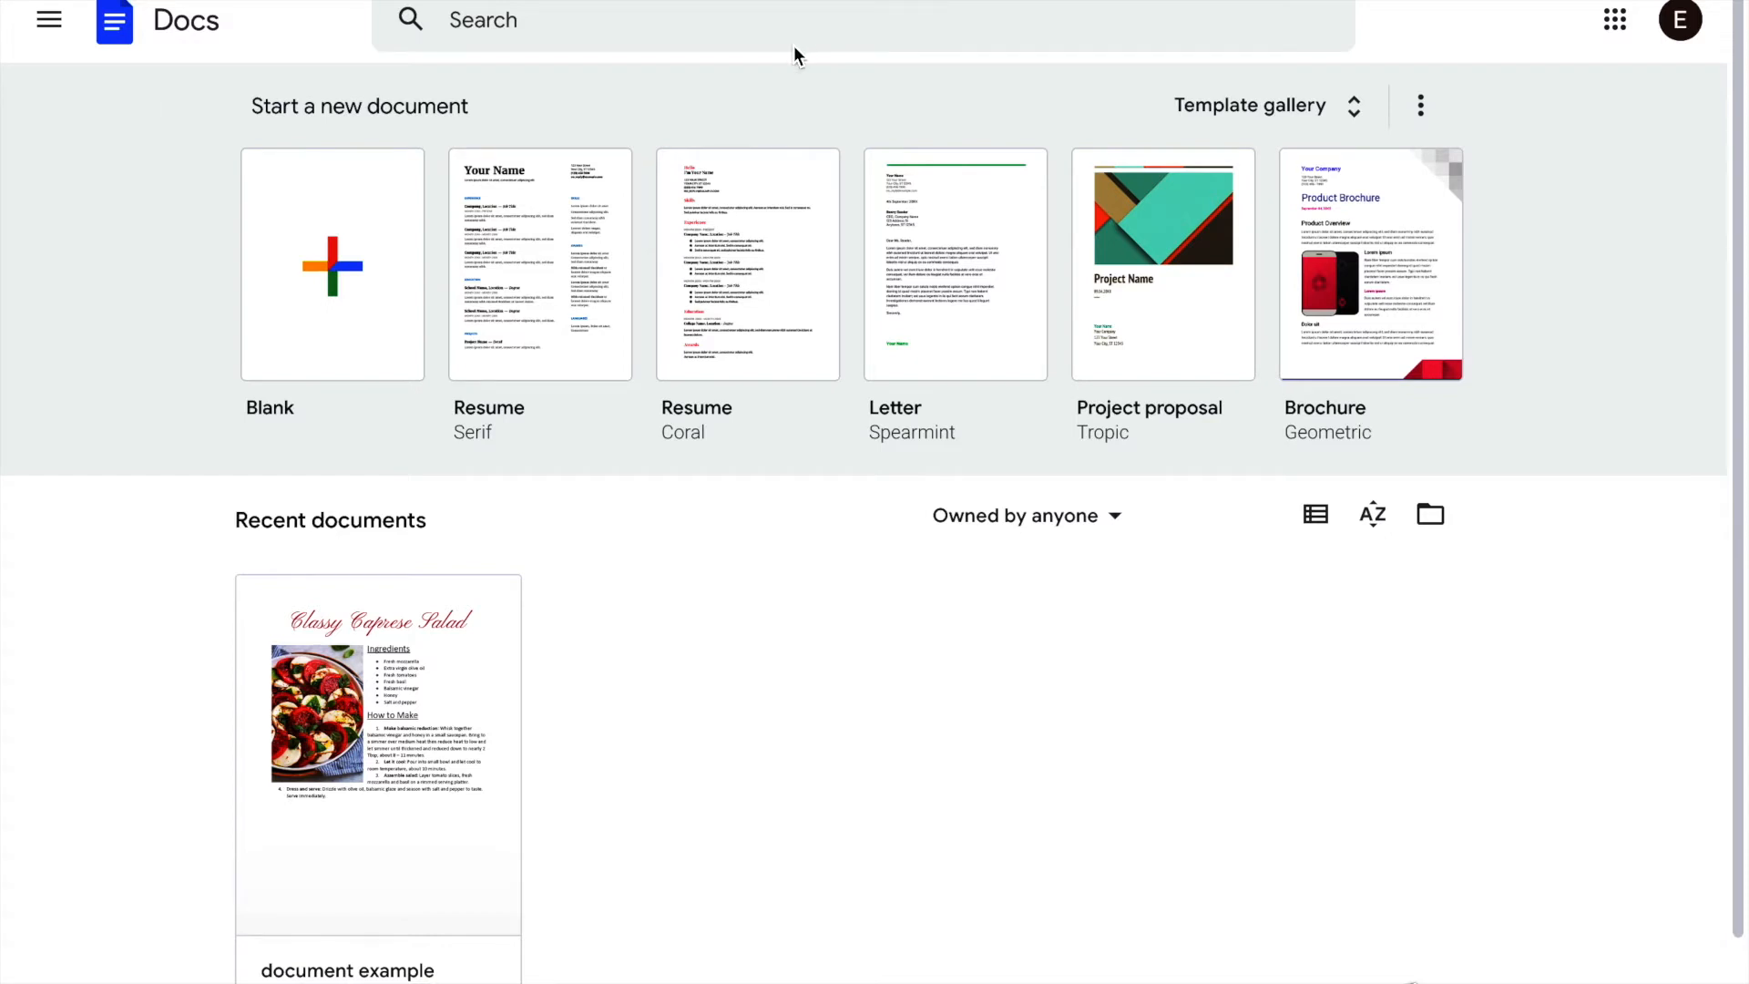
scroll(791, 52, "down", 1)
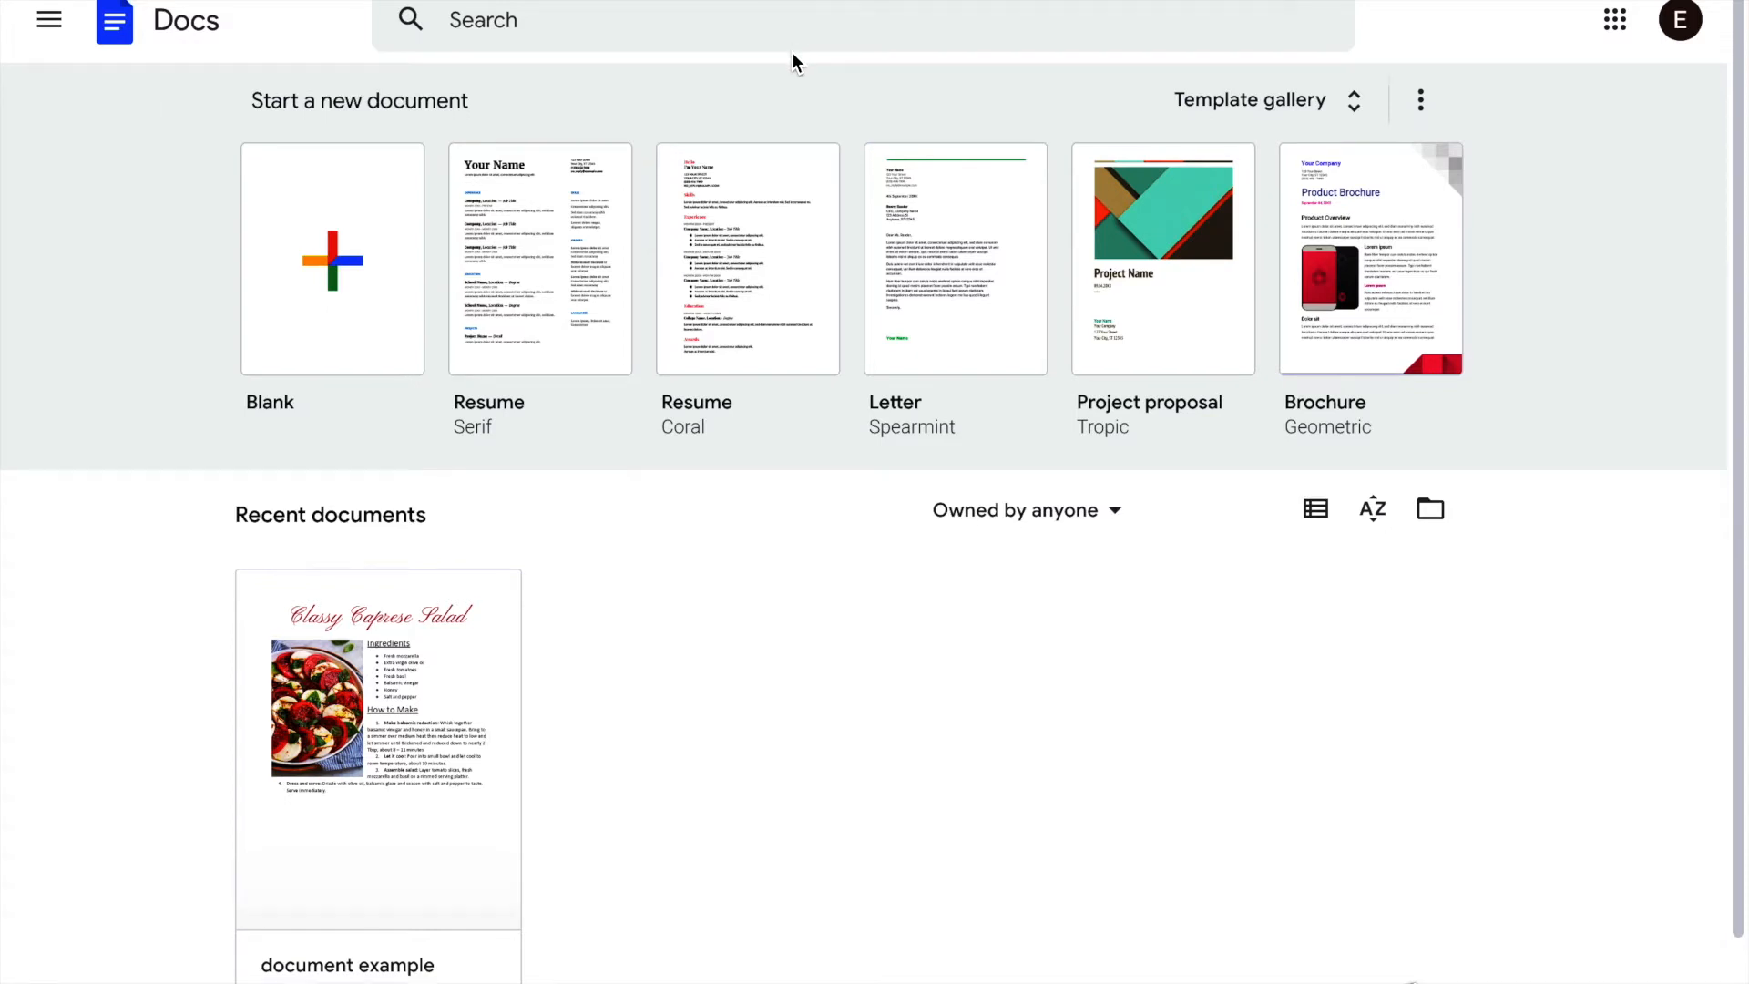
scroll(791, 52, "up", 1)
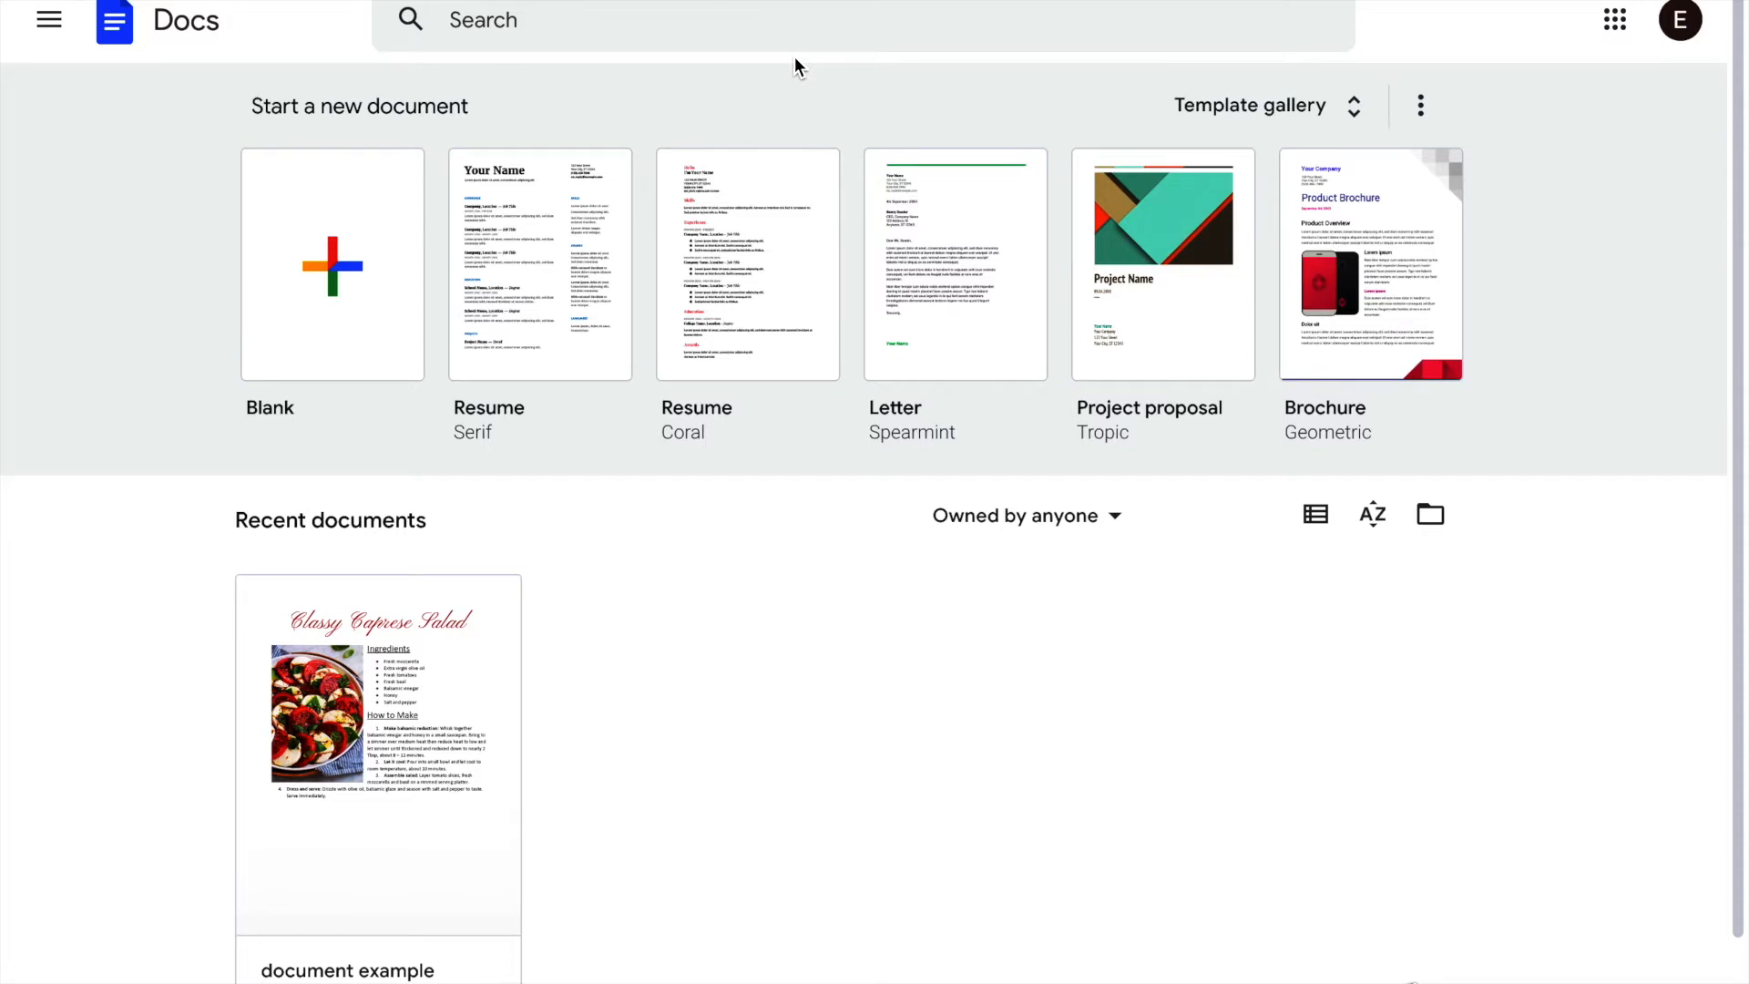
scroll(774, 141, "down", 1)
scroll(766, 144, "up", 1)
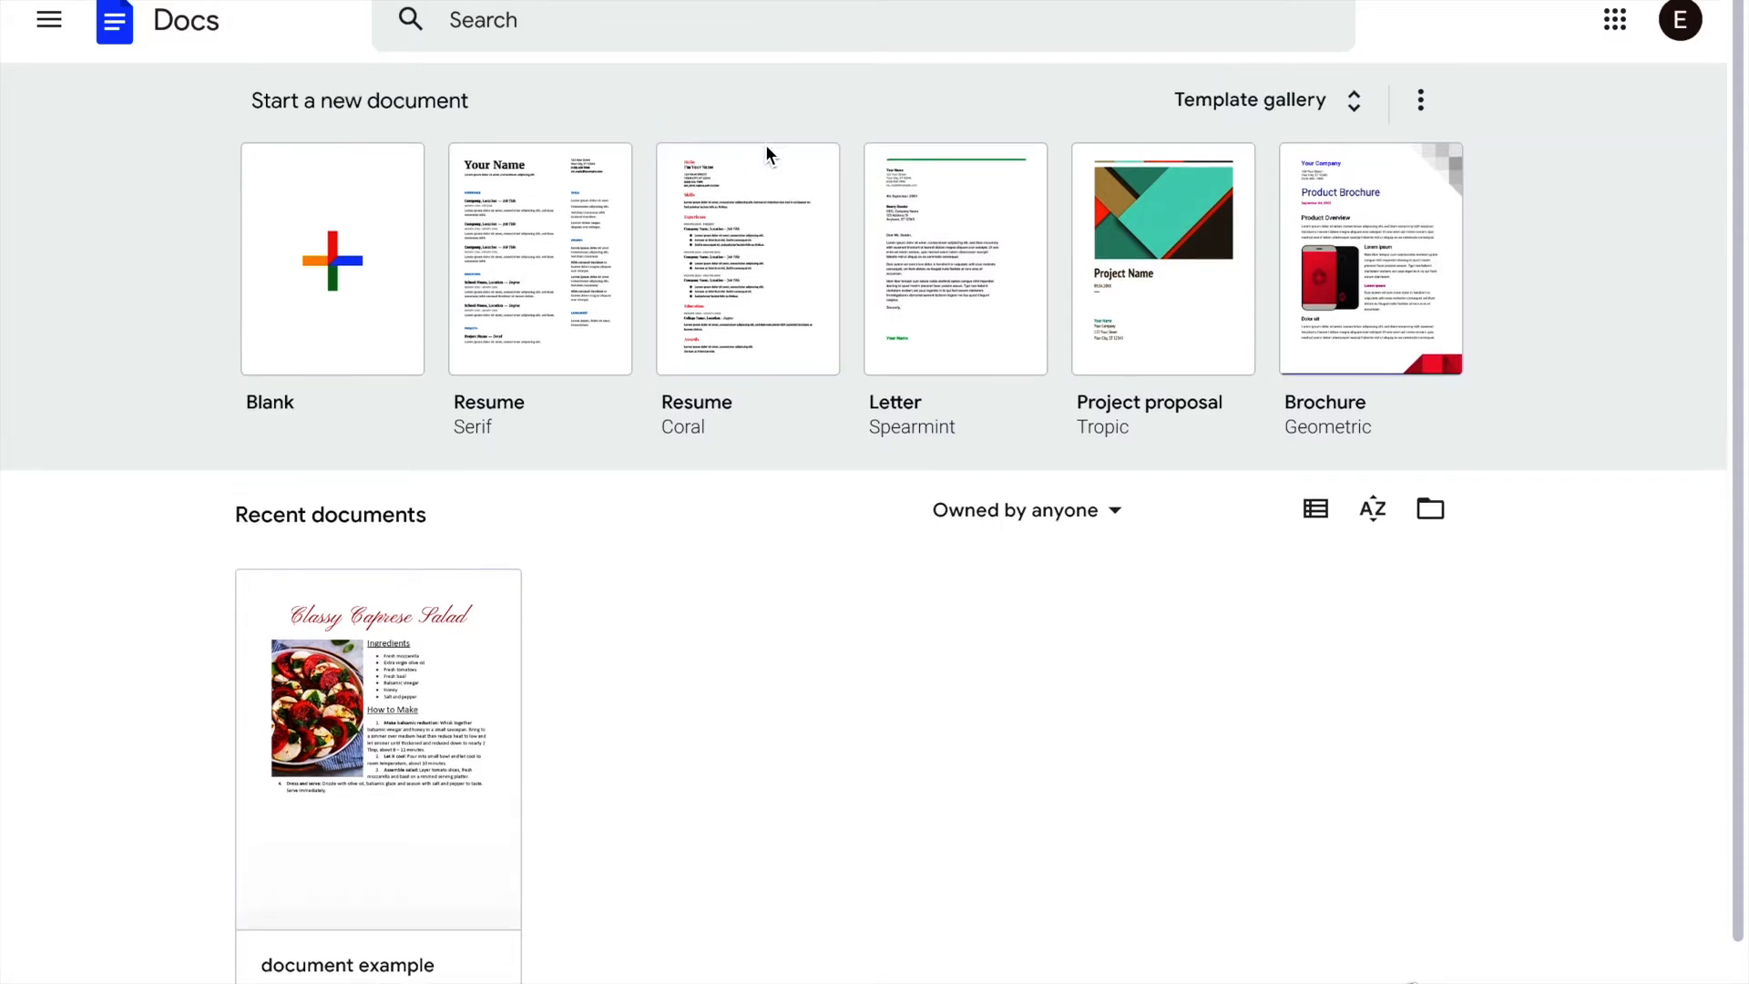
scroll(765, 143, "down", 1)
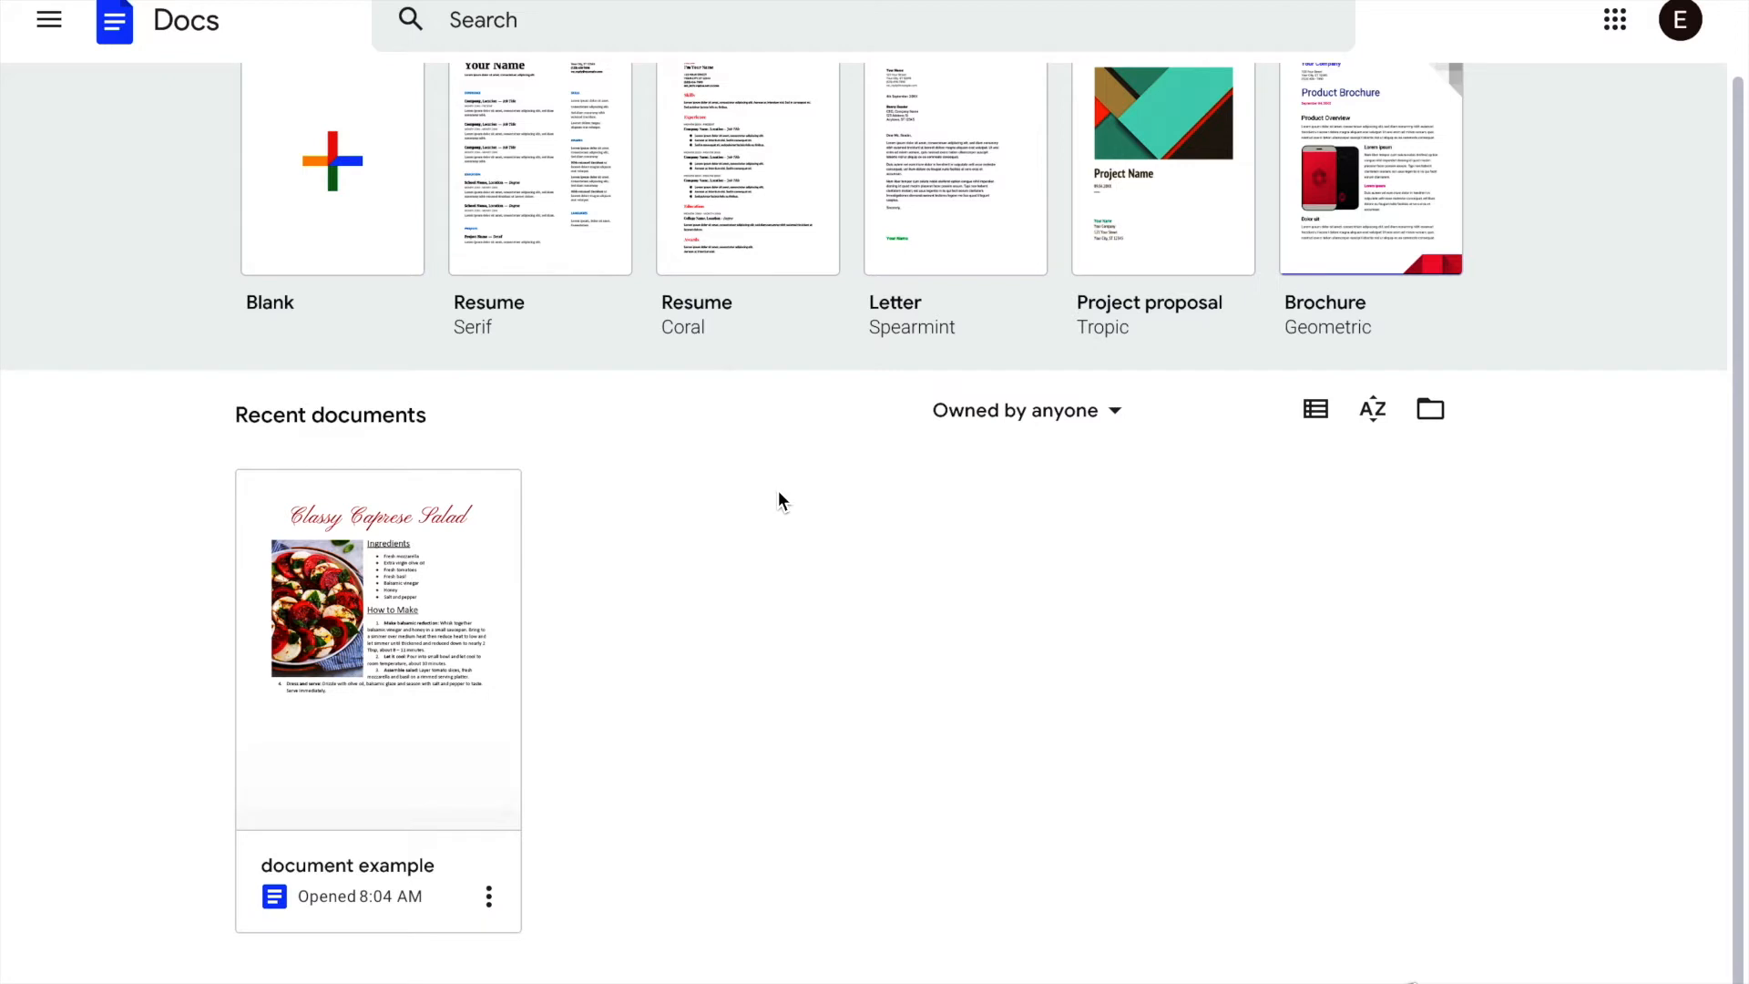
scroll(778, 490, "up", 1)
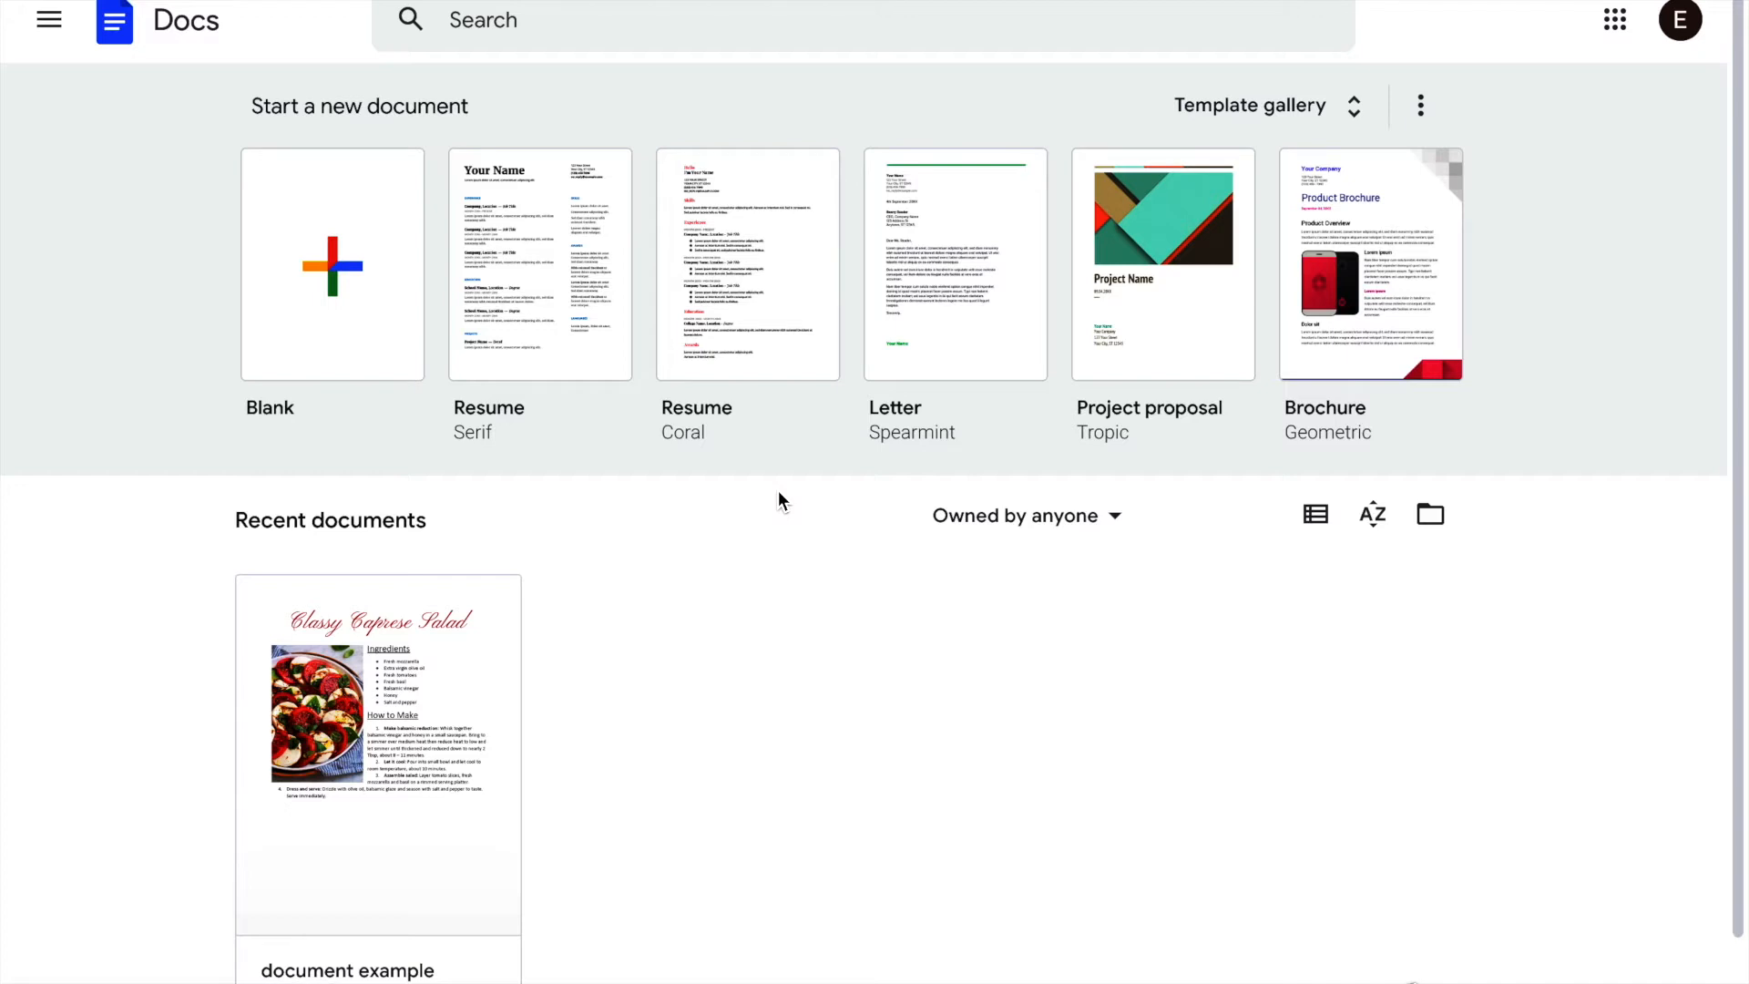
scroll(778, 490, "down", 2)
scroll(779, 556, "up", 2)
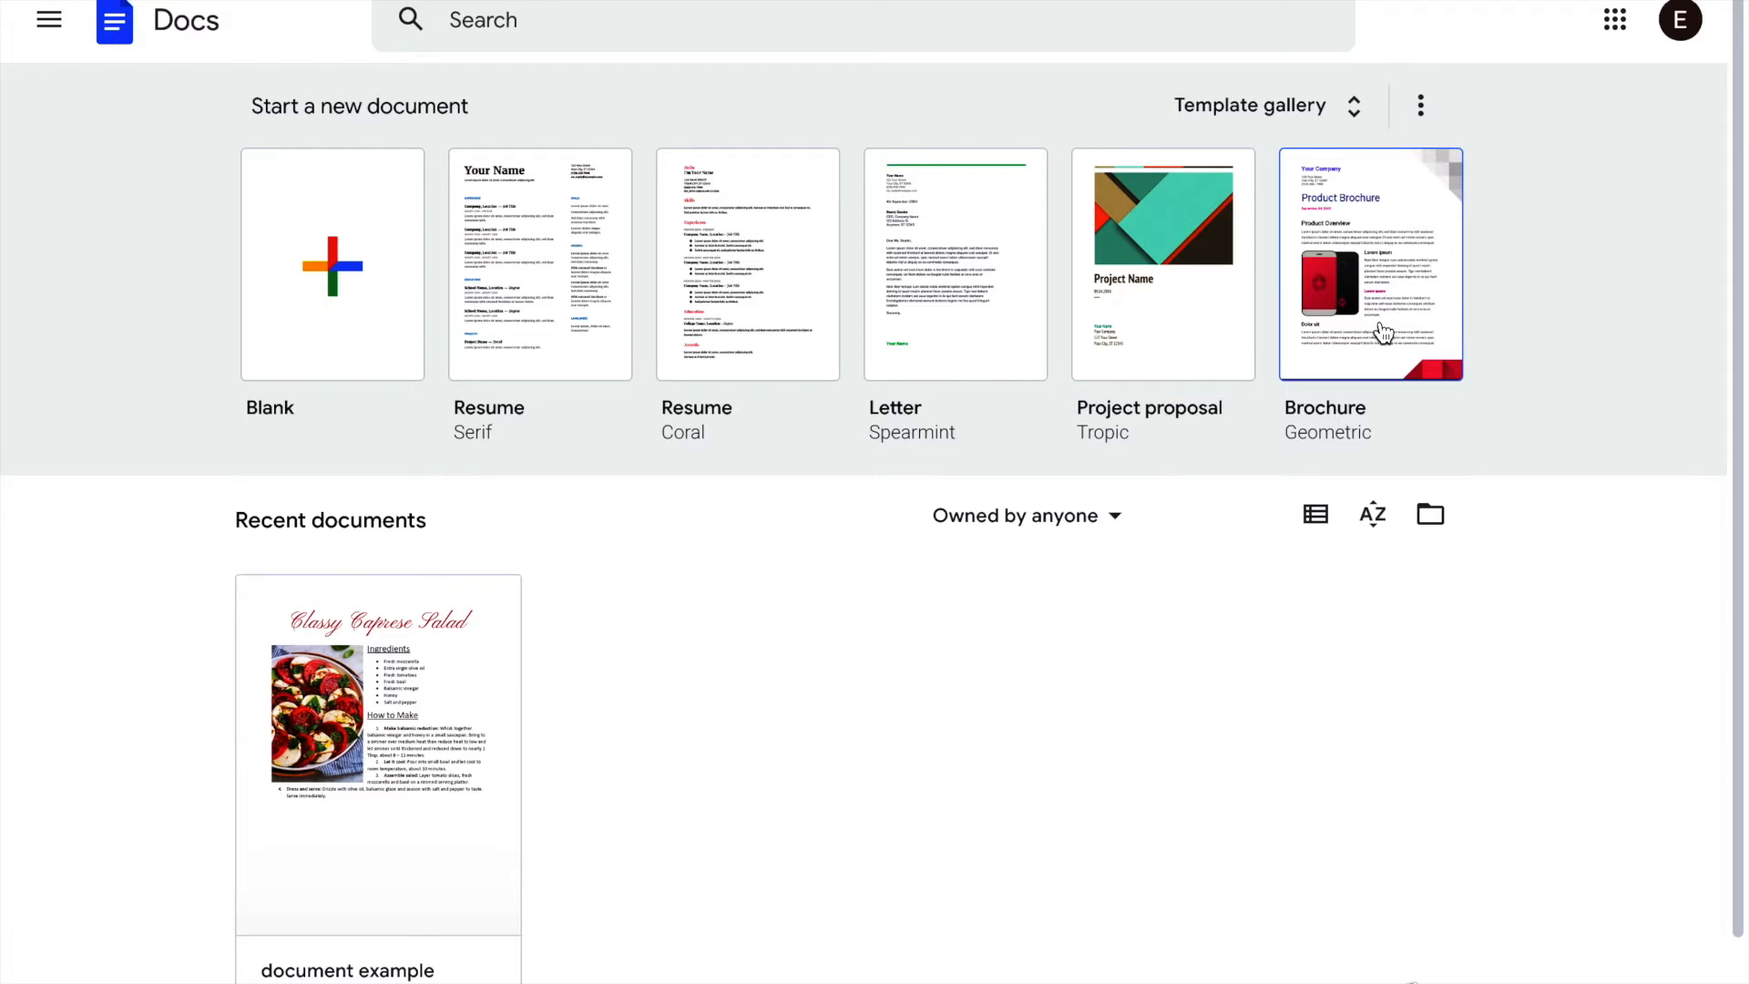
- Create a blank document and name it Test
left_click(369, 231)
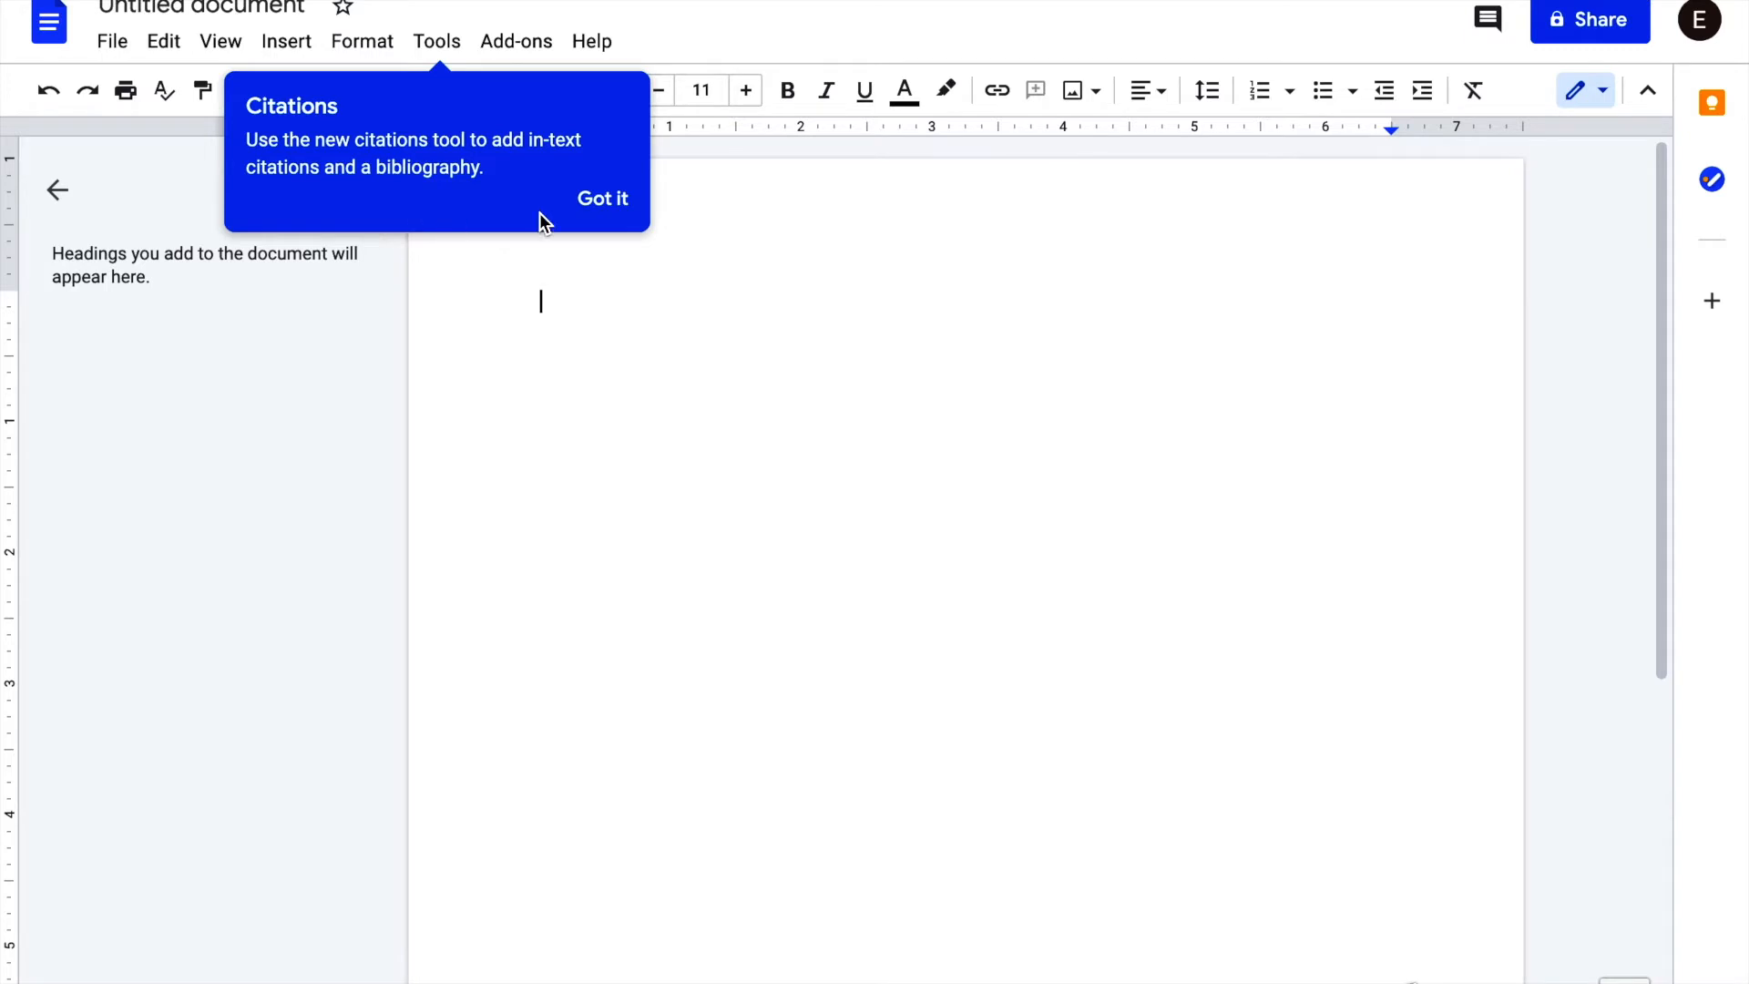
left_click(586, 211)
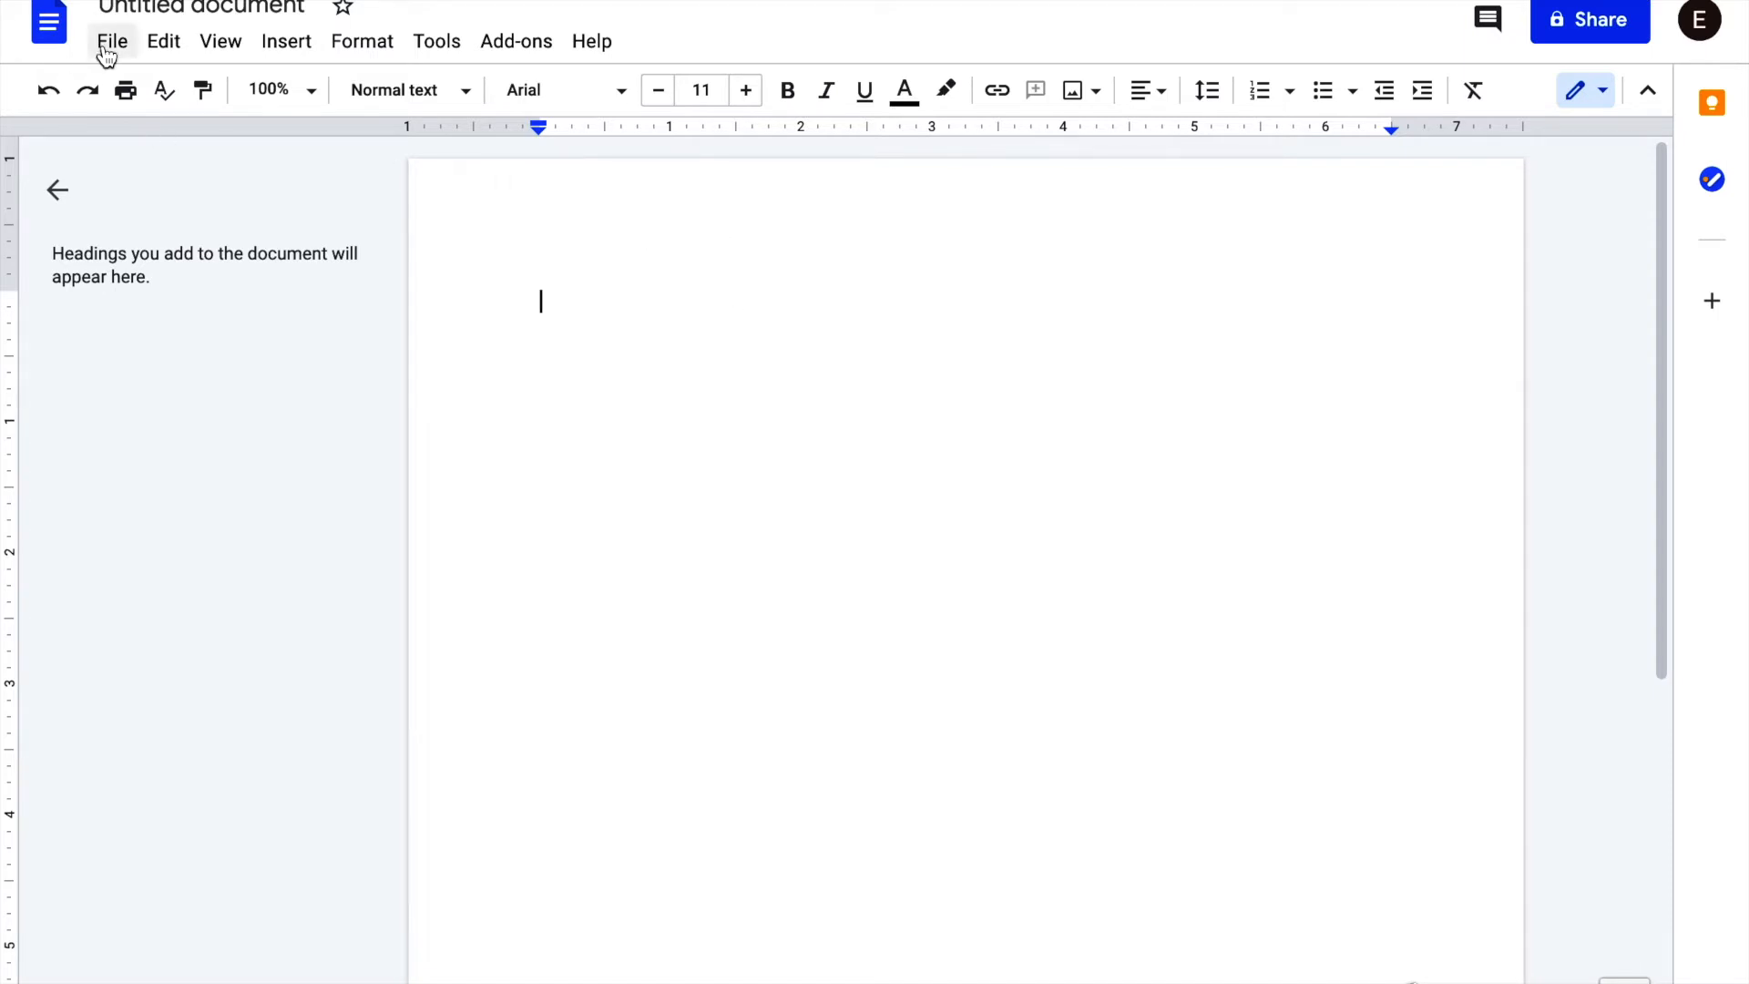
left_click(222, 5)
key("BackSpace")
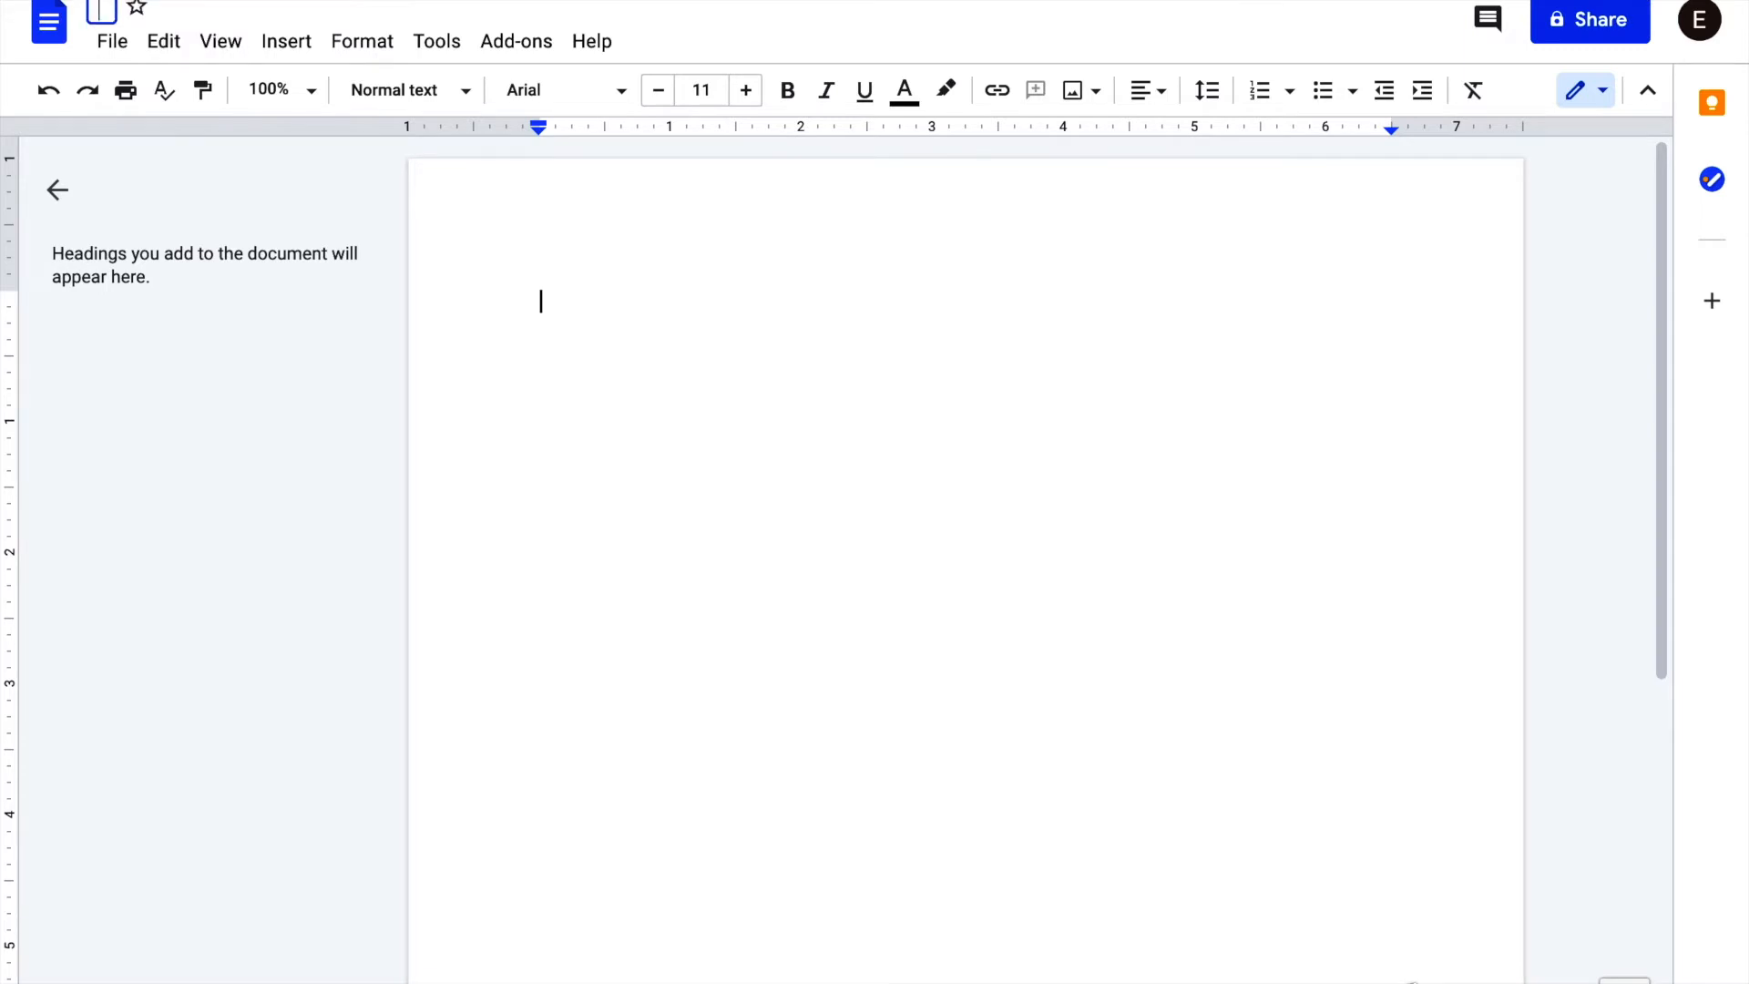
type("Test")
left_click(642, 302)
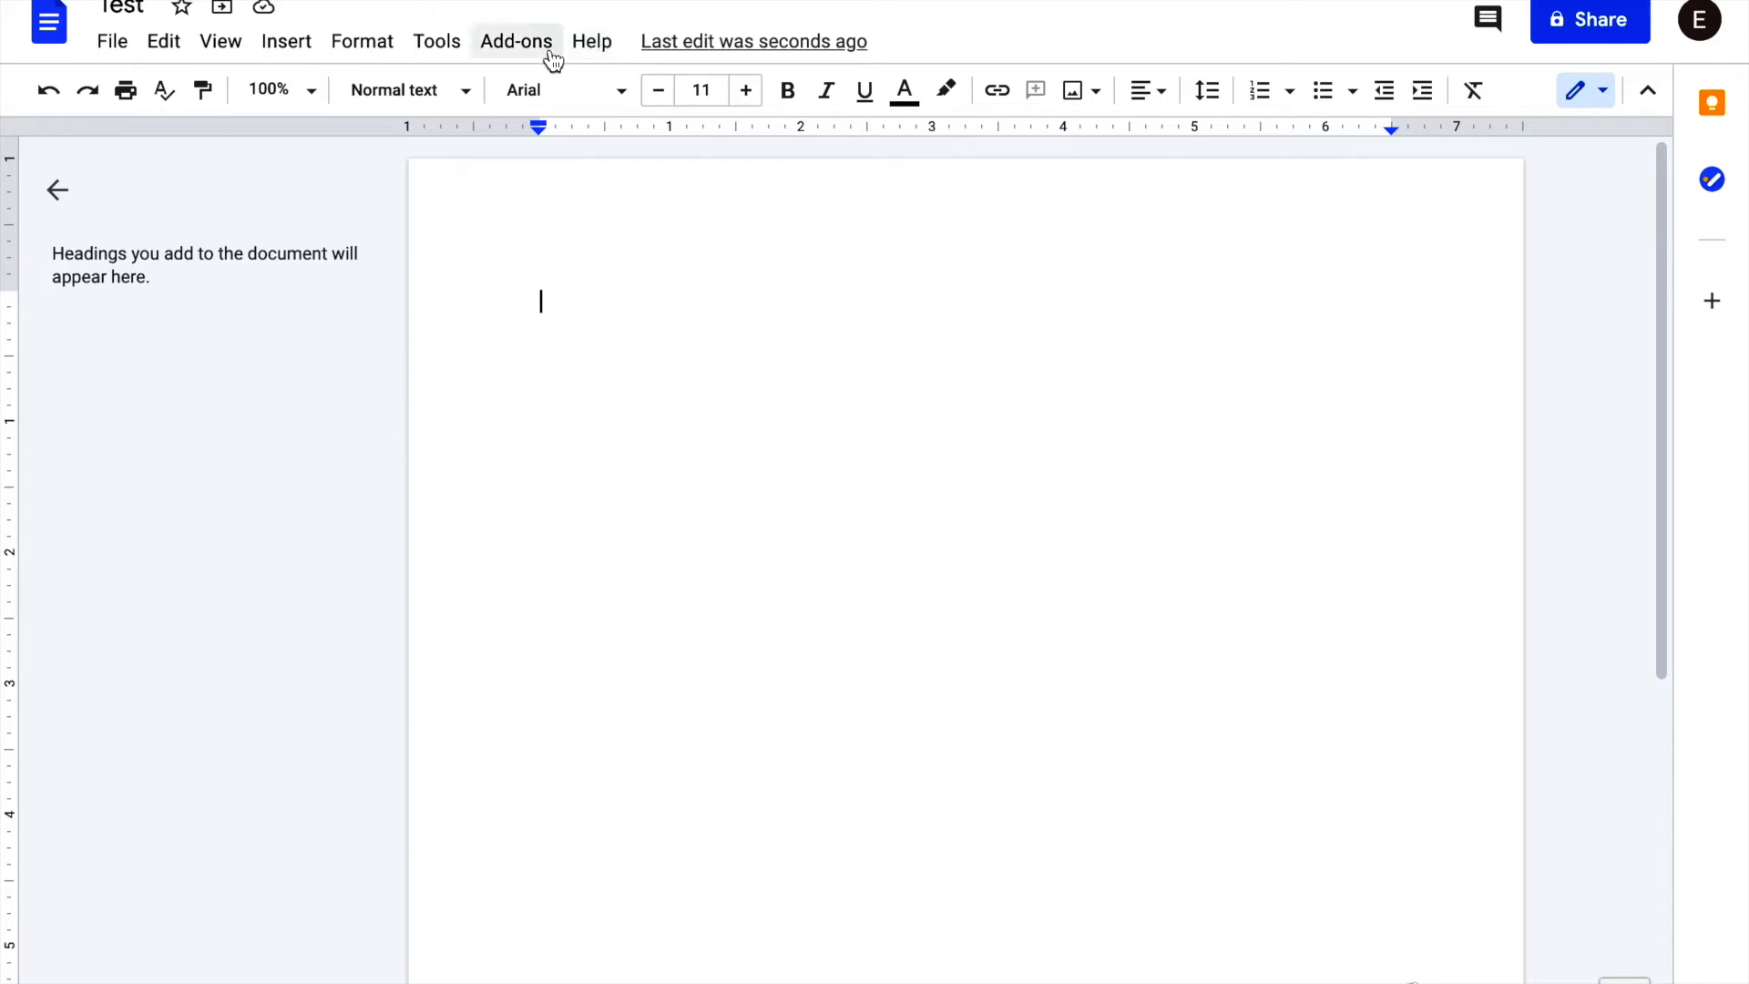
left_click(119, 44)
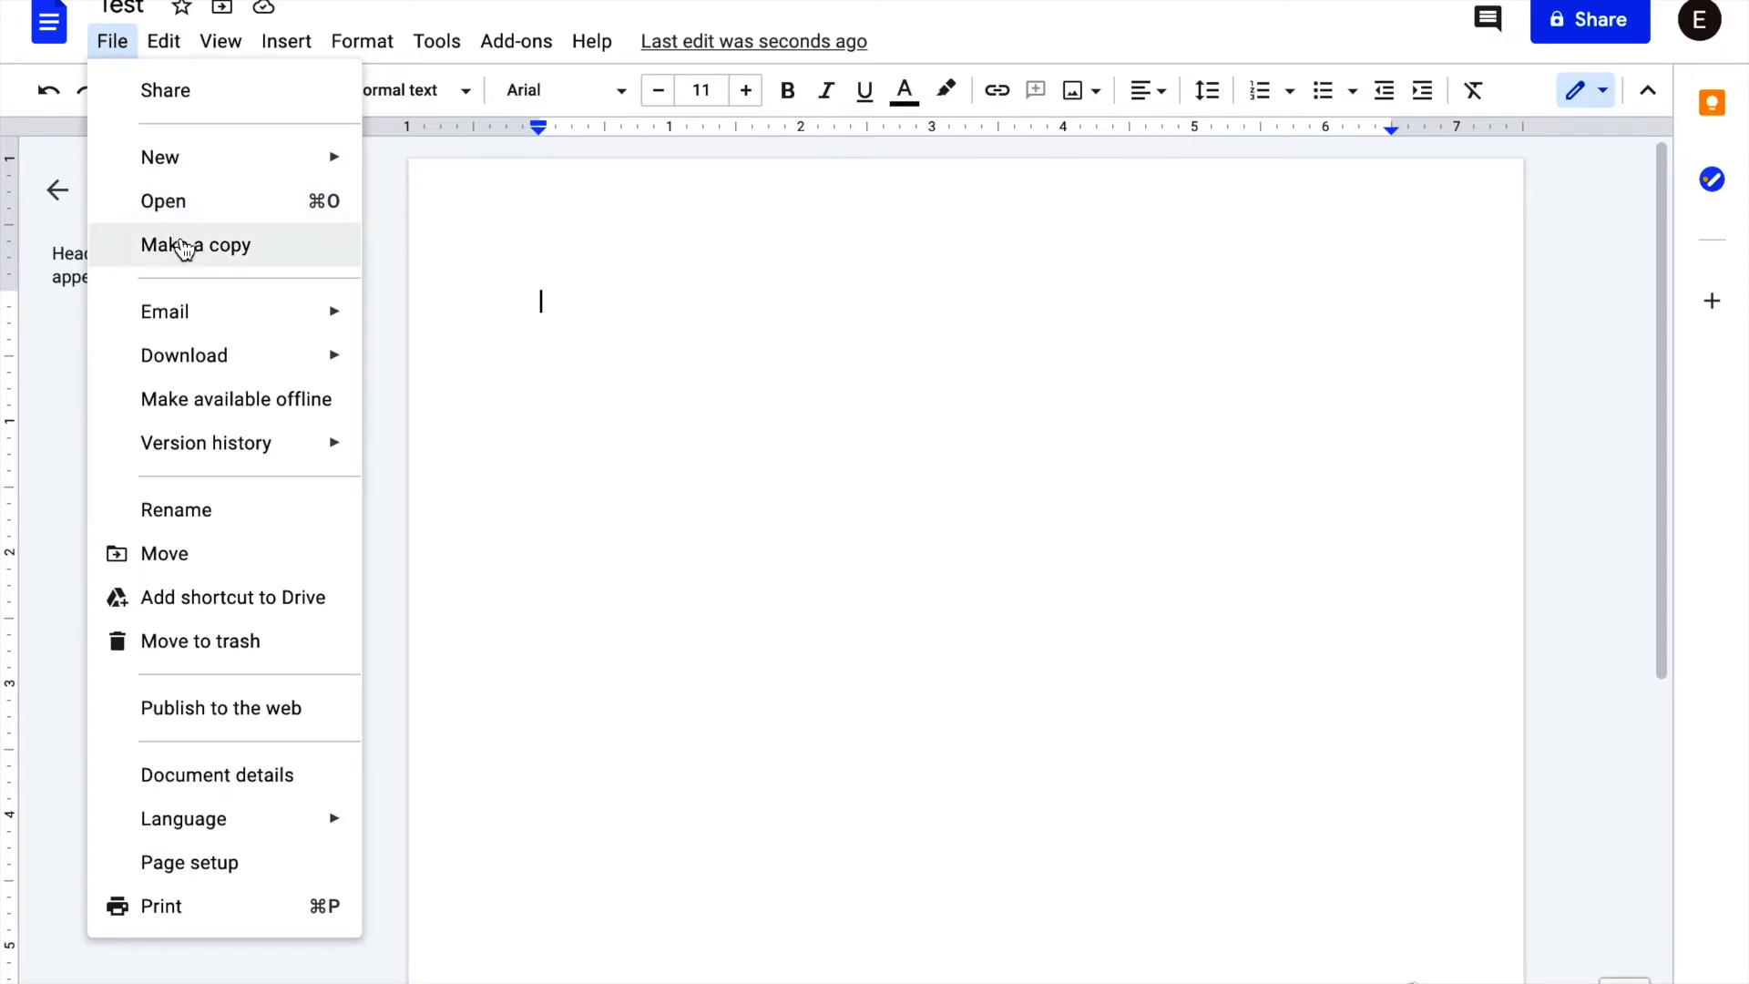
mouse_move(191, 370)
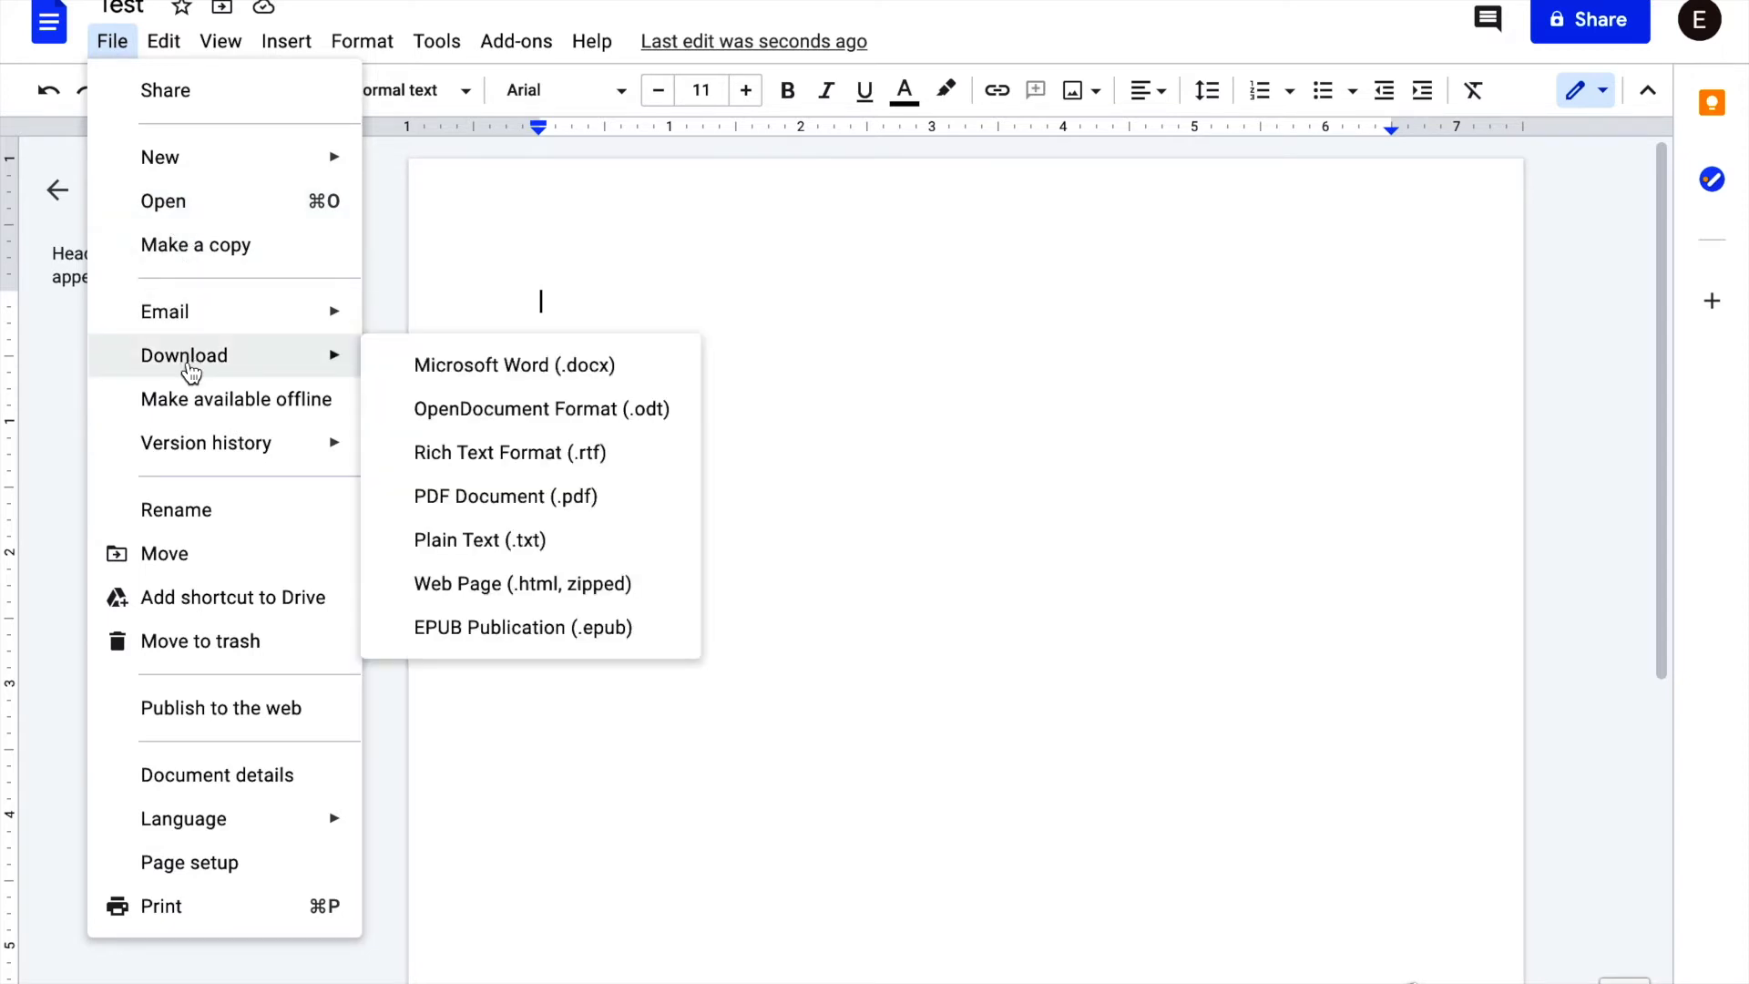
left_click(487, 217)
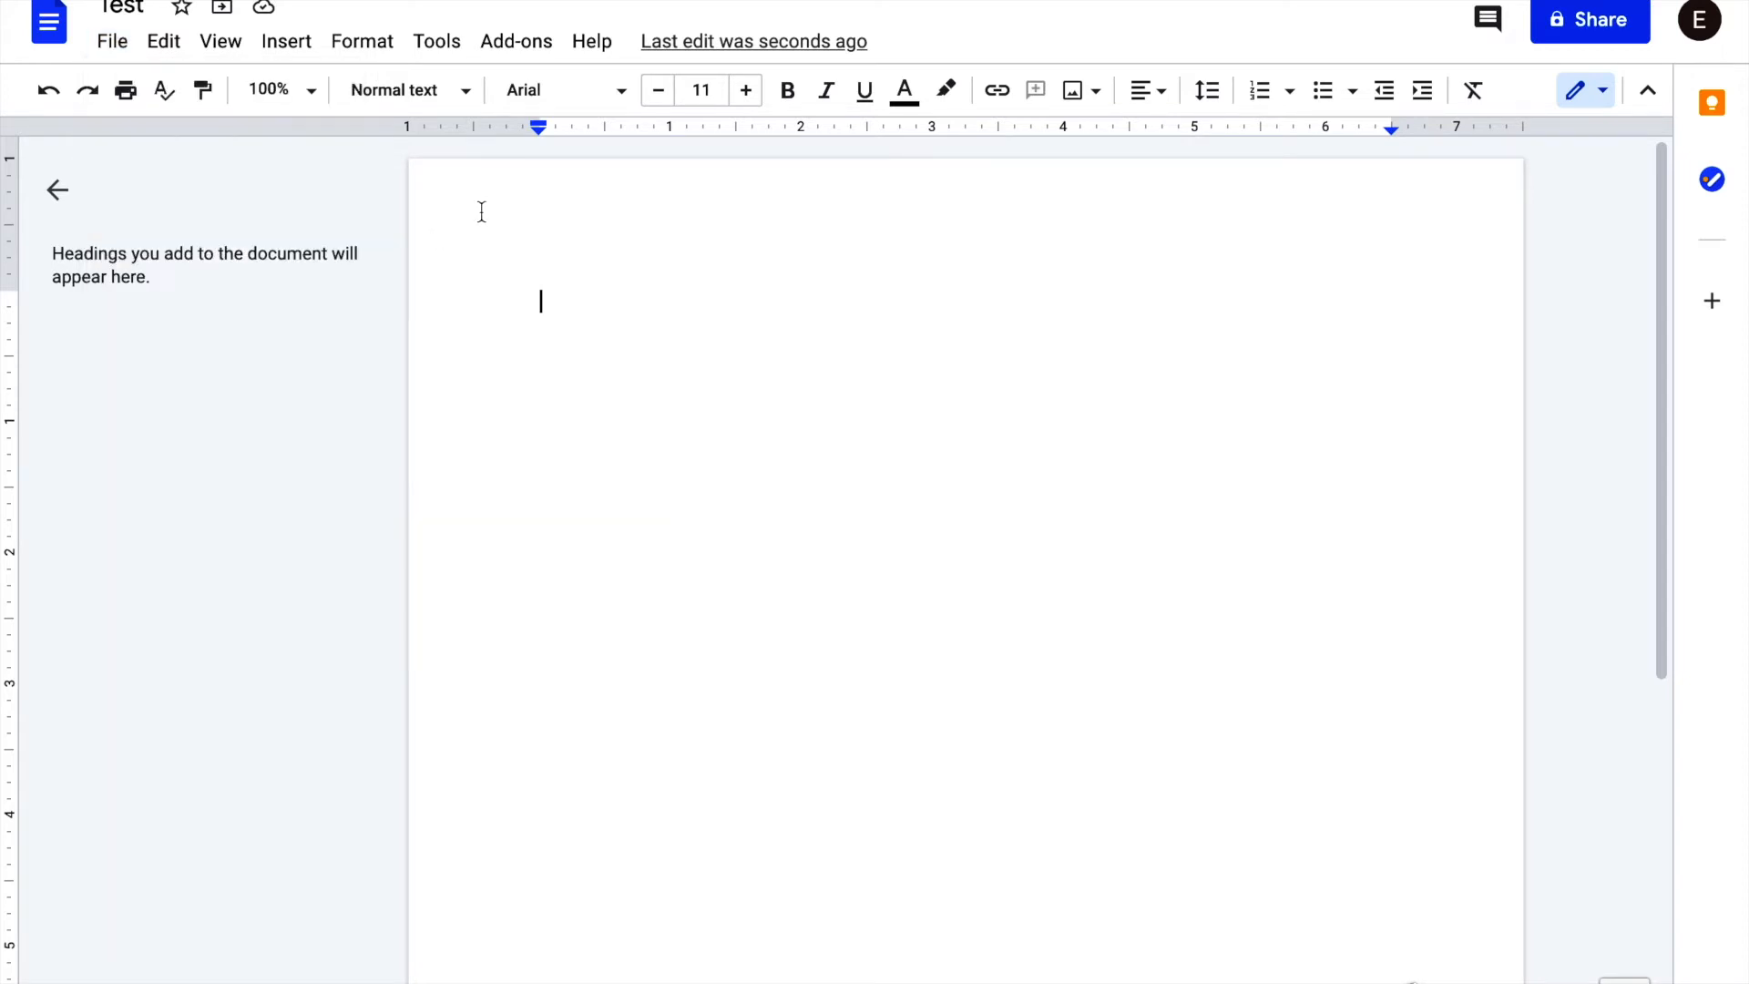
left_click(166, 42)
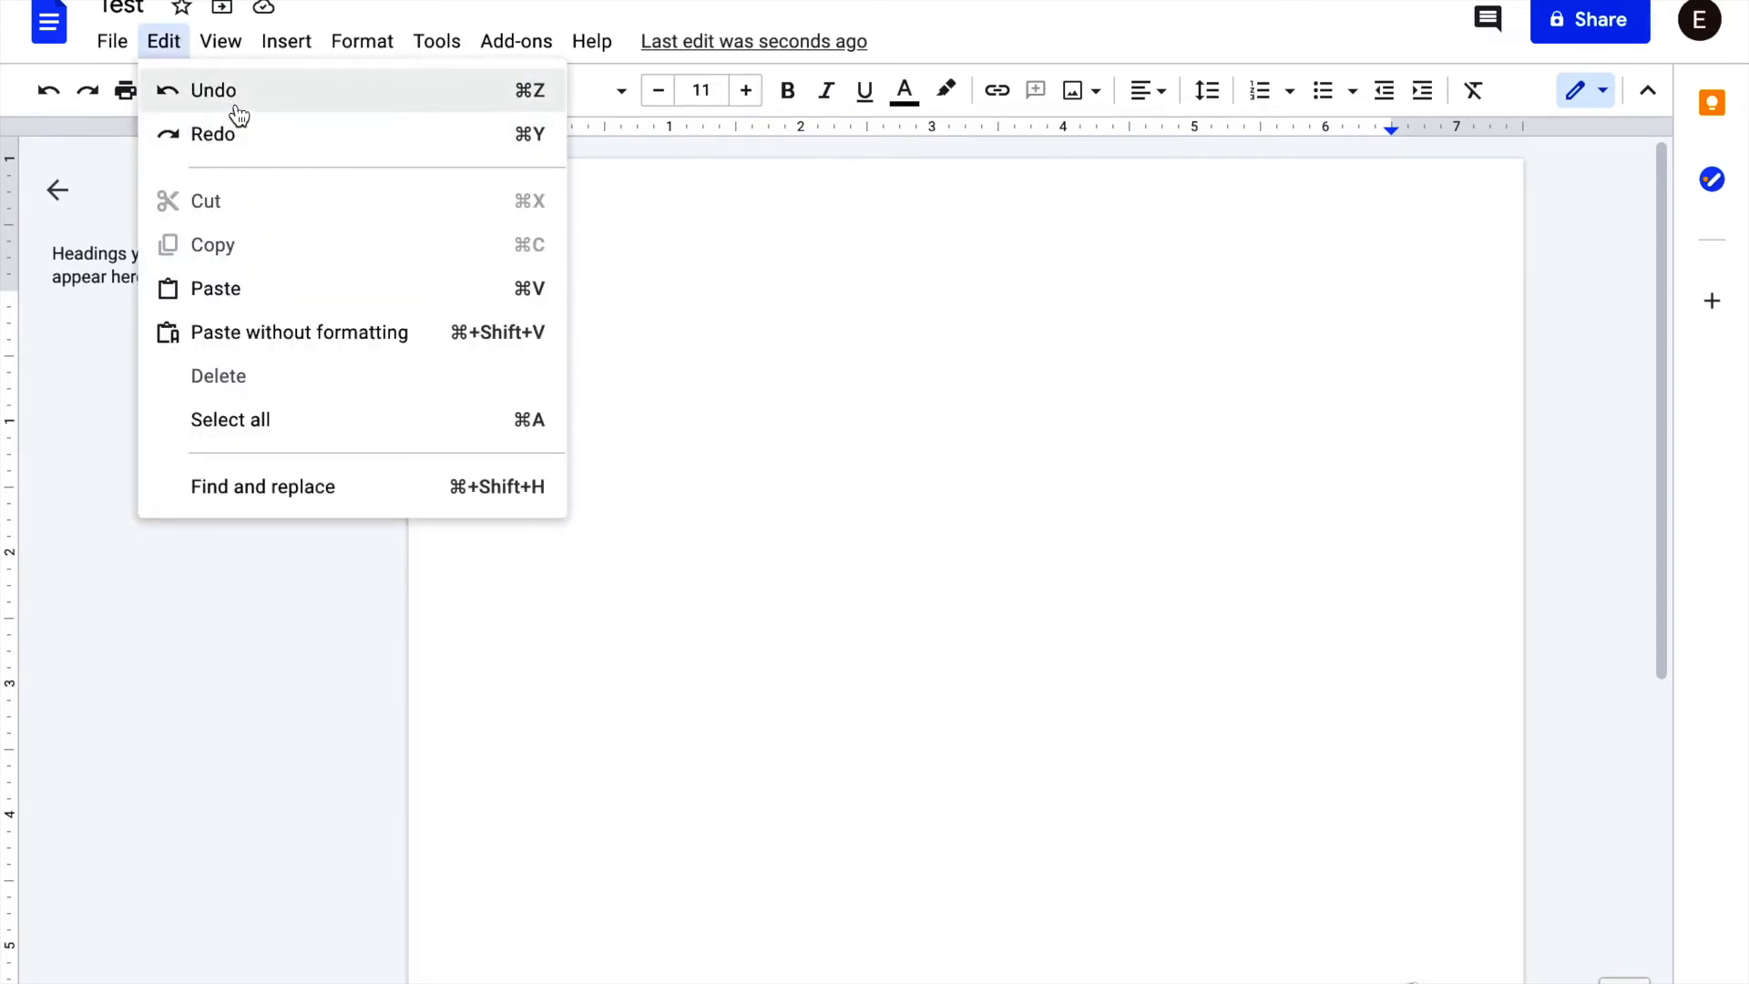
left_click(228, 46)
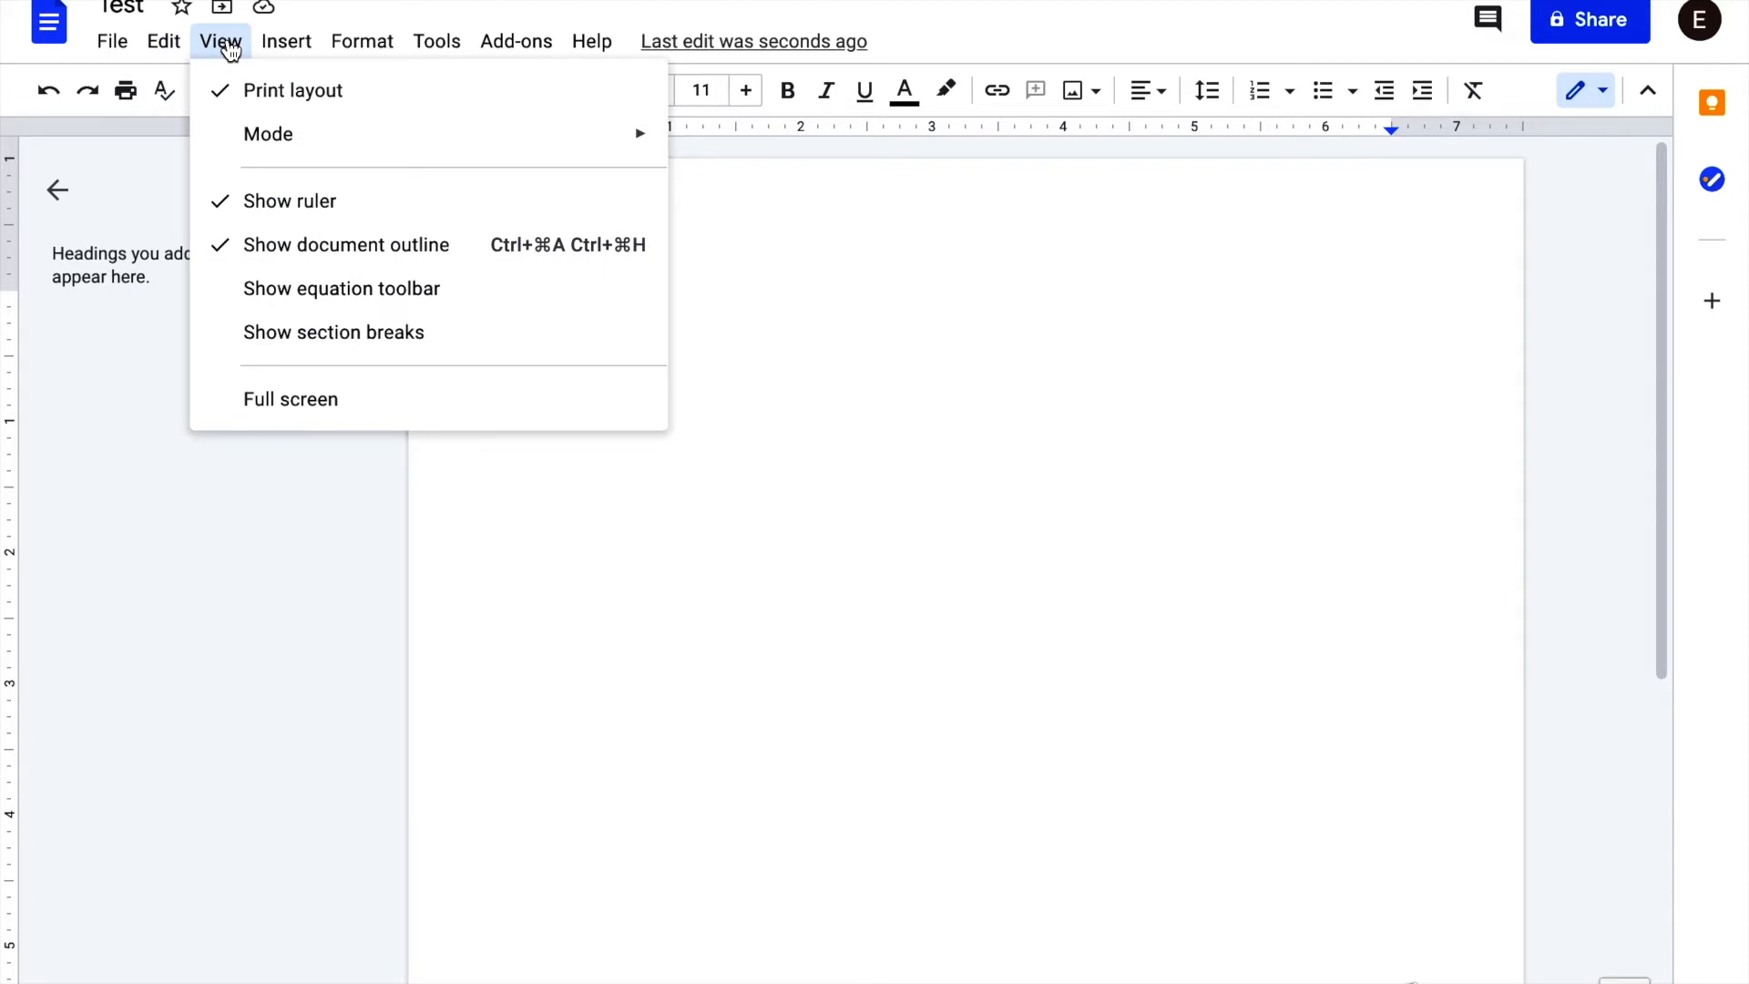
mouse_move(252, 143)
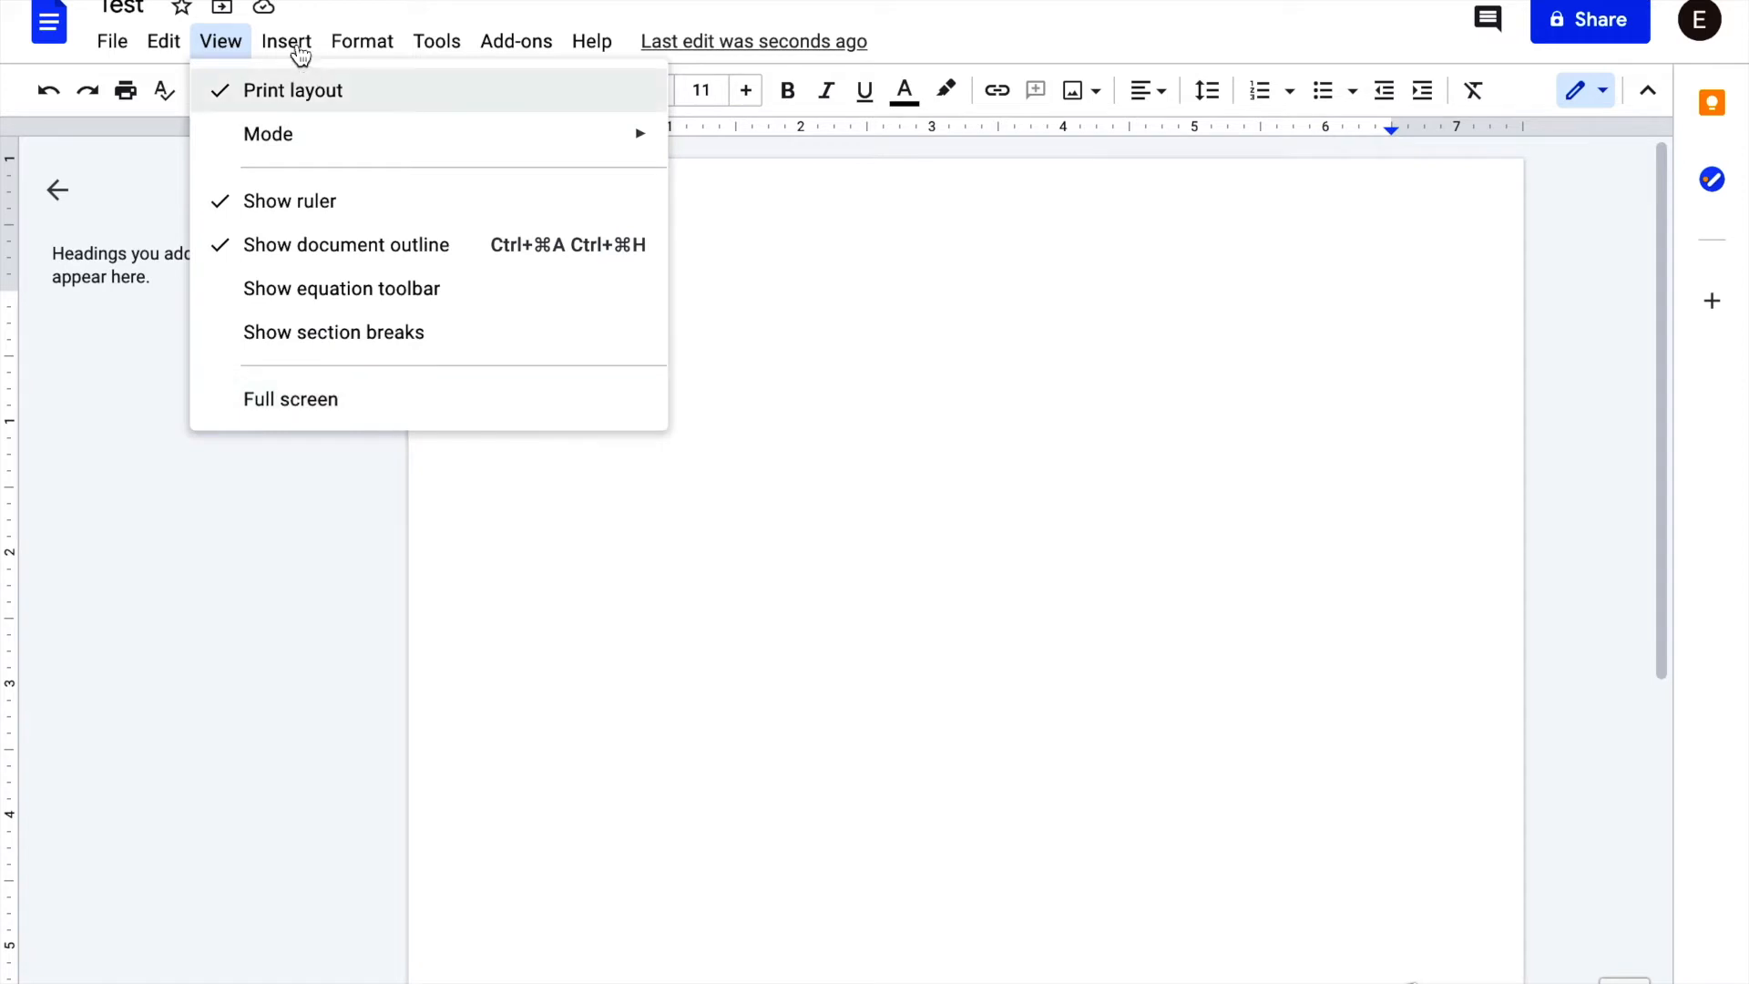
mouse_move(290, 42)
mouse_move(326, 107)
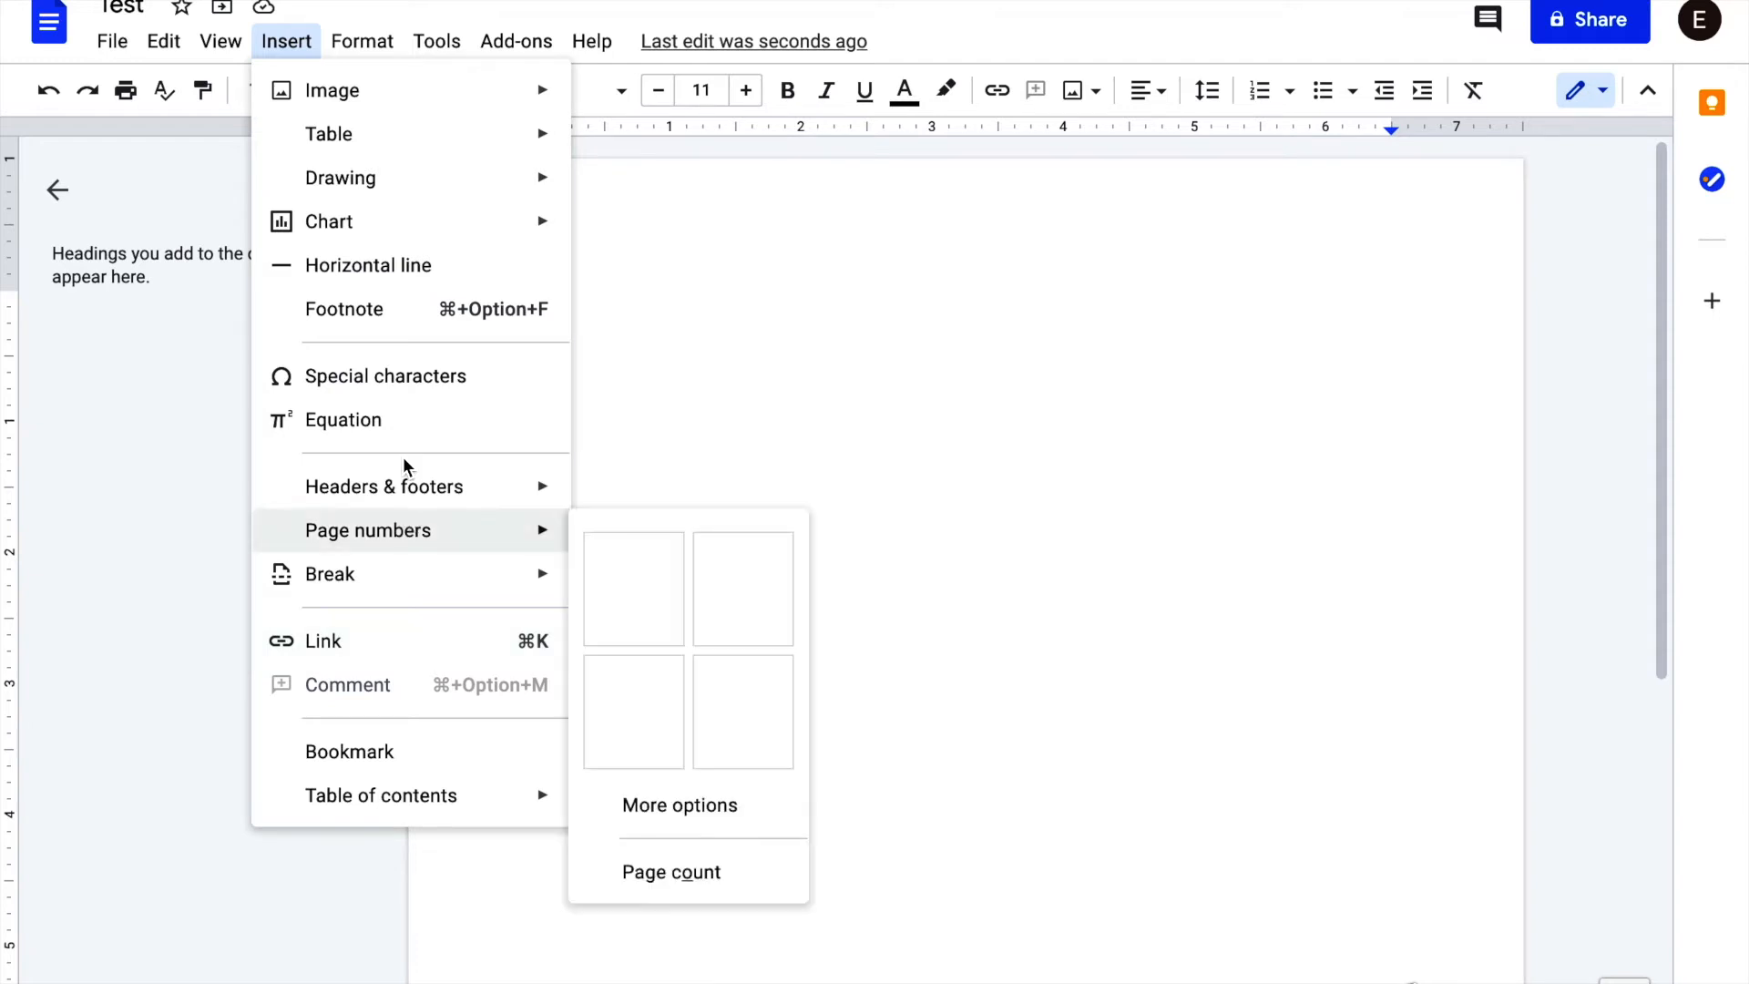
mouse_move(379, 40)
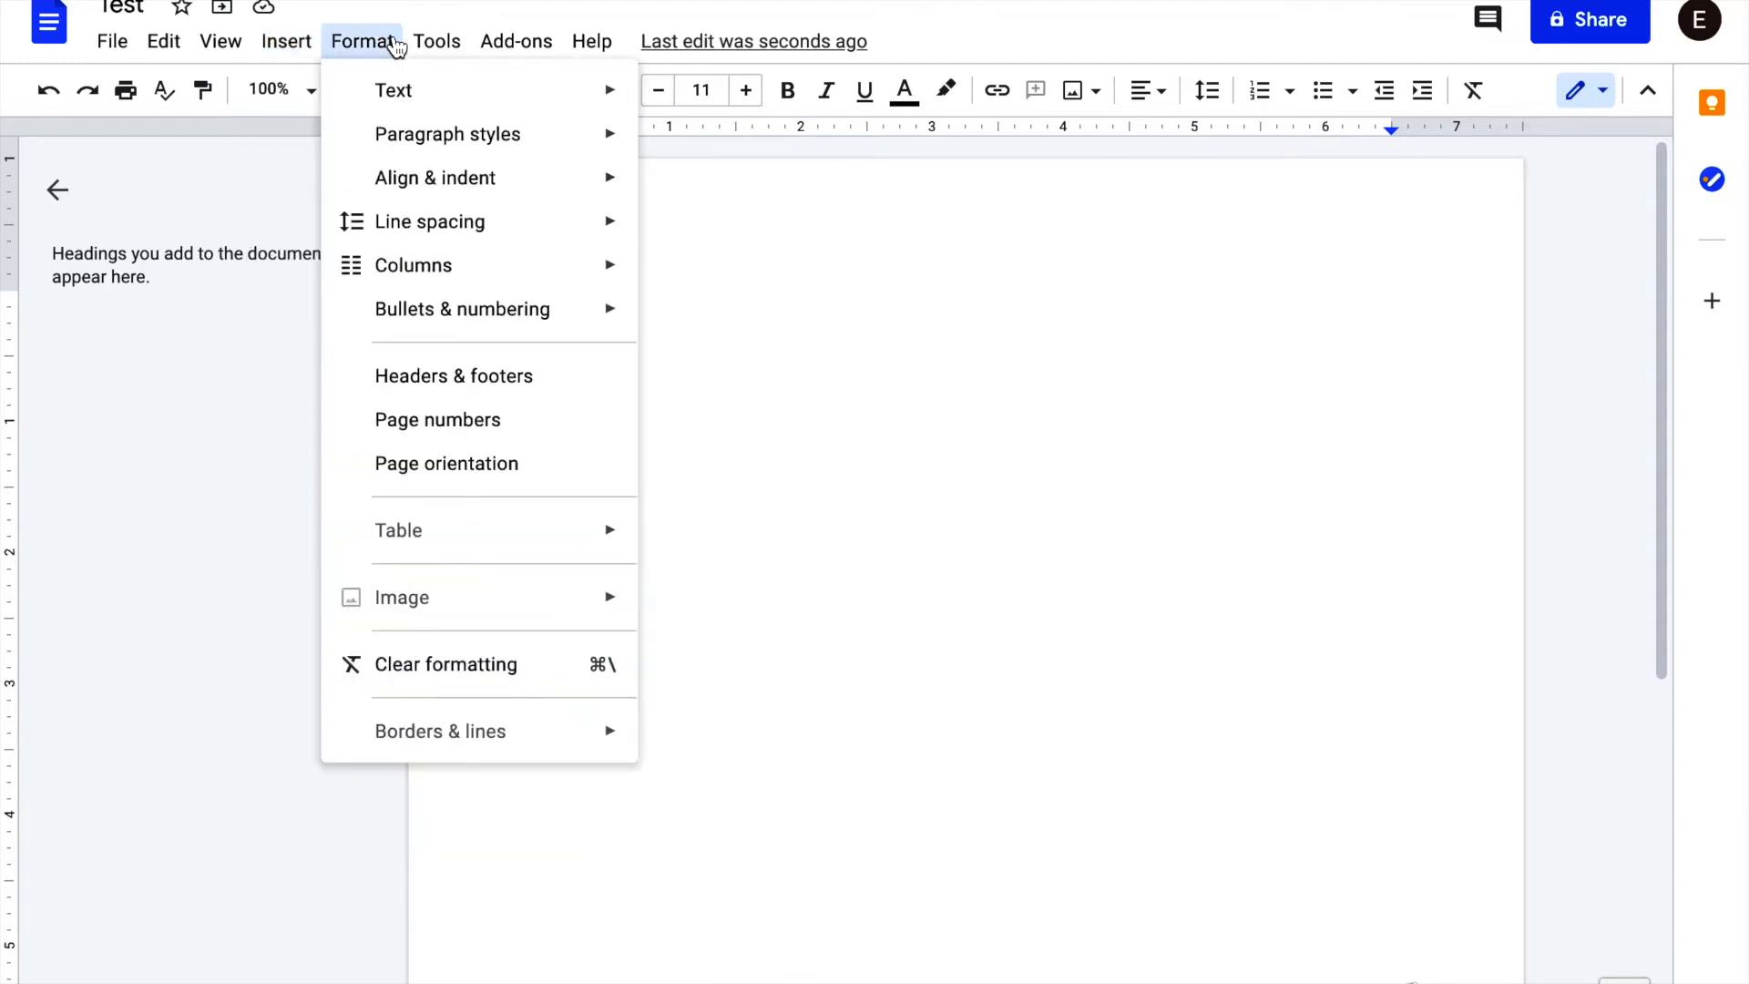
mouse_move(393, 78)
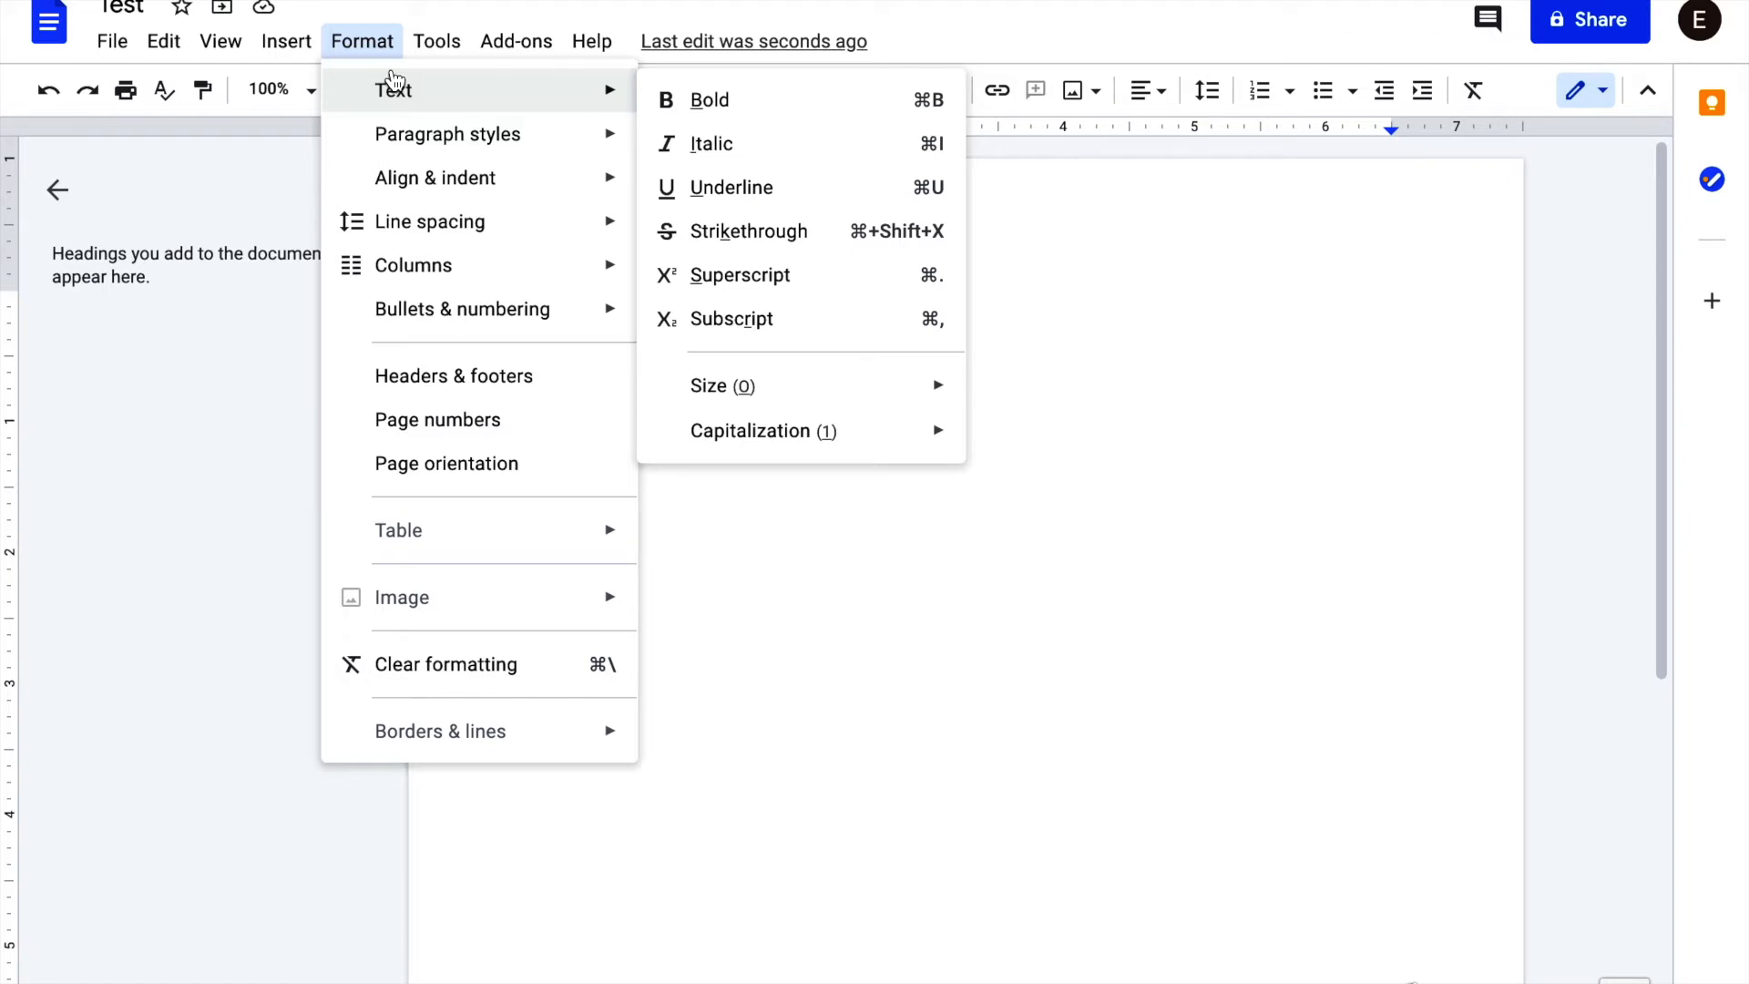
mouse_move(467, 43)
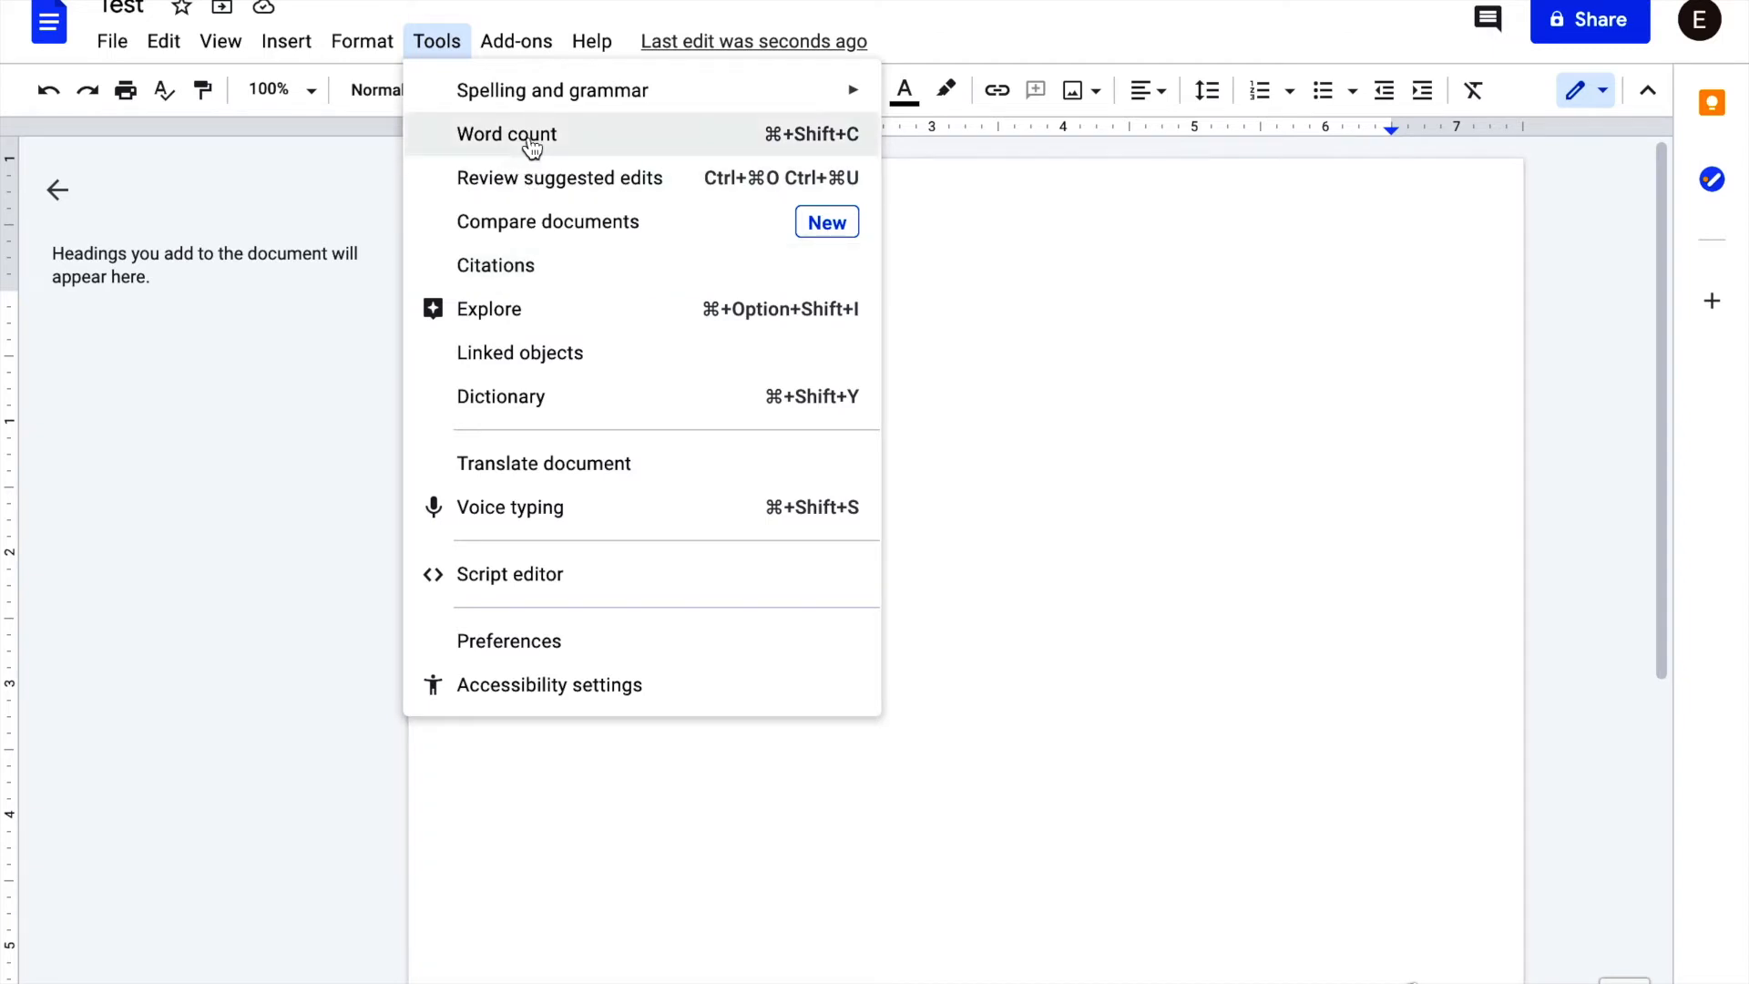
mouse_move(553, 116)
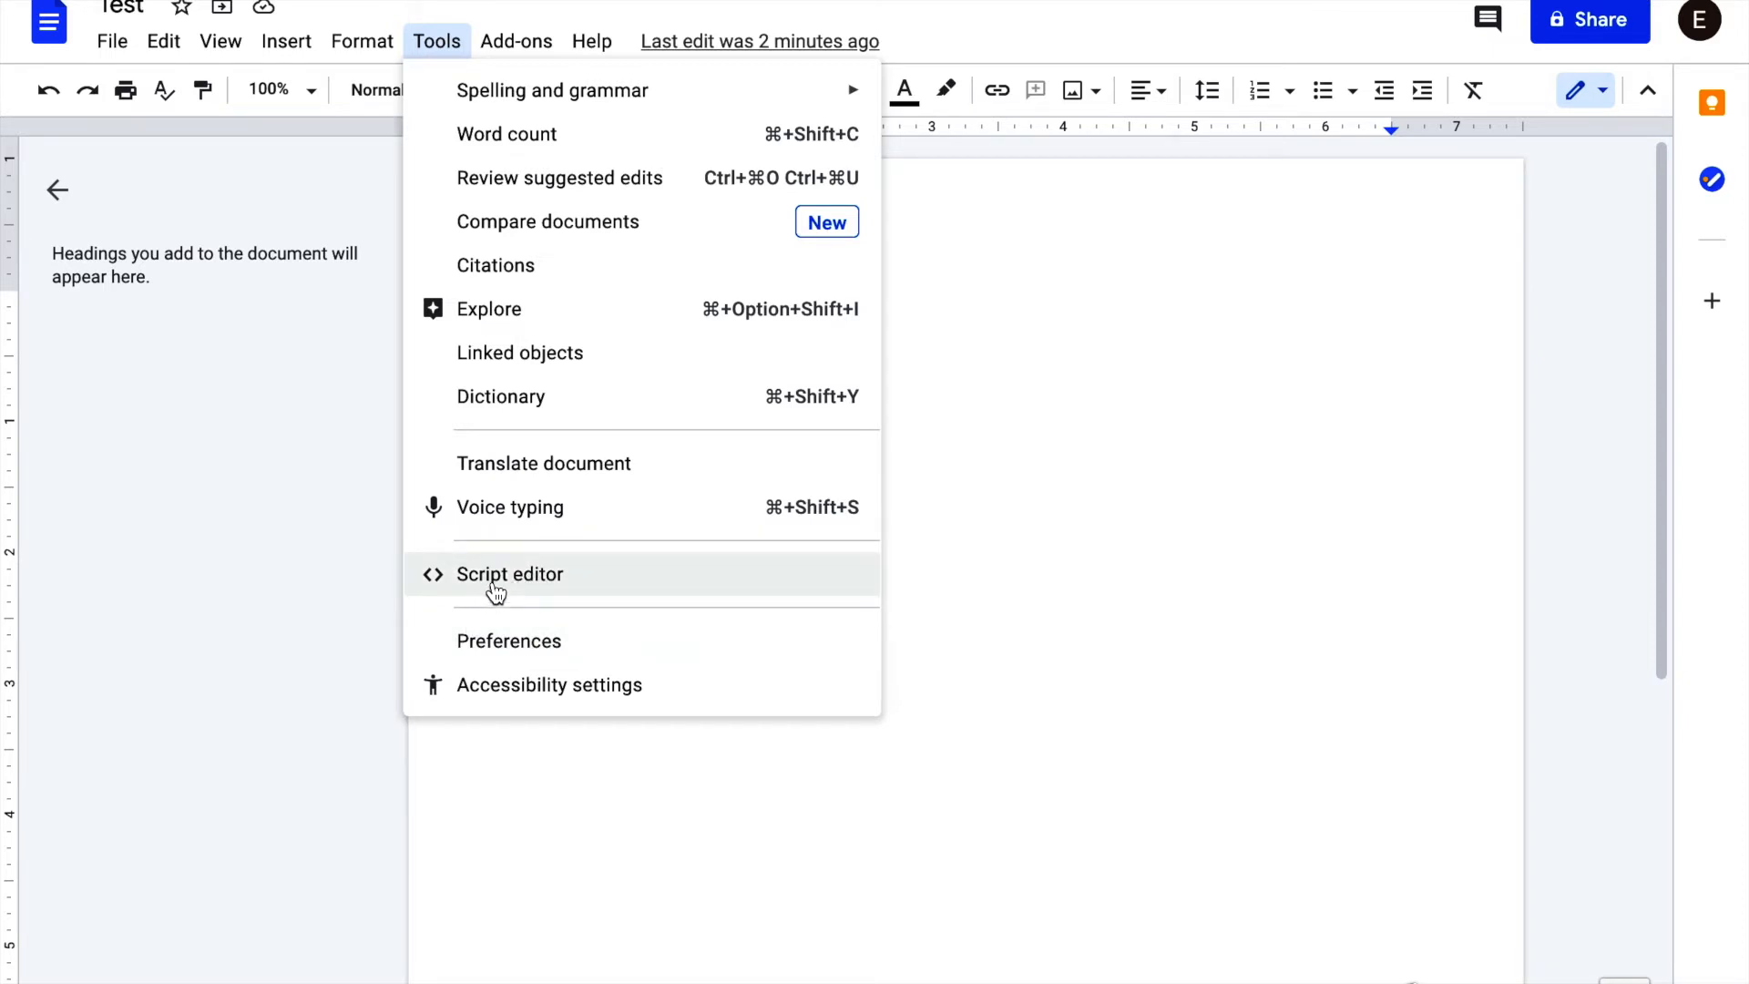
mouse_move(541, 48)
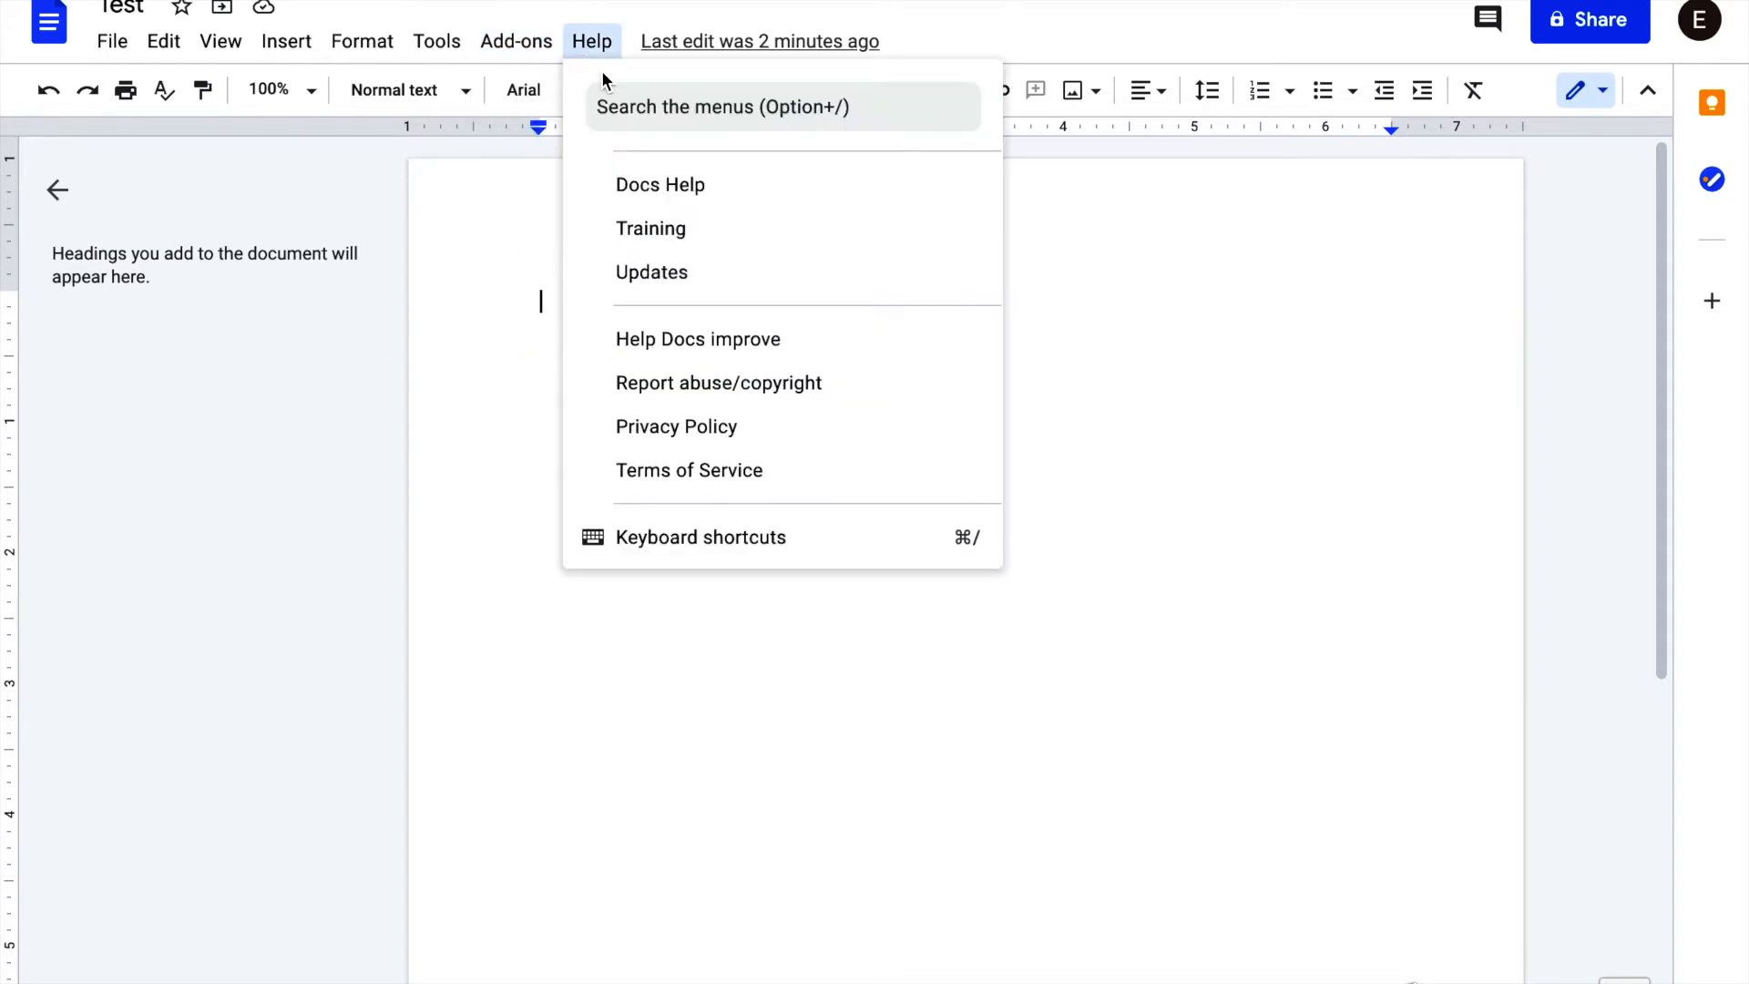
left_click(633, 103)
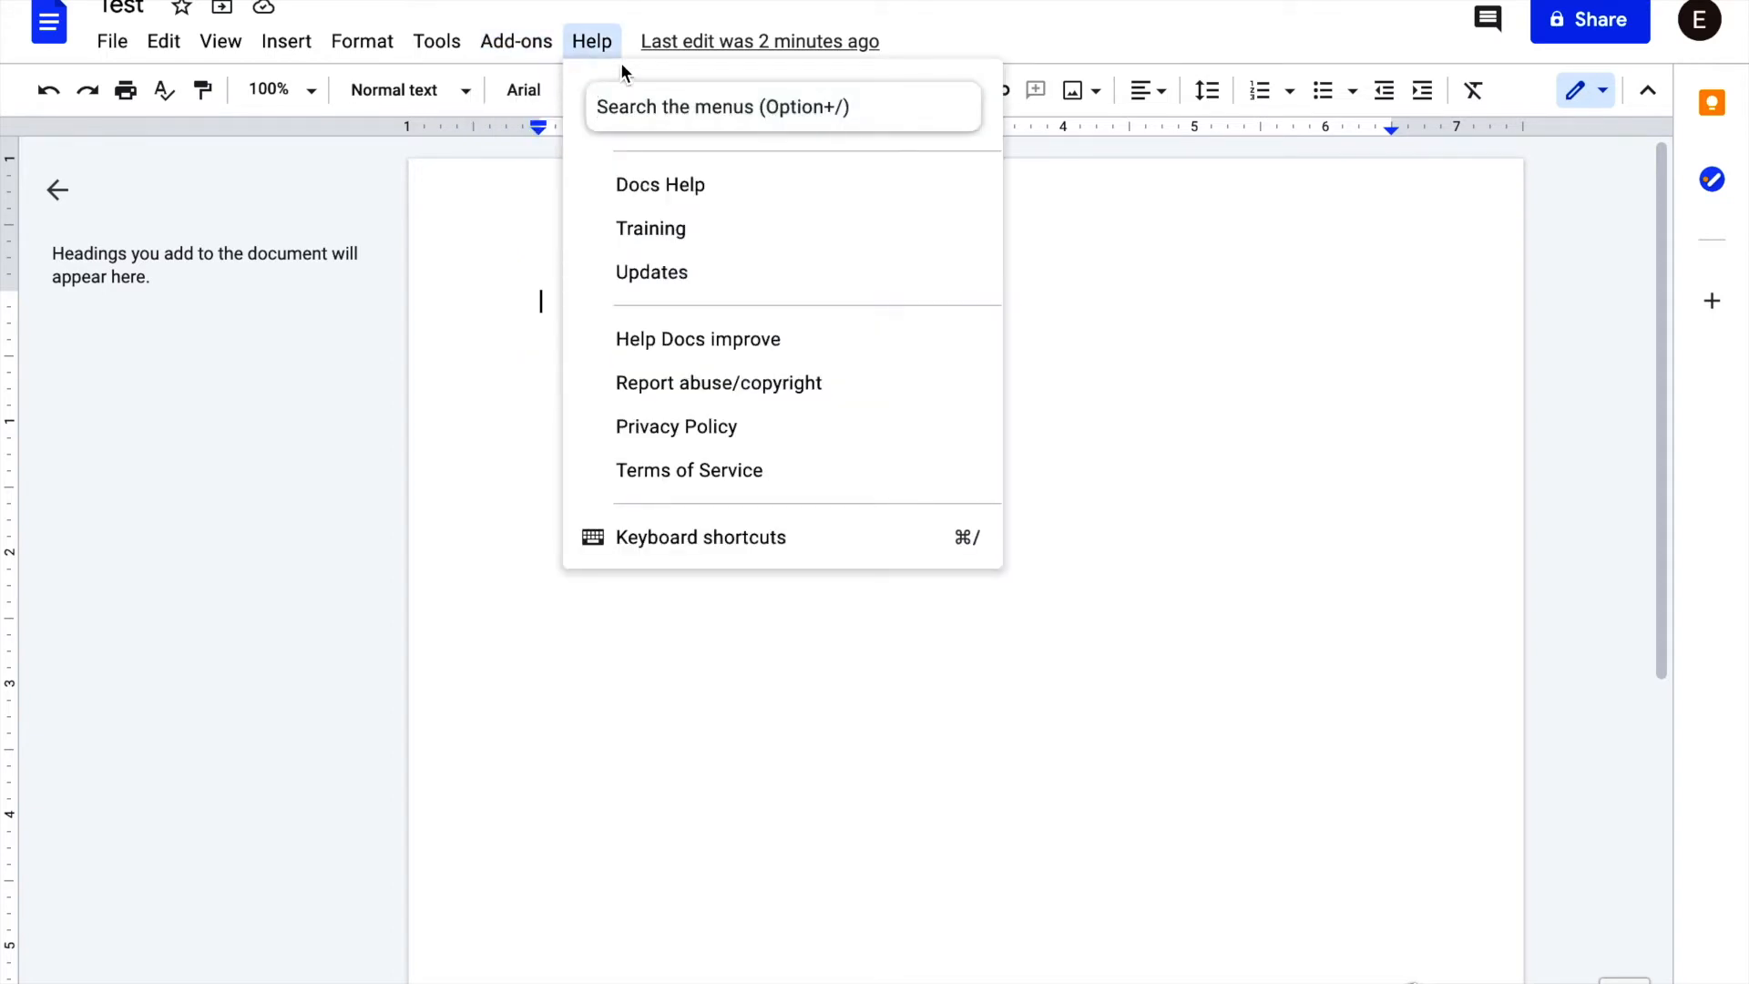
left_click(1389, 384)
scroll(1388, 385, "down", 1)
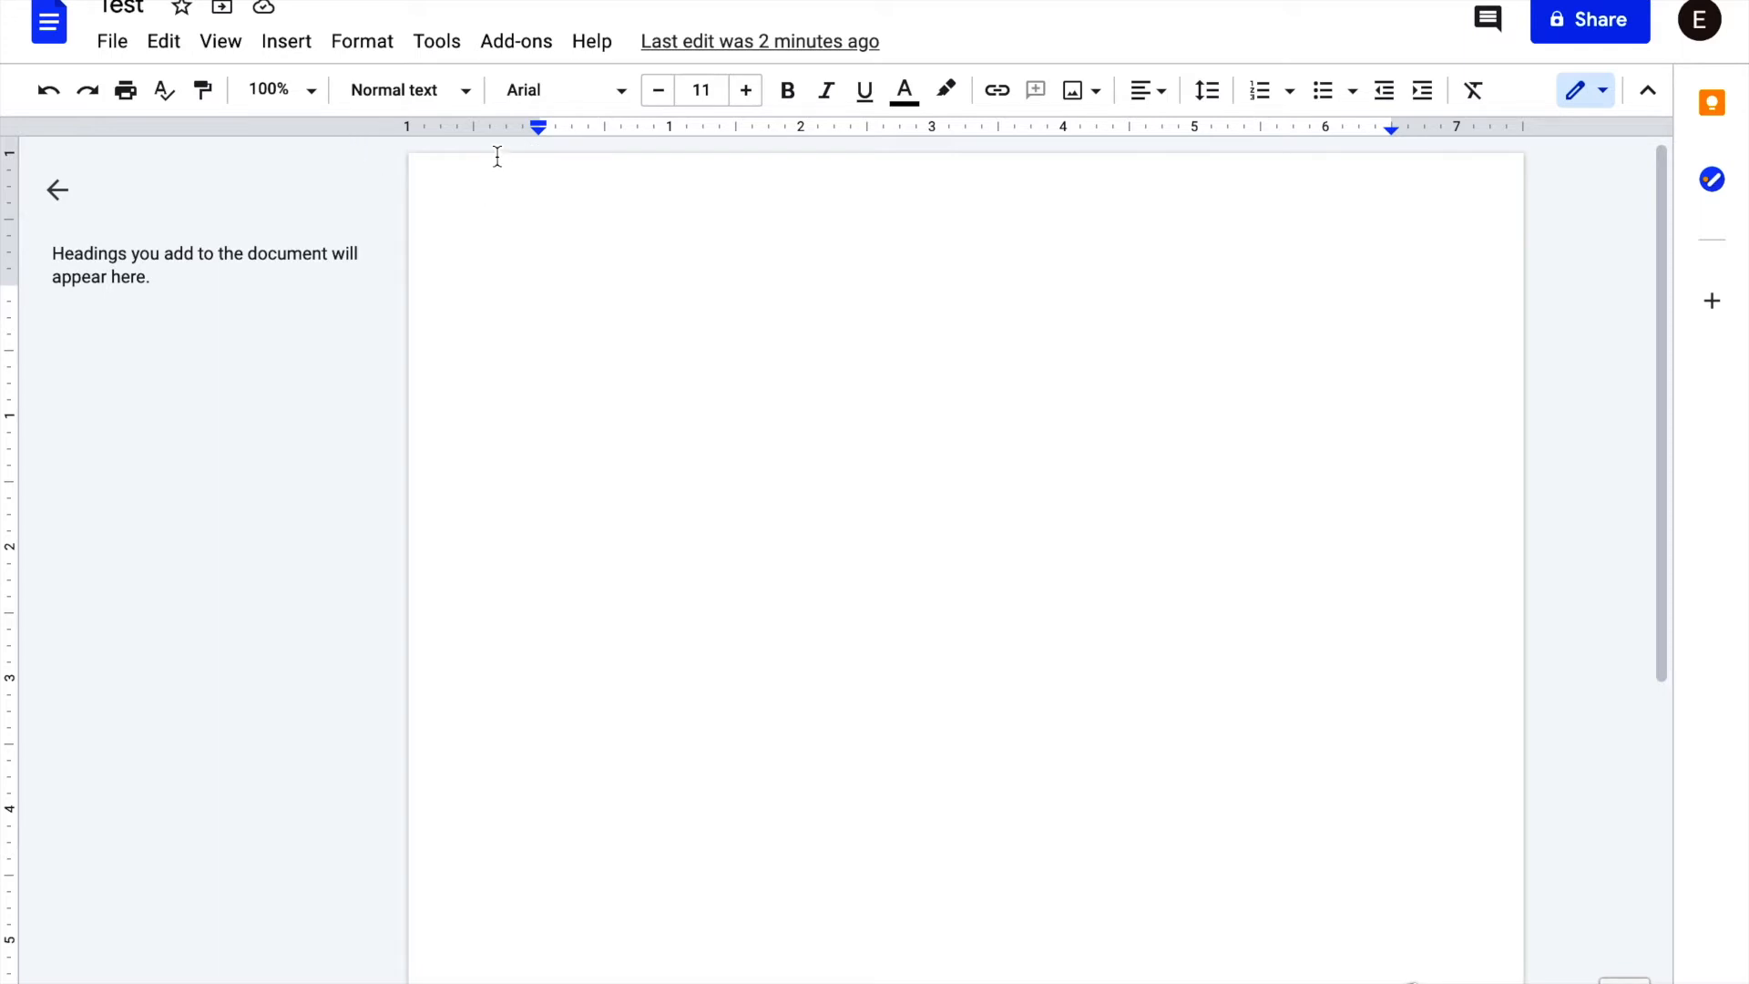
left_click(460, 98)
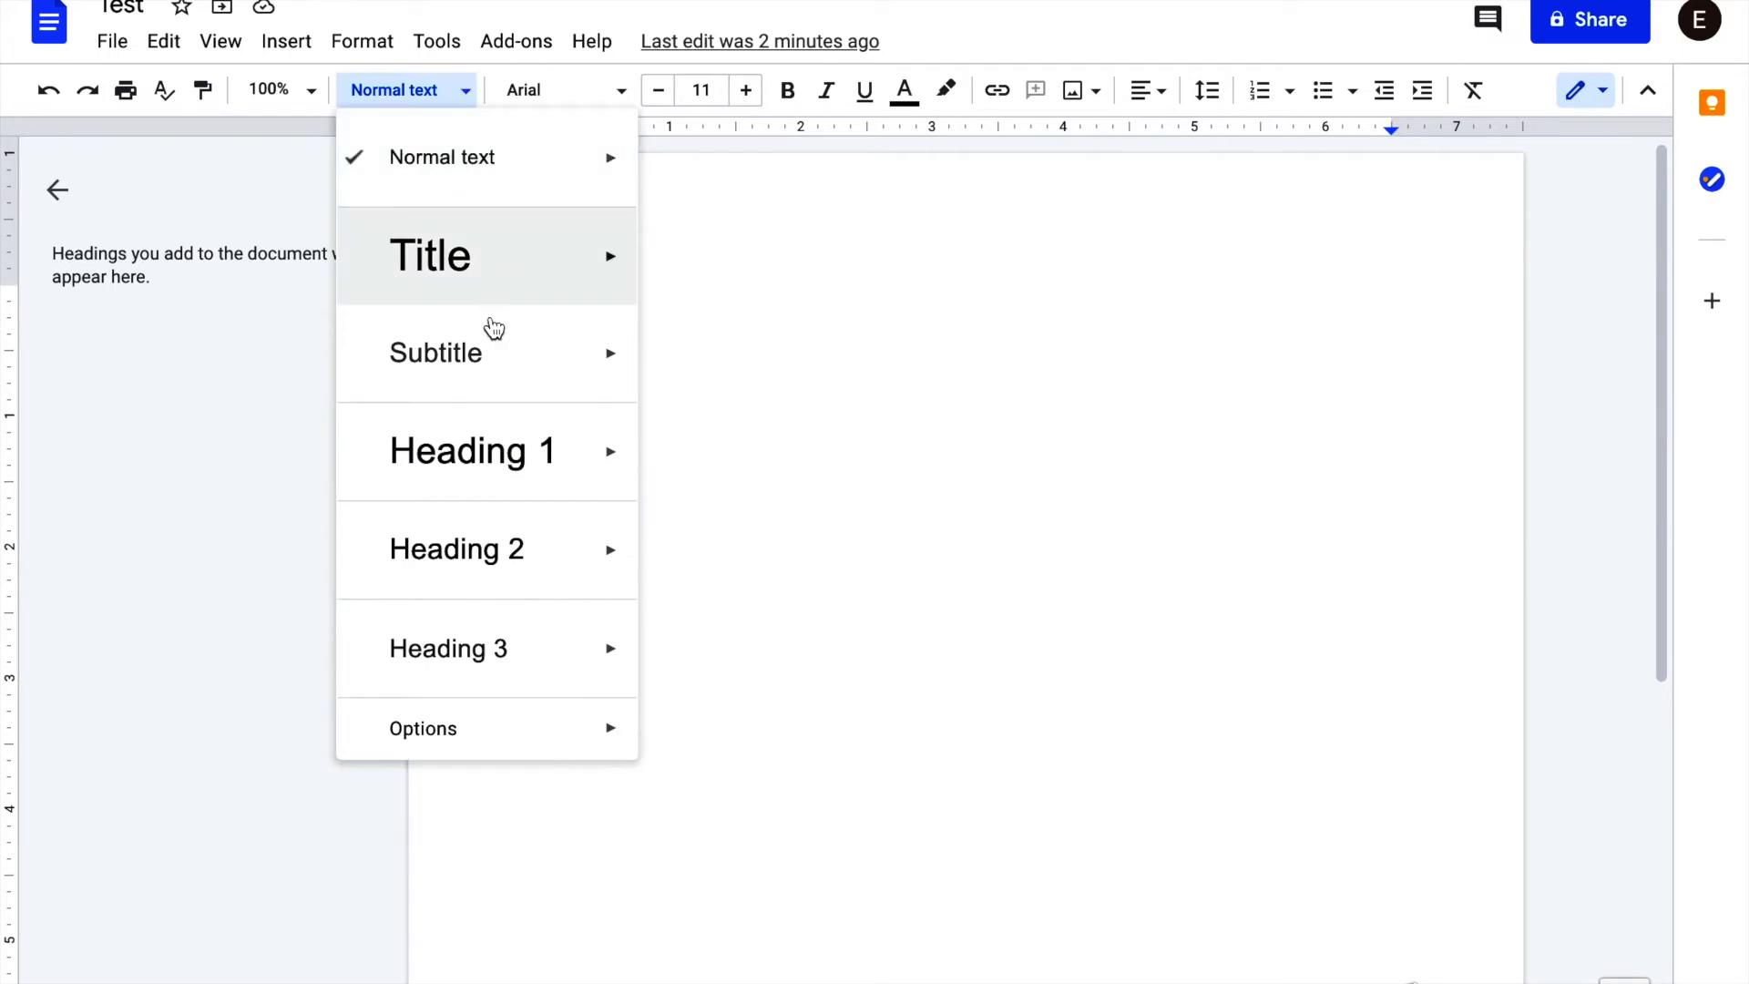
mouse_move(524, 752)
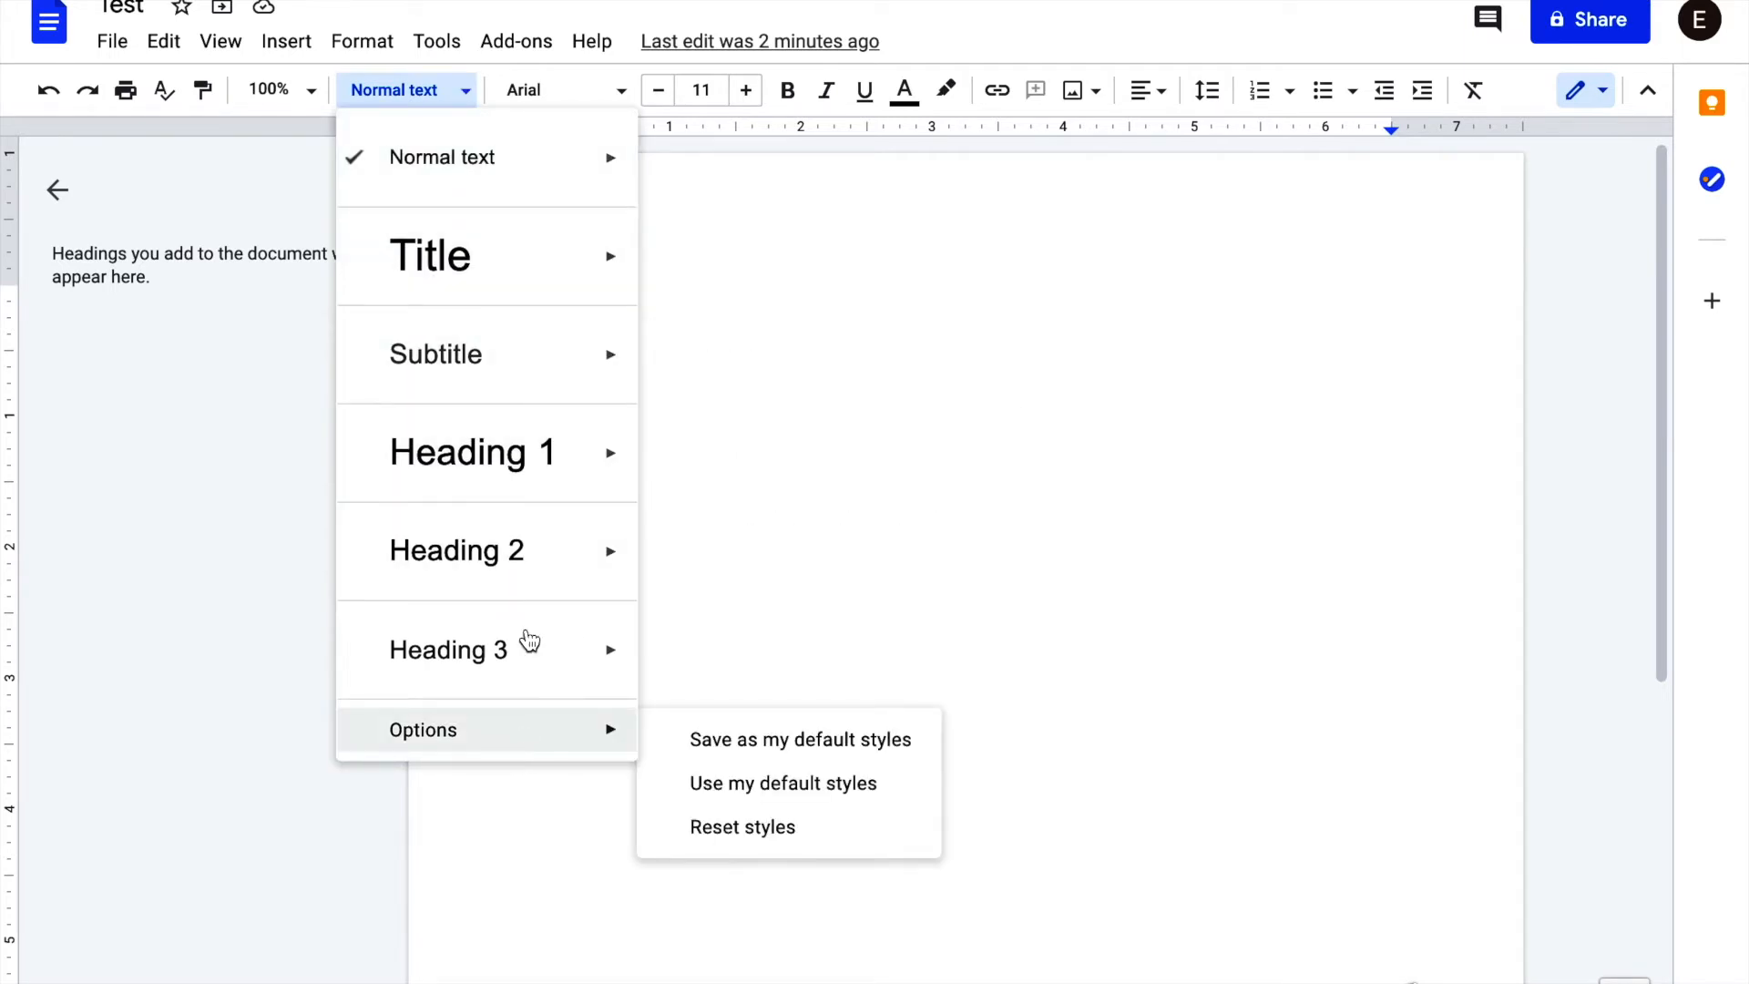
left_click(627, 91)
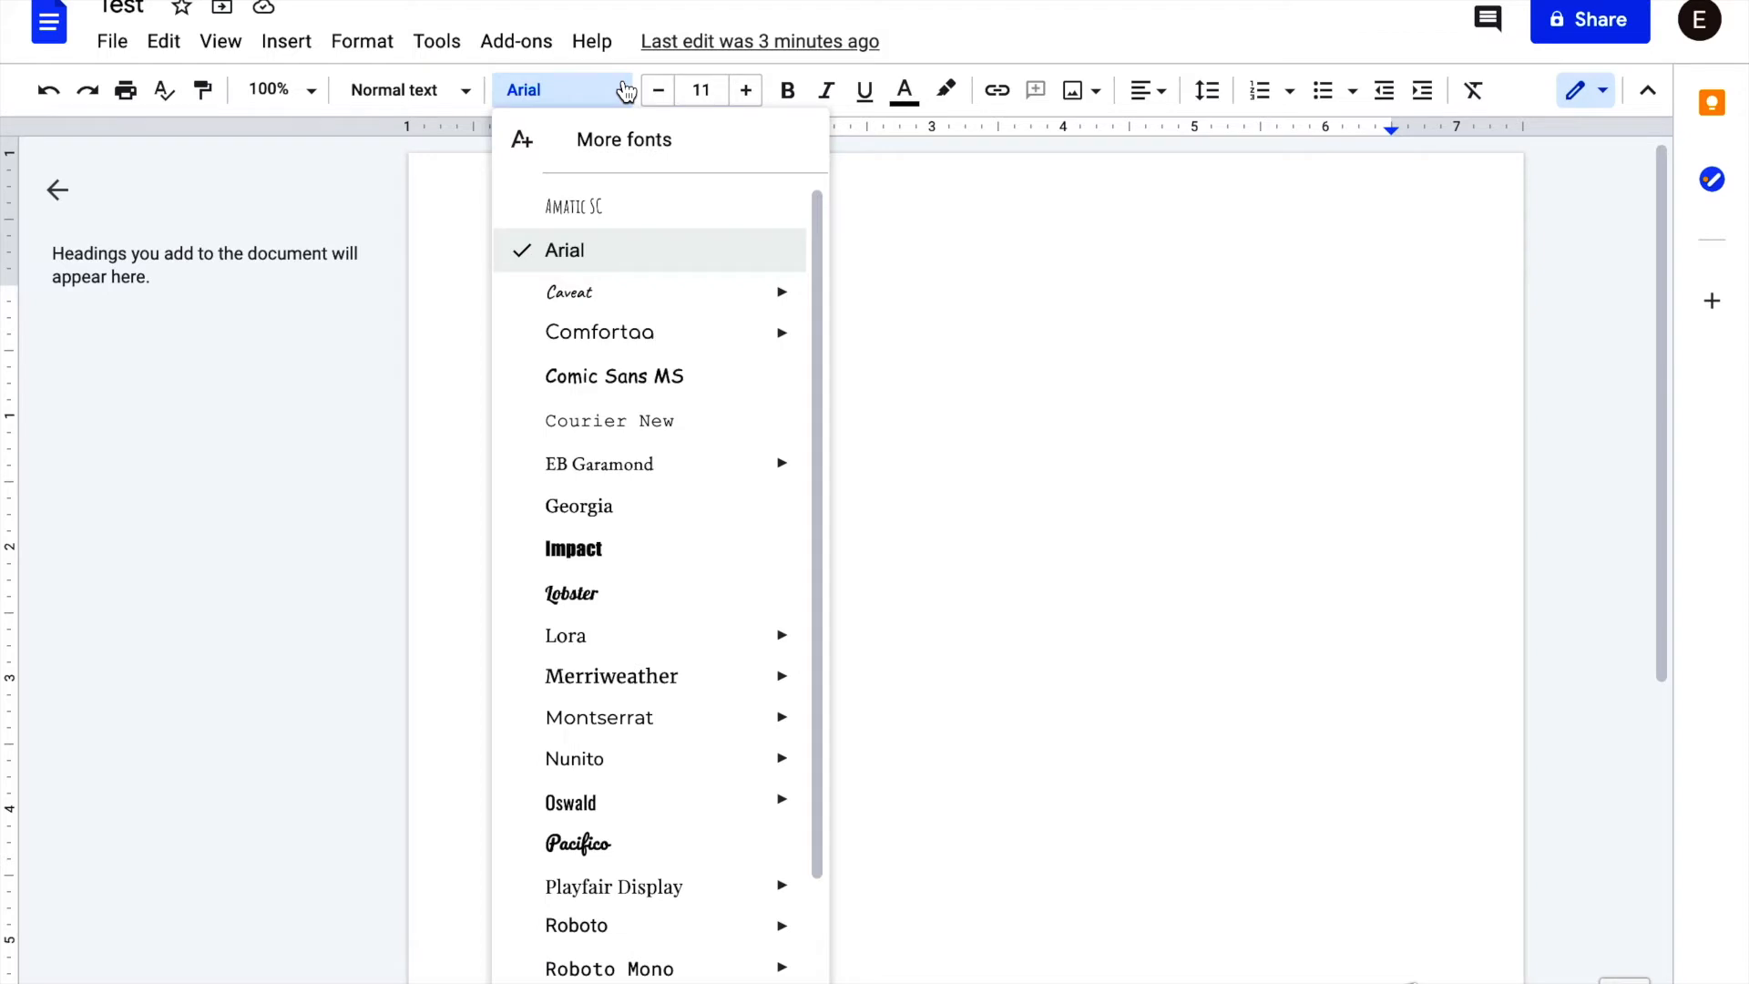
left_click(625, 91)
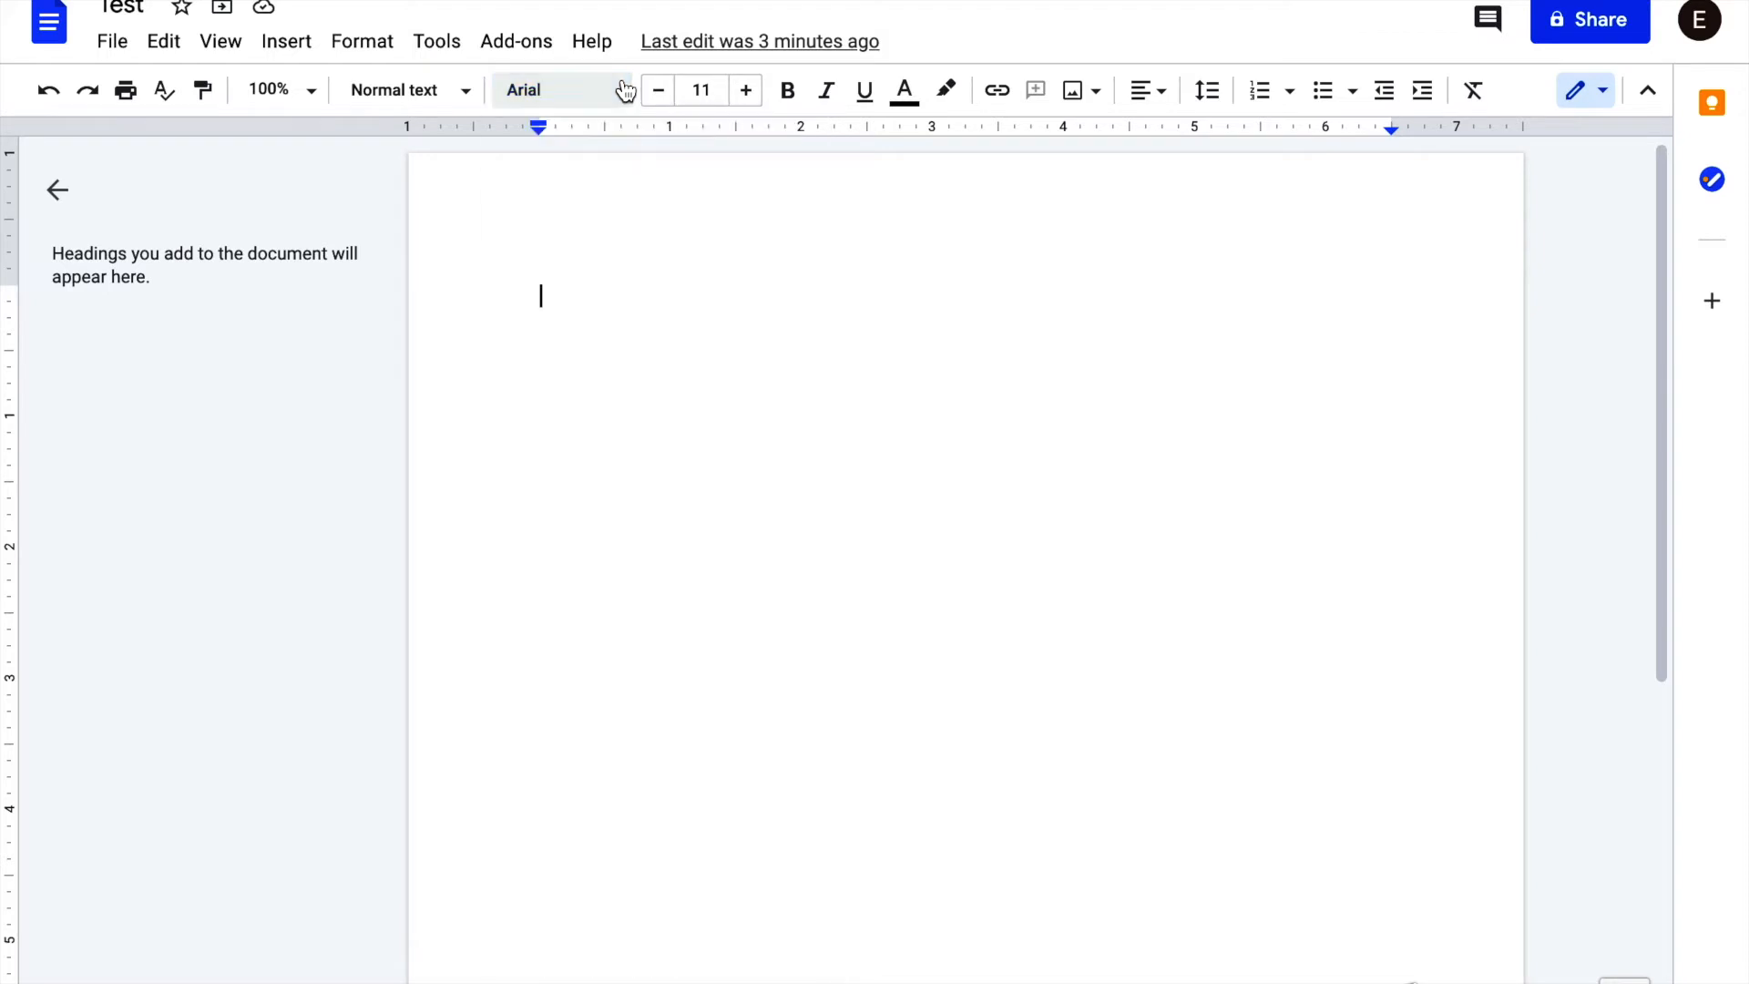
- Set the font size to 12 and write "The quick fox jumps over the lazy dog." at the start of the document
left_click(749, 93)
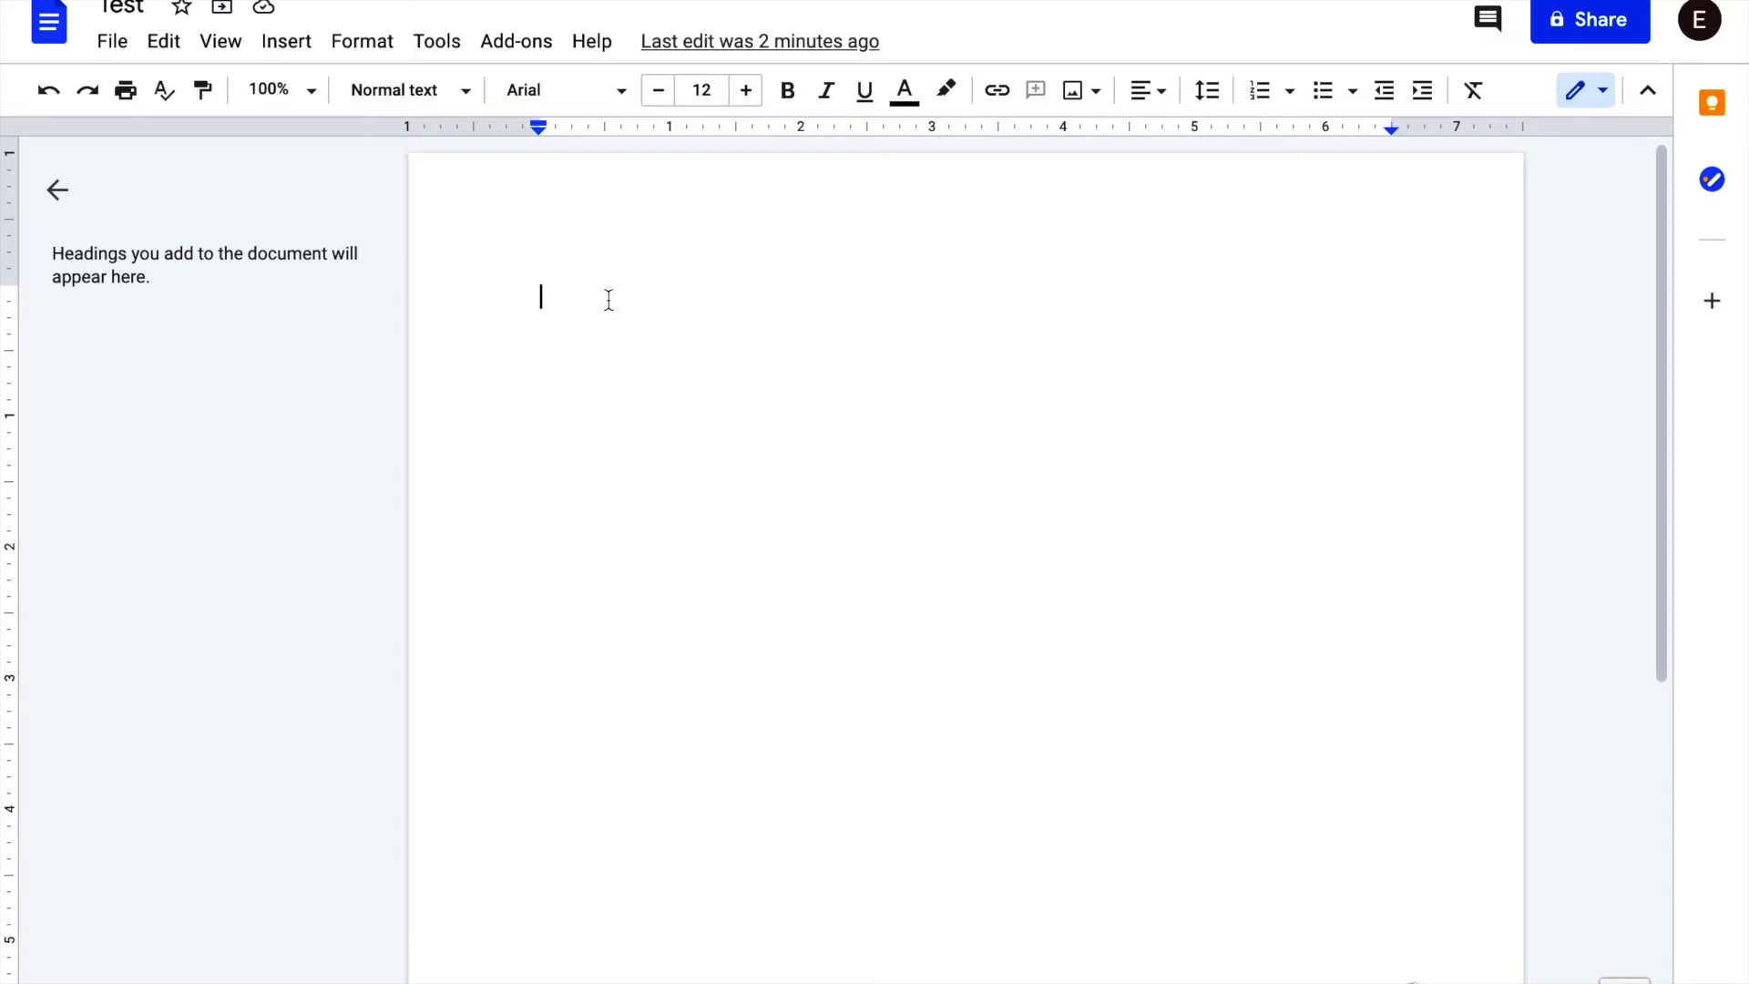
type("The ")
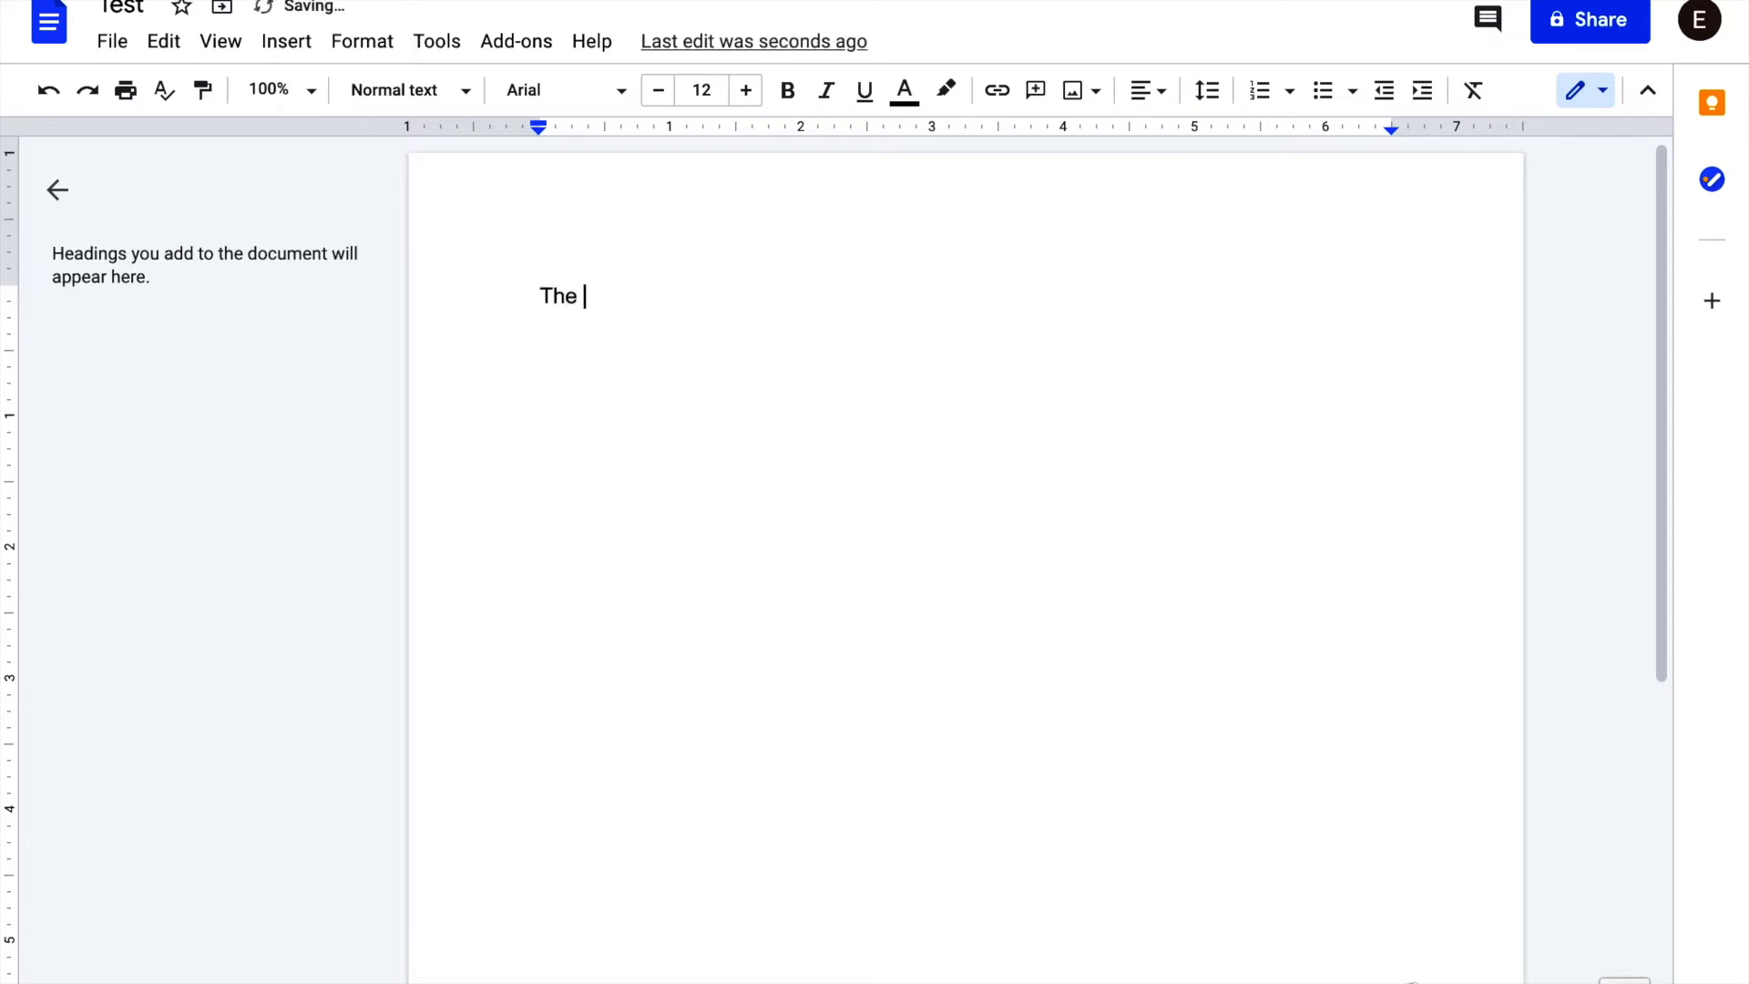
type("quick fox jumps ")
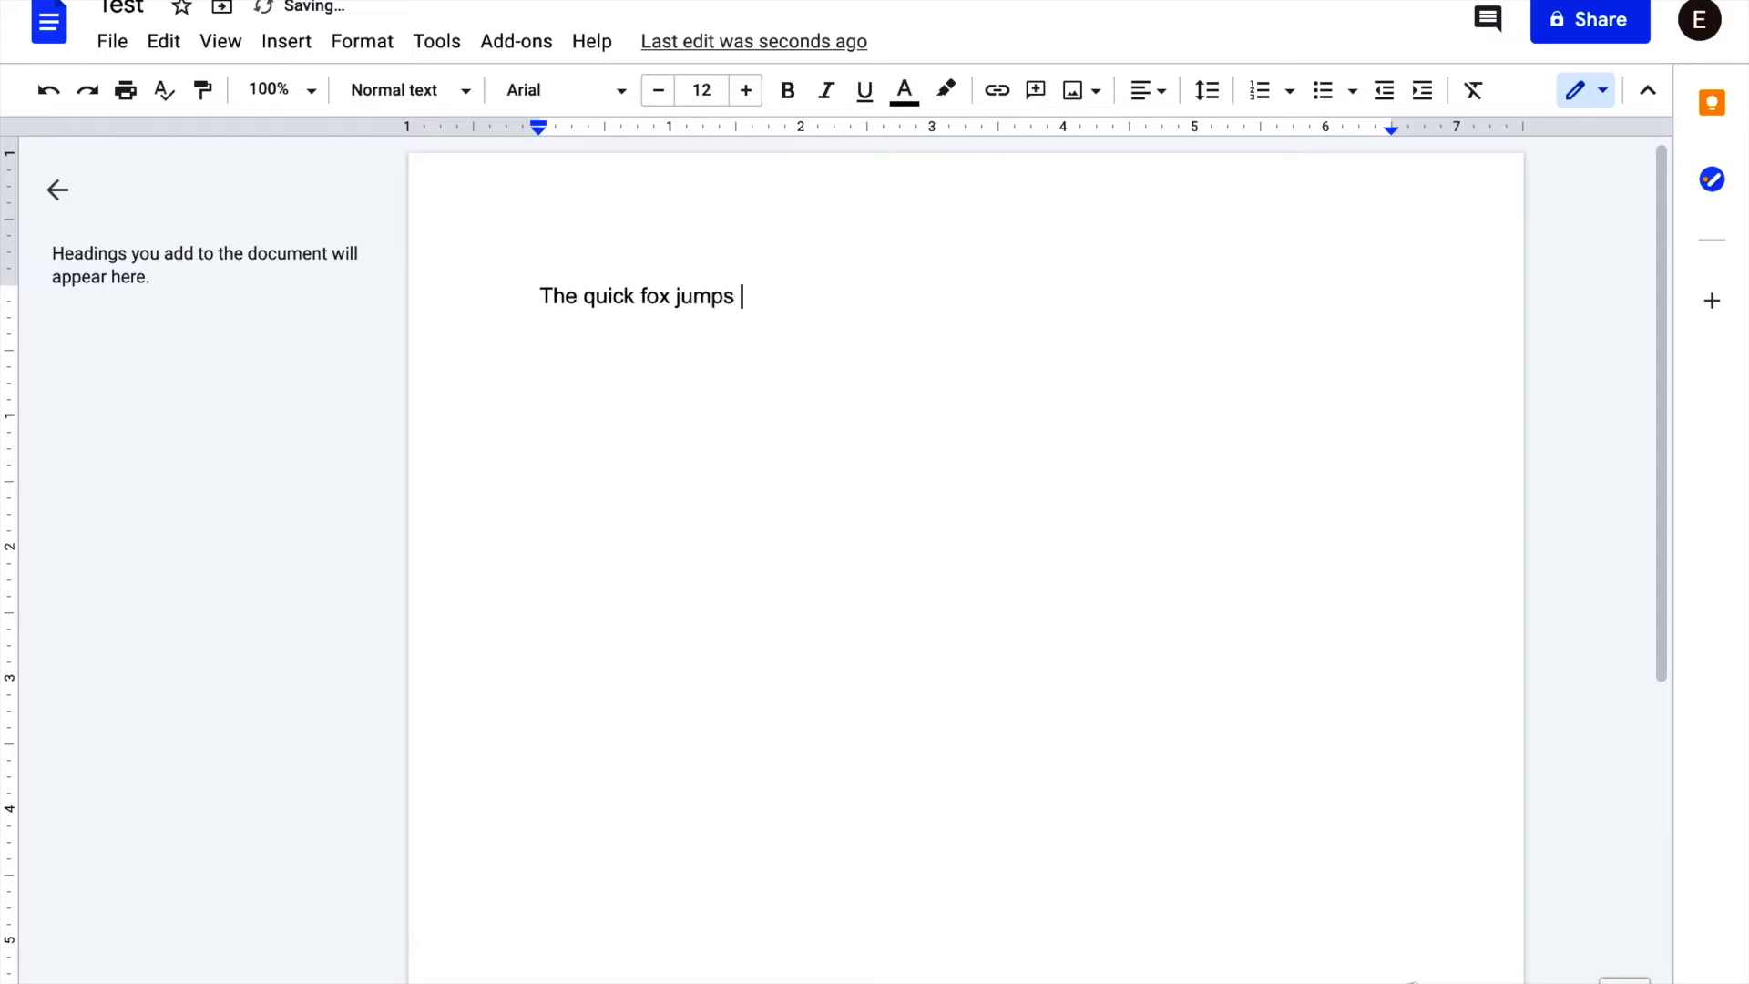
type("over the lazy dog.")
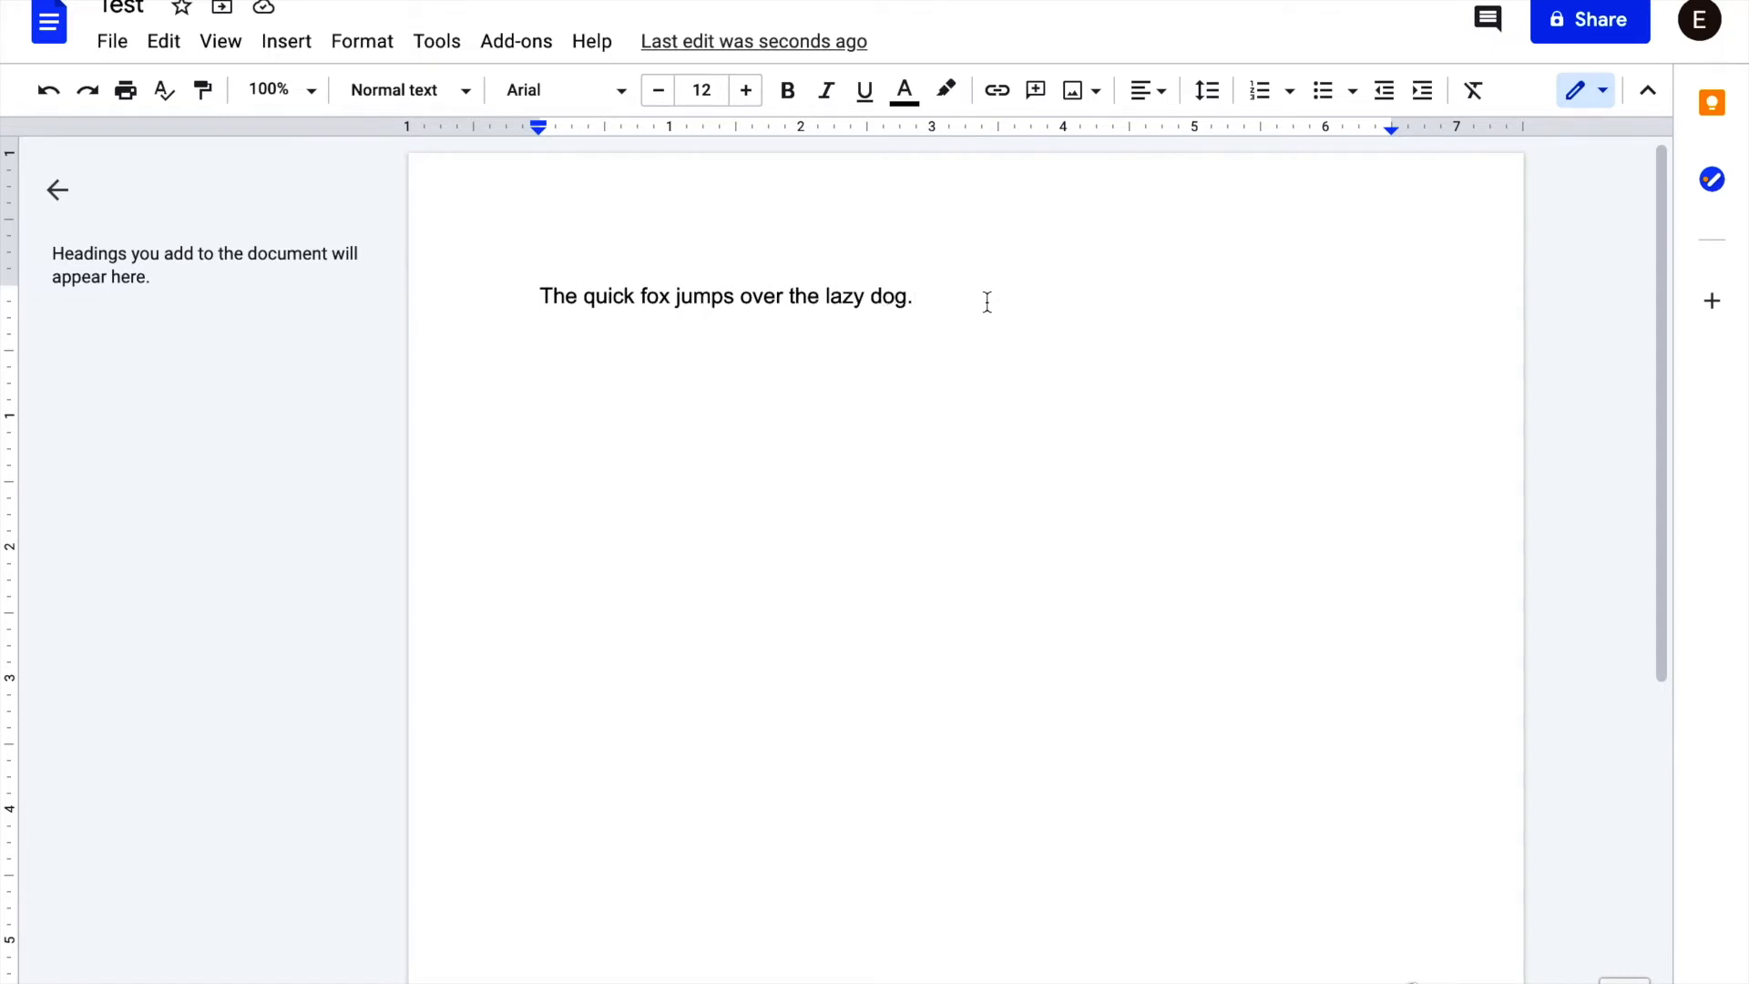
- Write "The quick fox jumps over the lazy dog." again on the second and third lines
key("Return")
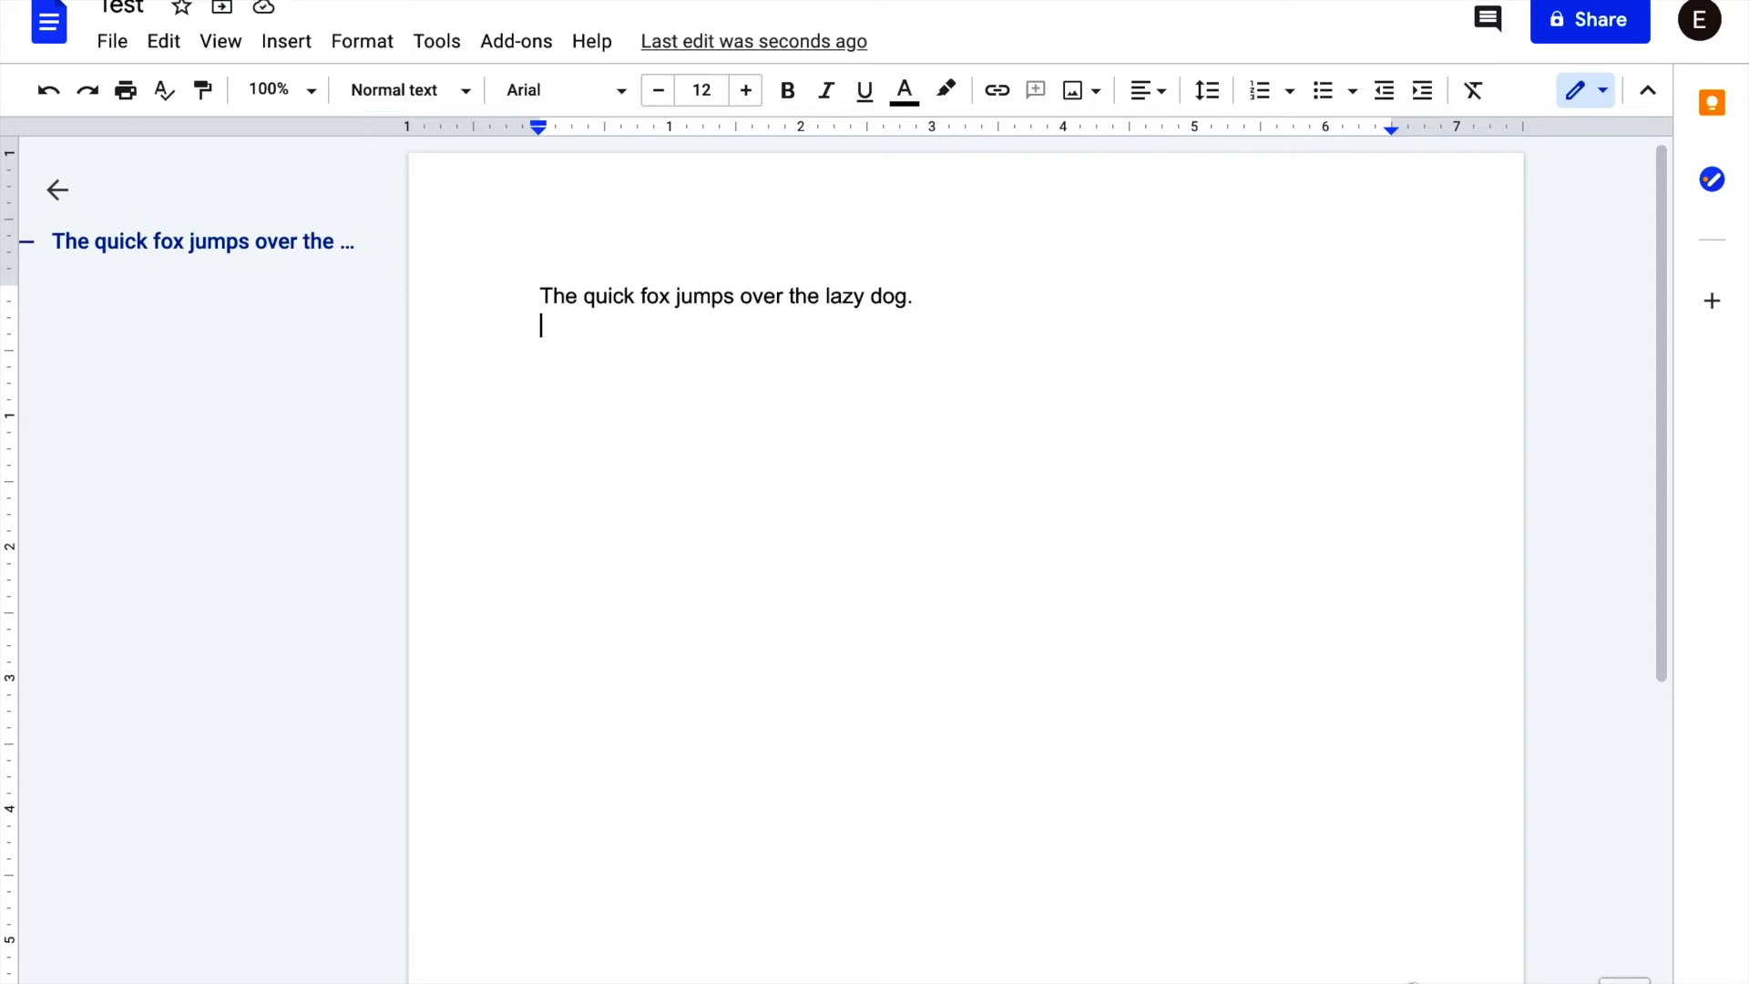
type("The ")
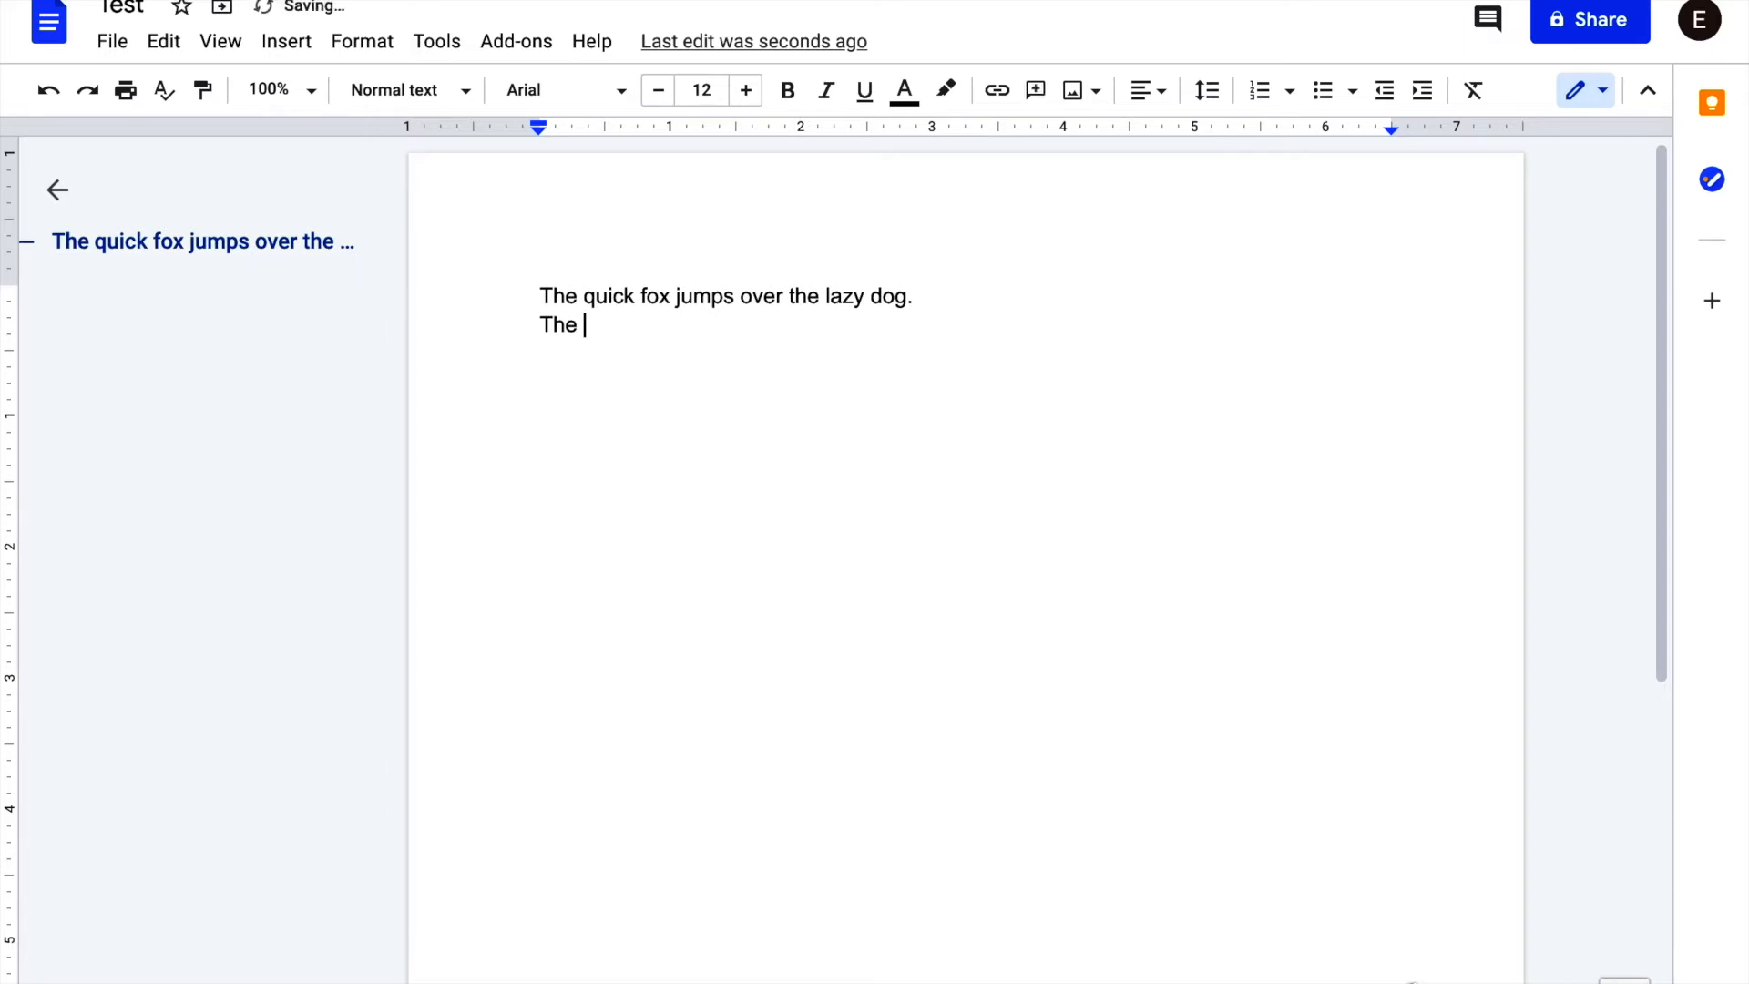
type("quick fox jump")
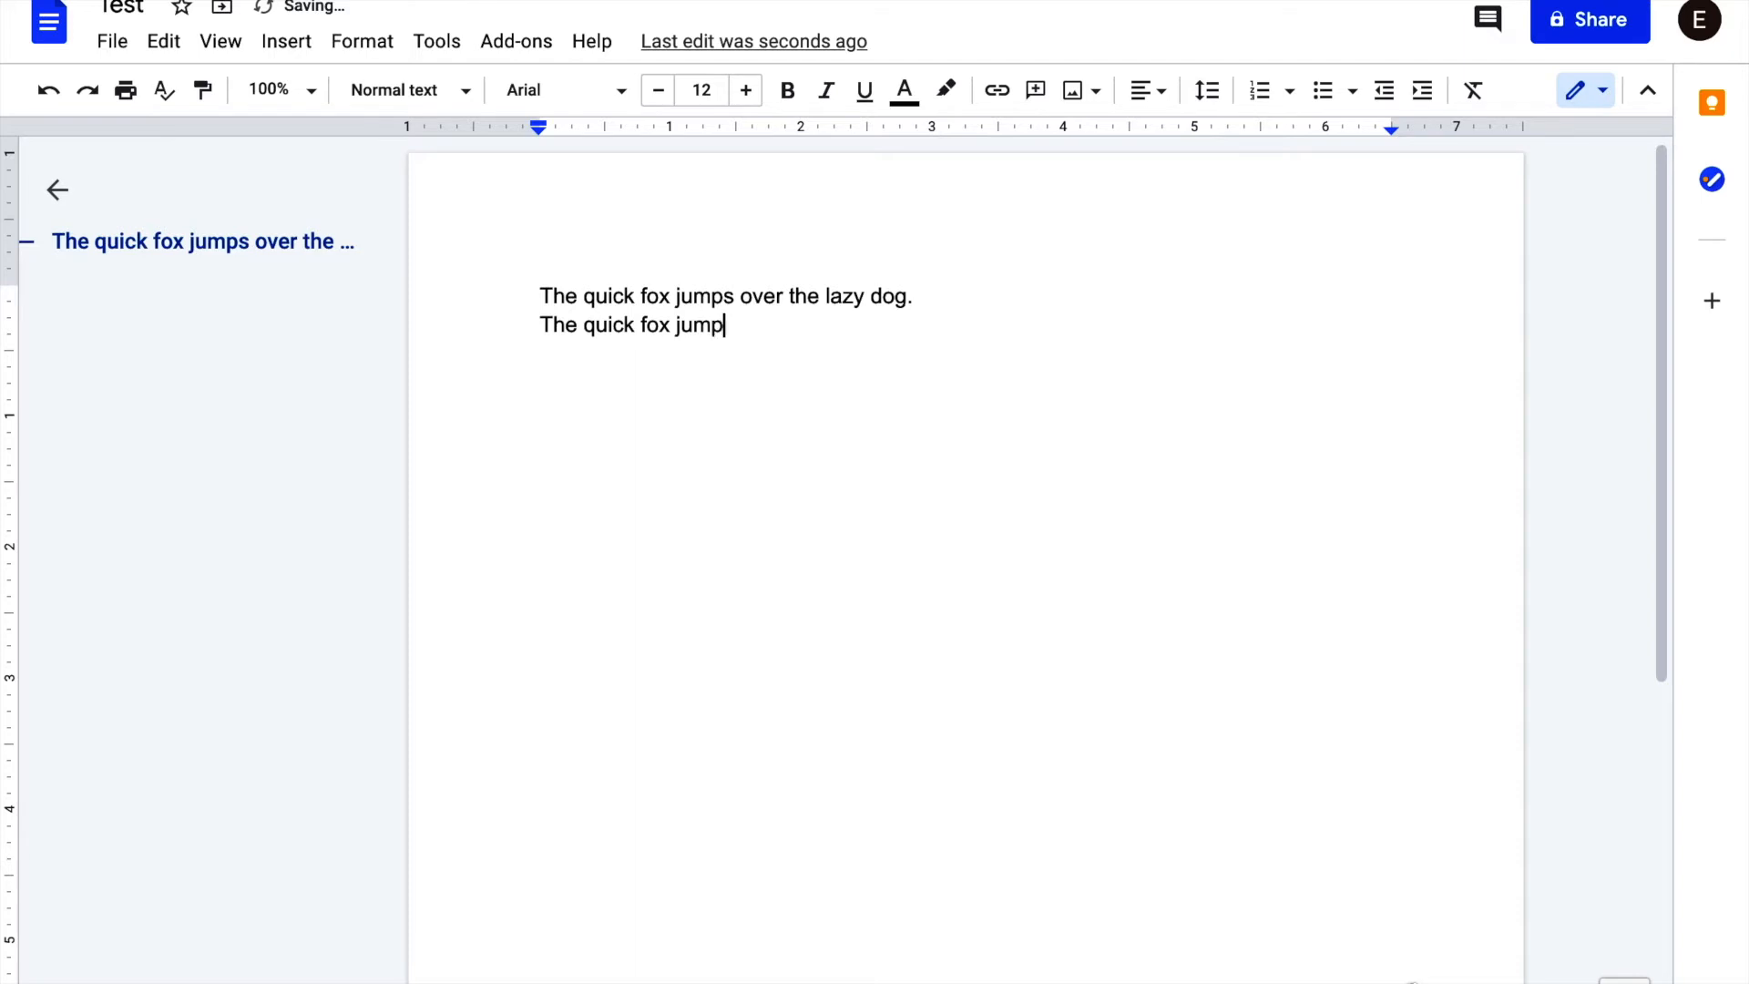
type("s over the lazy dog.")
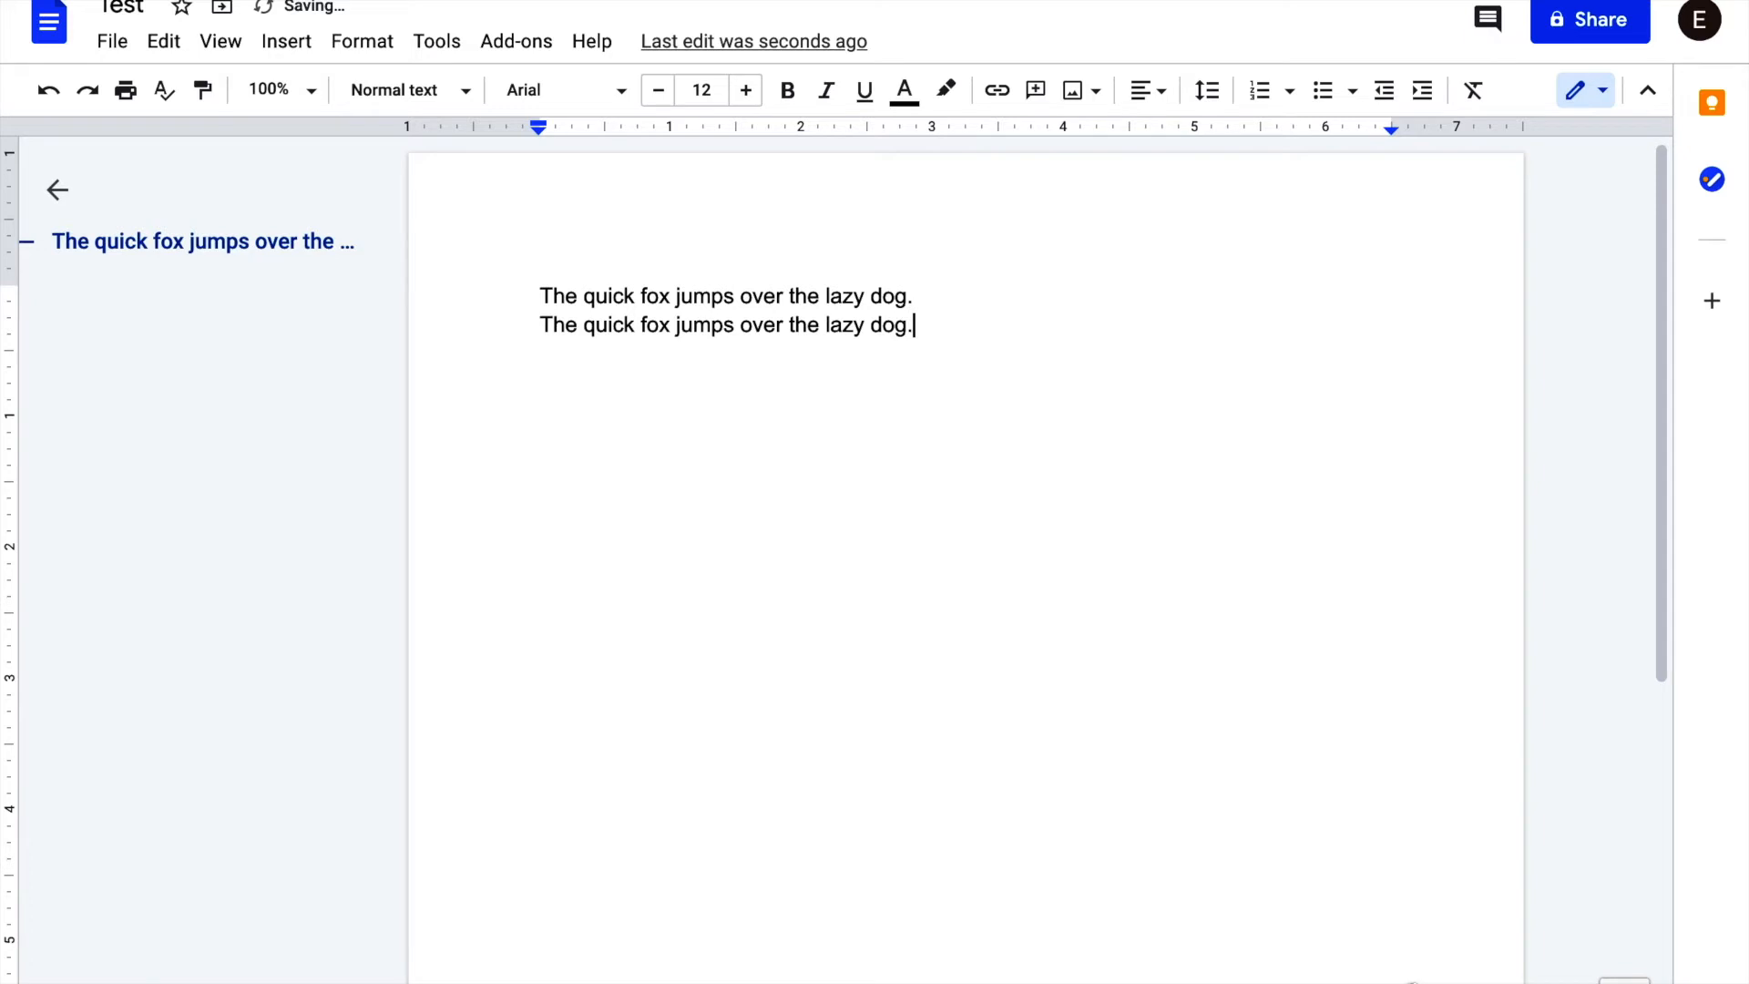
key("Return")
type("The quick f")
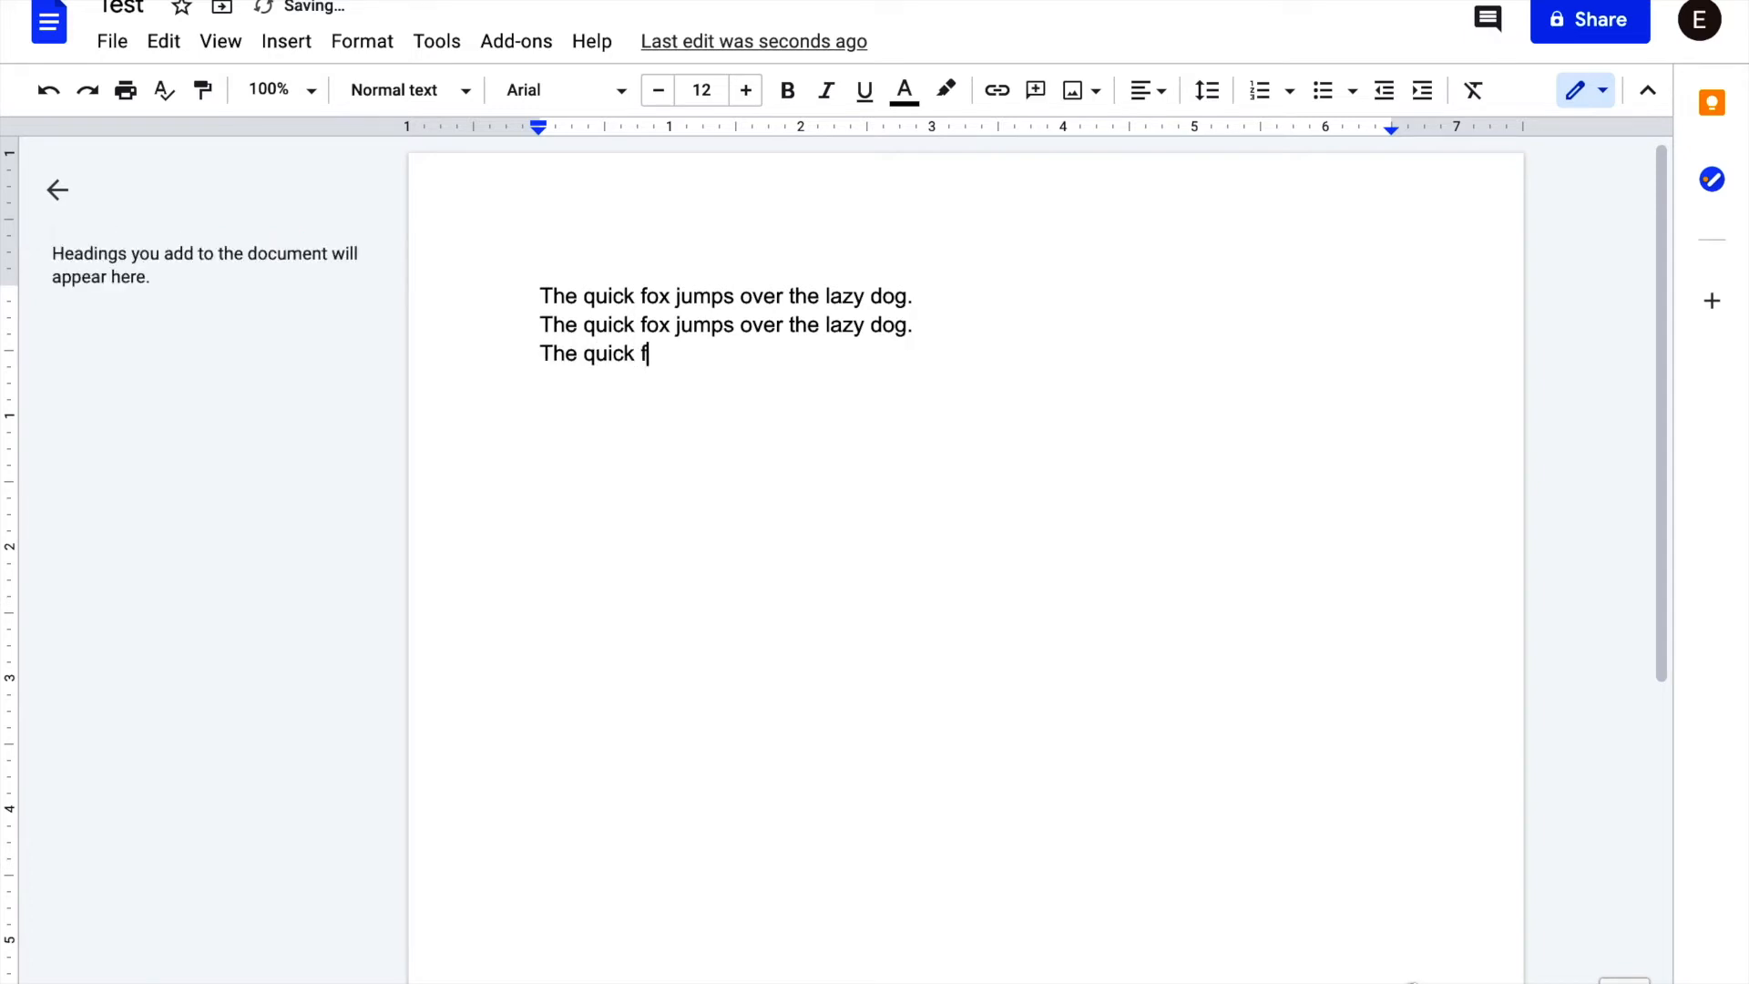
type("ox jumps over the")
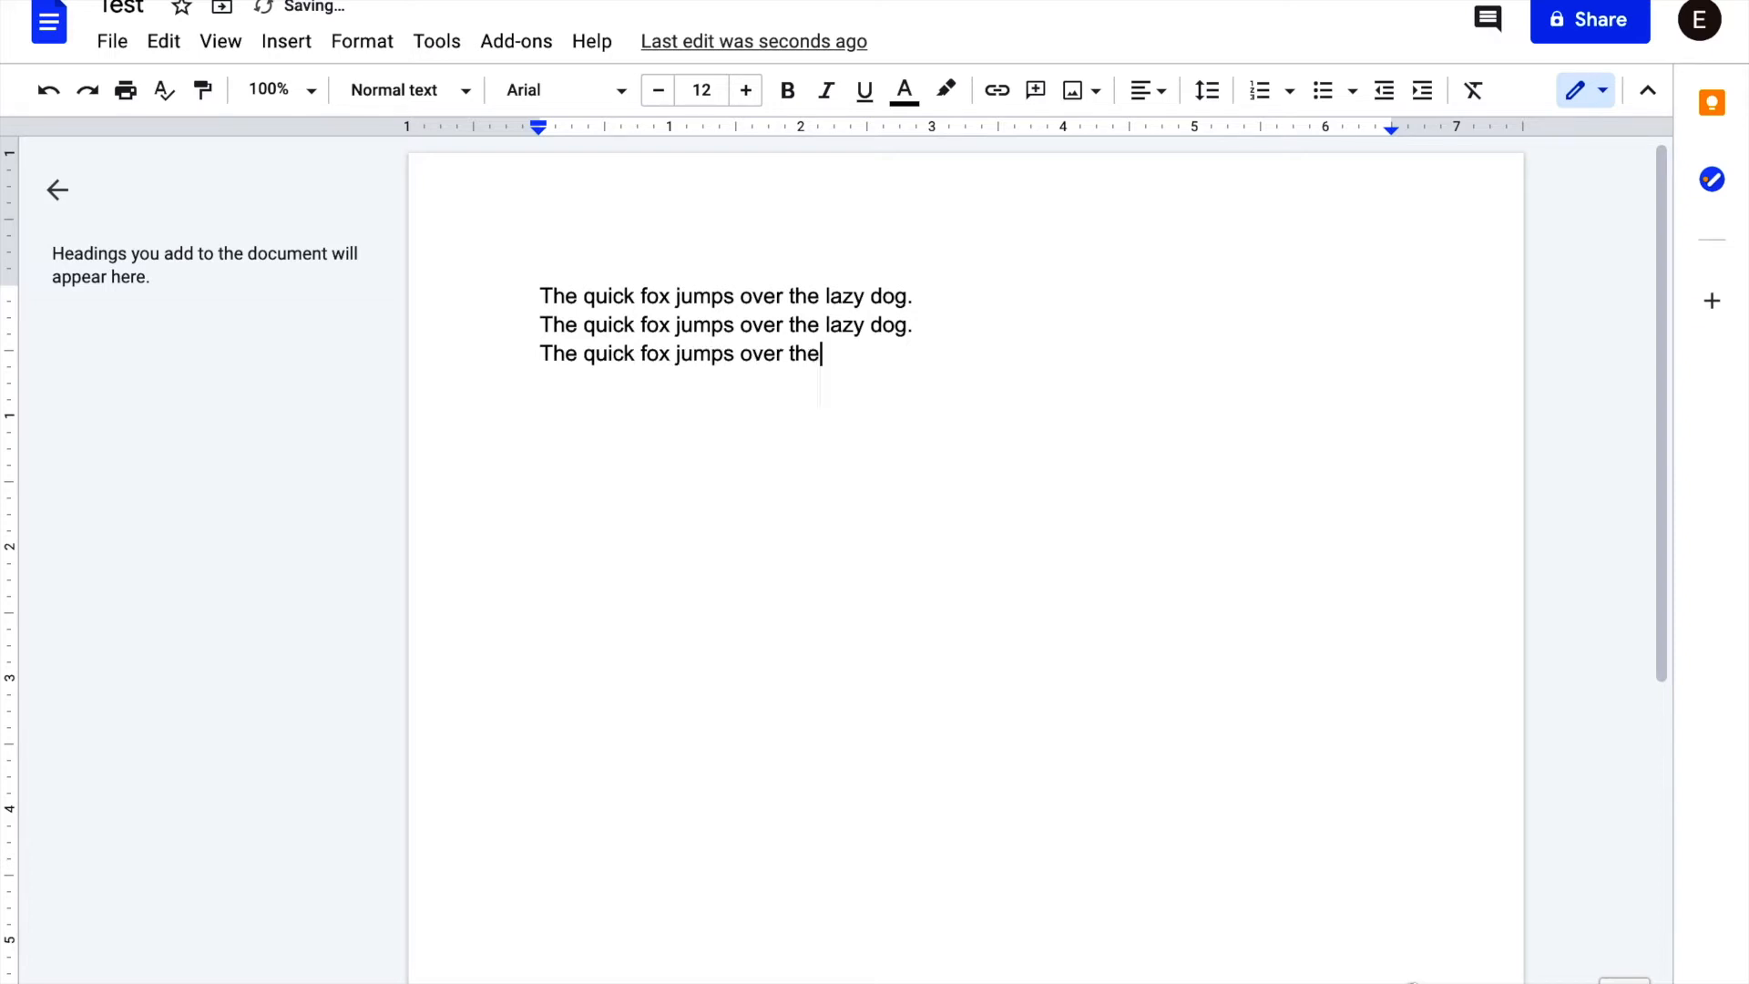
type(" lazy dog.")
- Add two more lines below the third, each reading "The quick fox jumps over the lazy dog."
key("Return")
type("The quick ")
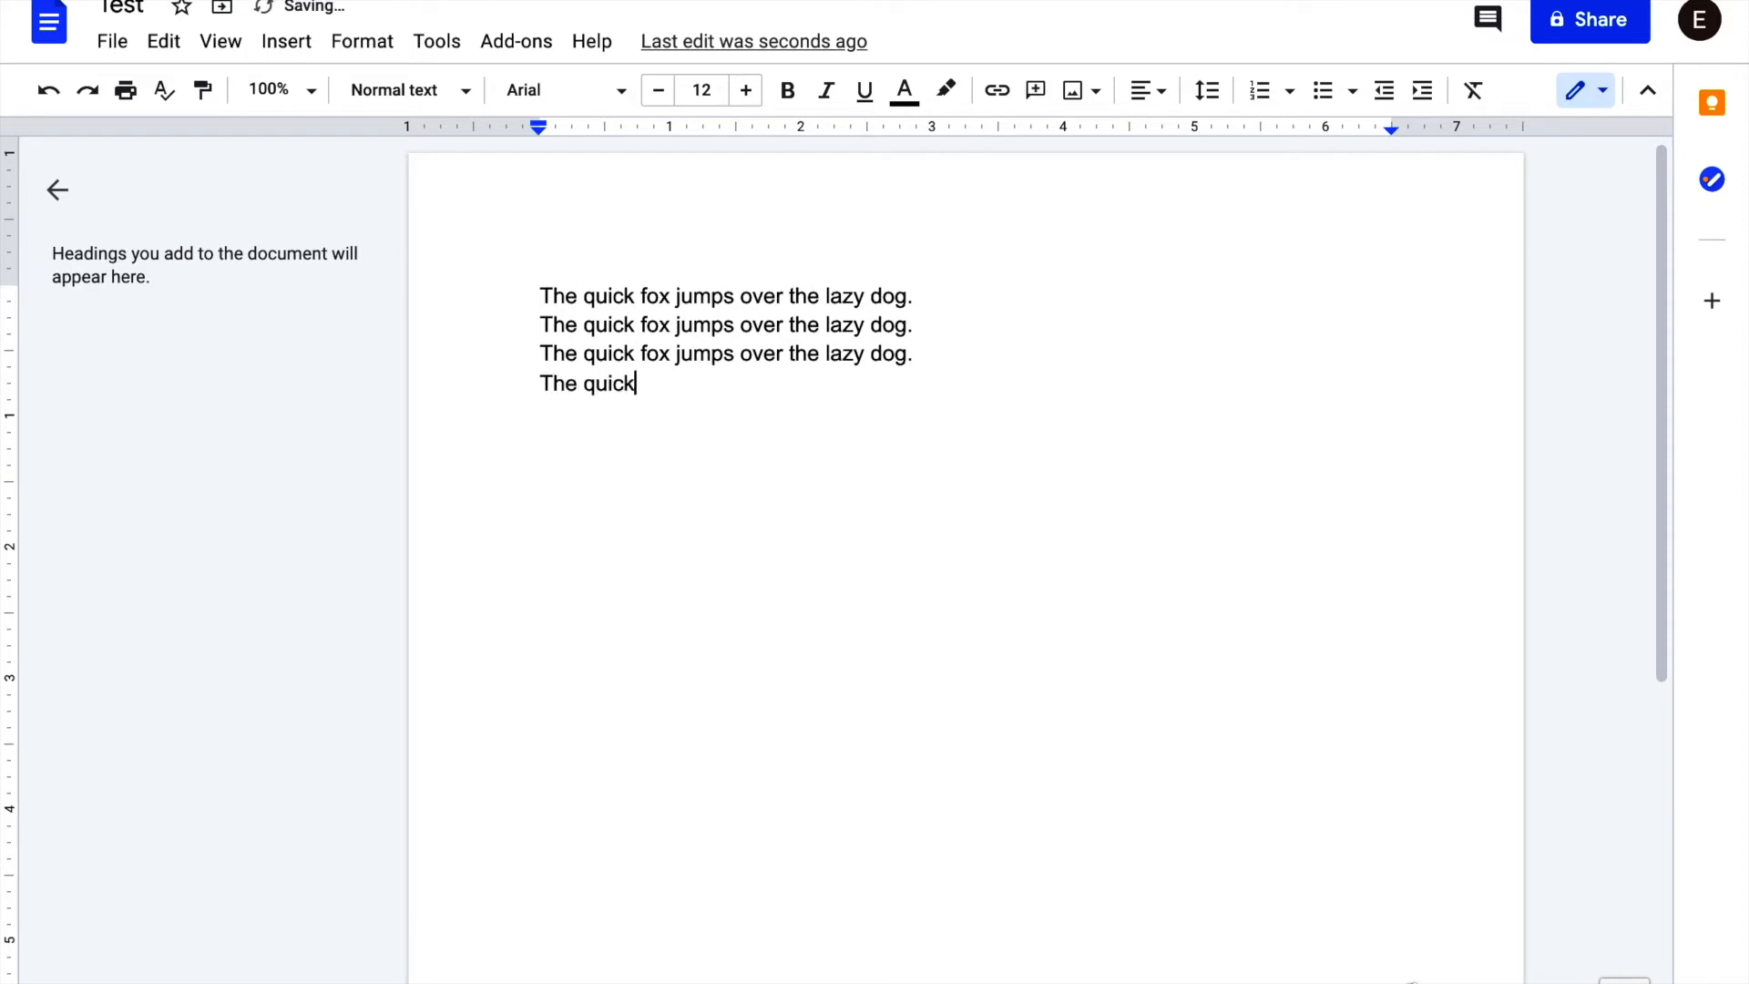
type("fox jumps over ")
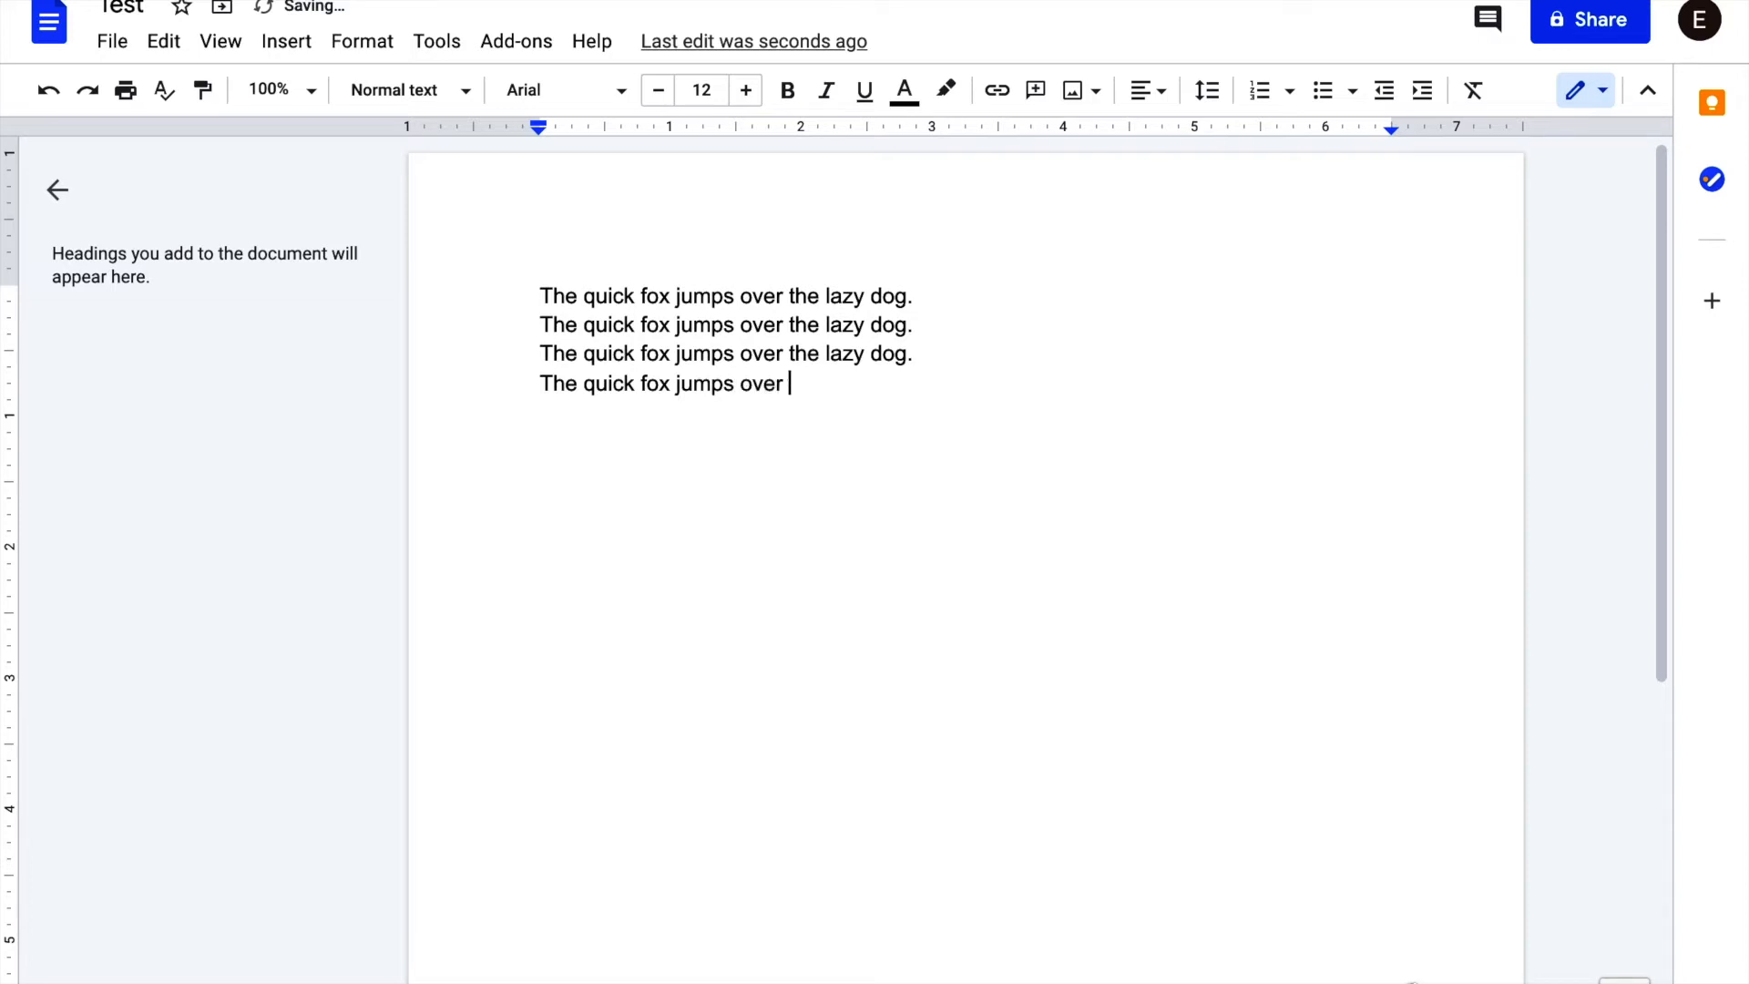
type("the lazy dog.")
key("Return")
type("The ")
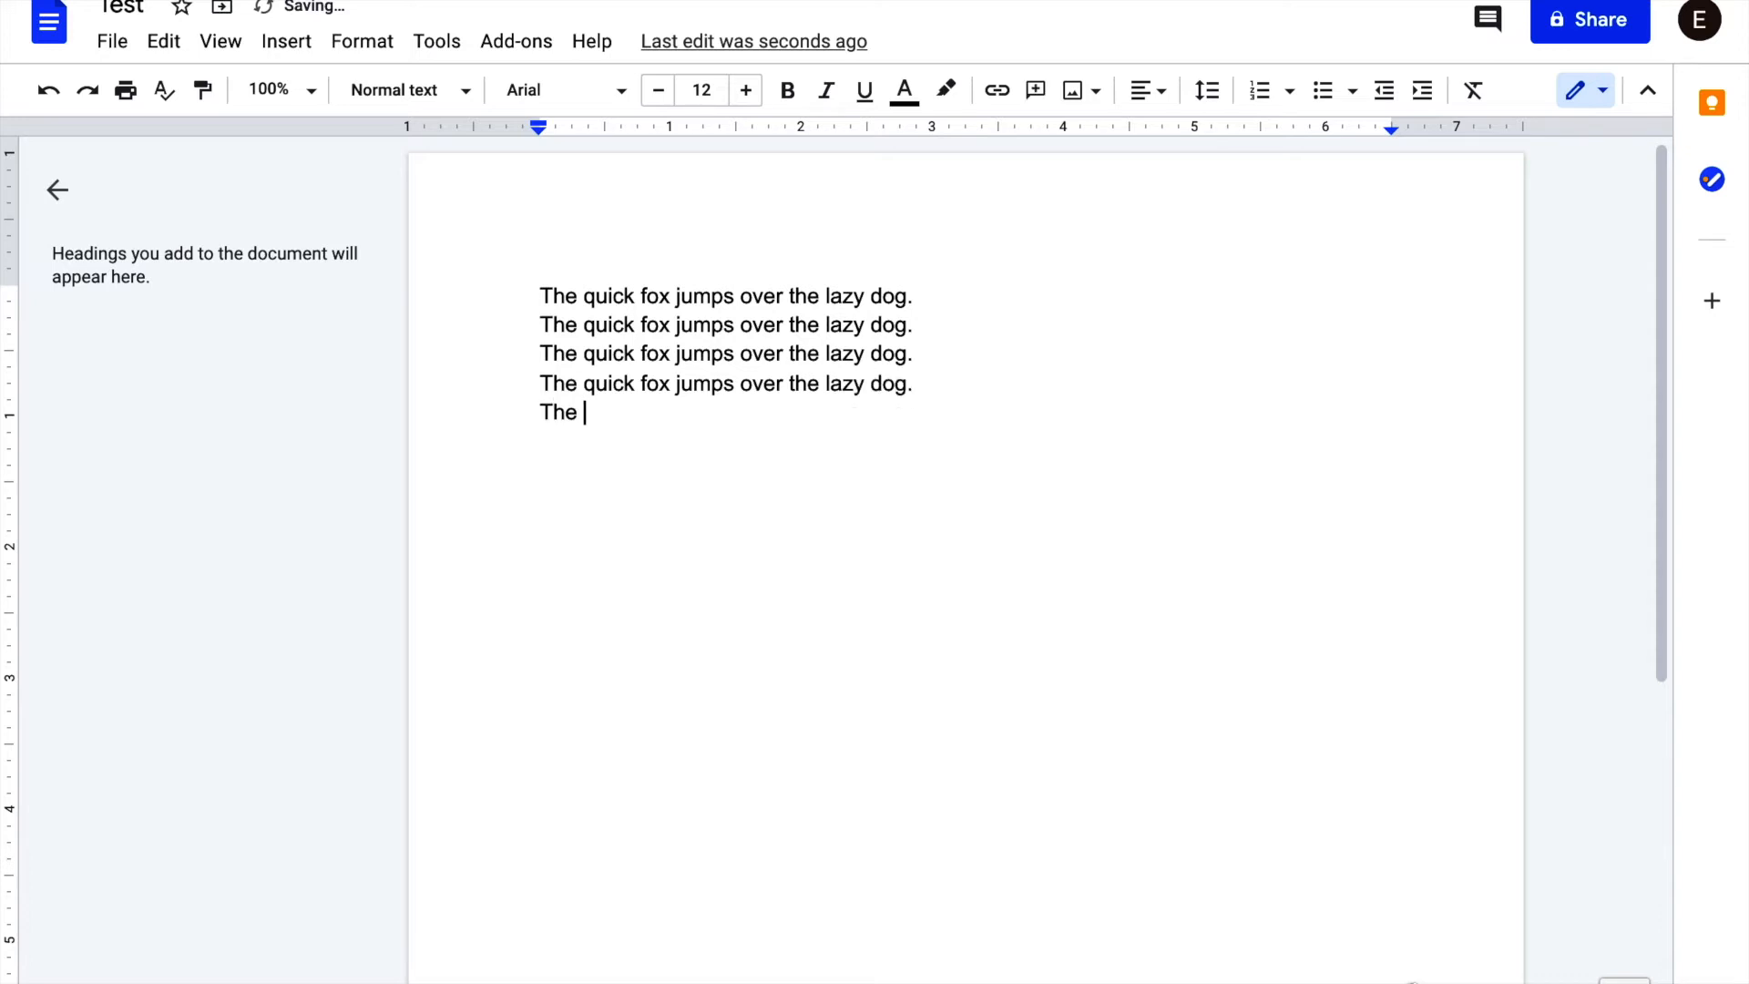
type("quick fox jumps over ")
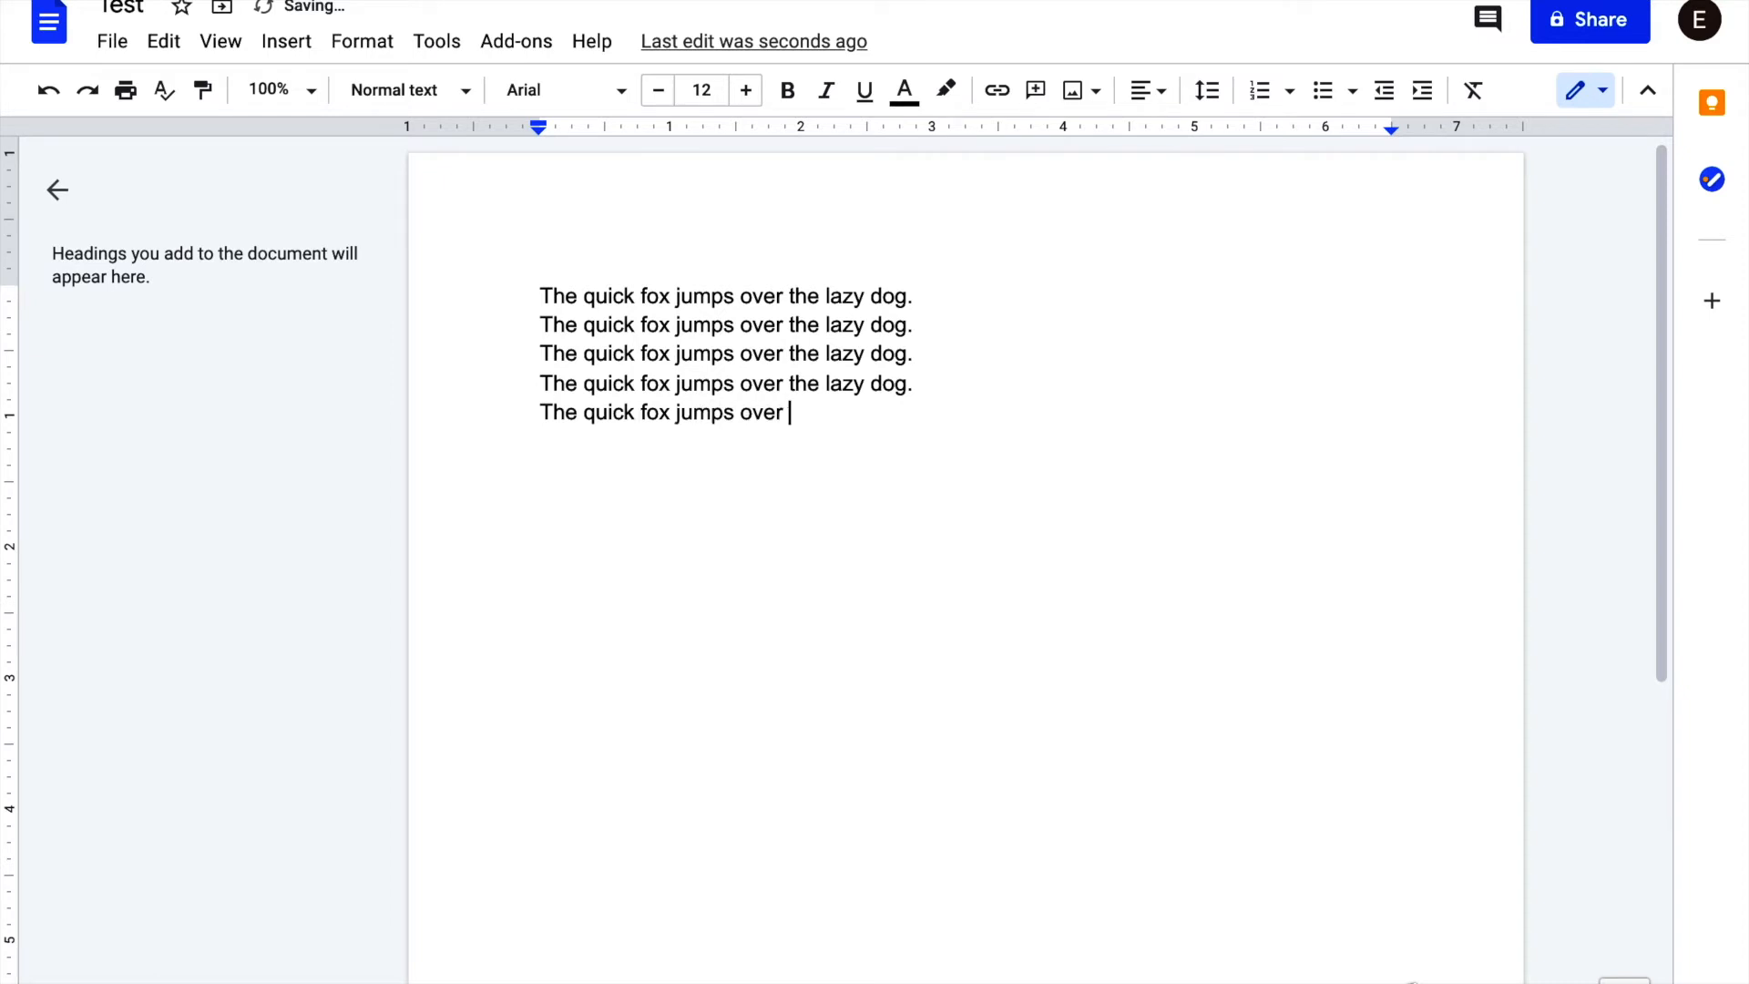
type("the lazy dog.")
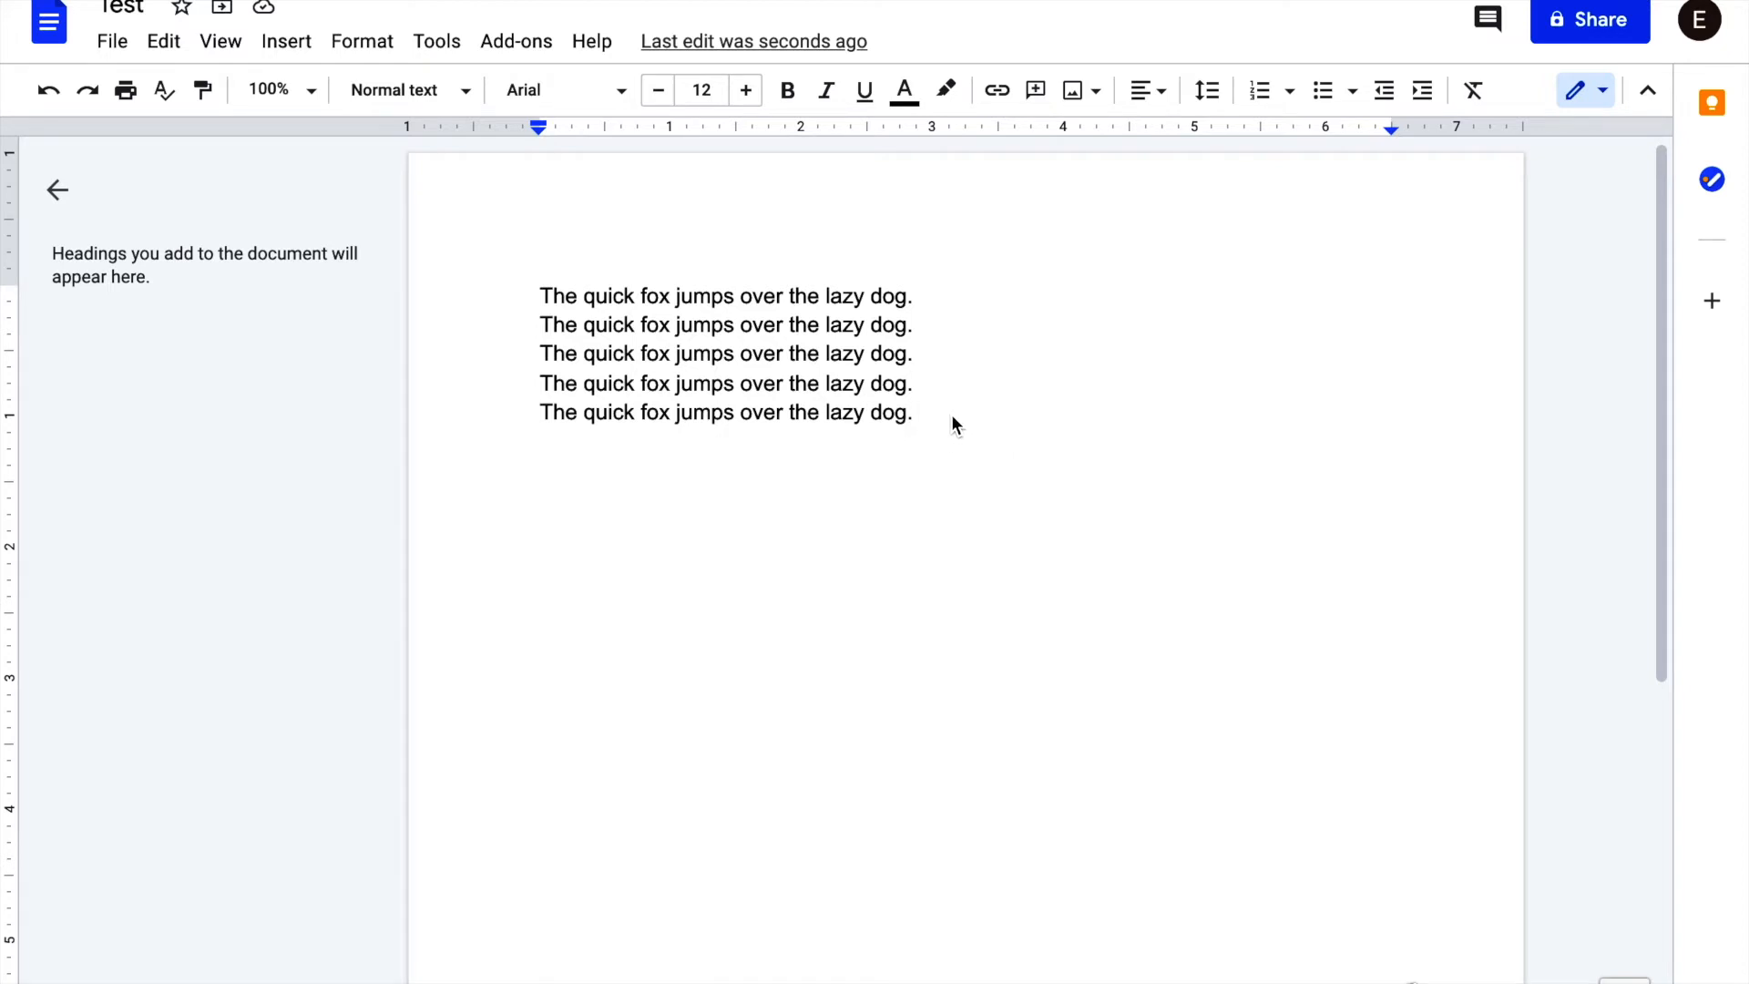
- Set the line spacing of all five sentences to Double
left_click_drag(916, 412, 533, 301)
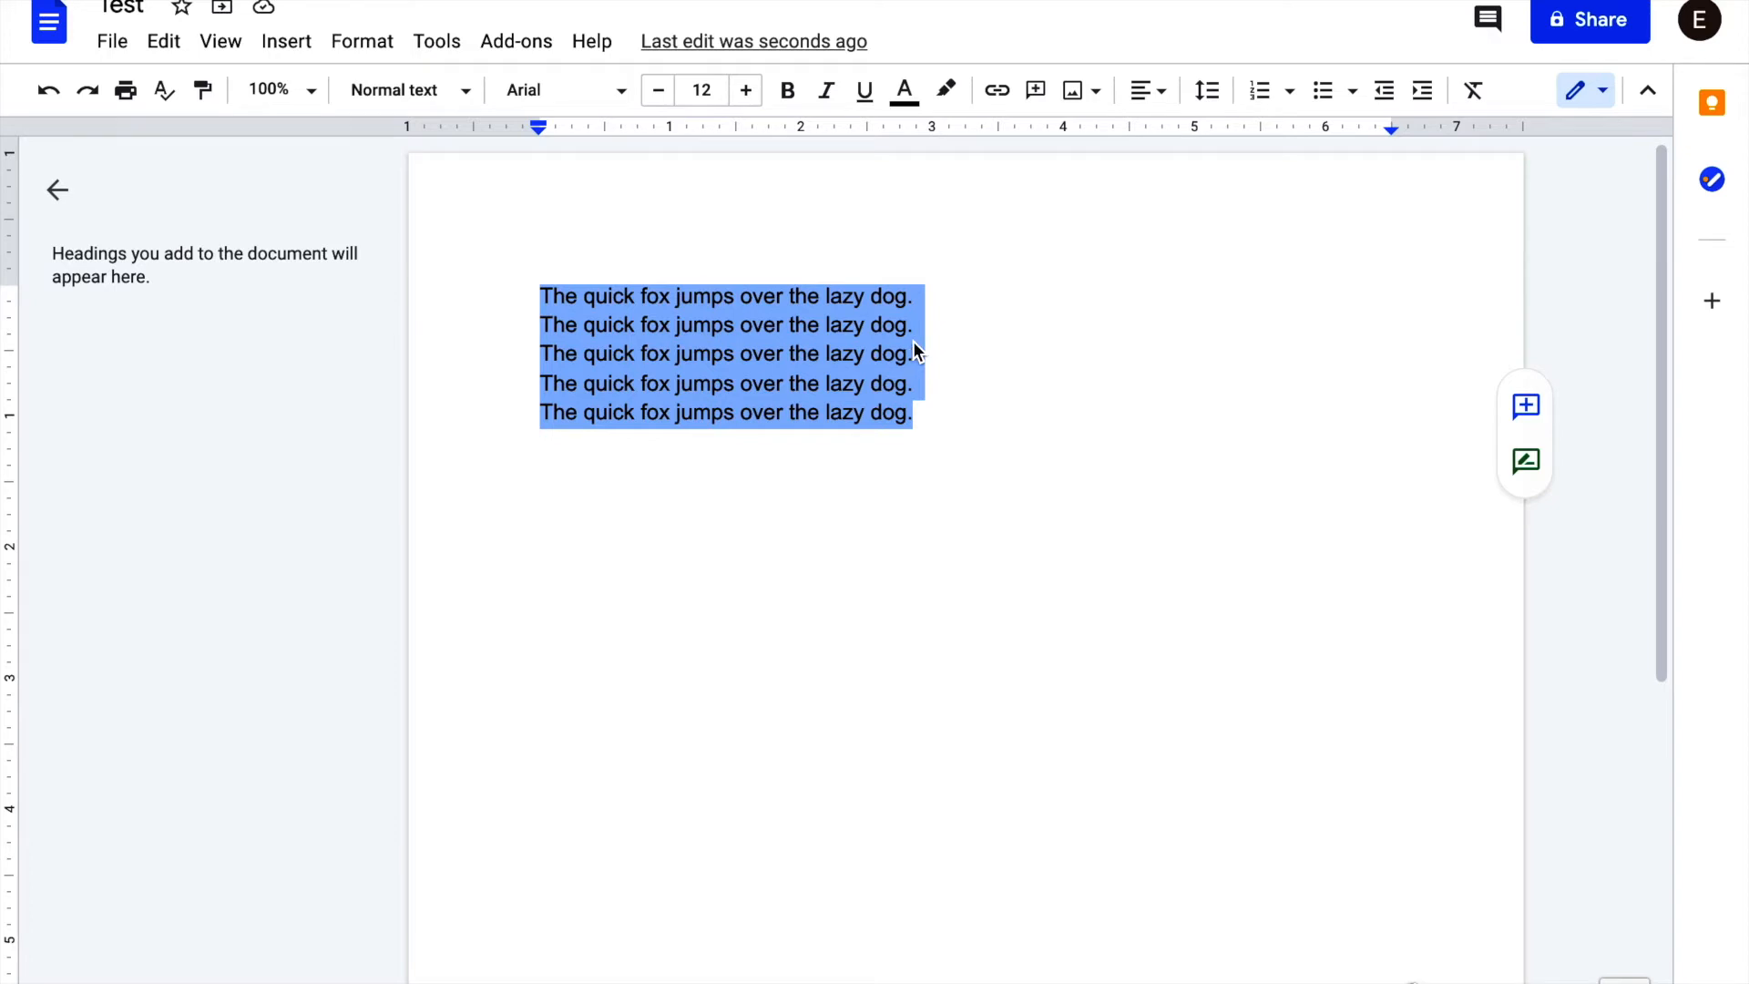
left_click(964, 415)
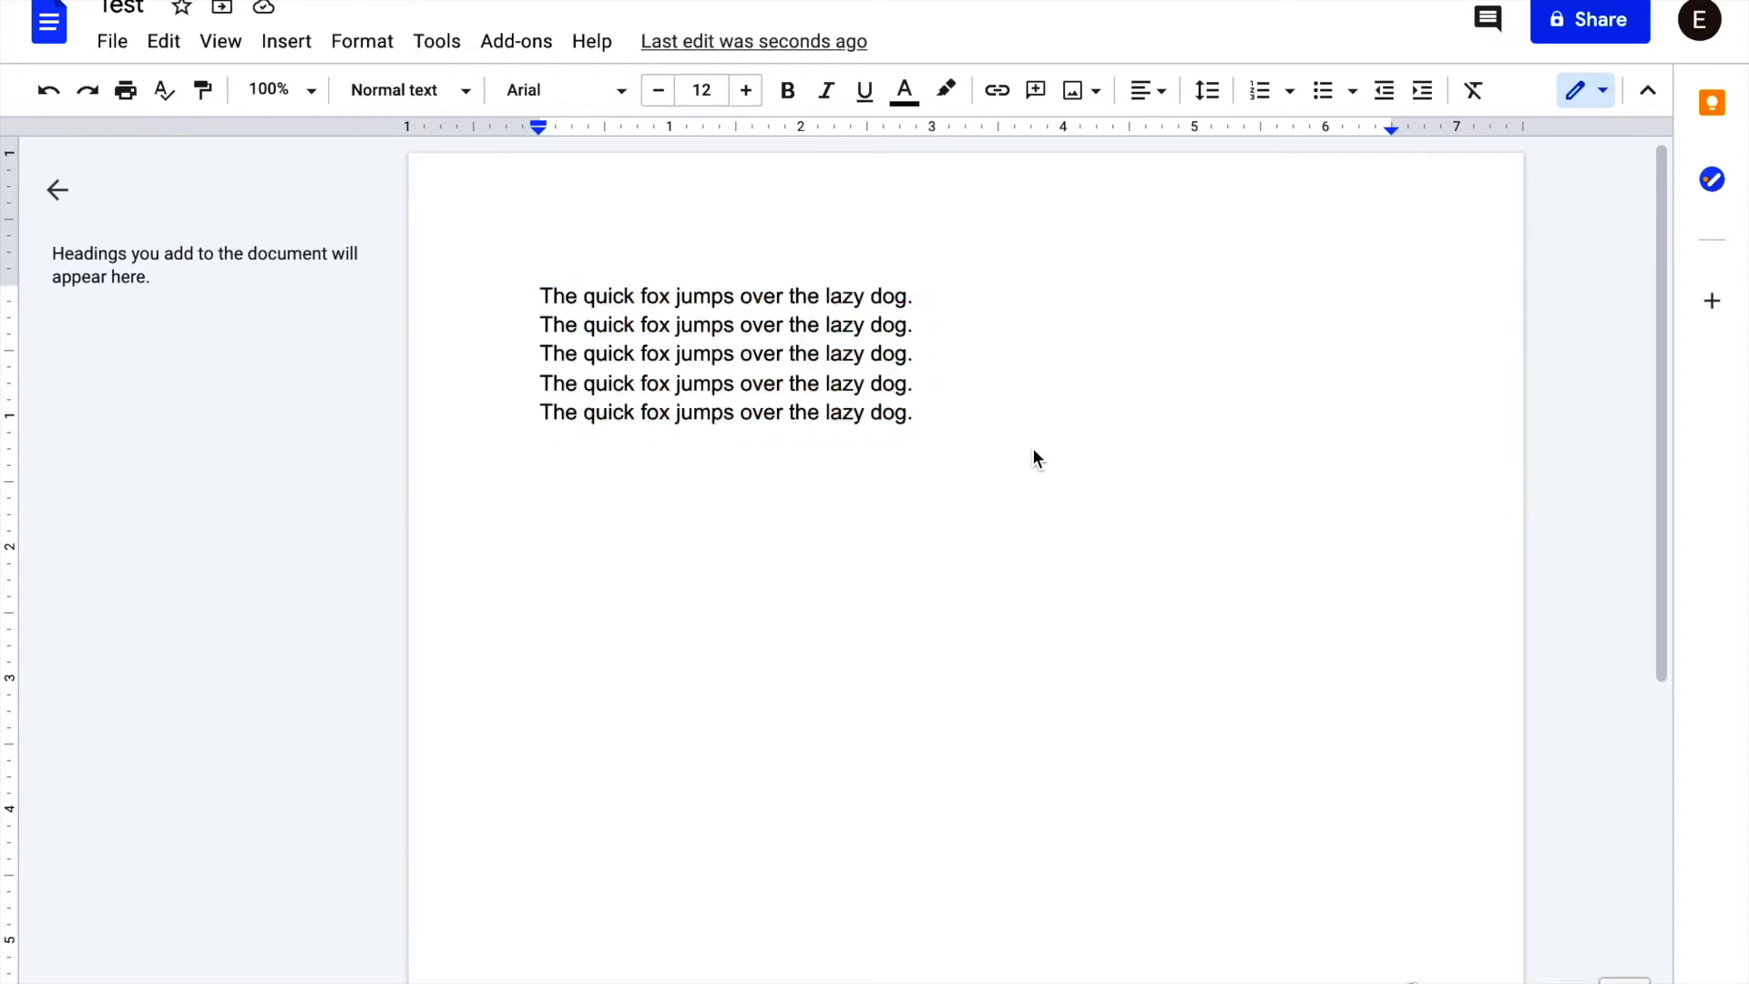
left_click_drag(915, 415, 548, 310)
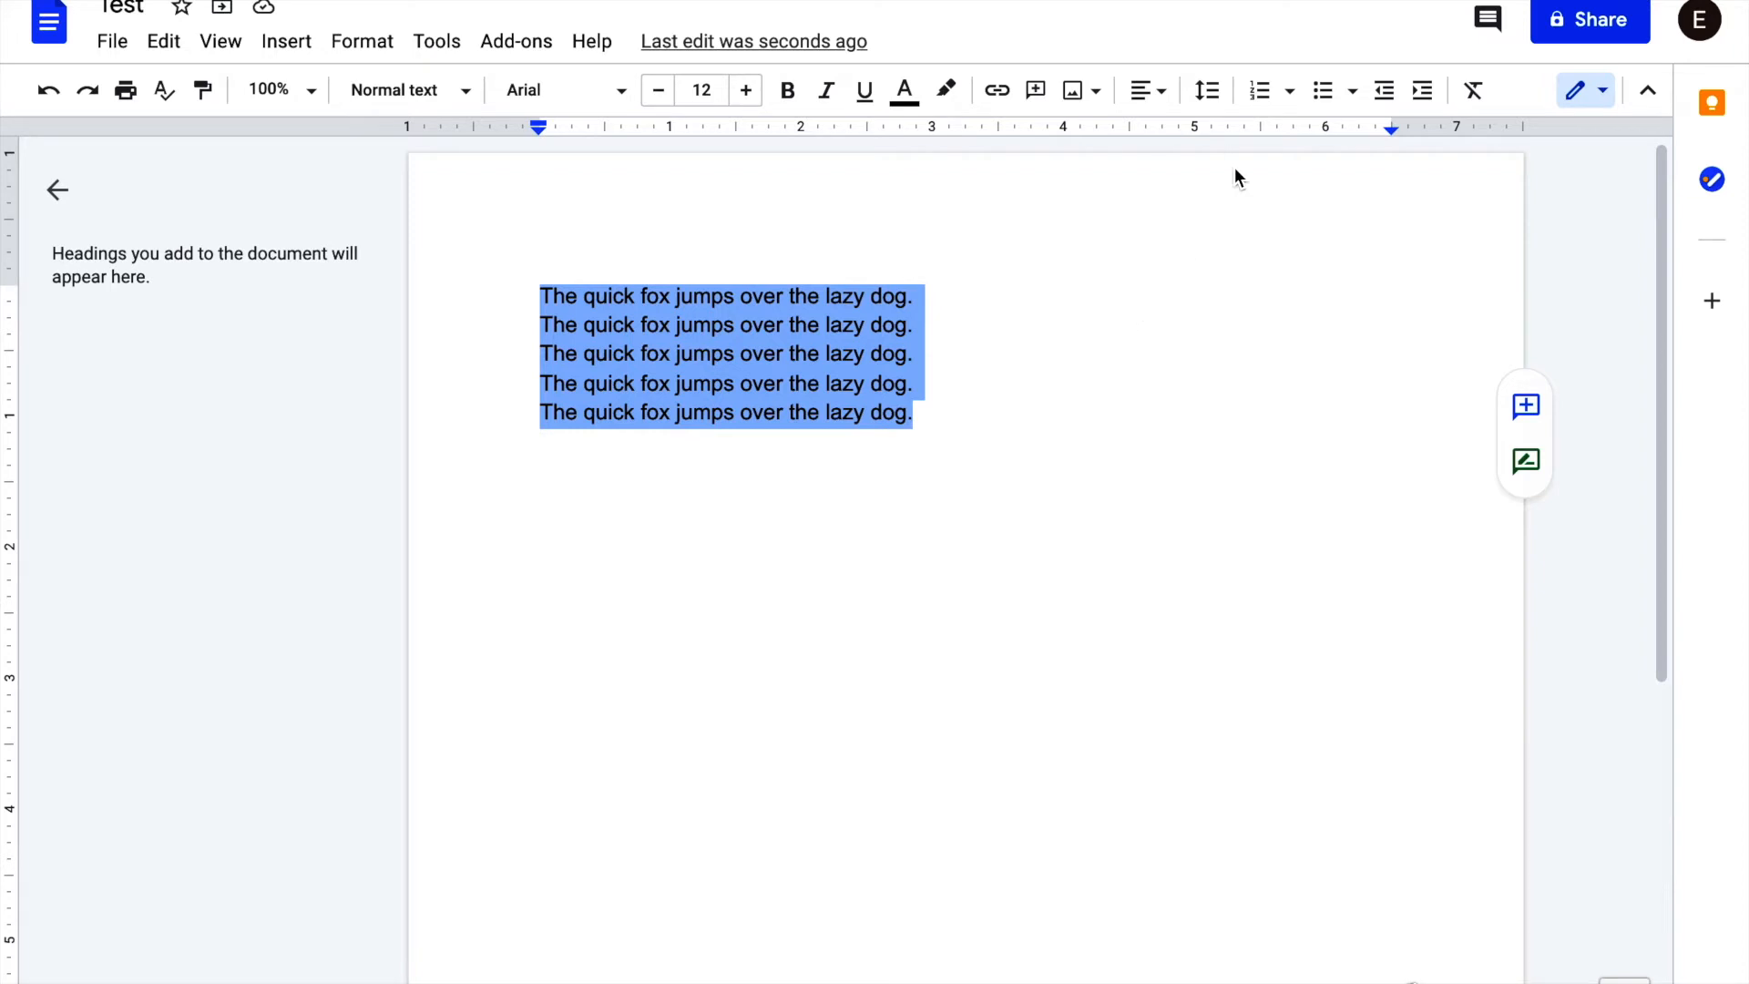
left_click(1209, 92)
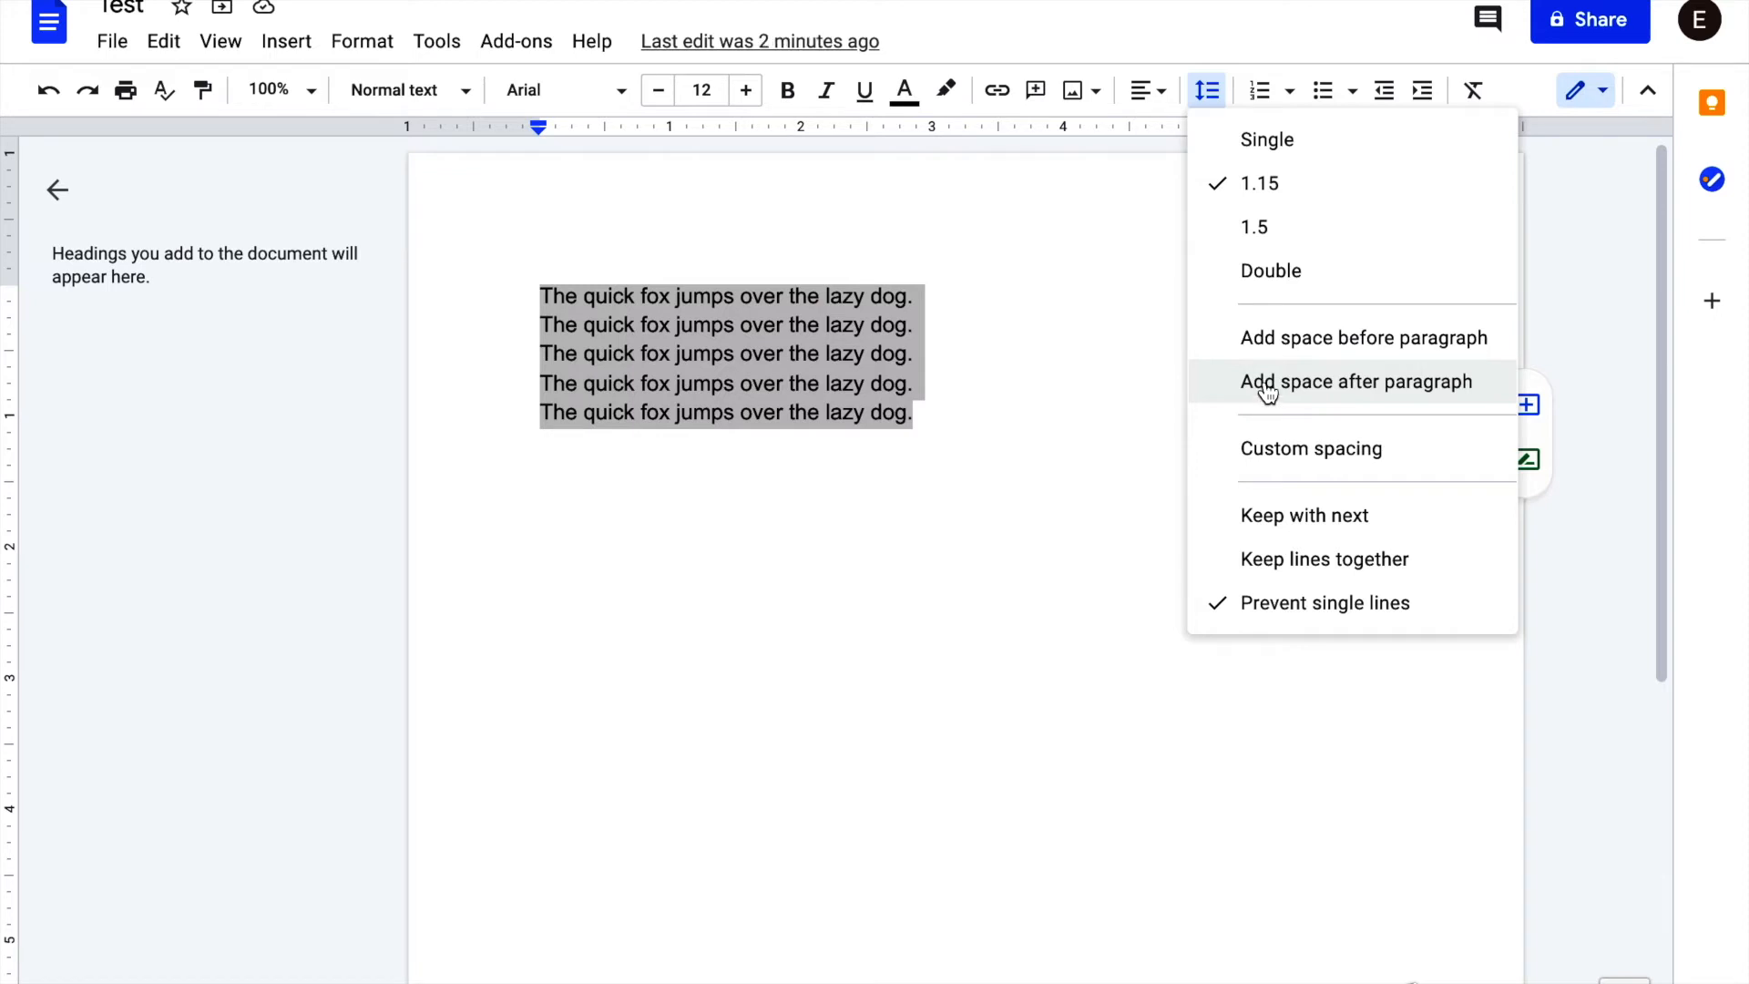
left_click(1269, 290)
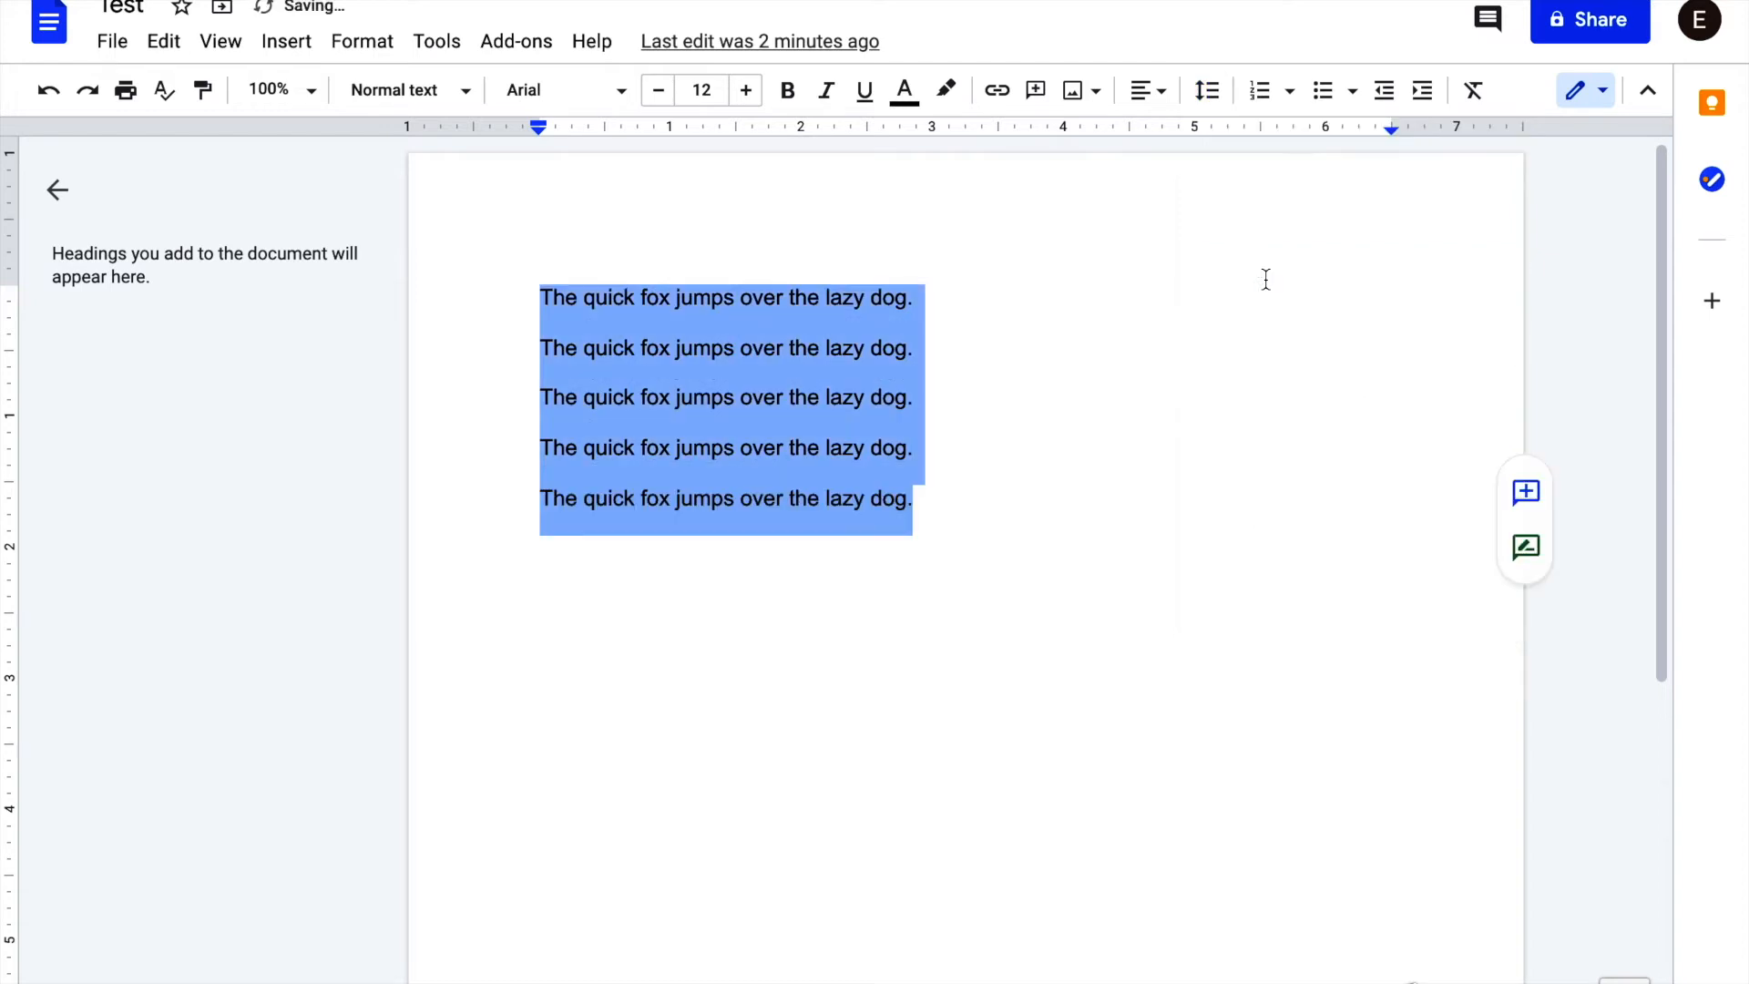
left_click(785, 471)
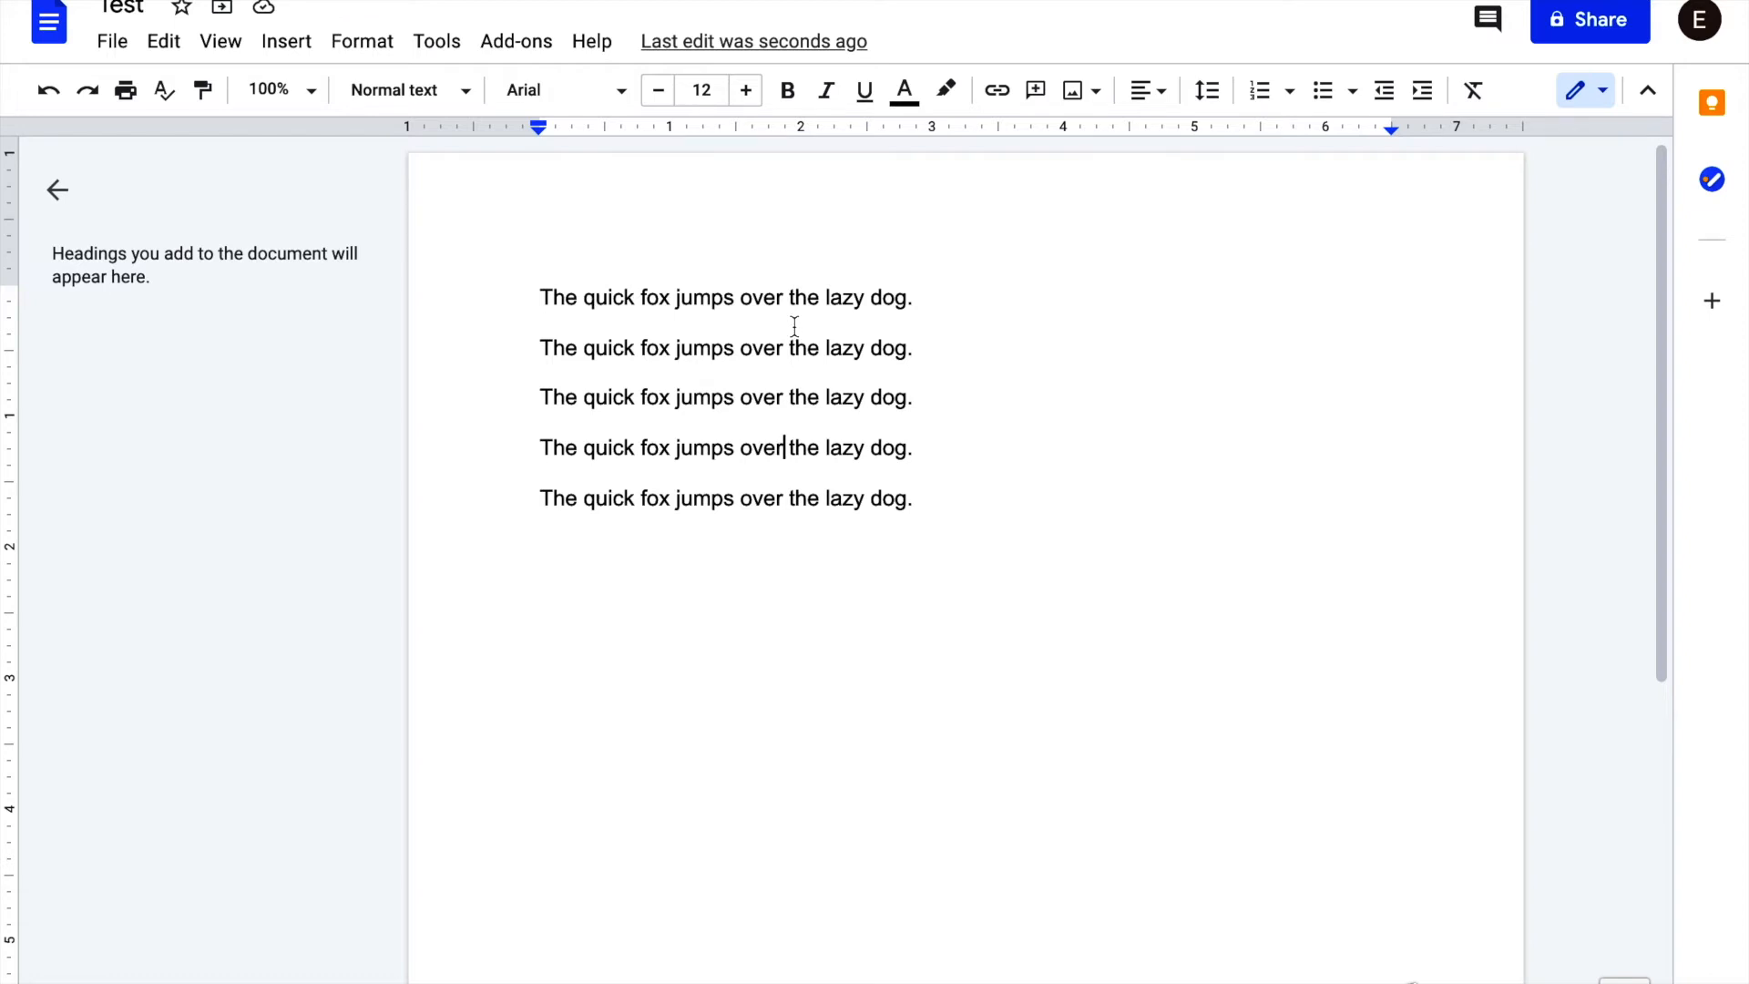
- Make the whole second sentence bold
left_click(831, 326)
left_click_drag(945, 349, 539, 357)
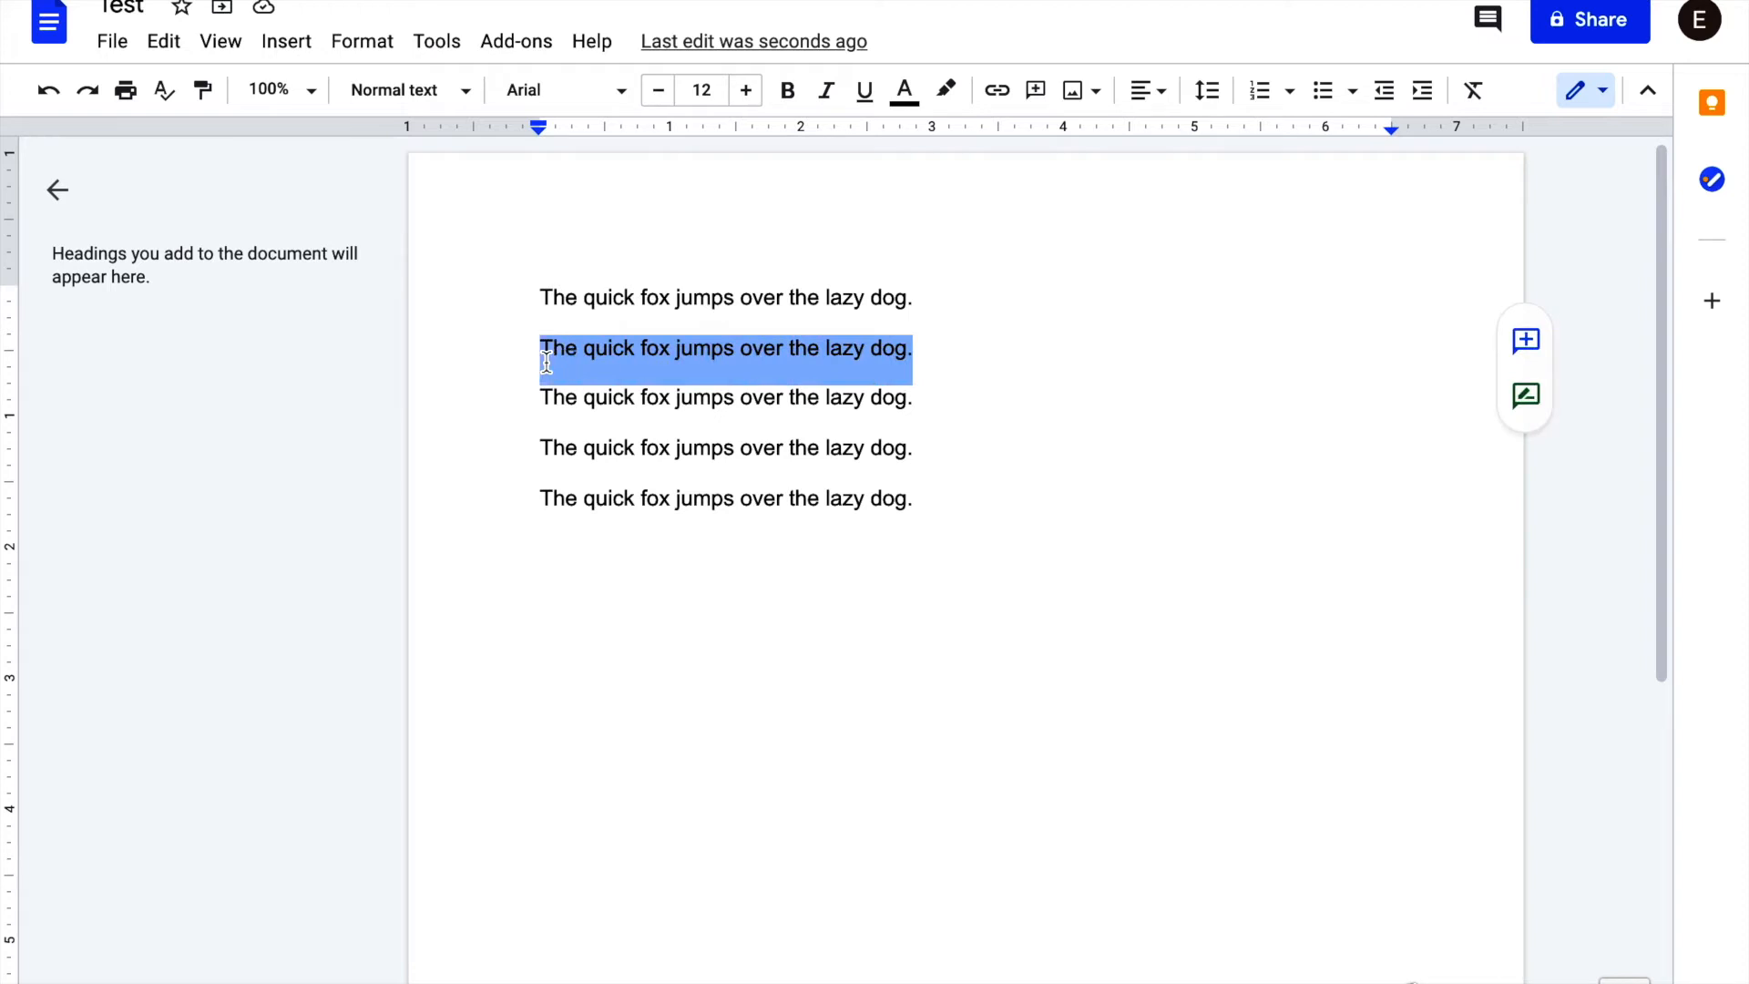
left_click(789, 94)
left_click(788, 92)
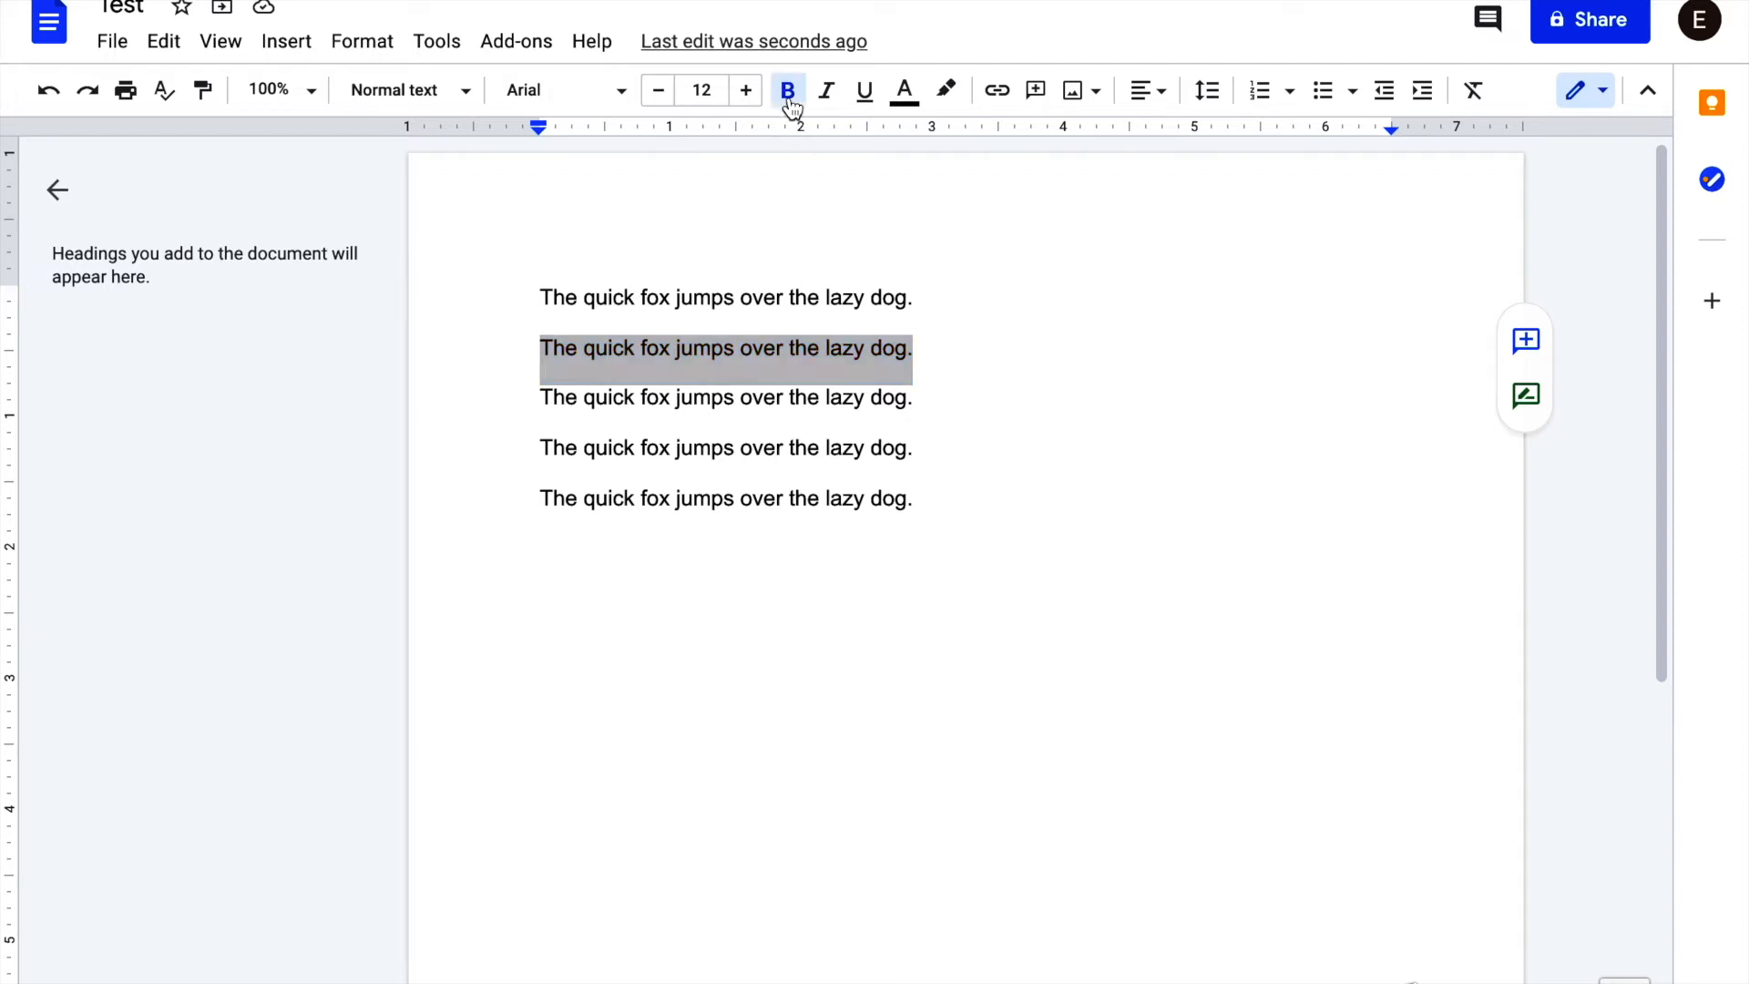
left_click(861, 395)
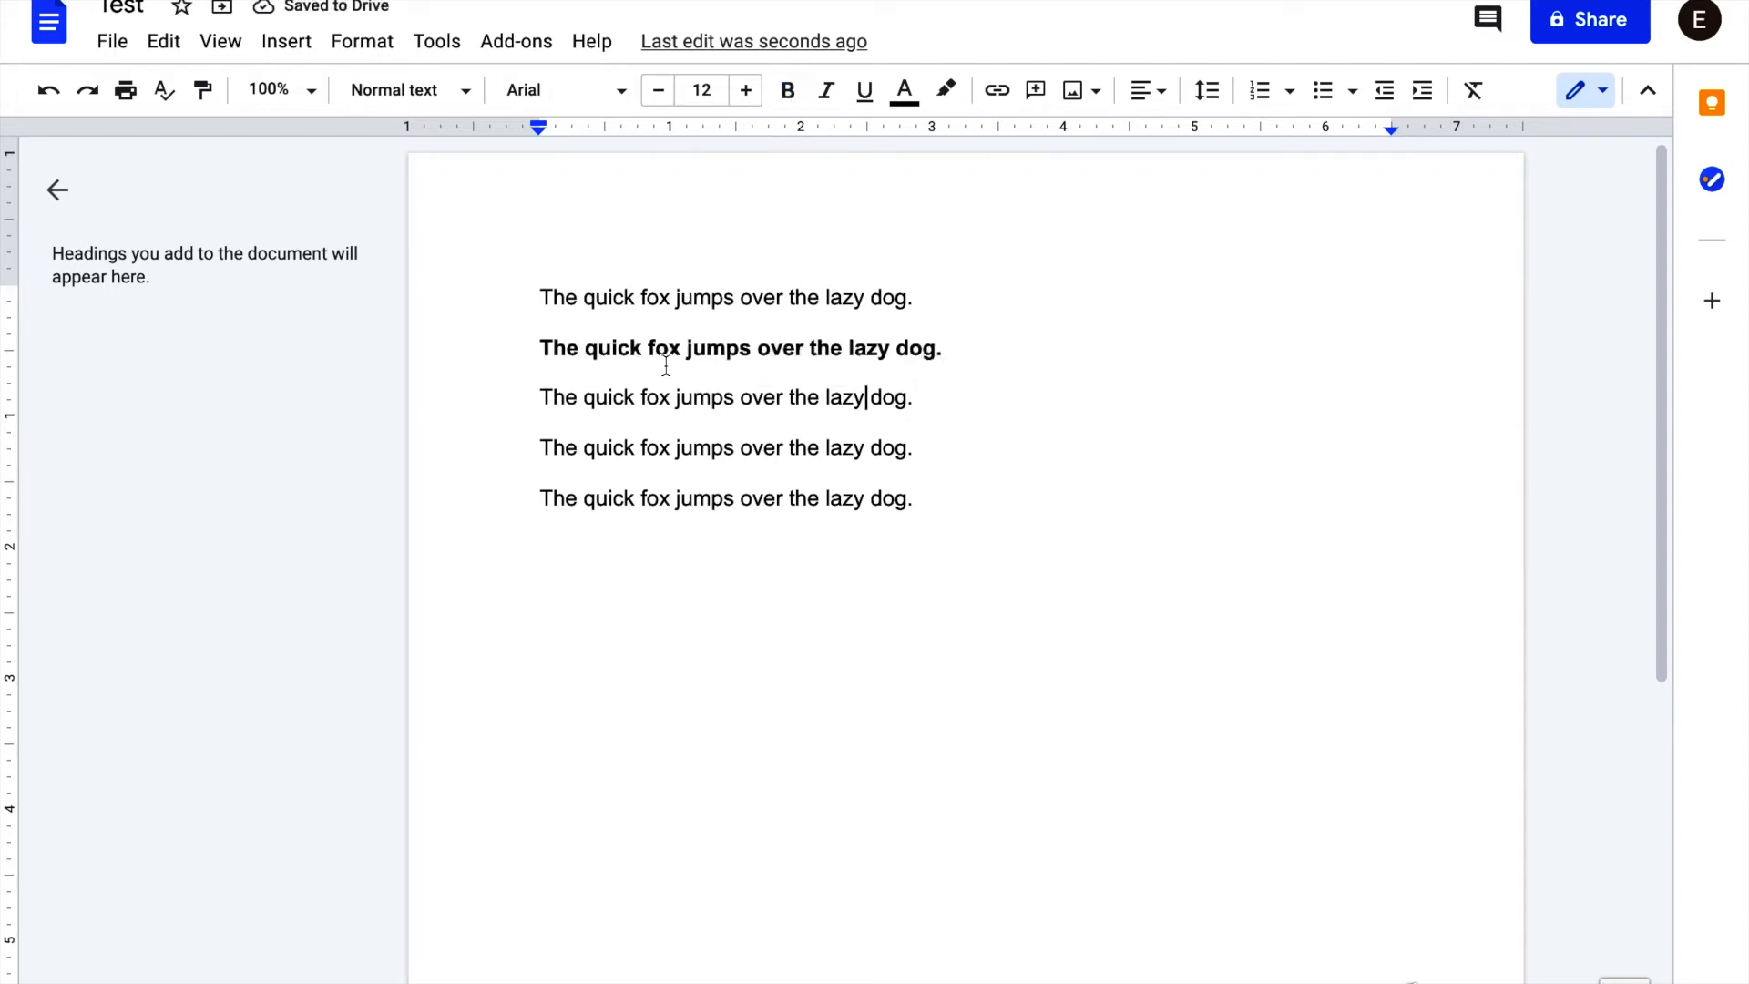
- Increase the font size of the third sentence to 20
left_click_drag(909, 398, 538, 401)
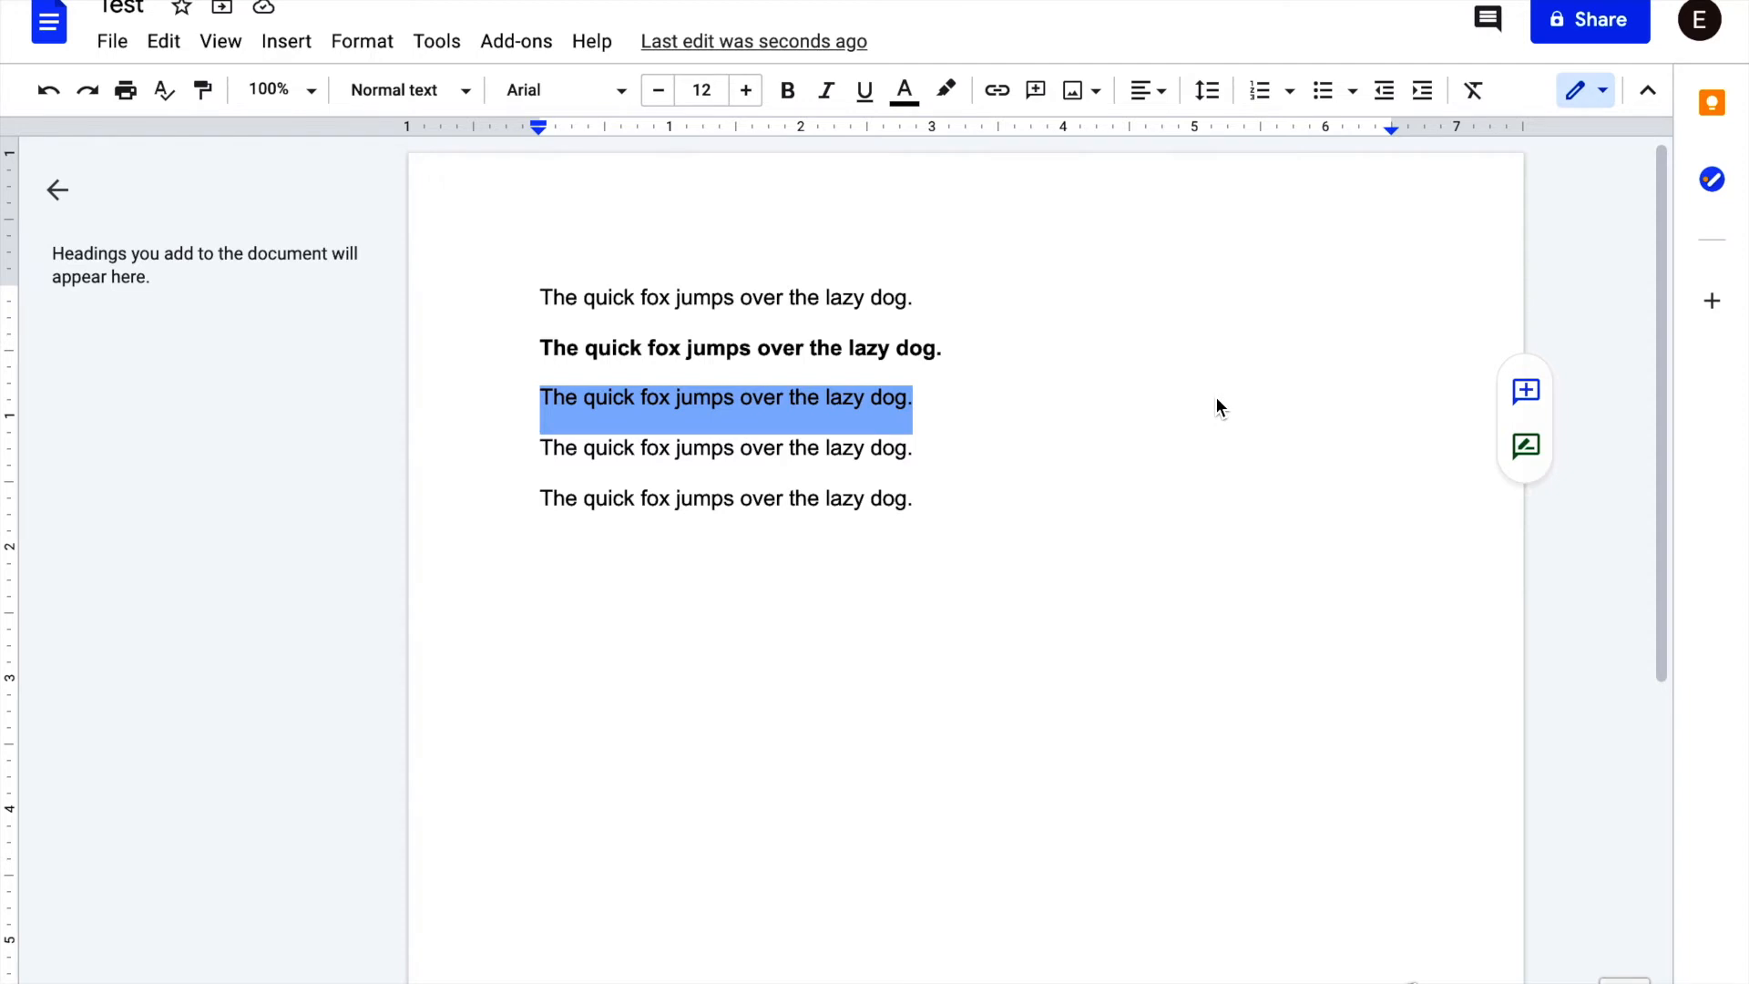
left_click(746, 91)
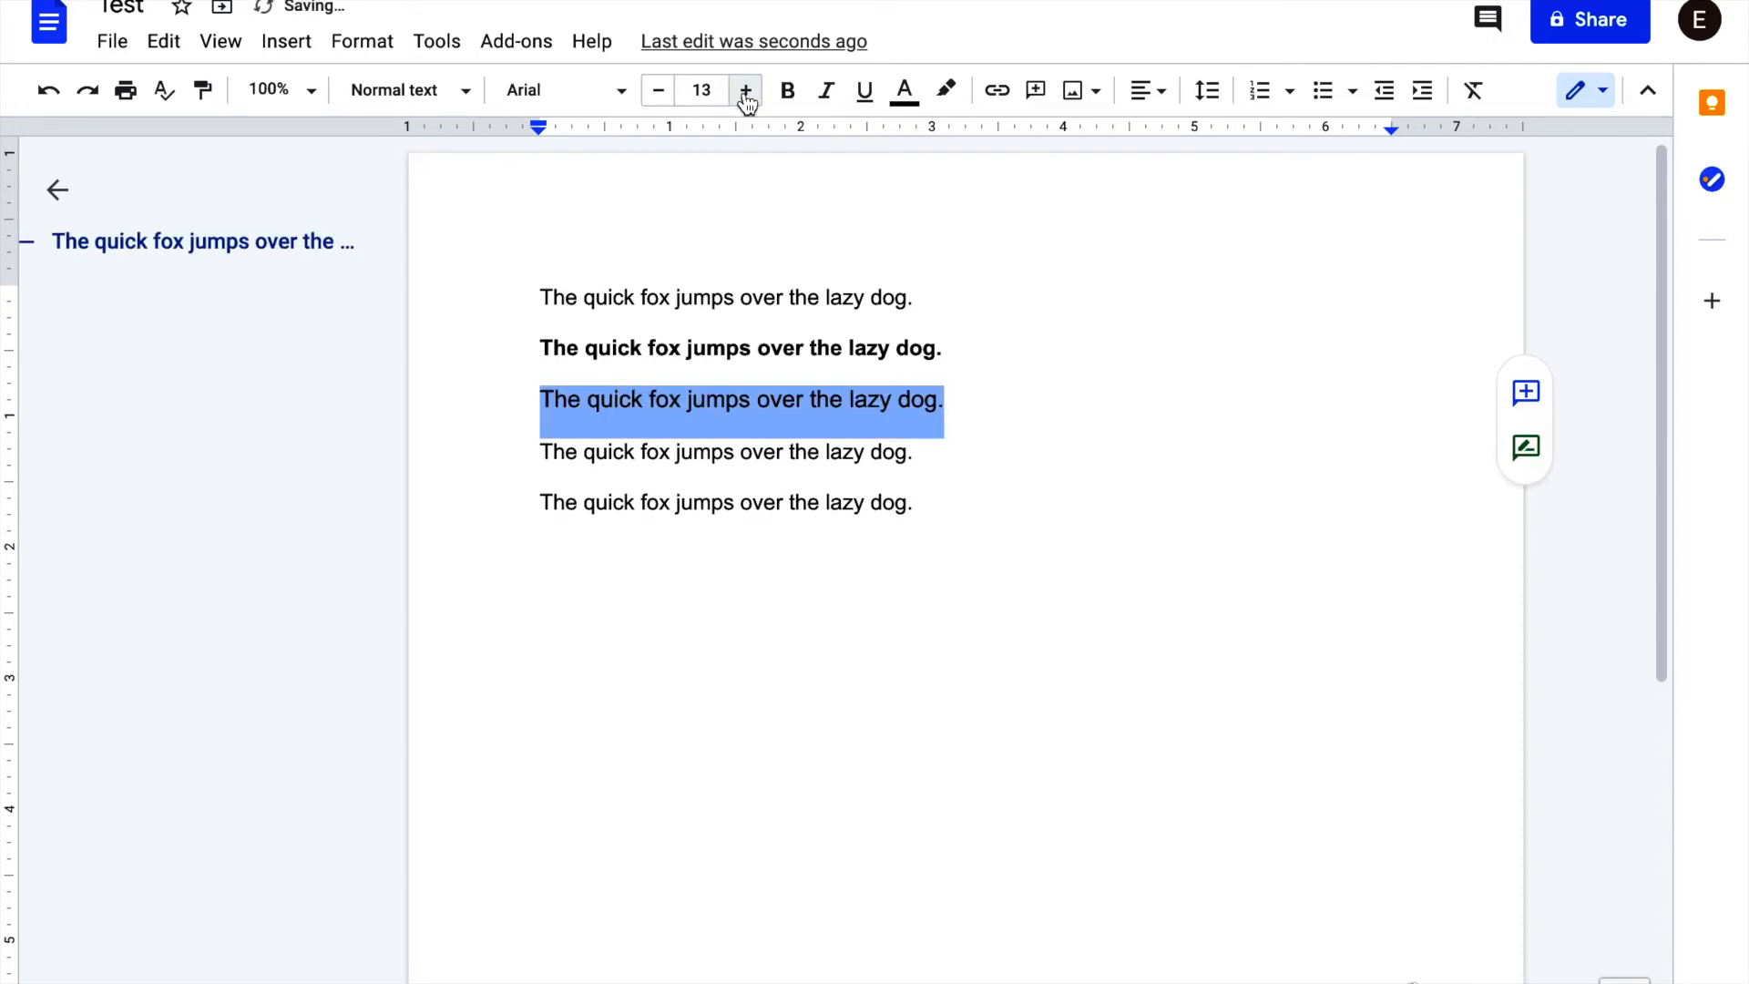
left_click(746, 91)
left_click(746, 91)
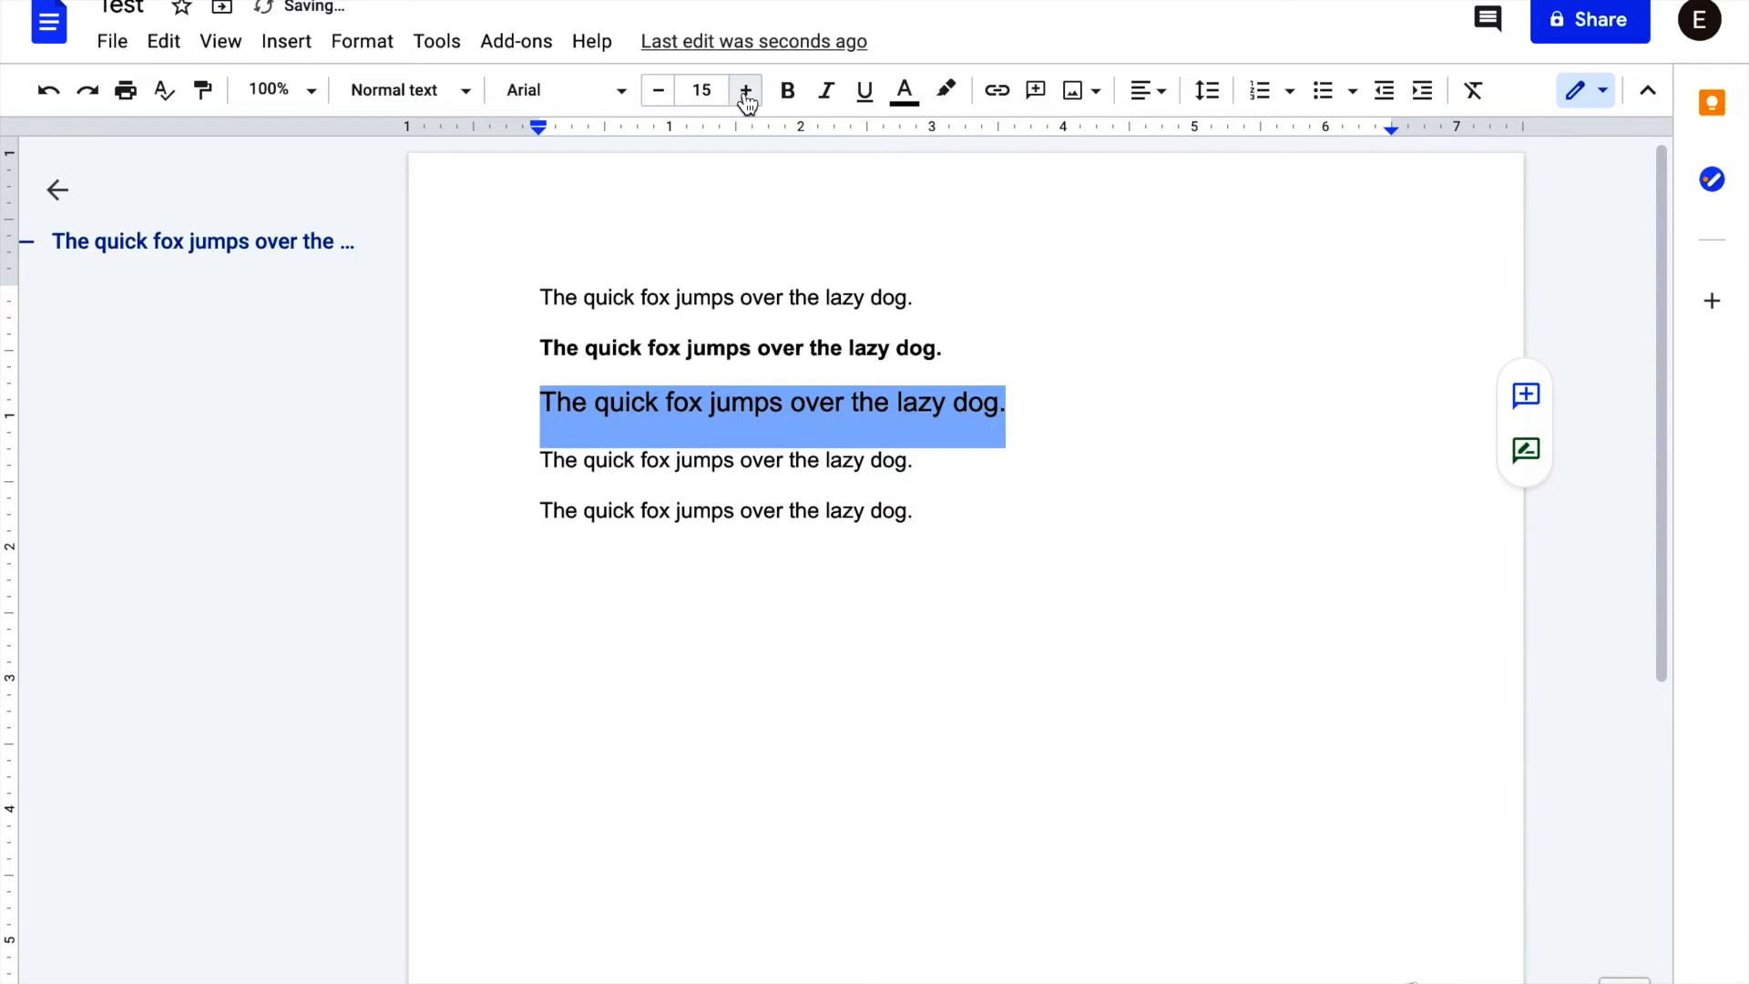
left_click(746, 91)
left_click(746, 92)
left_click(747, 91)
left_click(746, 92)
left_click(746, 91)
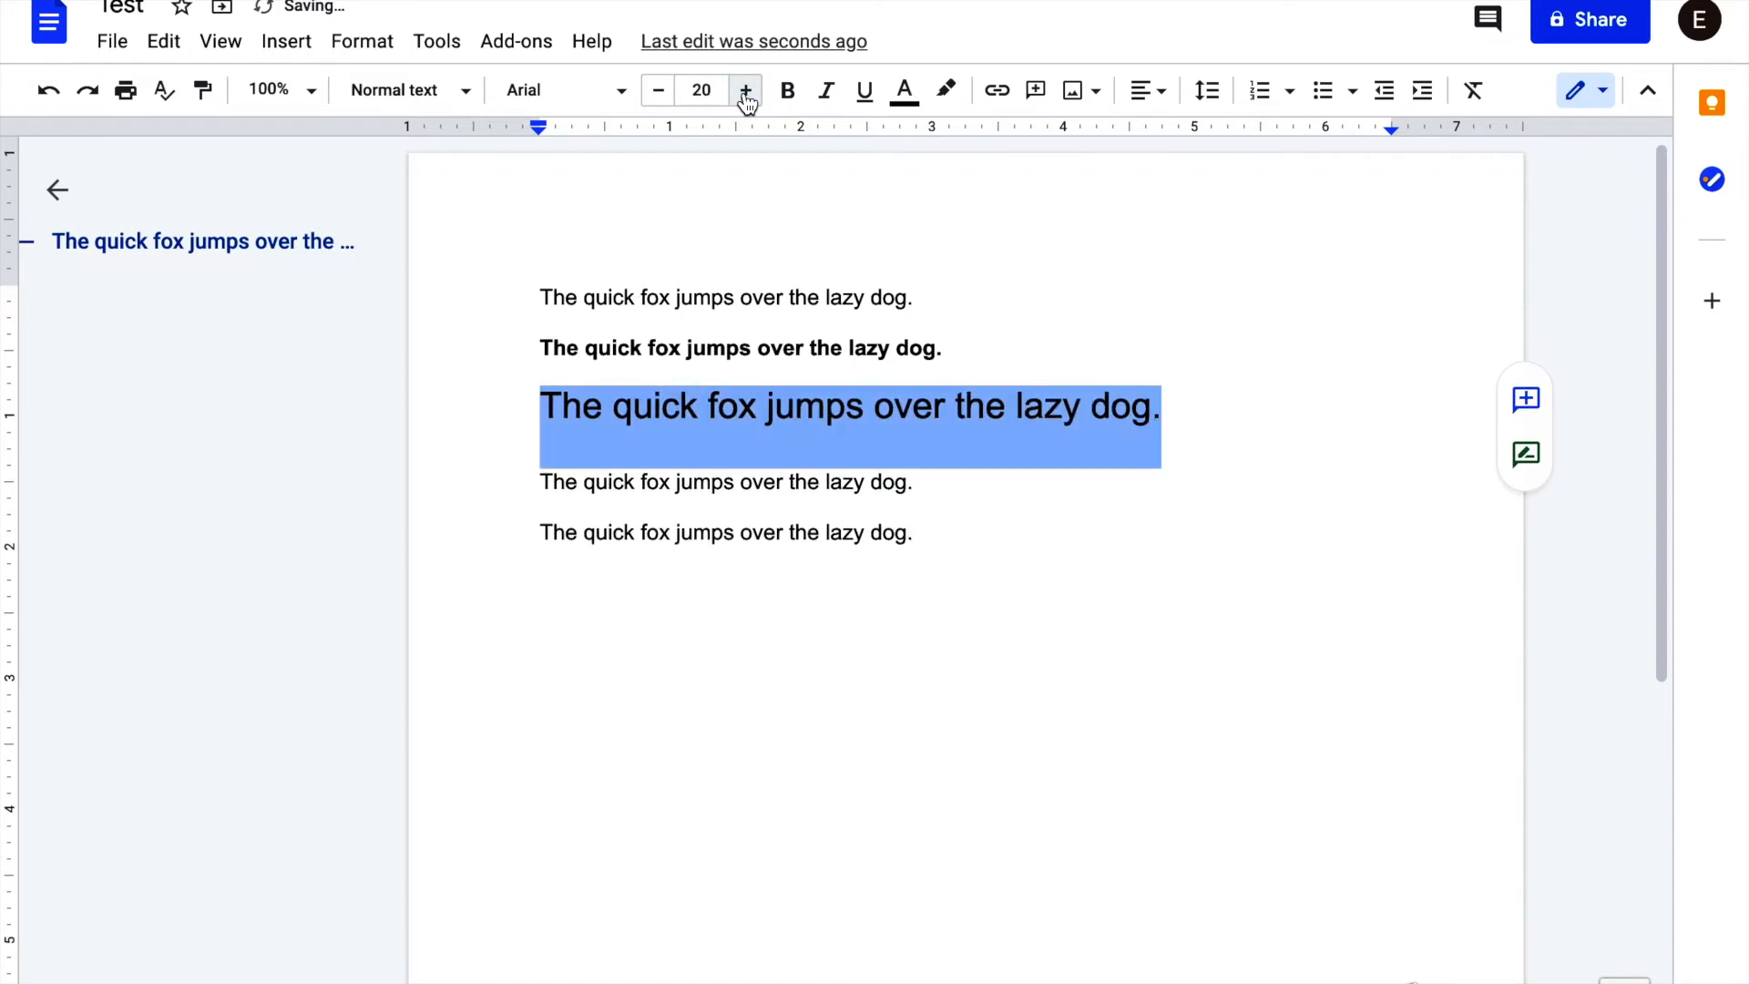
left_click(1139, 458)
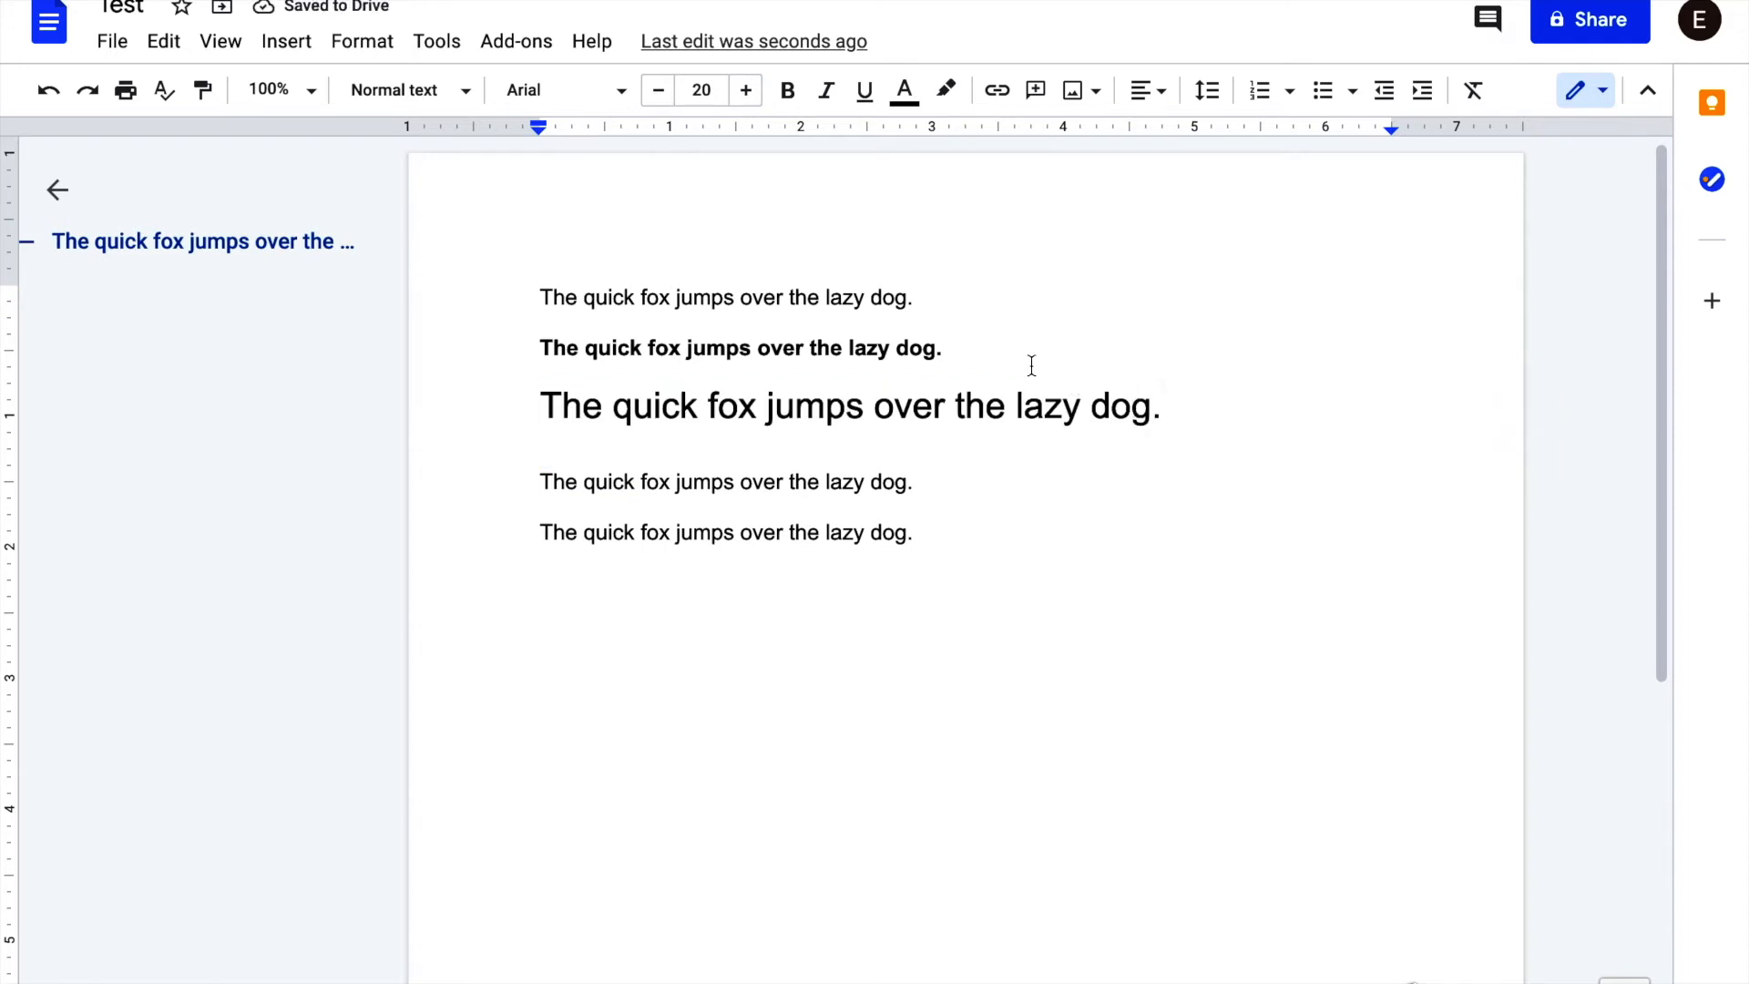
left_click(1002, 360)
left_click(1221, 403)
left_click(724, 391)
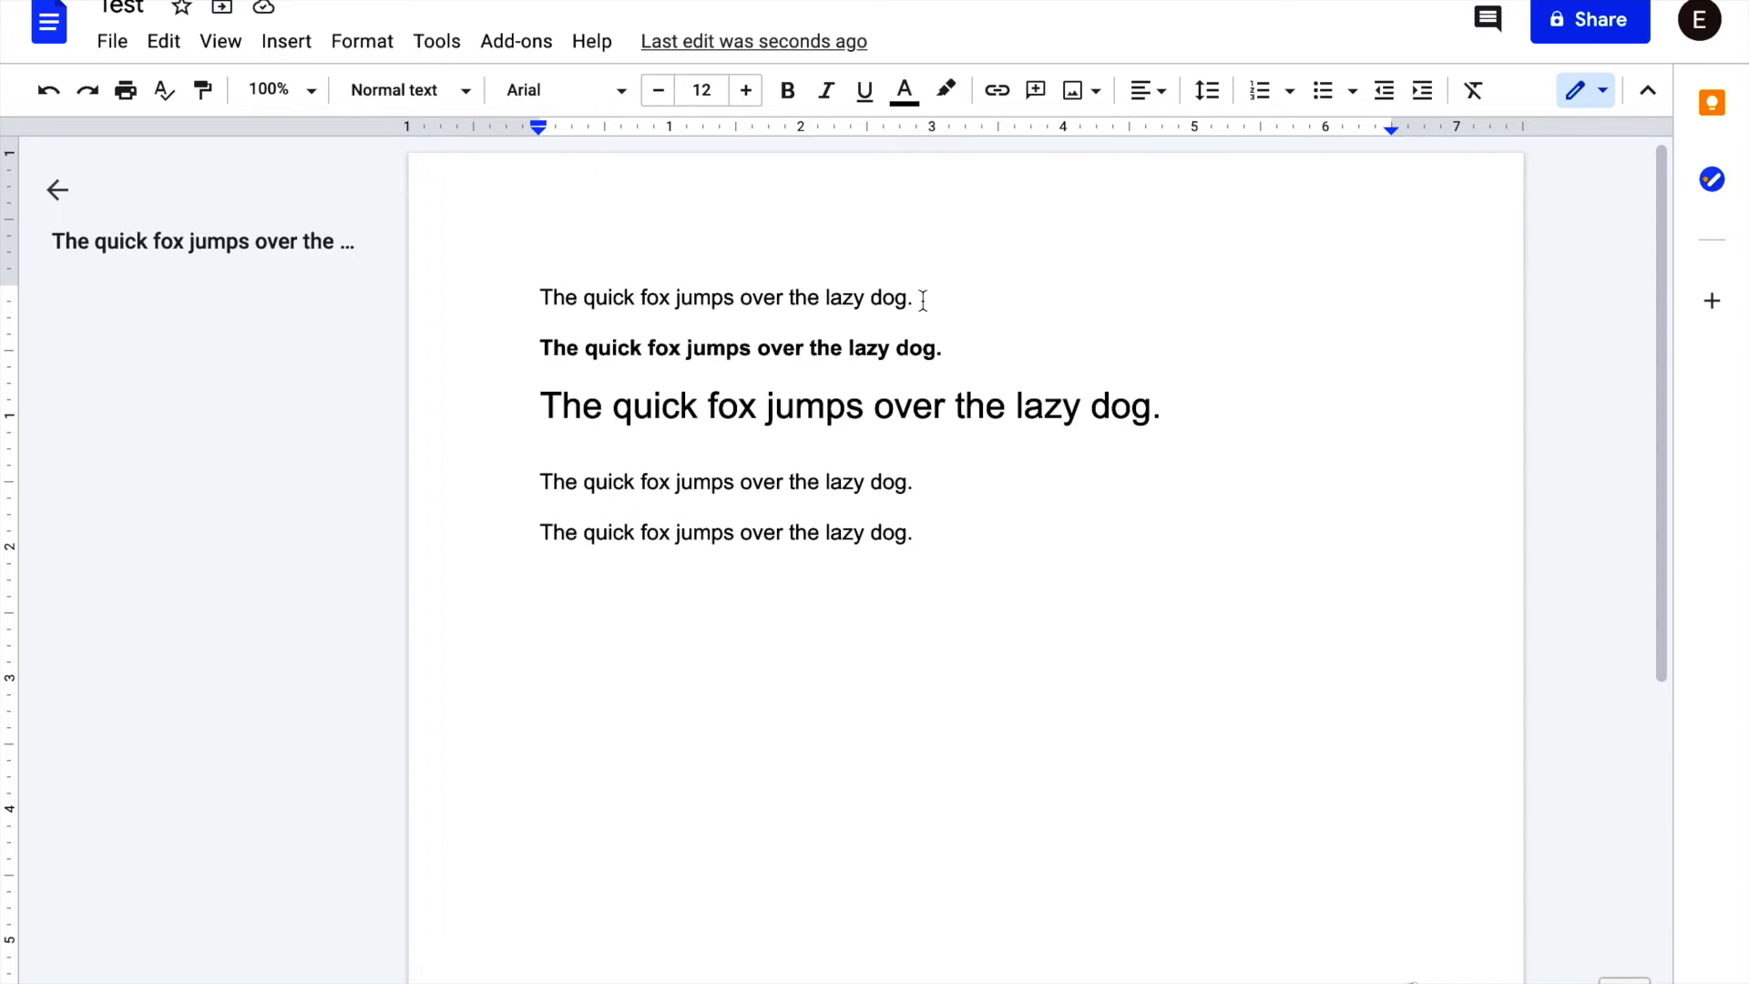
- Italicize the whole first sentence
left_click_drag(951, 296, 528, 320)
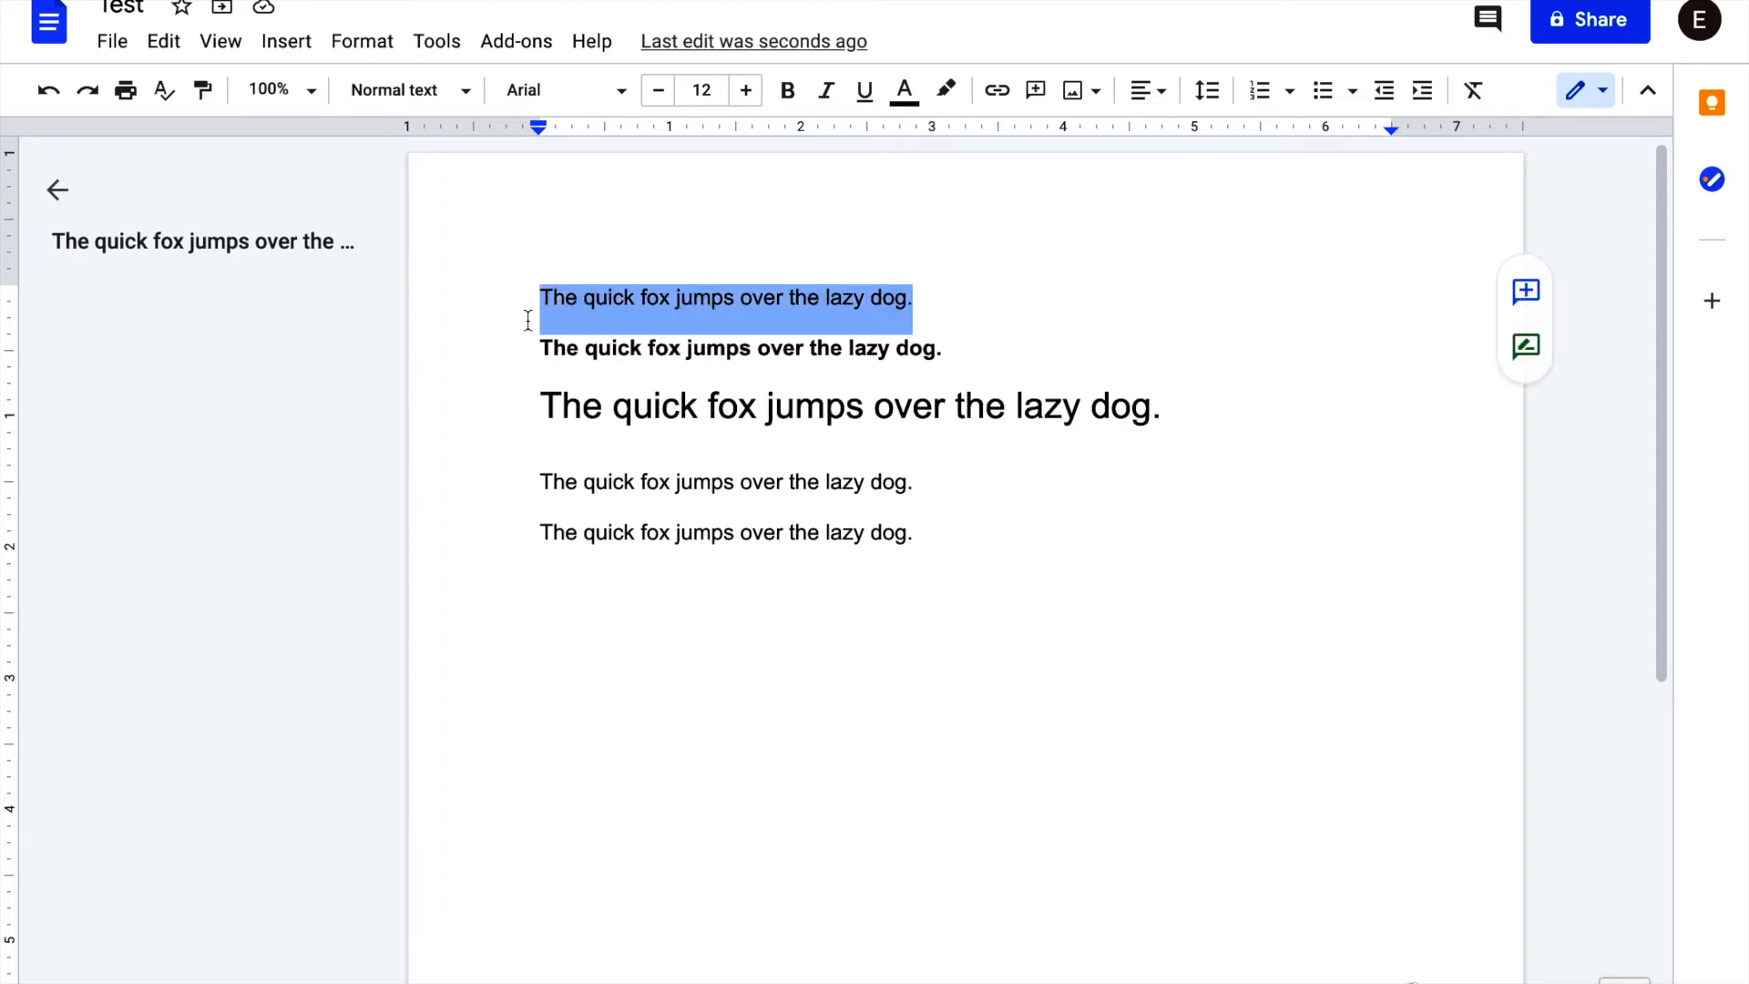
left_click(829, 95)
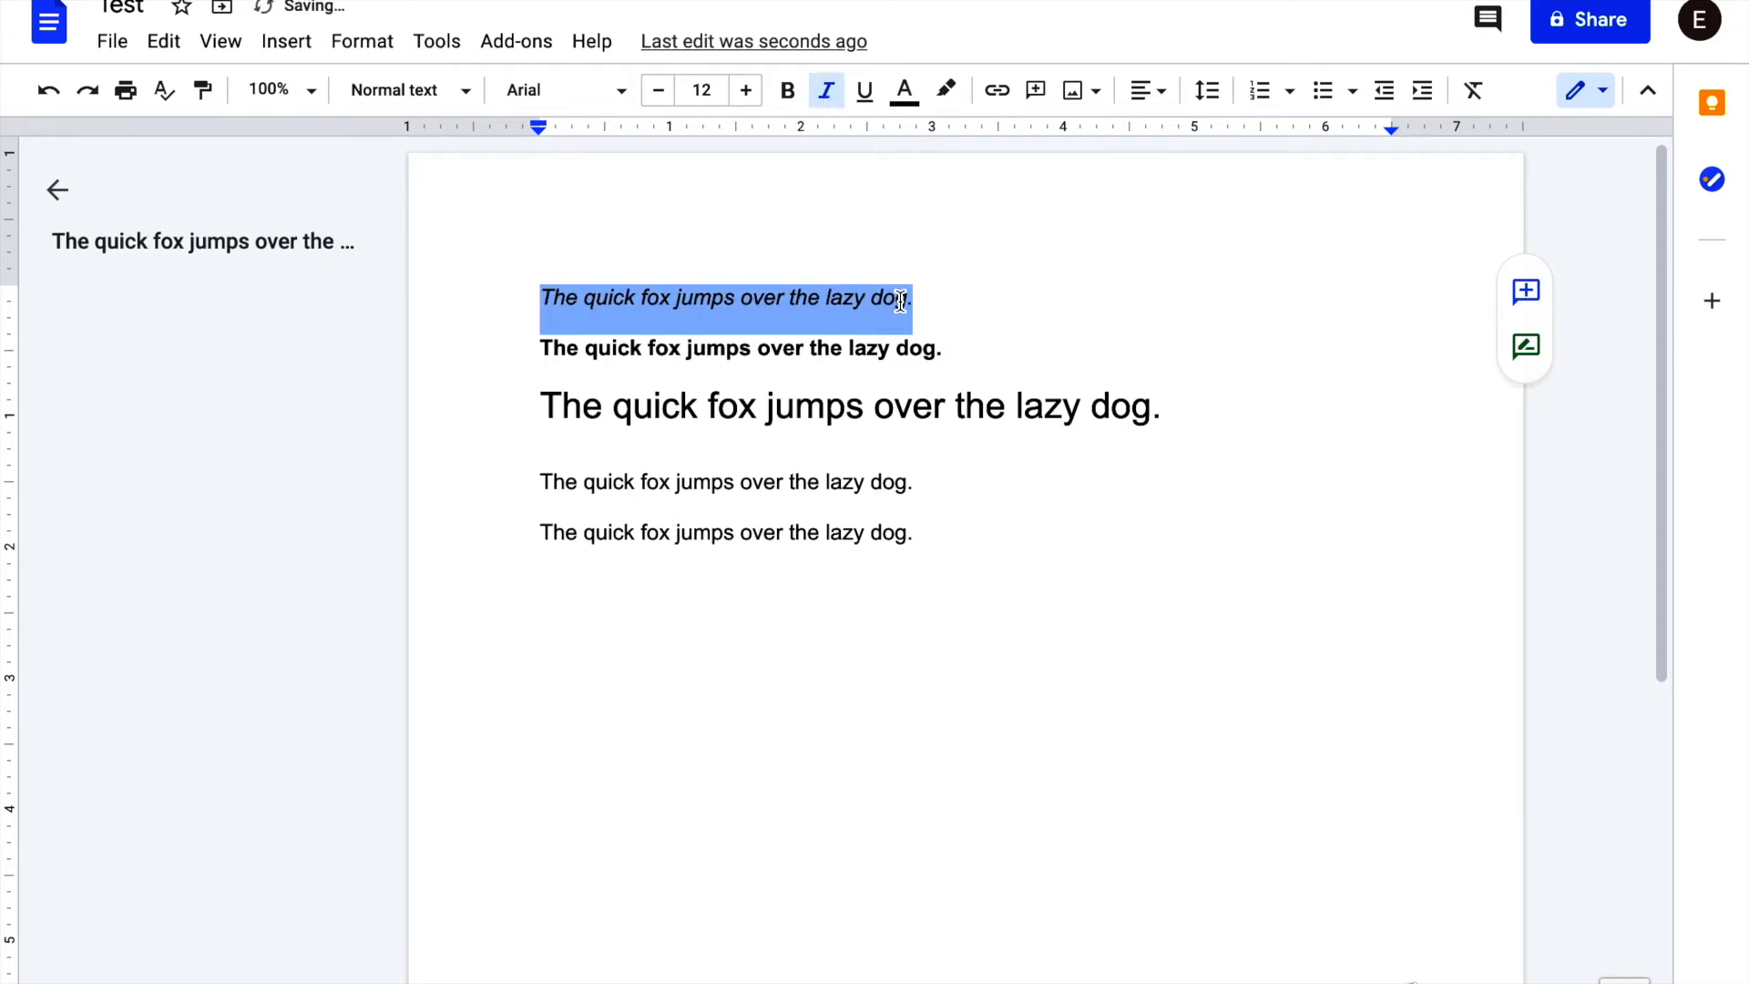
left_click(965, 297)
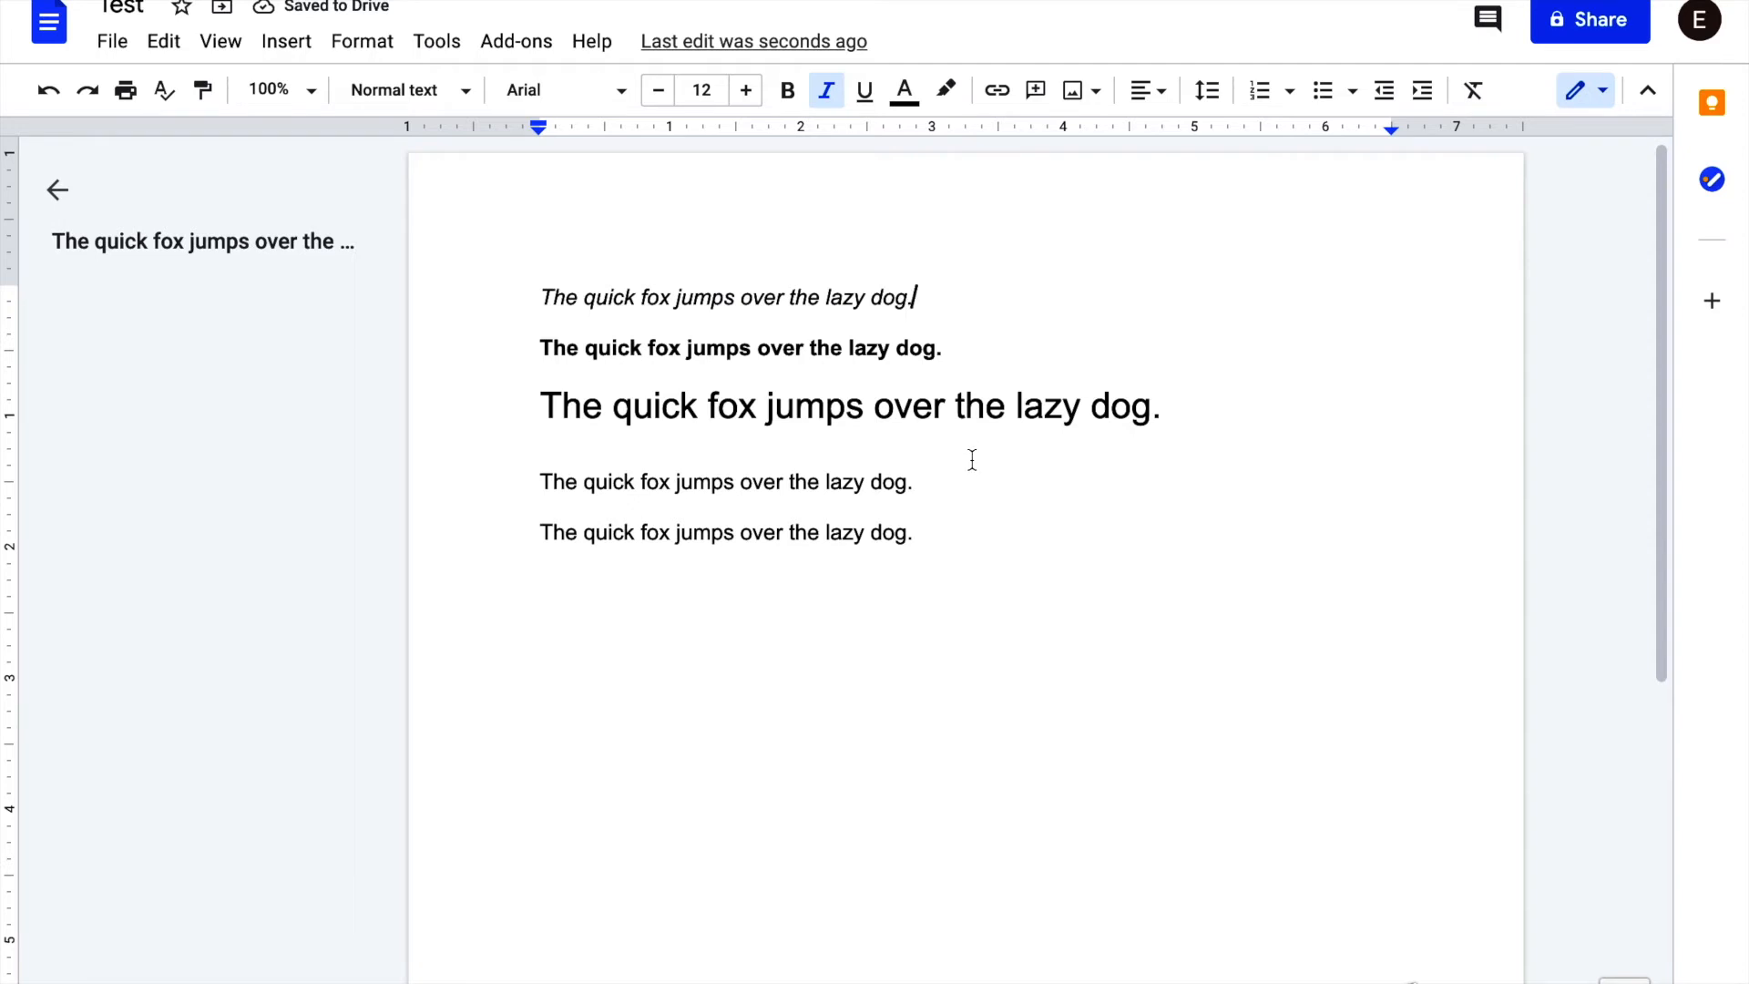
- Underline the whole fourth sentence
left_click_drag(975, 485, 528, 492)
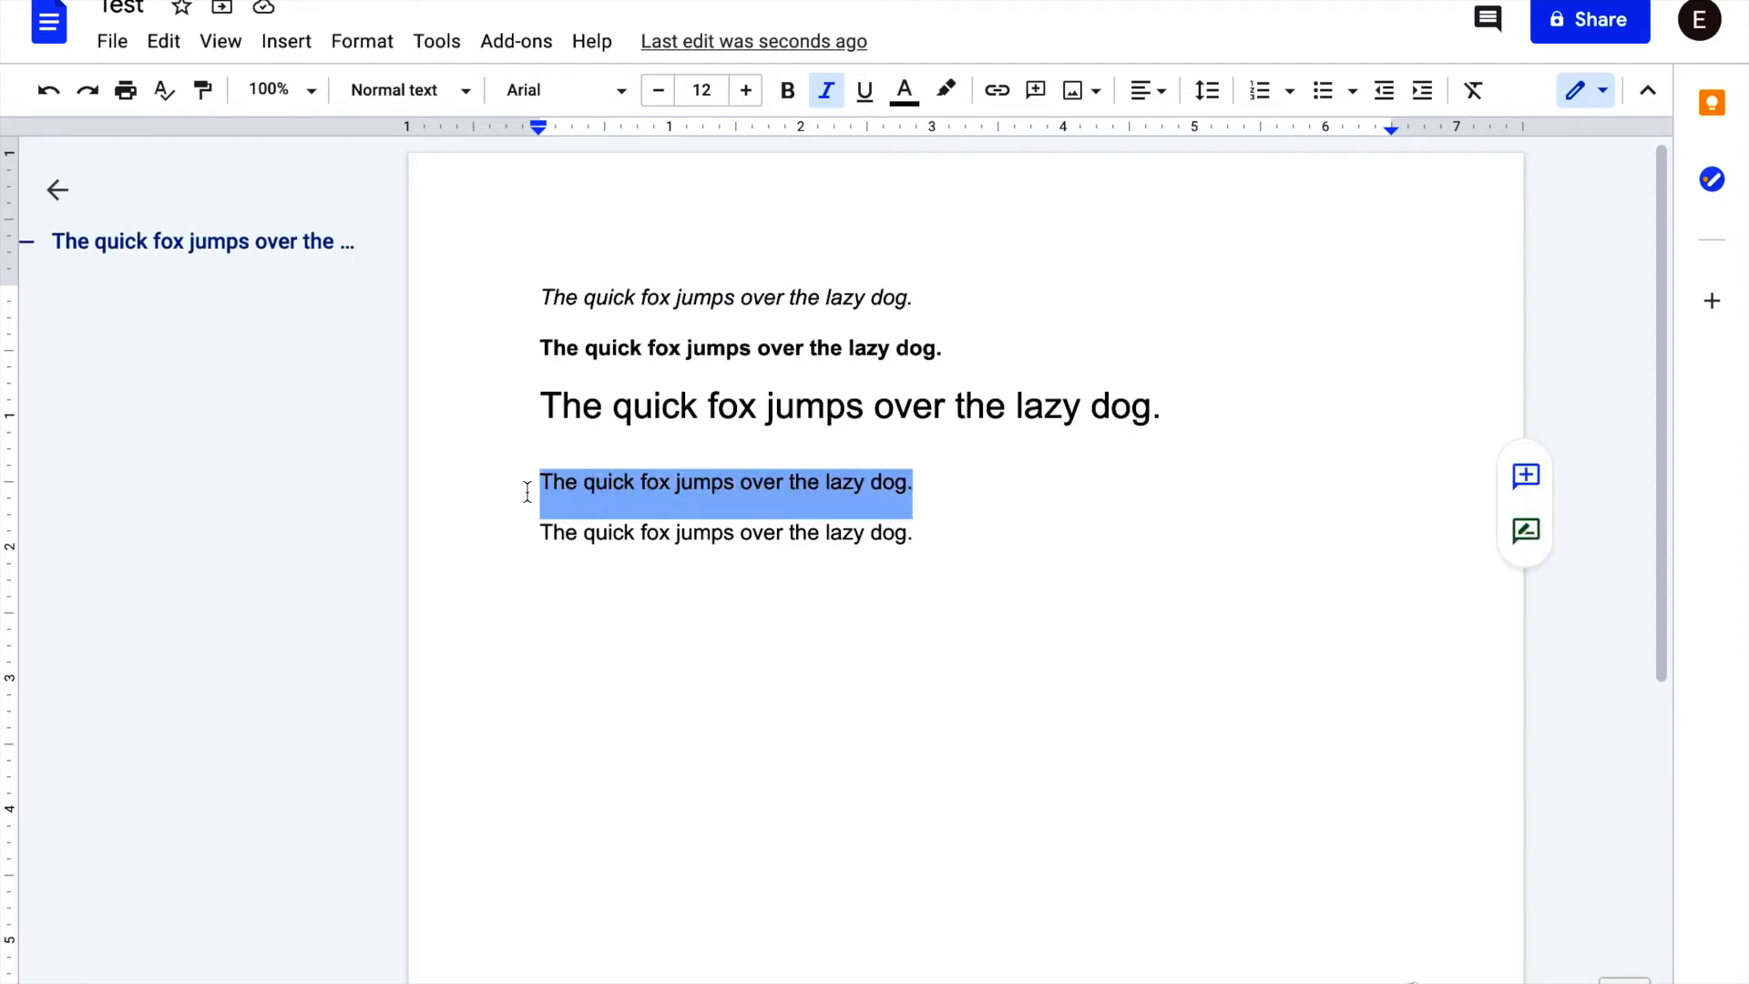
left_click(869, 110)
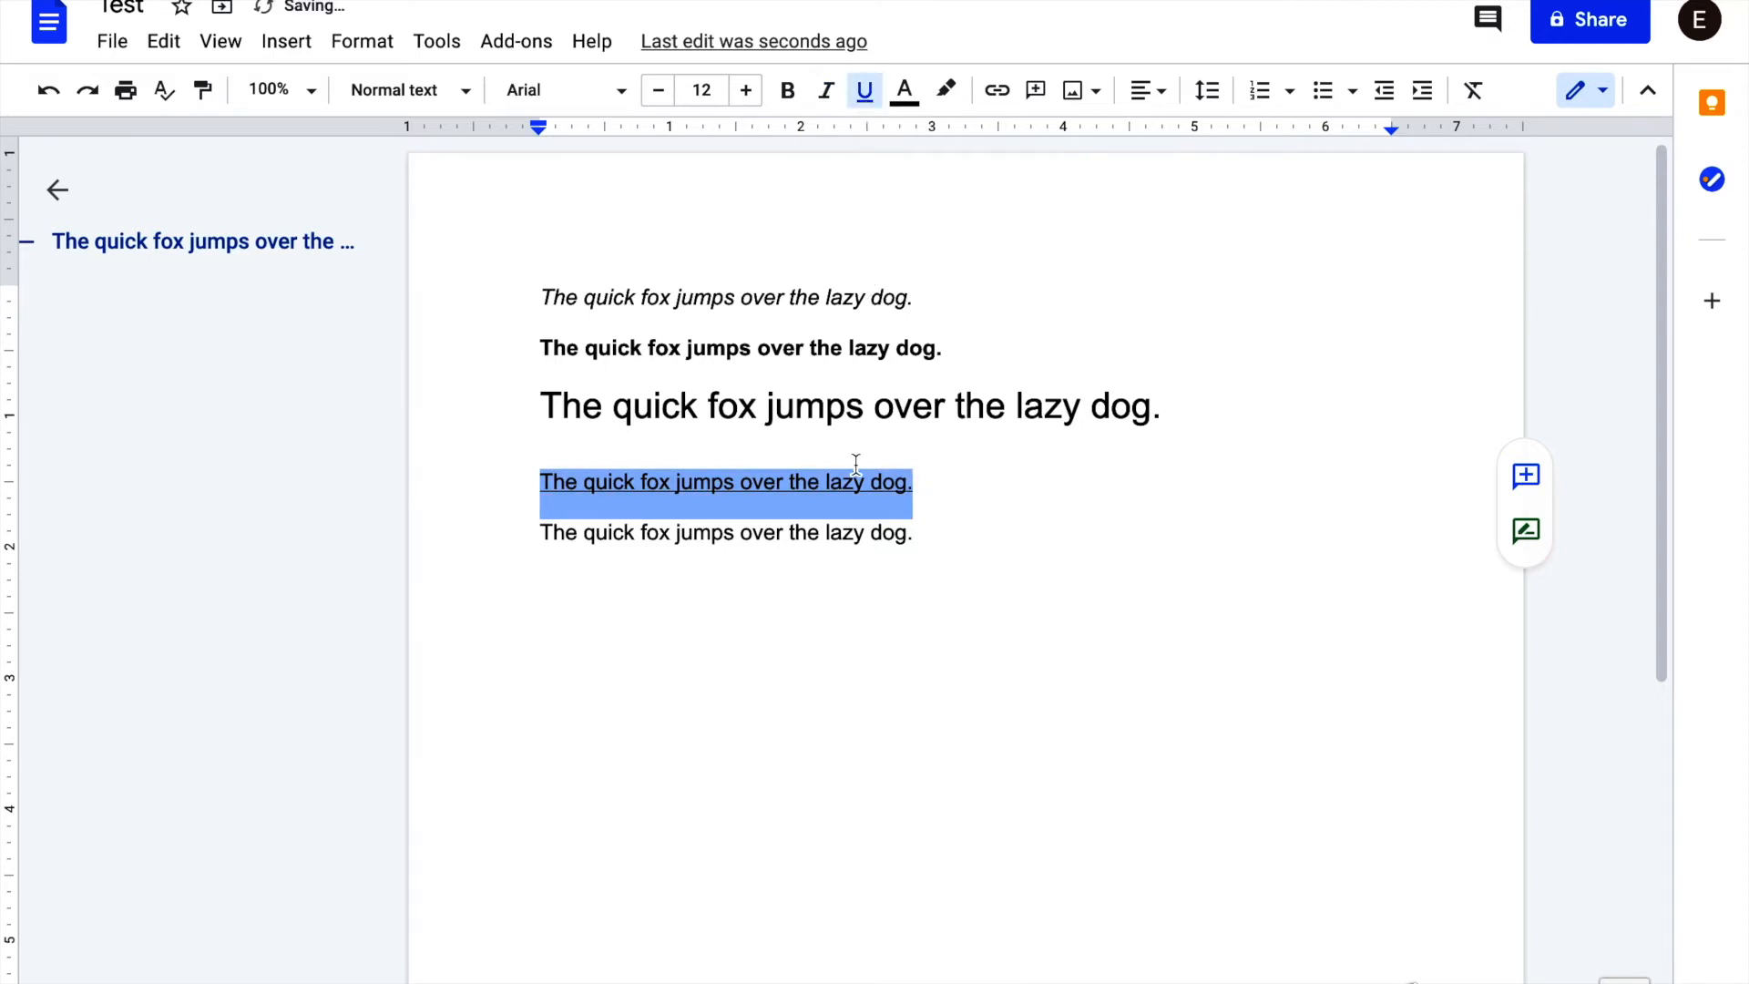
left_click(874, 401)
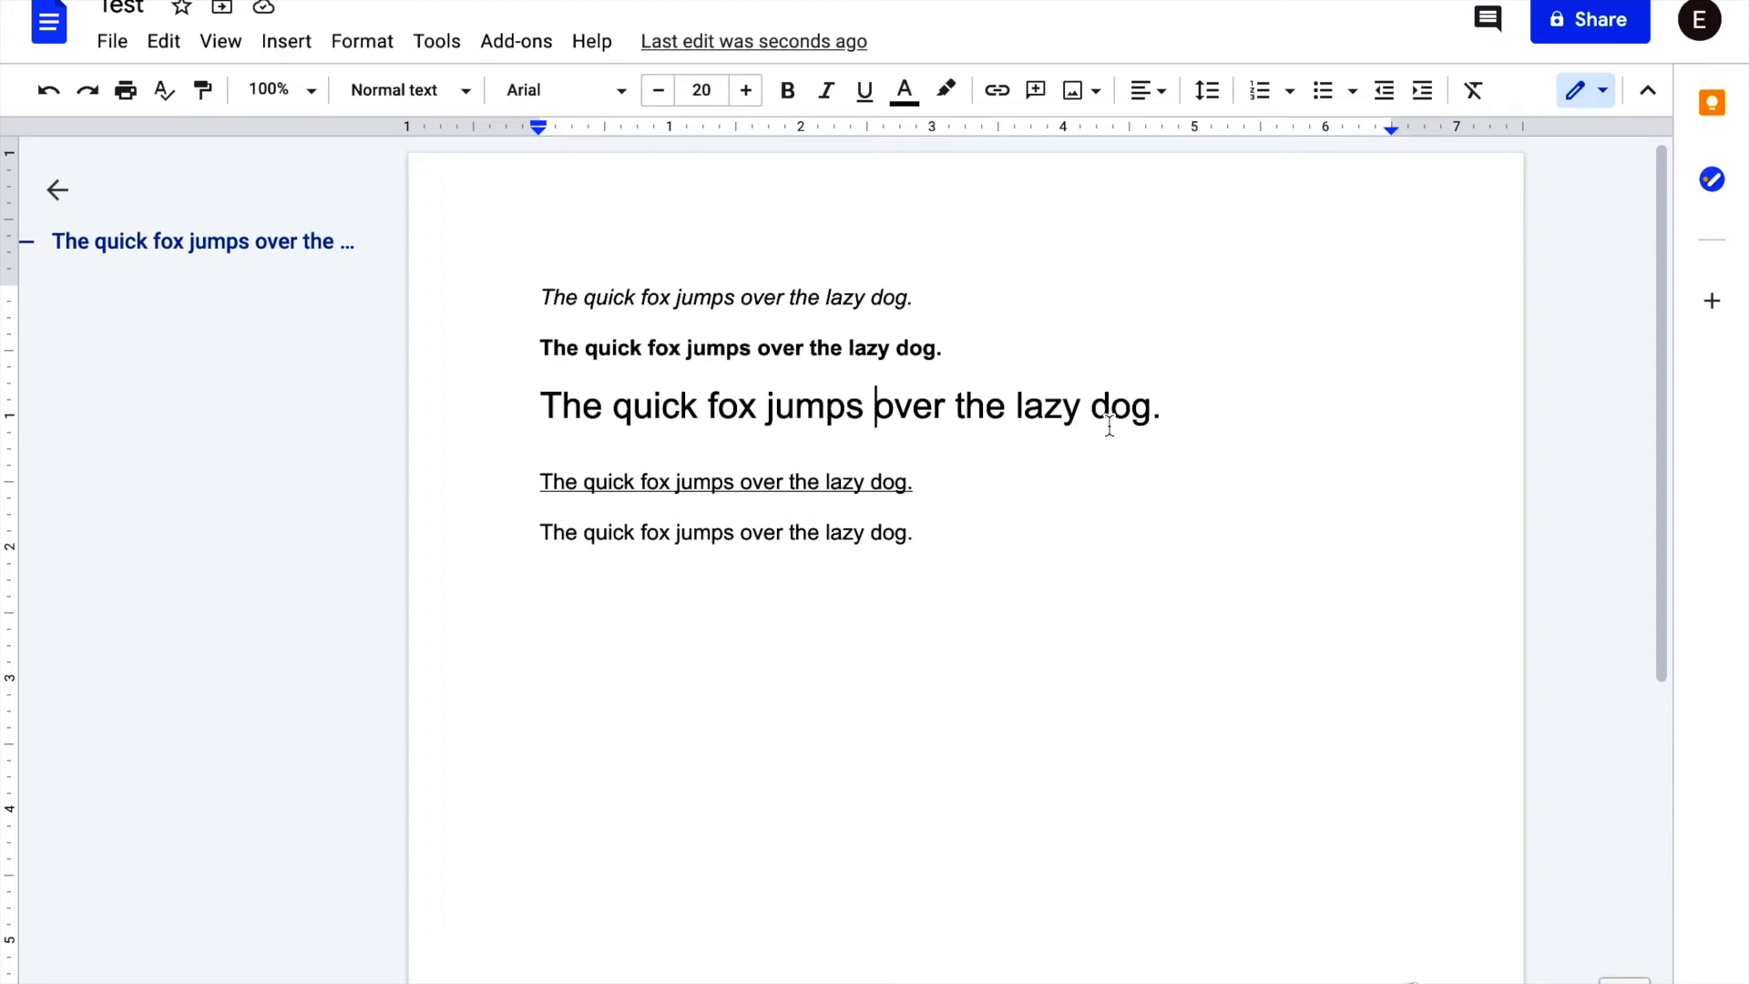
- Change the text color of the large third sentence to red
left_click_drag(1199, 410, 543, 406)
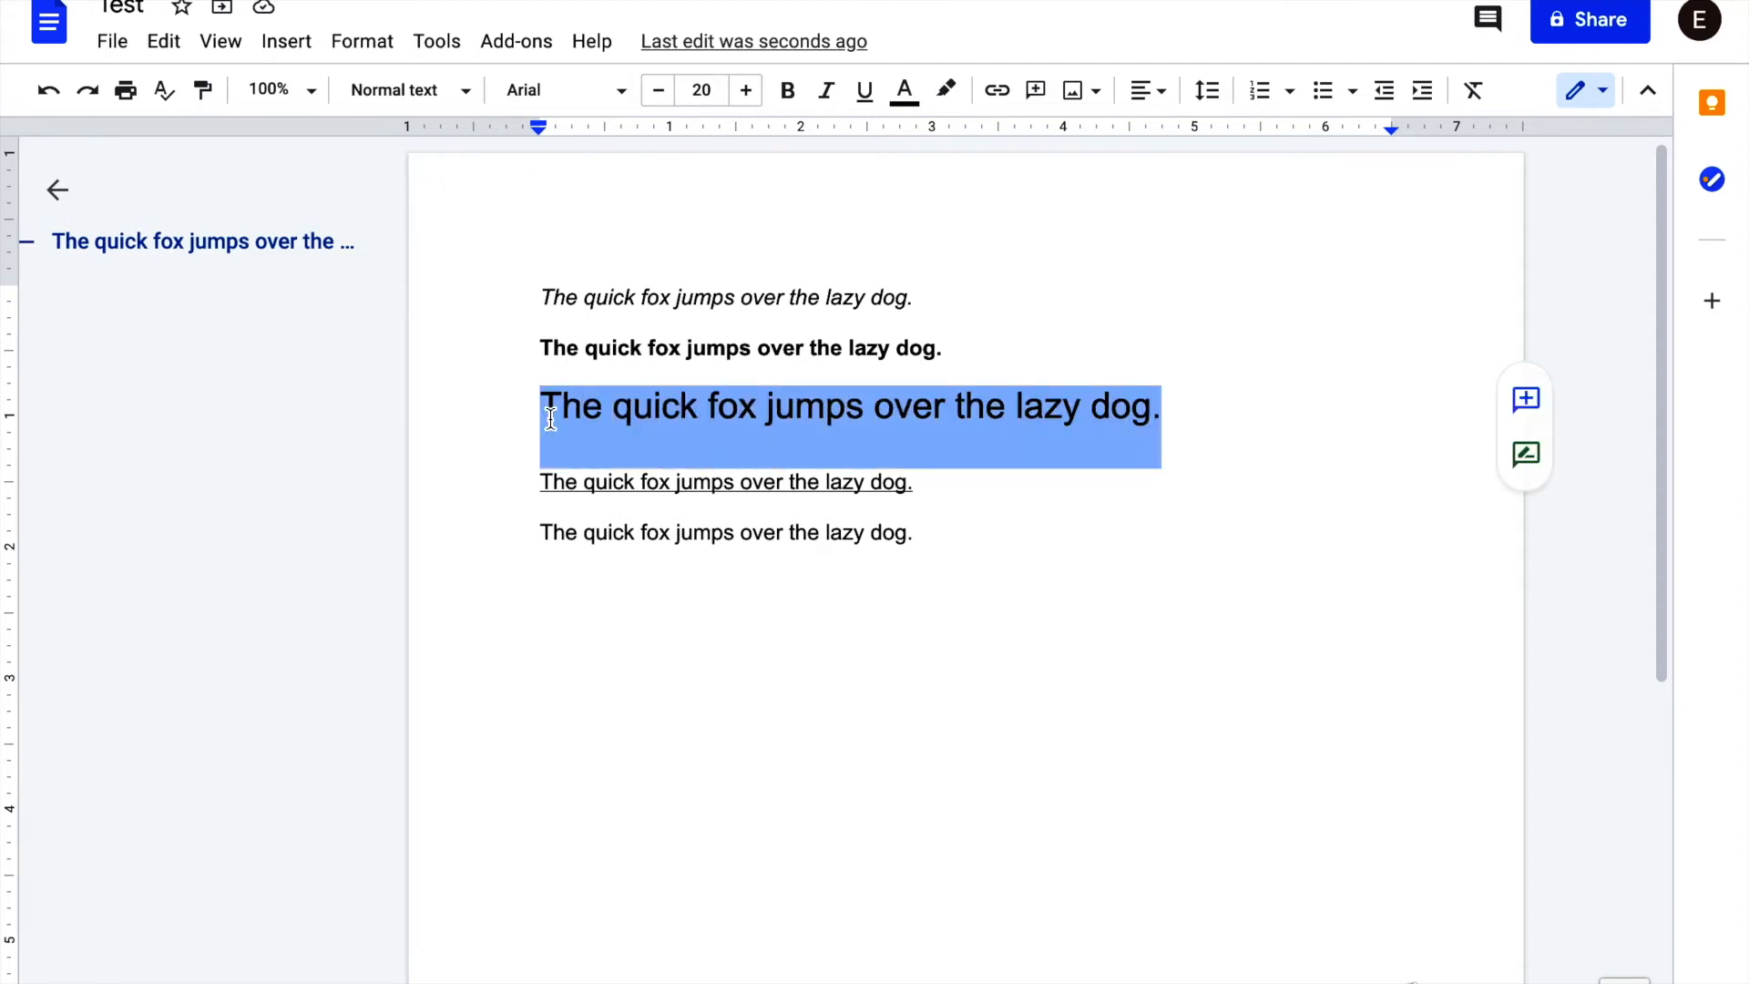
left_click(906, 95)
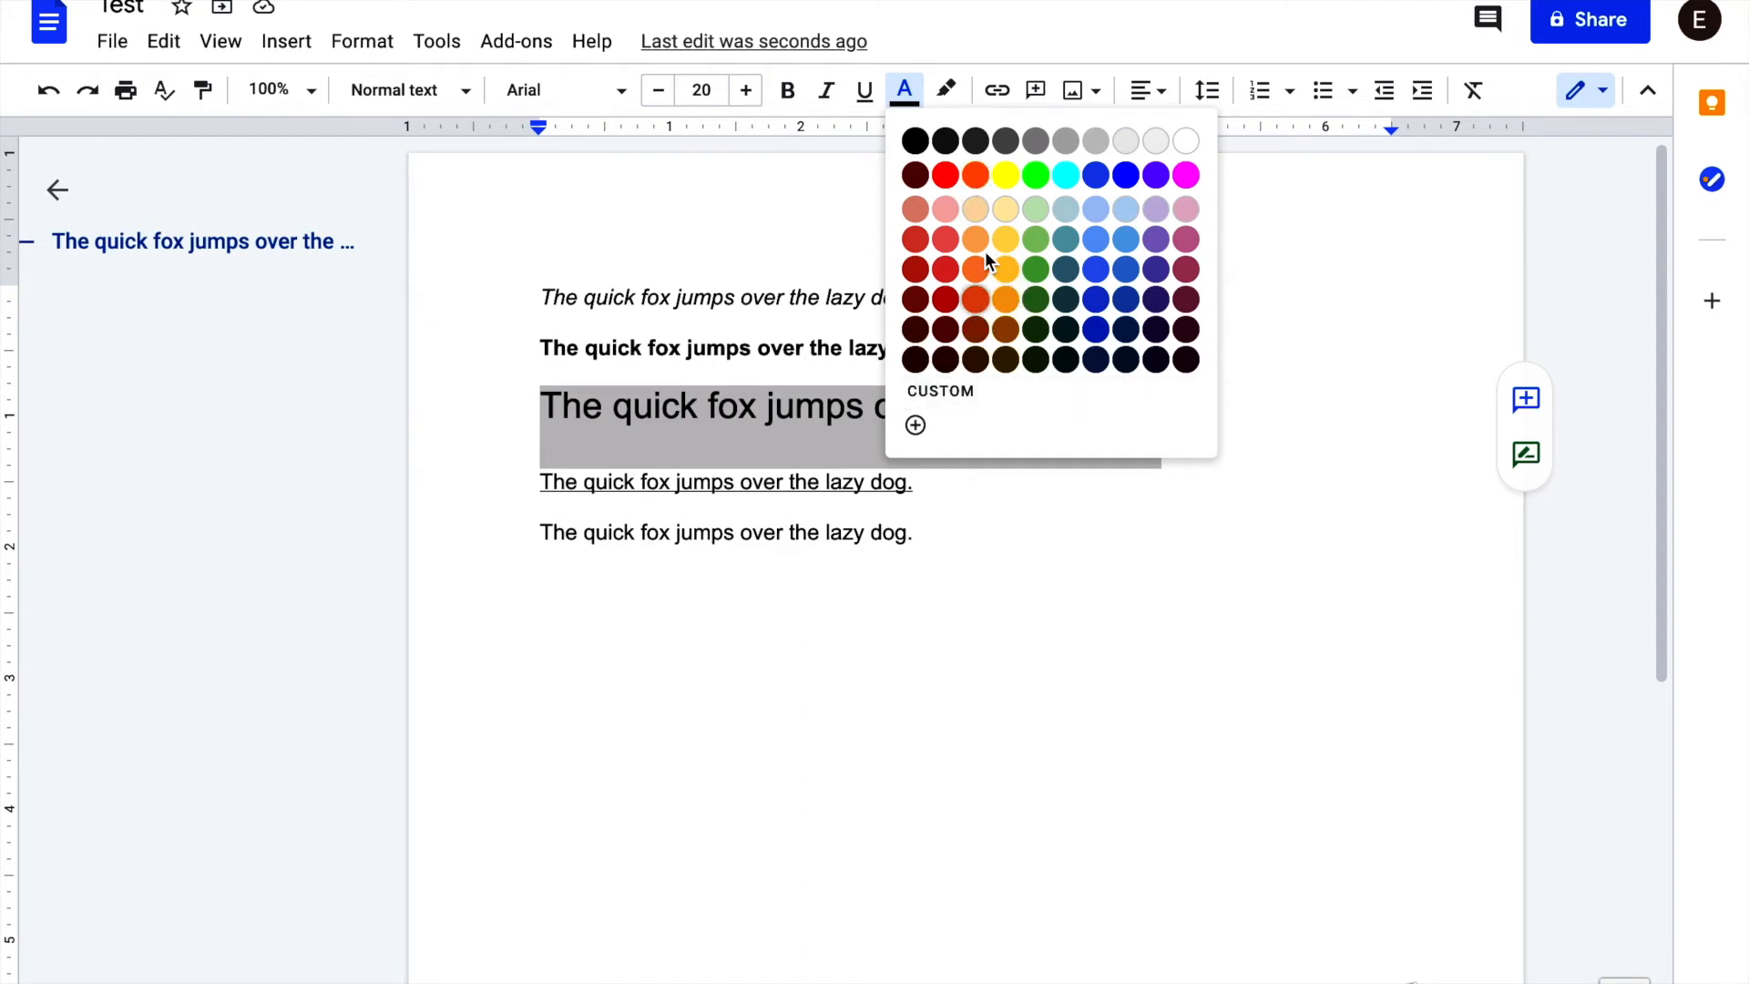
left_click(947, 176)
left_click(1010, 405)
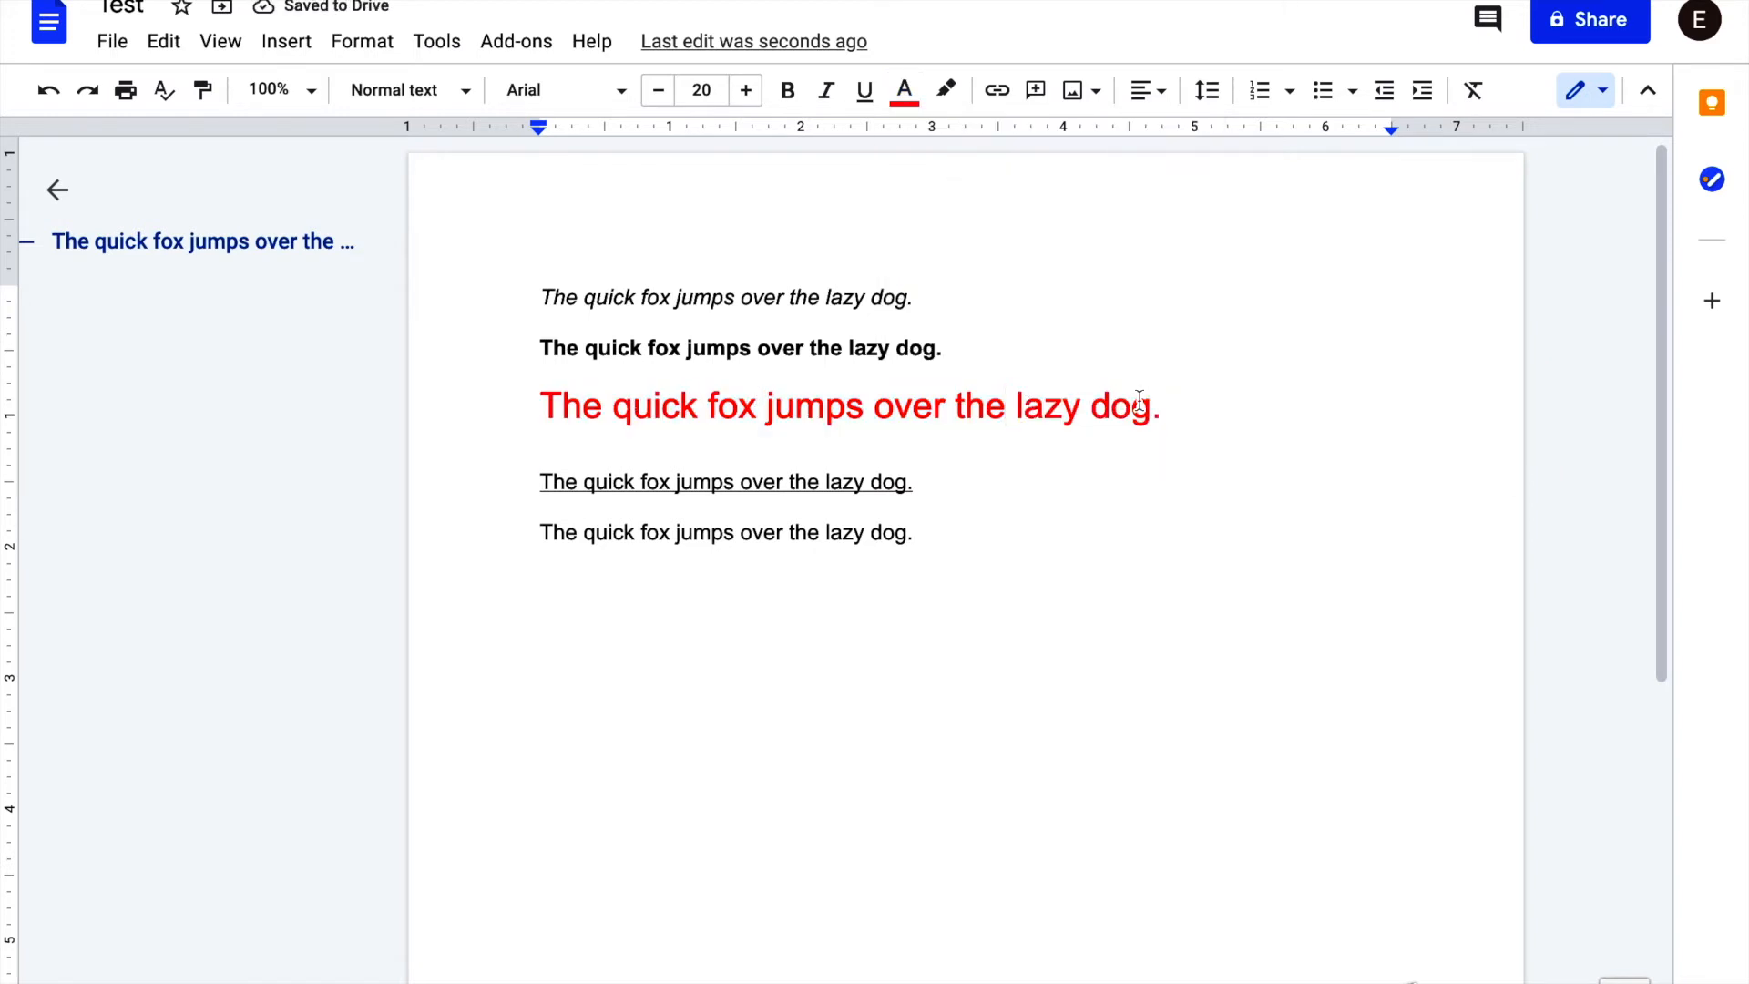
- Select the fifth sentence and browse the font list and the catalogue of additional fonts for it
left_click(1187, 411)
left_click_drag(951, 545, 541, 550)
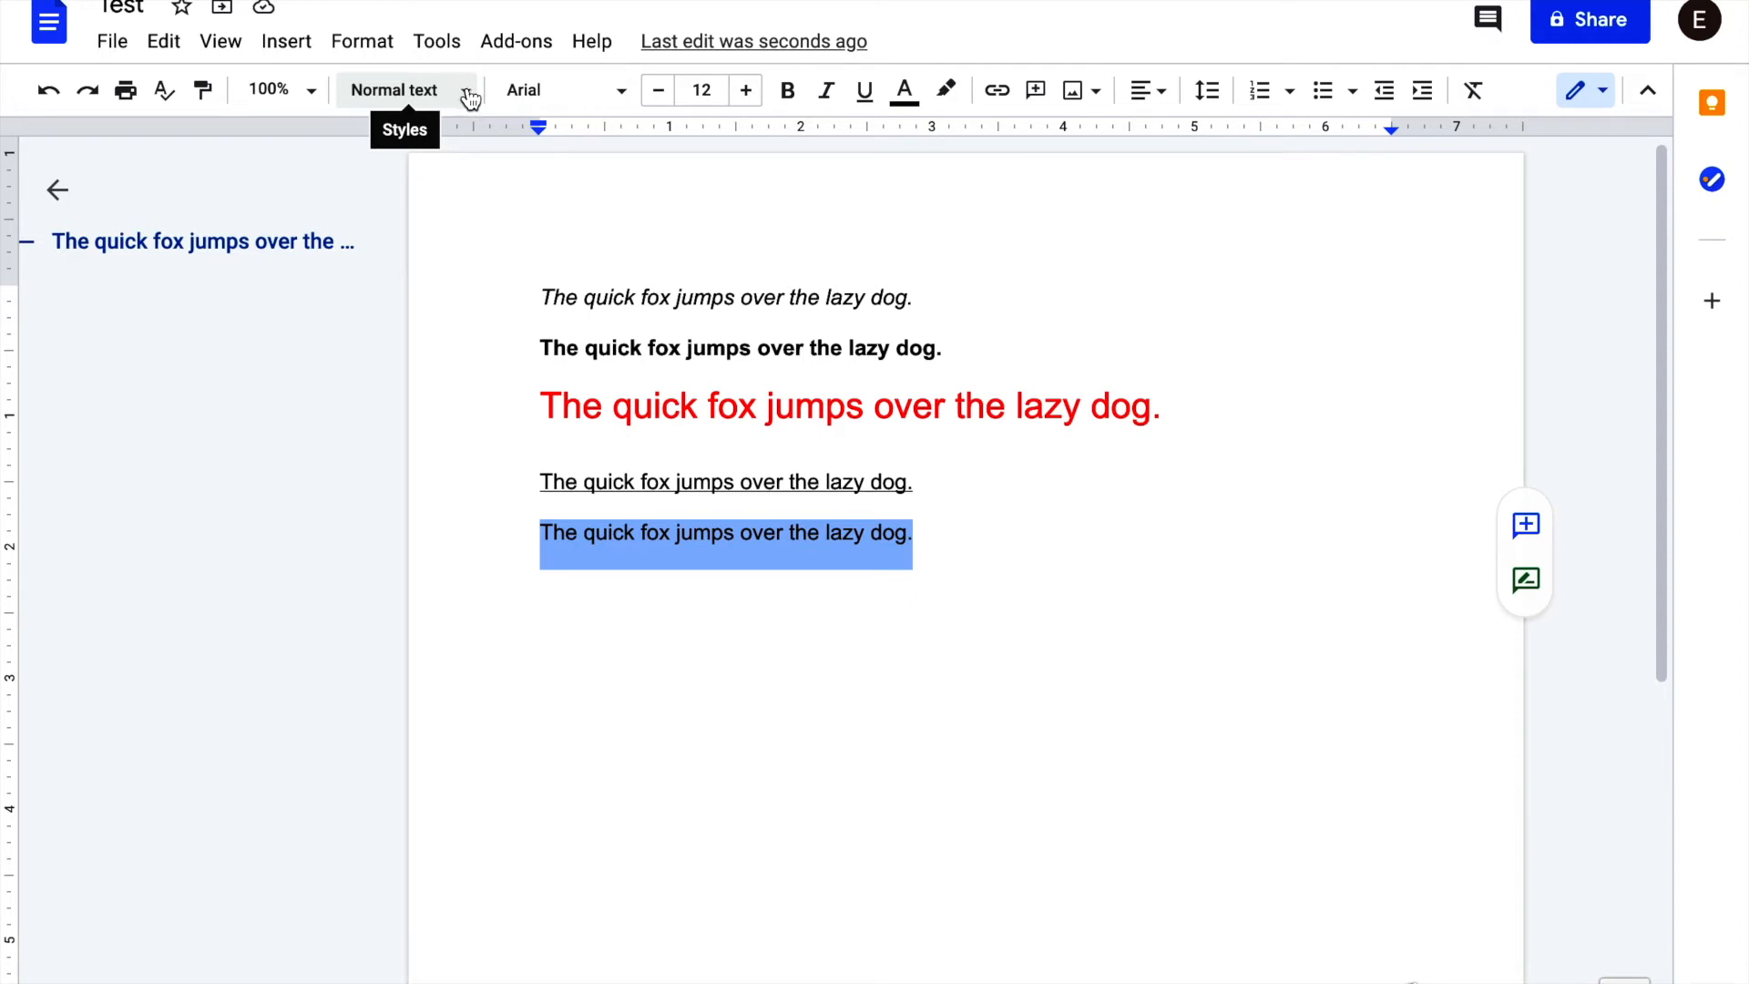
left_click(623, 97)
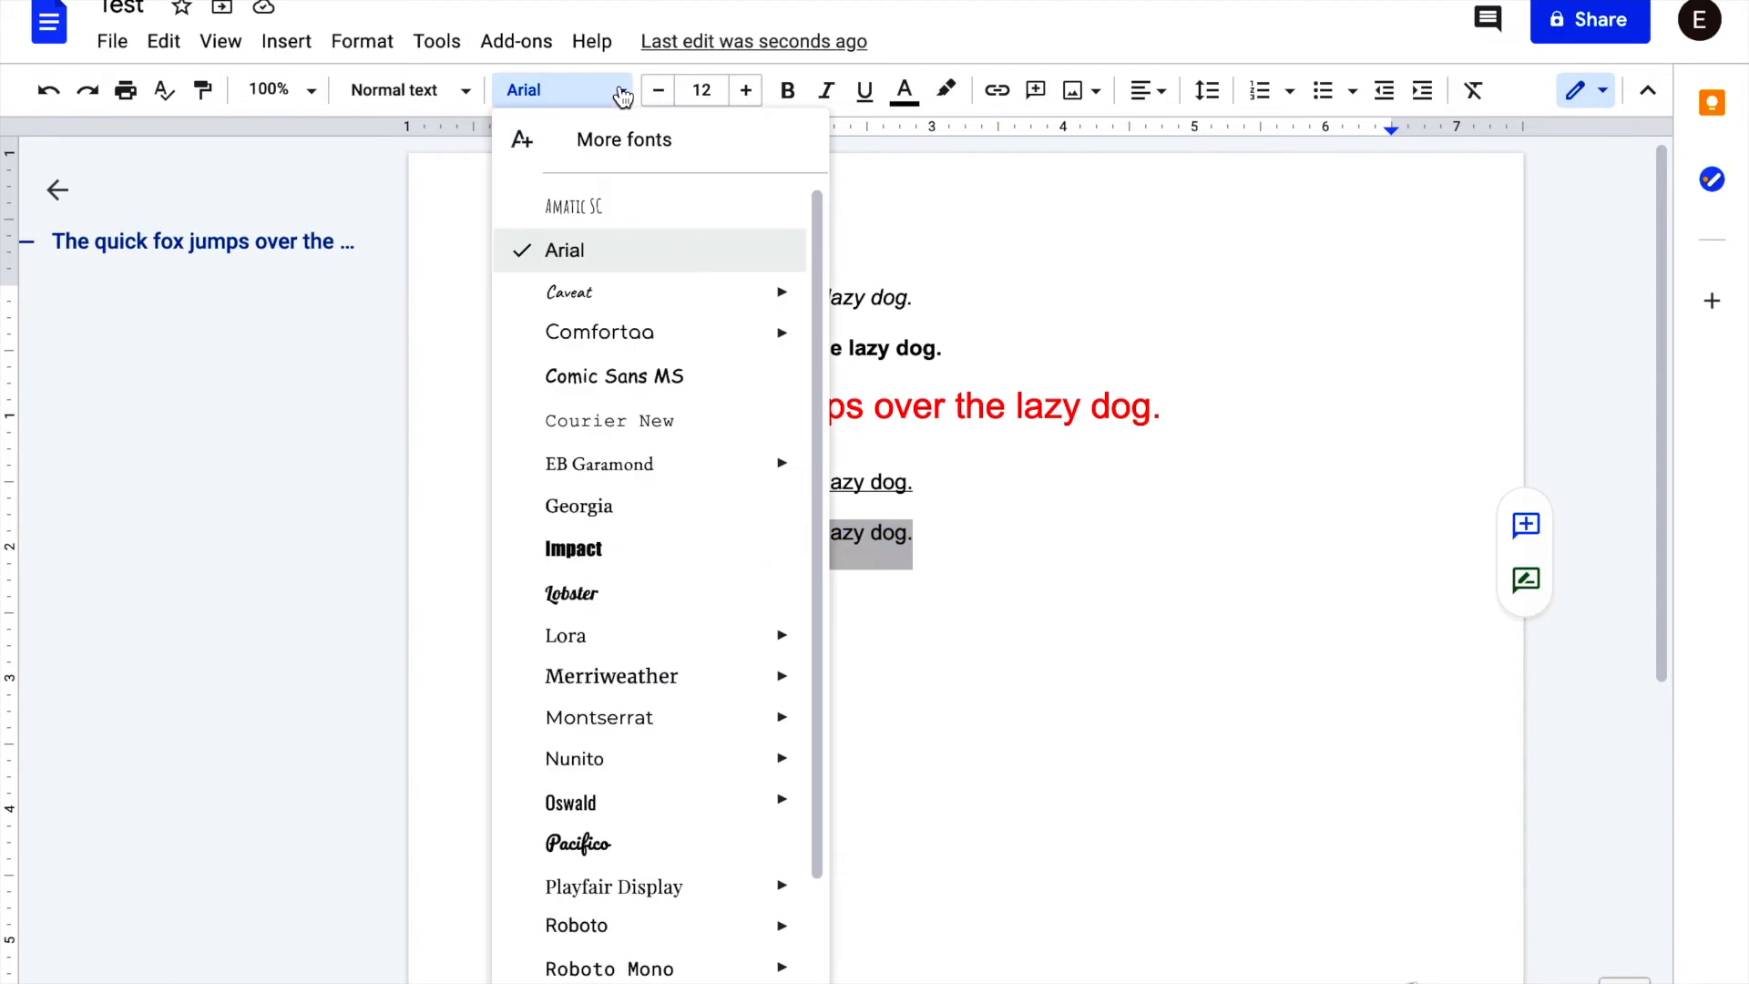
scroll(617, 416, "down", 3)
scroll(618, 416, "up", 2)
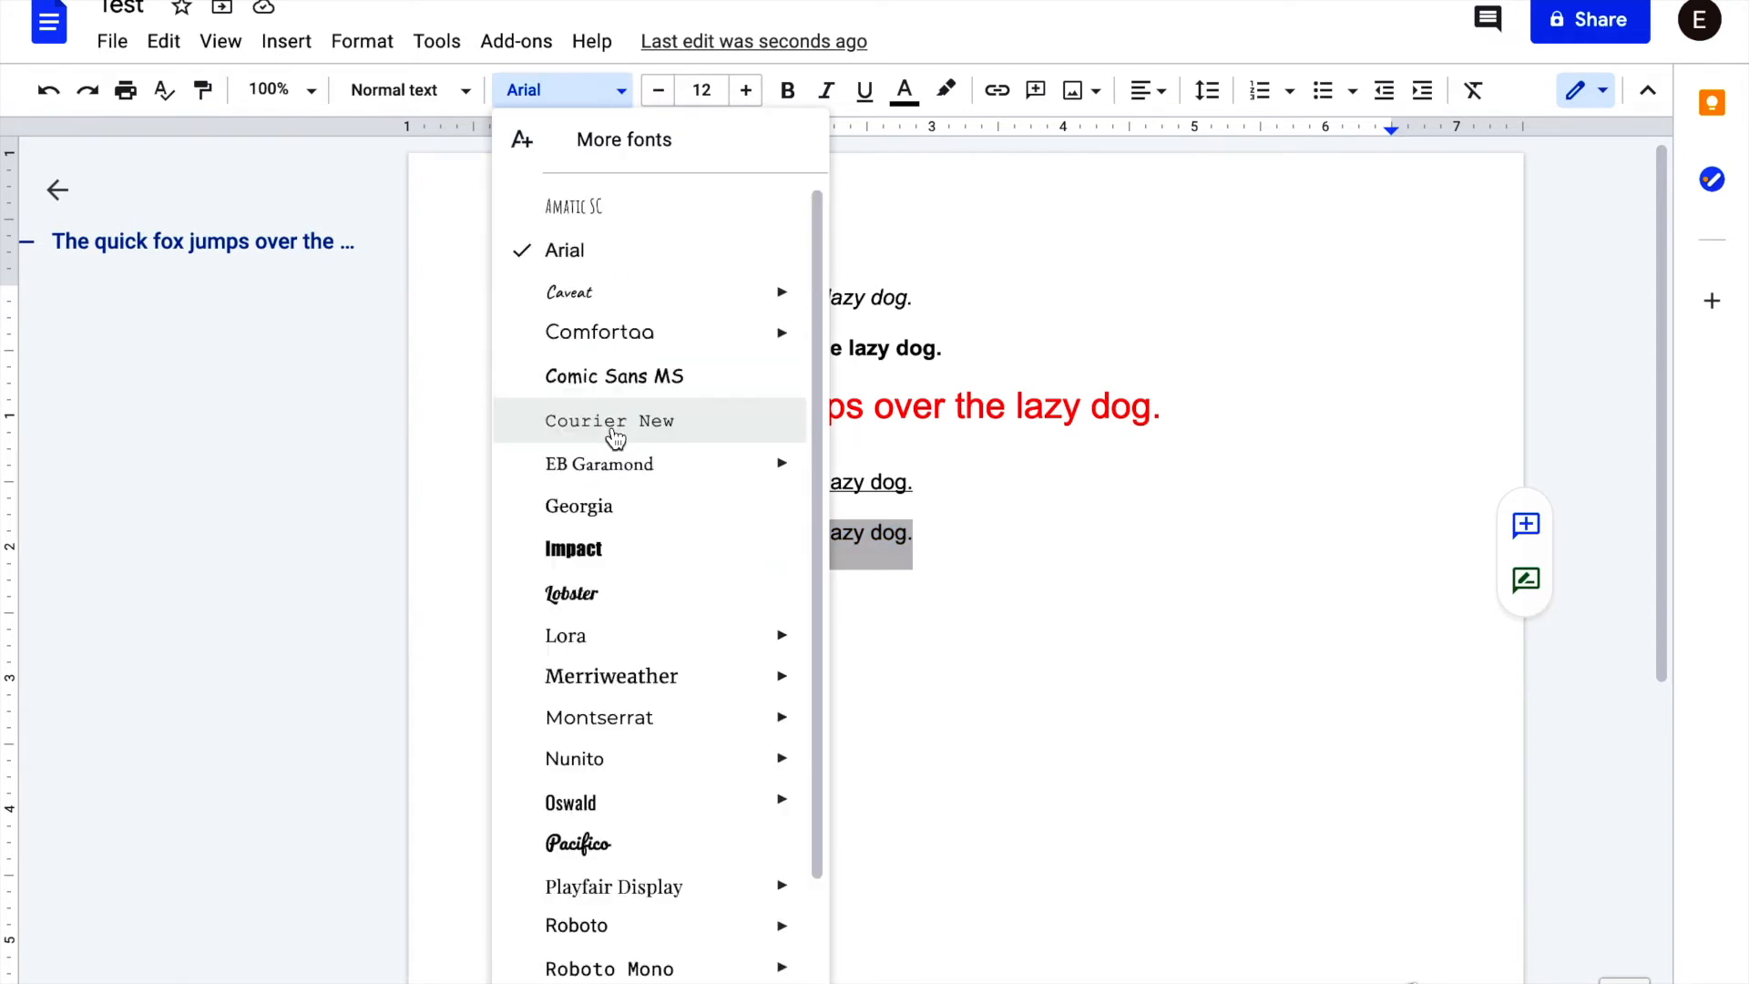
scroll(616, 437, "down", 2)
scroll(613, 437, "up", 2)
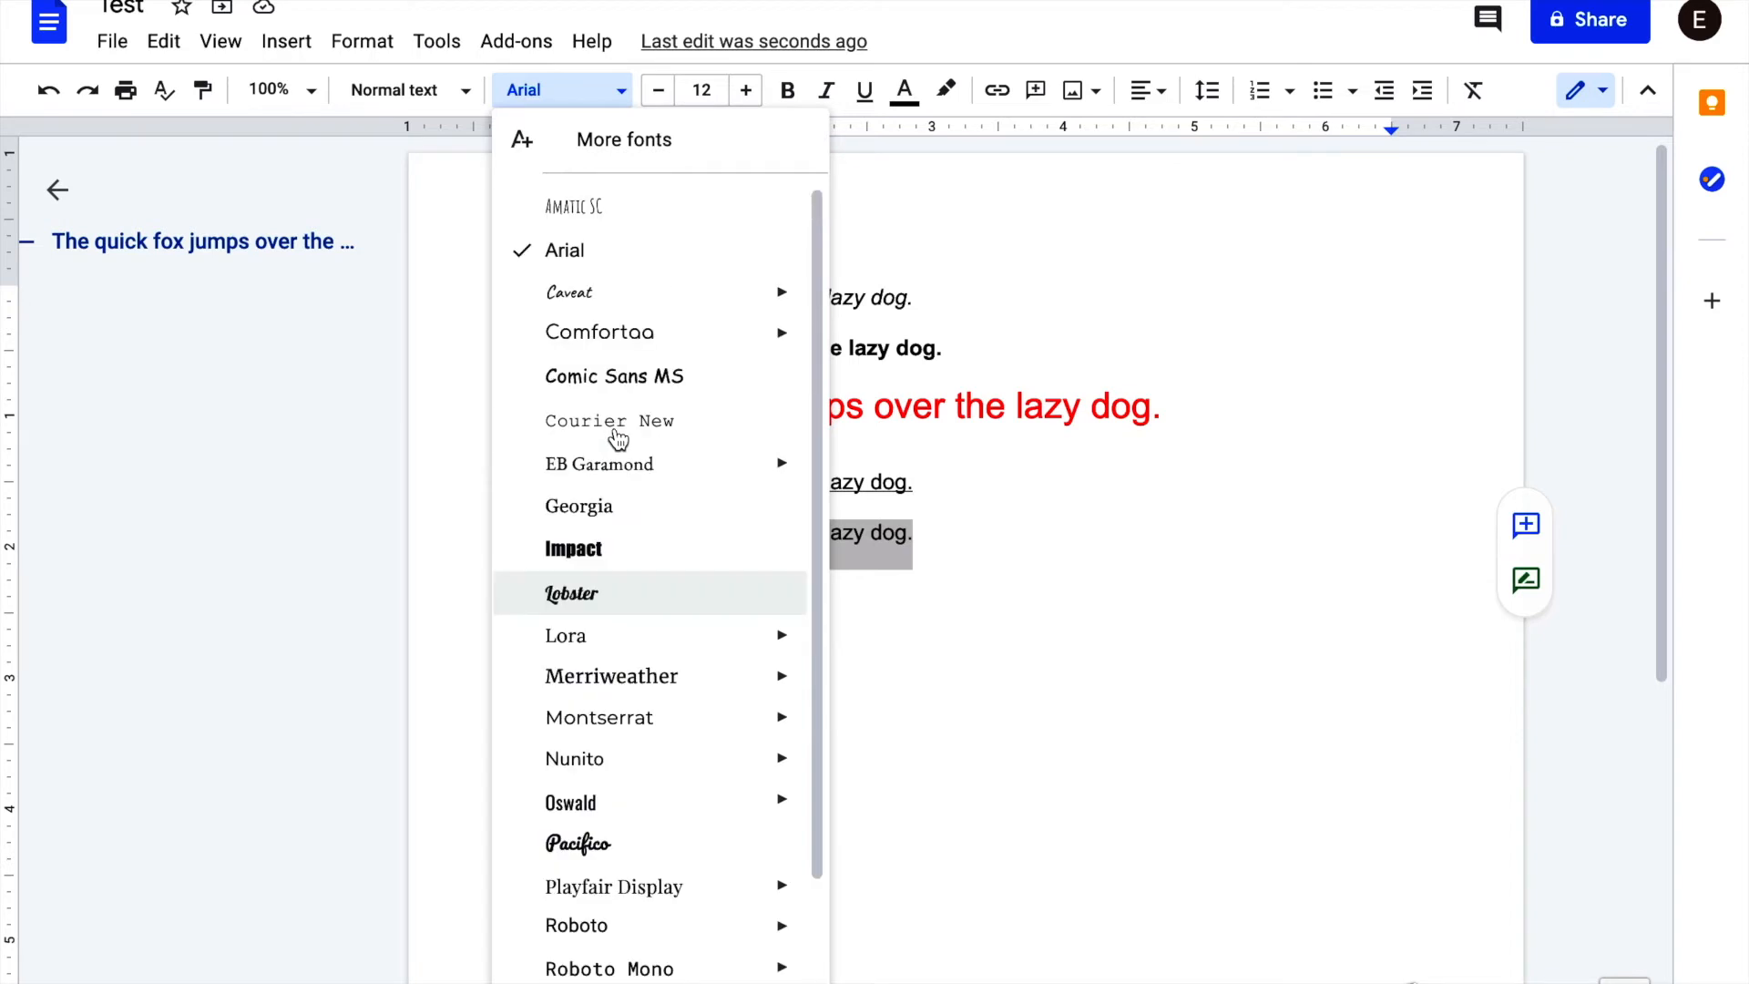
left_click(665, 140)
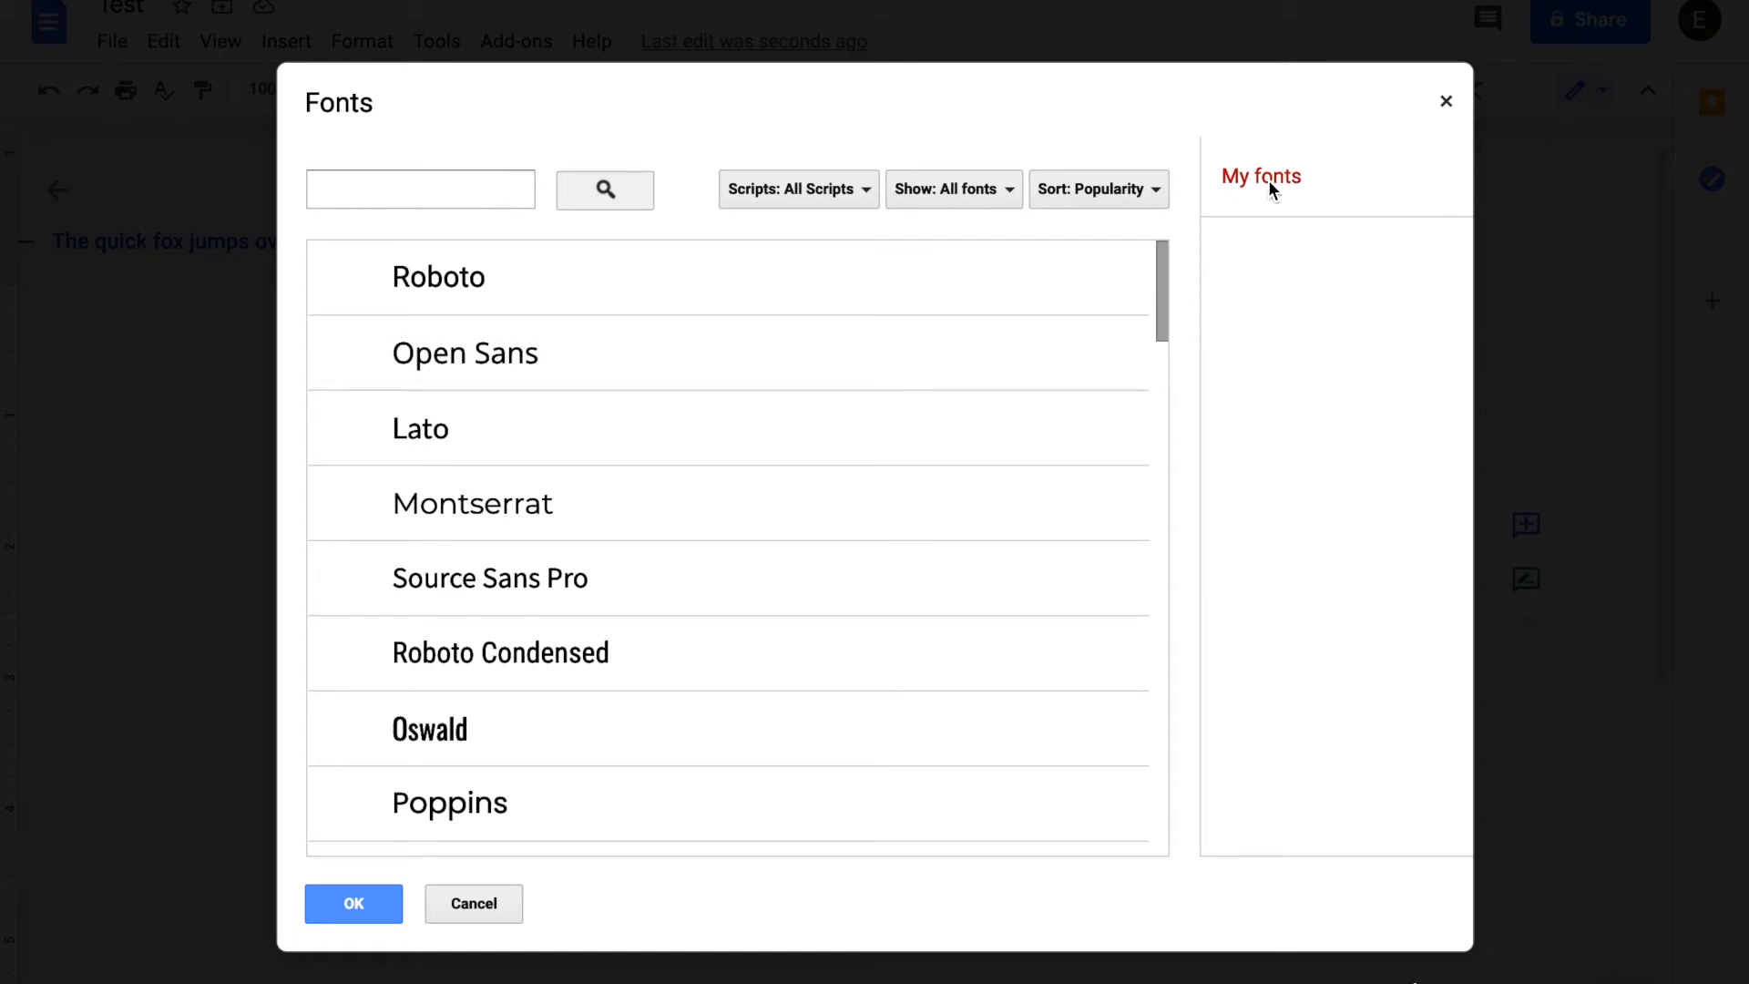
scroll(992, 401, "down", 20)
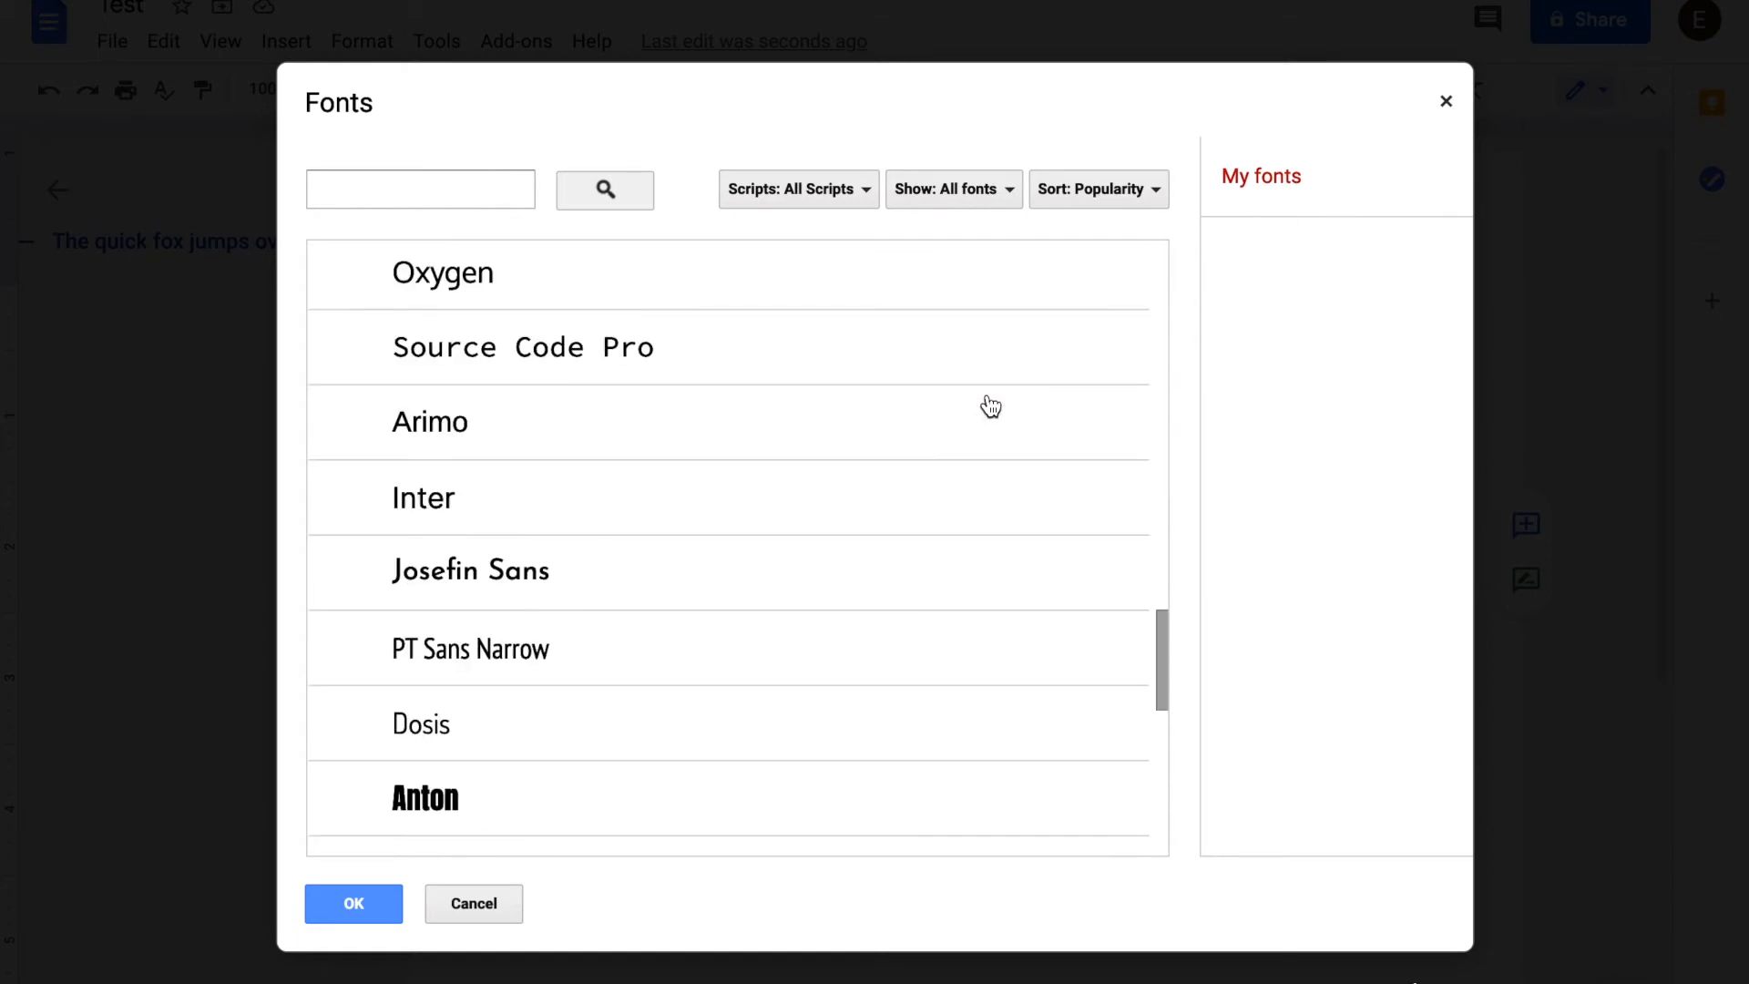
scroll(992, 406, "down", 10)
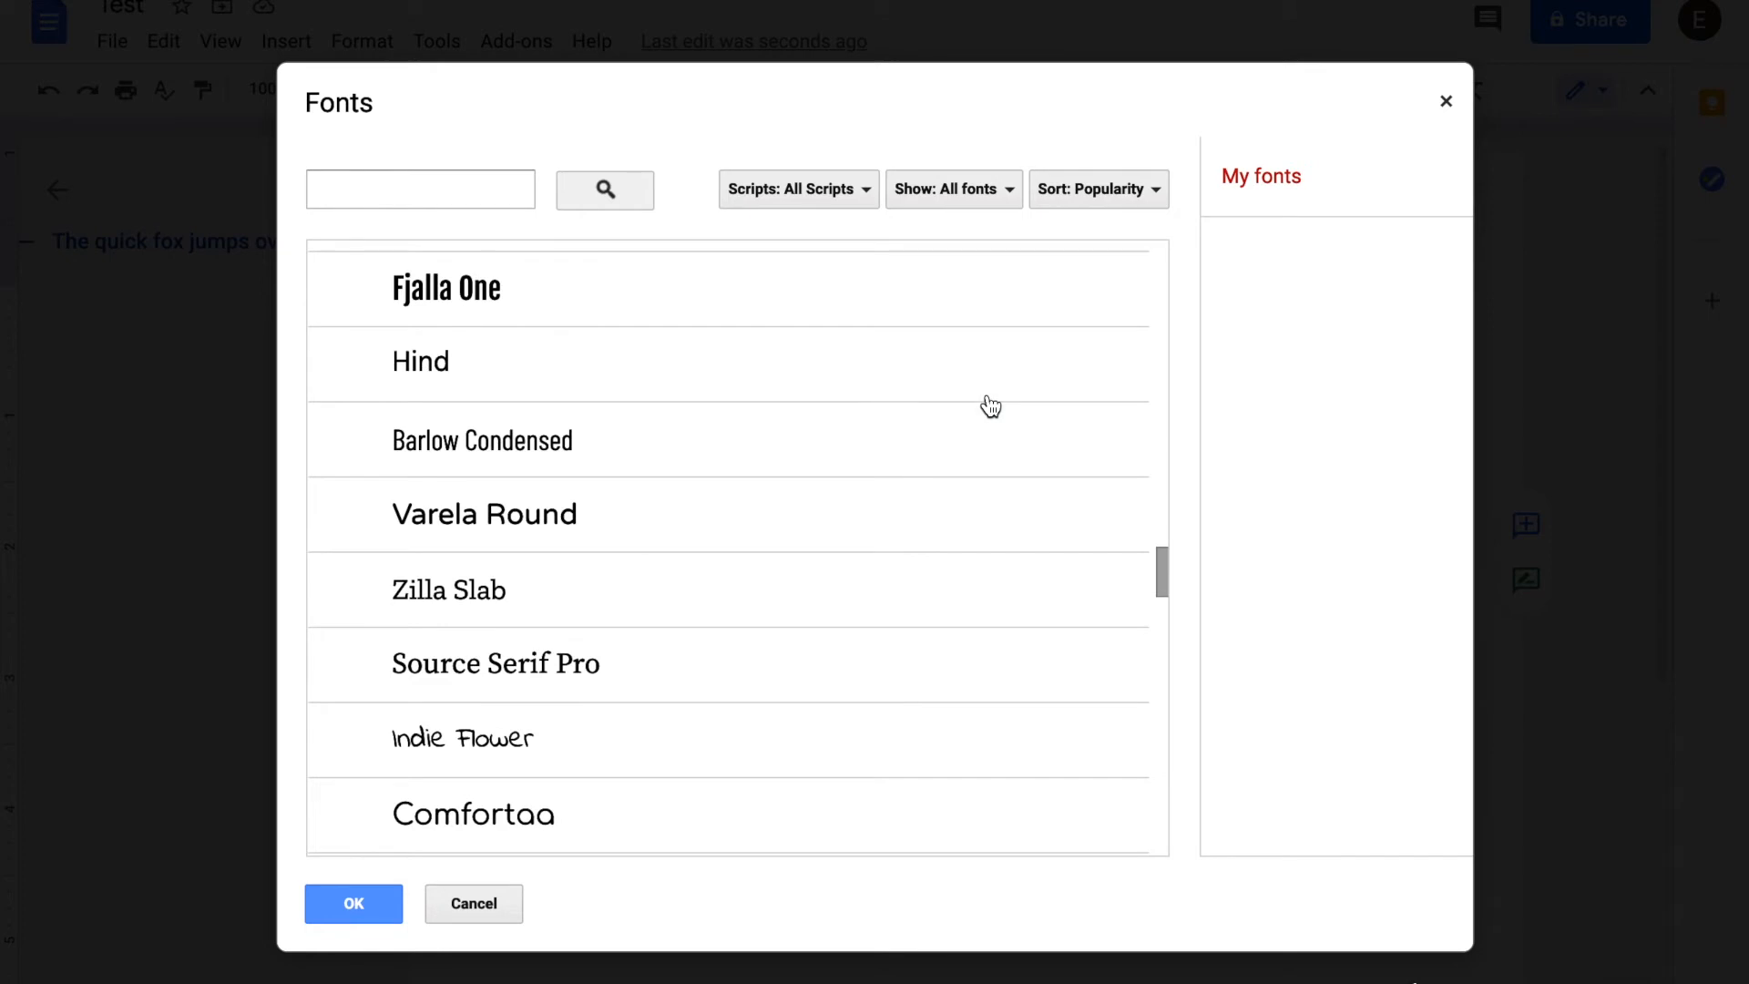
scroll(992, 408, "up", 20)
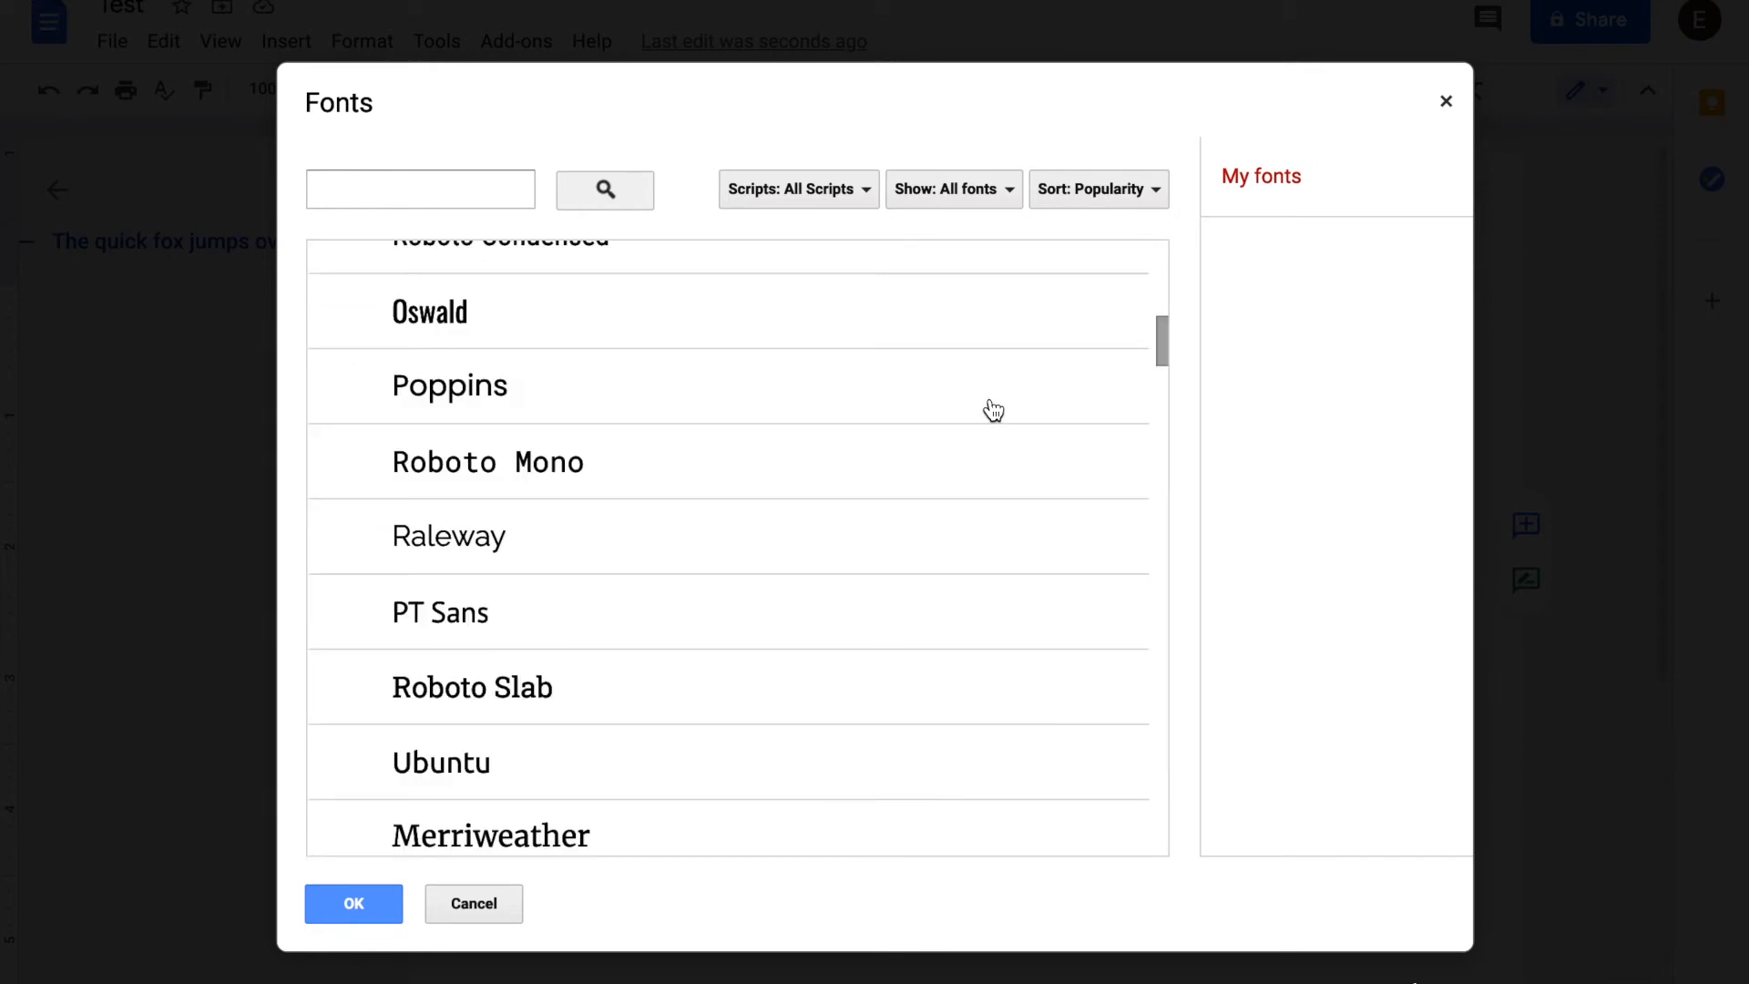
left_click(1446, 102)
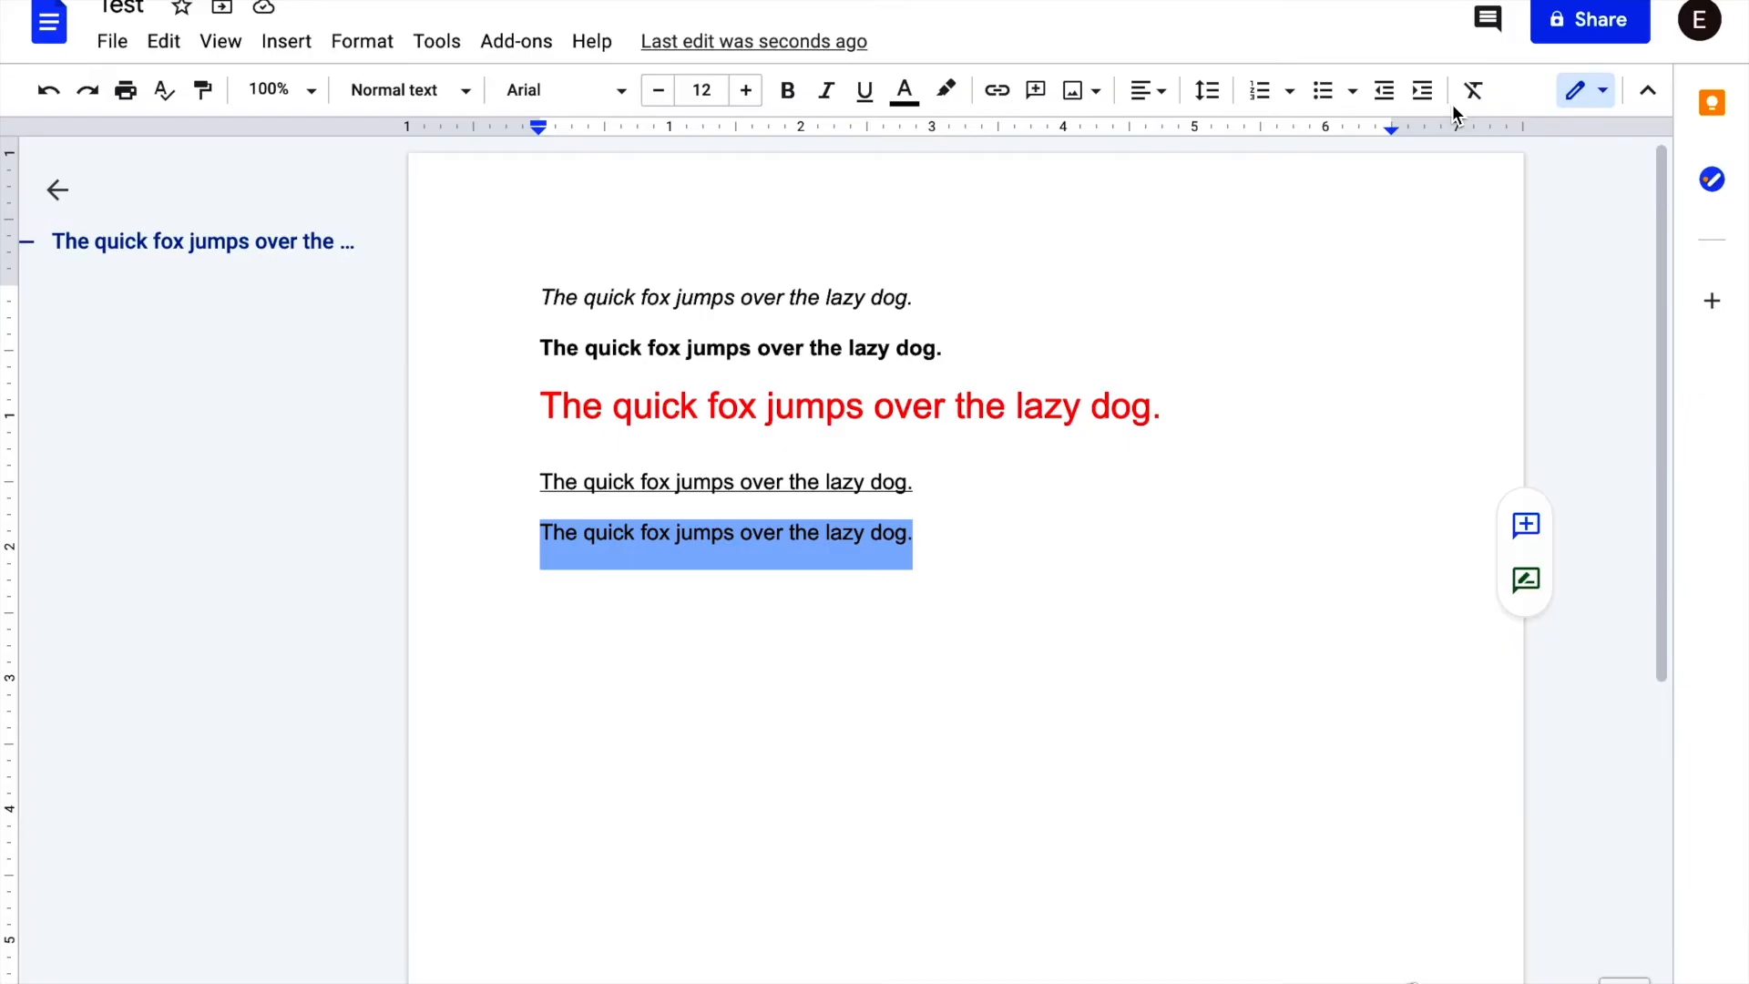
- Change the font of the fifth sentence to Times New Roman
left_click(623, 96)
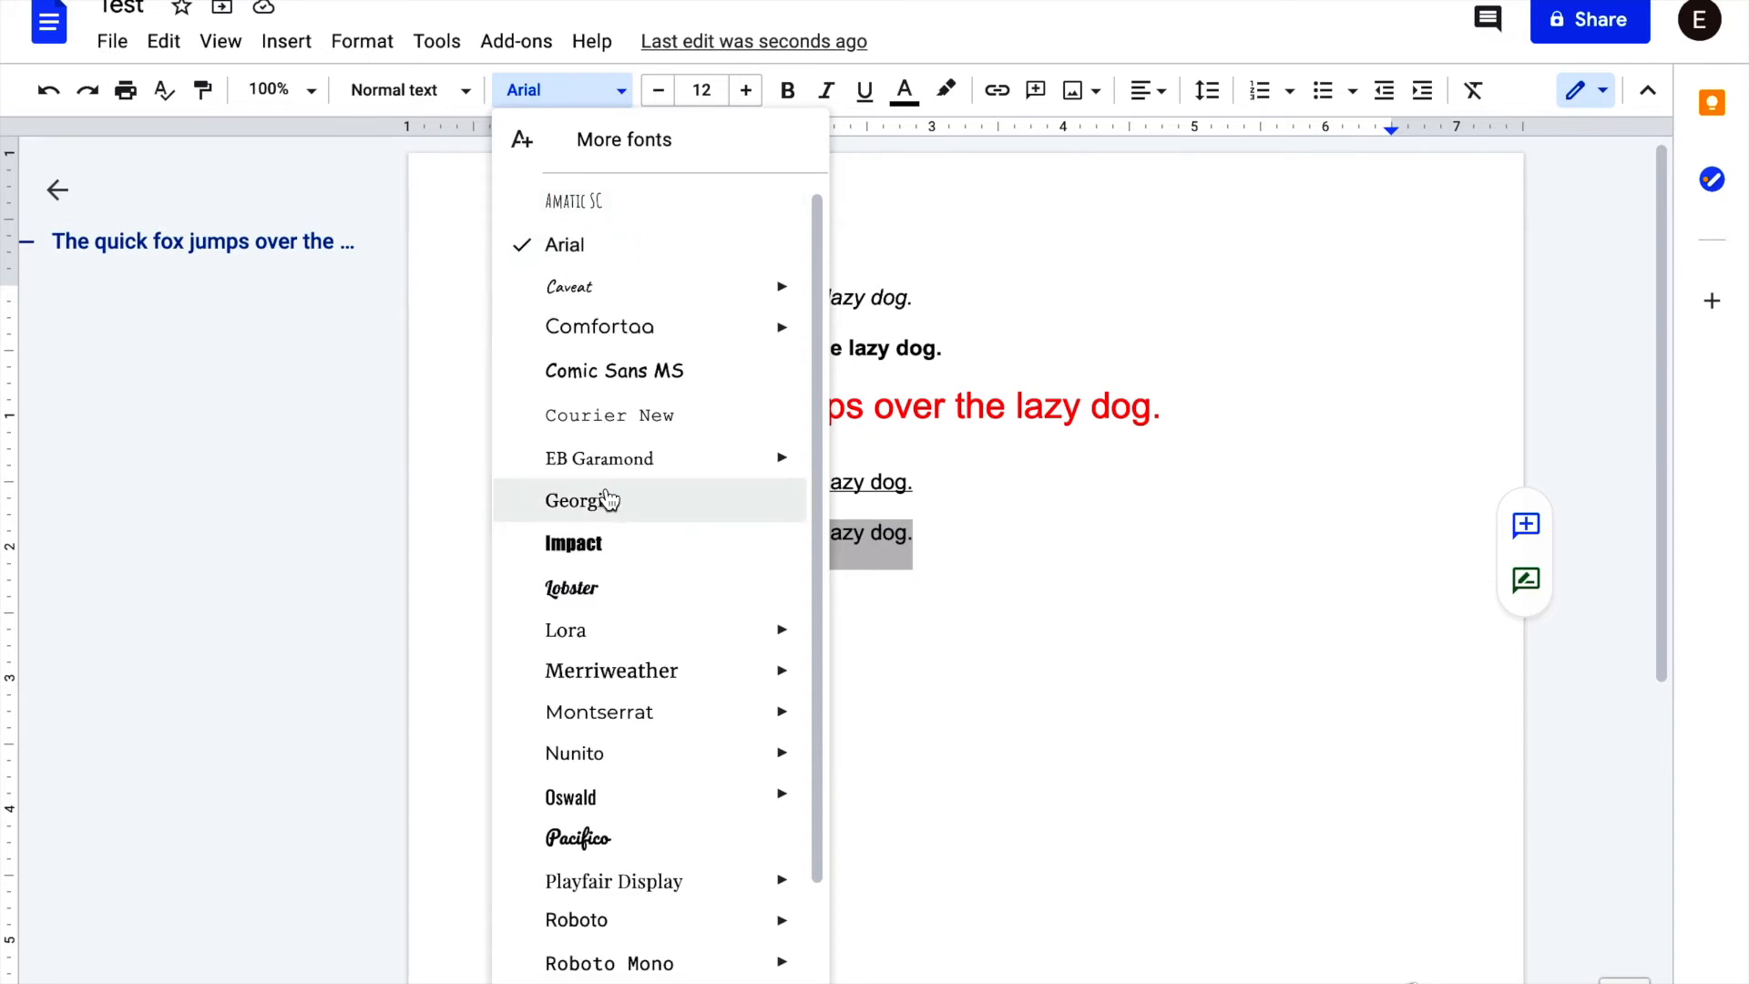
scroll(606, 499, "down", 2)
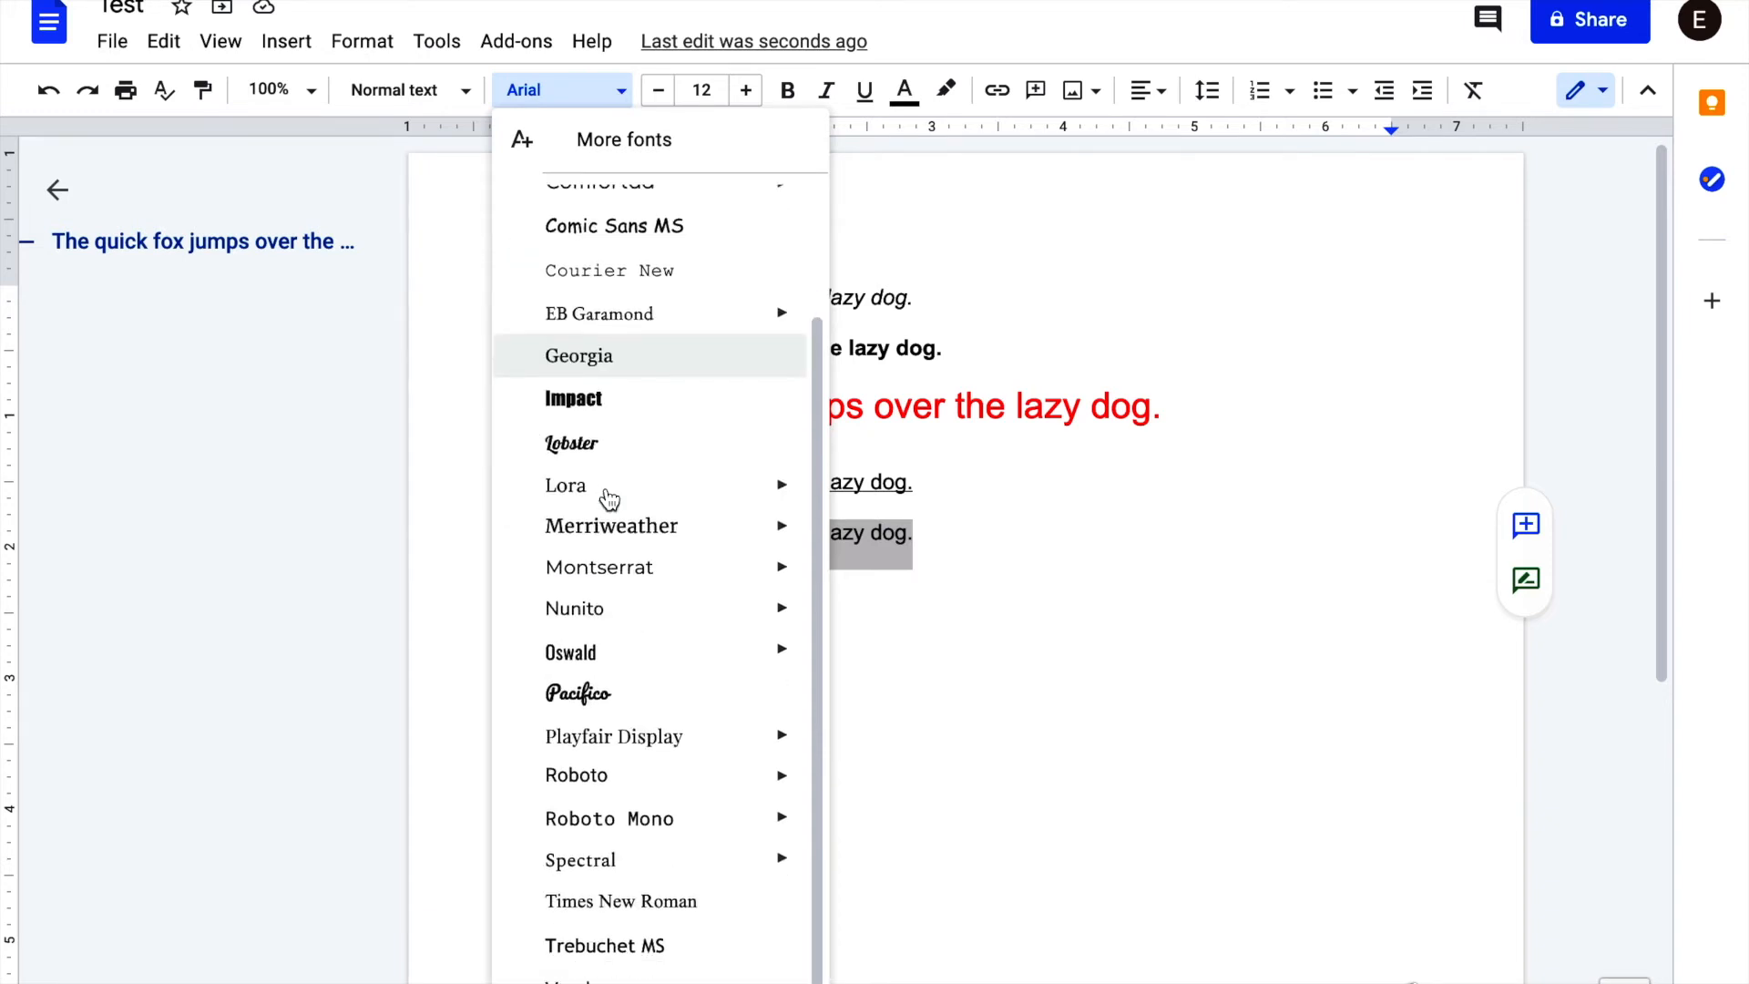
left_click(673, 927)
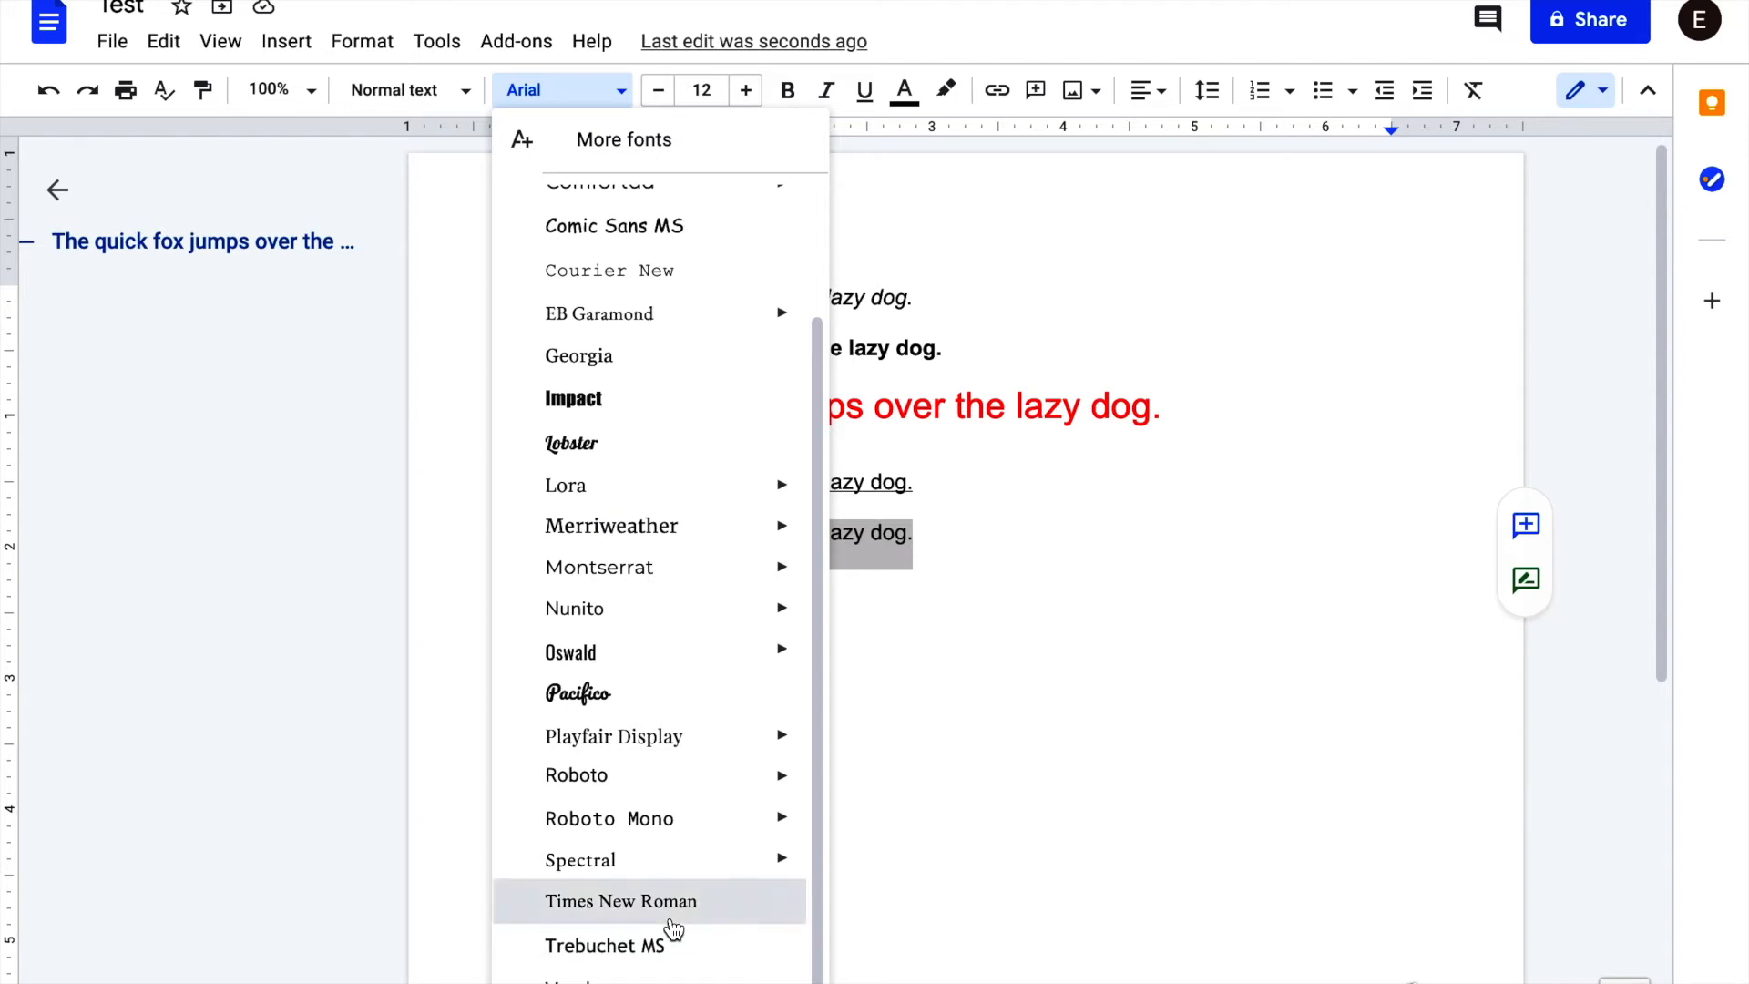
left_click(953, 577)
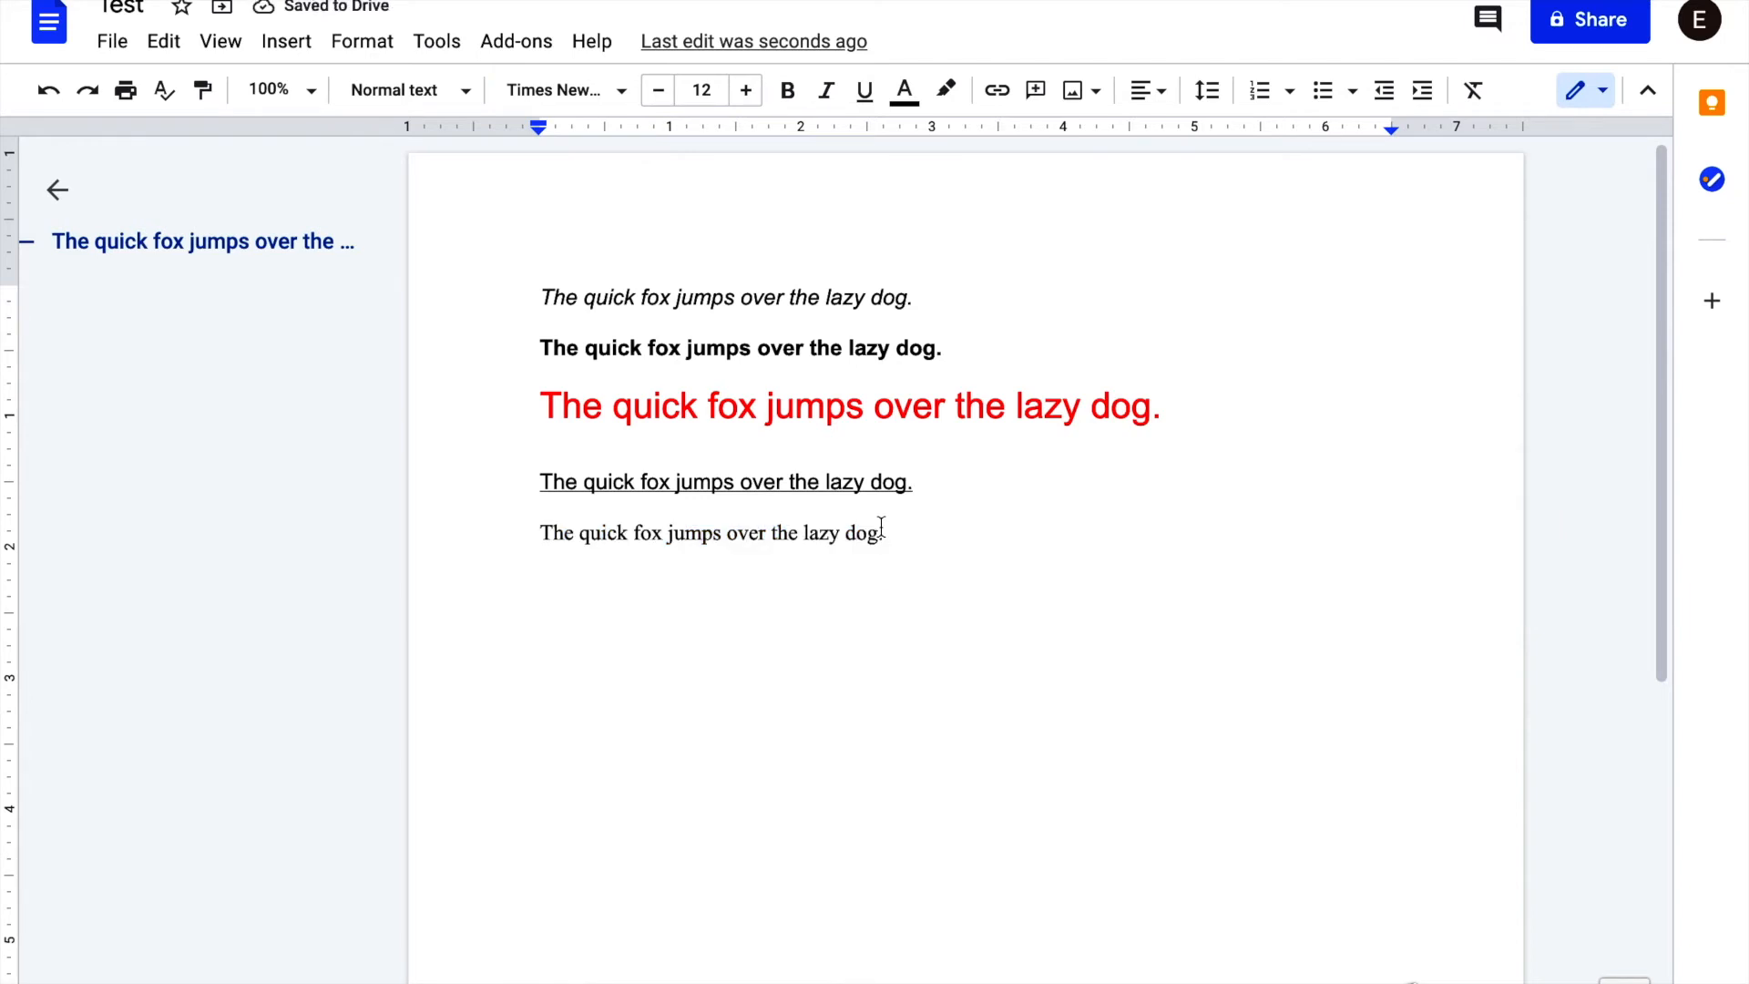
- Increase the font size of the Times New Roman sentence to 16
key("ctrl+shift+period")
key("ctrl+shift+period")
key("ctrl+shift+period")
key("ctrl+shift+period")
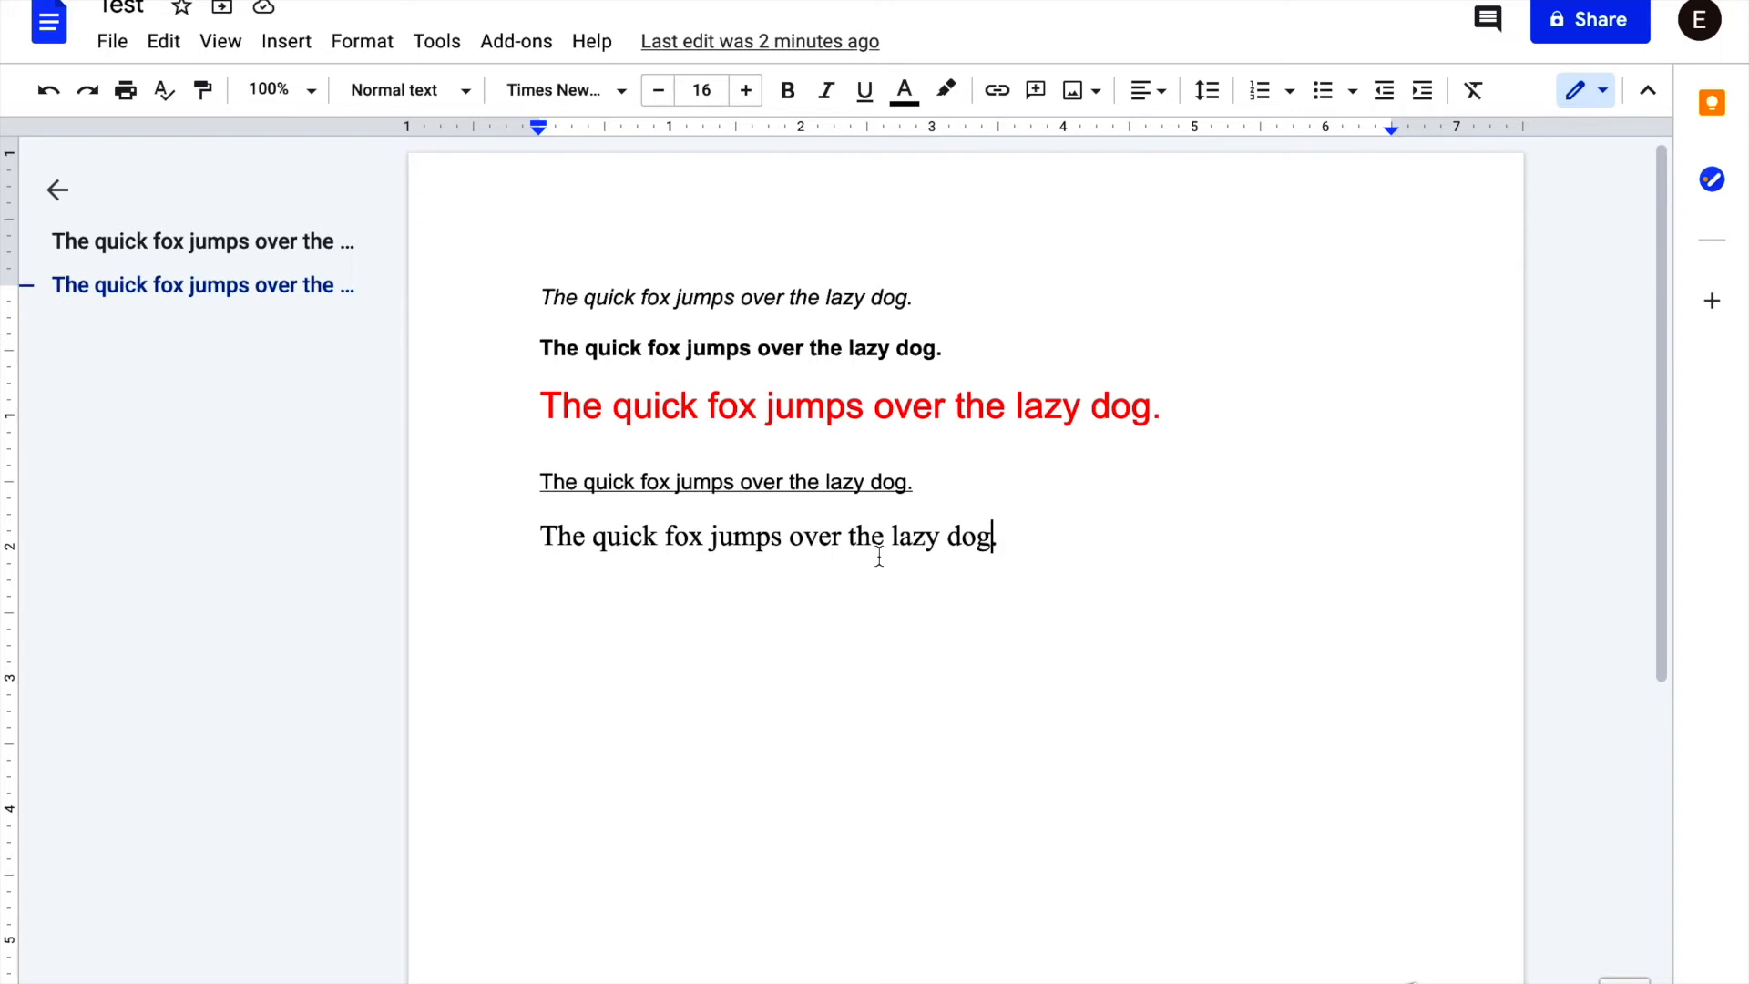
- Add four separate lines below the last sentence, each reading "Item type"
key("Return")
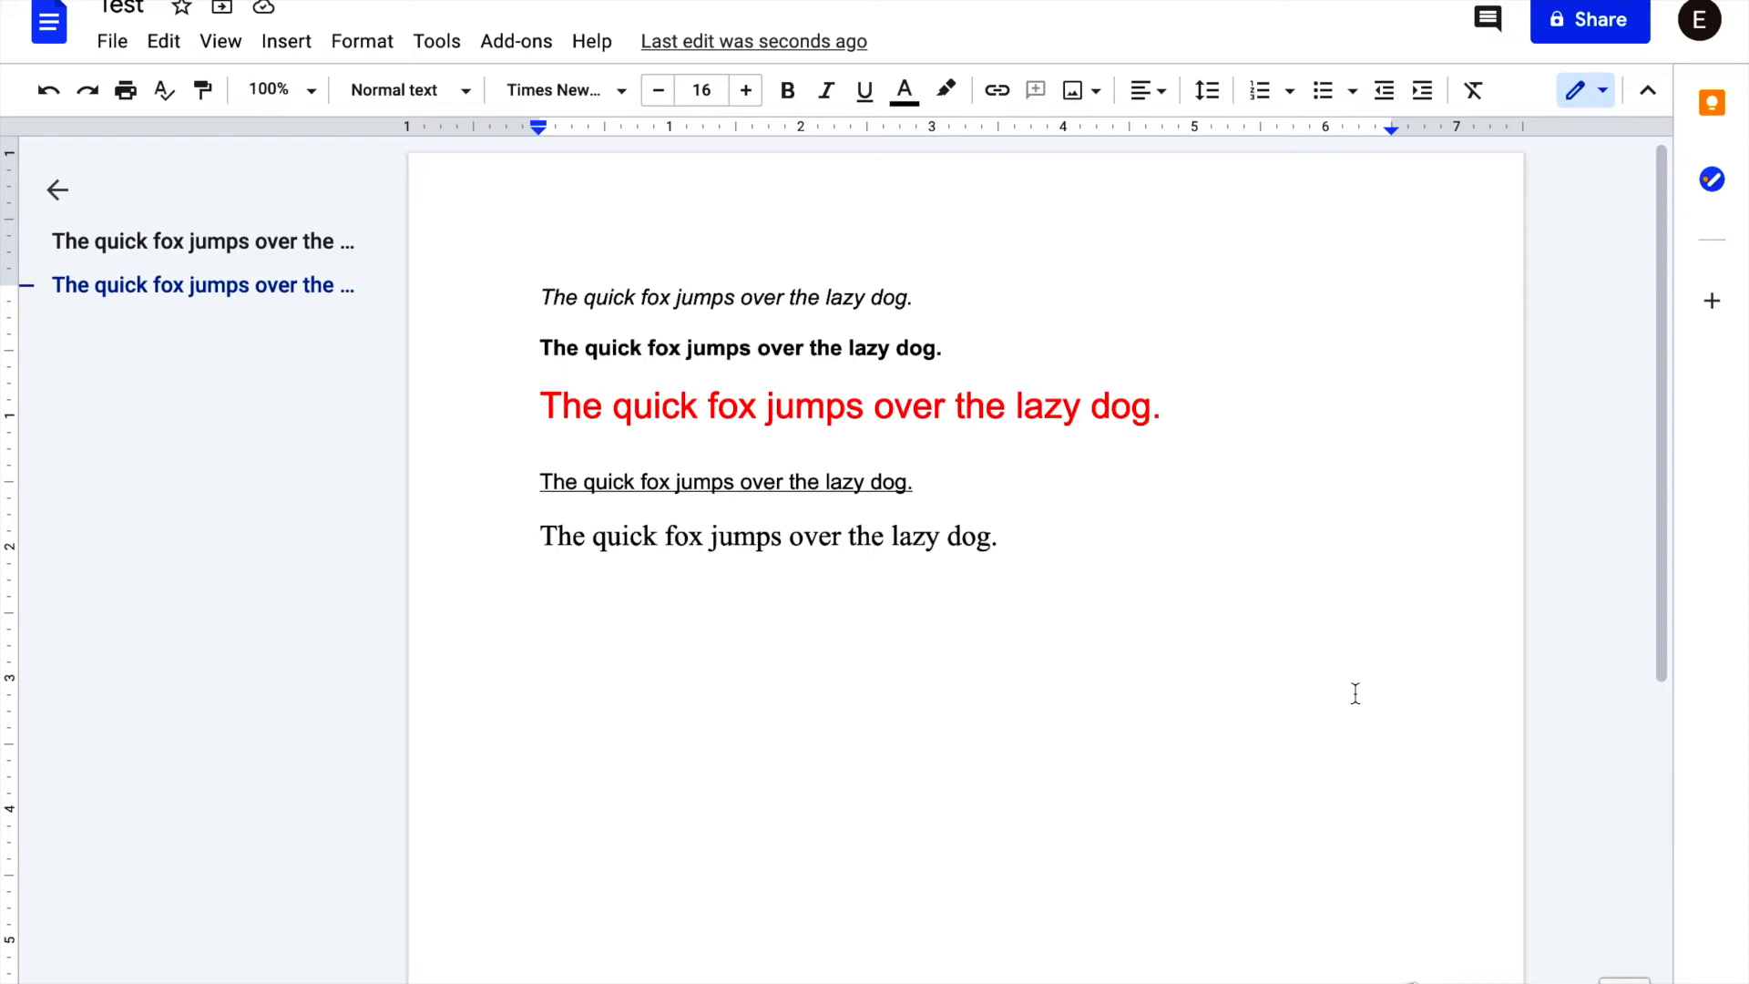
type("Item type")
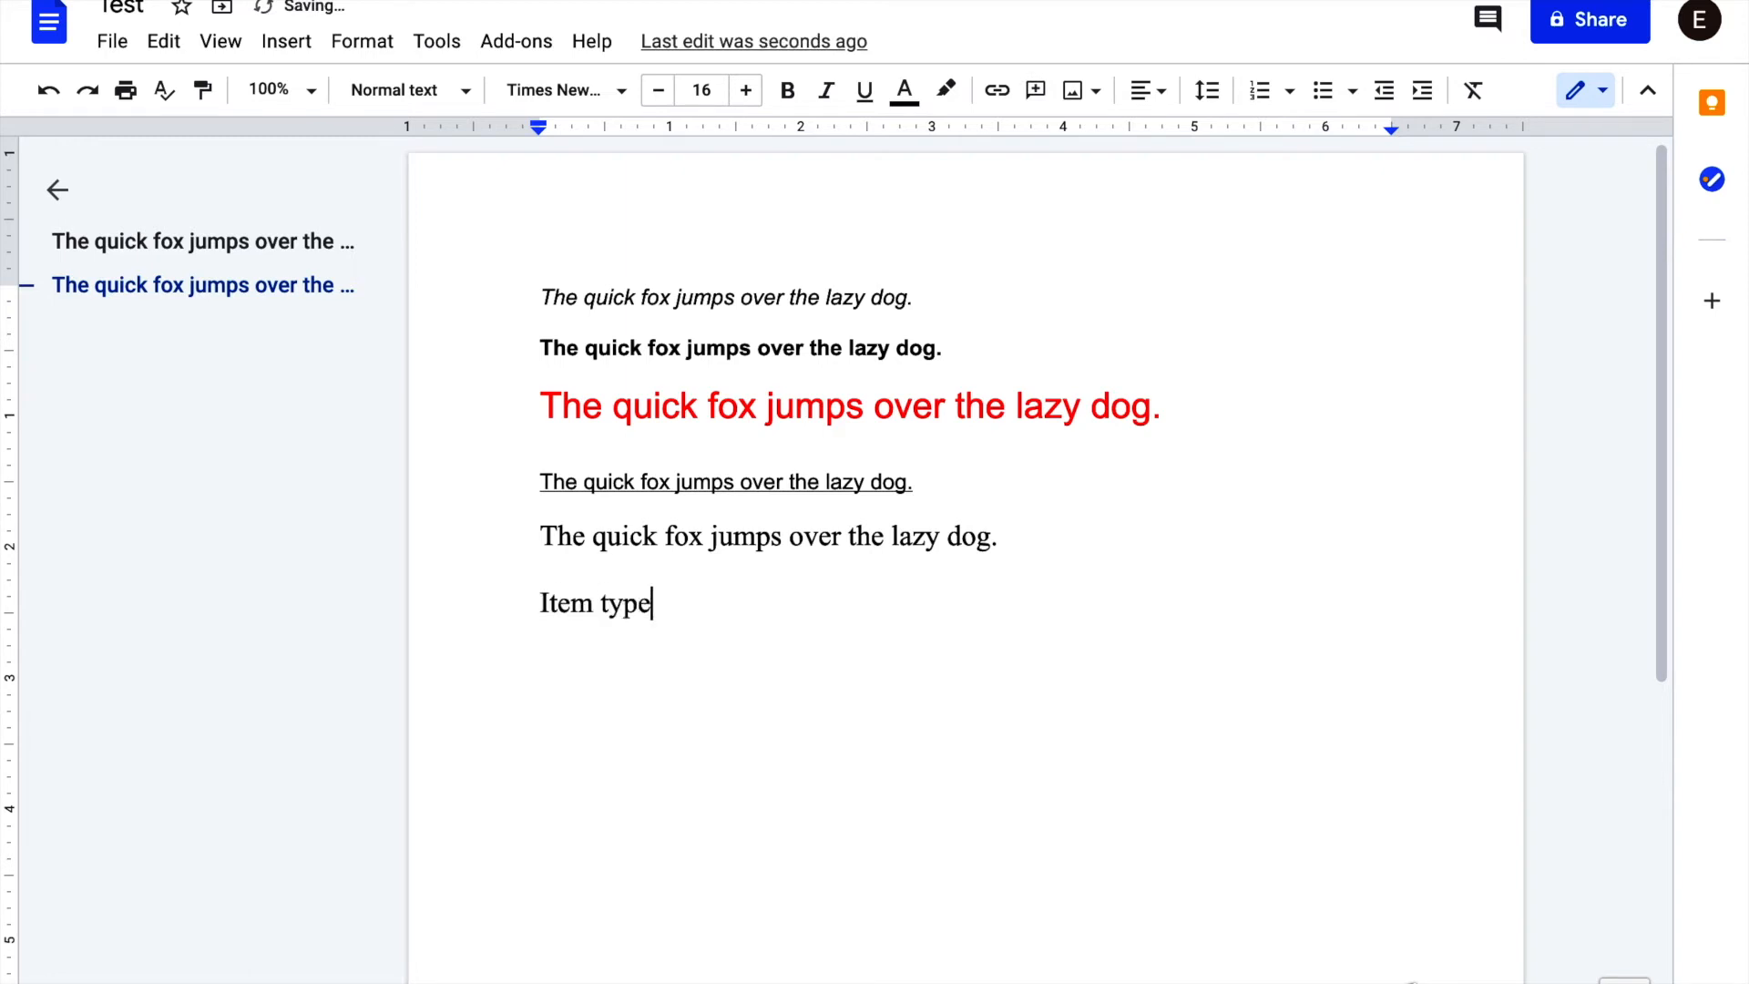
key("Return")
type("I")
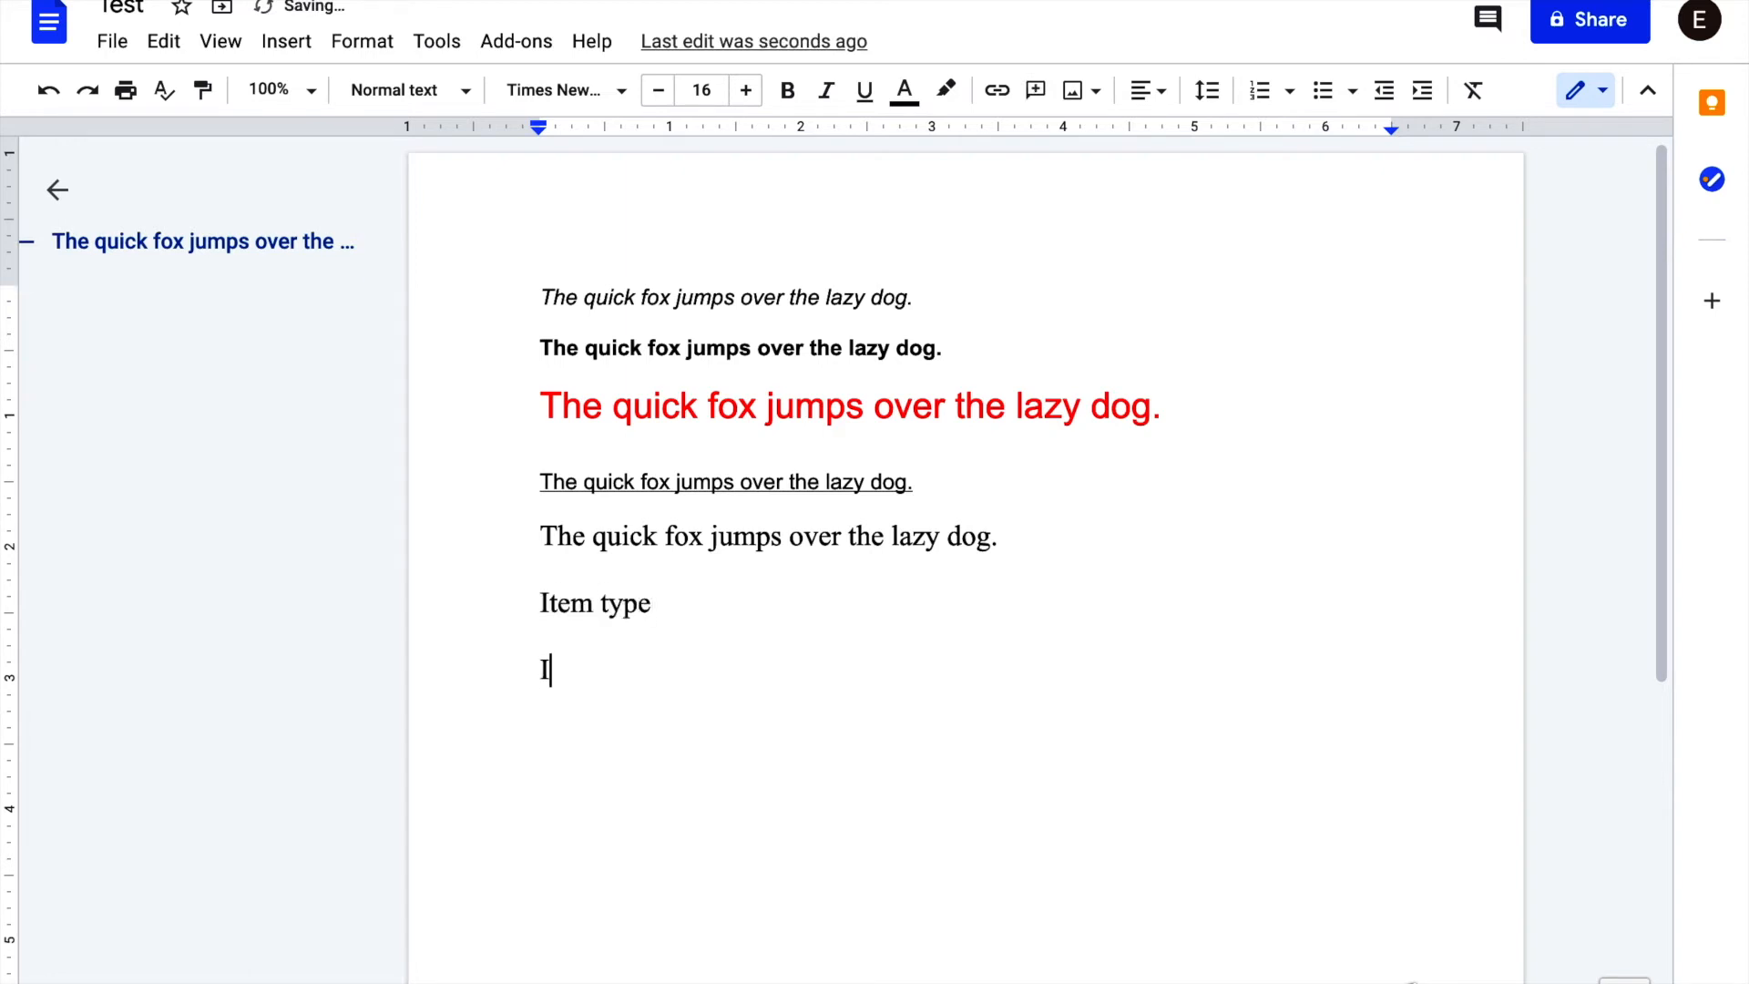
type("tem type")
key("Return")
type("Item type")
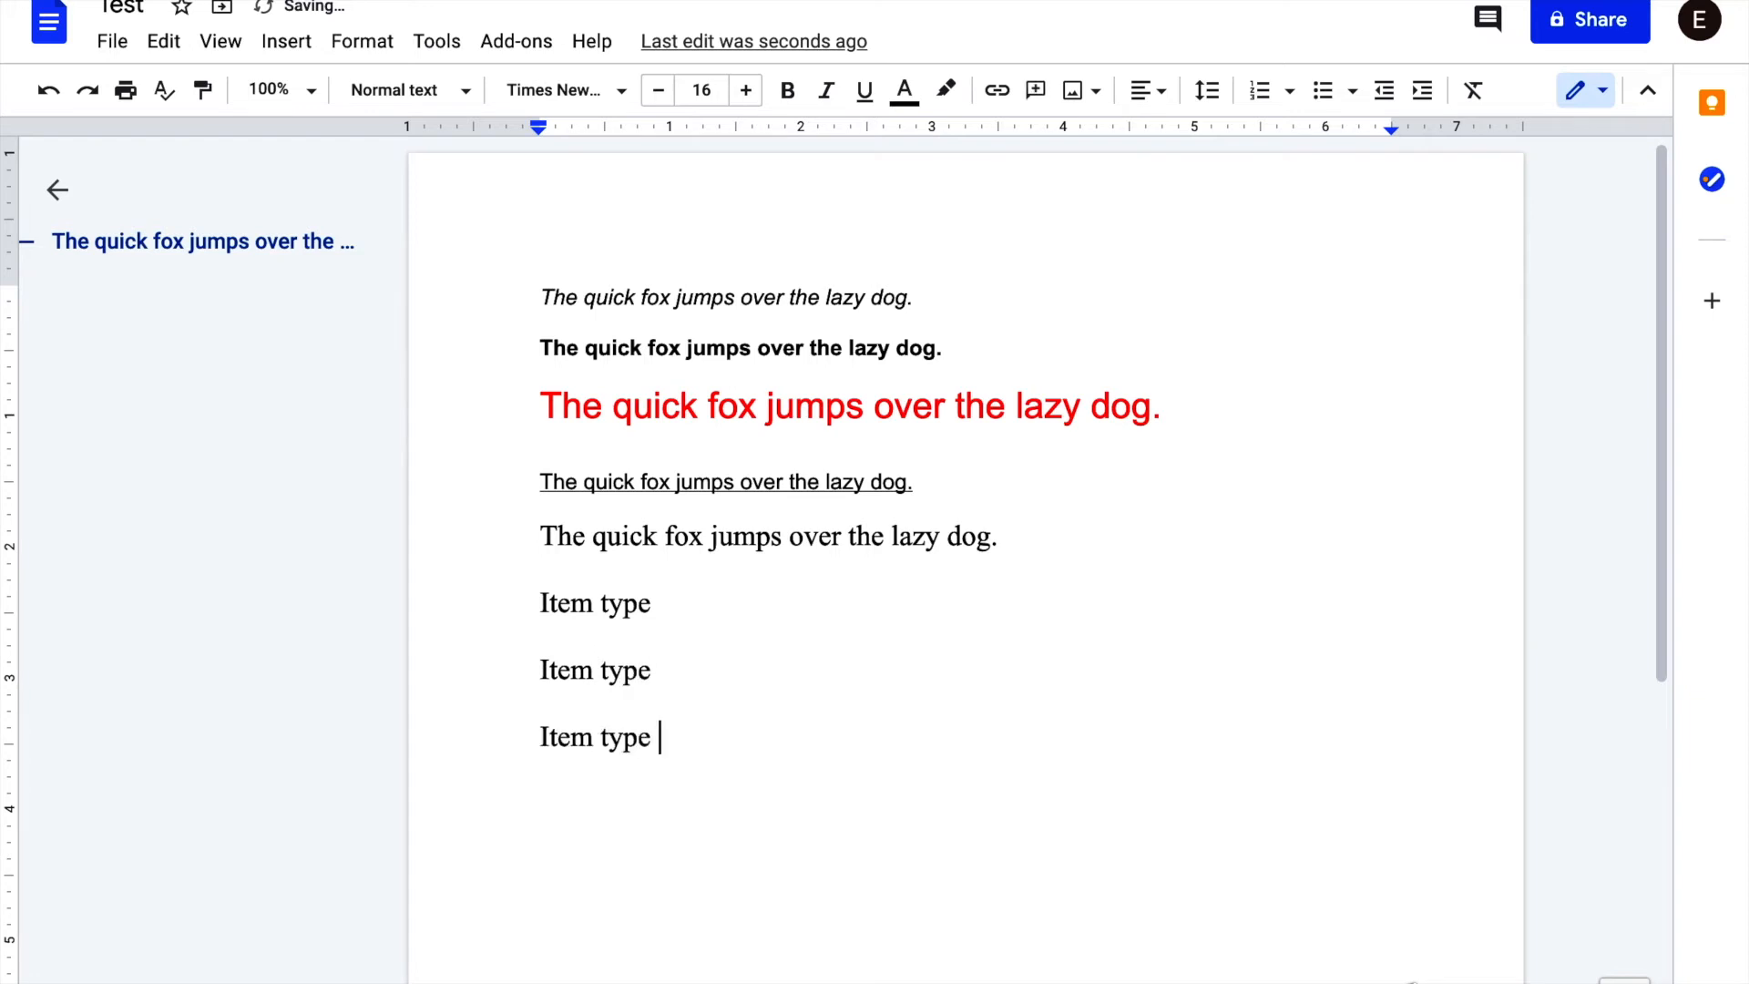
key("BackSpace")
key("Return")
type("Item type")
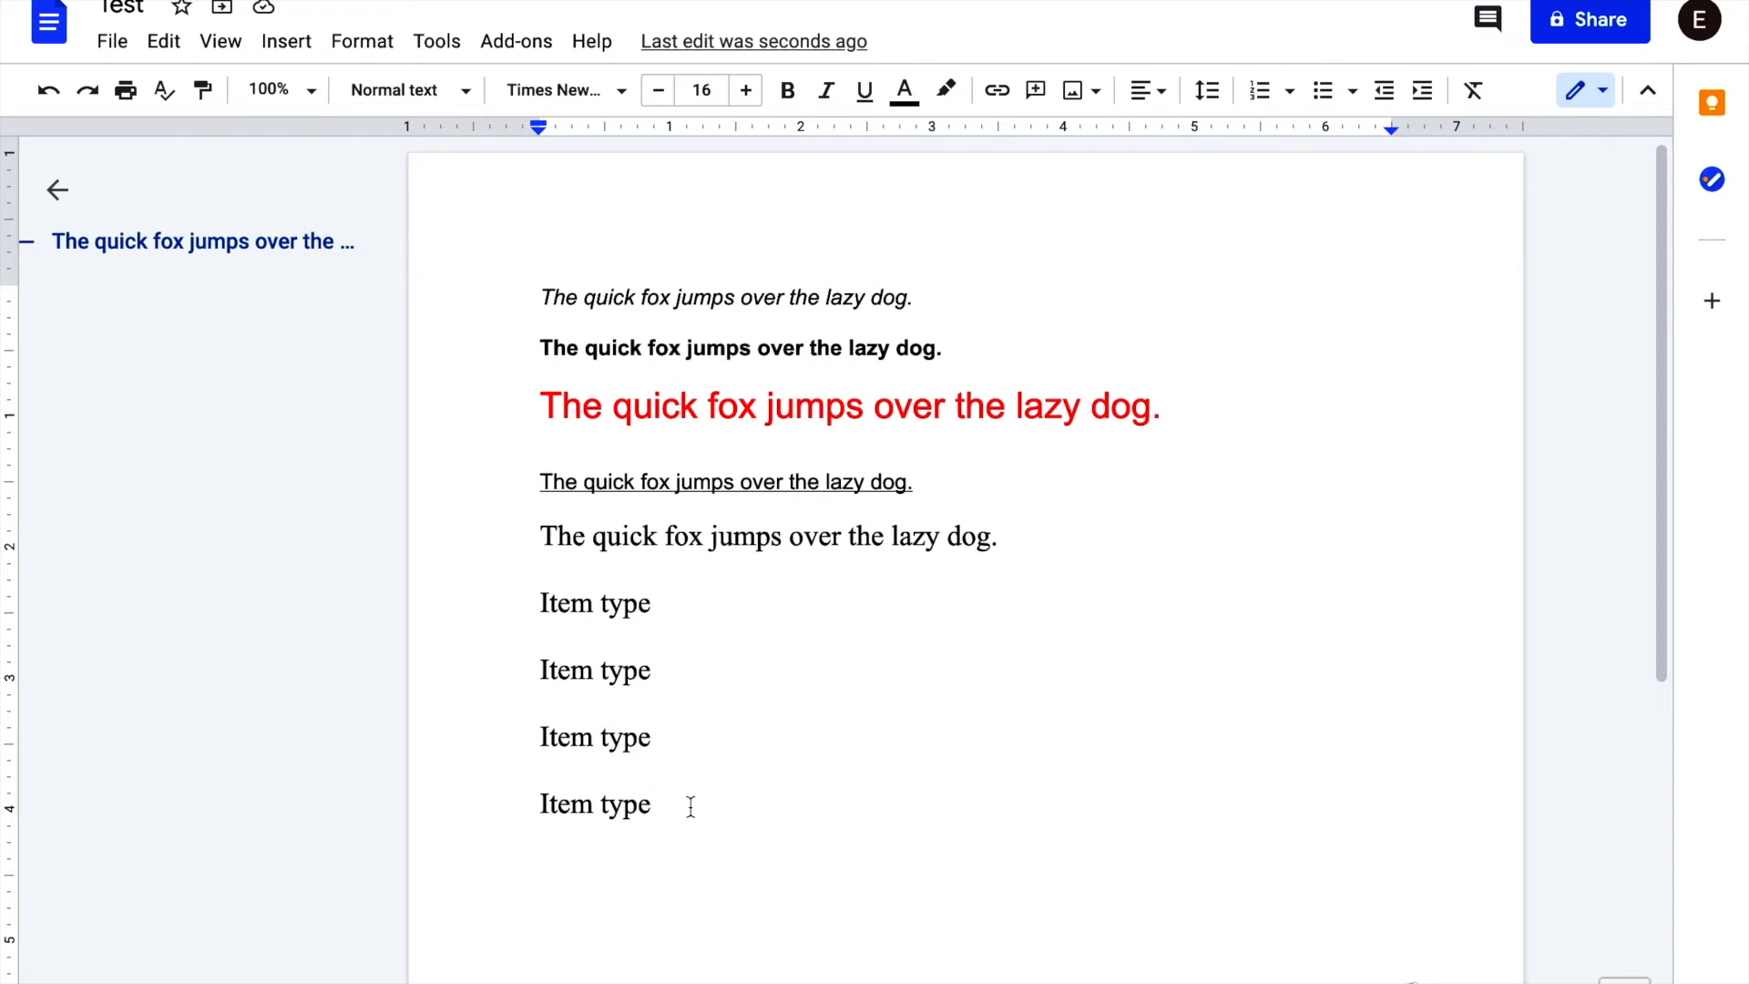
- Turn the four "Item type" lines into a numbered list and insert another "Item type" entry after the first
left_click_drag(652, 802, 538, 598)
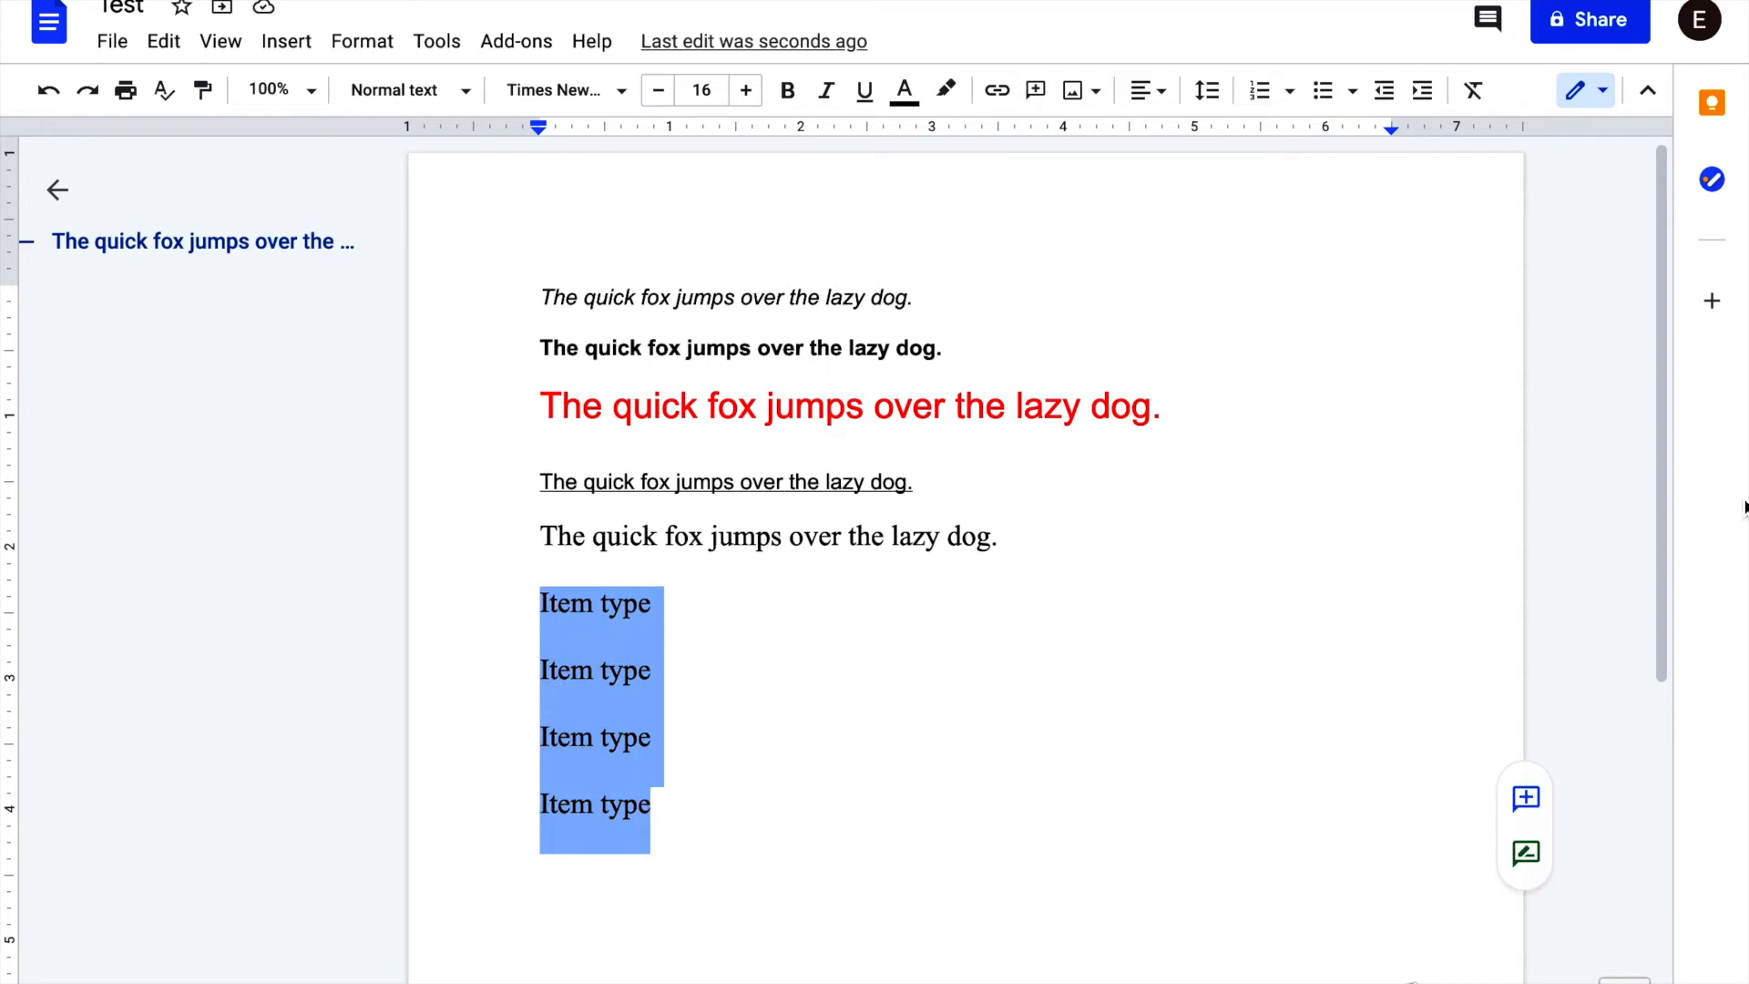
left_click(1257, 92)
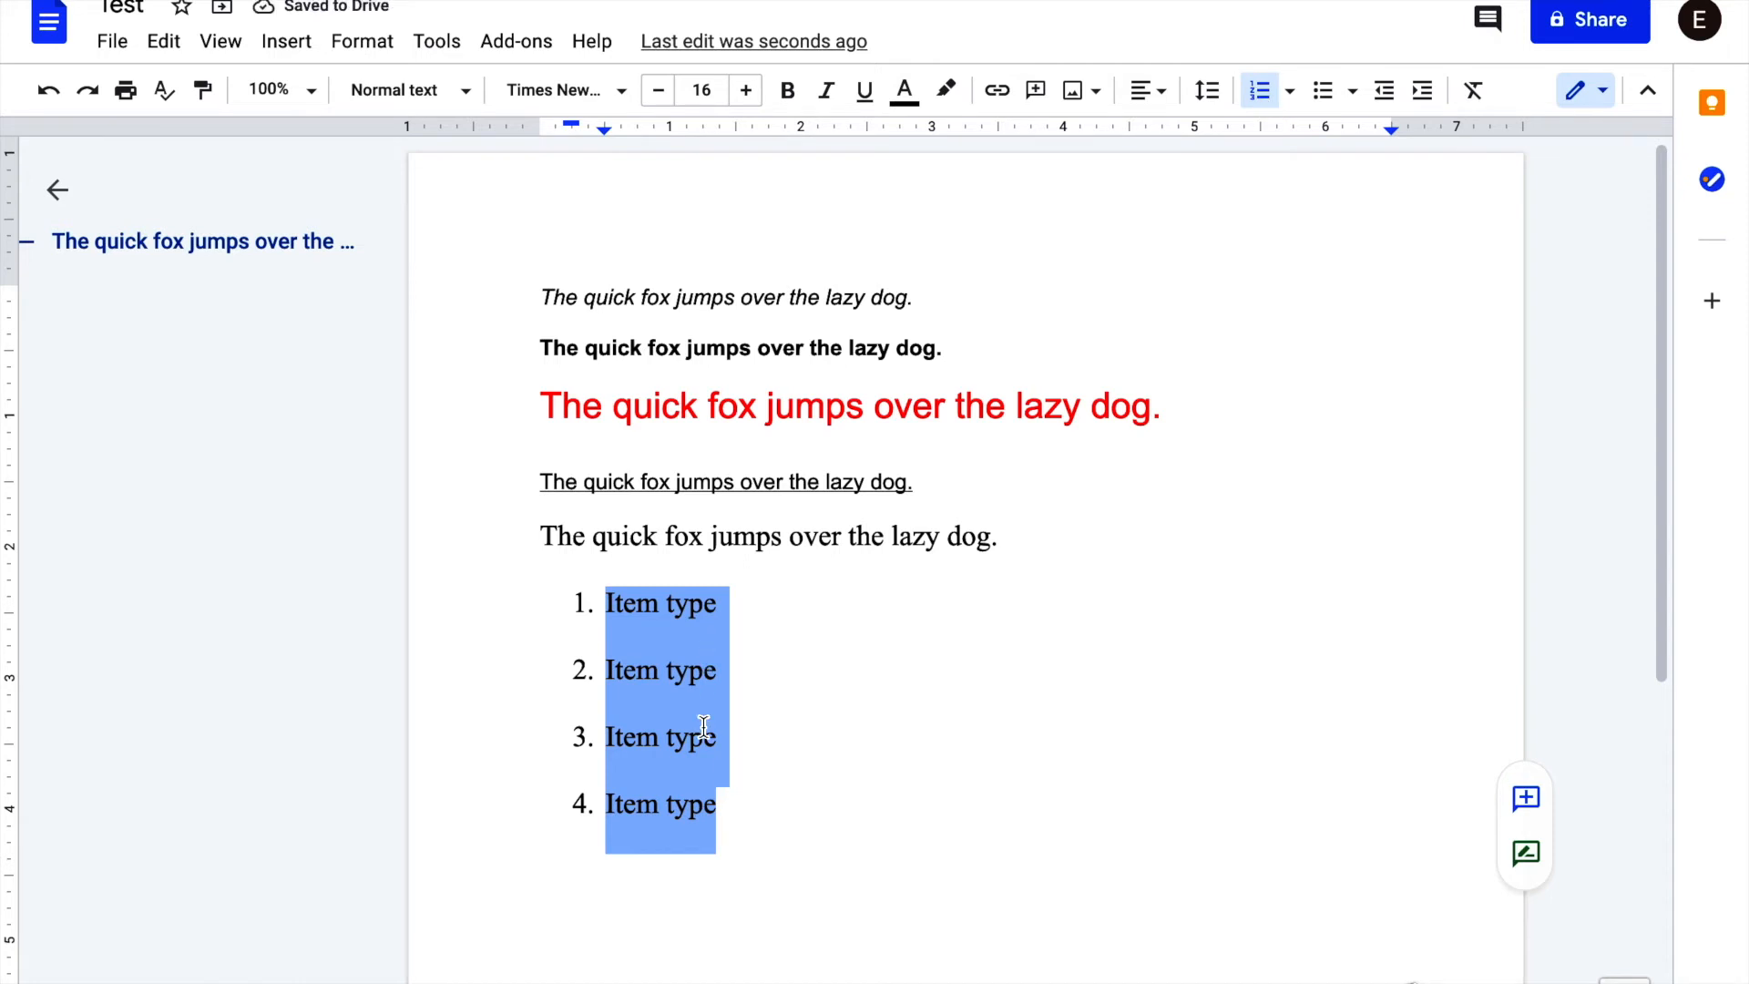
left_click(708, 670)
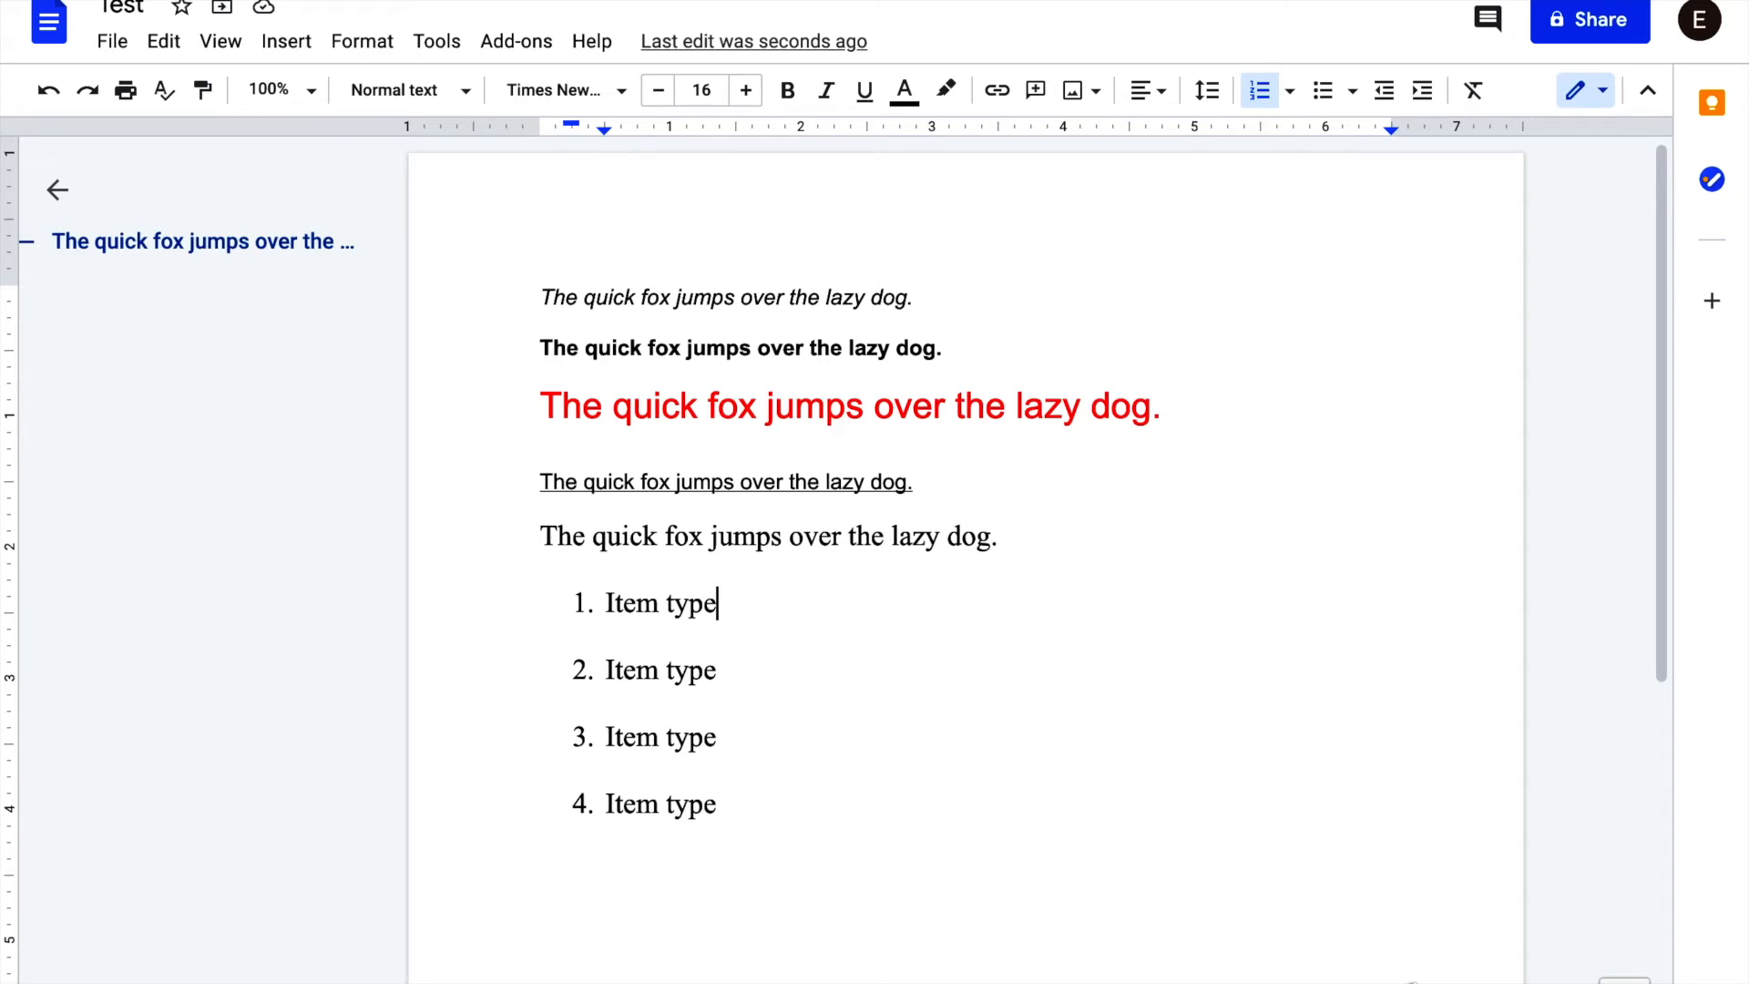
key("Return")
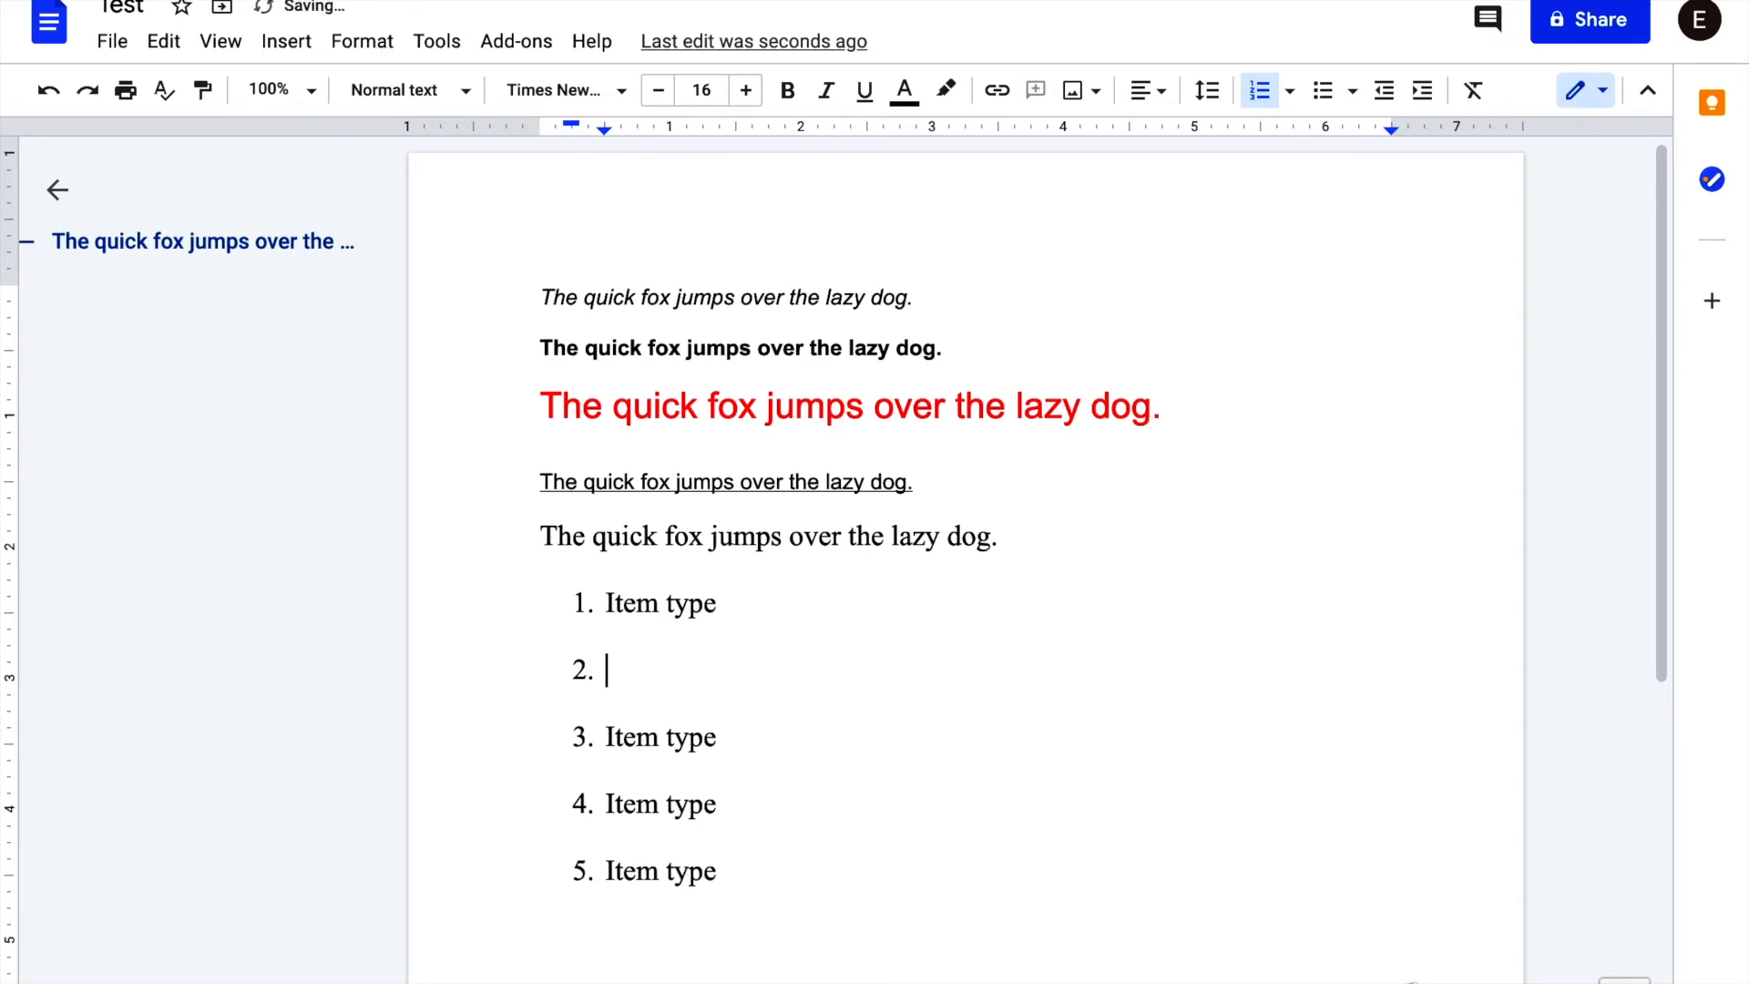
type("Item type")
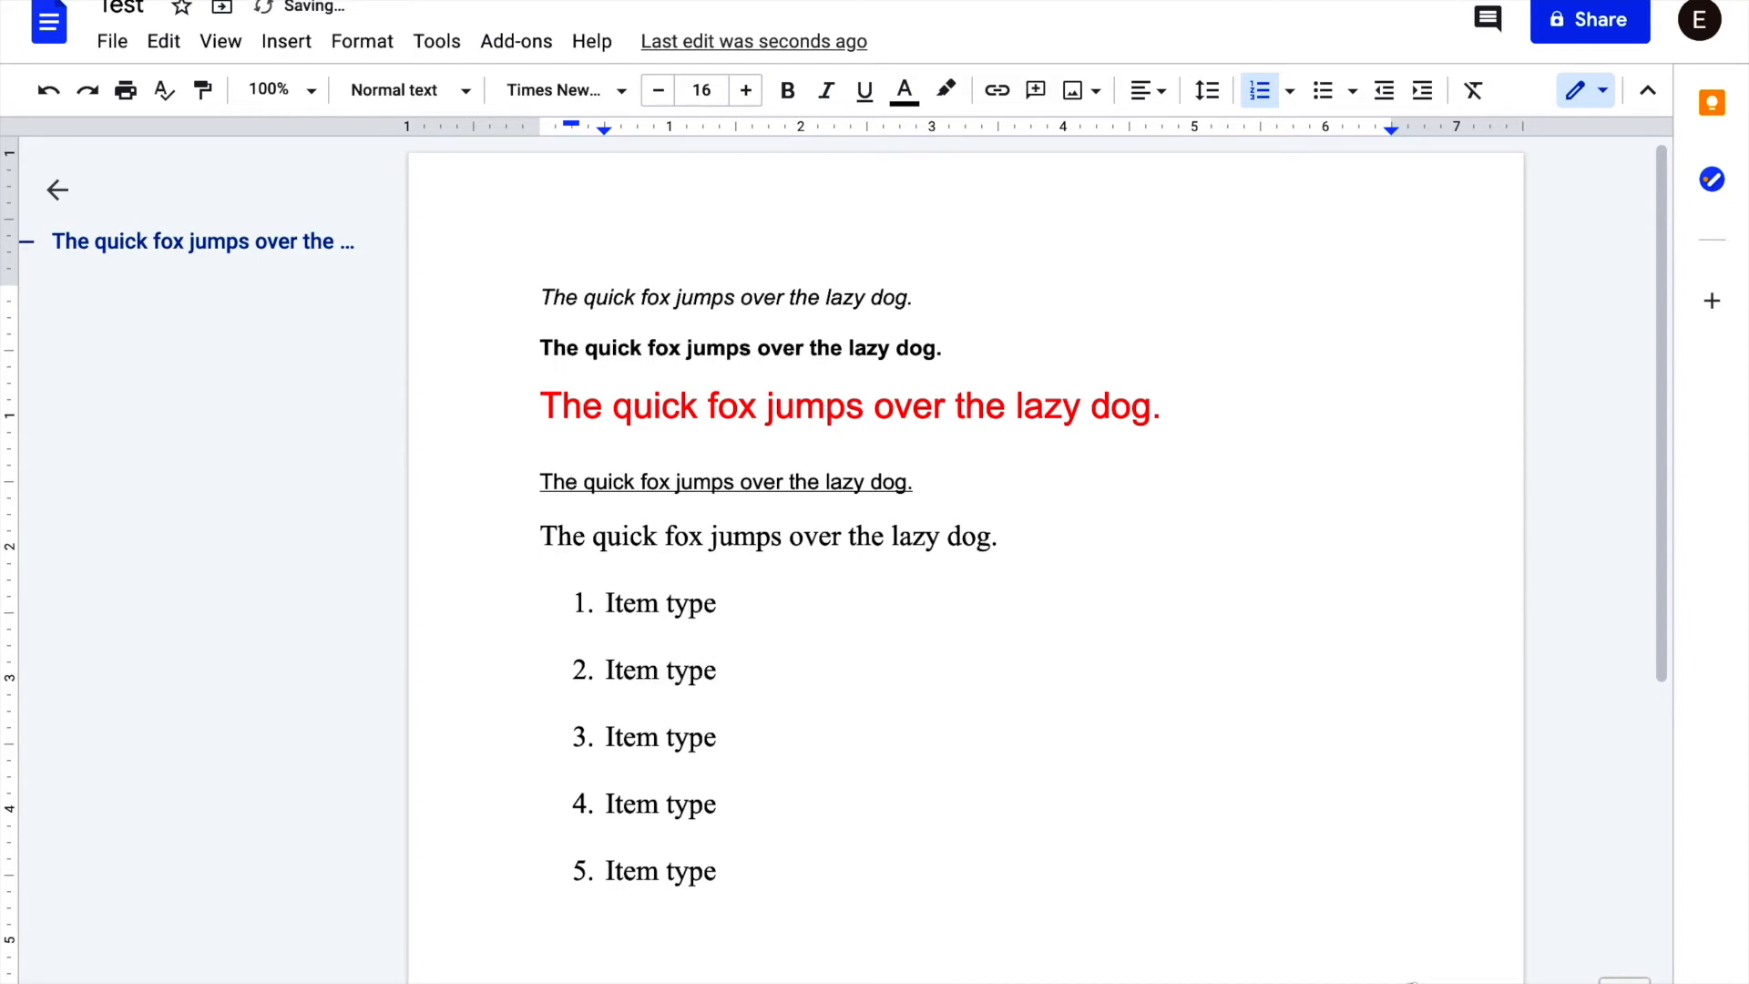
- Remove the numbering from all five "Item type" entries and make them a bulleted list instead
left_click(815, 859)
left_click_drag(762, 871, 606, 606)
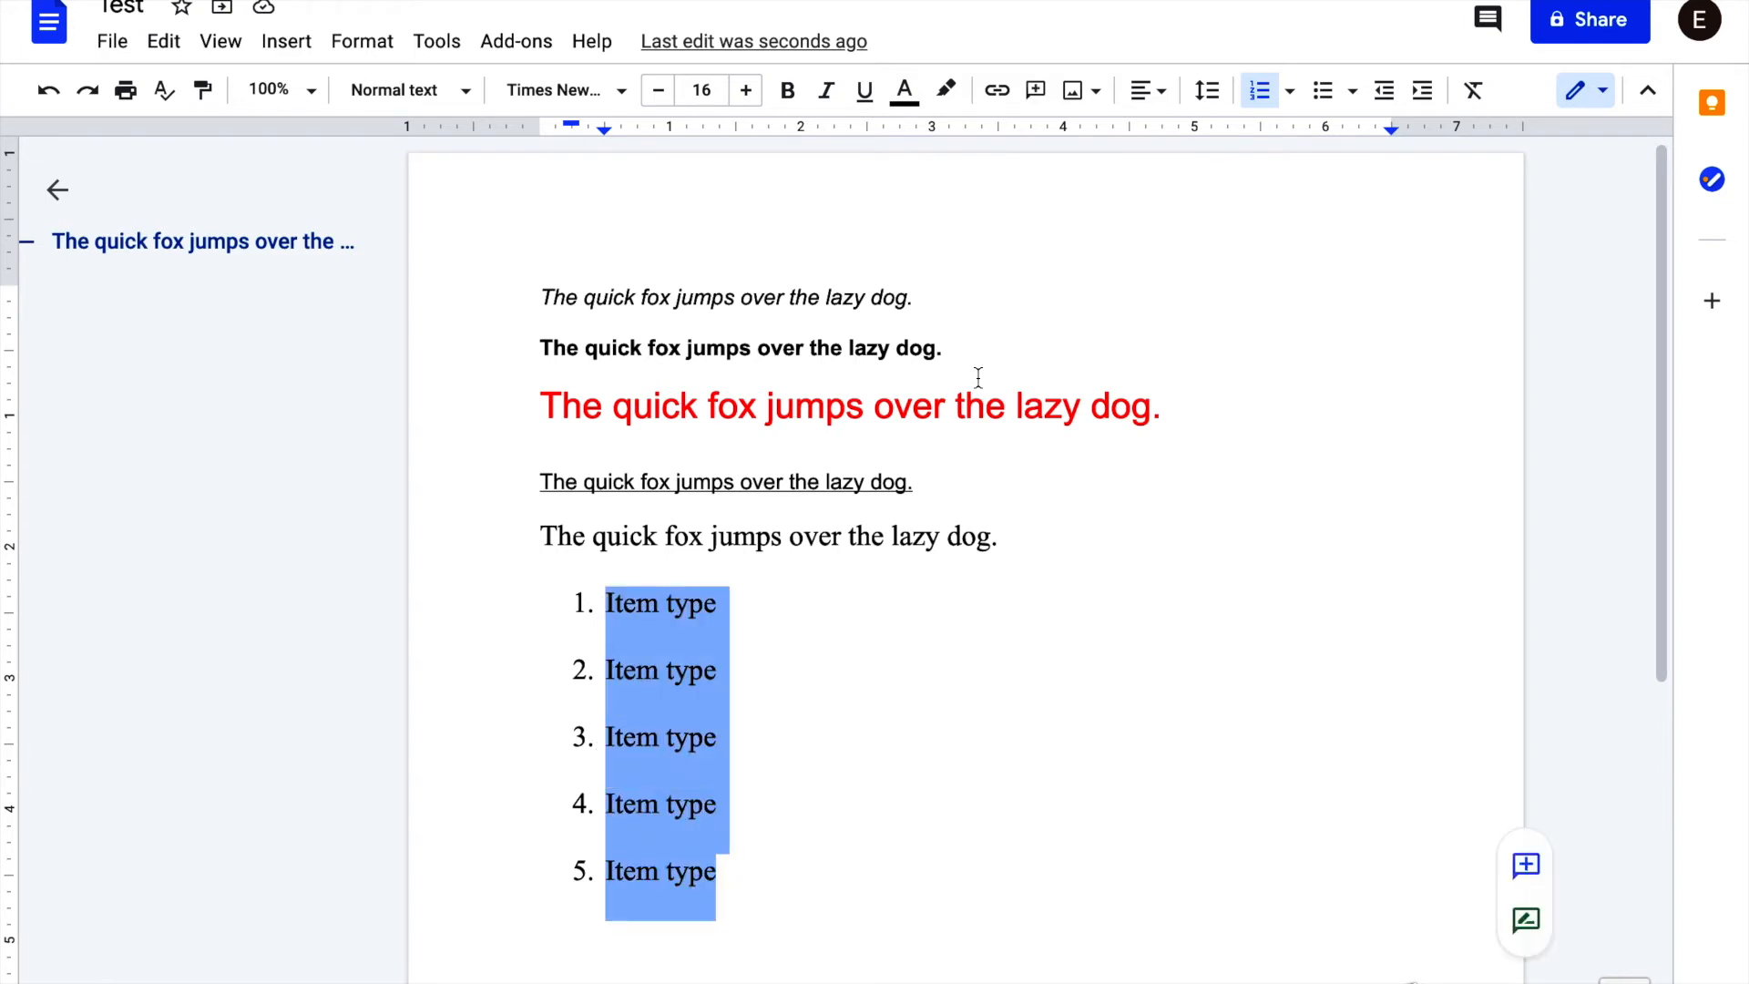
left_click(1257, 92)
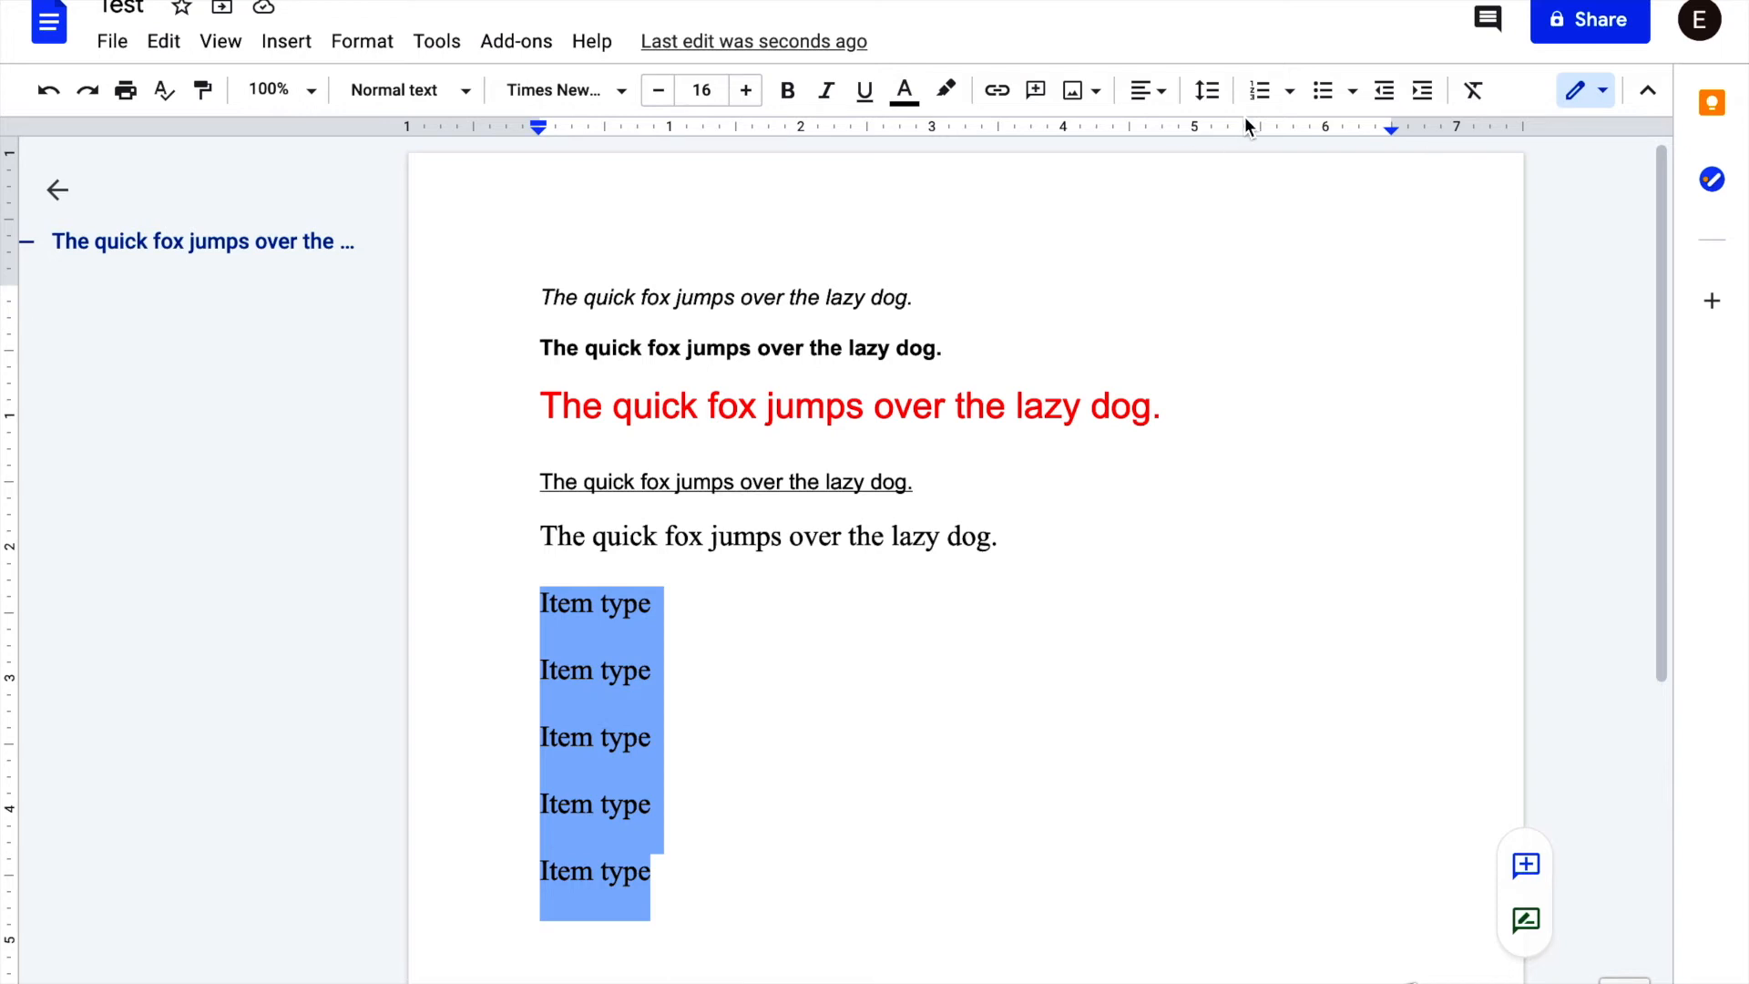
left_click(1330, 93)
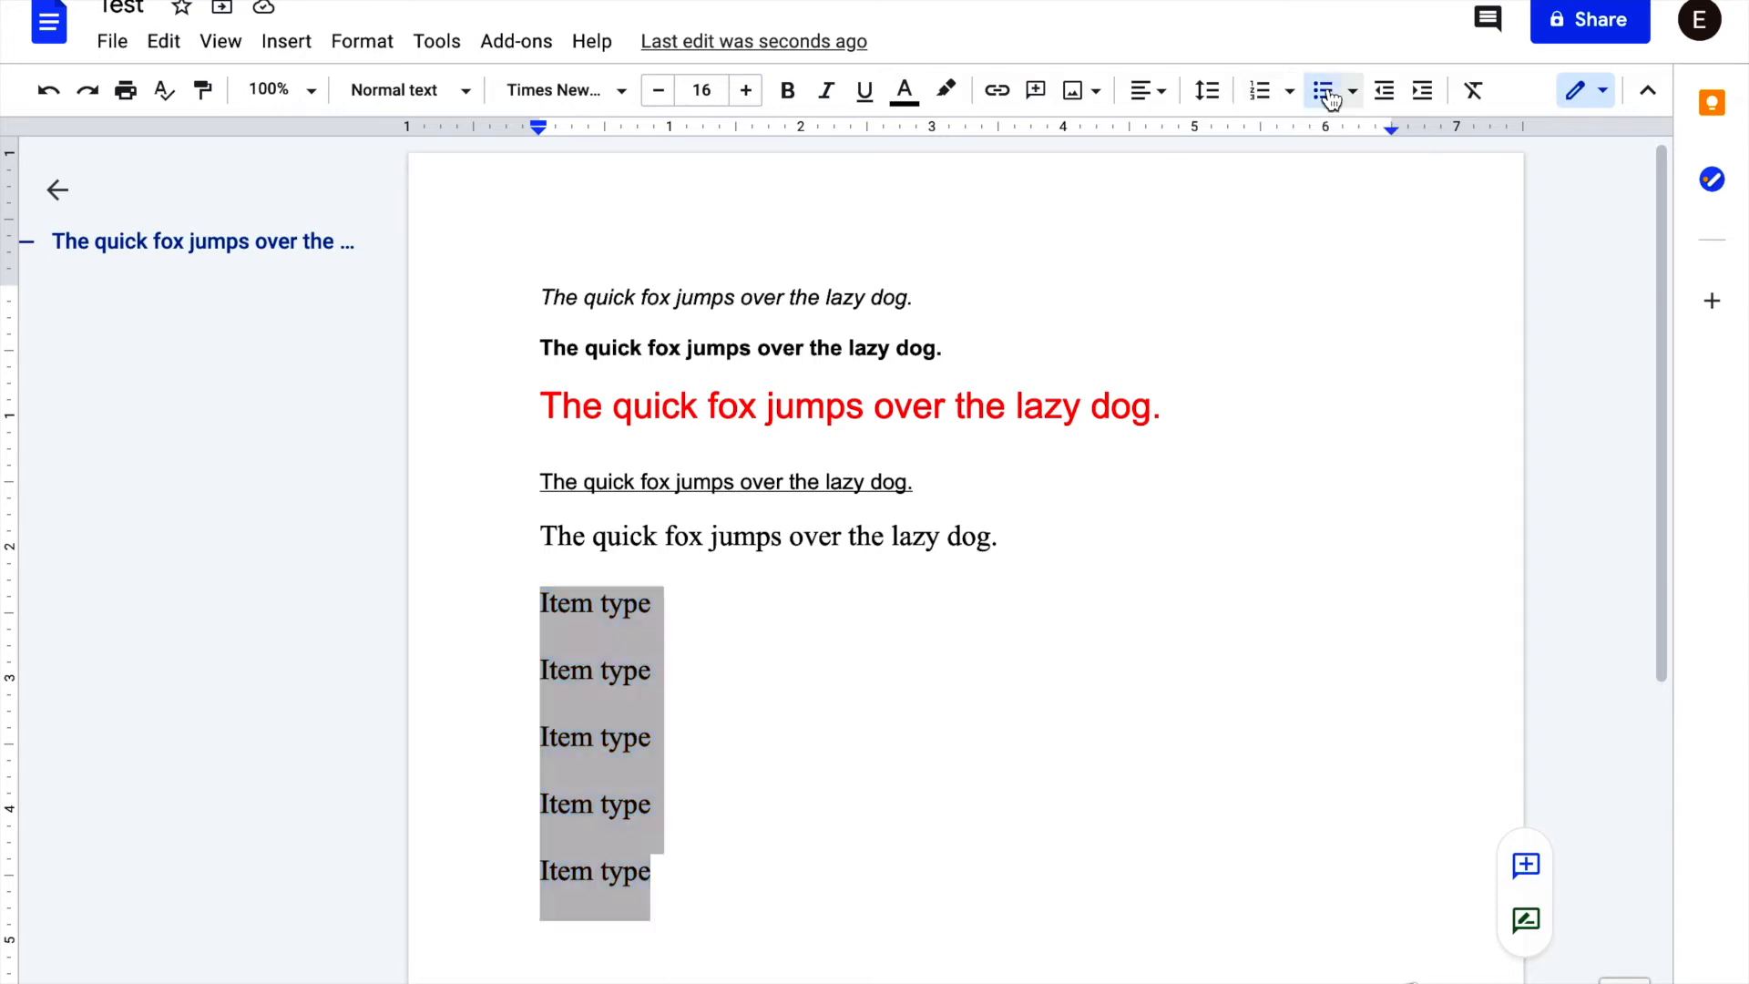
left_click(846, 684)
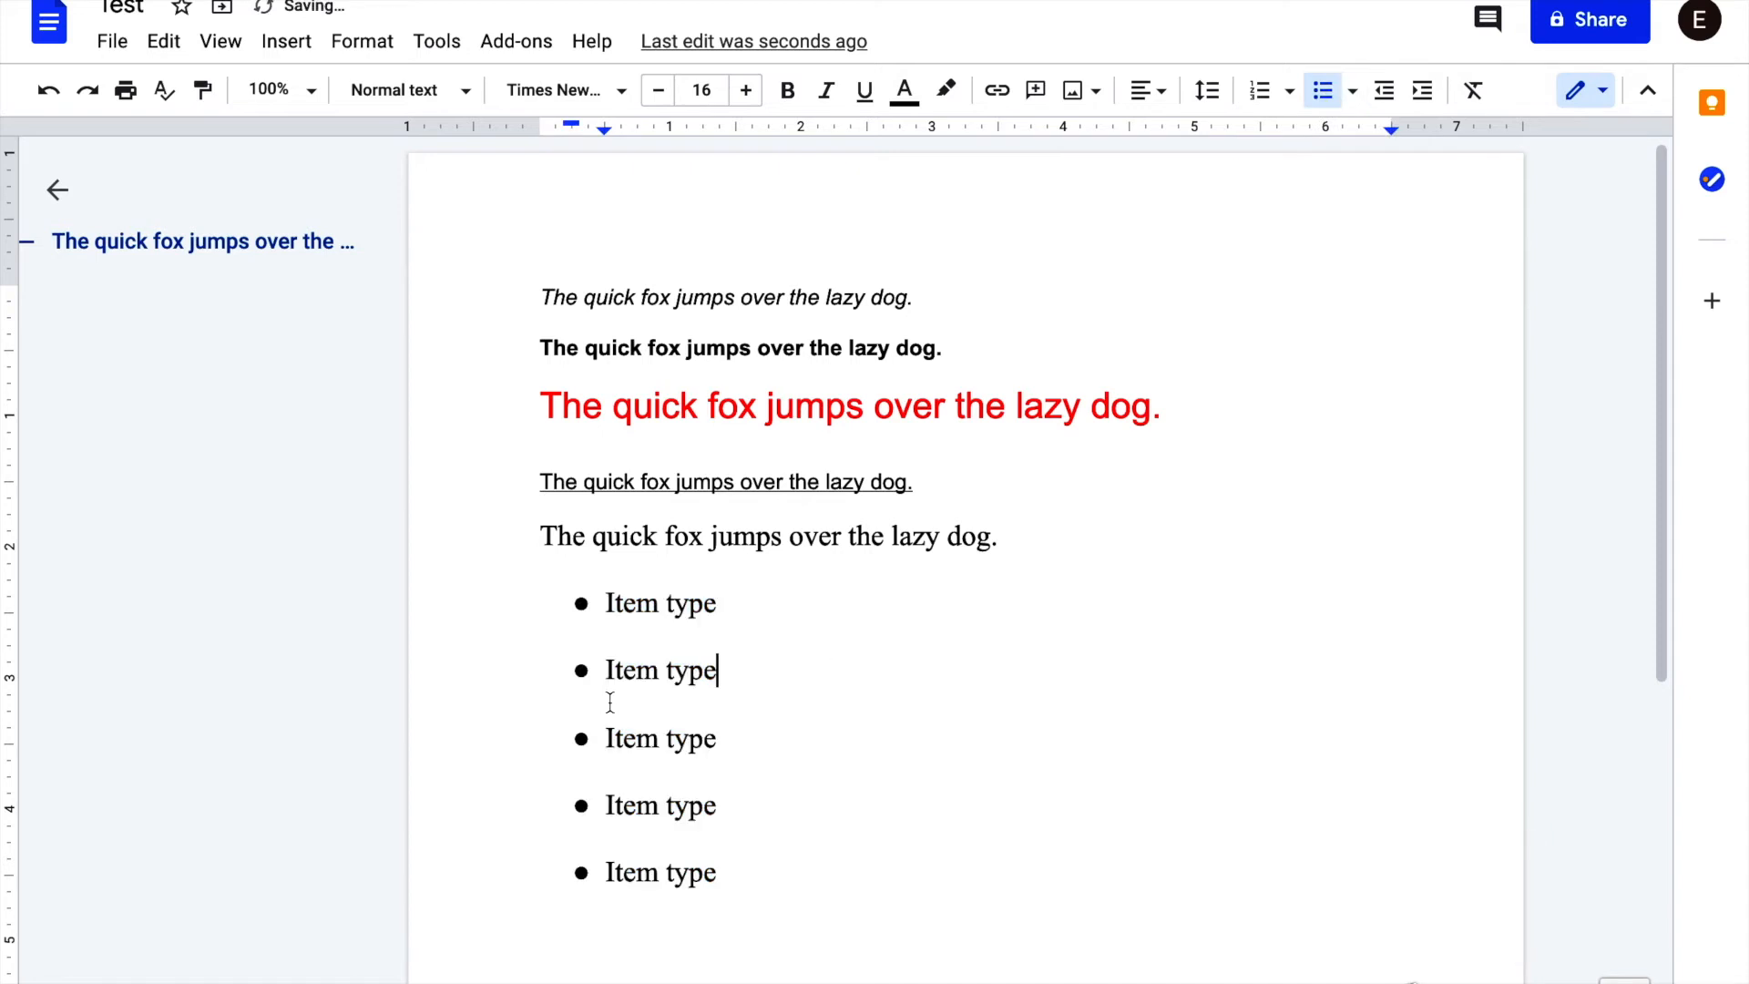
left_click_drag(763, 885, 605, 603)
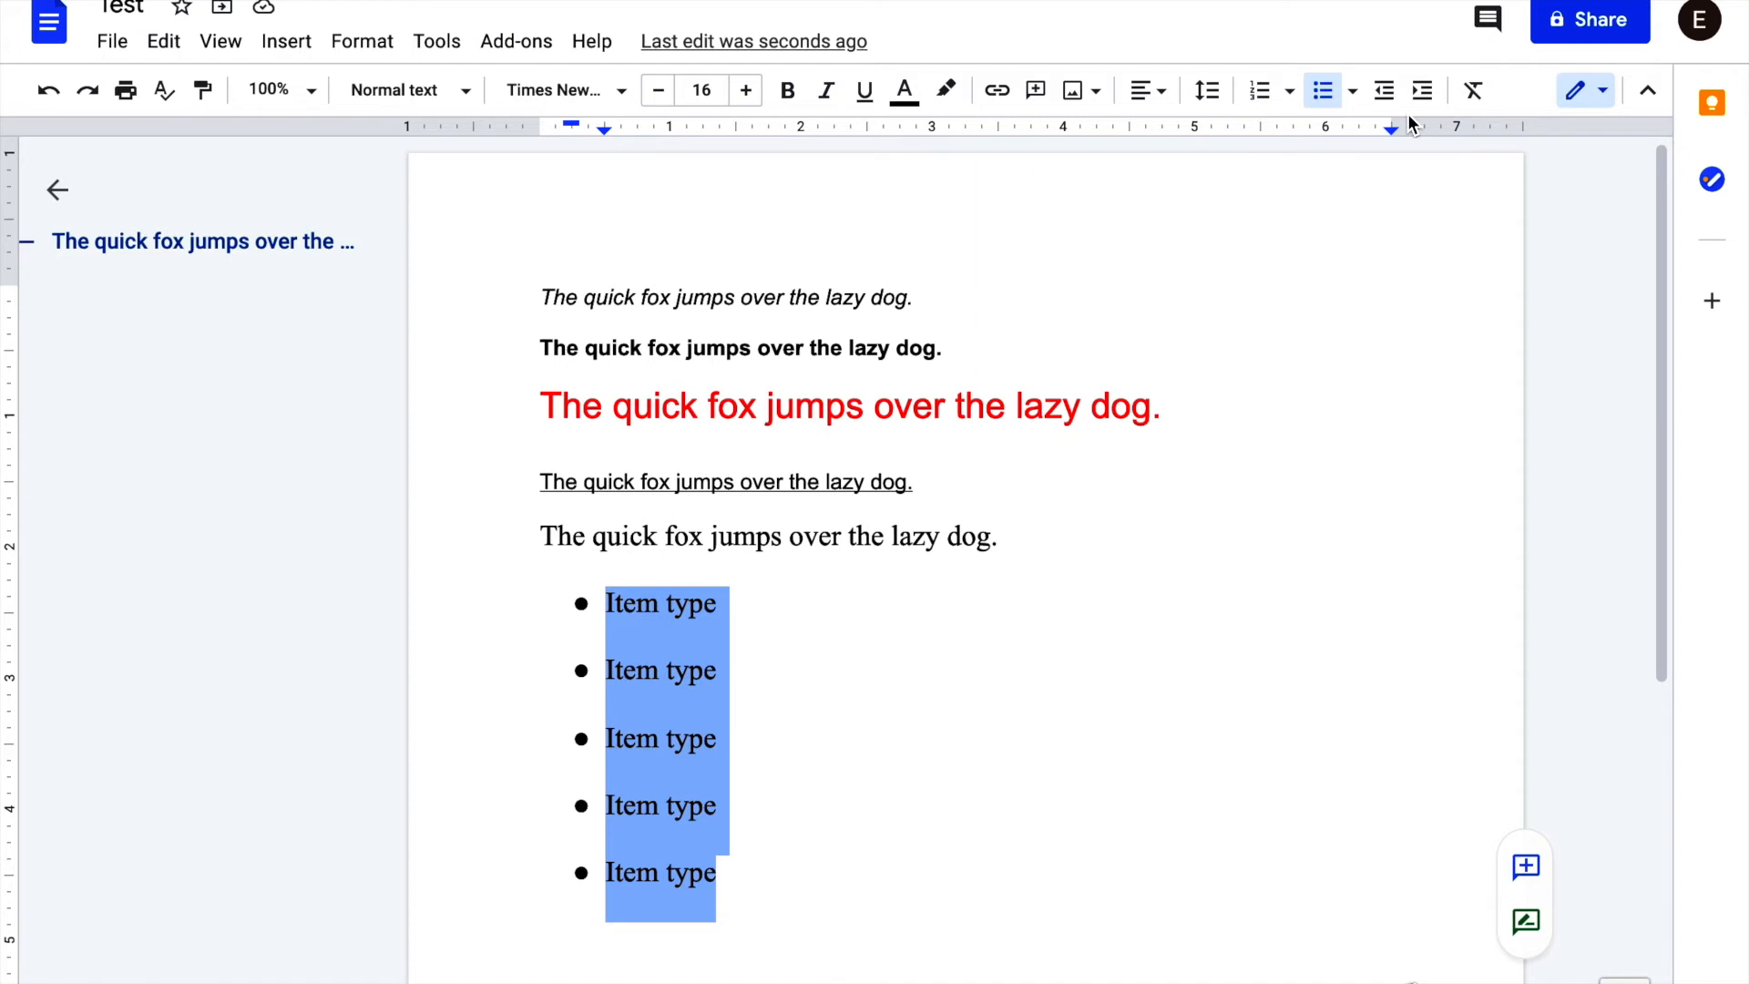
left_click(1352, 91)
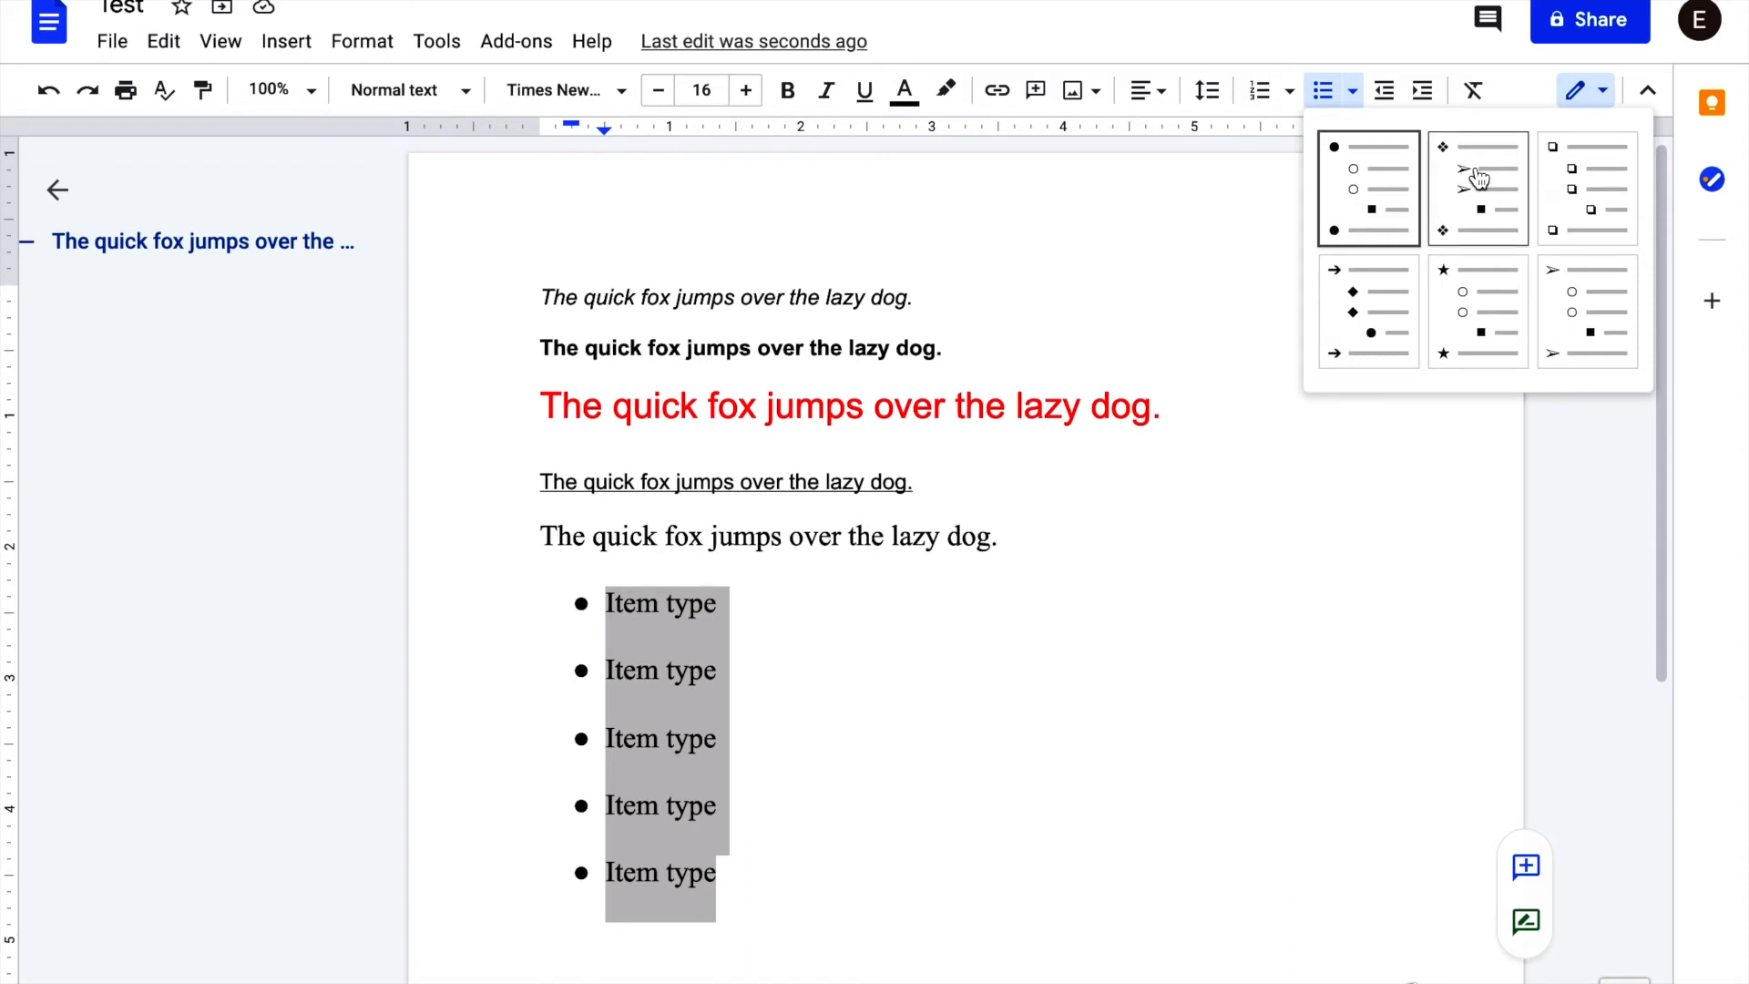
key("Escape")
- Indent the second bullet by one level and add a further indented bullet reading "List" beneath it
left_click(697, 695)
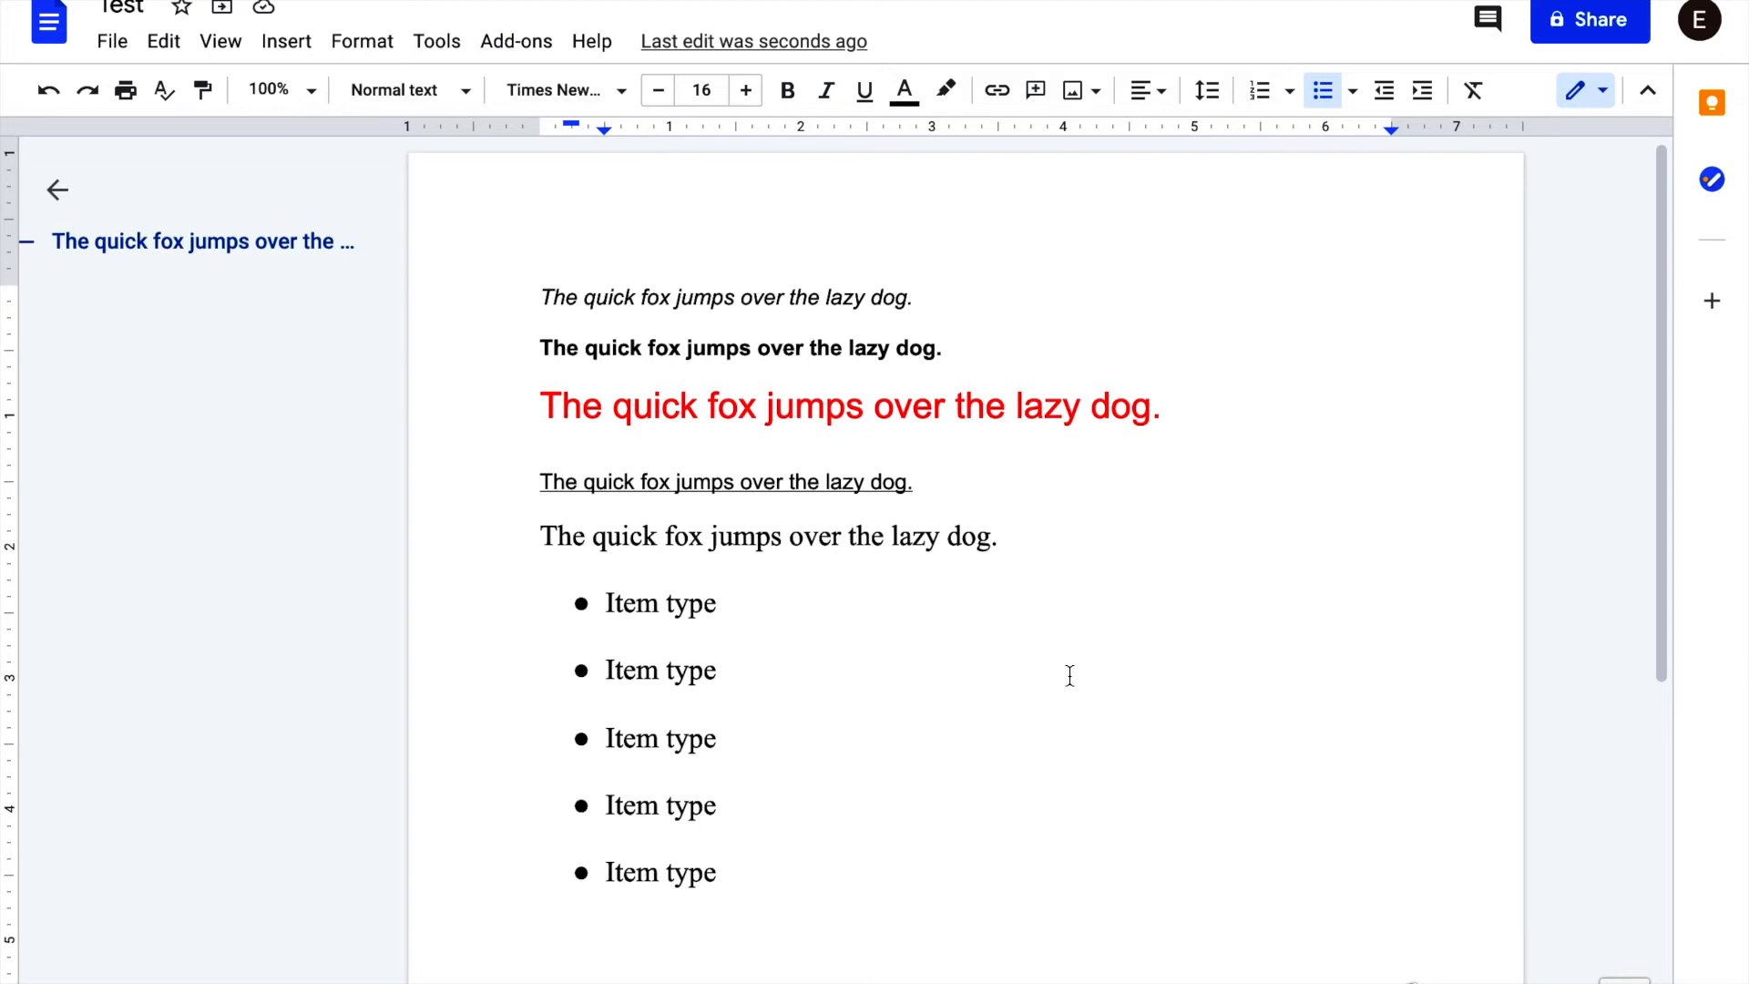
key("Tab")
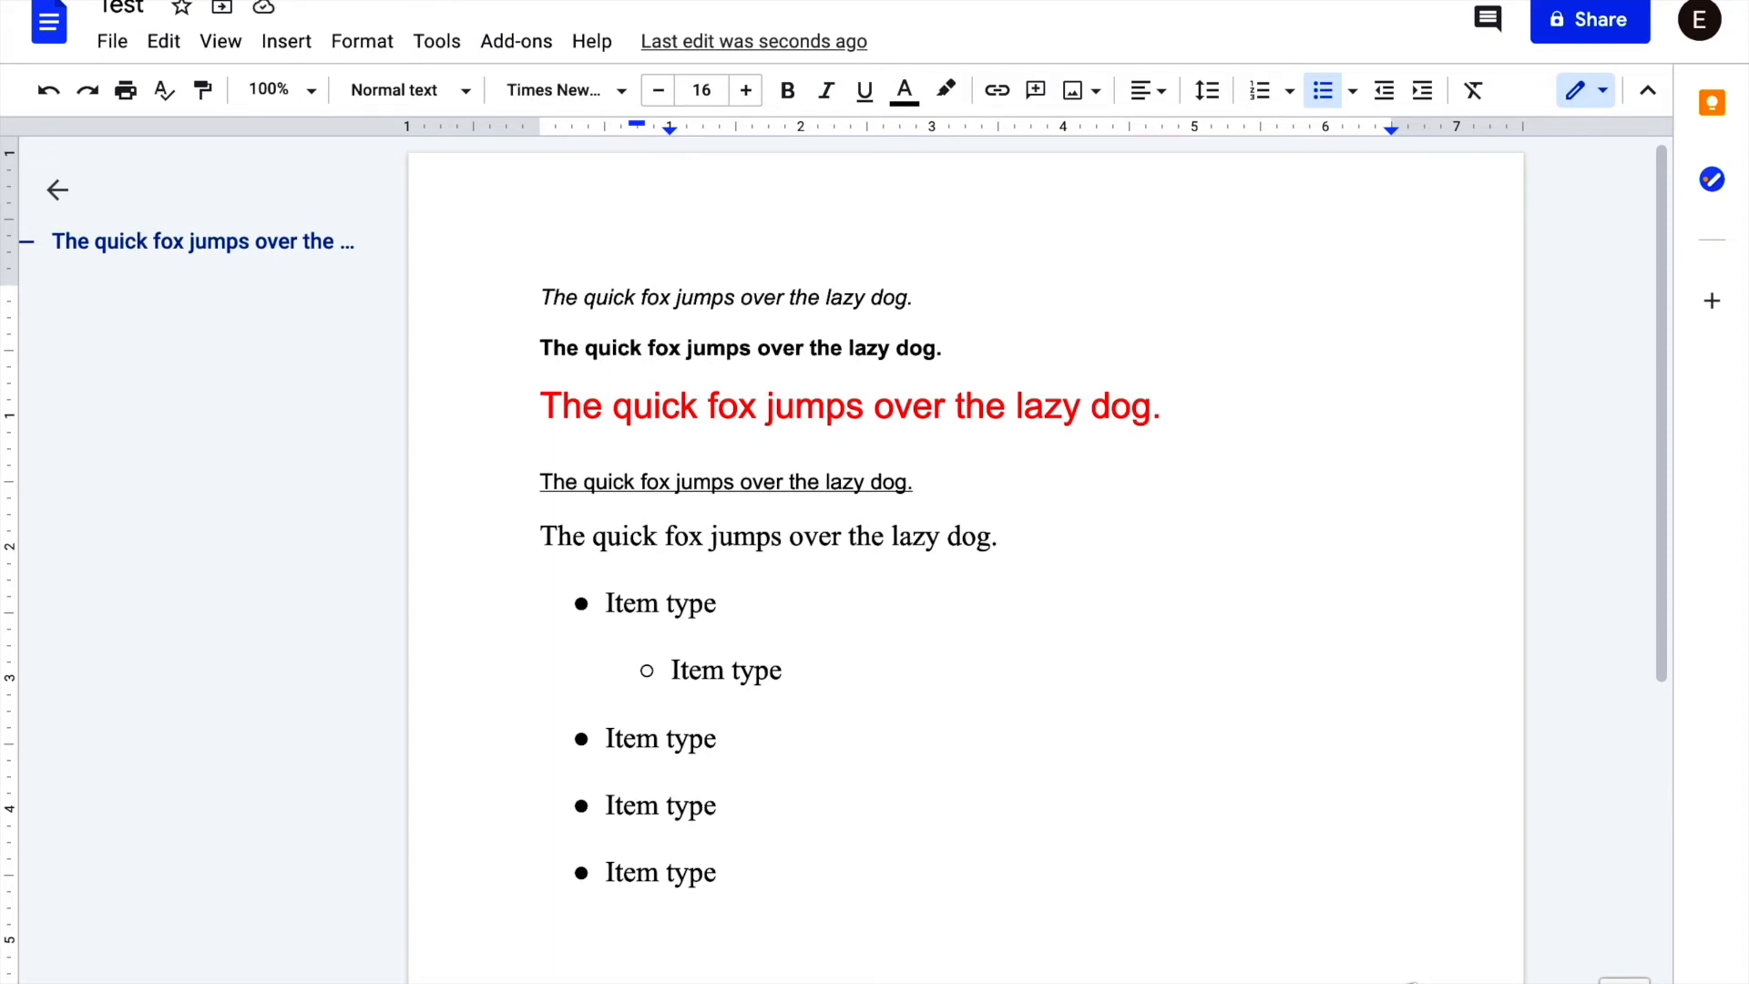
scroll(1066, 687, "down", 3)
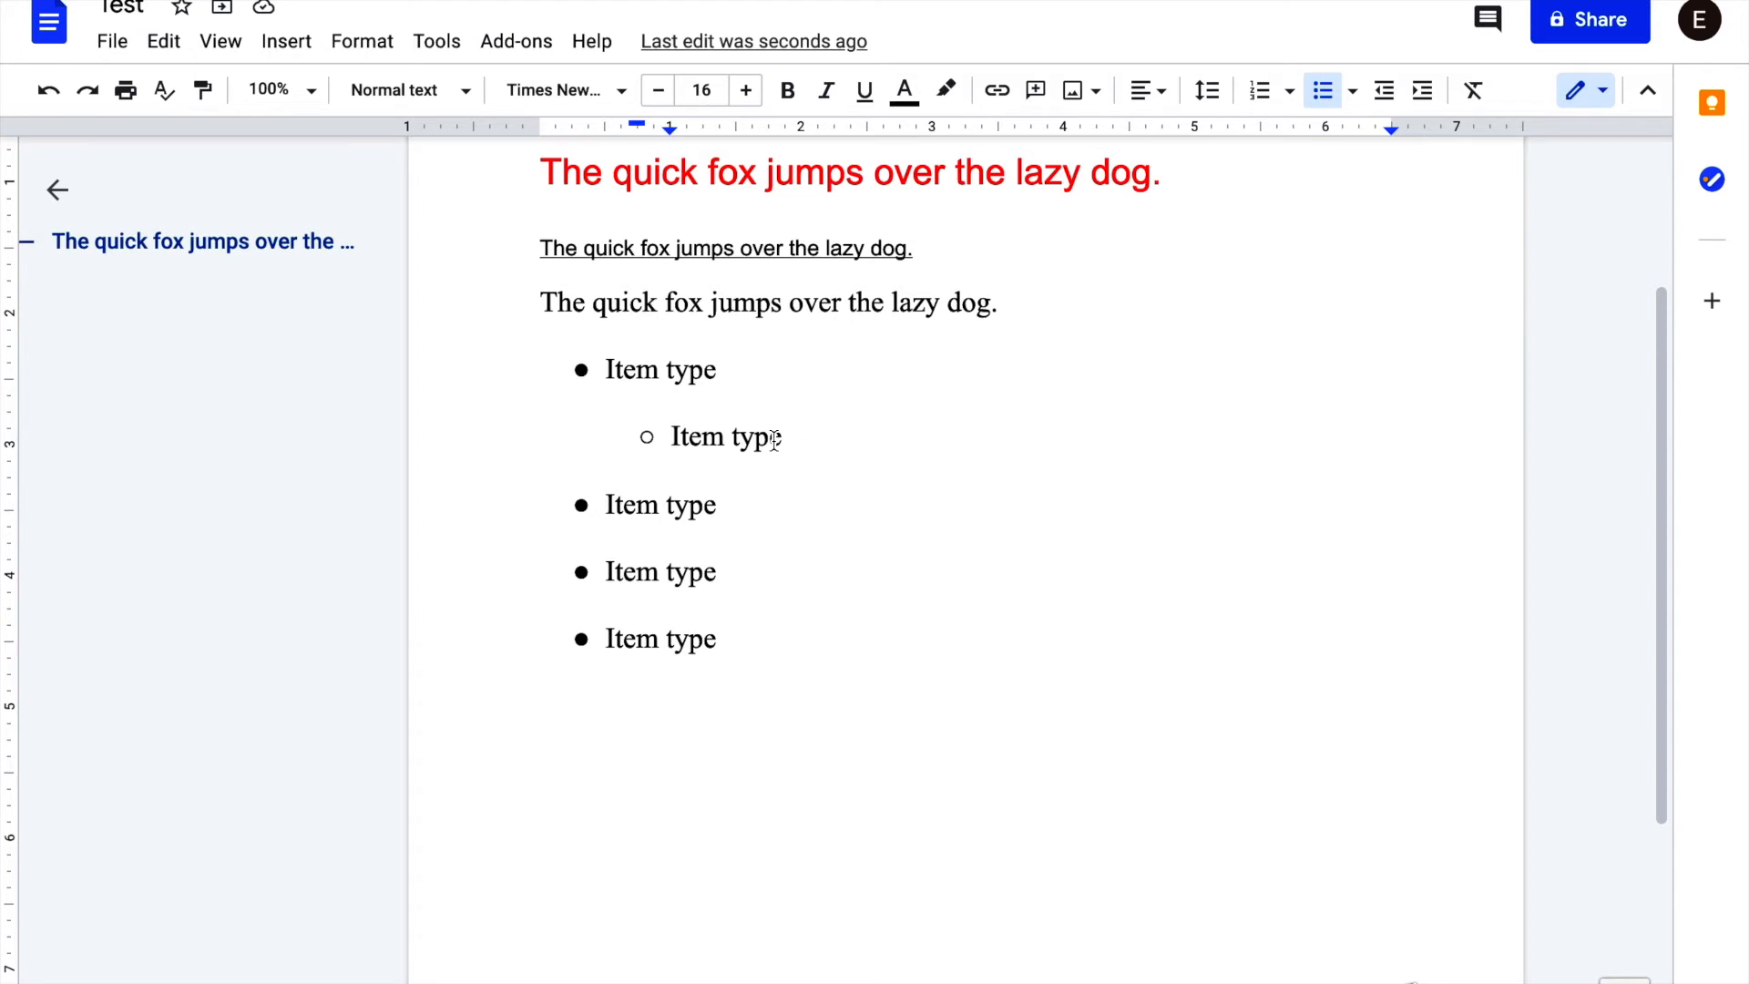
key("Return")
key("Tab")
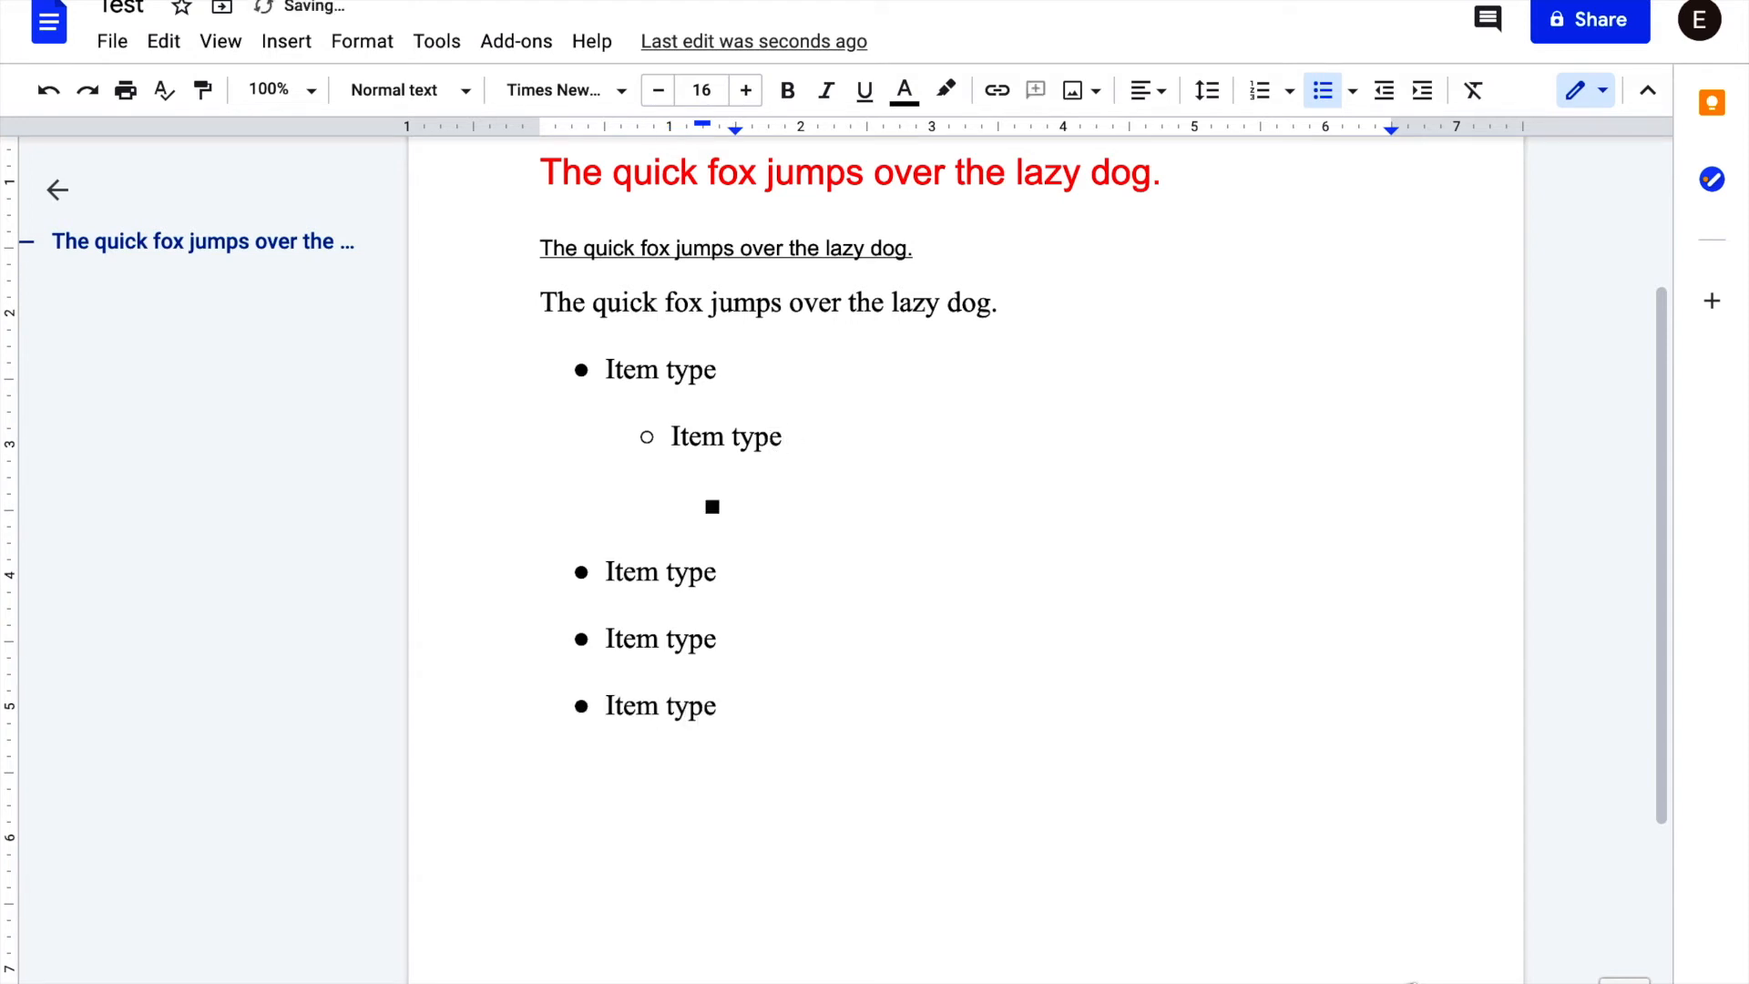
type("List")
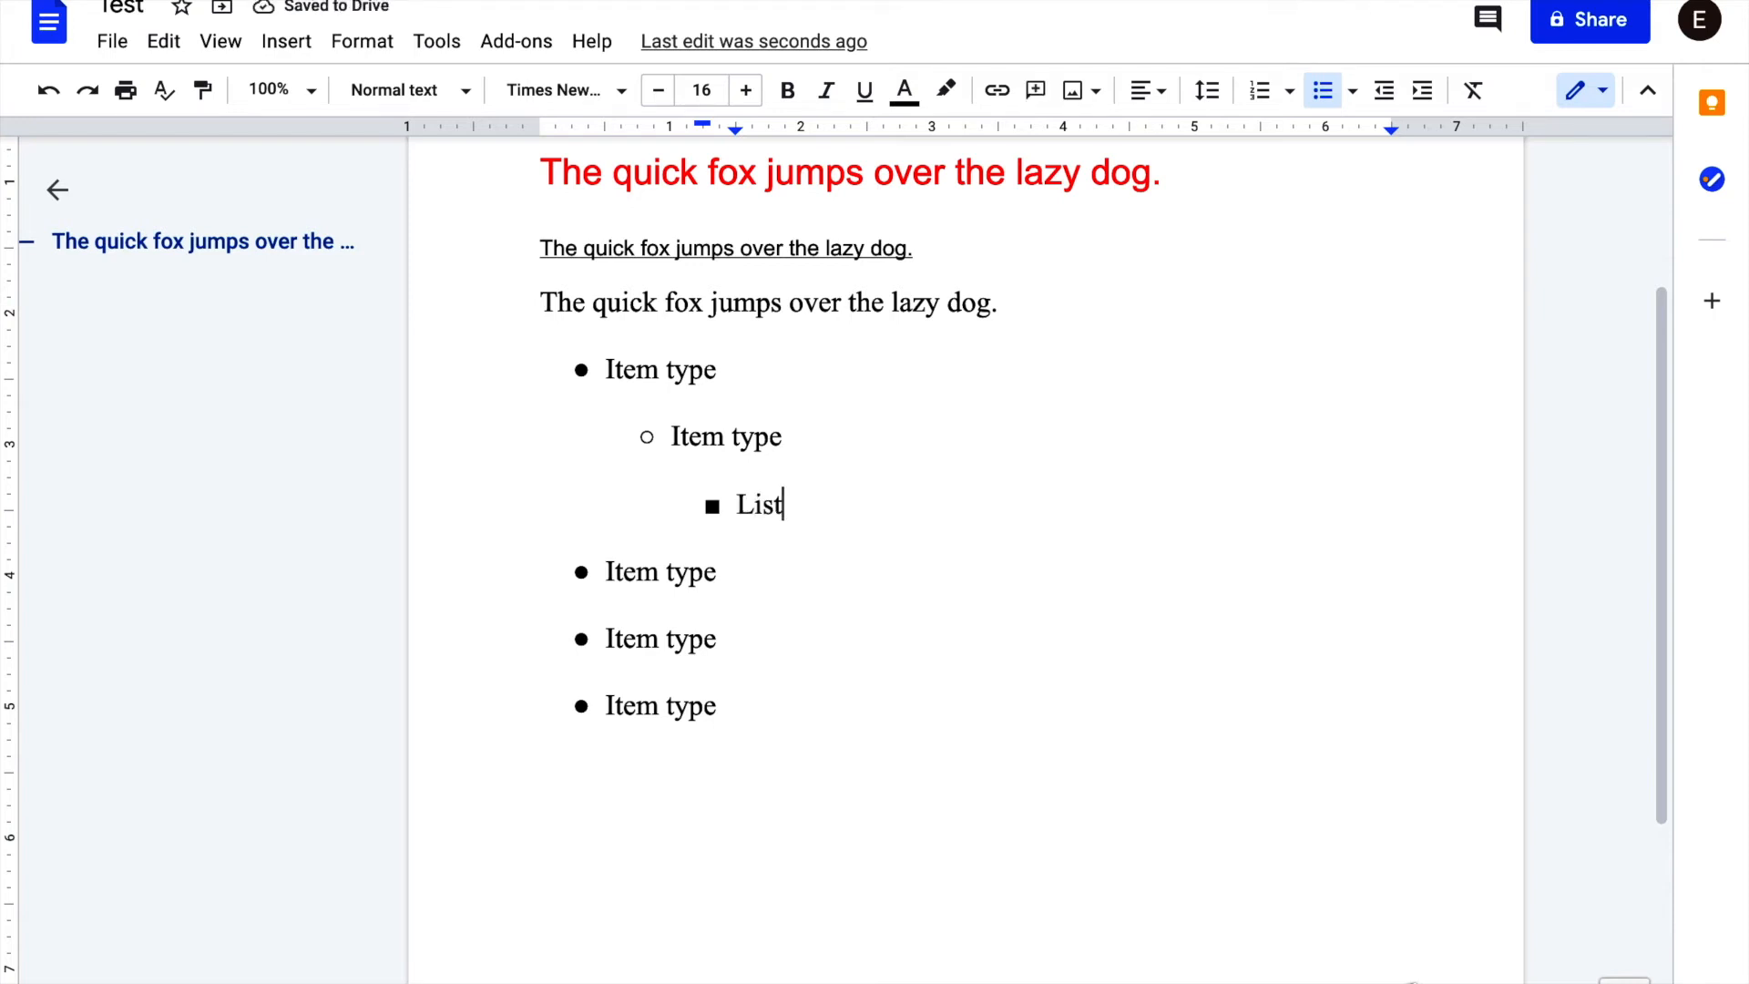
- Add a blank line below the last "Item type" bullet and remove its bullet and indentation
scroll(780, 495, "up", 3)
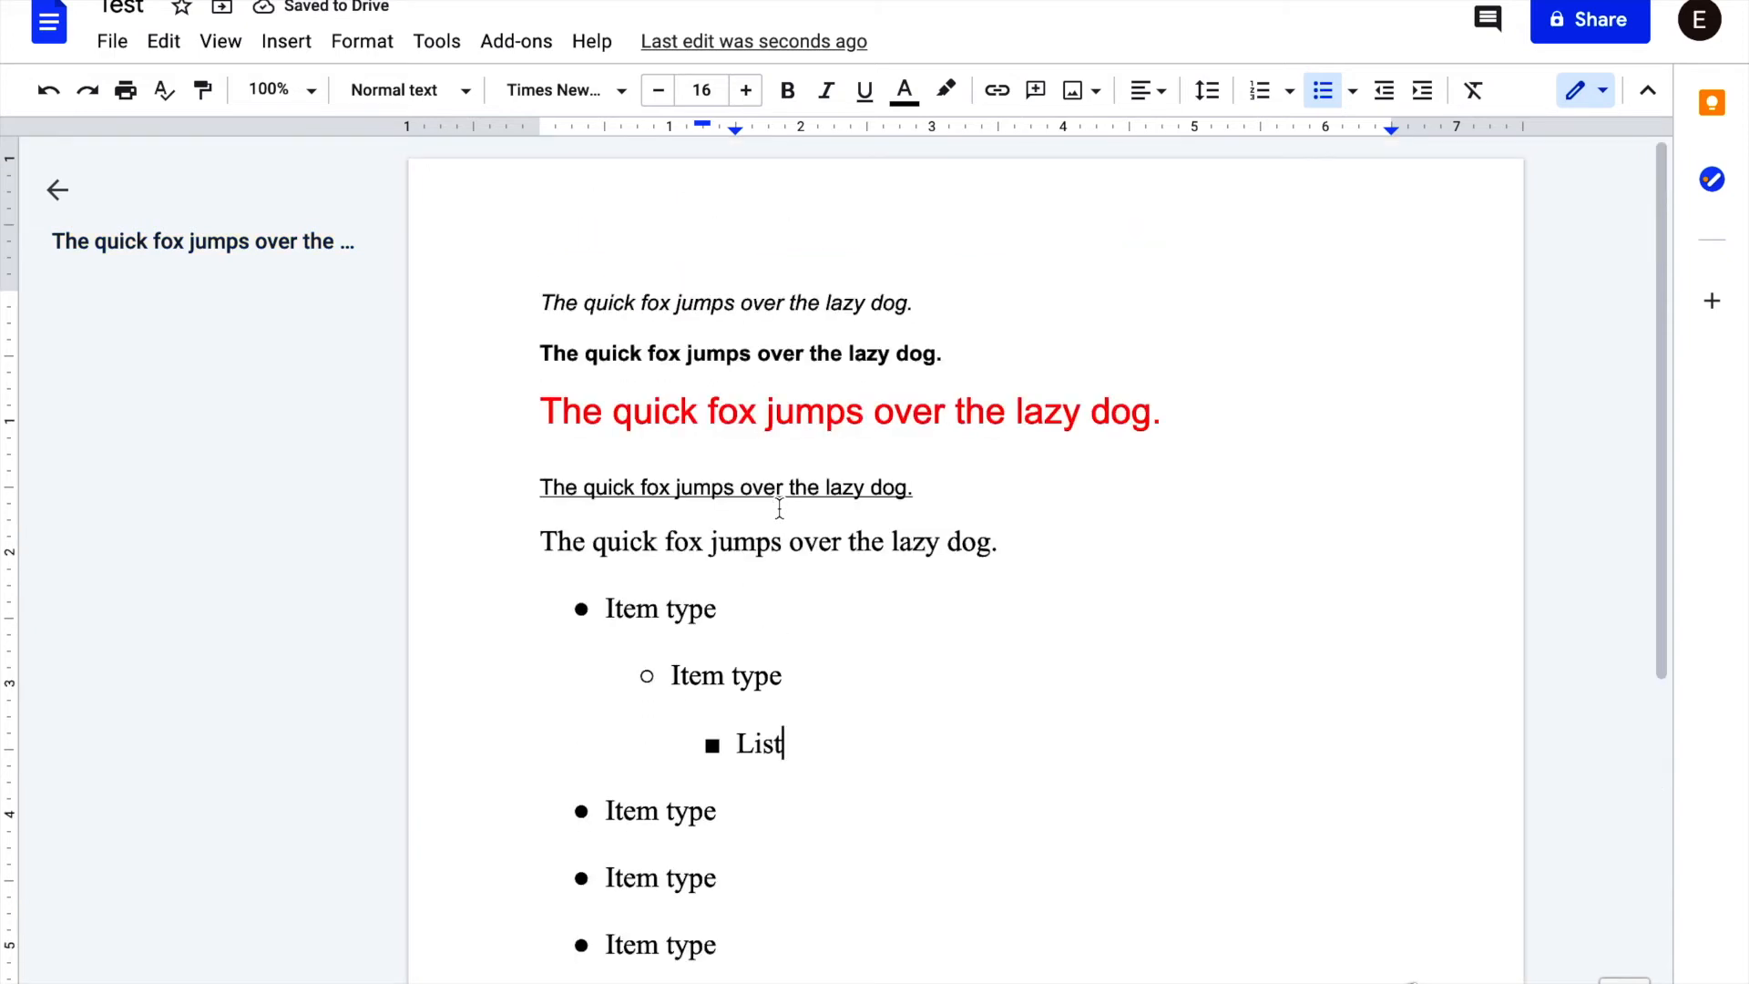
scroll(781, 509, "down", 3)
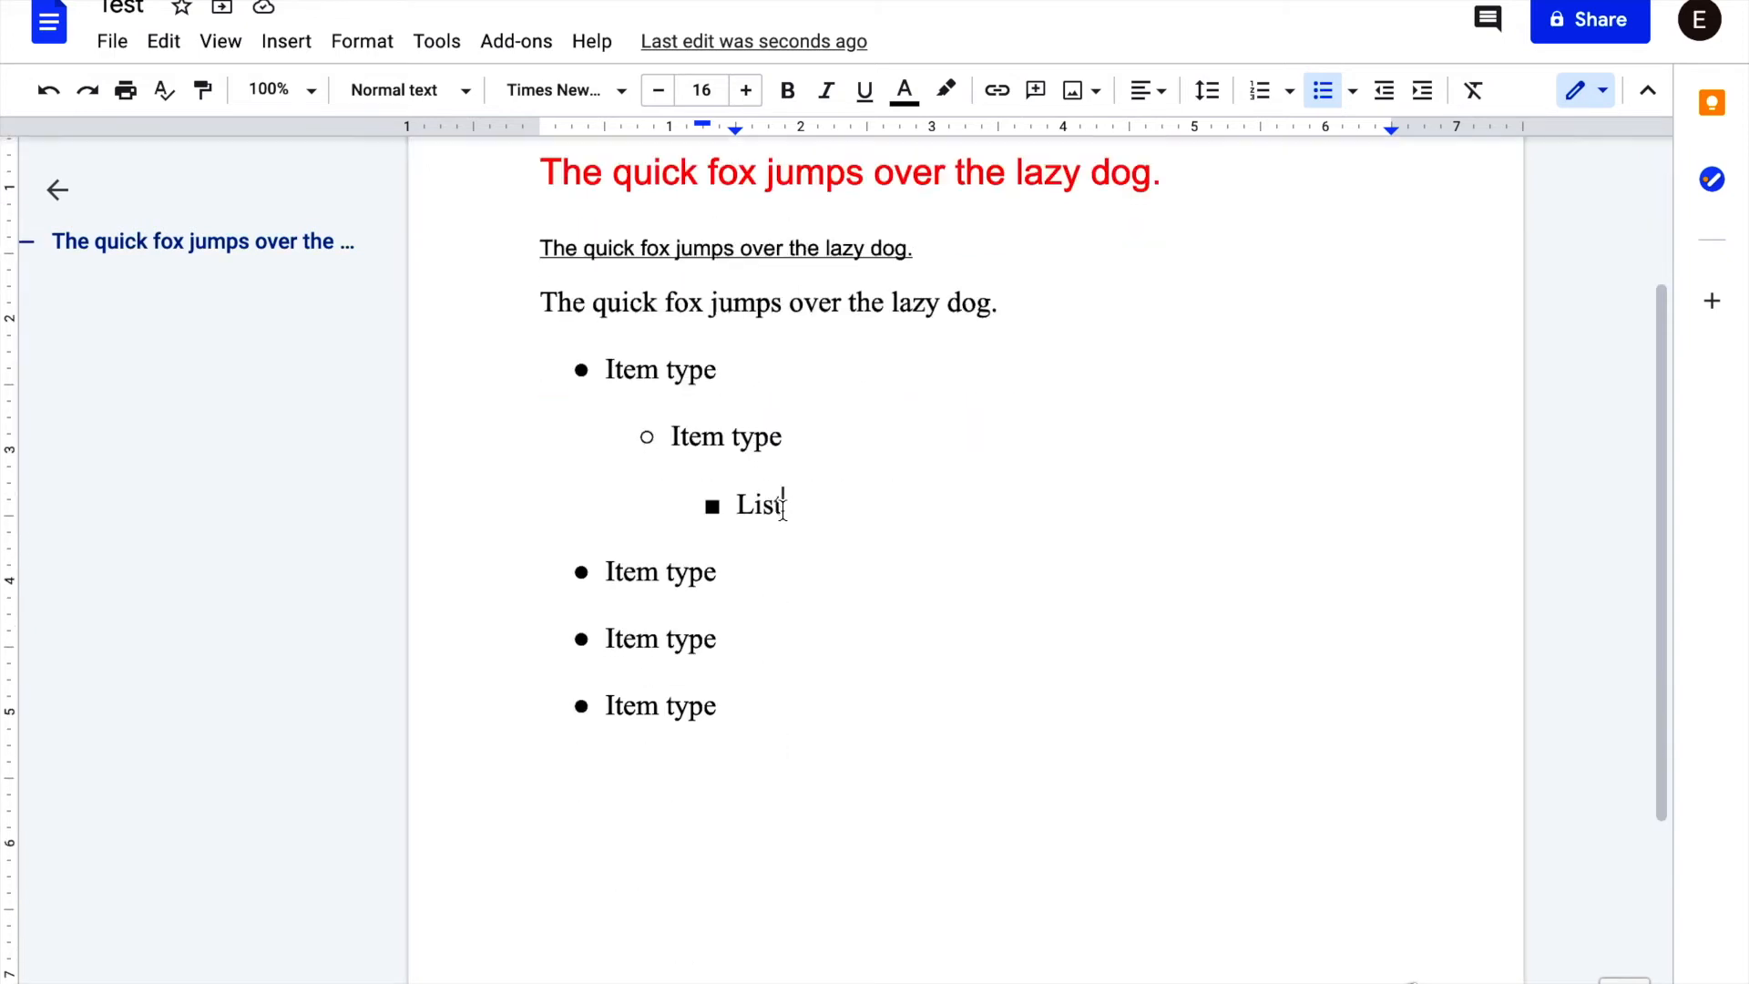
scroll(782, 510, "down", 3)
left_click(877, 407)
key("Return")
key("BackSpace")
key("BackSpace")
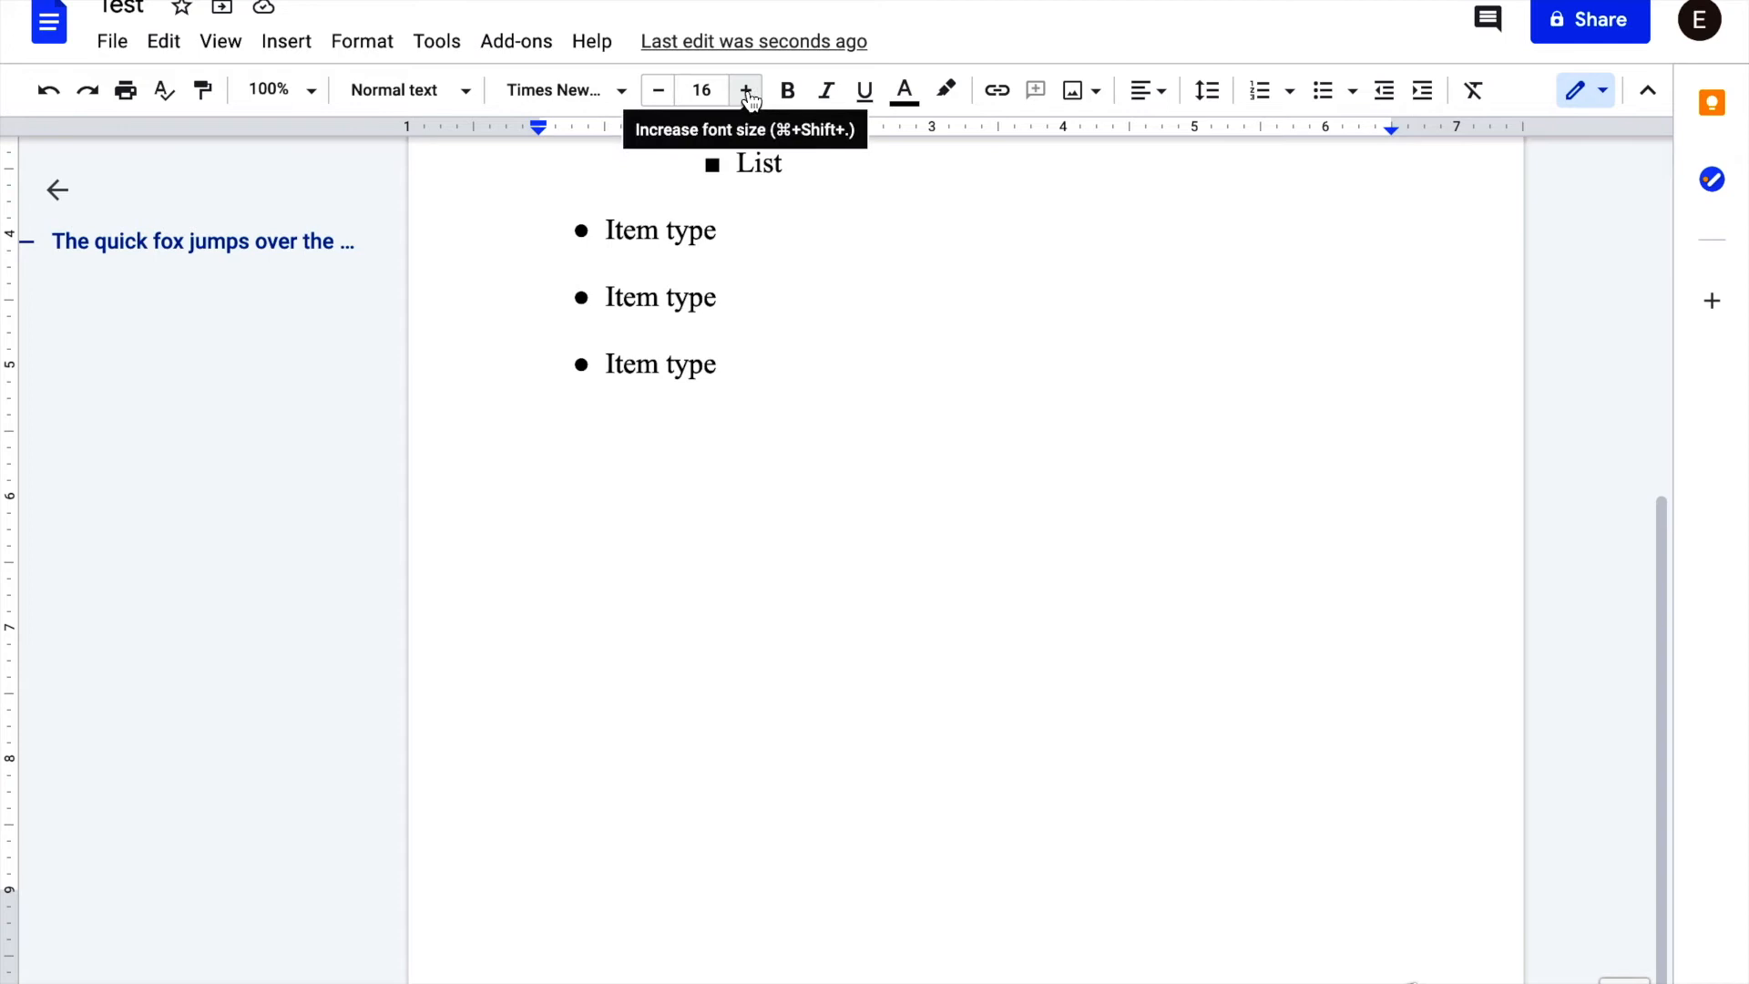
- Insert the pexels-photo JPEG of the puppies from the Example folder in Downloads on the blank line below the list
left_click(1095, 94)
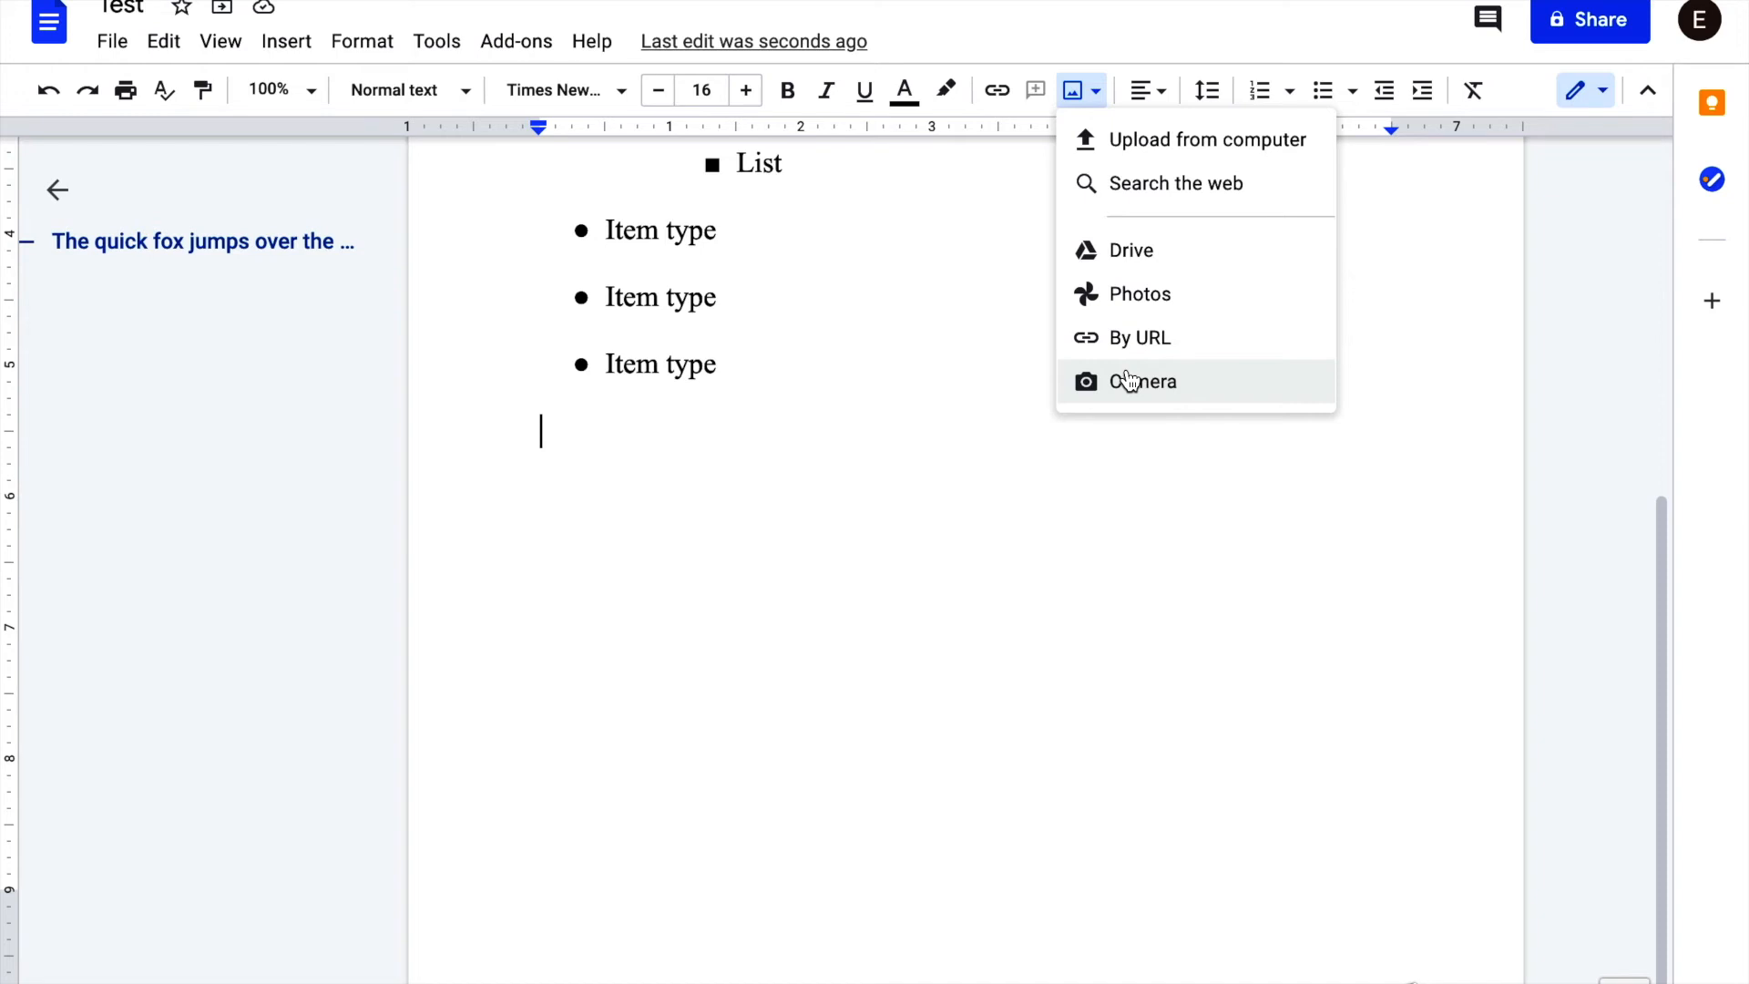
left_click(1130, 160)
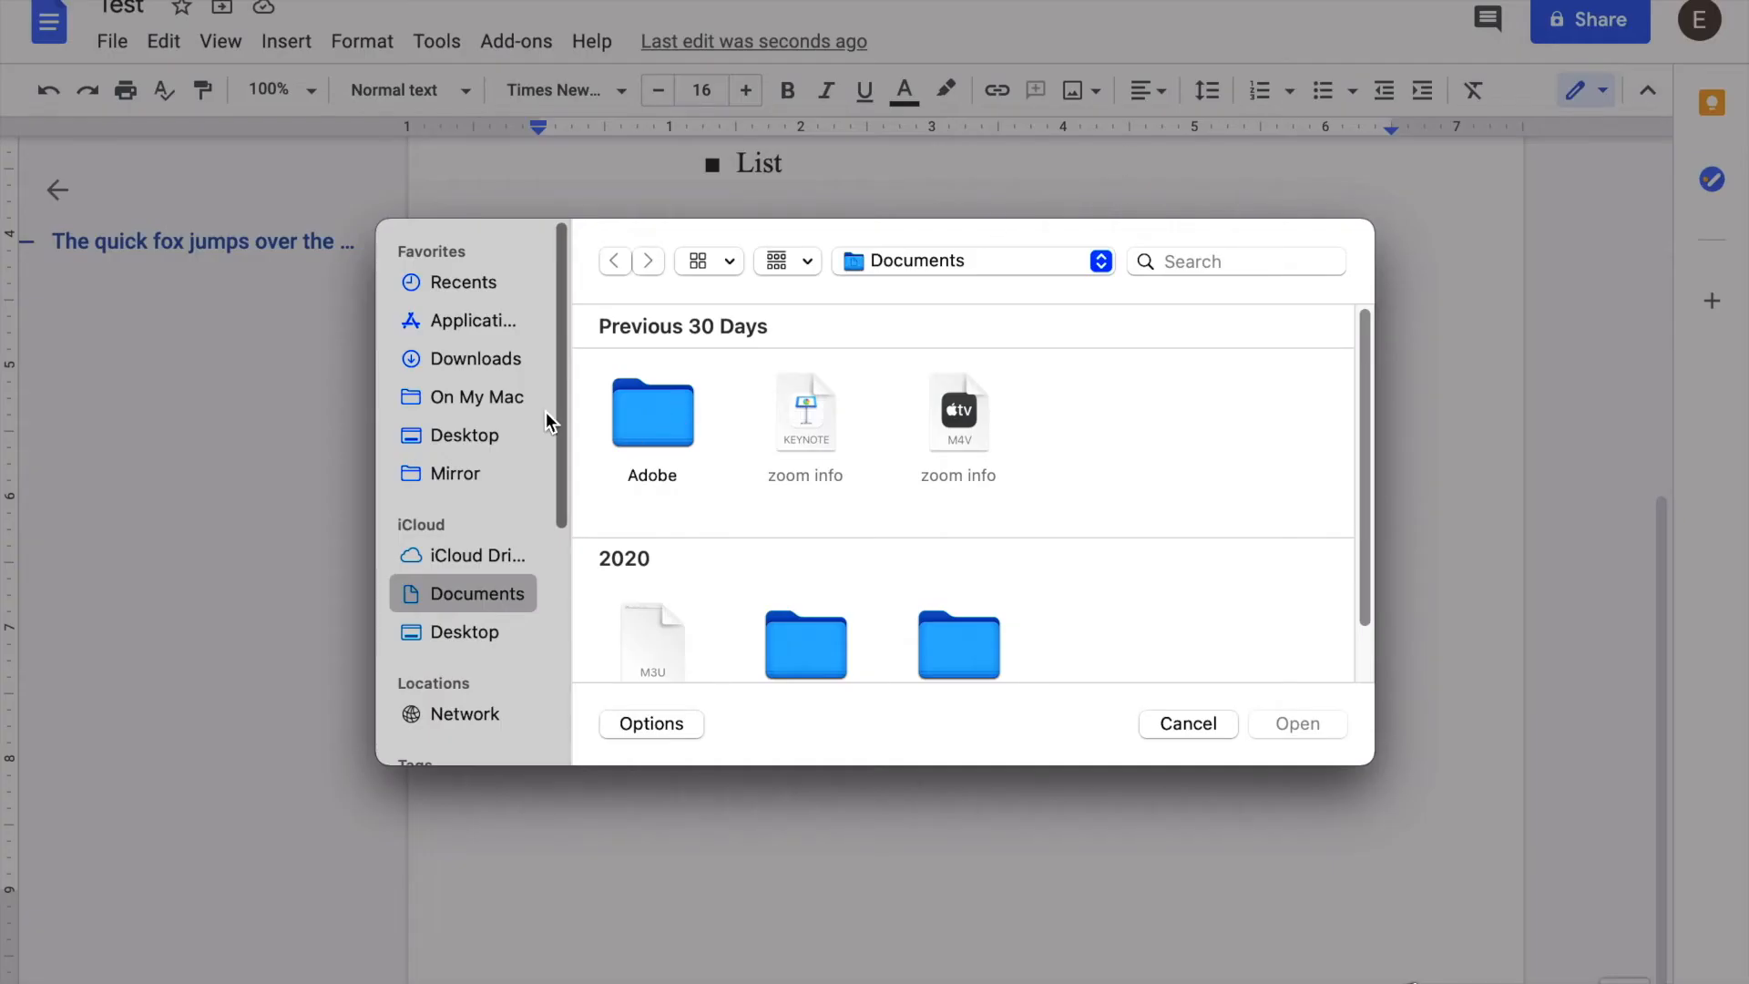
left_click(501, 362)
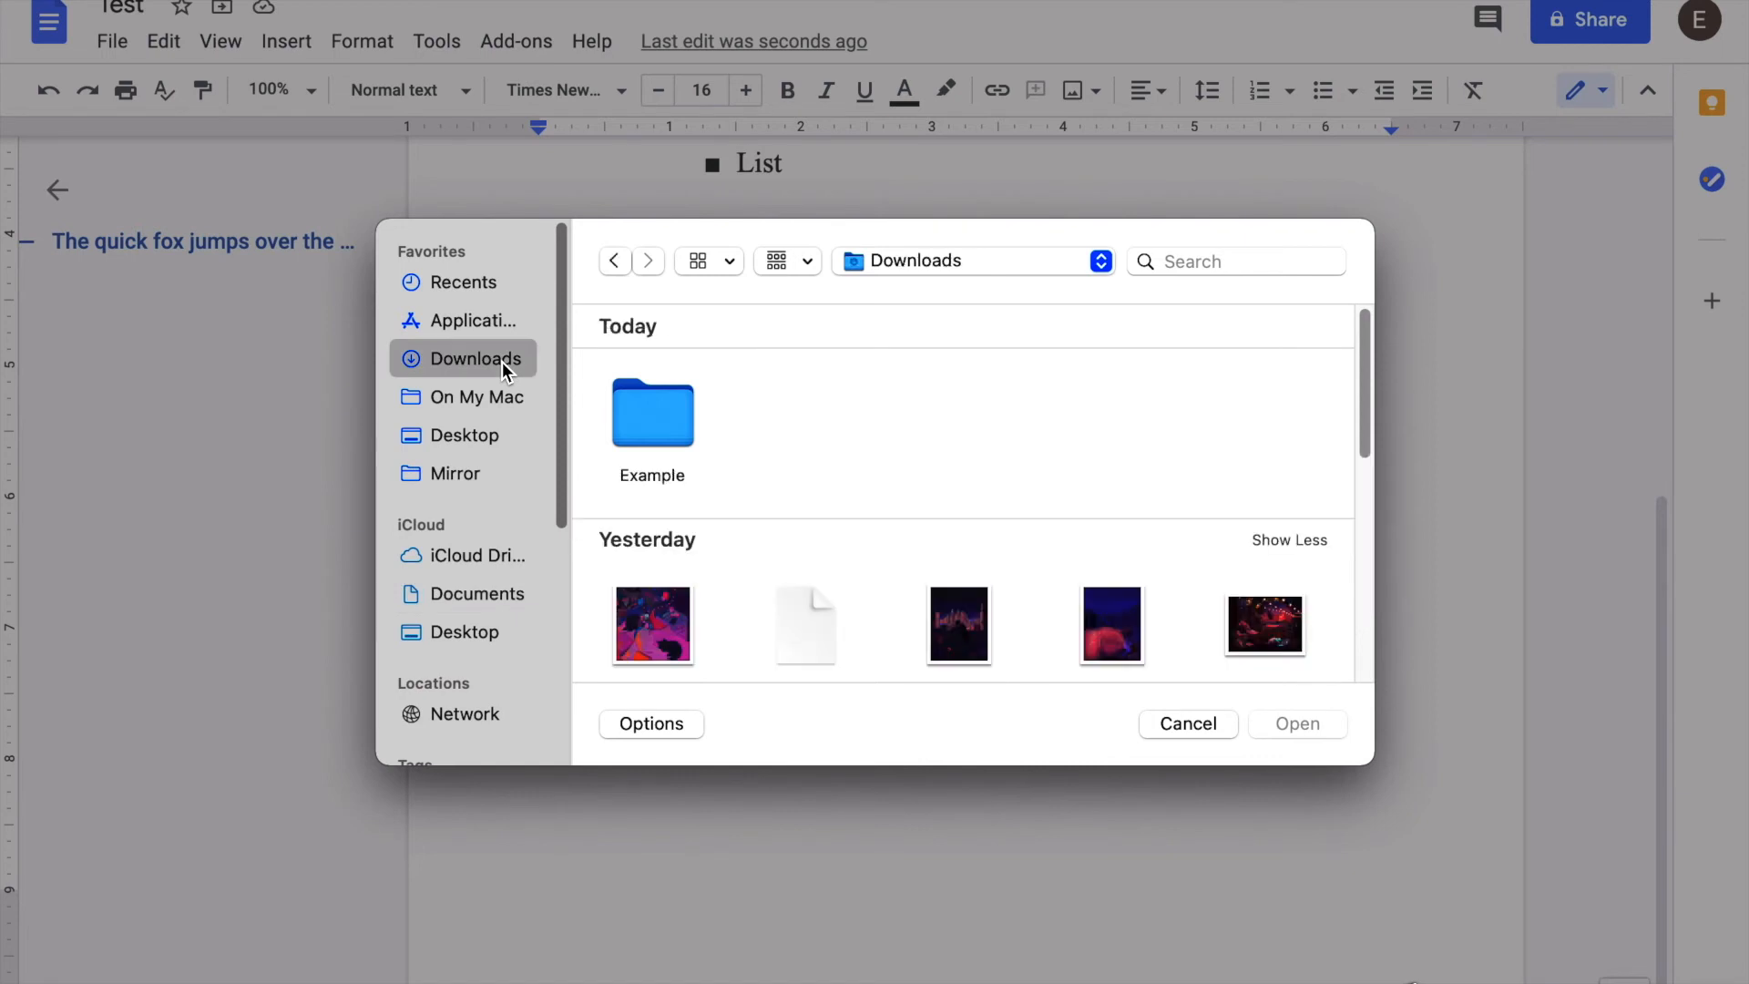
left_click(670, 407)
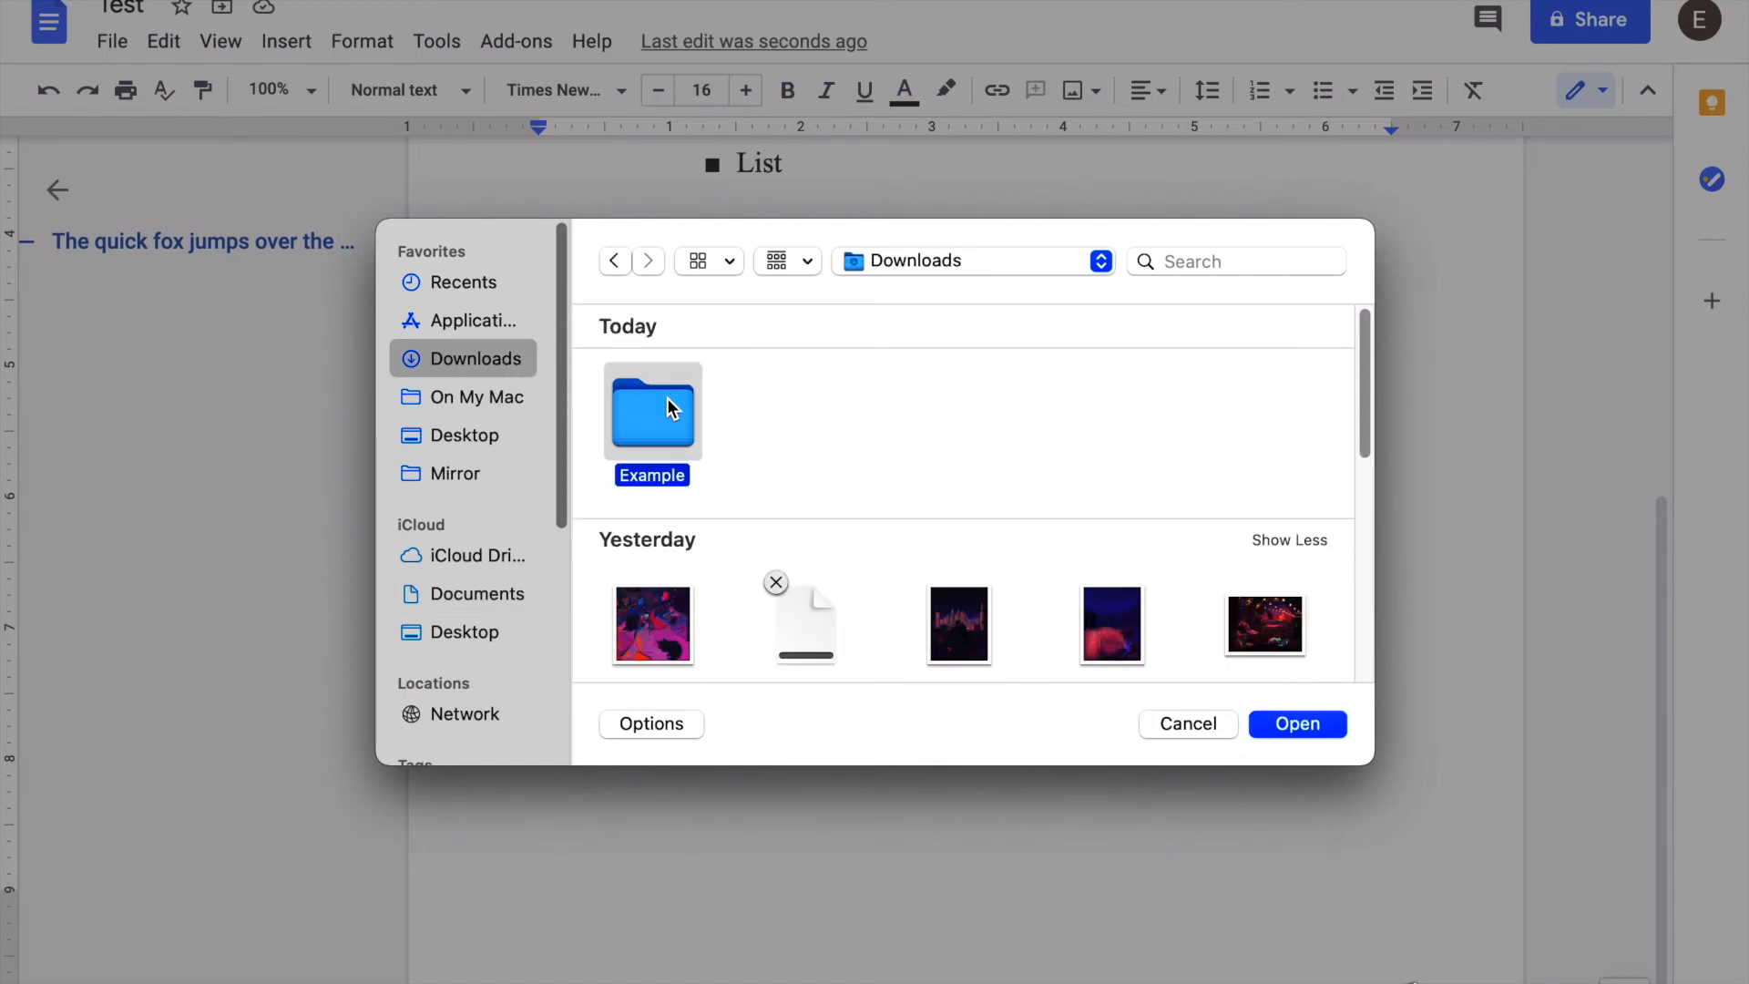
double_click(669, 407)
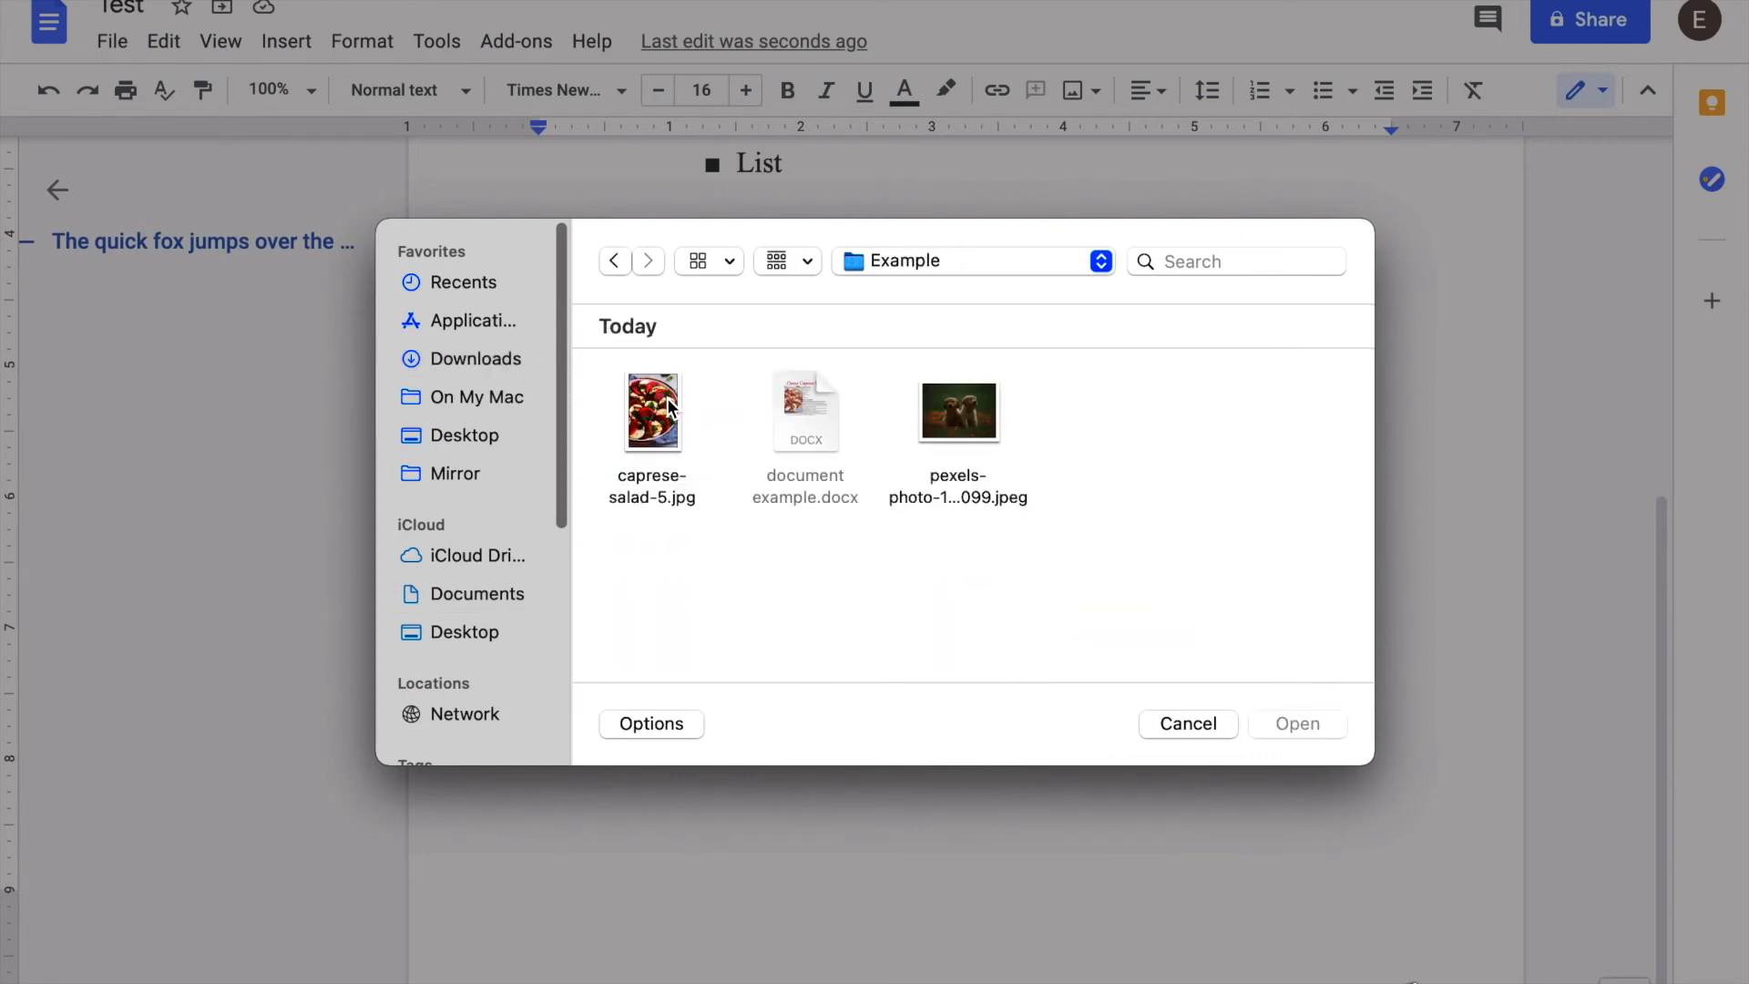
double_click(941, 405)
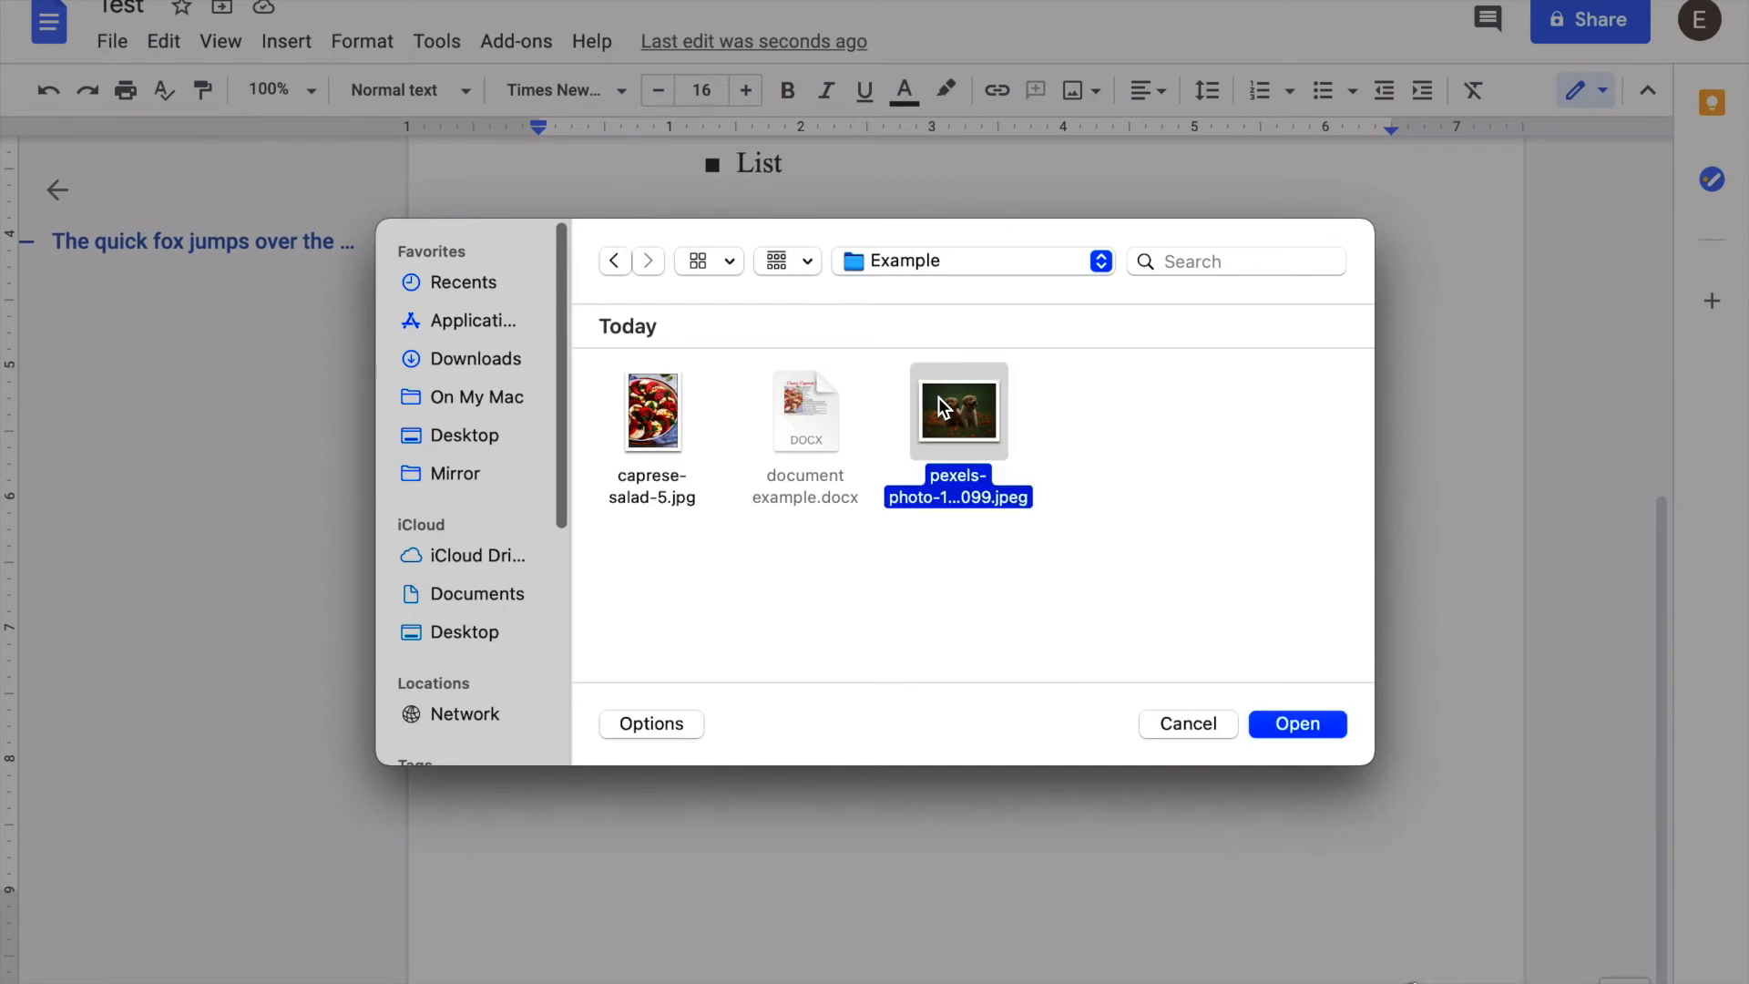
- Shrink the puppy image proportionally to about 4.6 by 3.5 in so it fits directly below the bulleted list
scroll(939, 399, "down", 2)
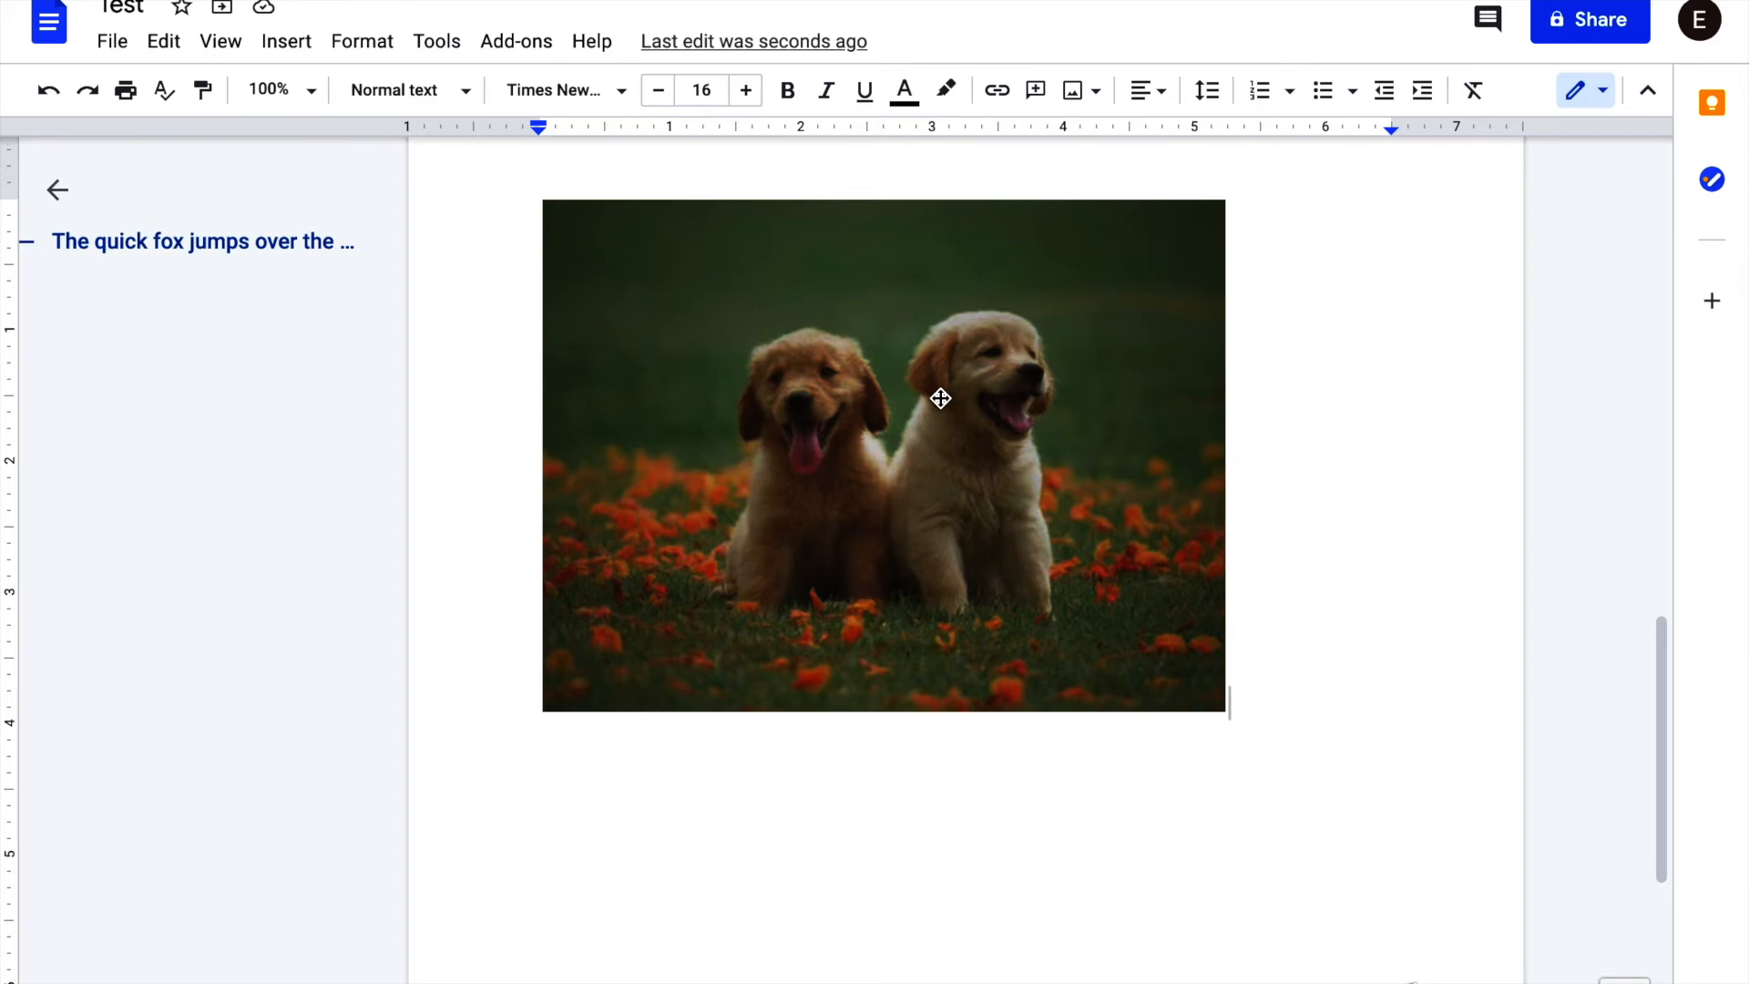
scroll(940, 399, "up", 2)
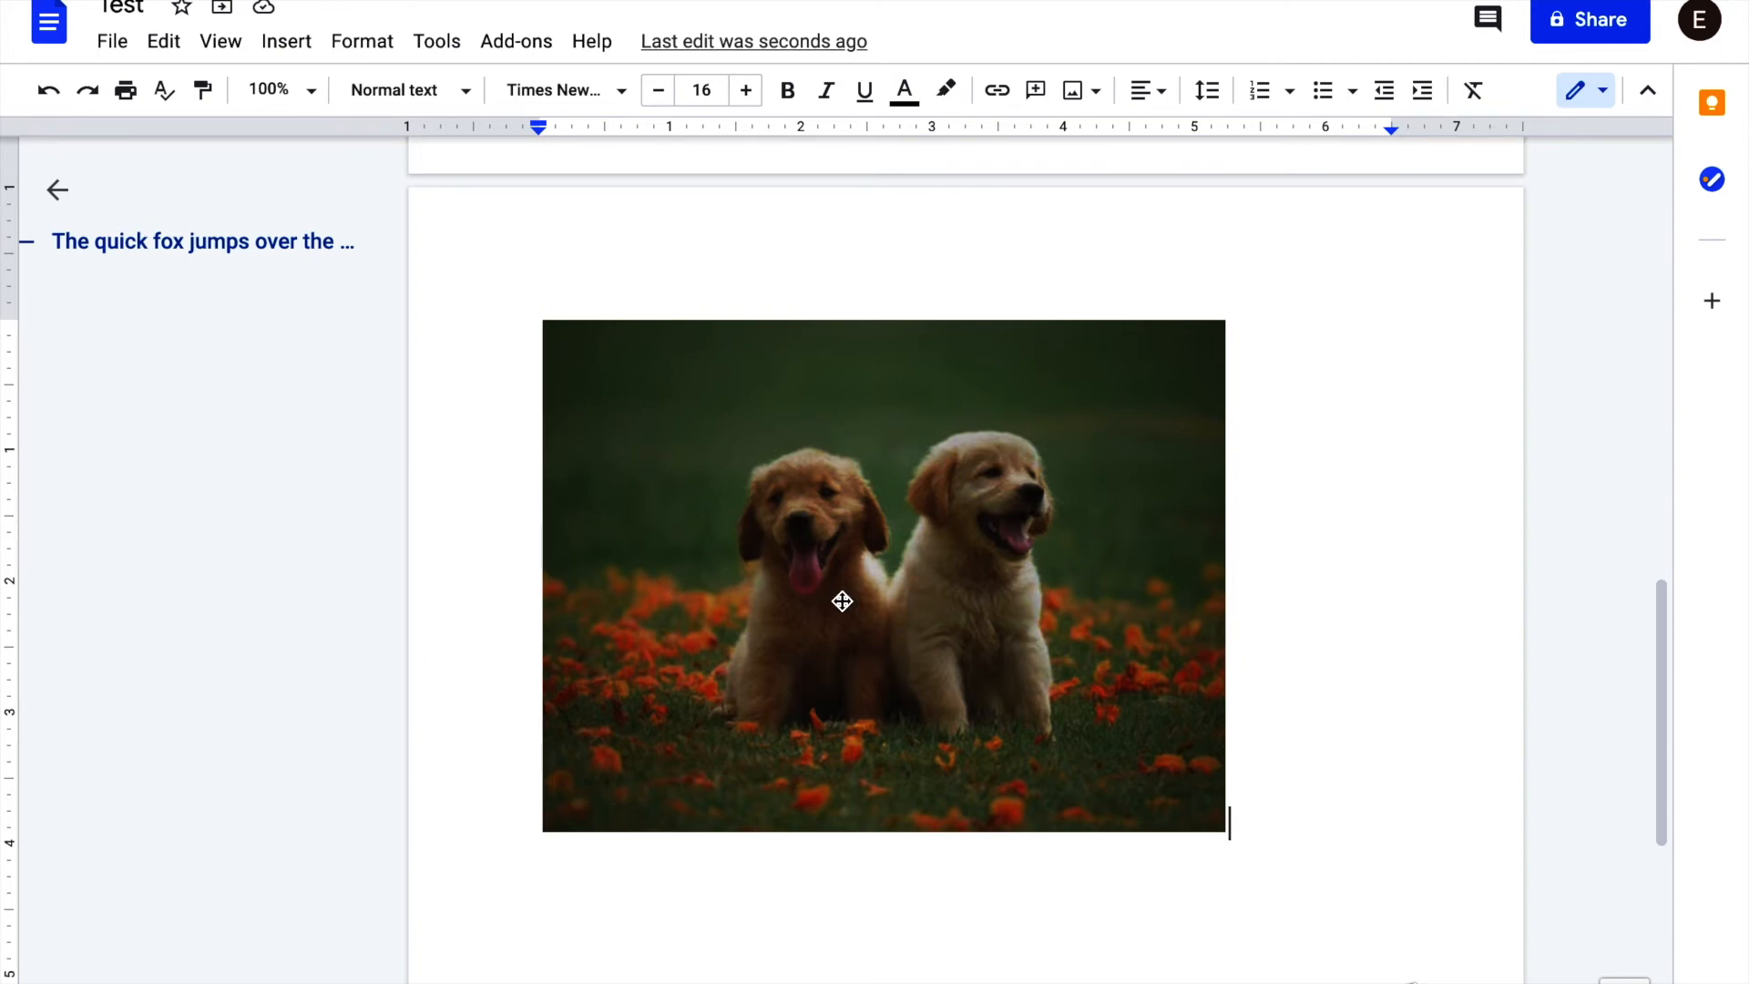
scroll(925, 633, "up", 5)
scroll(939, 656, "down", 6)
scroll(939, 656, "down", 3)
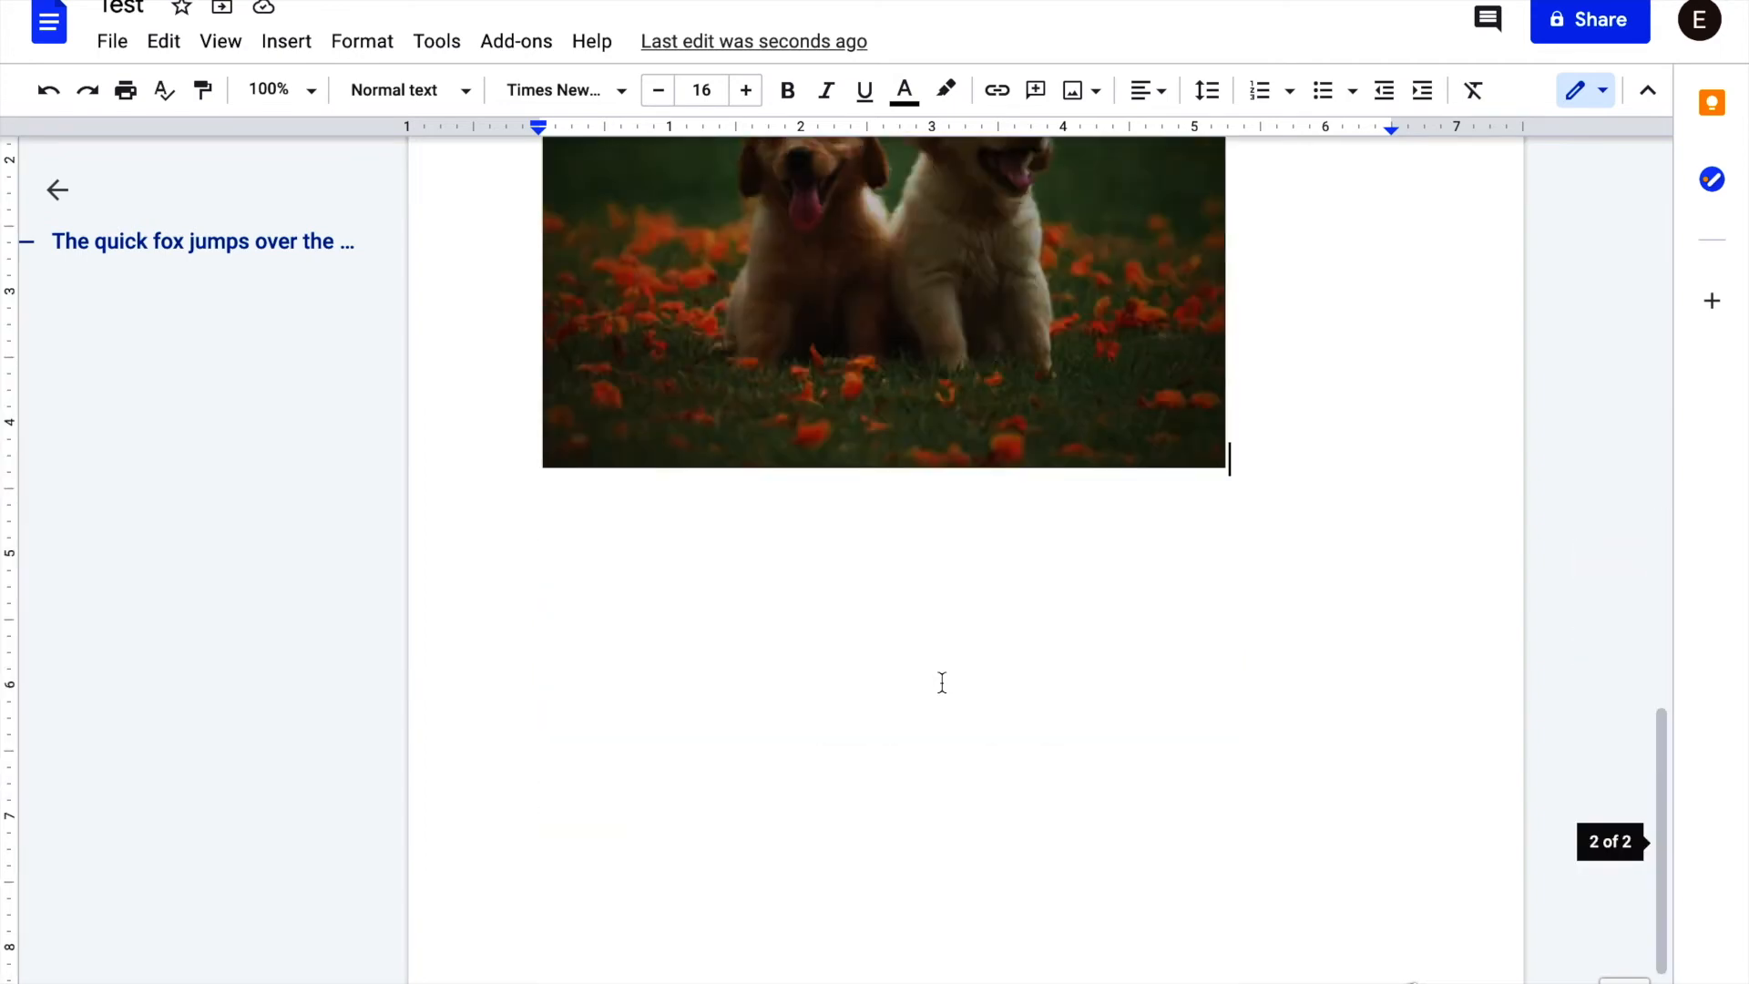
scroll(941, 683, "up", 2)
scroll(943, 684, "up", 2)
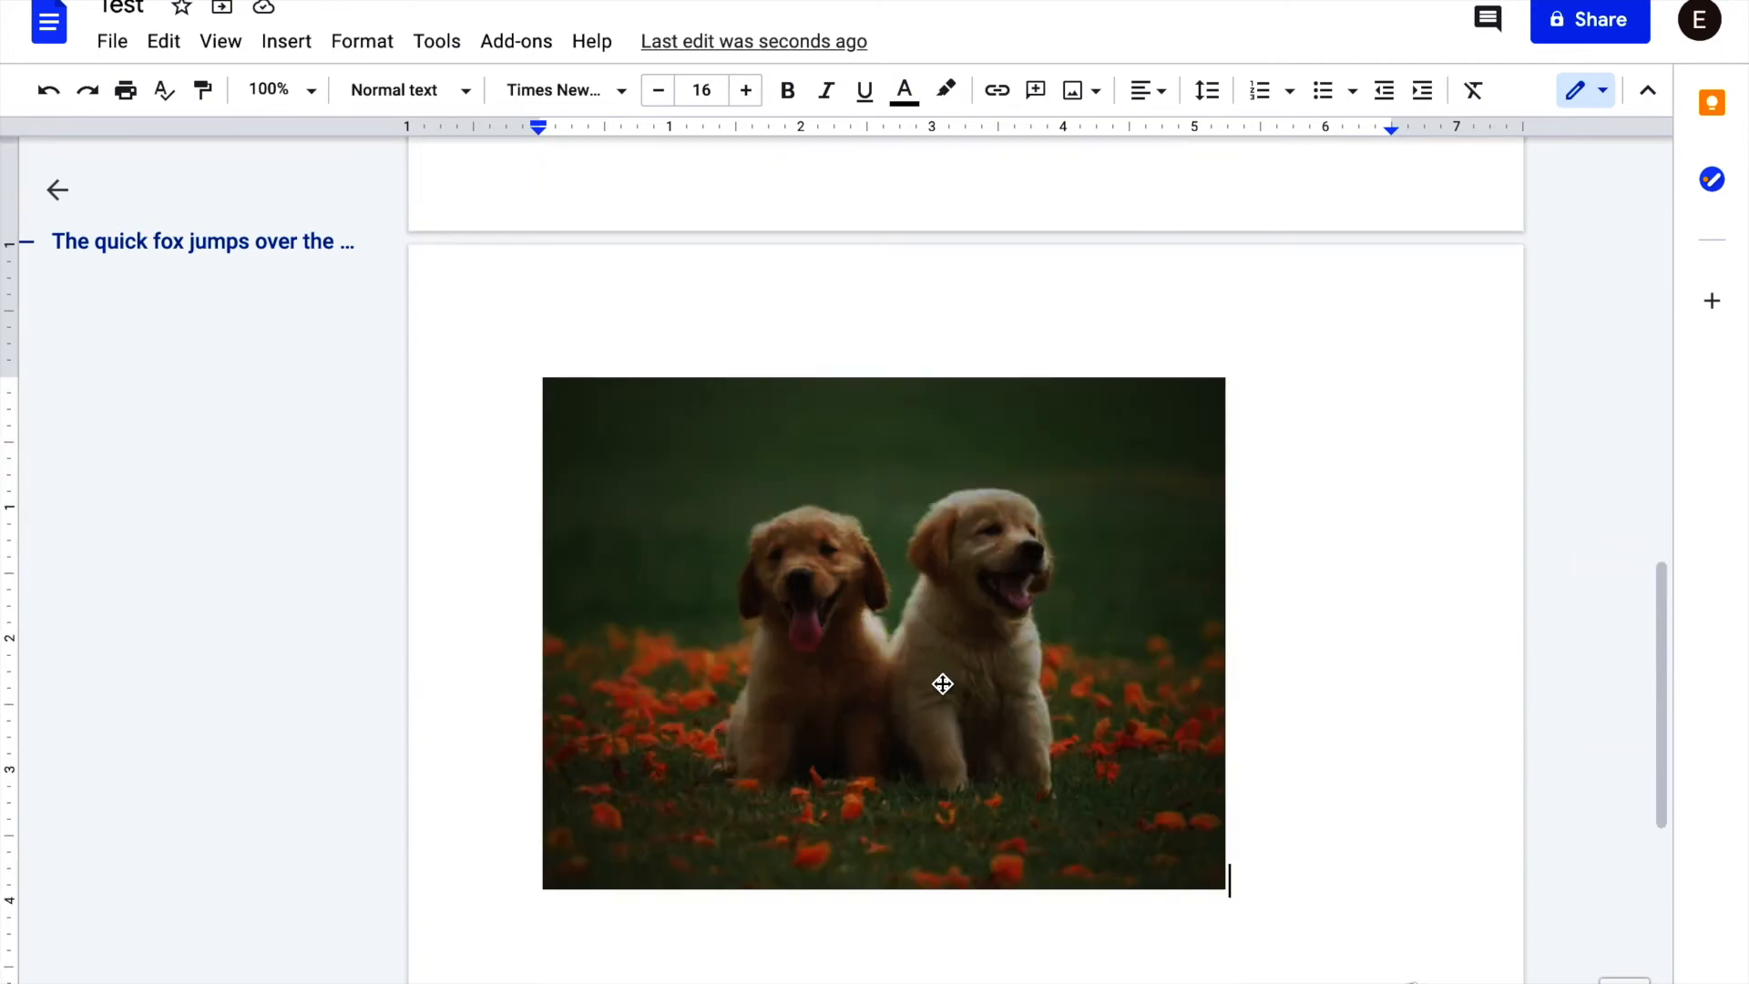
scroll(950, 654, "up", 1)
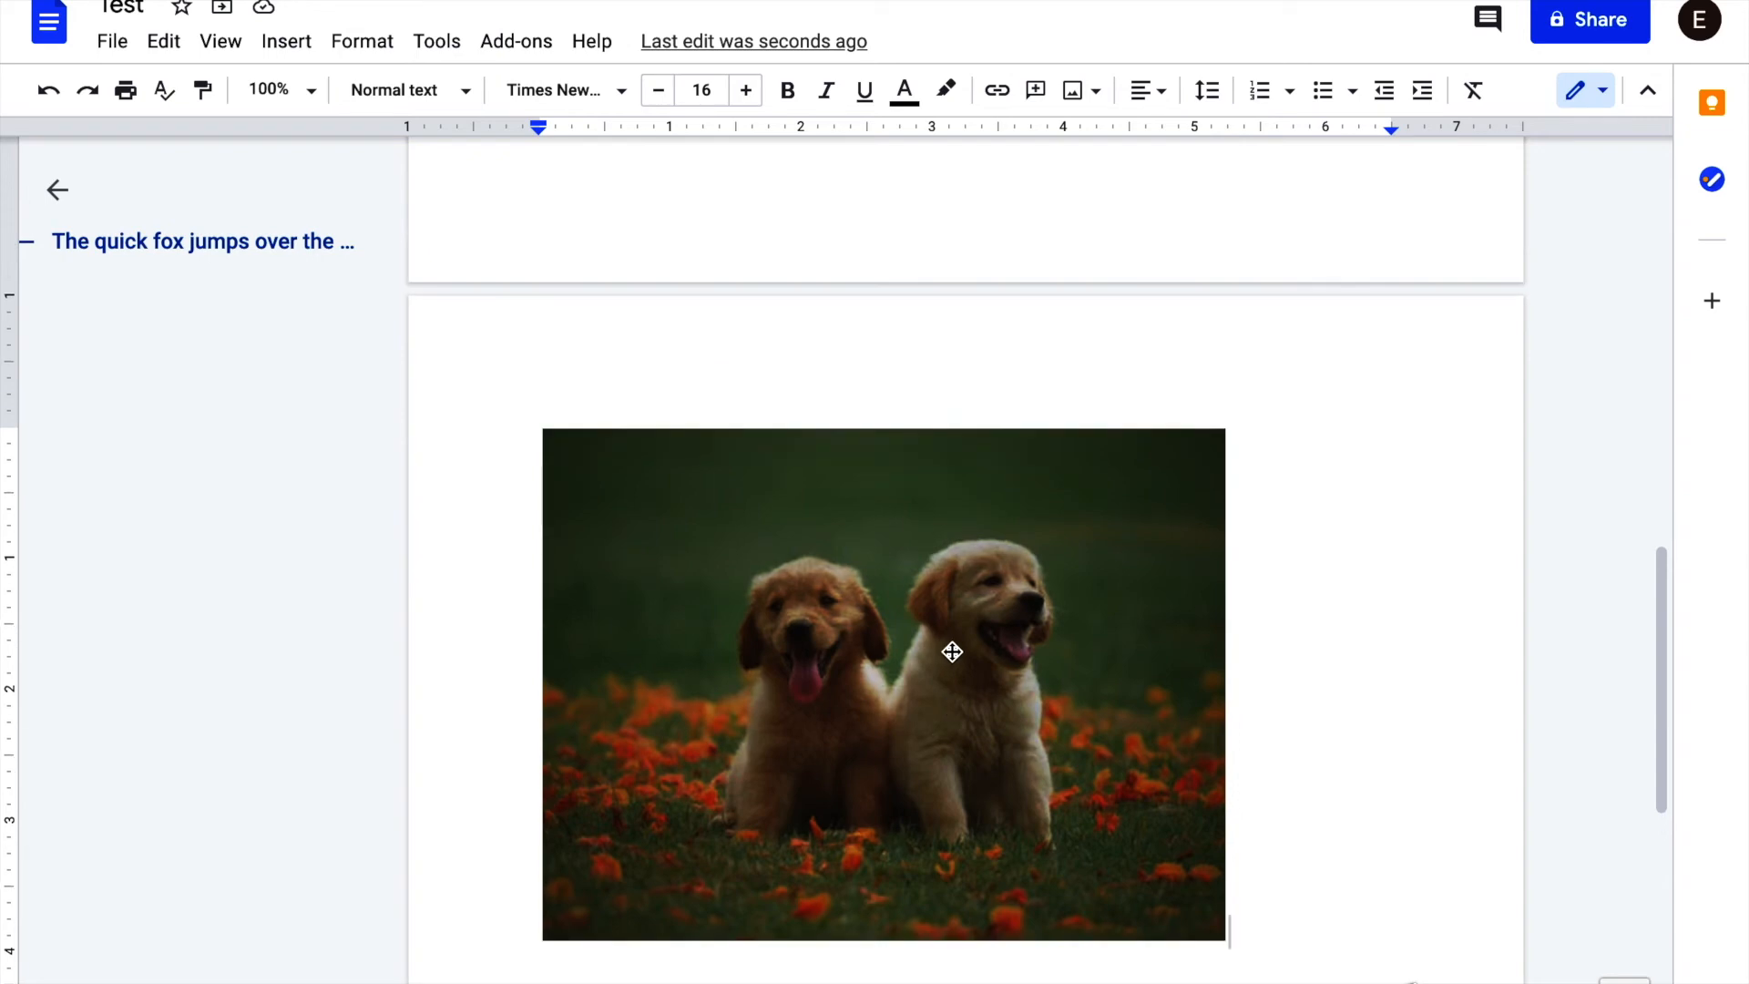
scroll(951, 653, "up", 1)
left_click(951, 652)
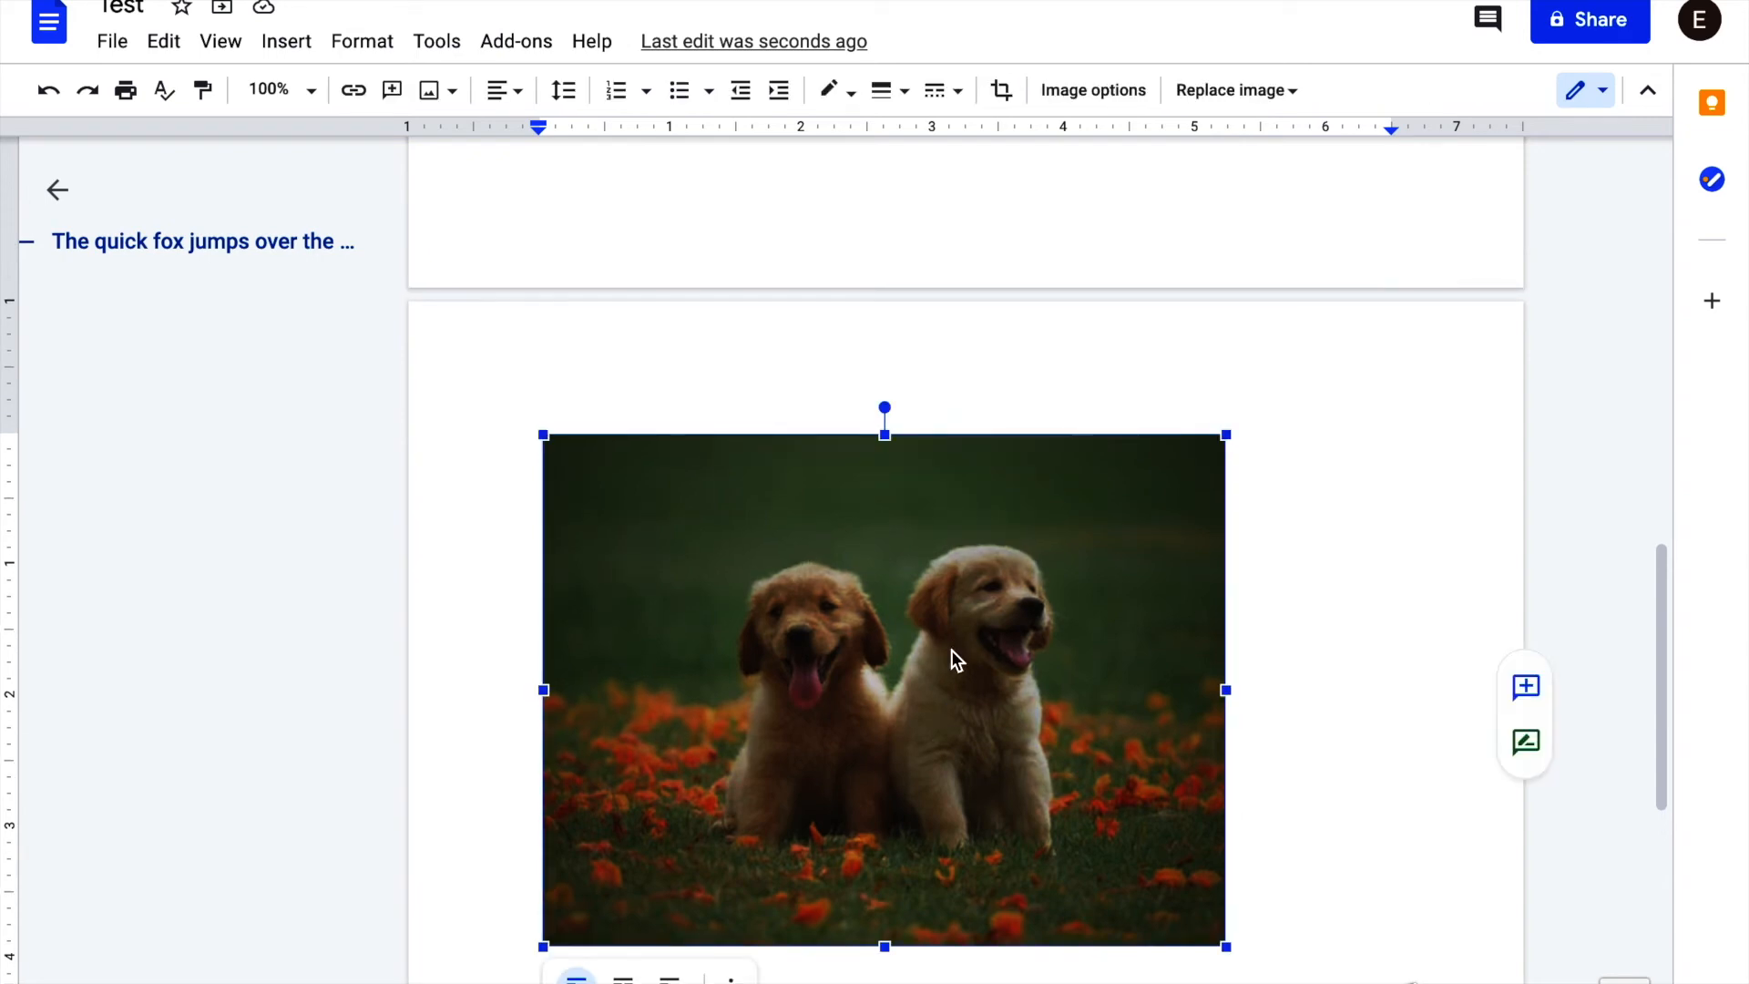
scroll(951, 652, "down", 3)
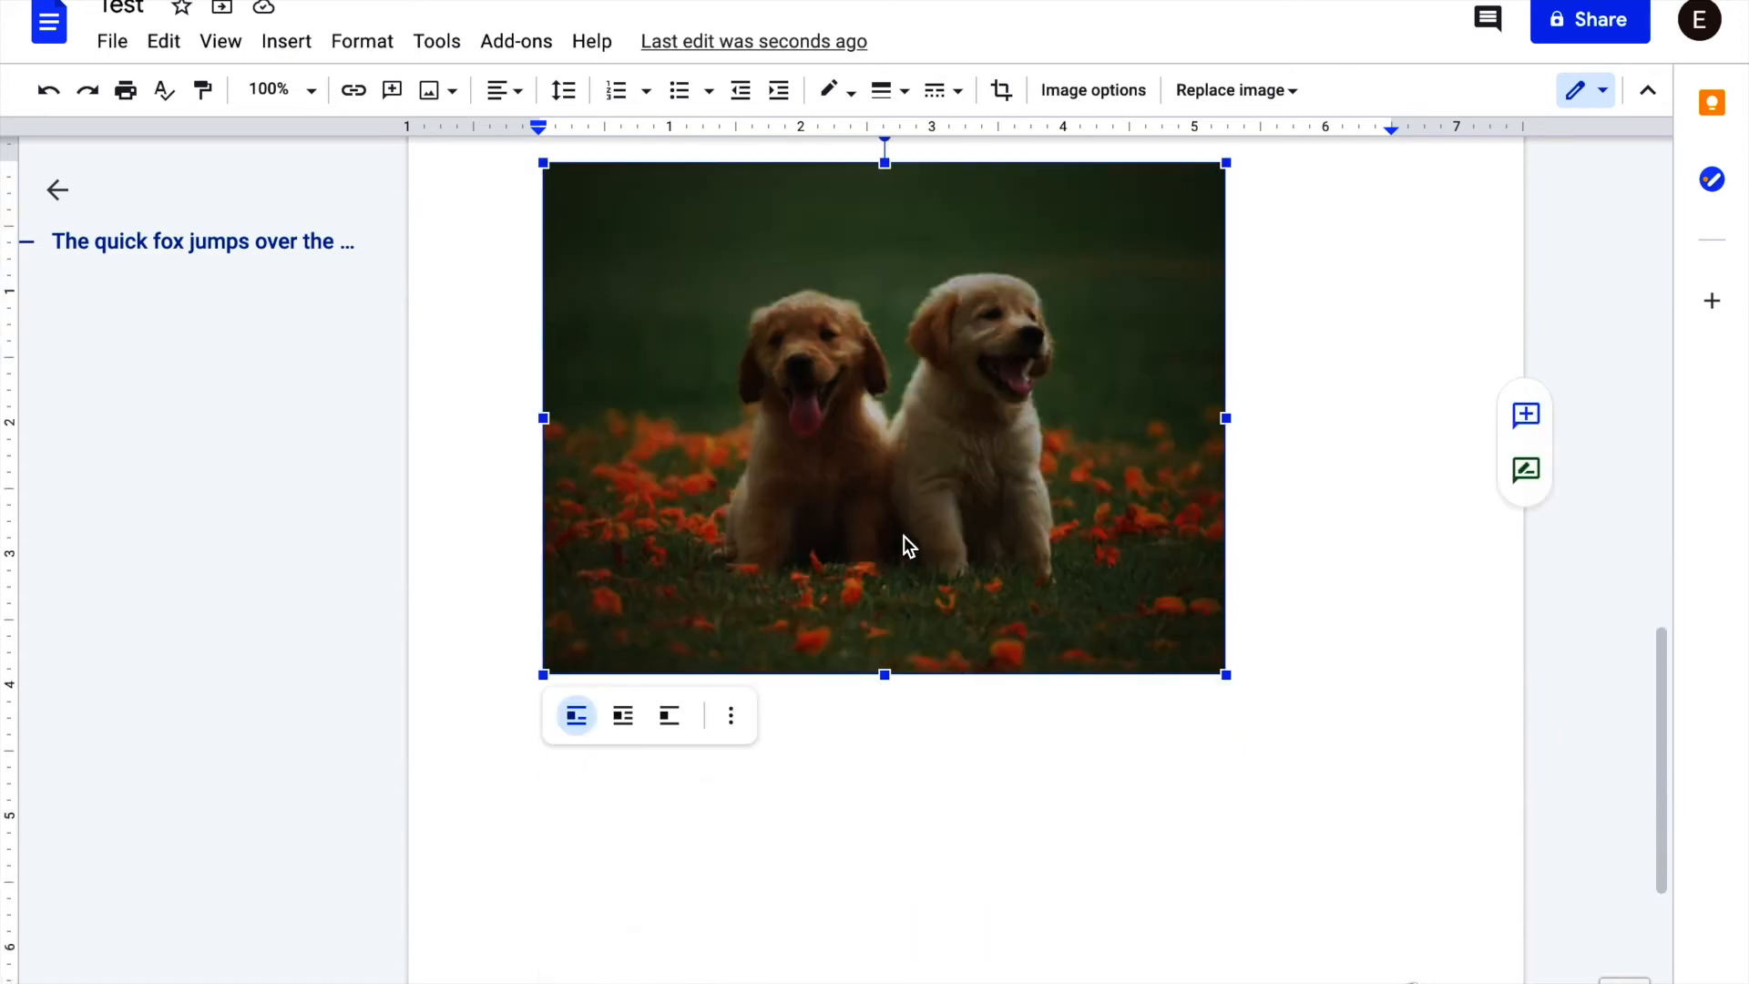
scroll(907, 544, "up", 1)
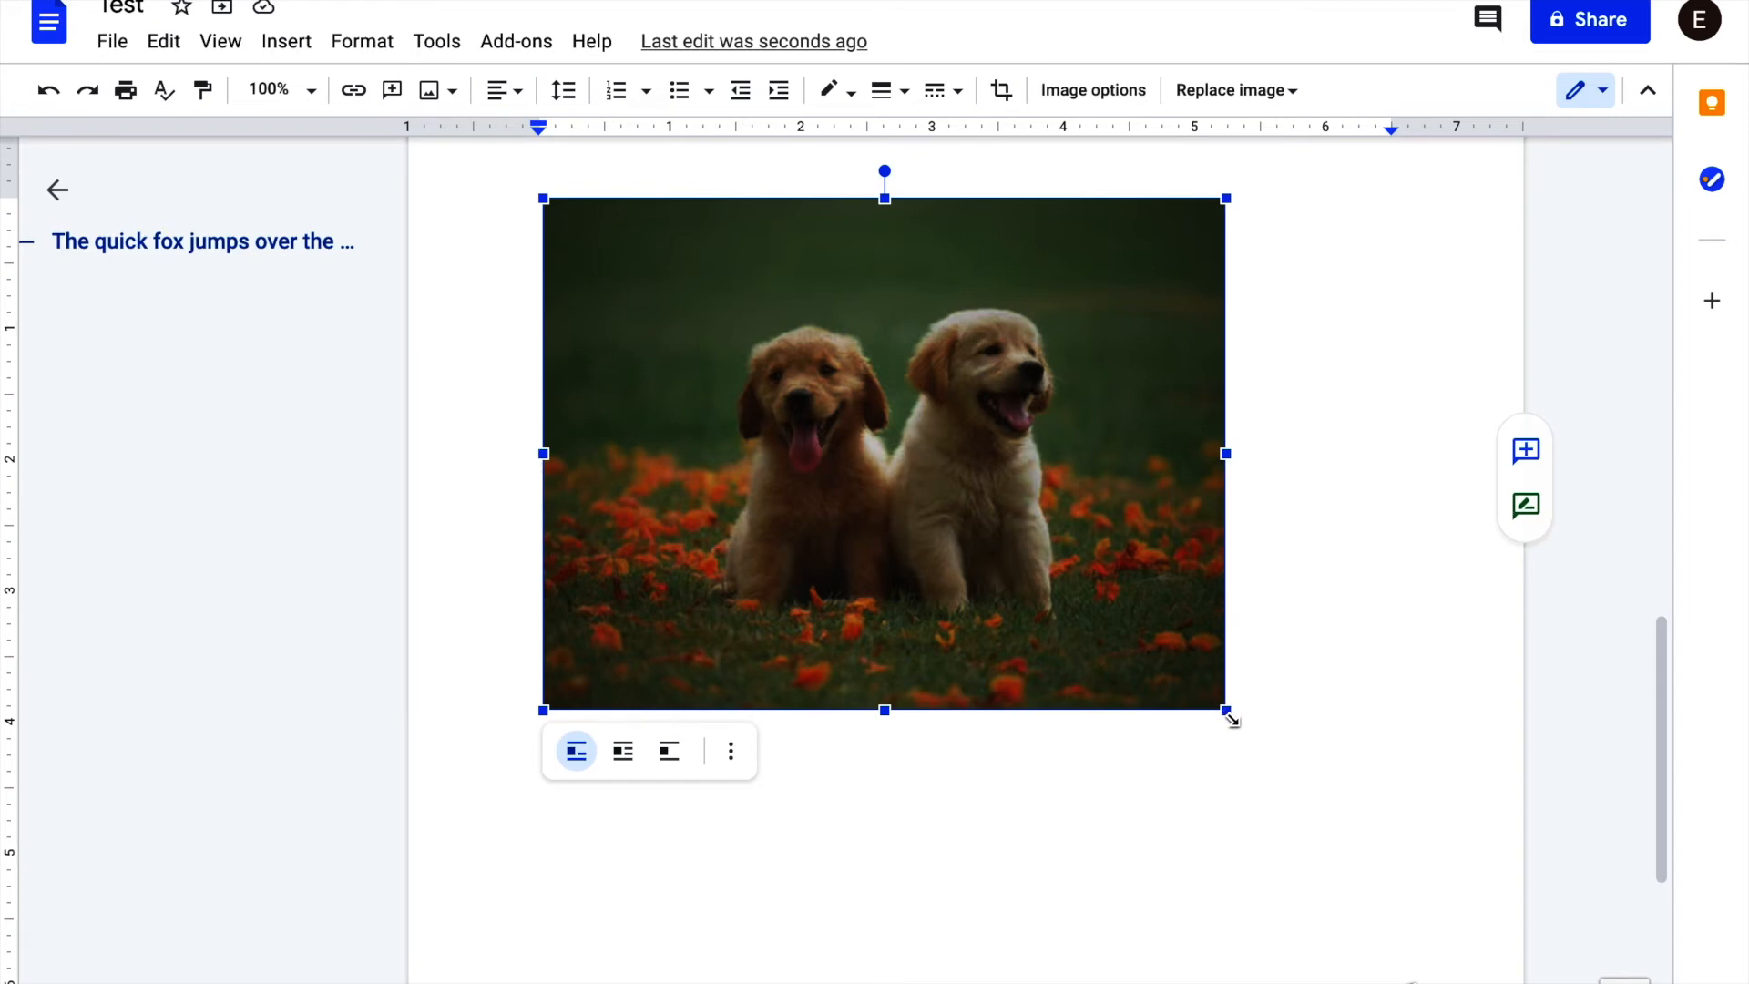
left_click_drag(1227, 714, 1151, 652)
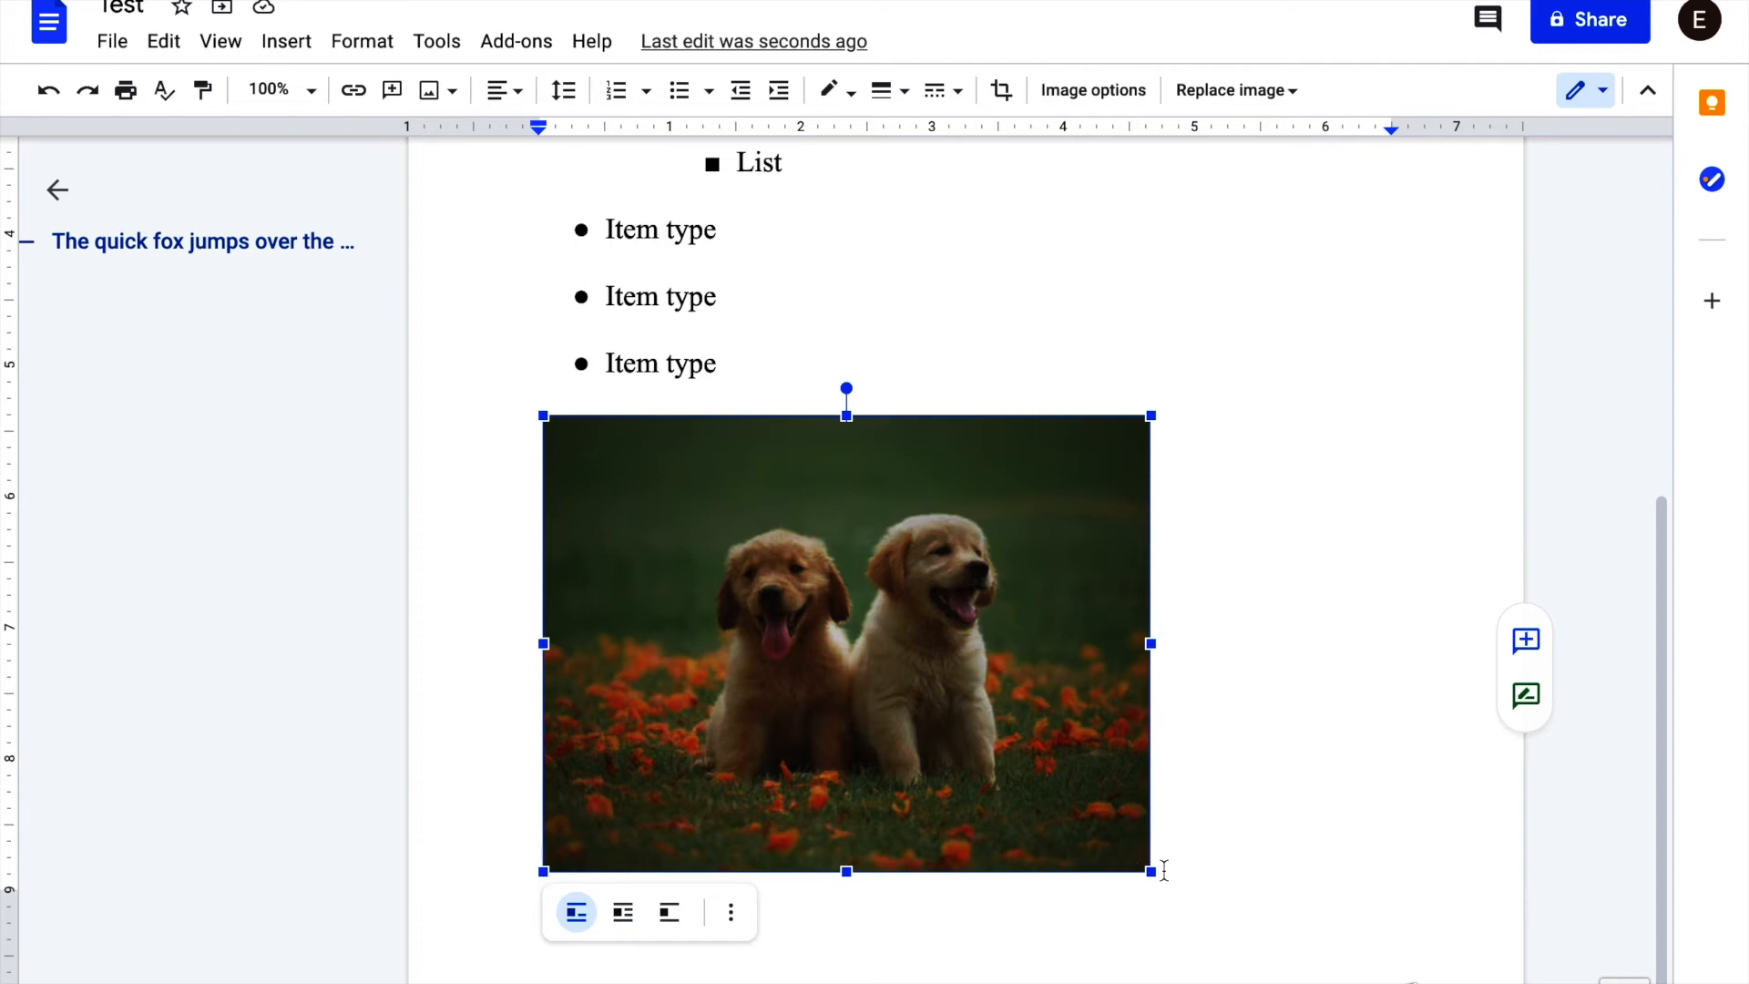
- Set the puppy image to wrap text and review its position options without changing them
left_click(633, 921)
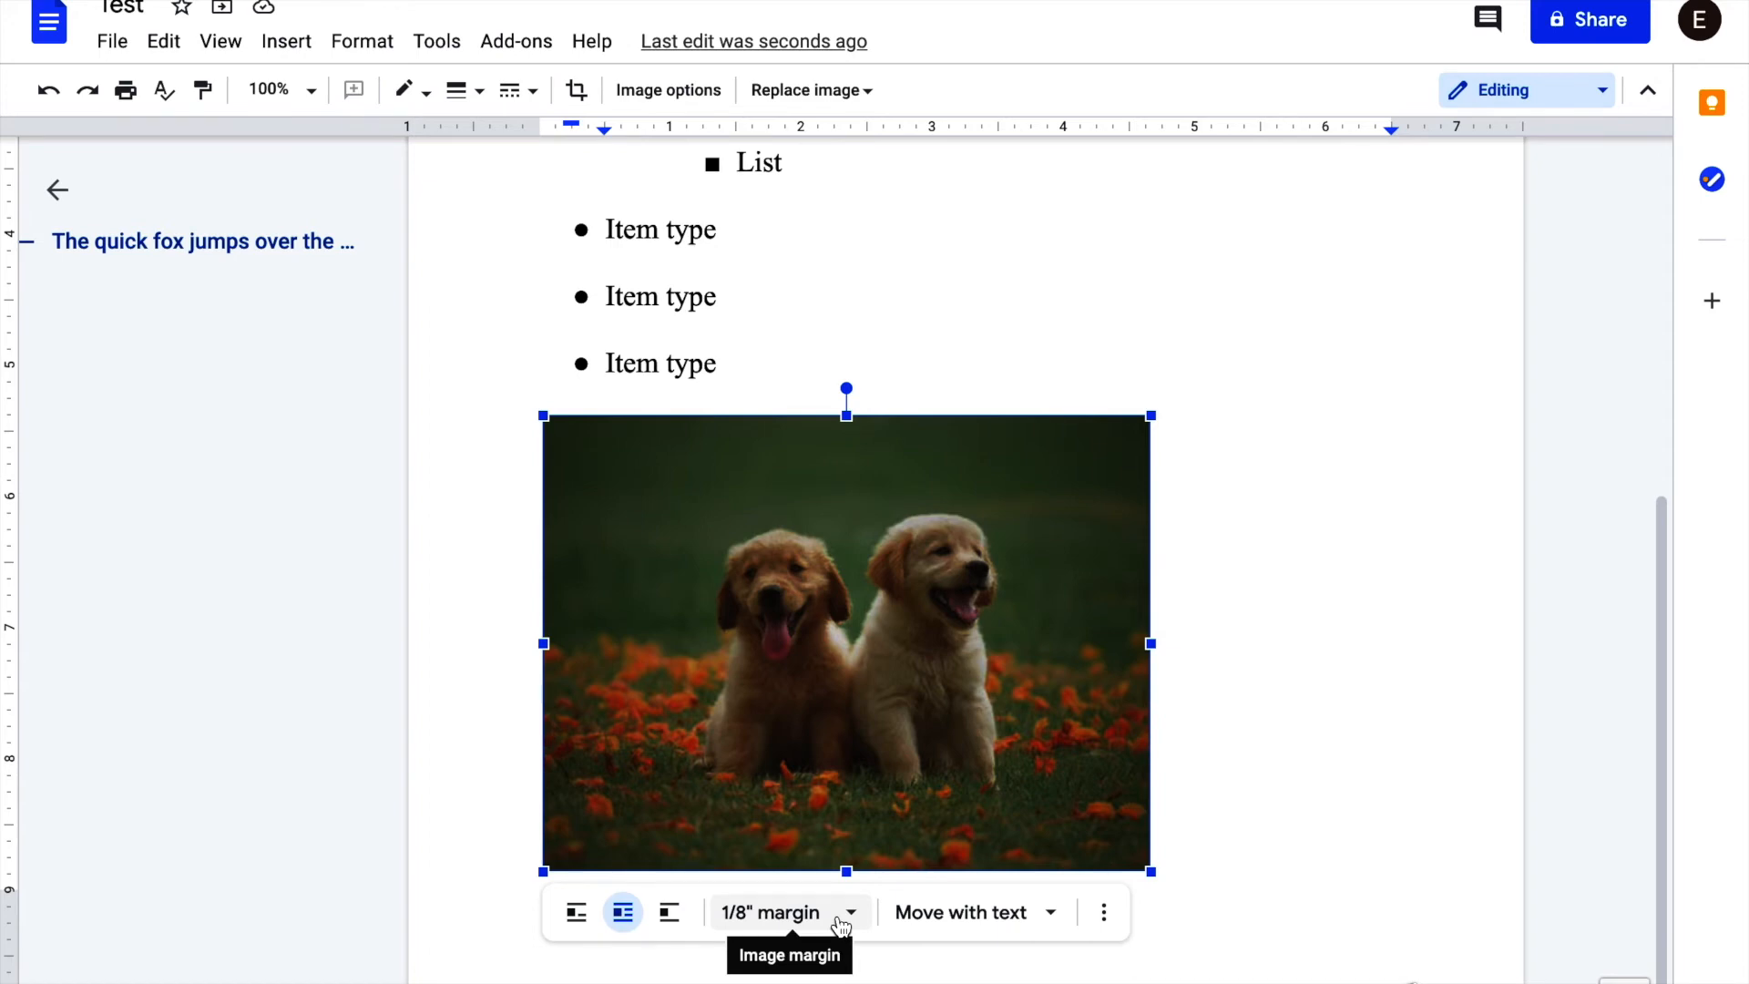
left_click(1048, 916)
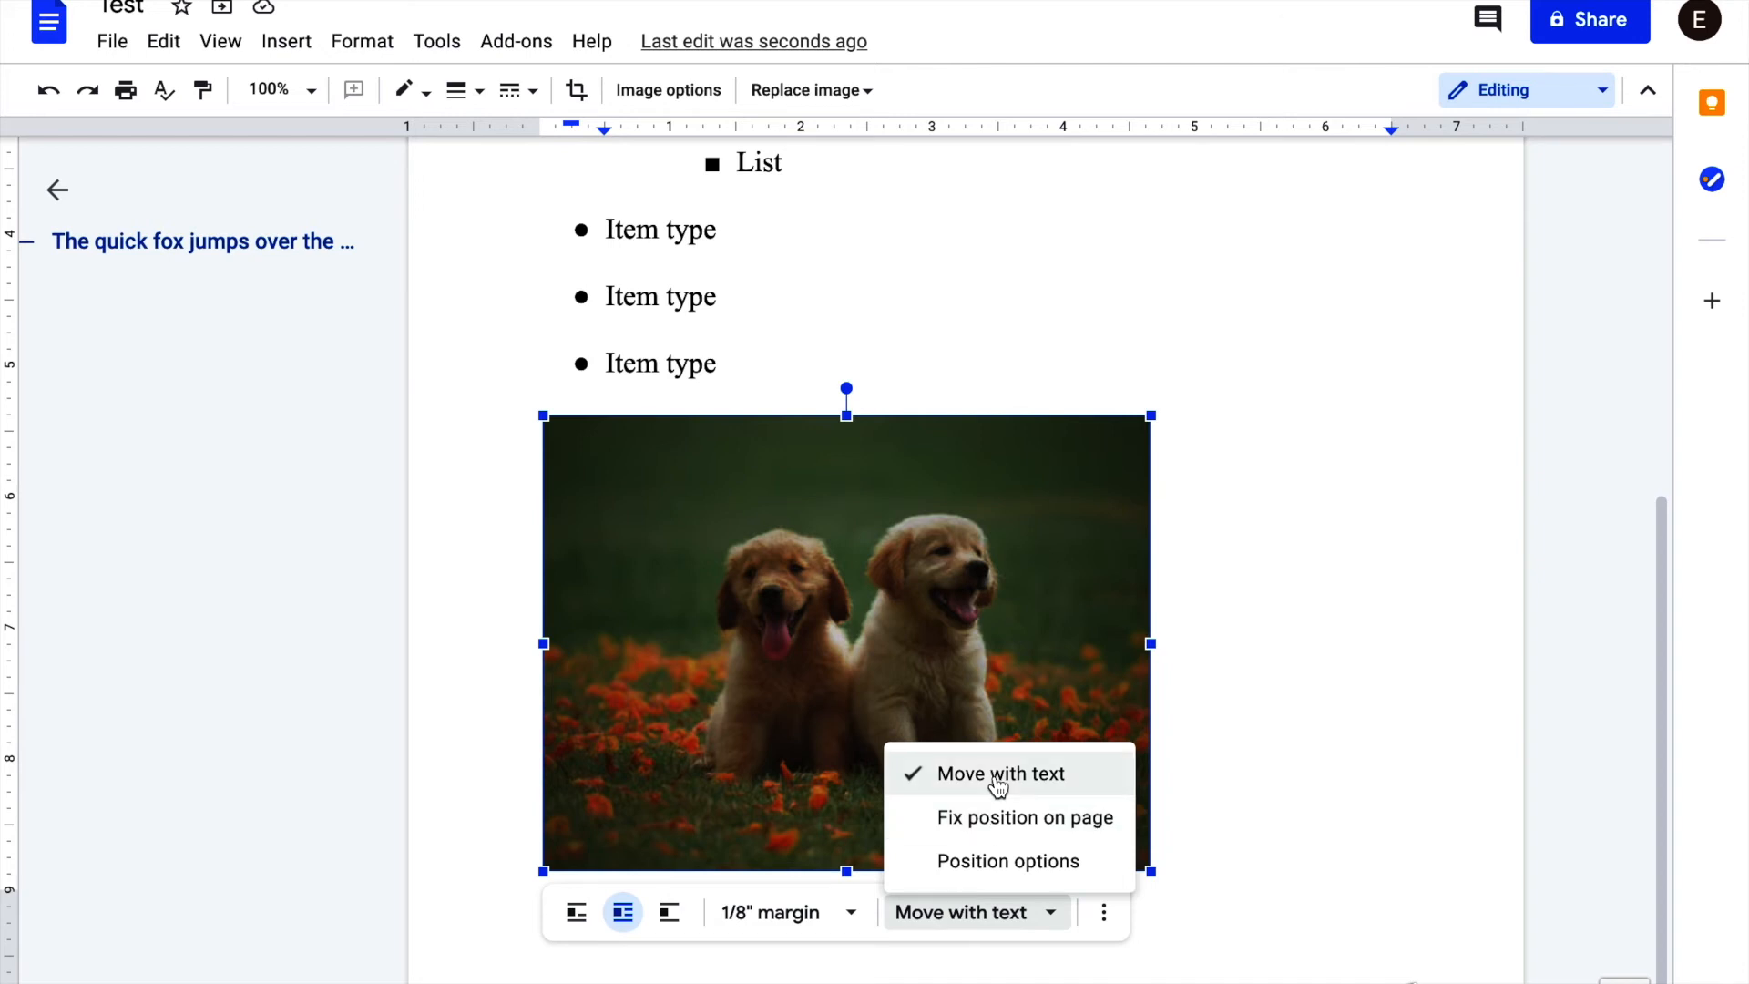
left_click(1007, 861)
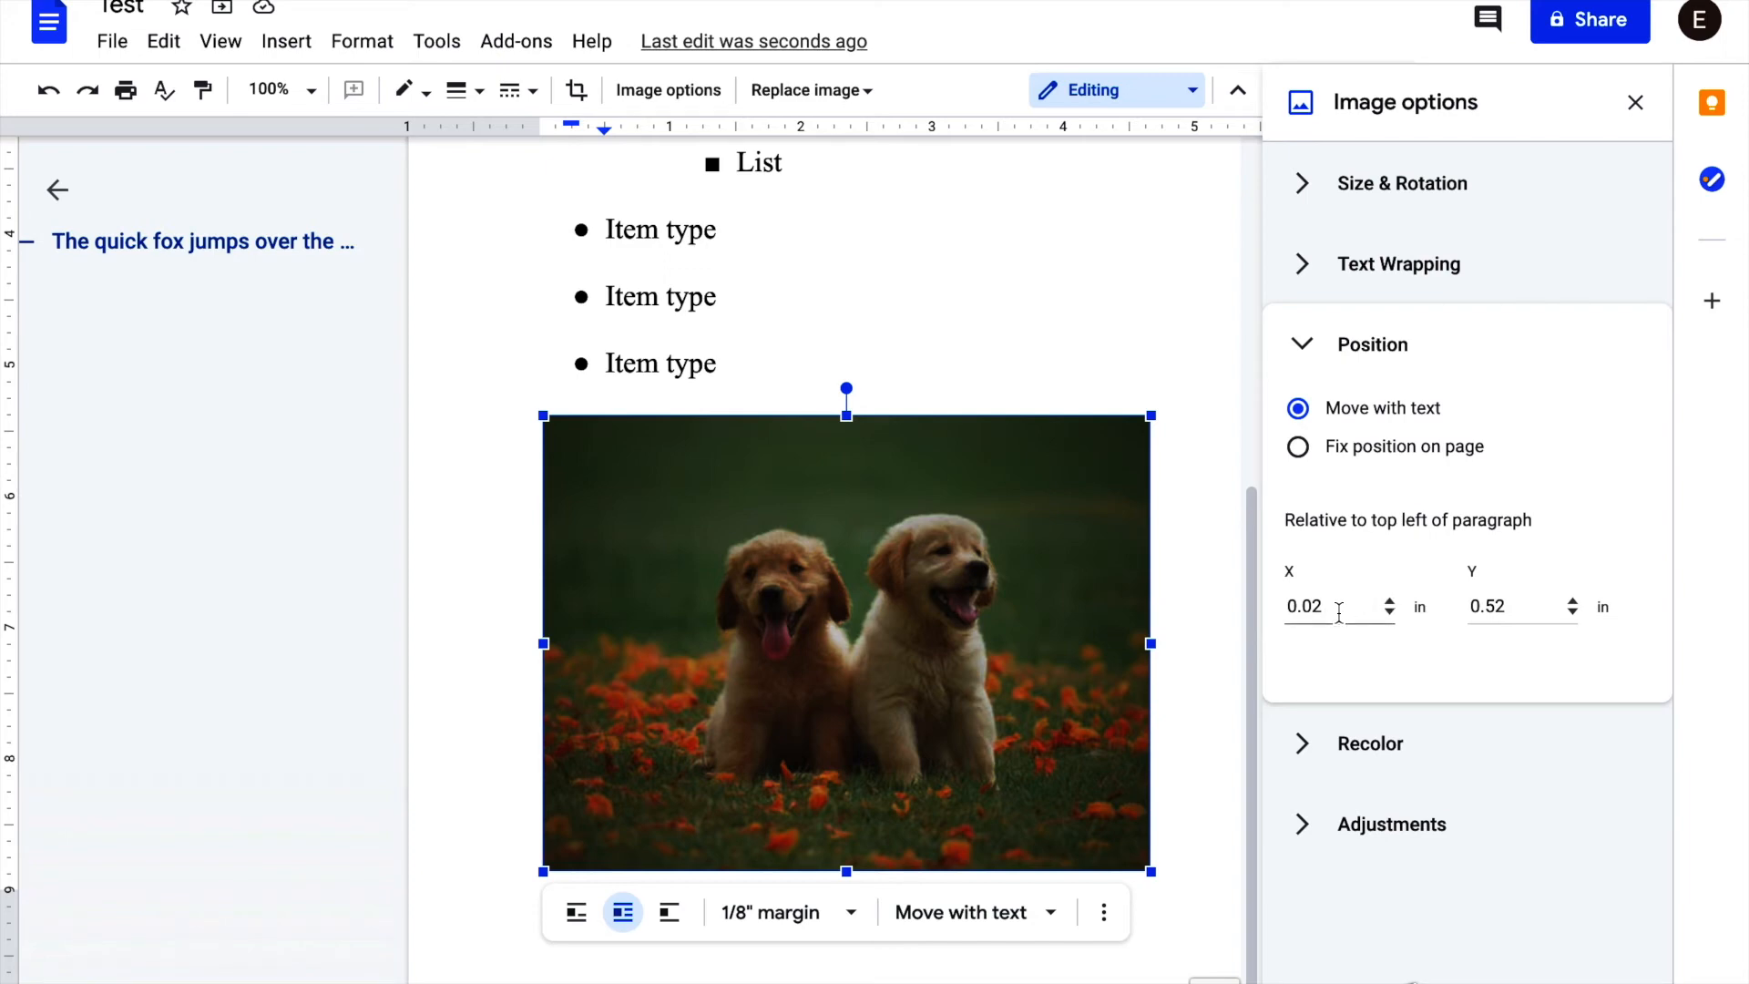
left_click(1654, 111)
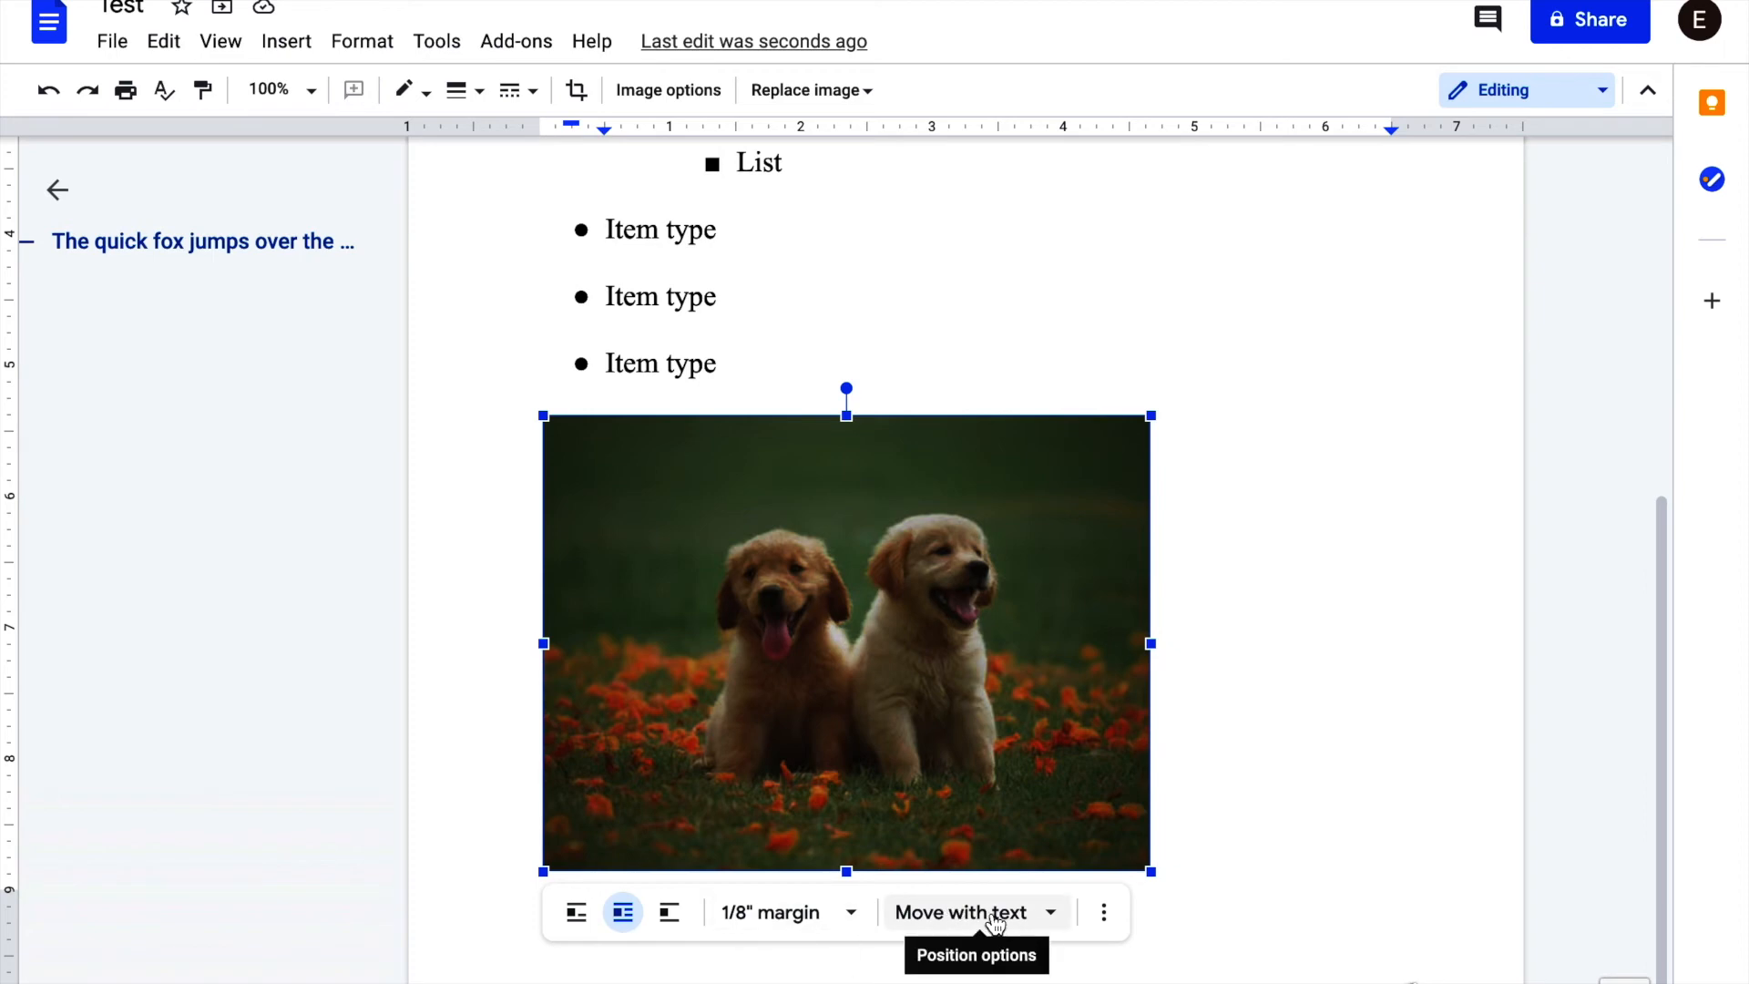
- Move the puppy image up beside the sample sentences, about 2.75 in across and 0.13 in down from its paragraph's top-left corner
left_click_drag(1011, 722, 951, 693)
left_click_drag(953, 629, 1313, 568)
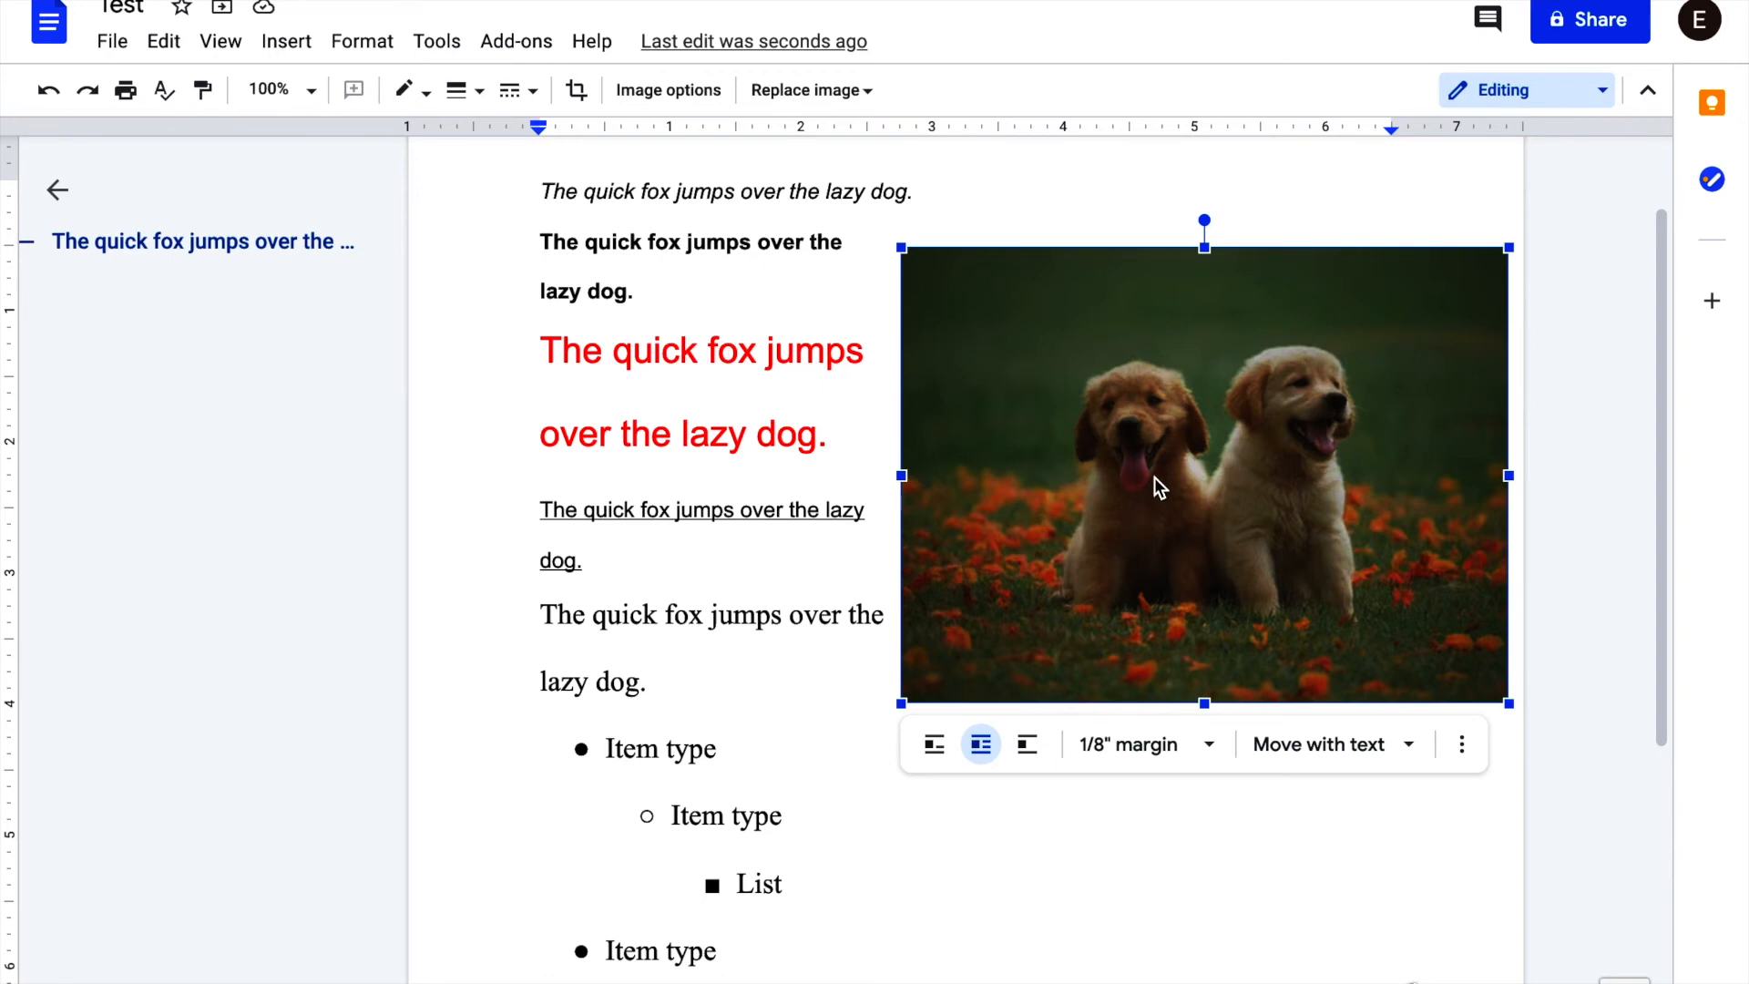
- Examine all image options for the puppy image, including adjustments, recolor, size and rotation, and text wrapping, and close them
left_click(1468, 751)
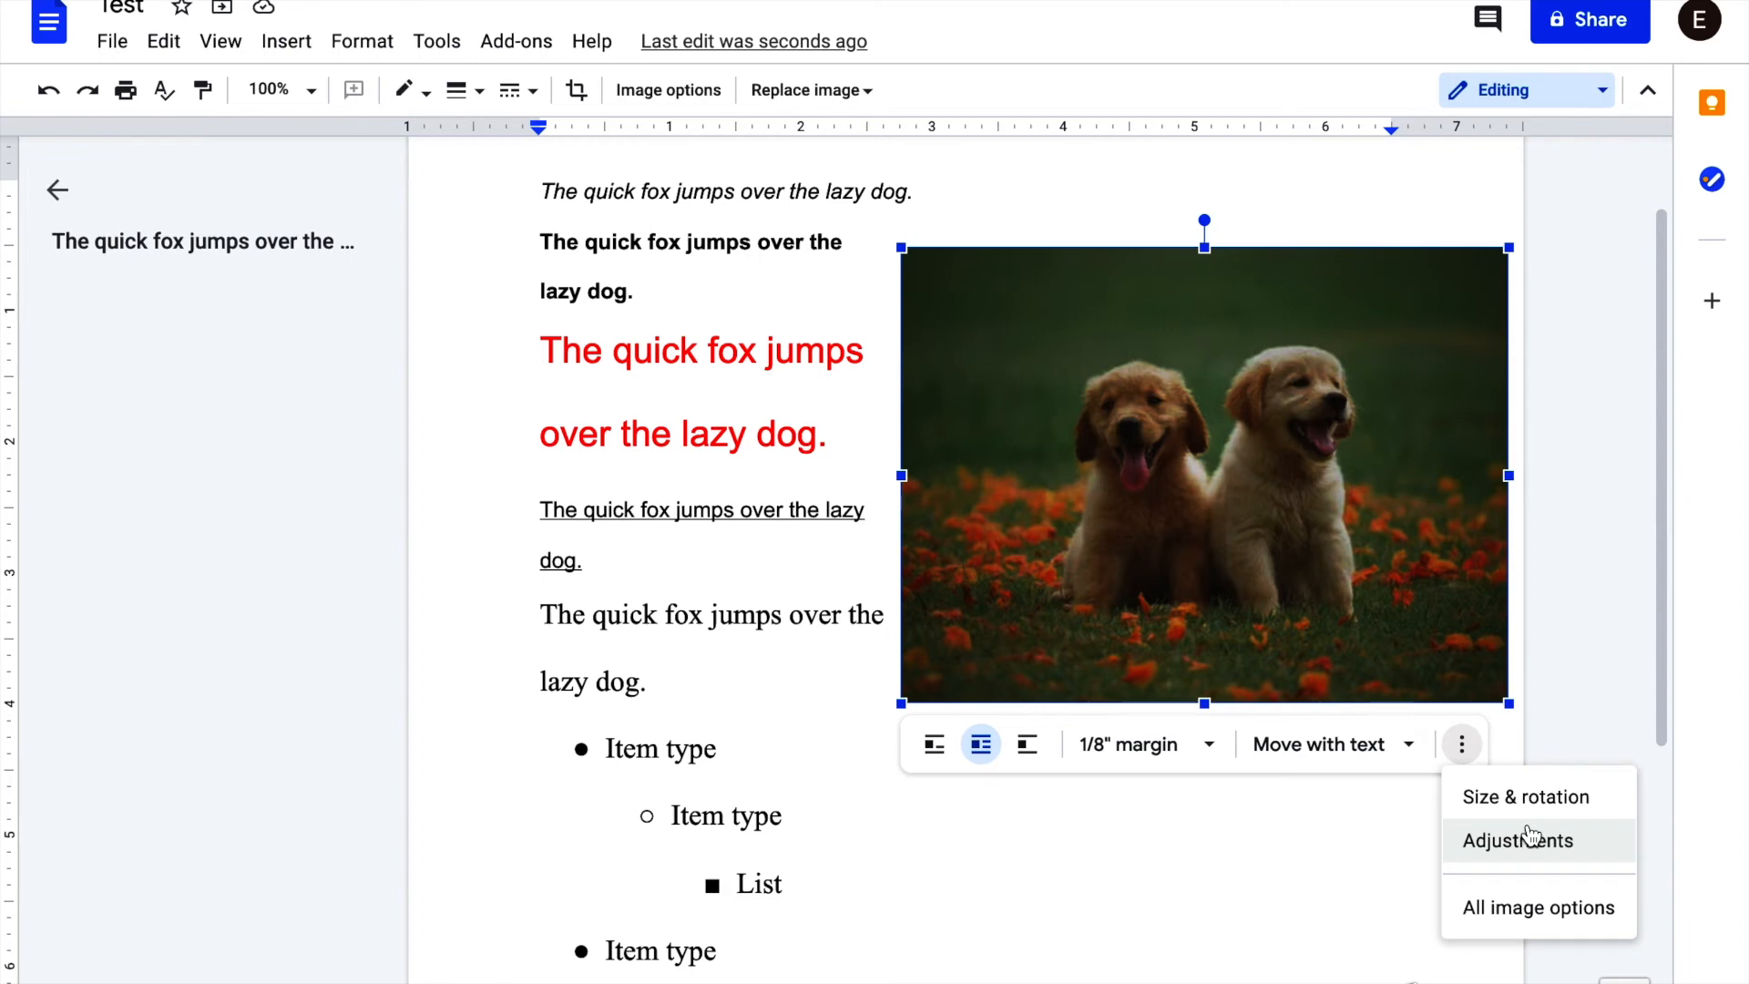
left_click(1532, 906)
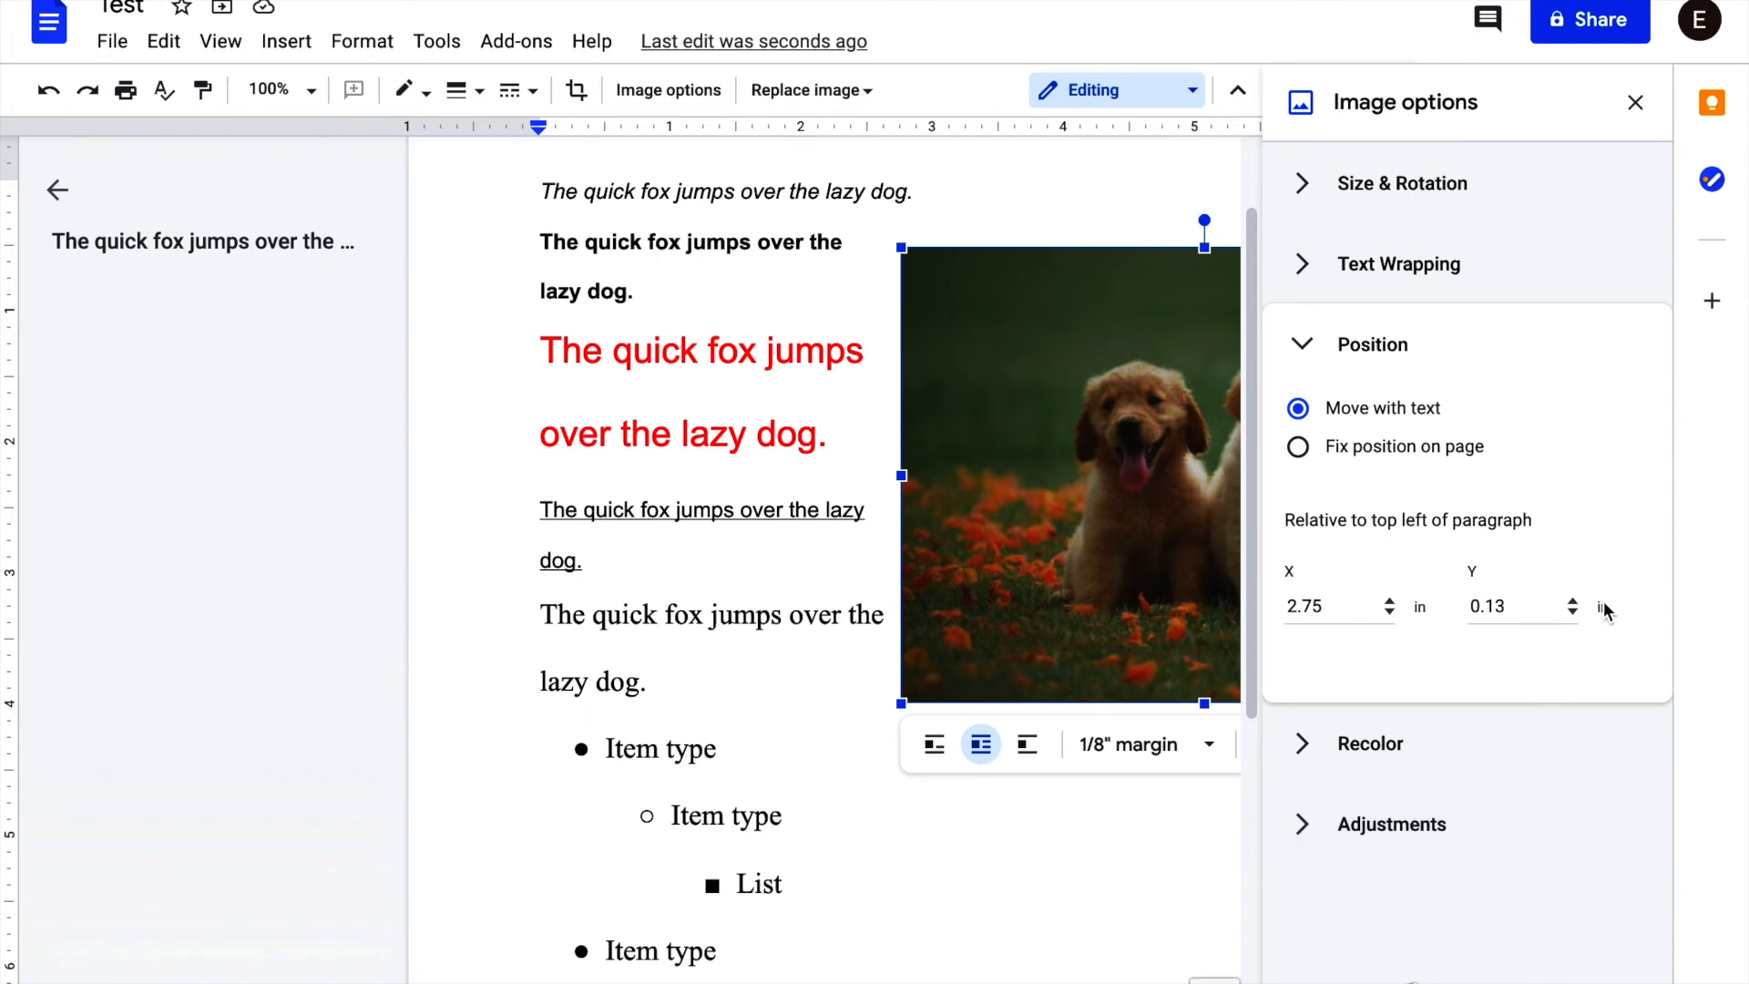
left_click(1299, 836)
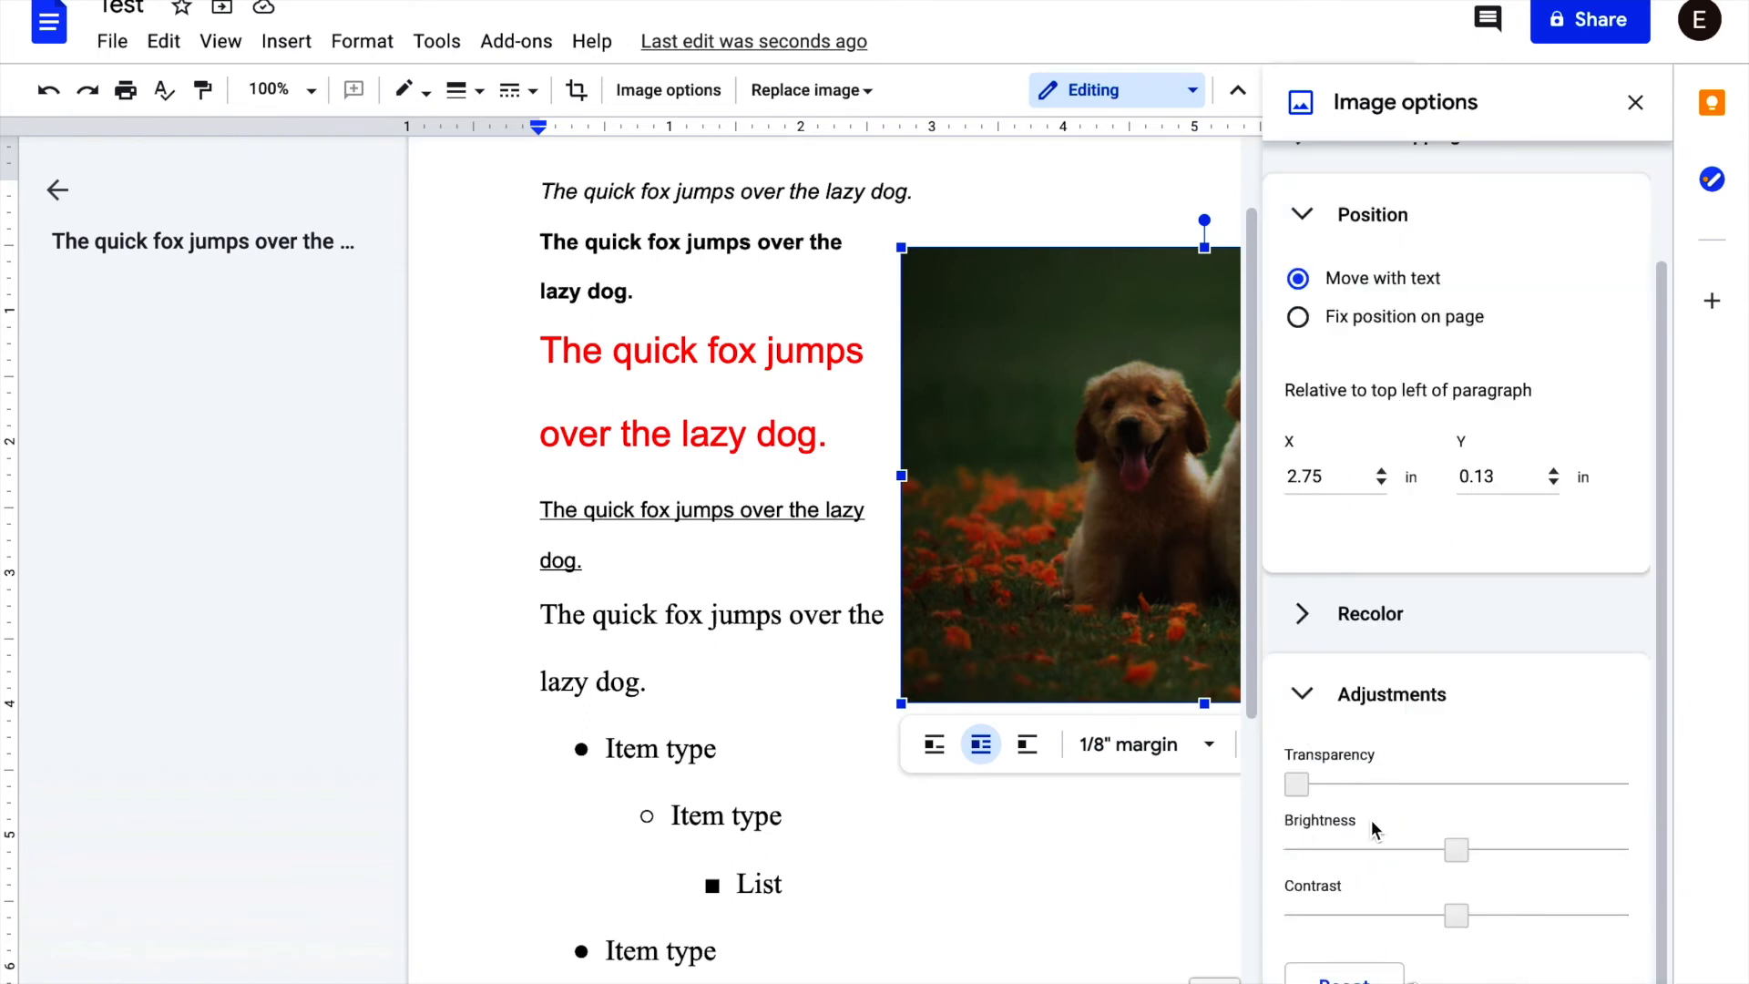
left_click(1301, 619)
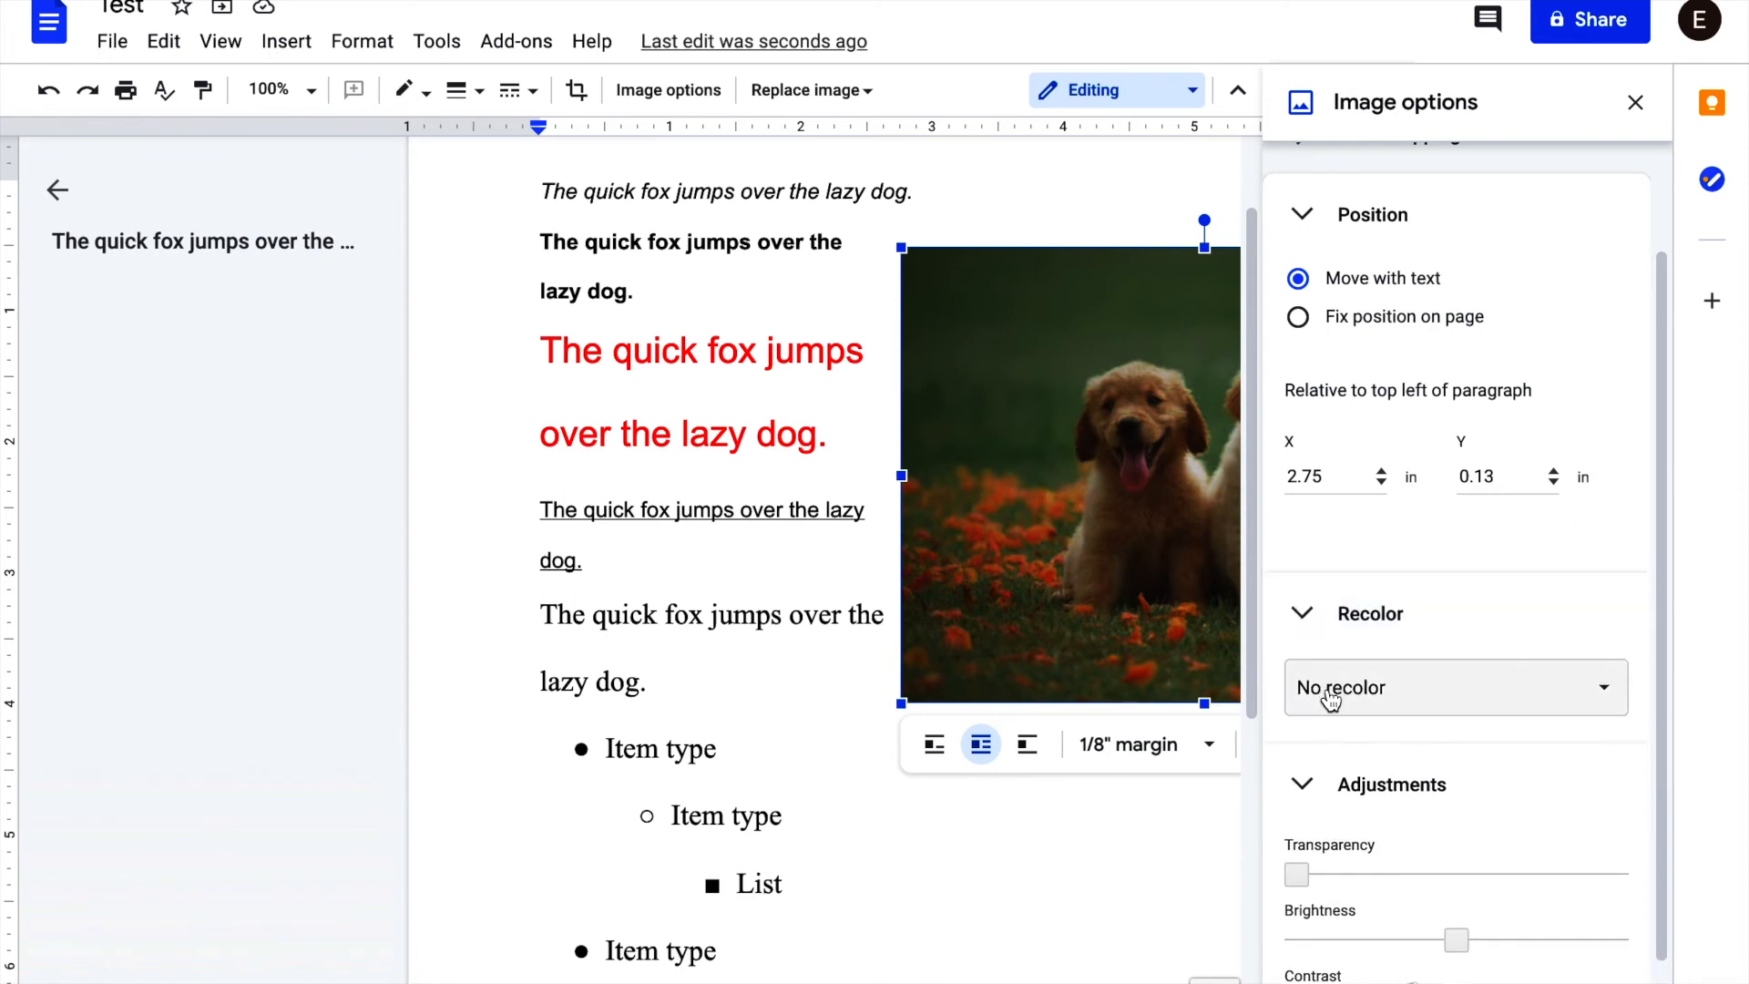
scroll(1339, 638, "up", 1)
scroll(1352, 665, "down", 2)
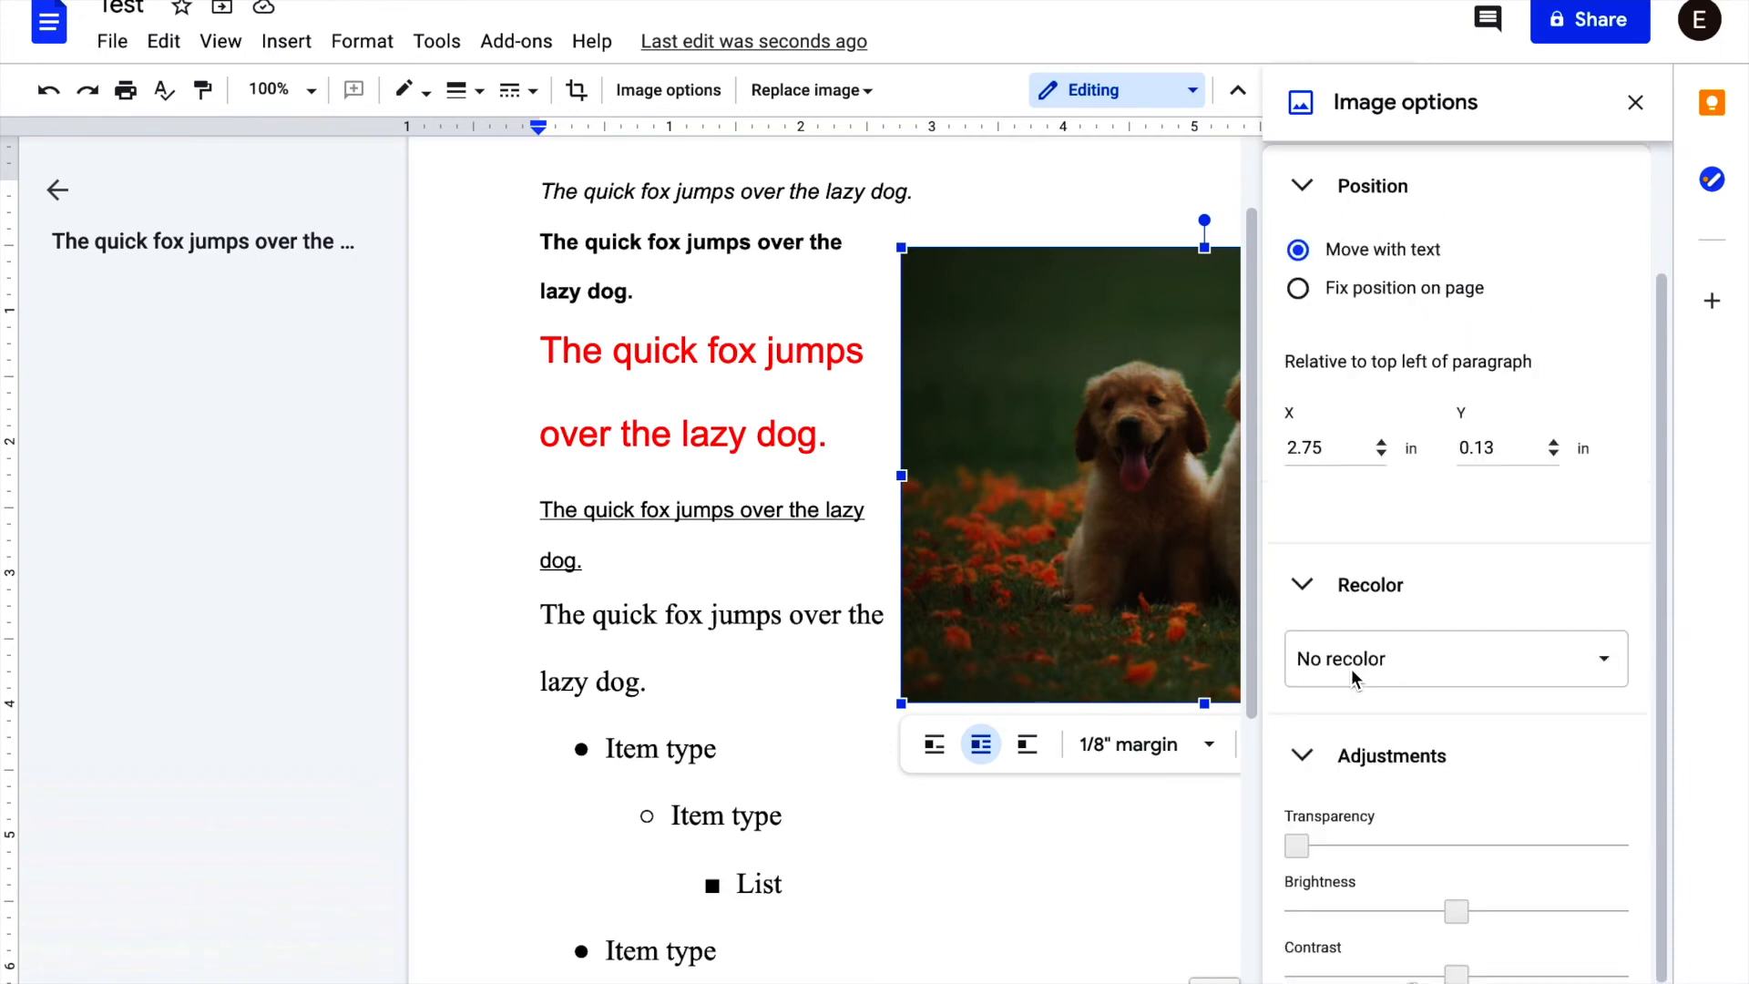
scroll(1352, 675, "up", 2)
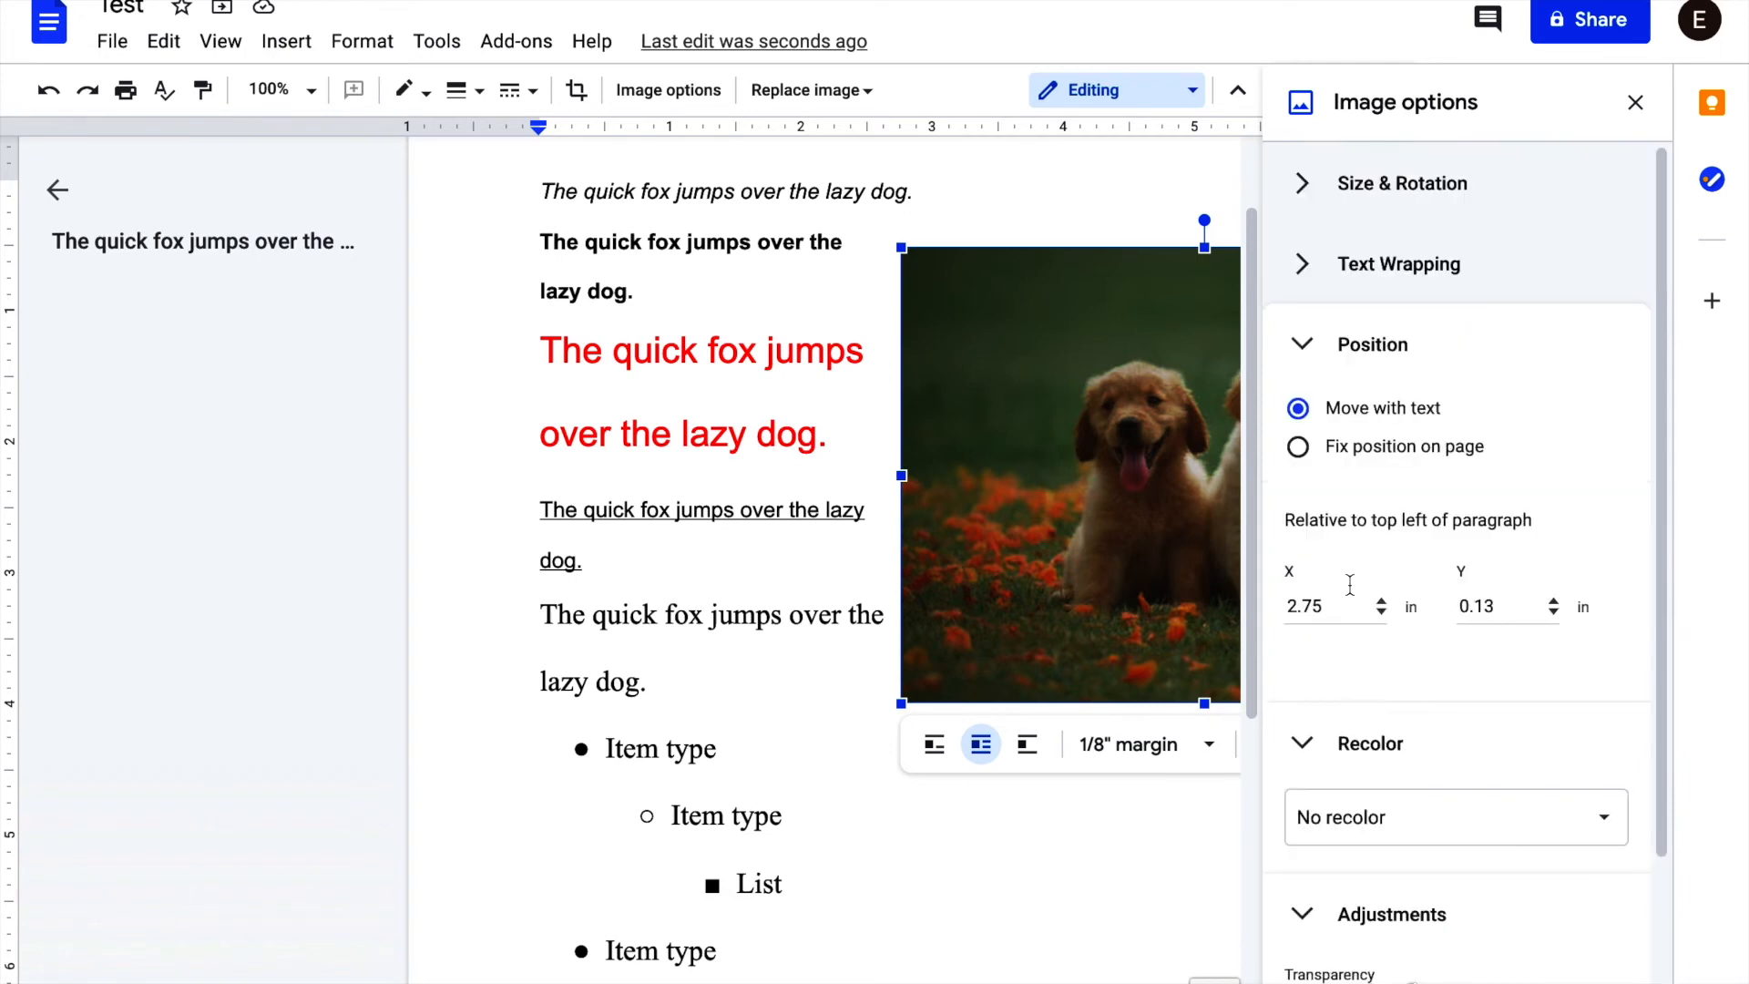
left_click(1318, 184)
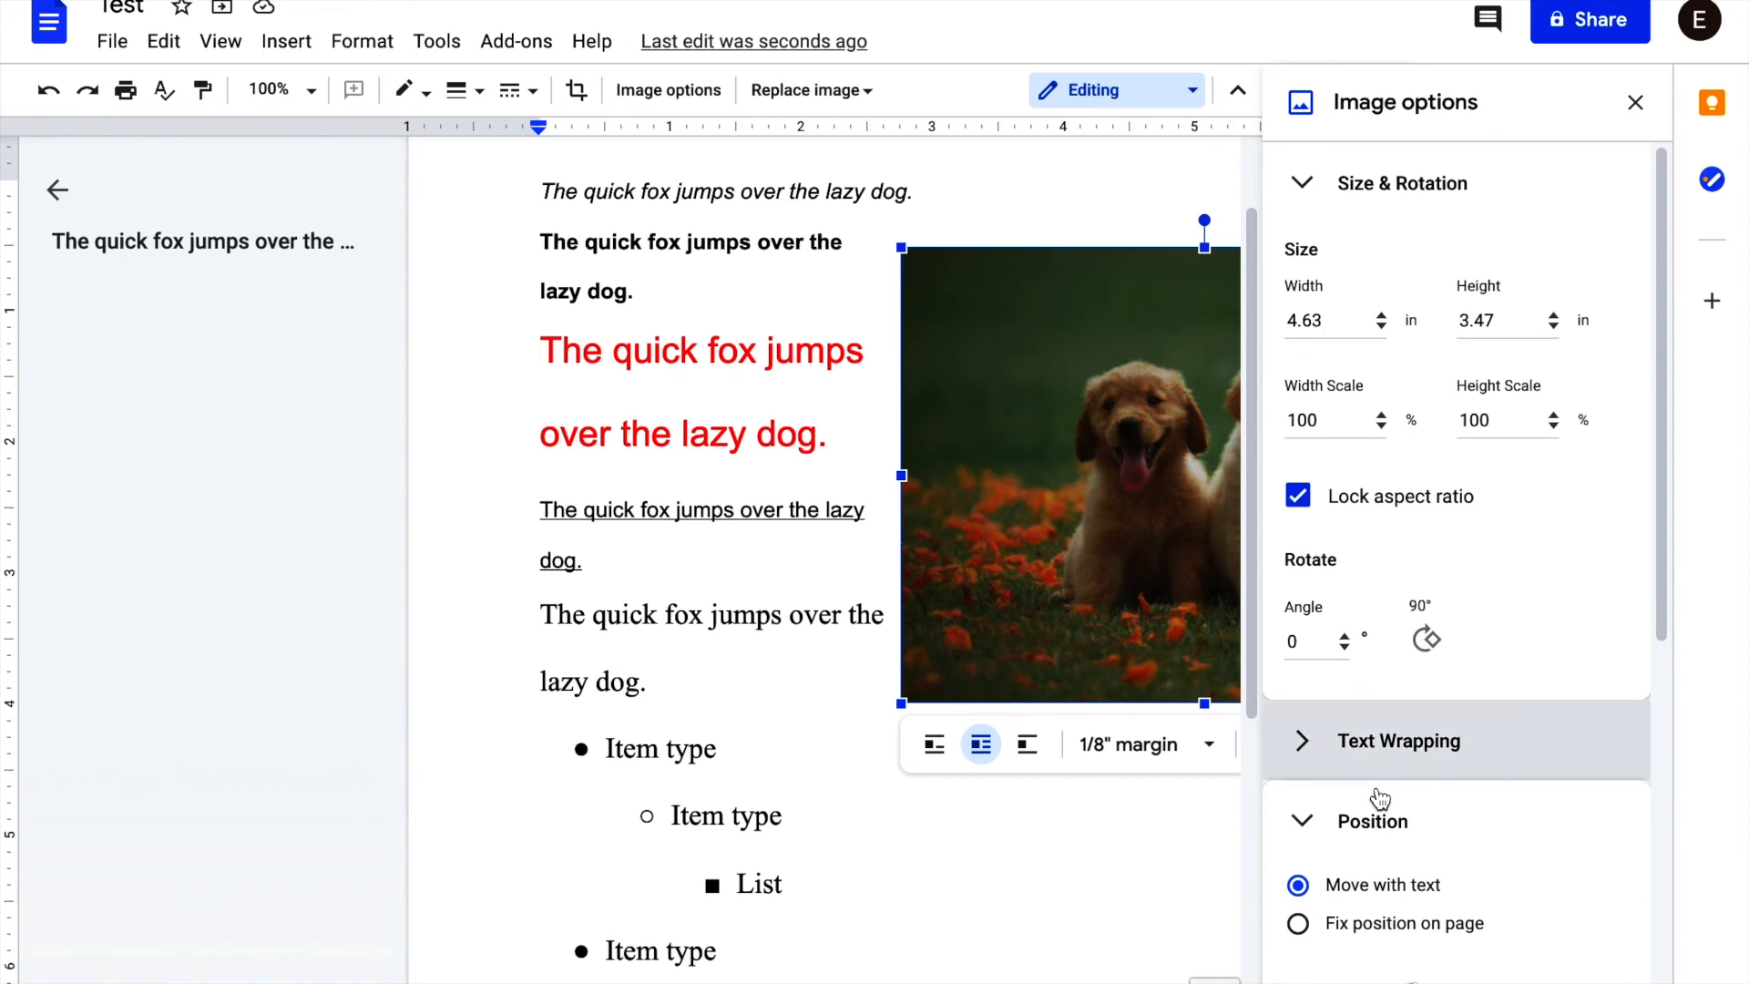
left_click(1318, 754)
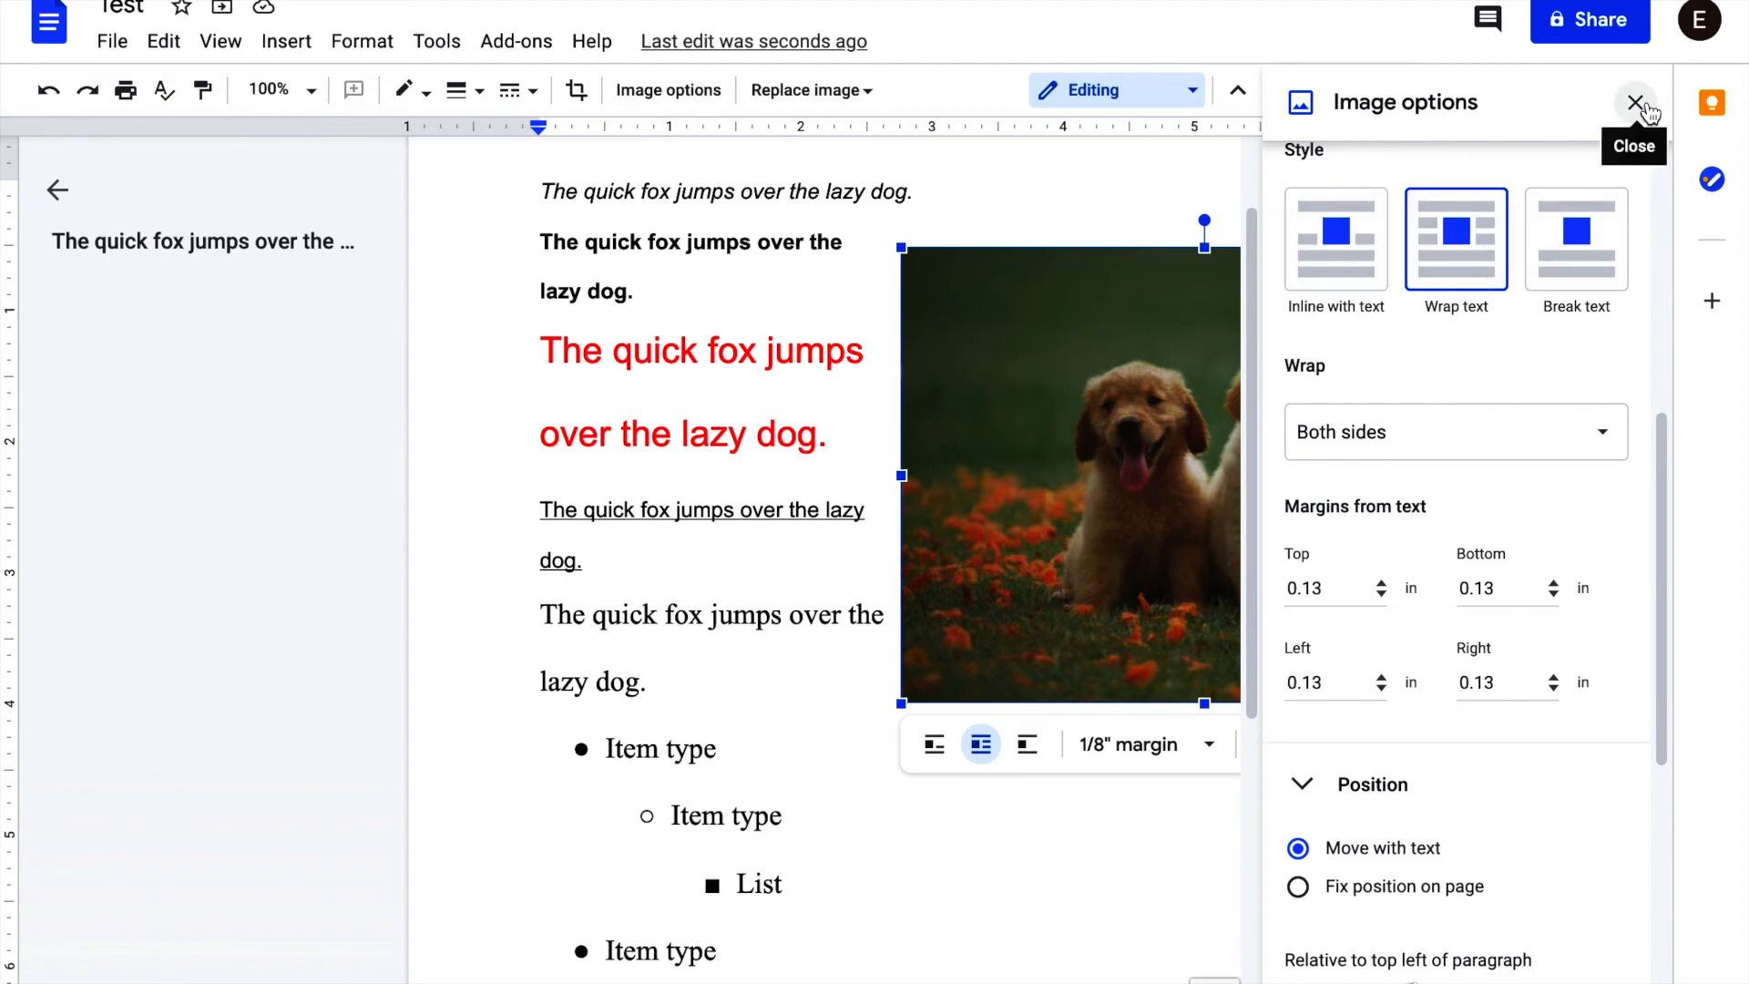
scroll(1495, 652, "down", 7)
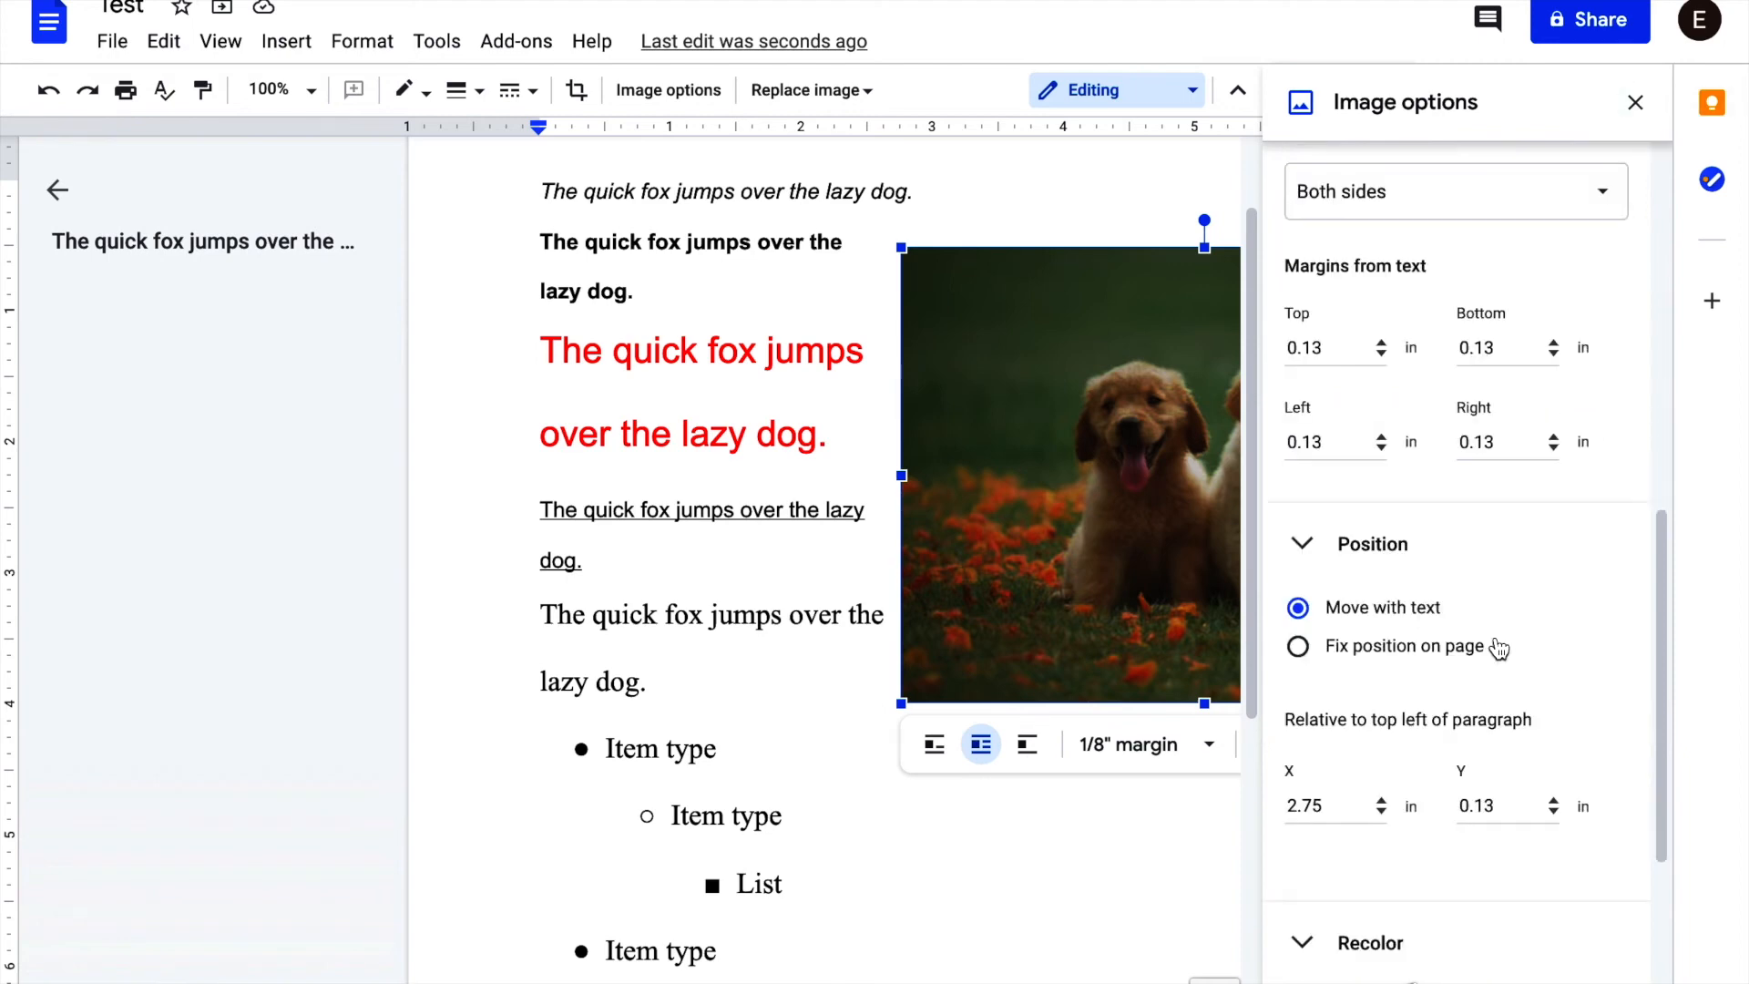
scroll(1531, 719, "up", 10)
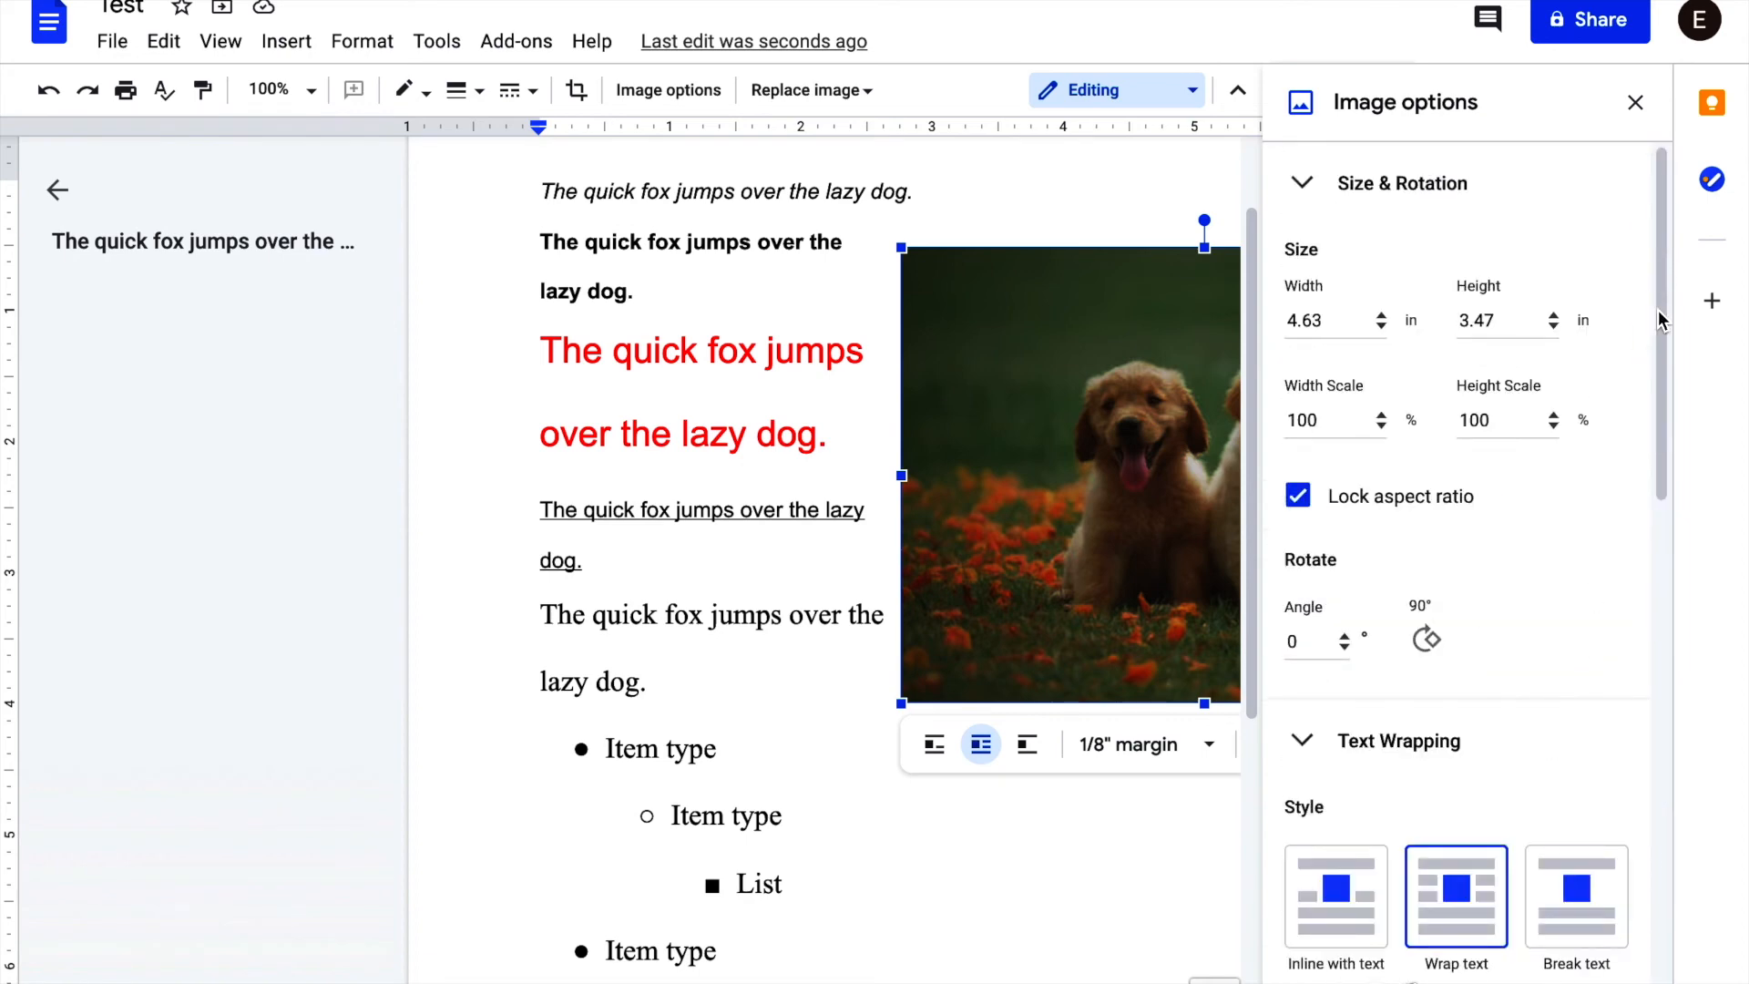
left_click(1638, 103)
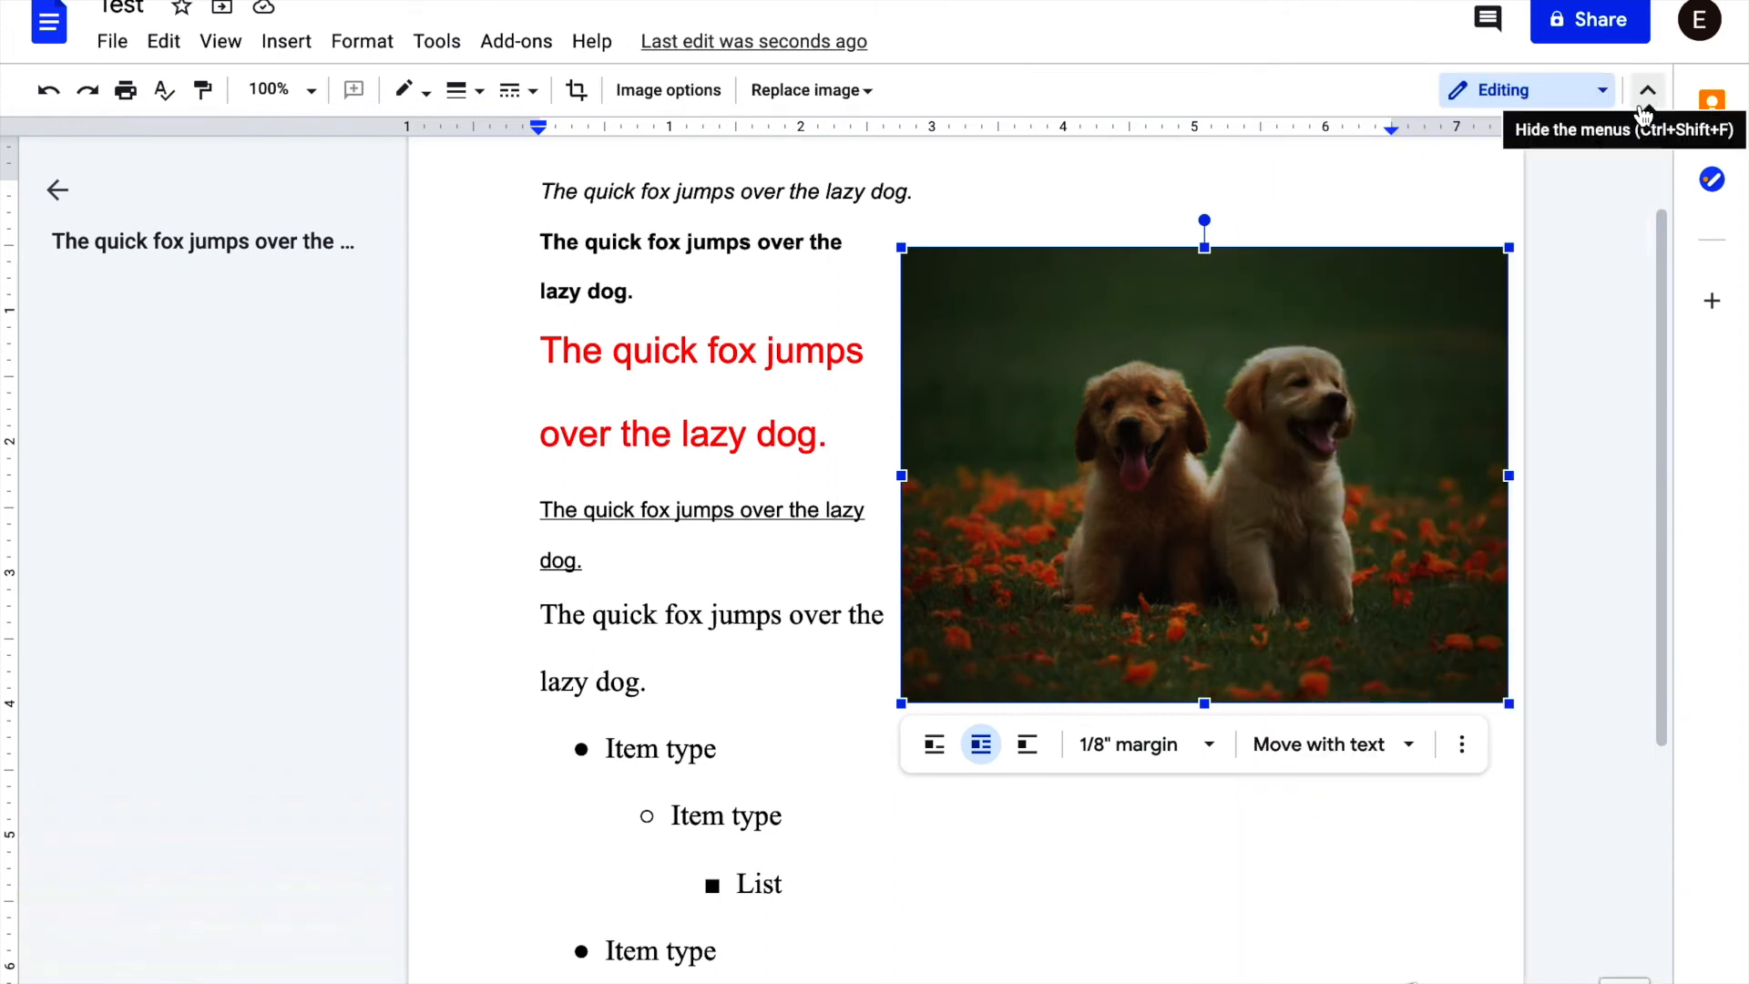
- Deselect the puppy image and look over the document's layout
left_click(1052, 192)
scroll(1212, 396, "down", 5)
scroll(1212, 397, "up", 6)
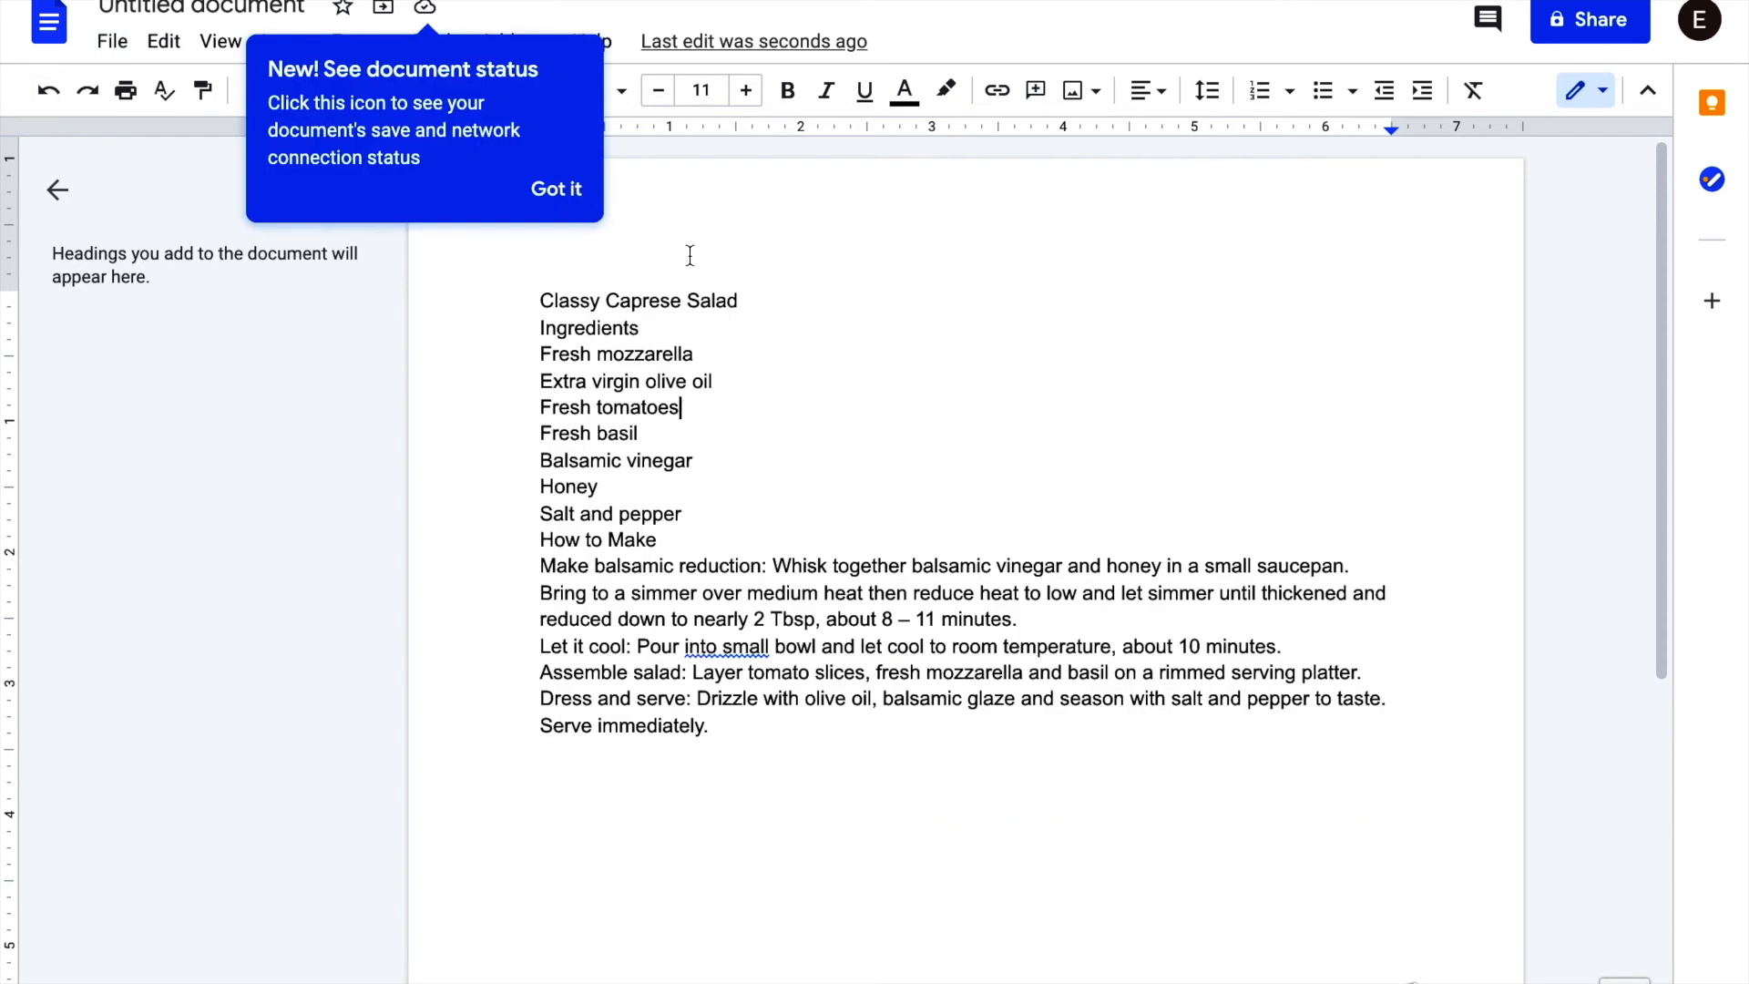
- Dismiss the document status notice and look over the unformatted recipe's title, headings and ingredient lines
left_click(557, 191)
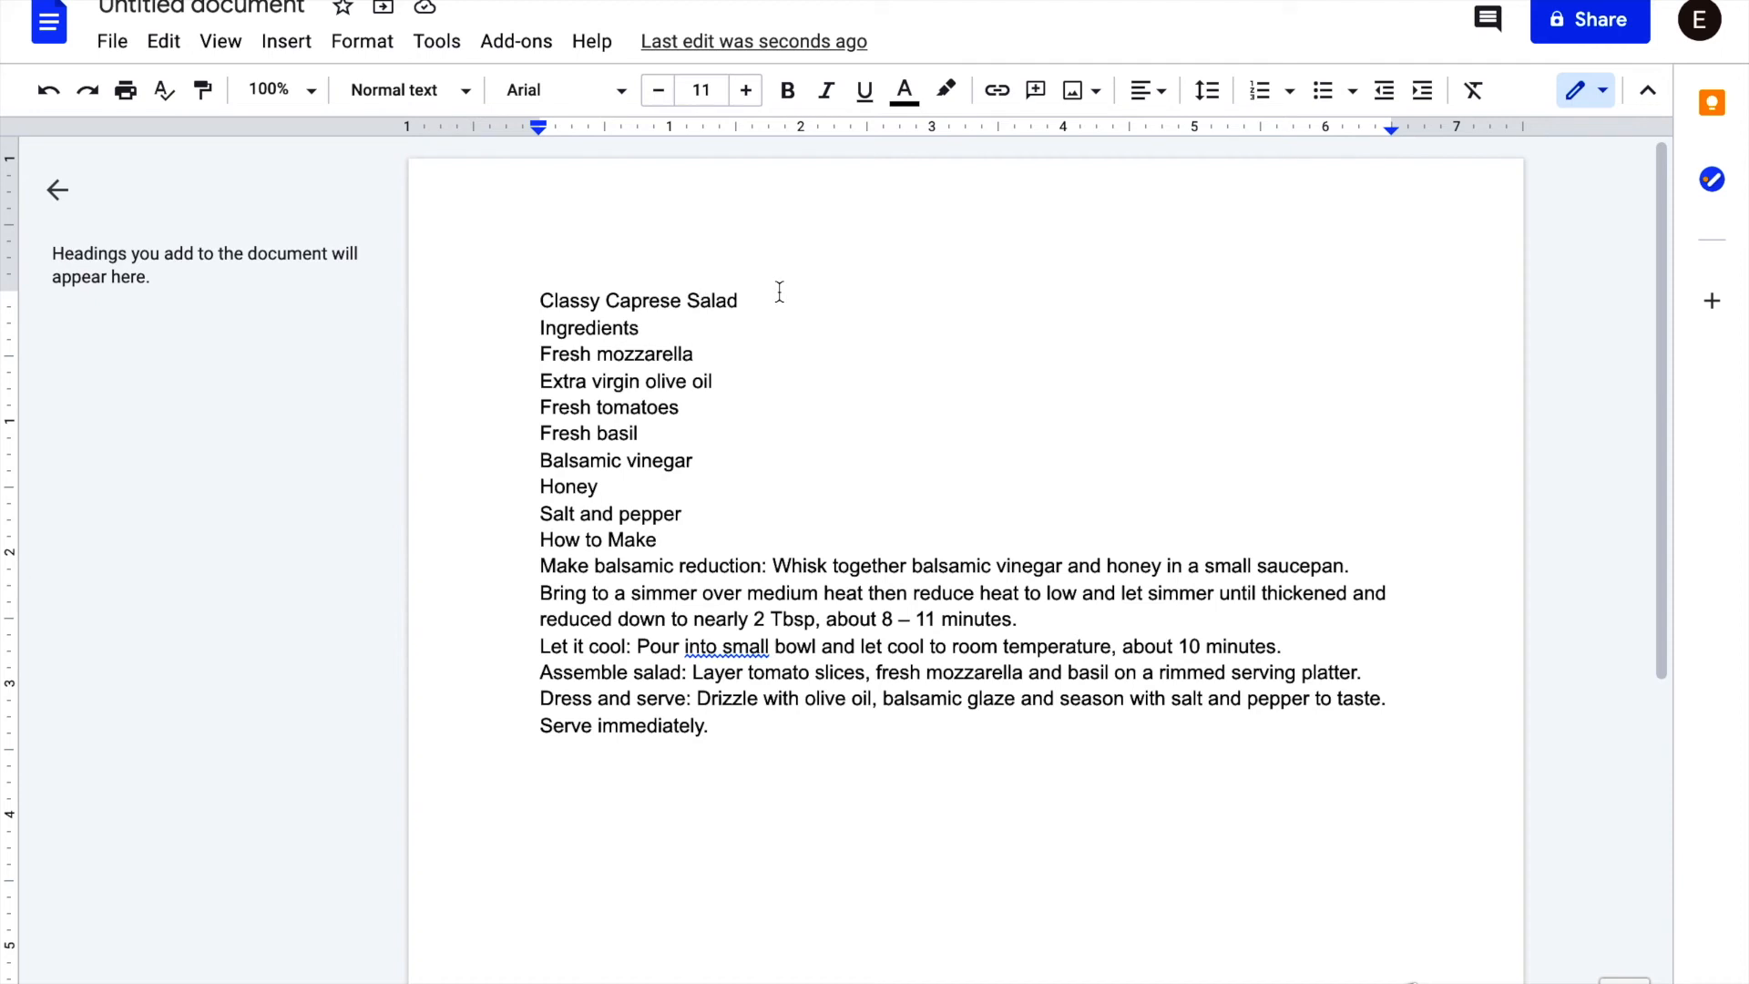
left_click_drag(742, 301, 538, 303)
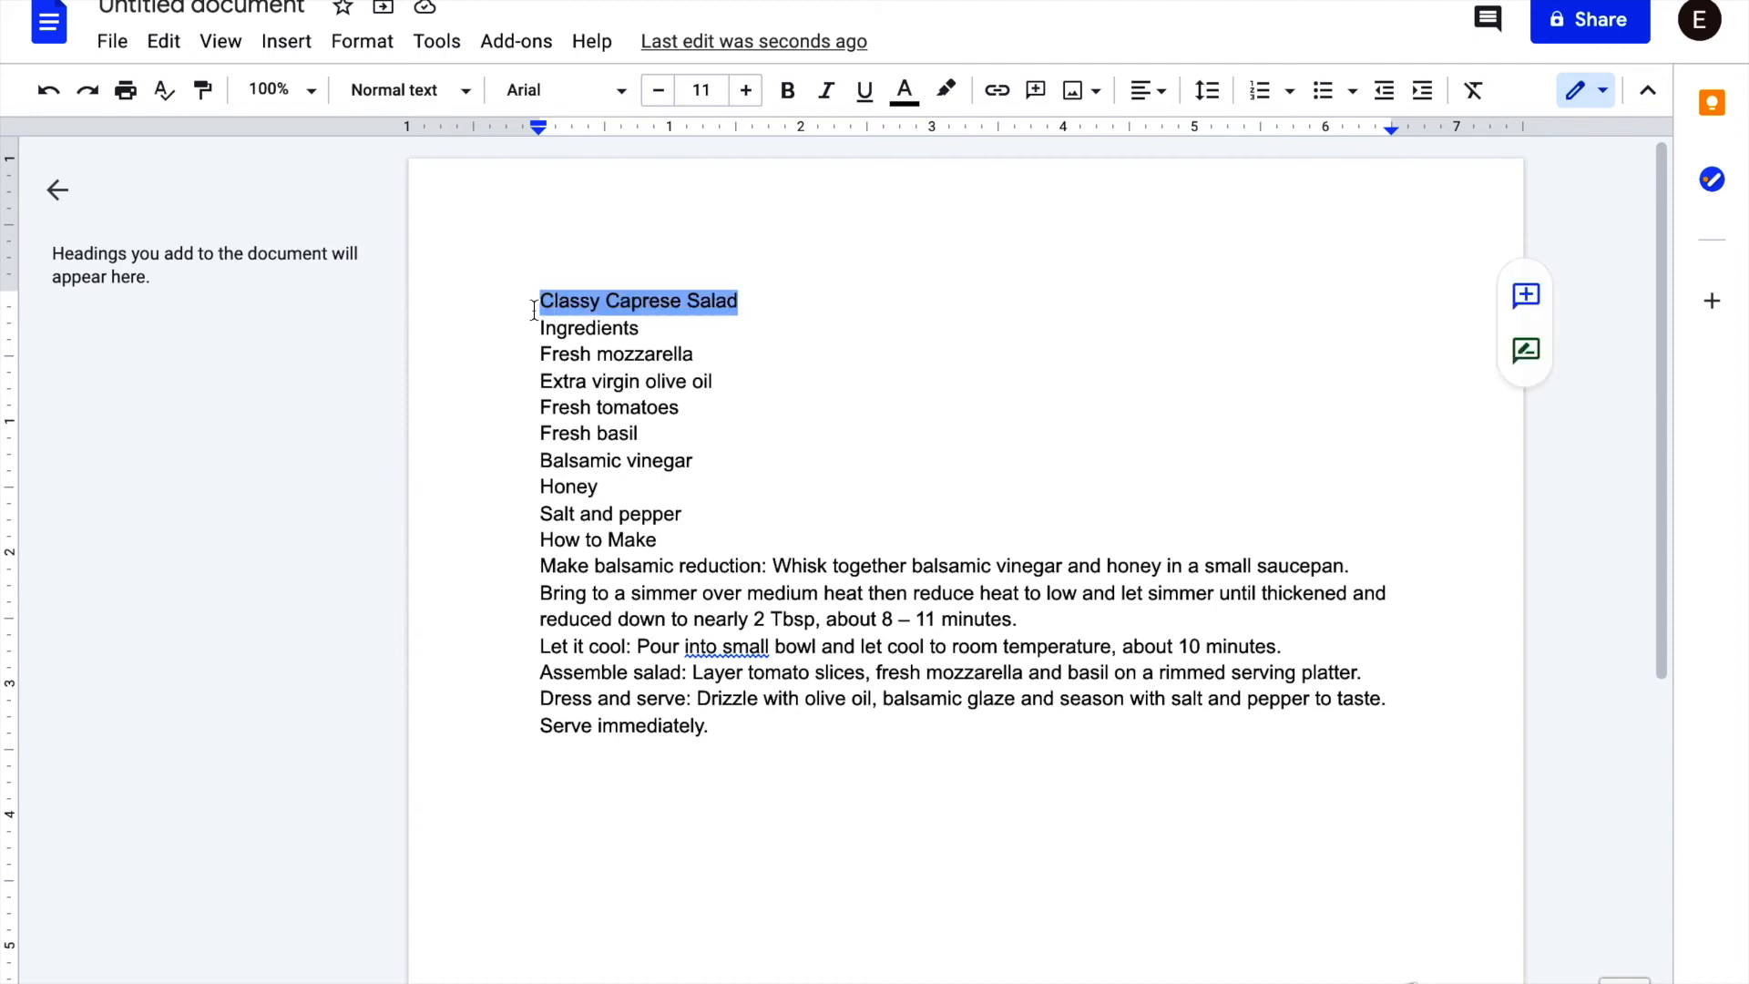
double_click(648, 328)
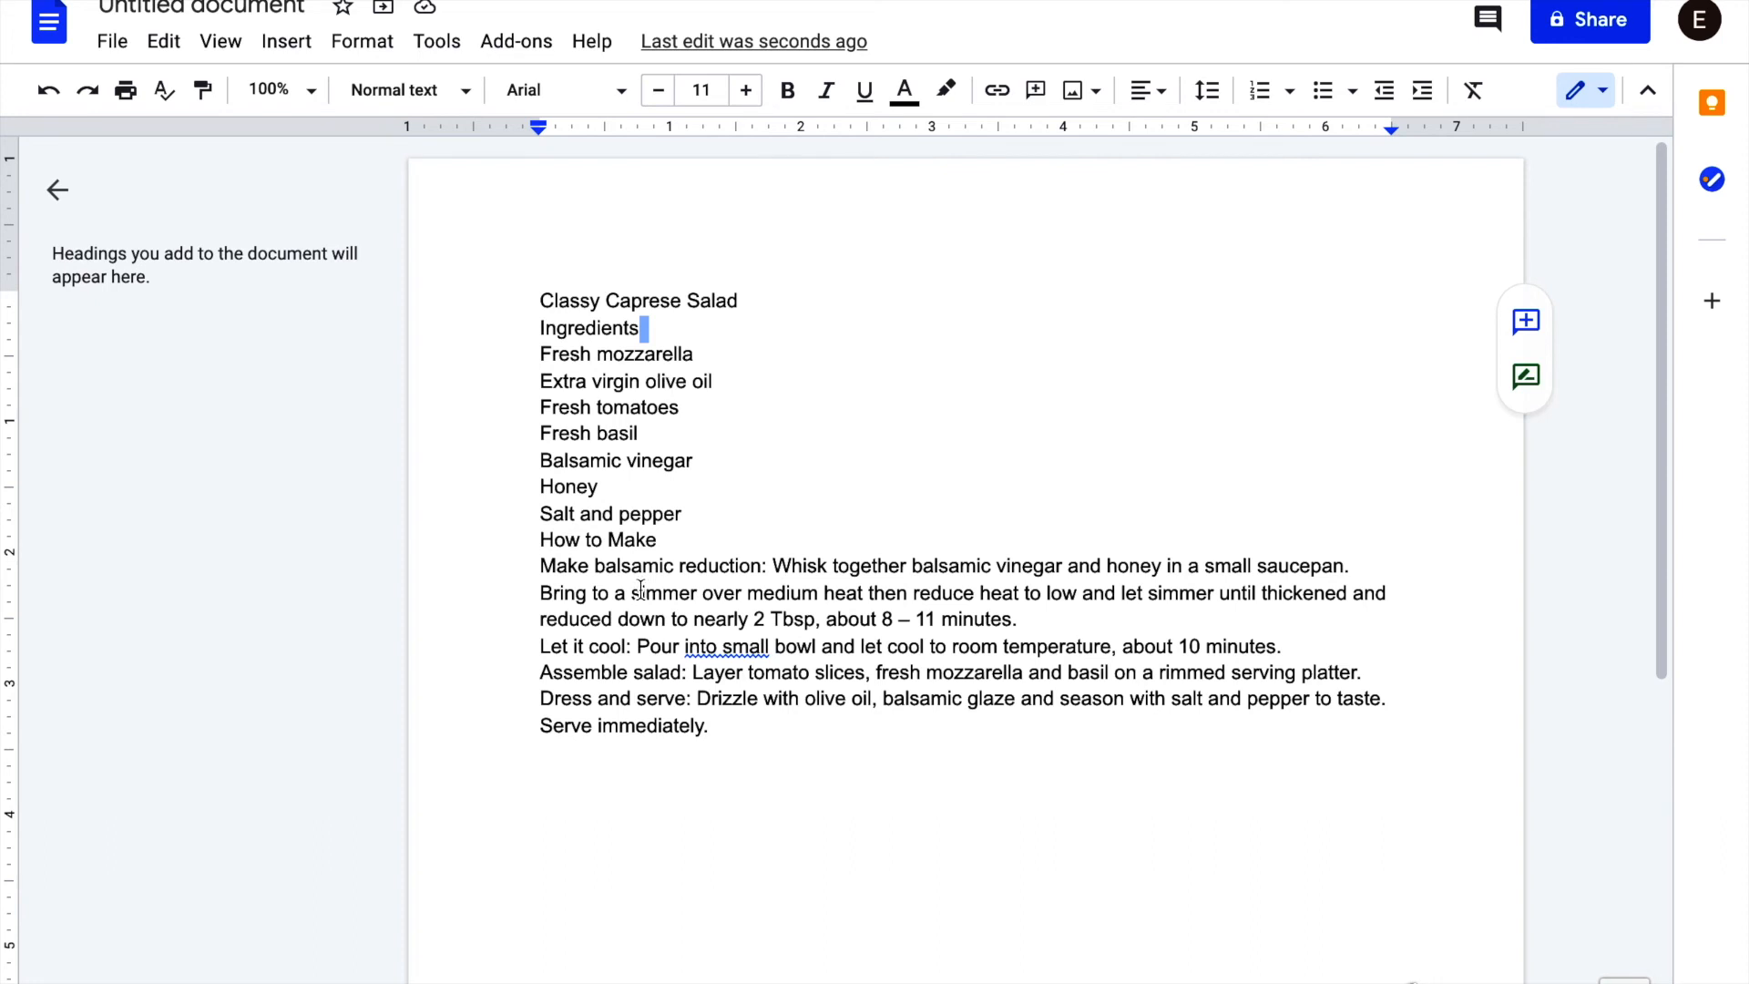
left_click(682, 489)
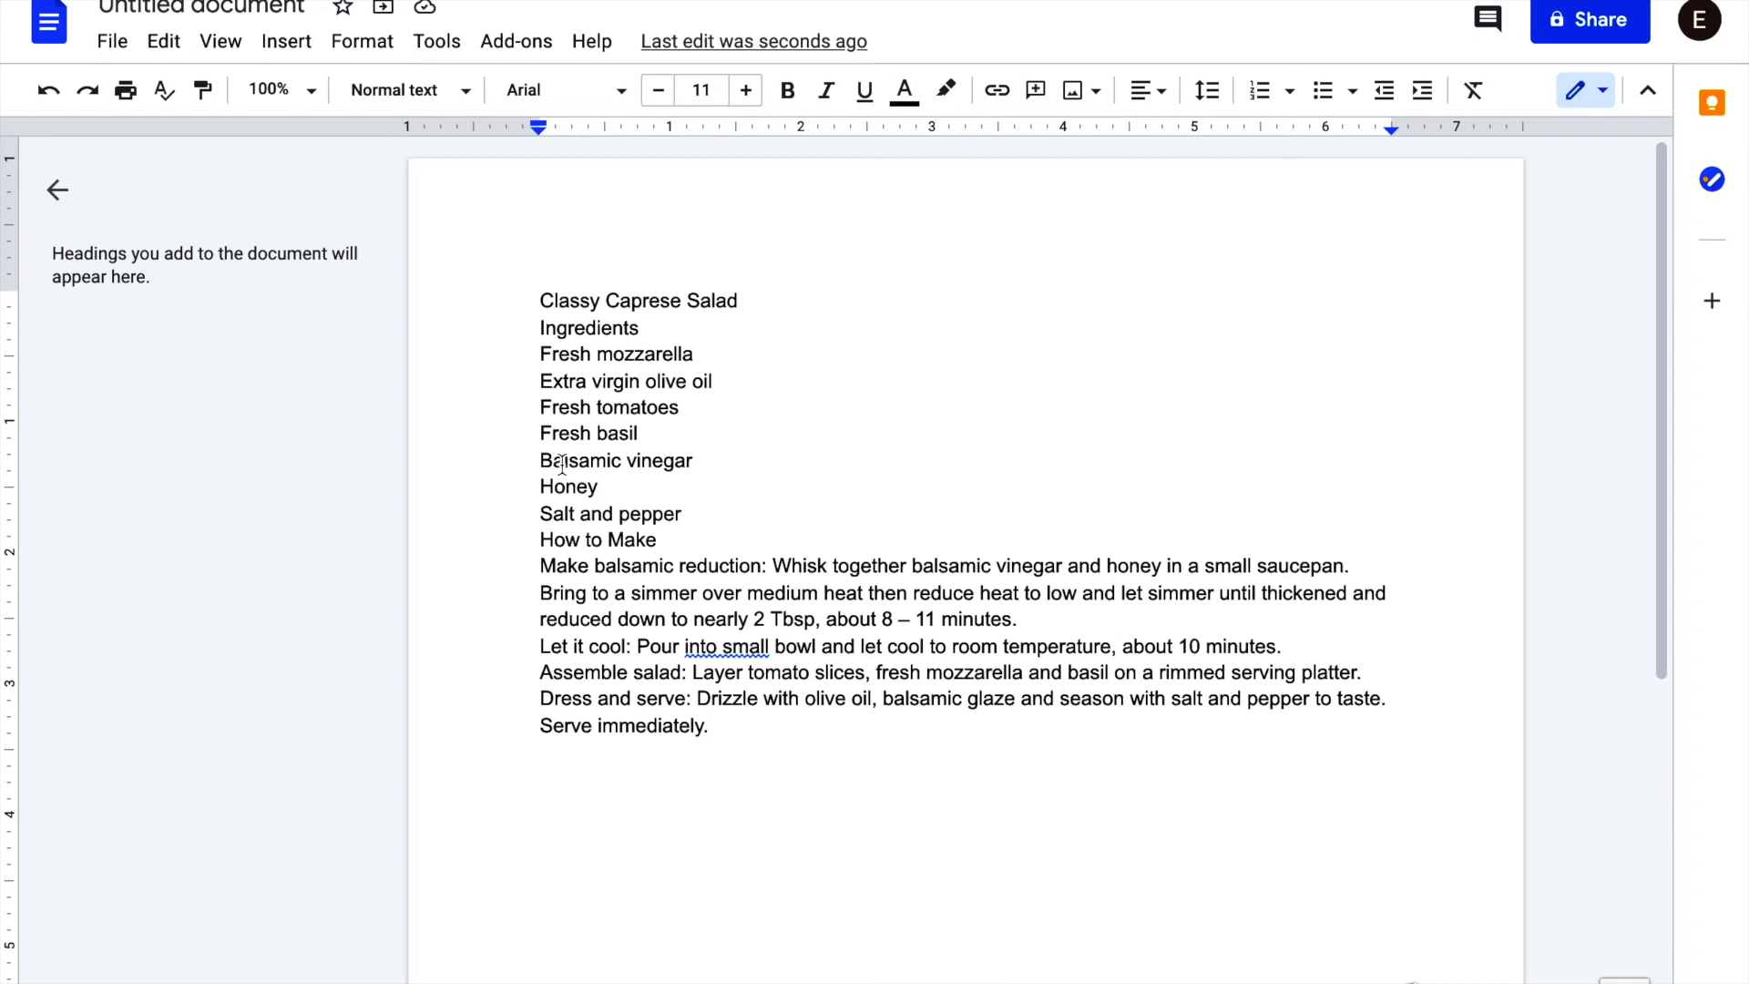
- Set the line spacing of the entire recipe text to Double and review the result
double_click(716, 721)
left_click_drag(716, 716, 539, 307)
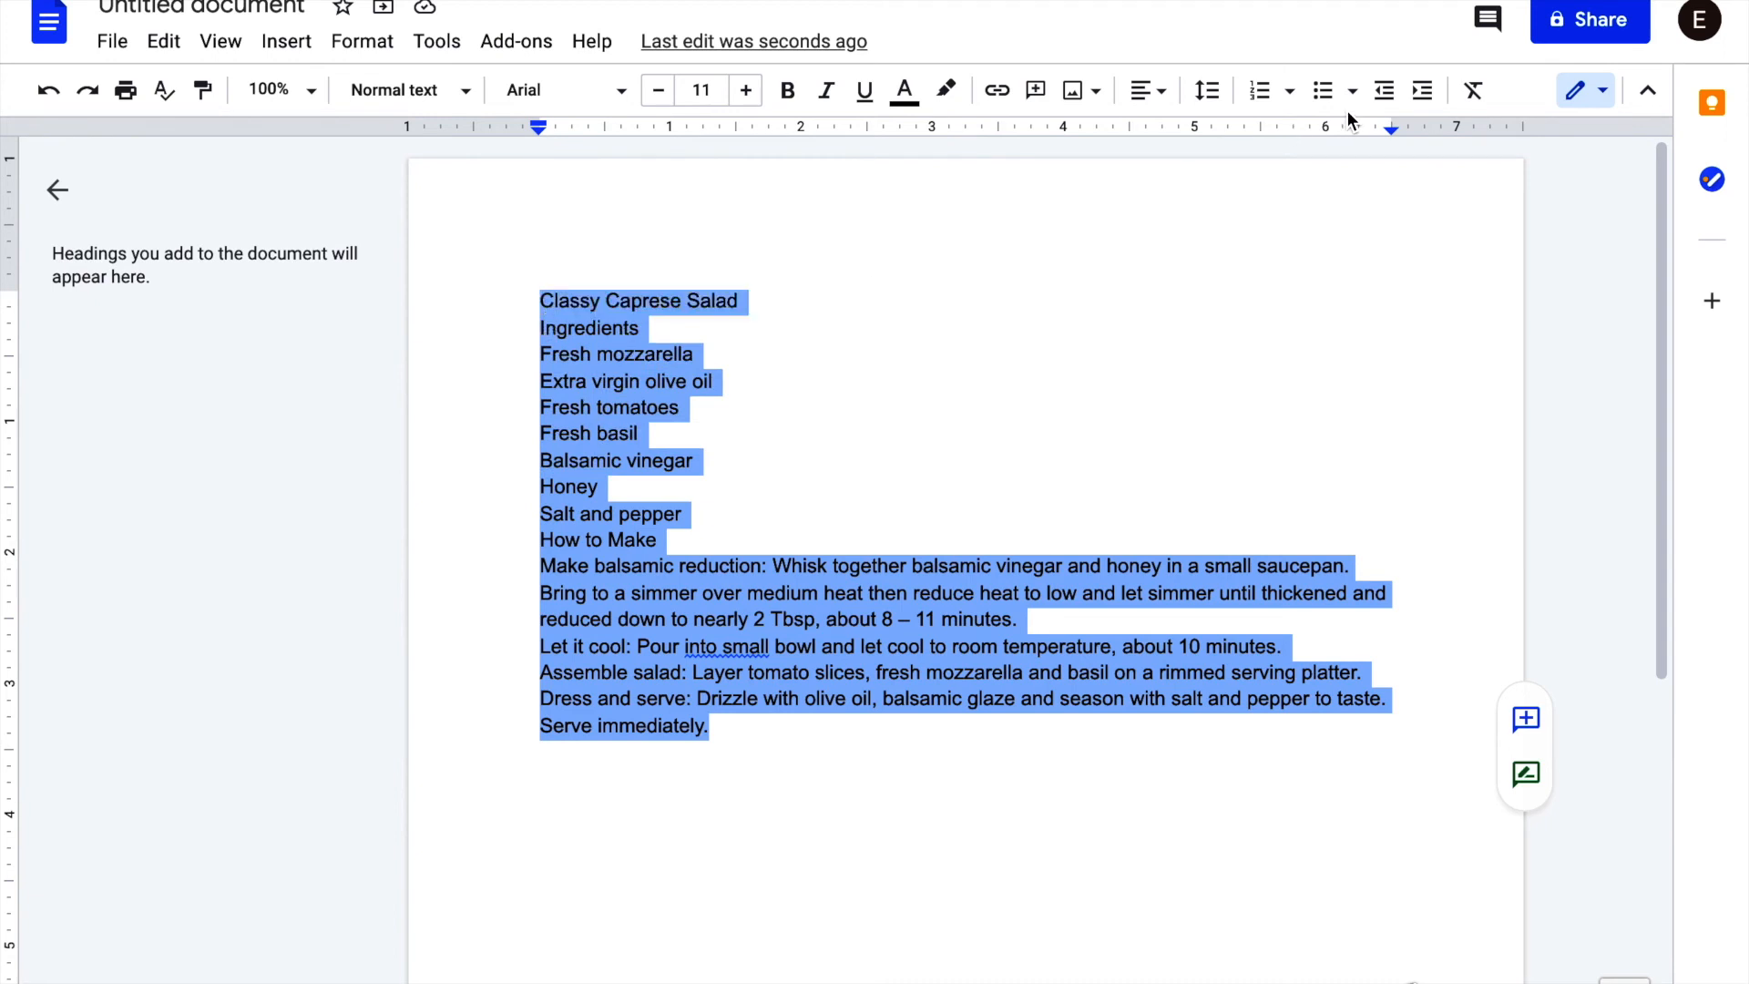
left_click(1210, 89)
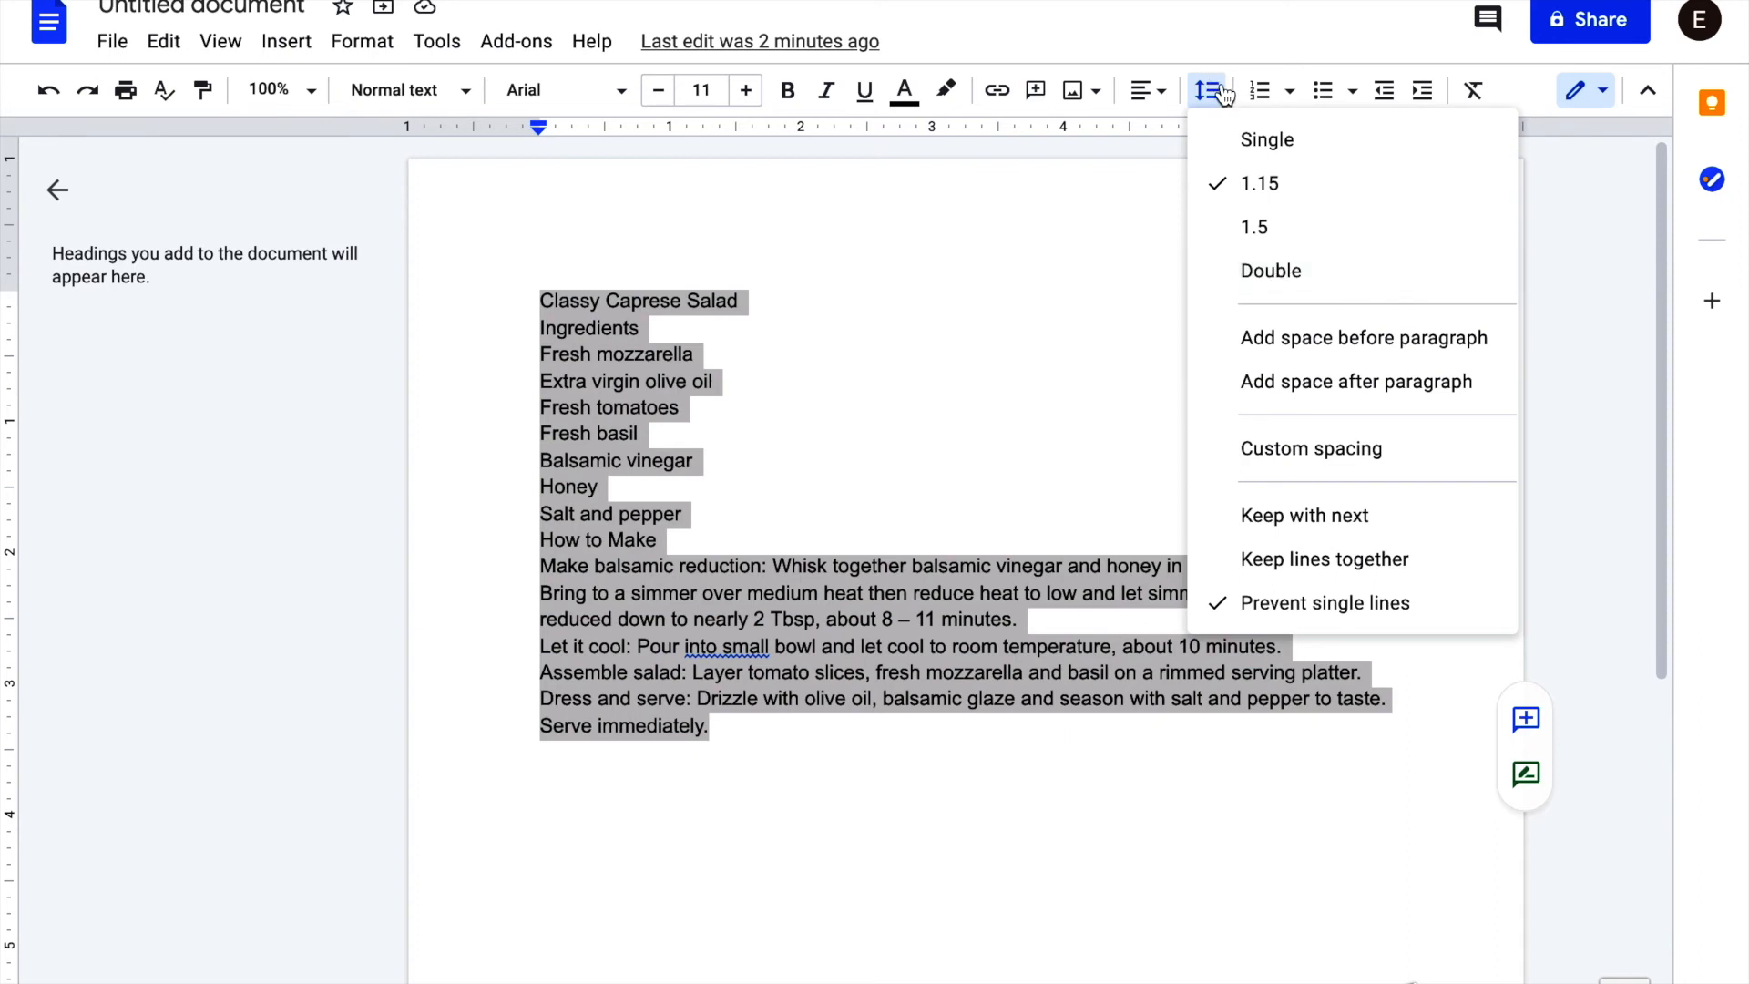
left_click(1272, 267)
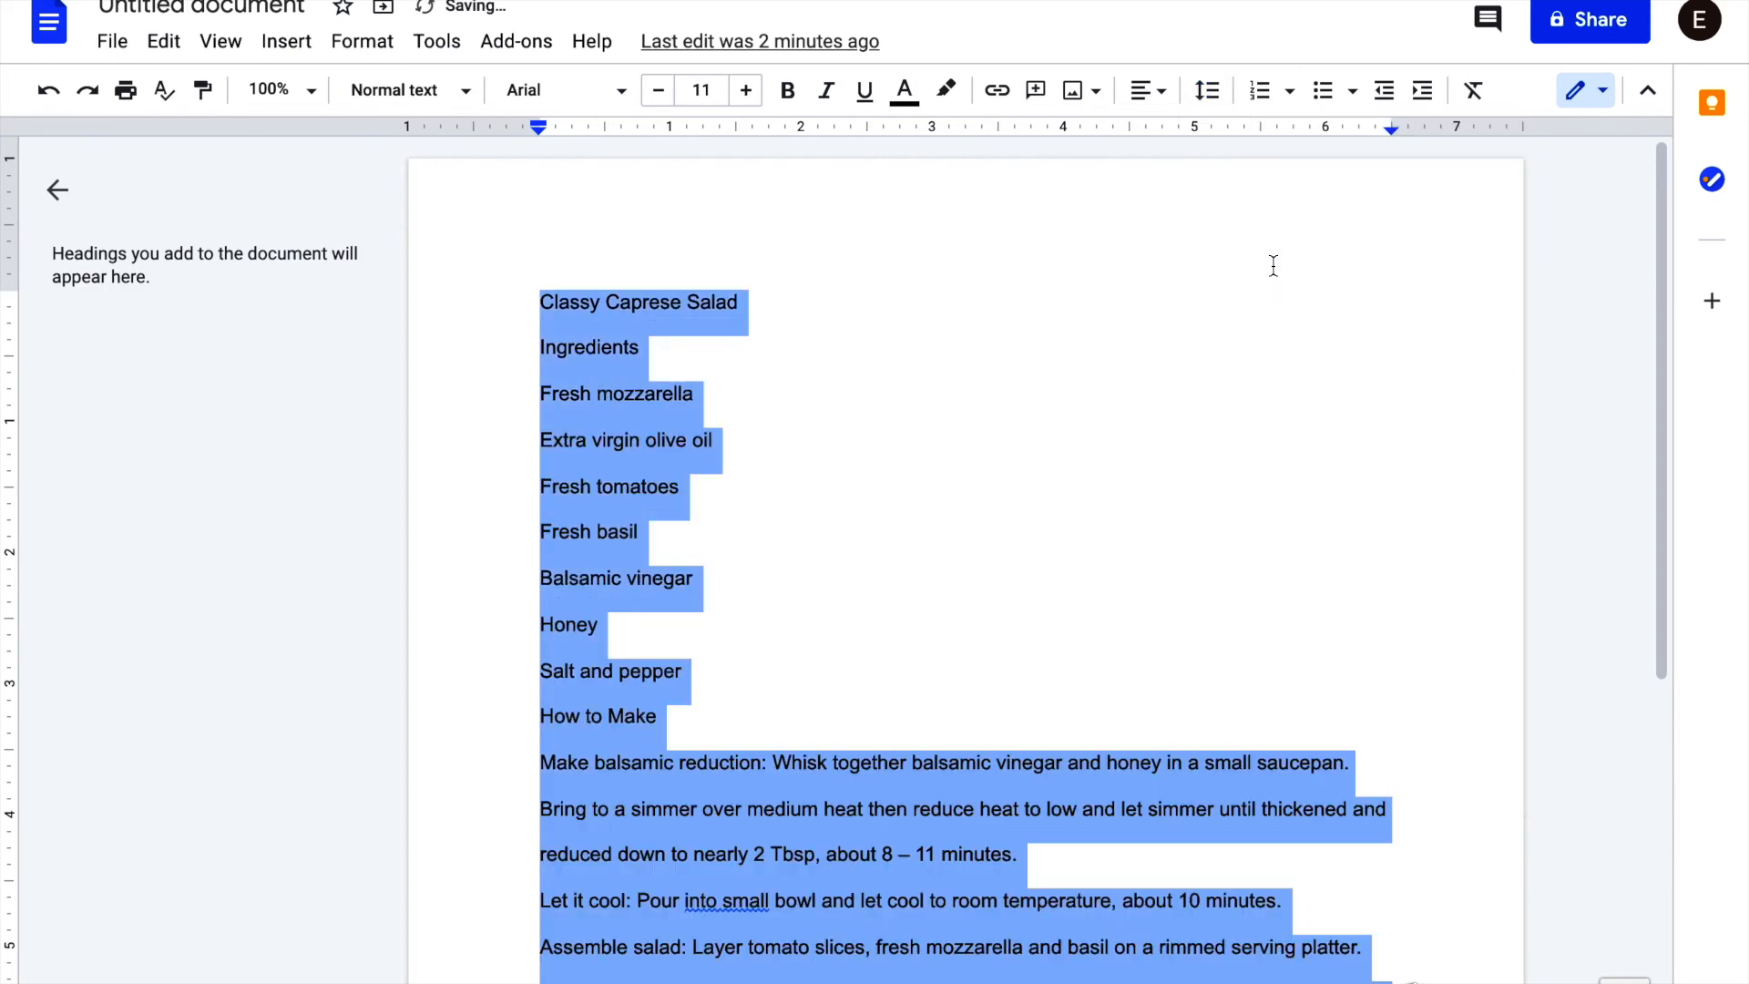
left_click(1222, 473)
scroll(1222, 473, "down", 6)
scroll(1225, 472, "up", 6)
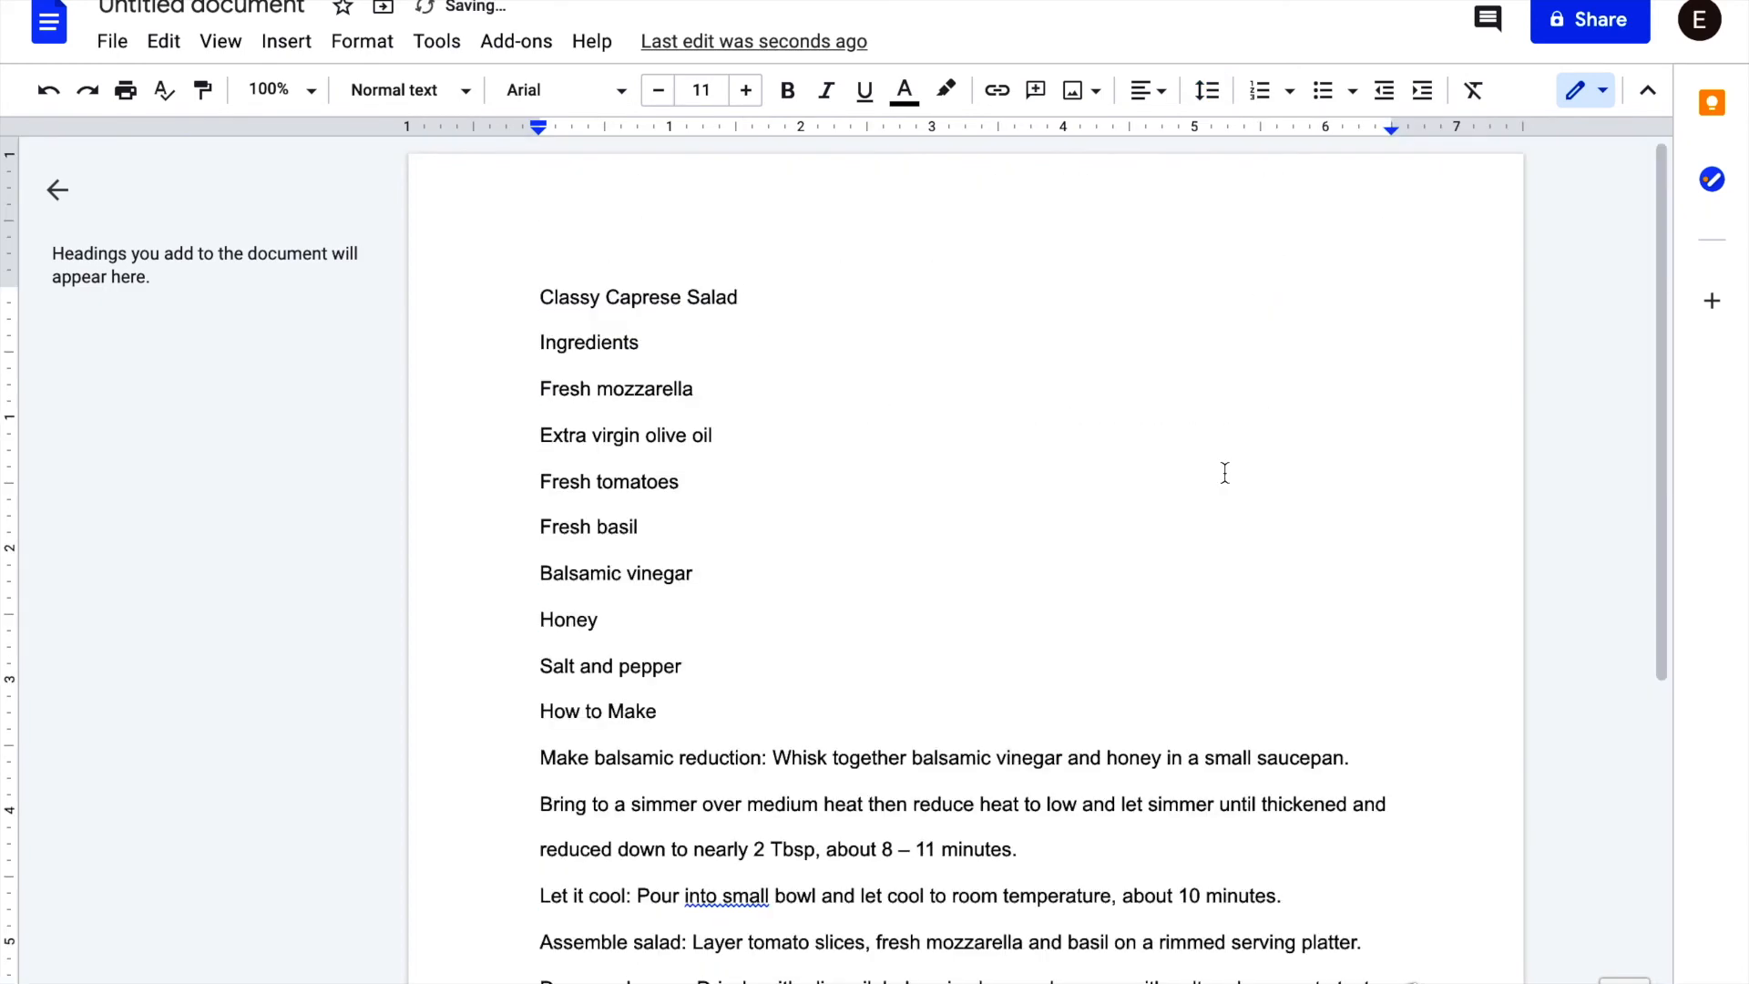
scroll(1226, 472, "down", 1)
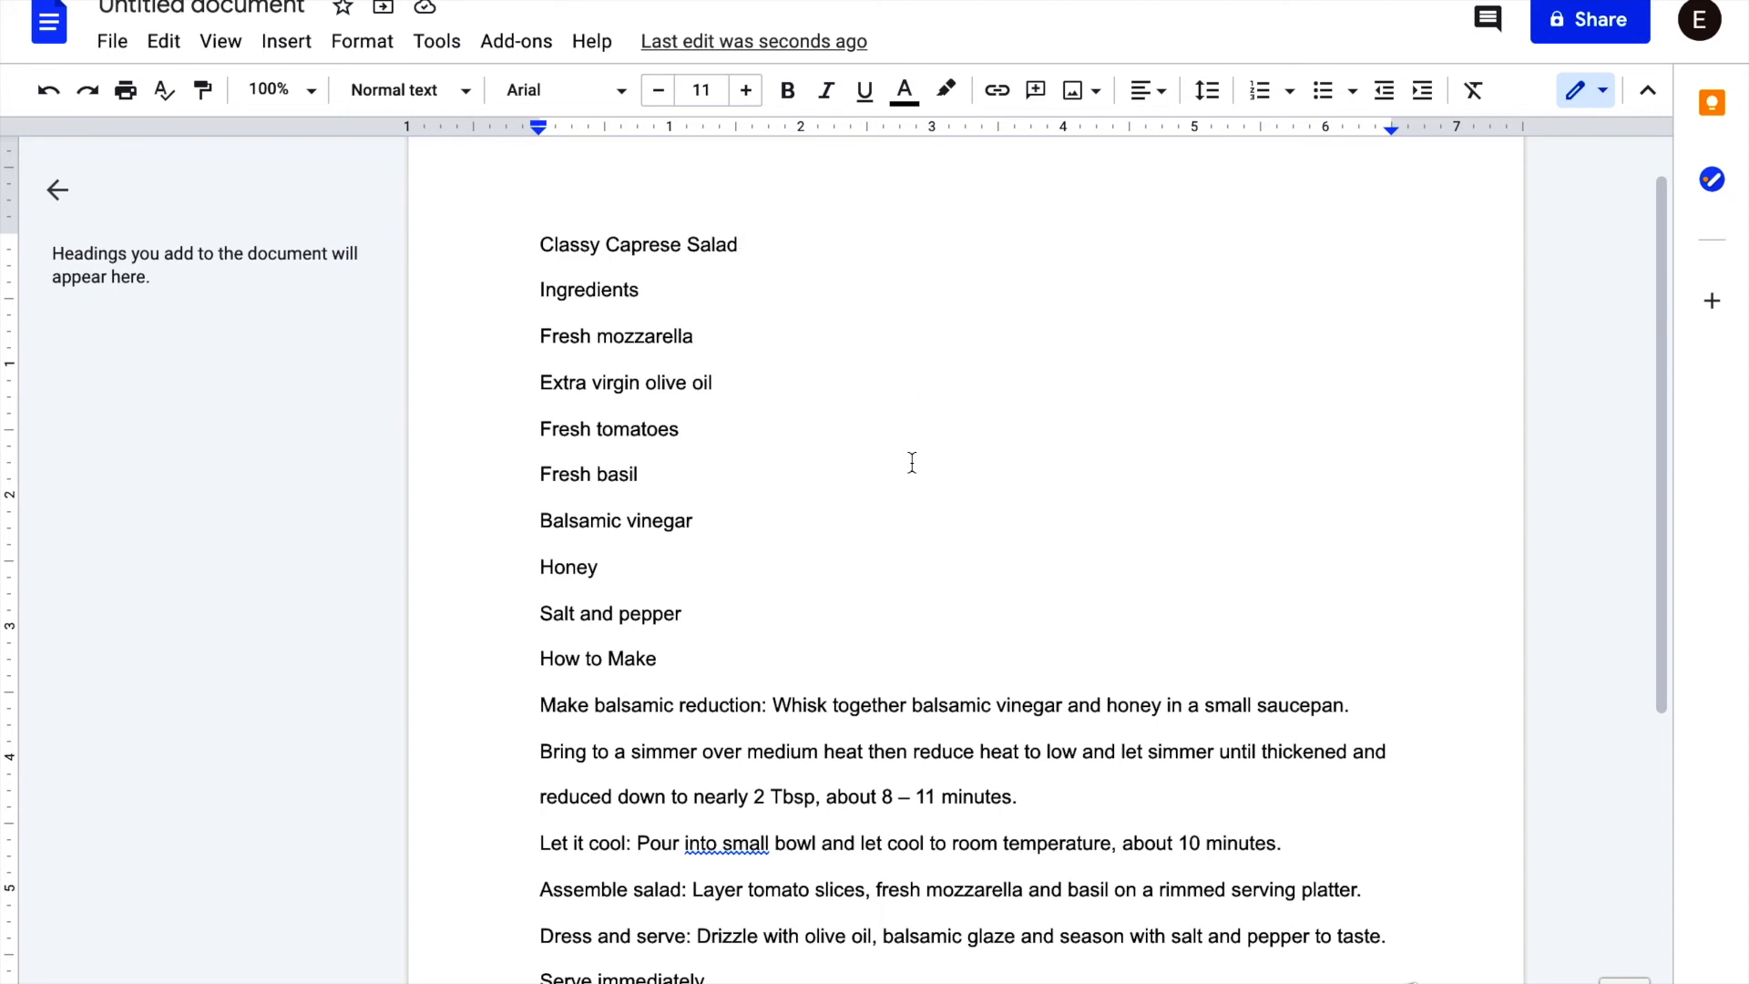
- Center the recipe title "Classy Caprese Salad" on the page
left_click_drag(785, 246, 538, 249)
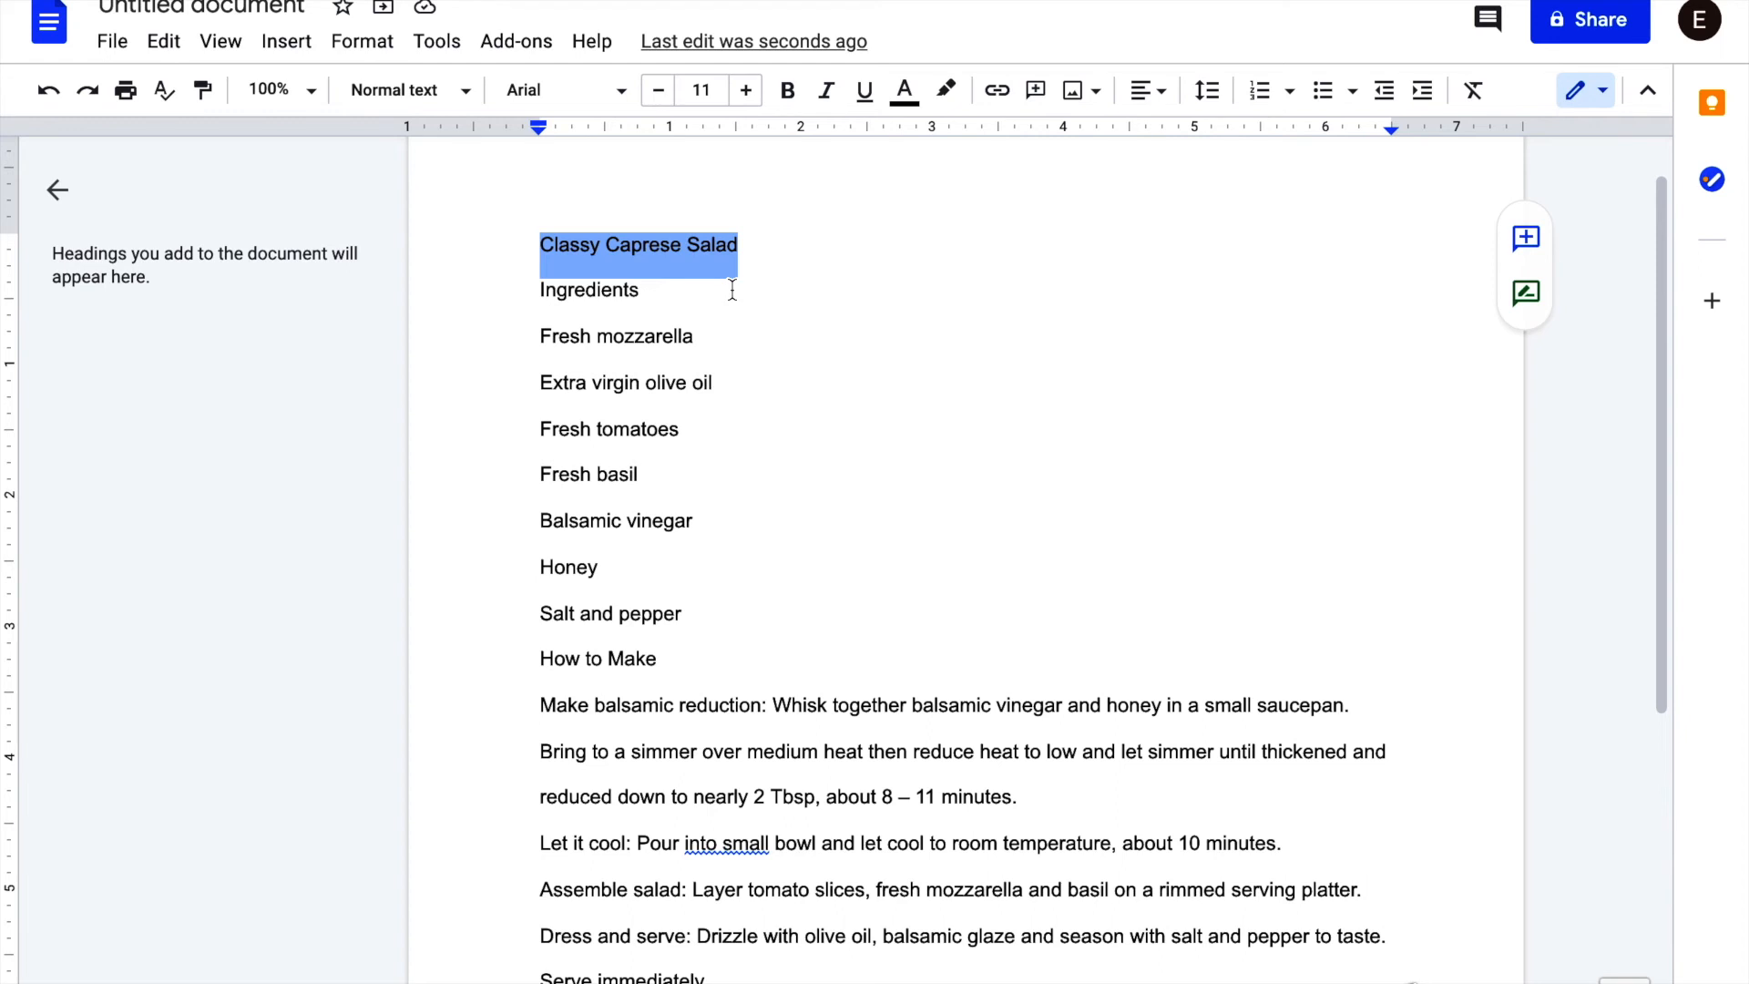
left_click(545, 239)
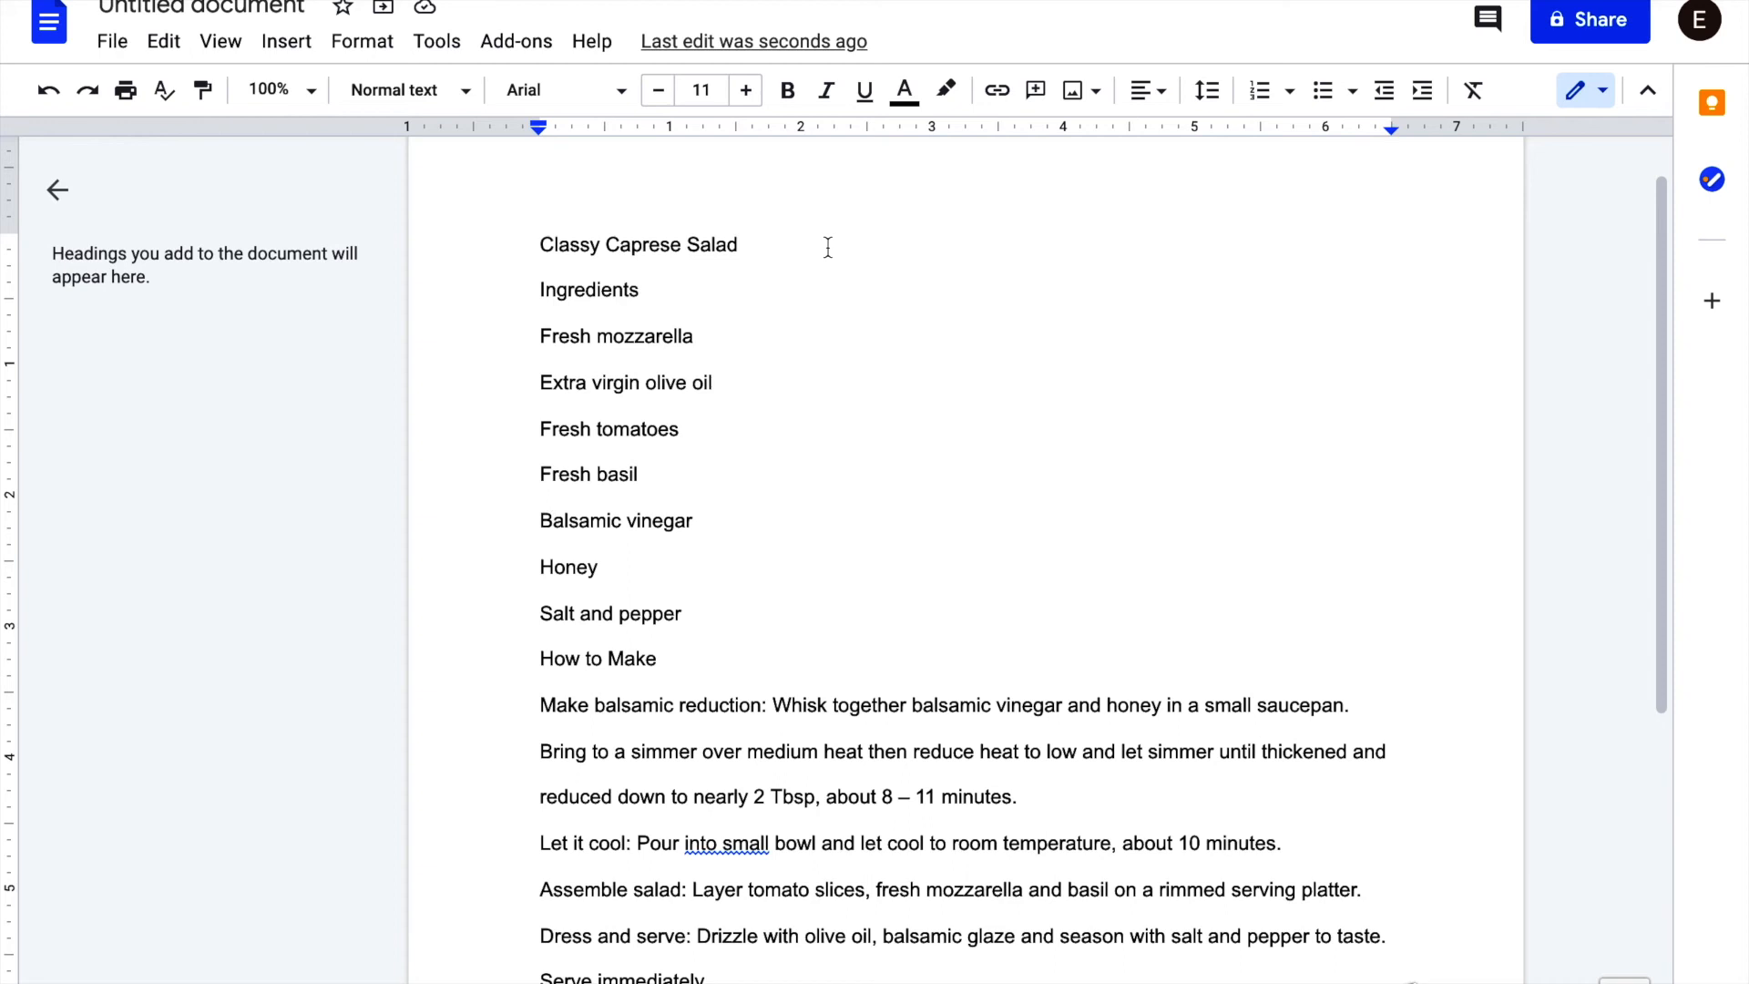
left_click_drag(817, 243, 538, 254)
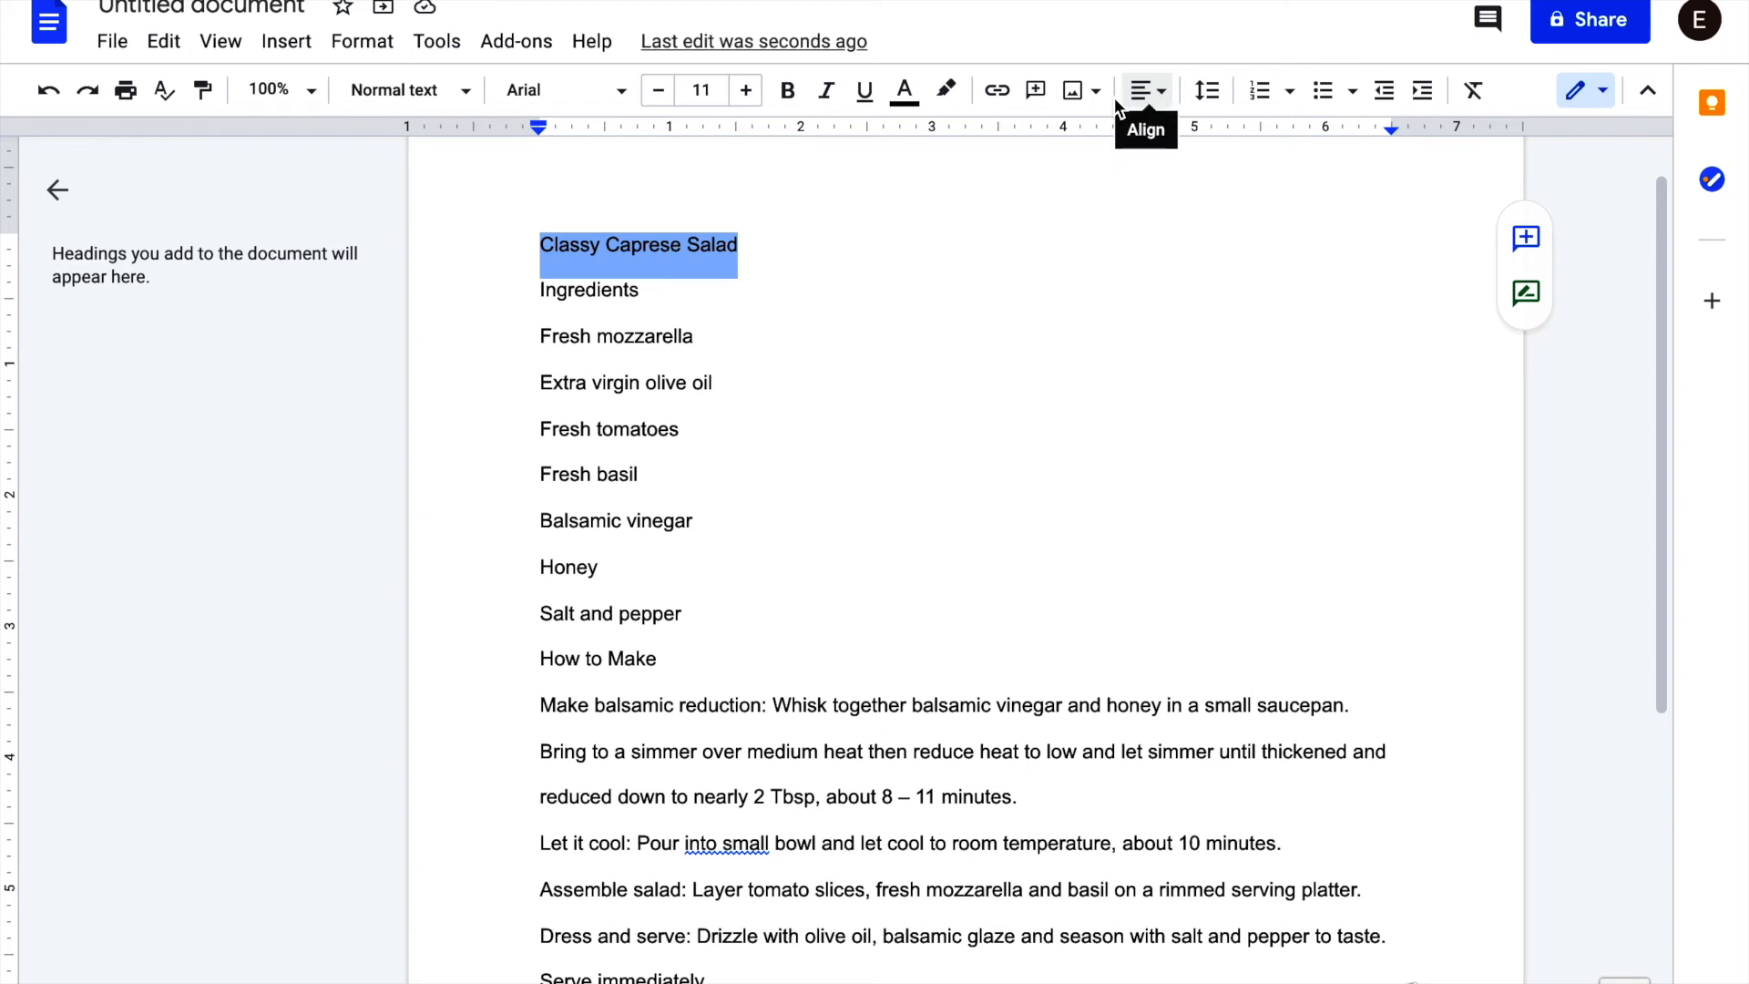
left_click(1163, 91)
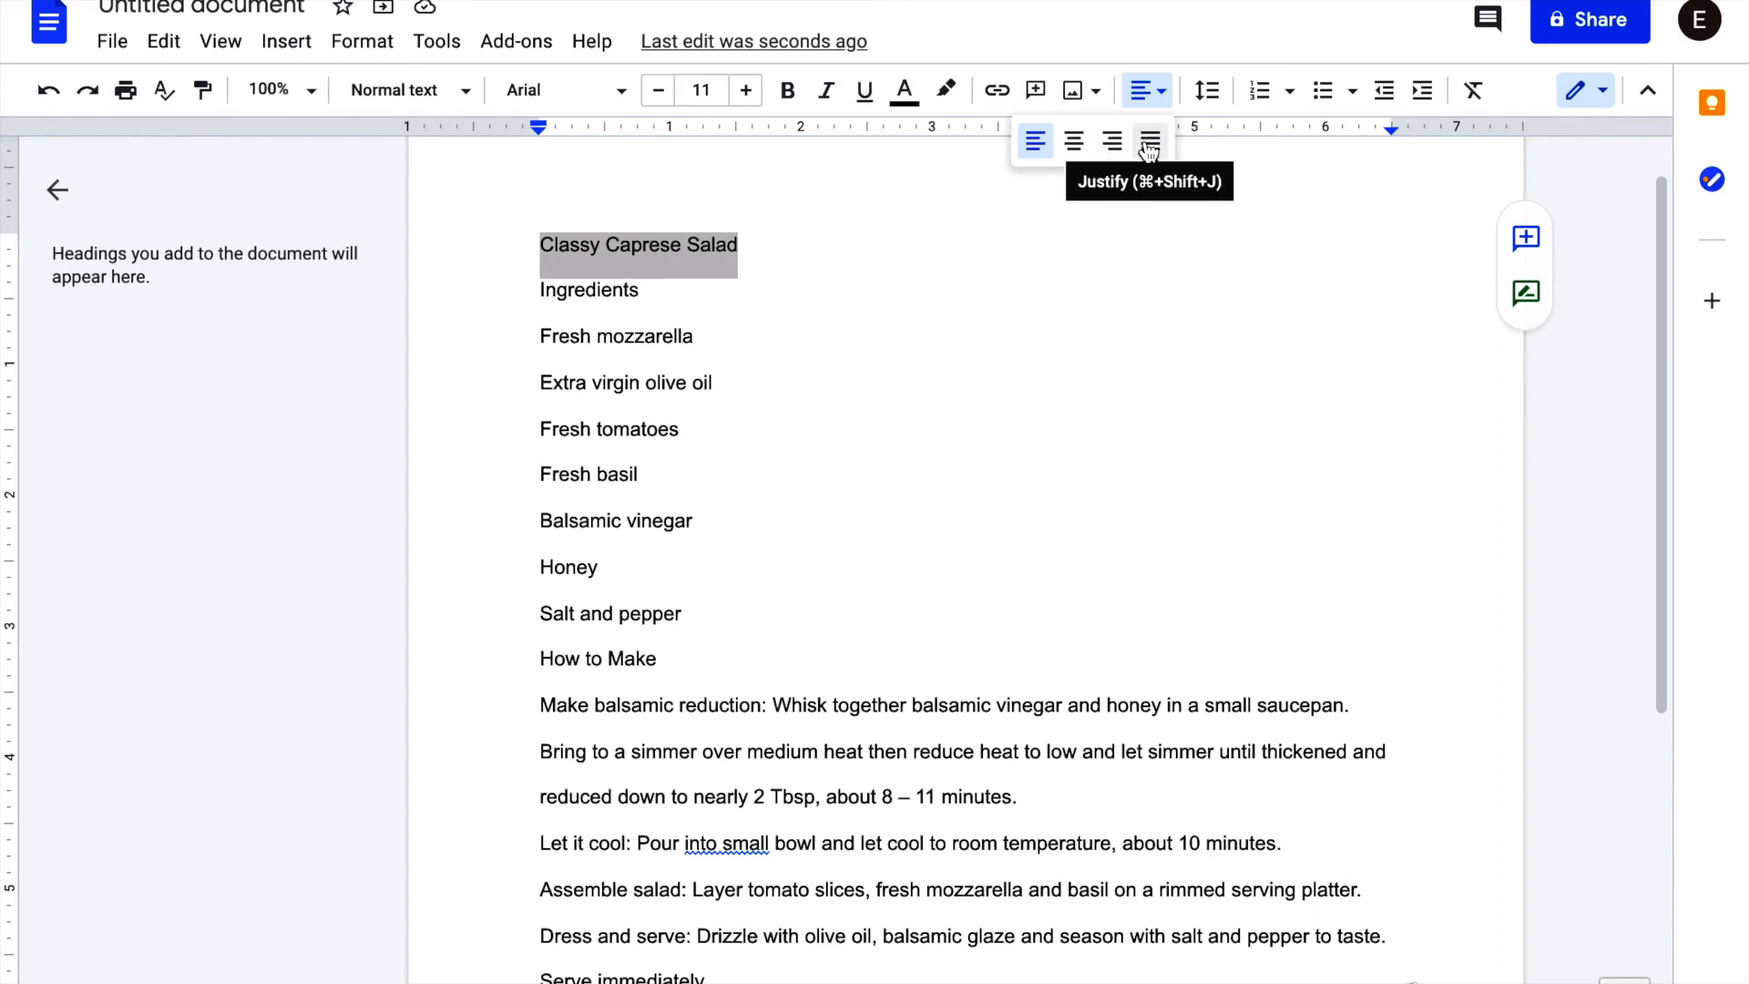
left_click(1075, 144)
left_click(1138, 265)
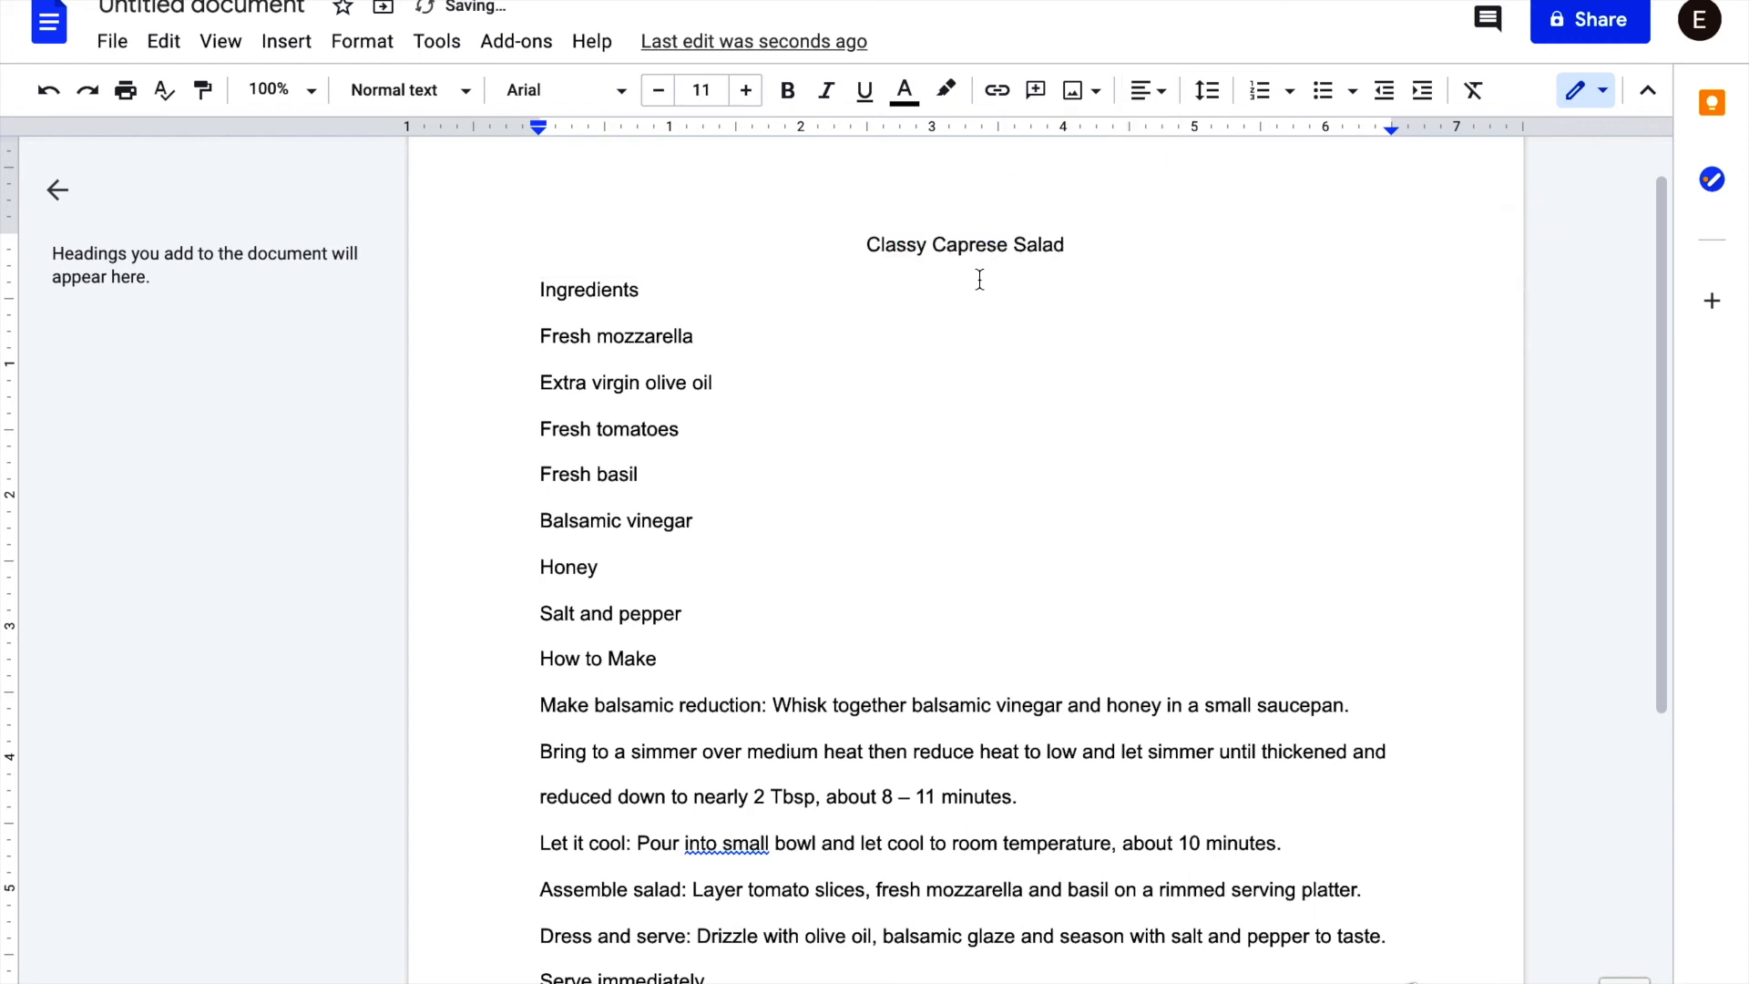
- Change the text color of the "Classy Caprese Salad" title to red
left_click_drag(1117, 243, 867, 245)
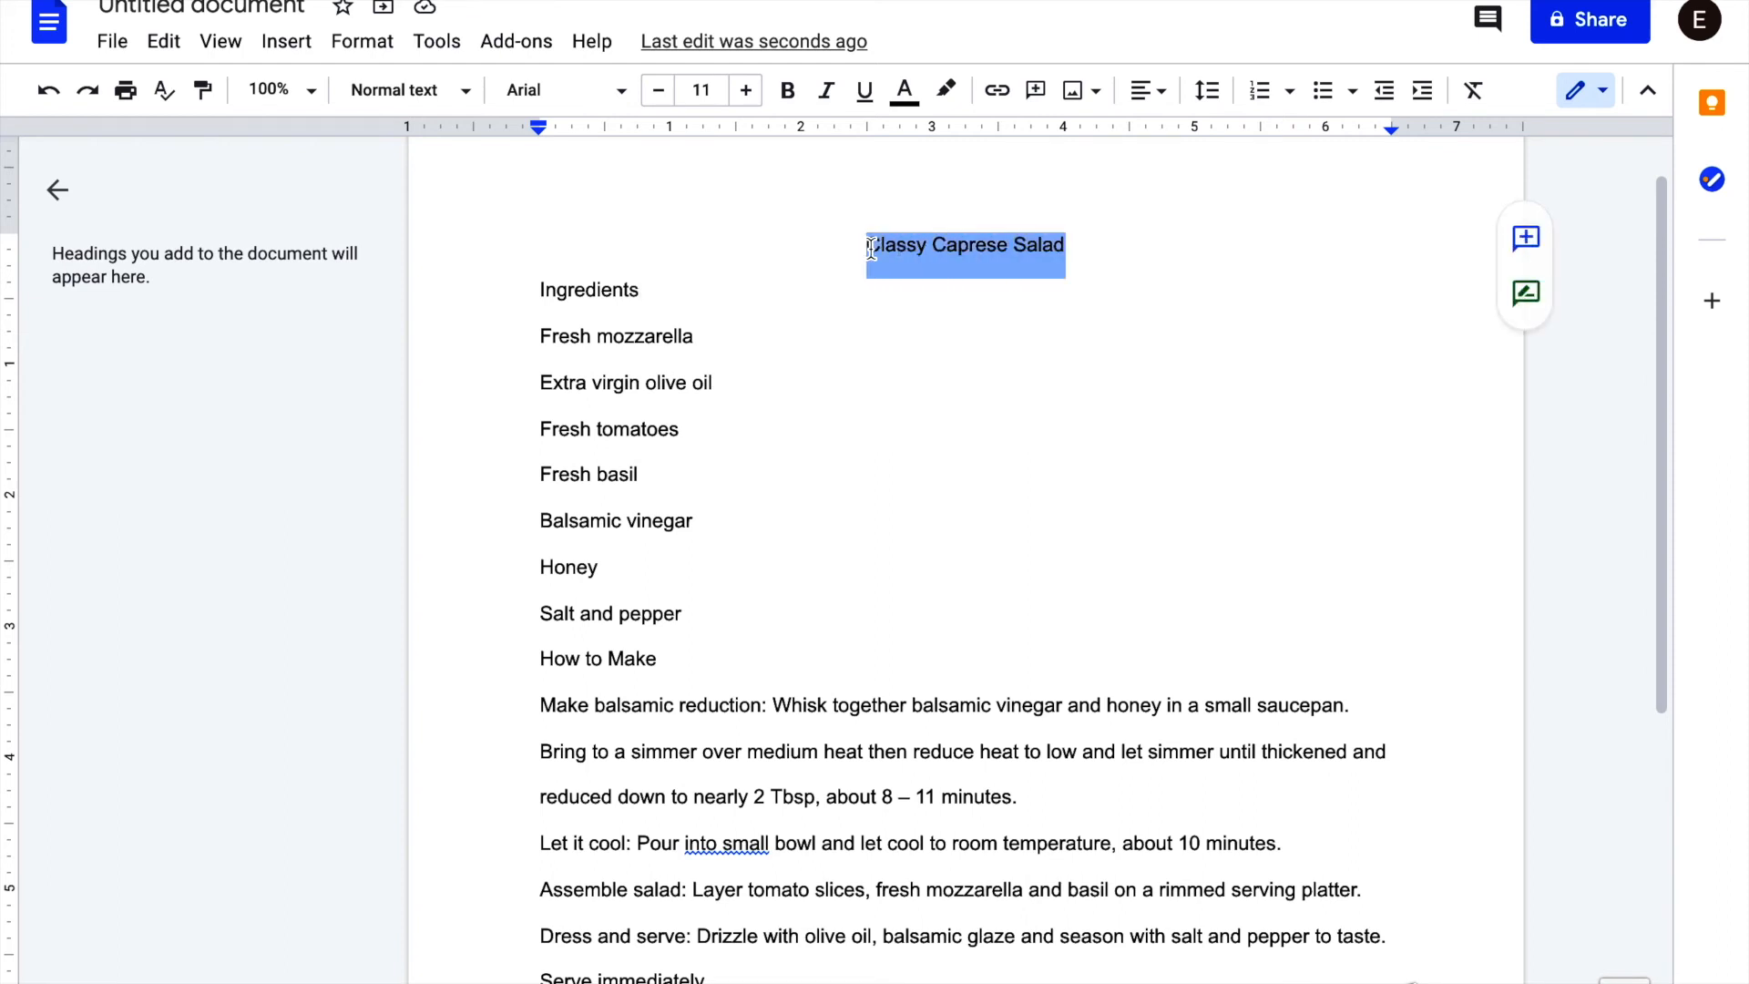
left_click(906, 91)
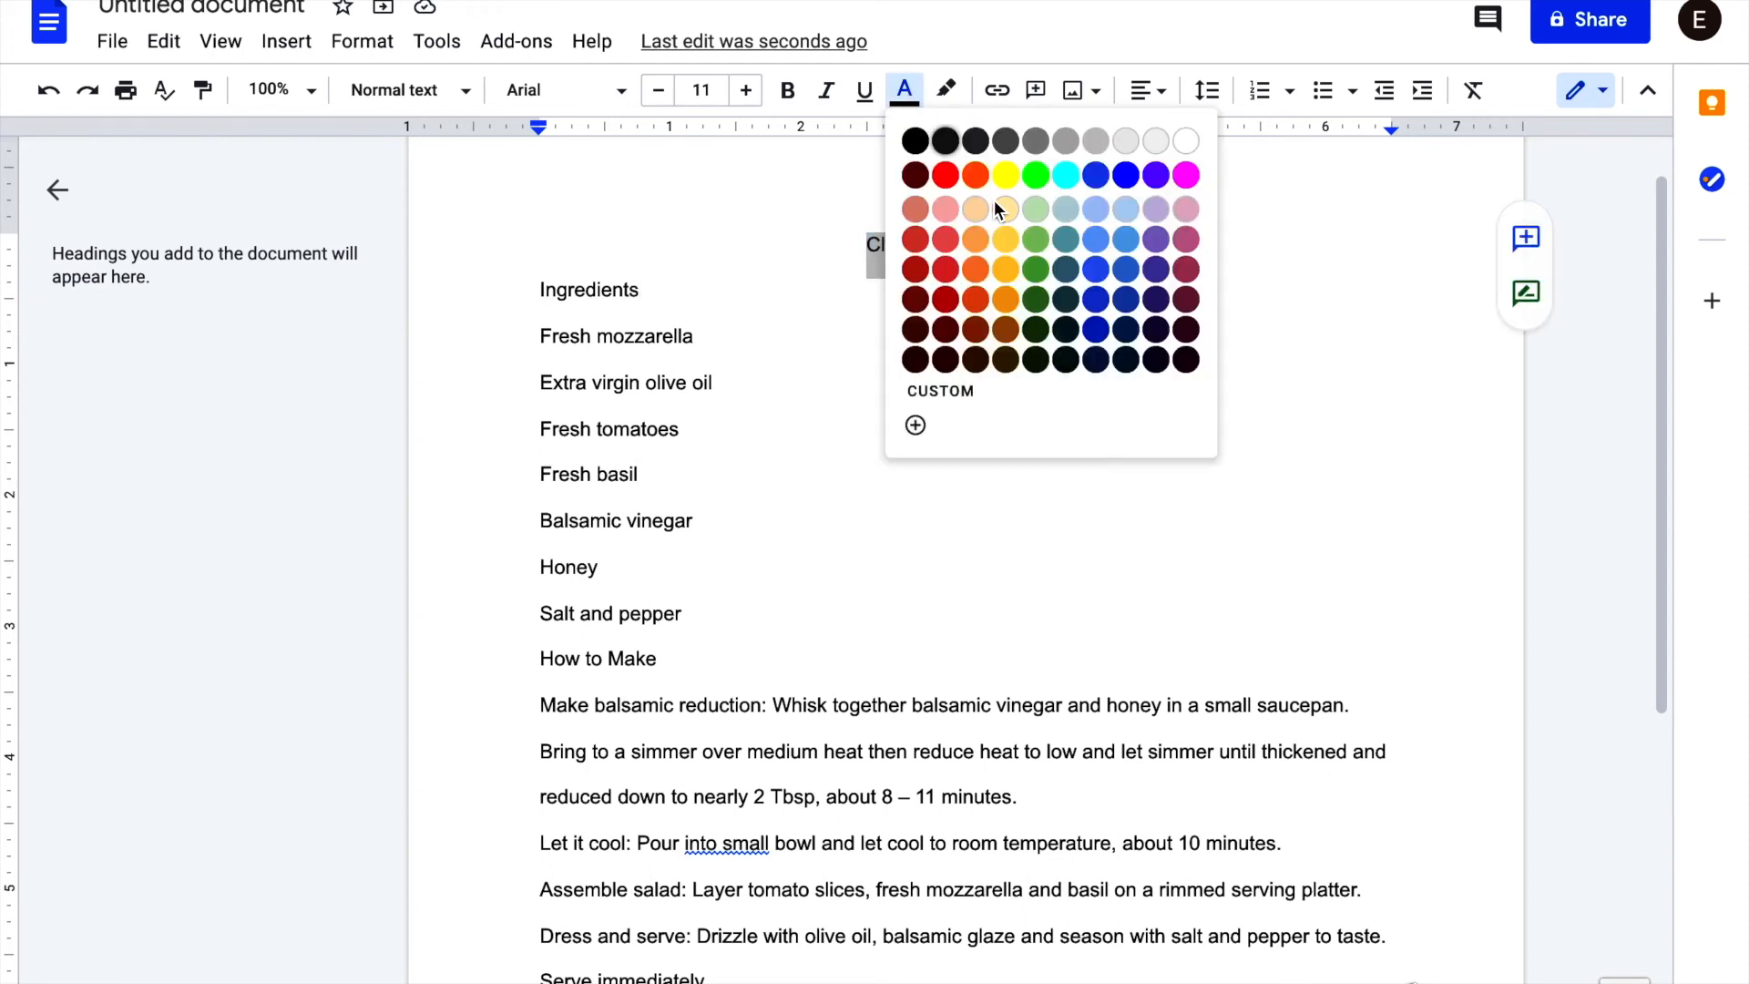
left_click(941, 180)
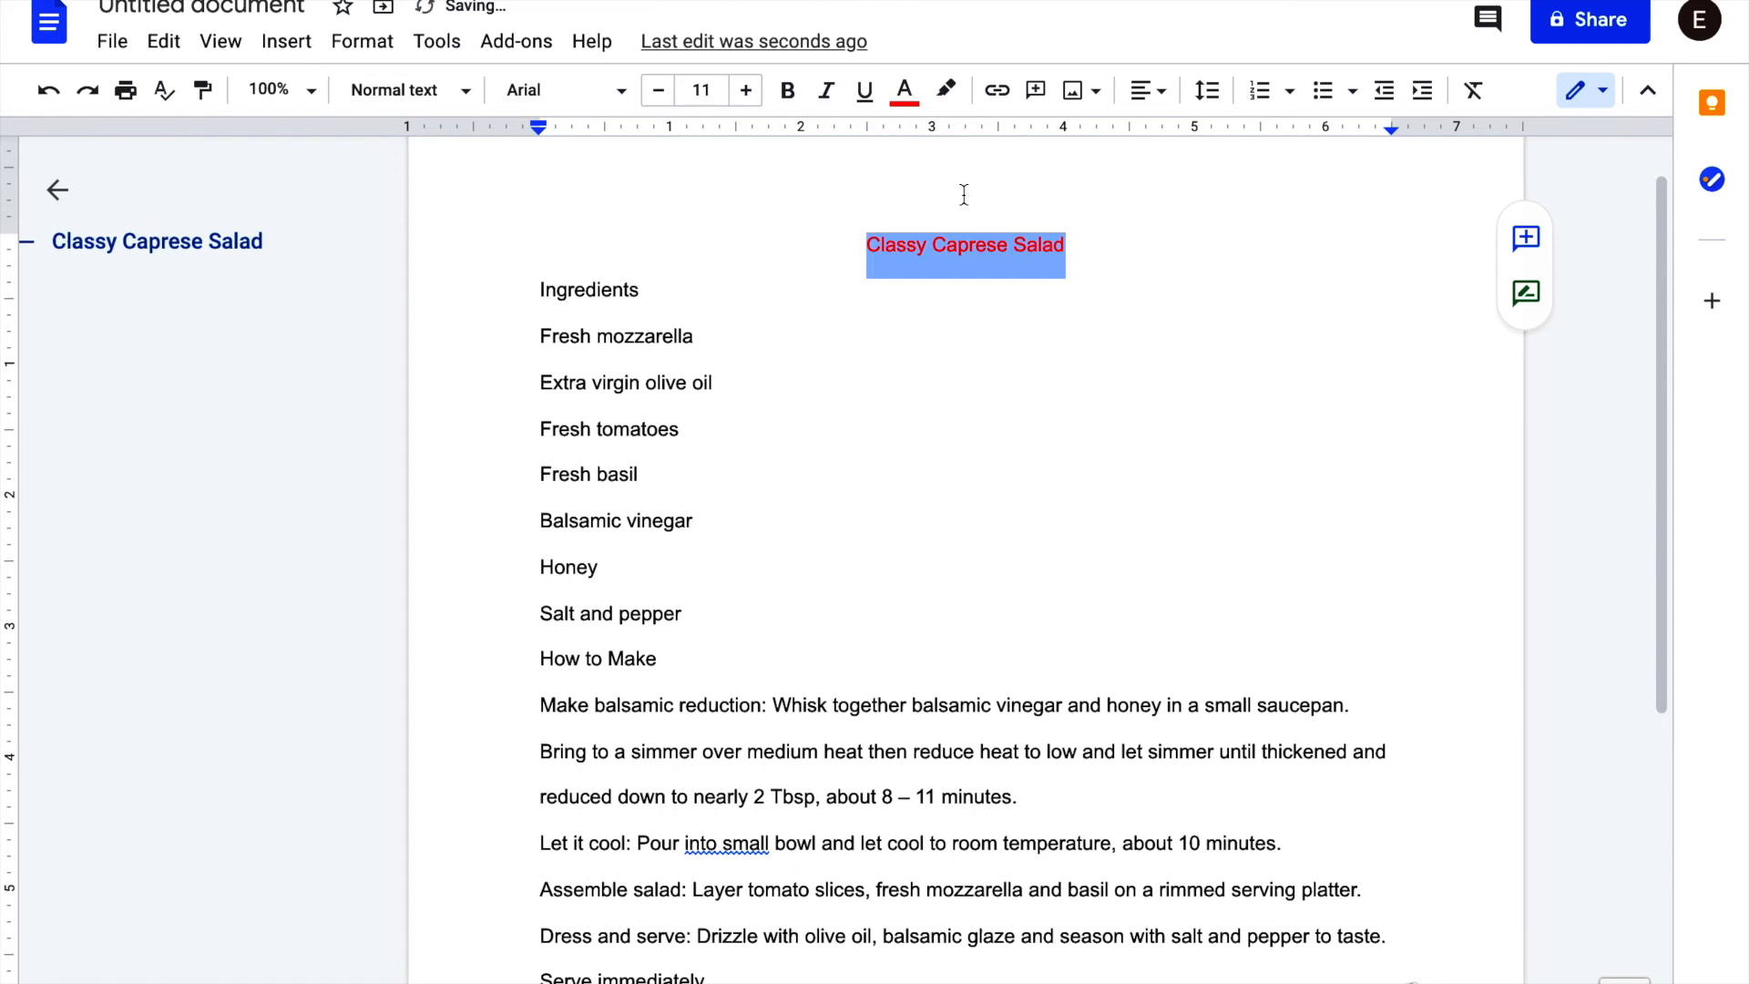
left_click(1009, 242)
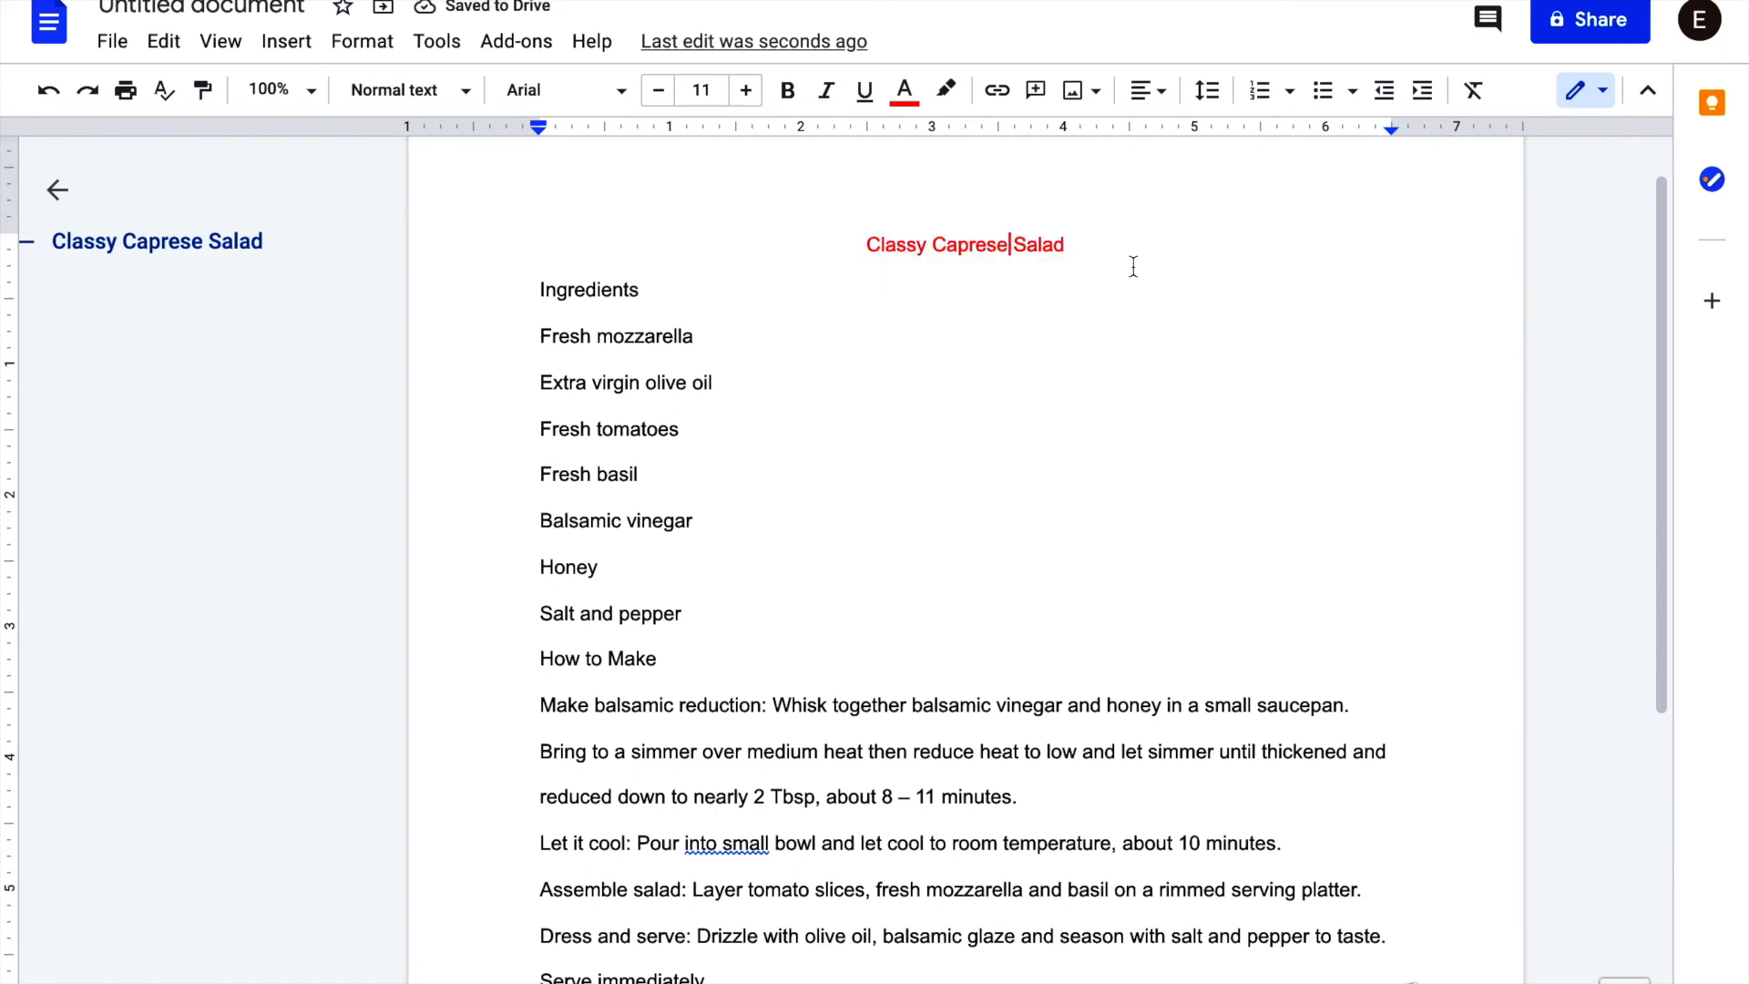
- Change the font of the "Classy Caprese Salad" title to Lobster
left_click_drag(1134, 258, 860, 246)
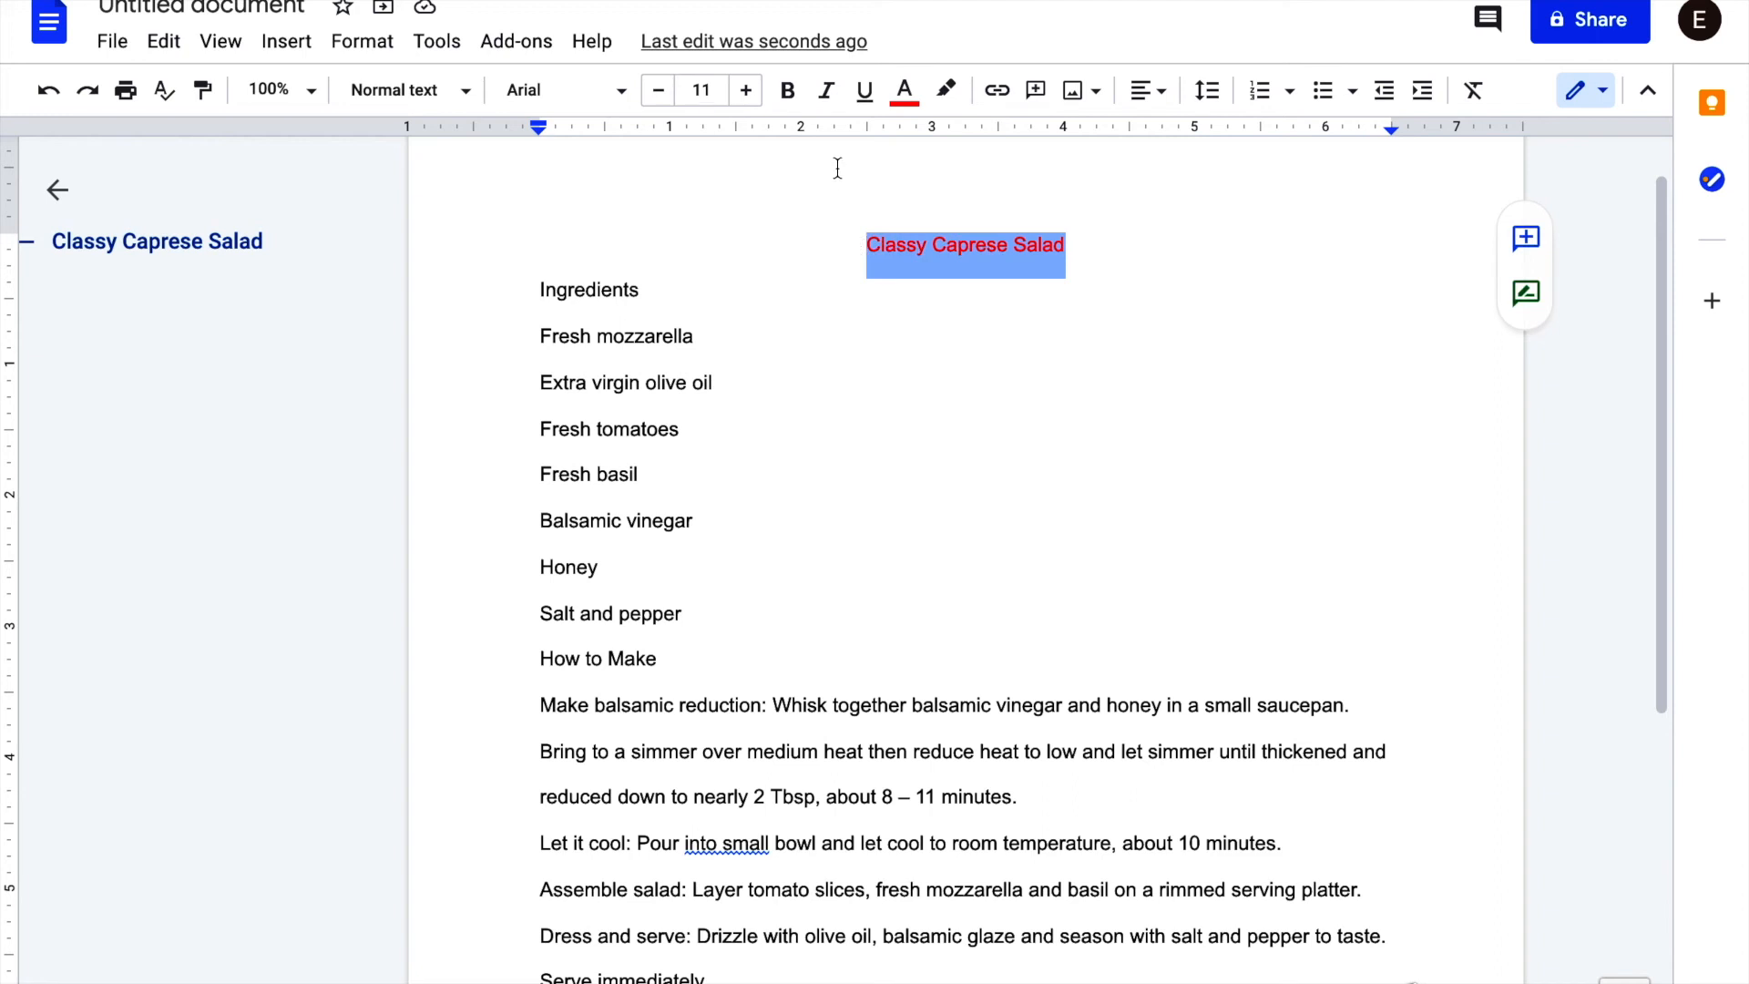
left_click(620, 90)
scroll(625, 410, "down", 3)
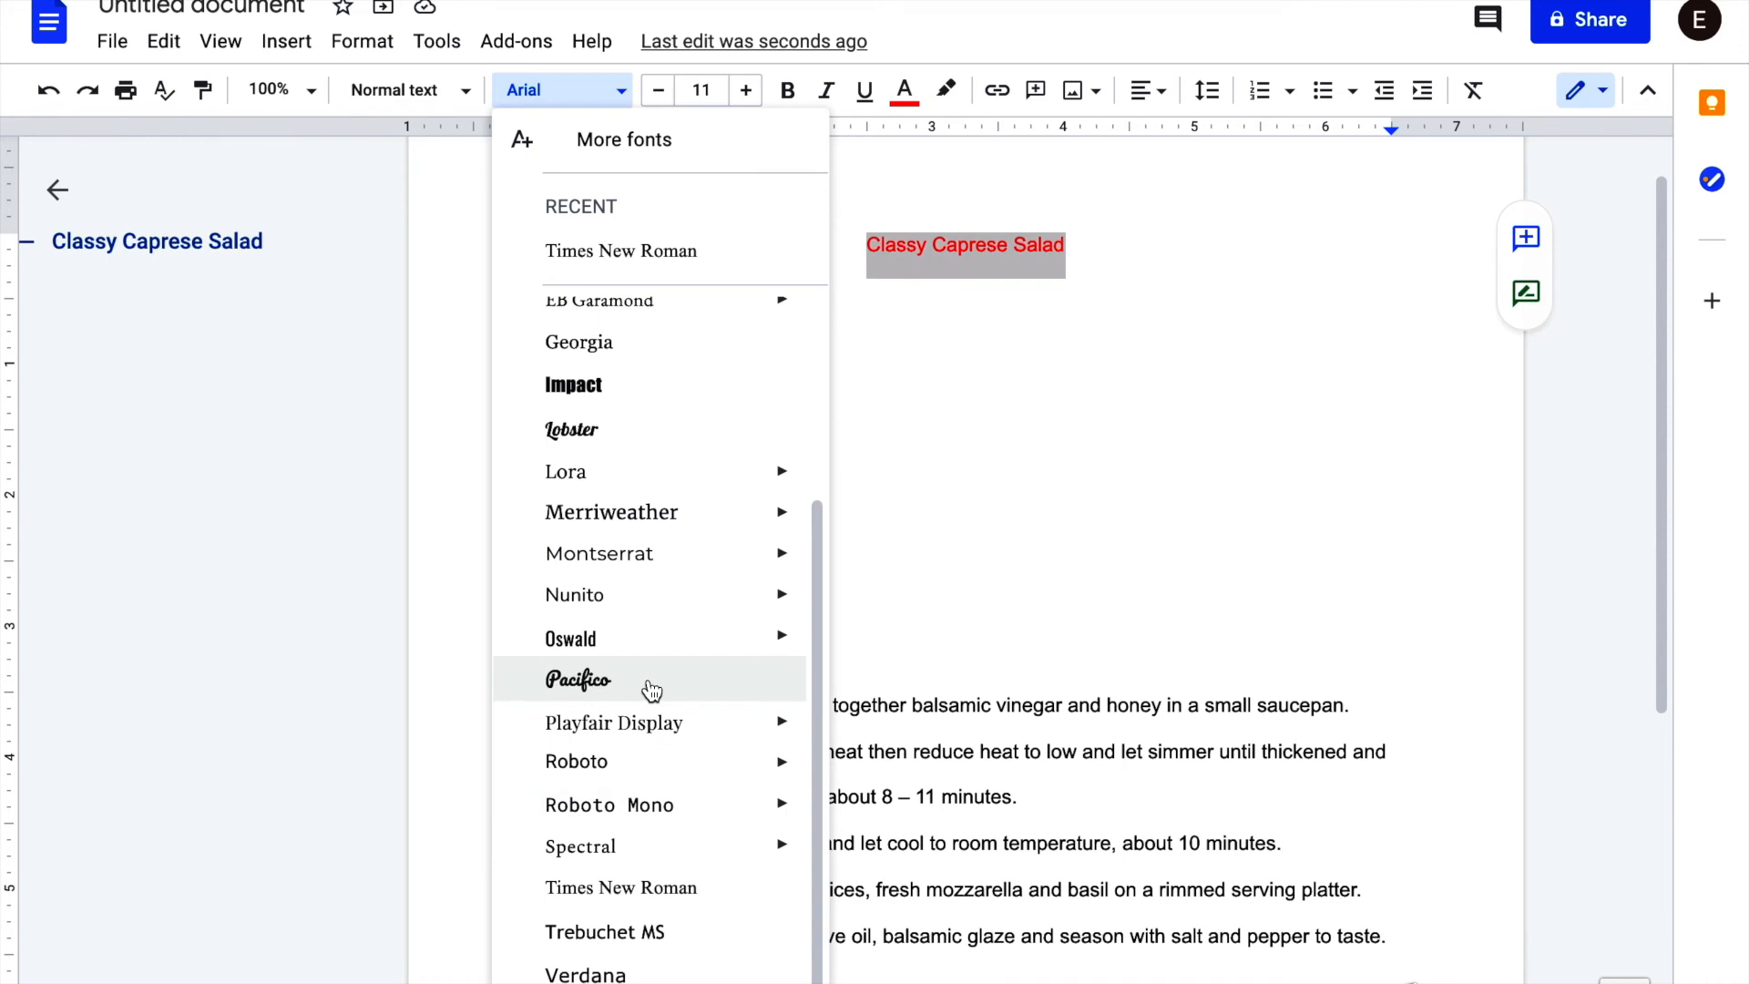
scroll(652, 689, "up", 4)
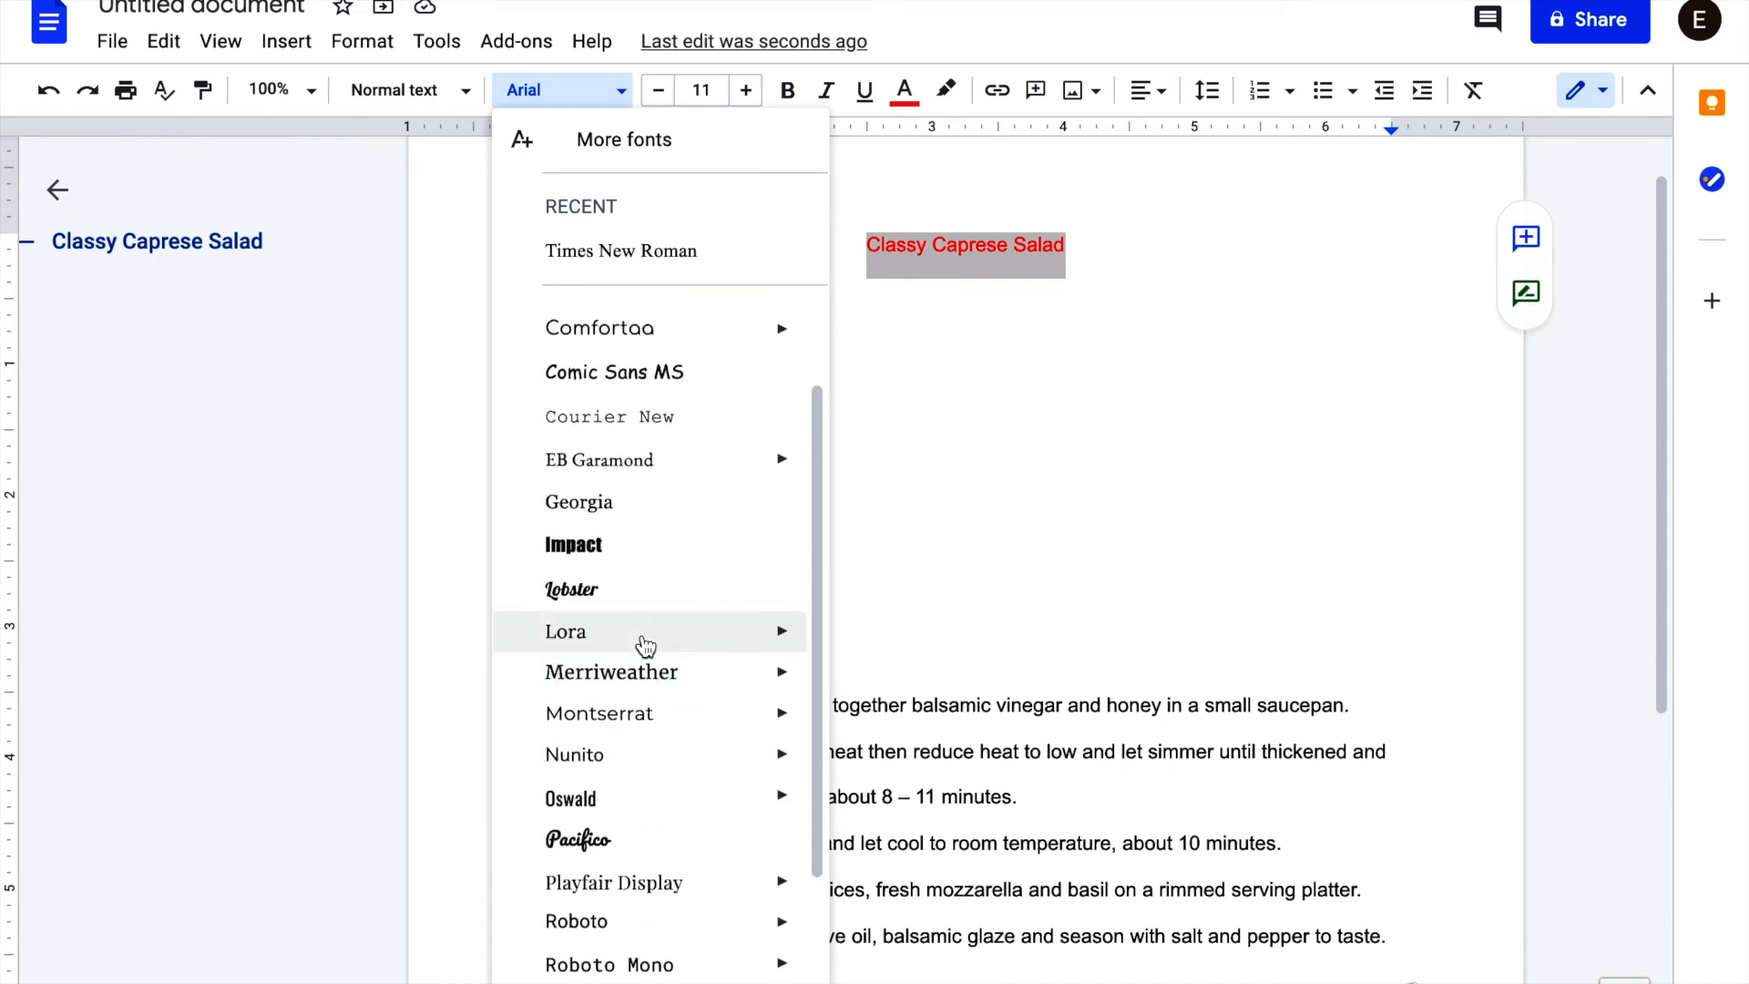
left_click(637, 598)
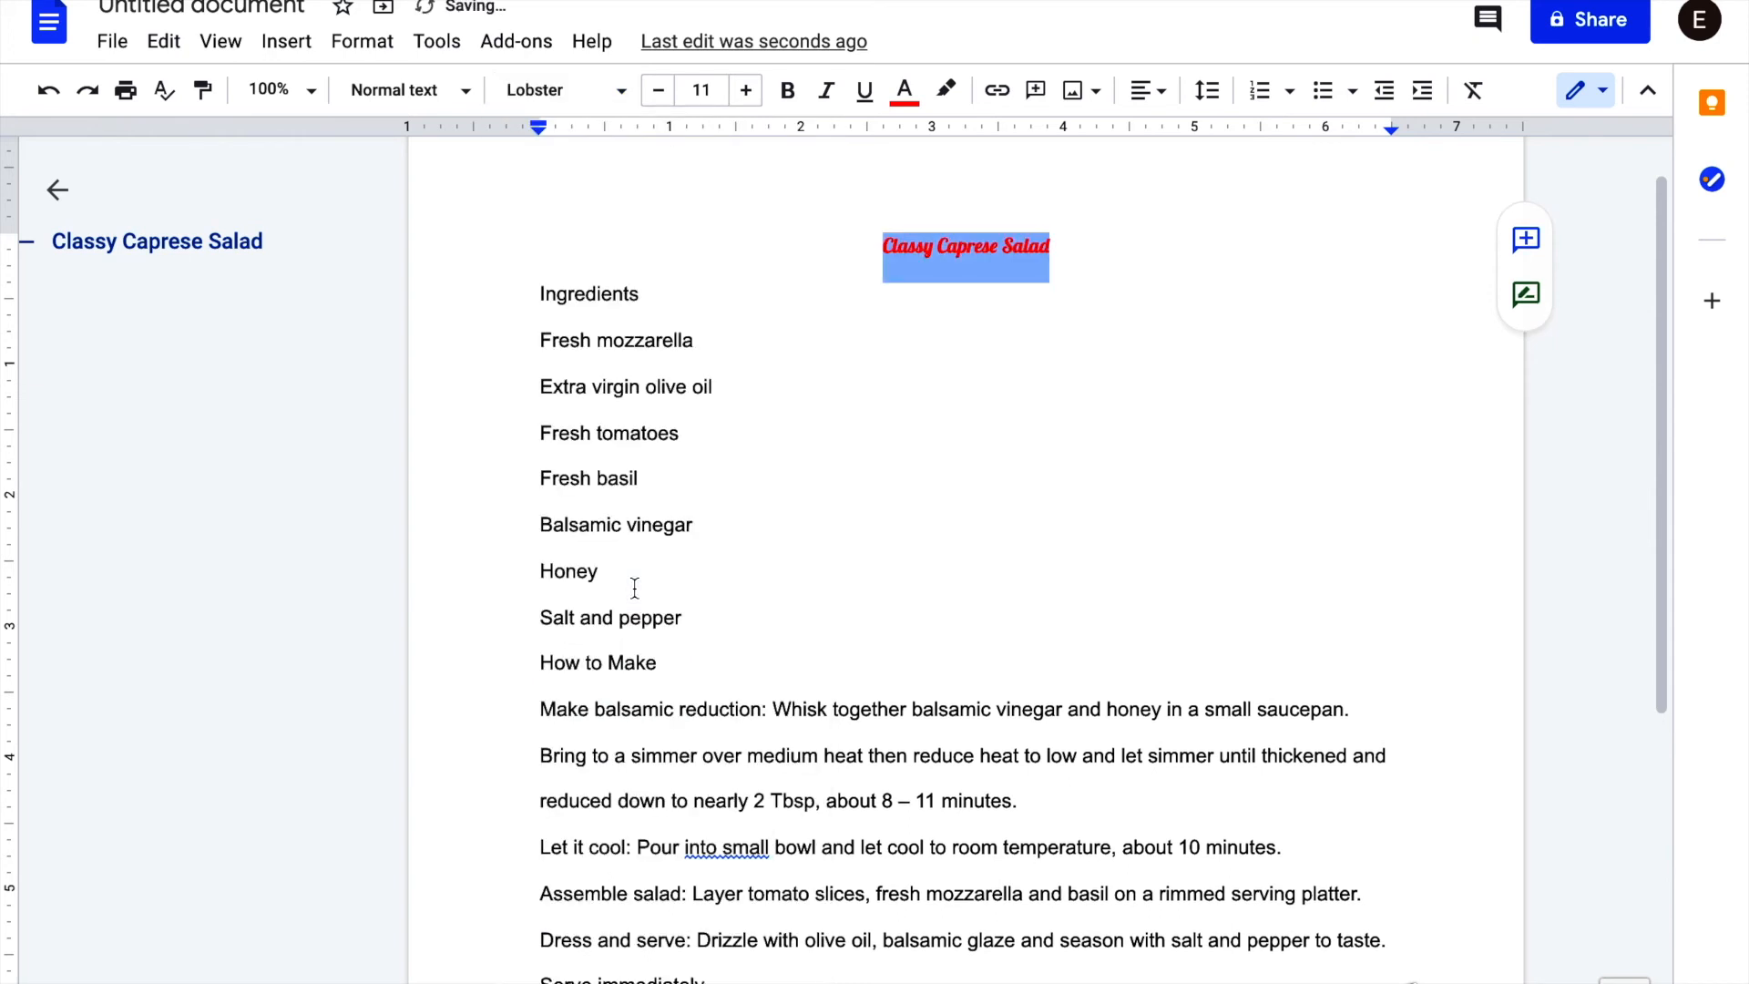
- Increase the font size of the "Classy Caprese Salad" title to 28 and deselect it
left_click(747, 90)
left_click(747, 90)
left_click(747, 90)
left_click(748, 90)
left_click(747, 90)
left_click(747, 90)
left_click(747, 91)
left_click(747, 90)
left_click(747, 91)
left_click(747, 90)
left_click(747, 90)
left_click(748, 90)
left_click(748, 90)
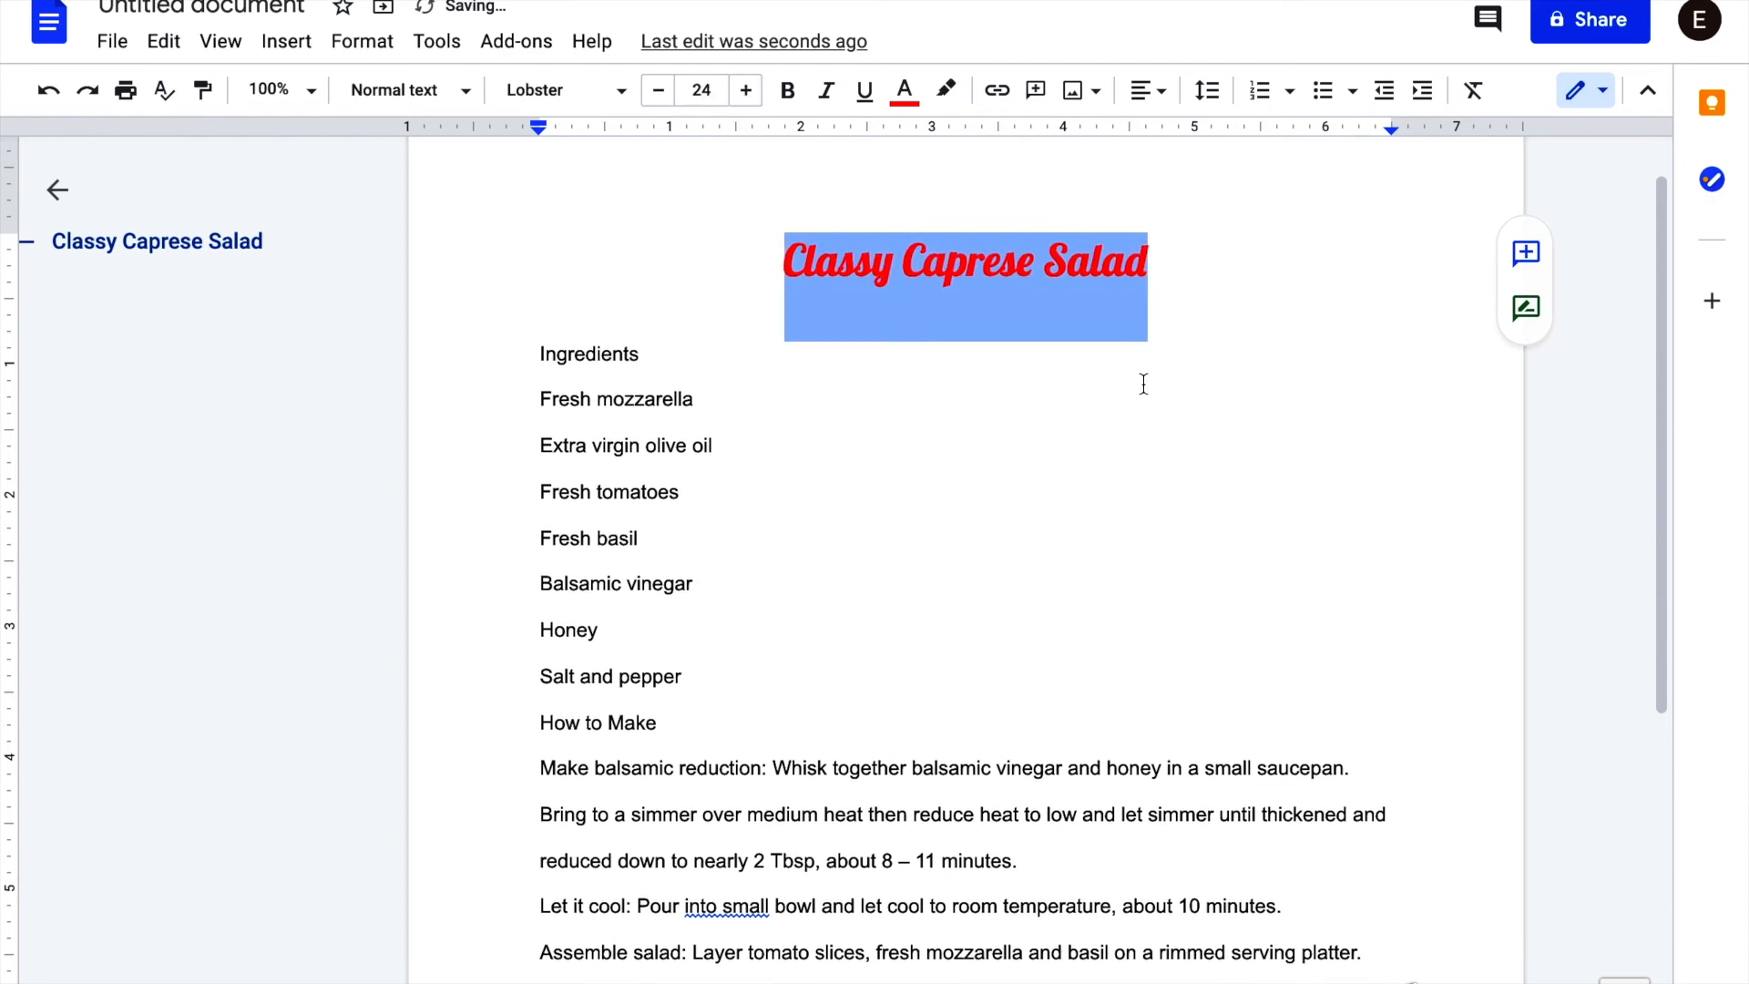
left_click(749, 89)
left_click(749, 89)
left_click(748, 89)
left_click(749, 89)
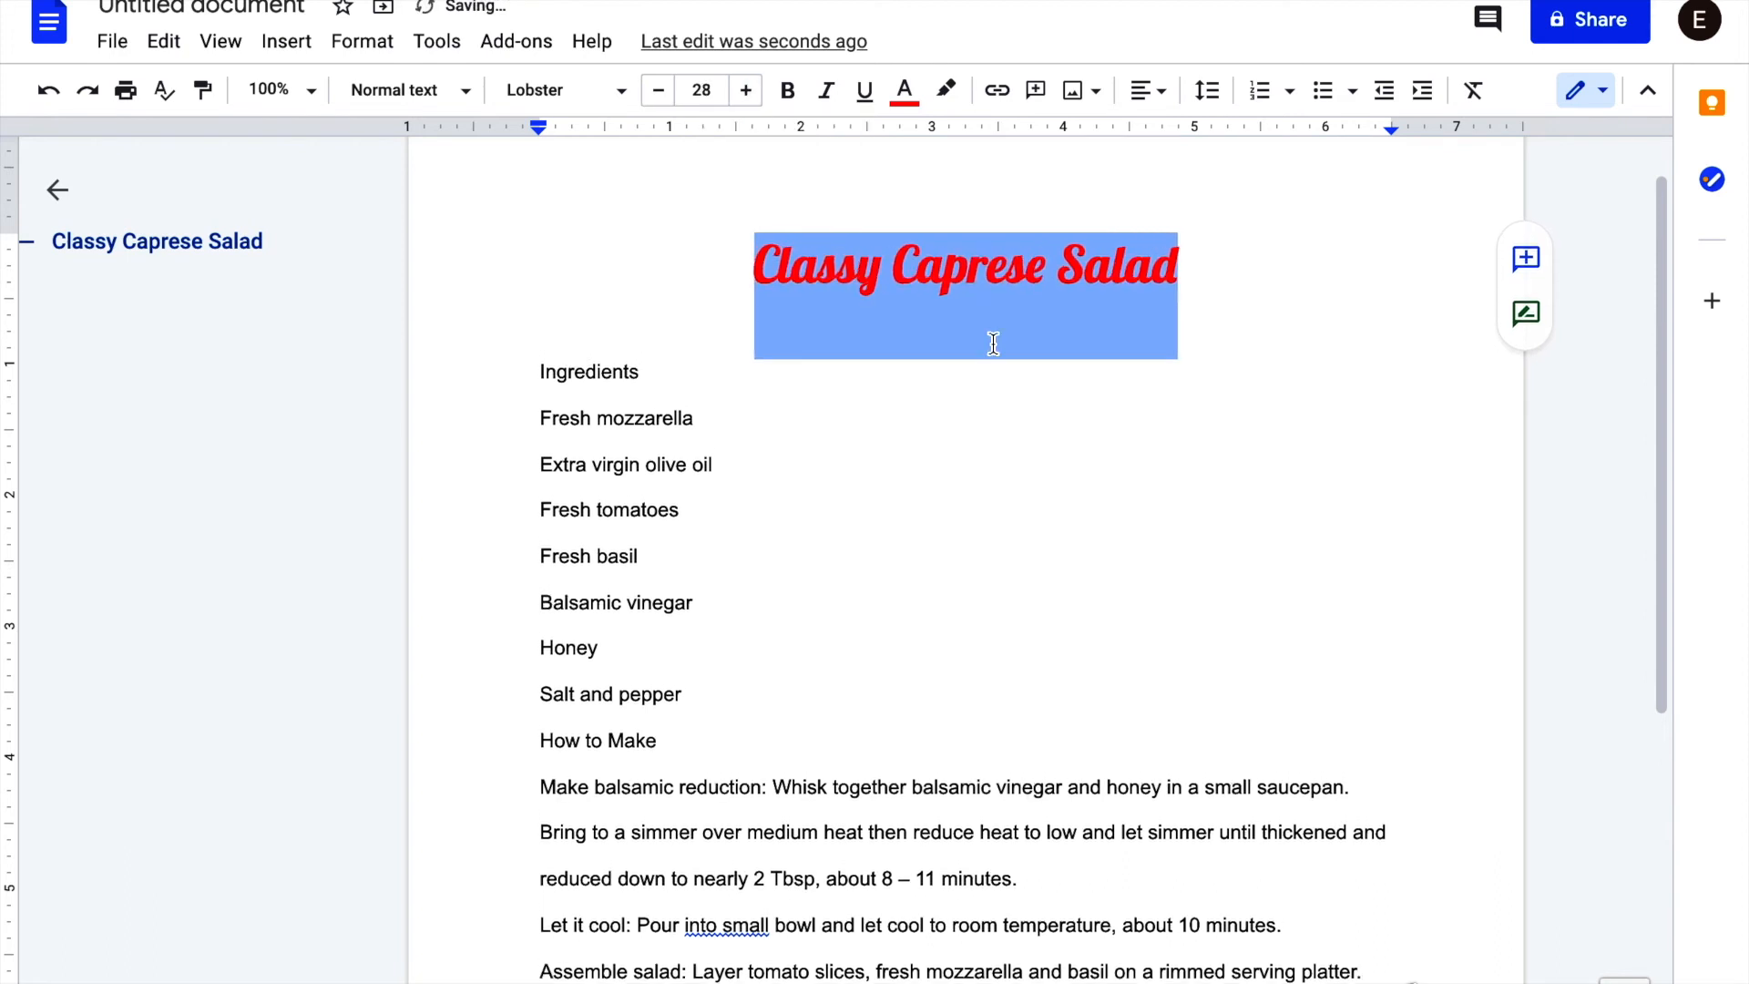
left_click(1046, 337)
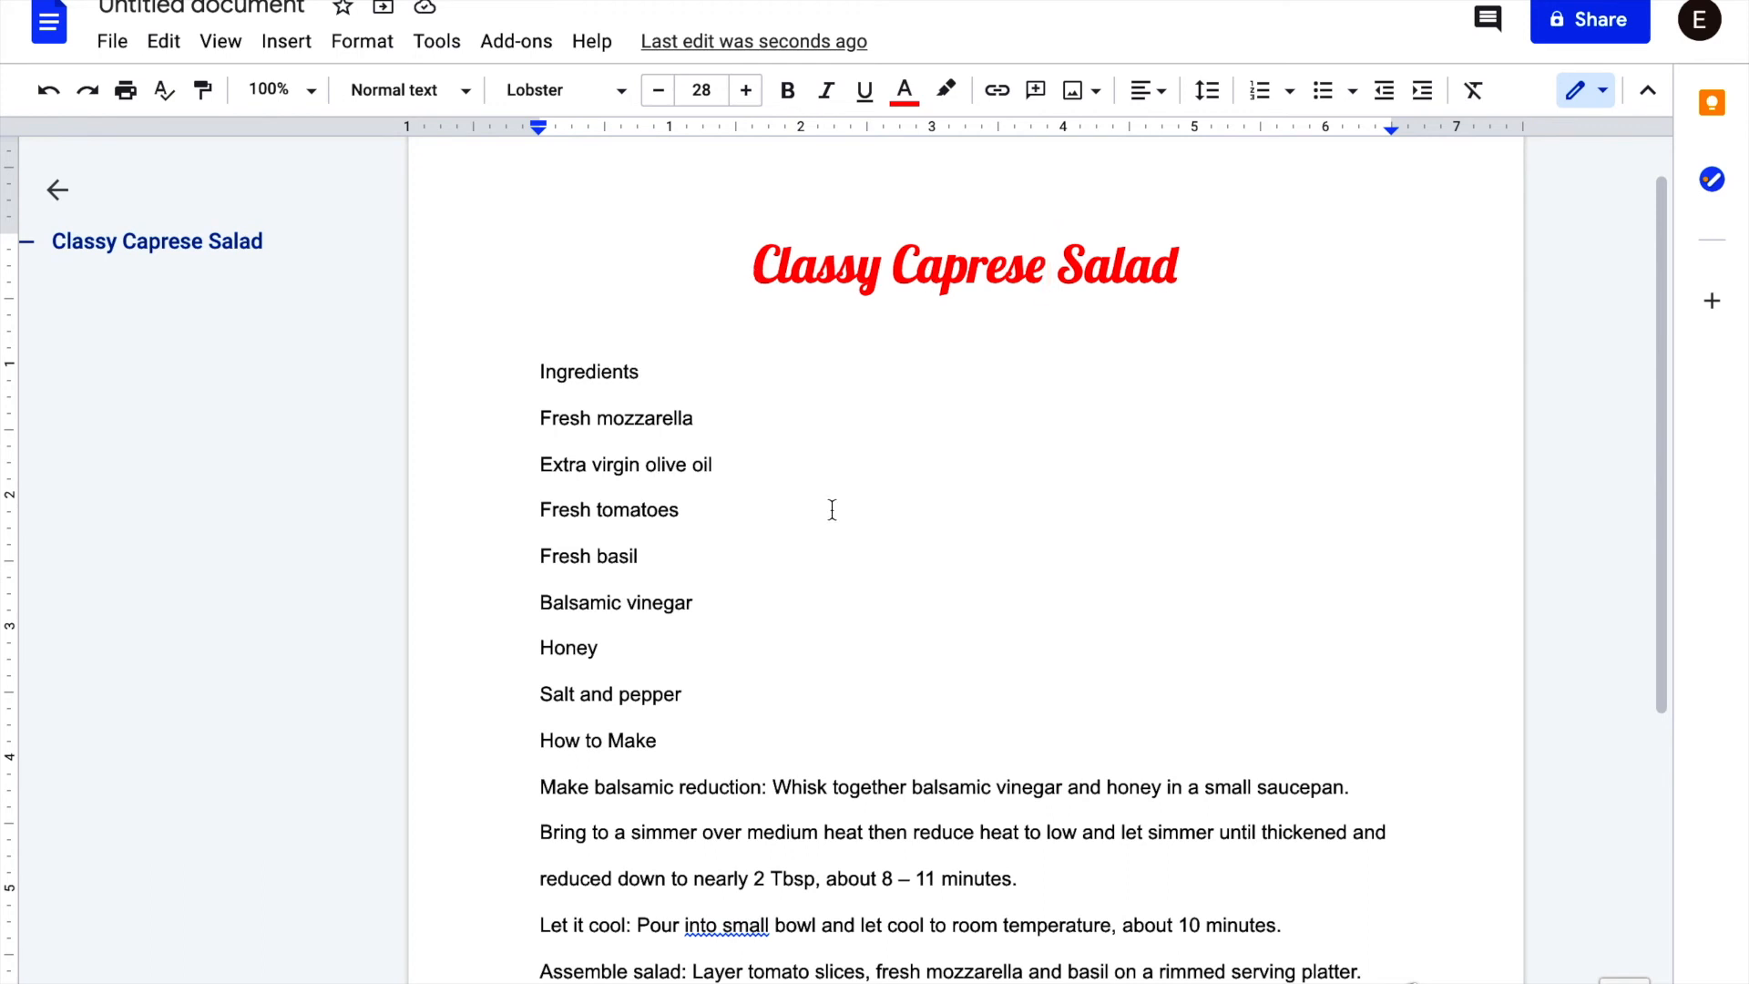
- Make the "Ingredients" heading bold and underlined
scroll(831, 510, "down", 1)
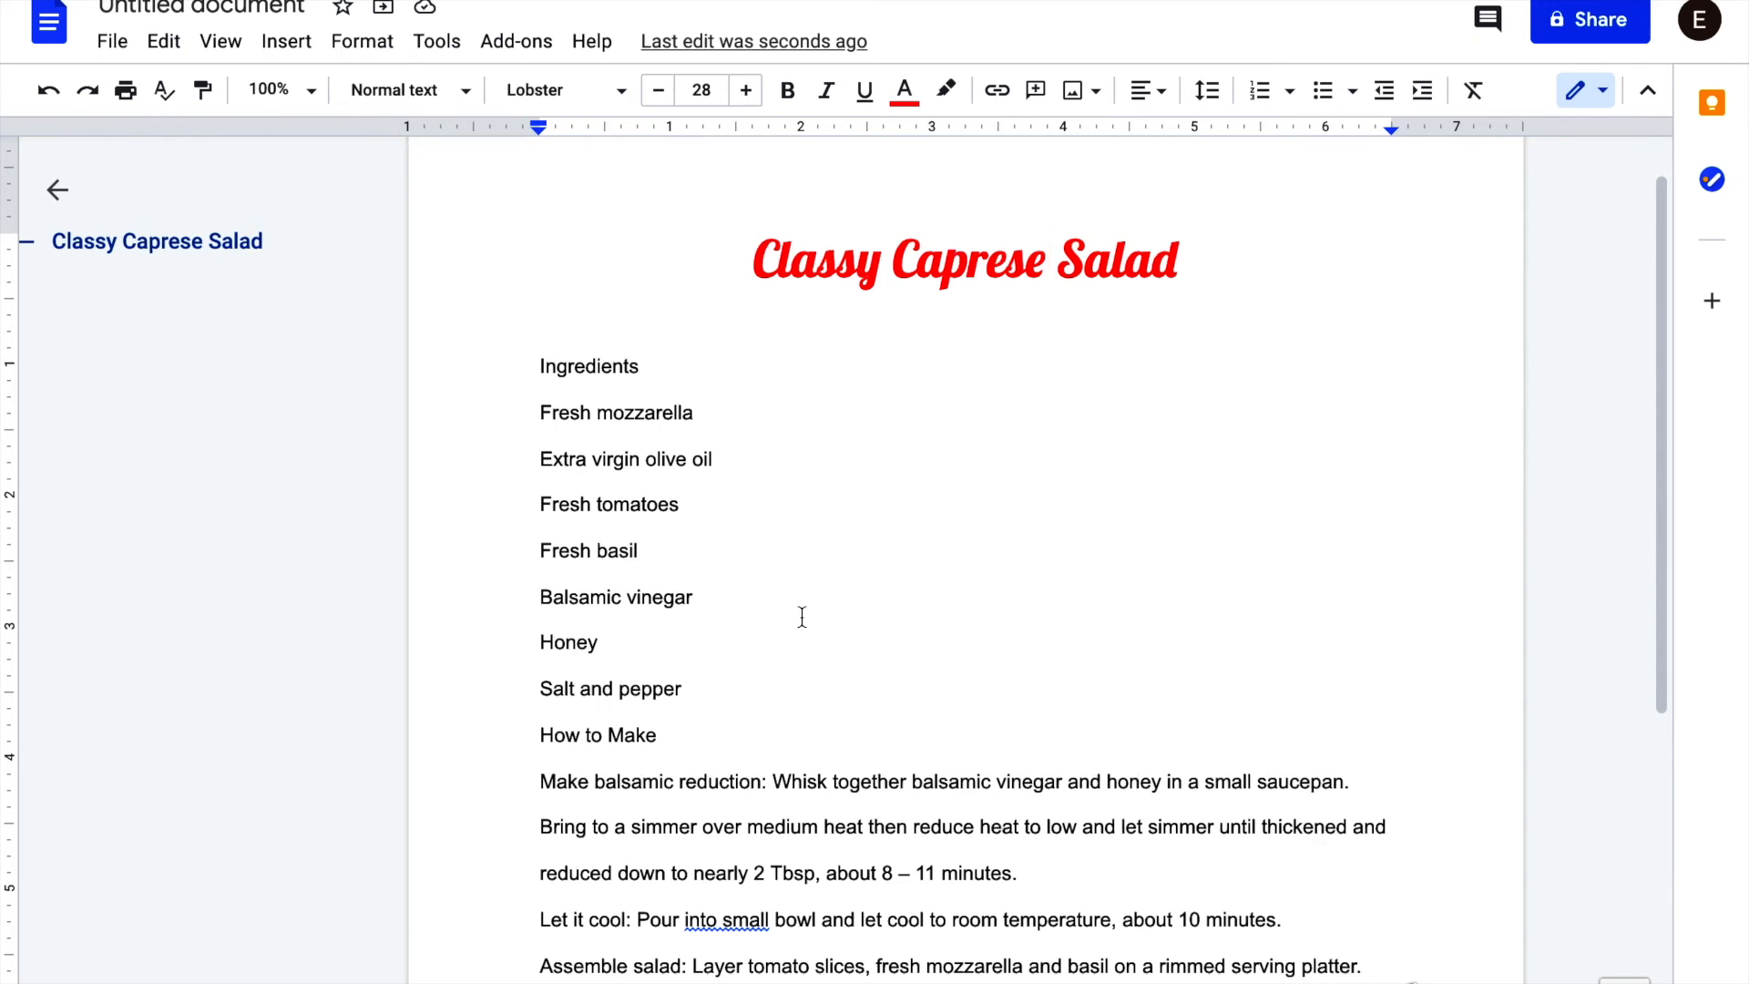
left_click(790, 459)
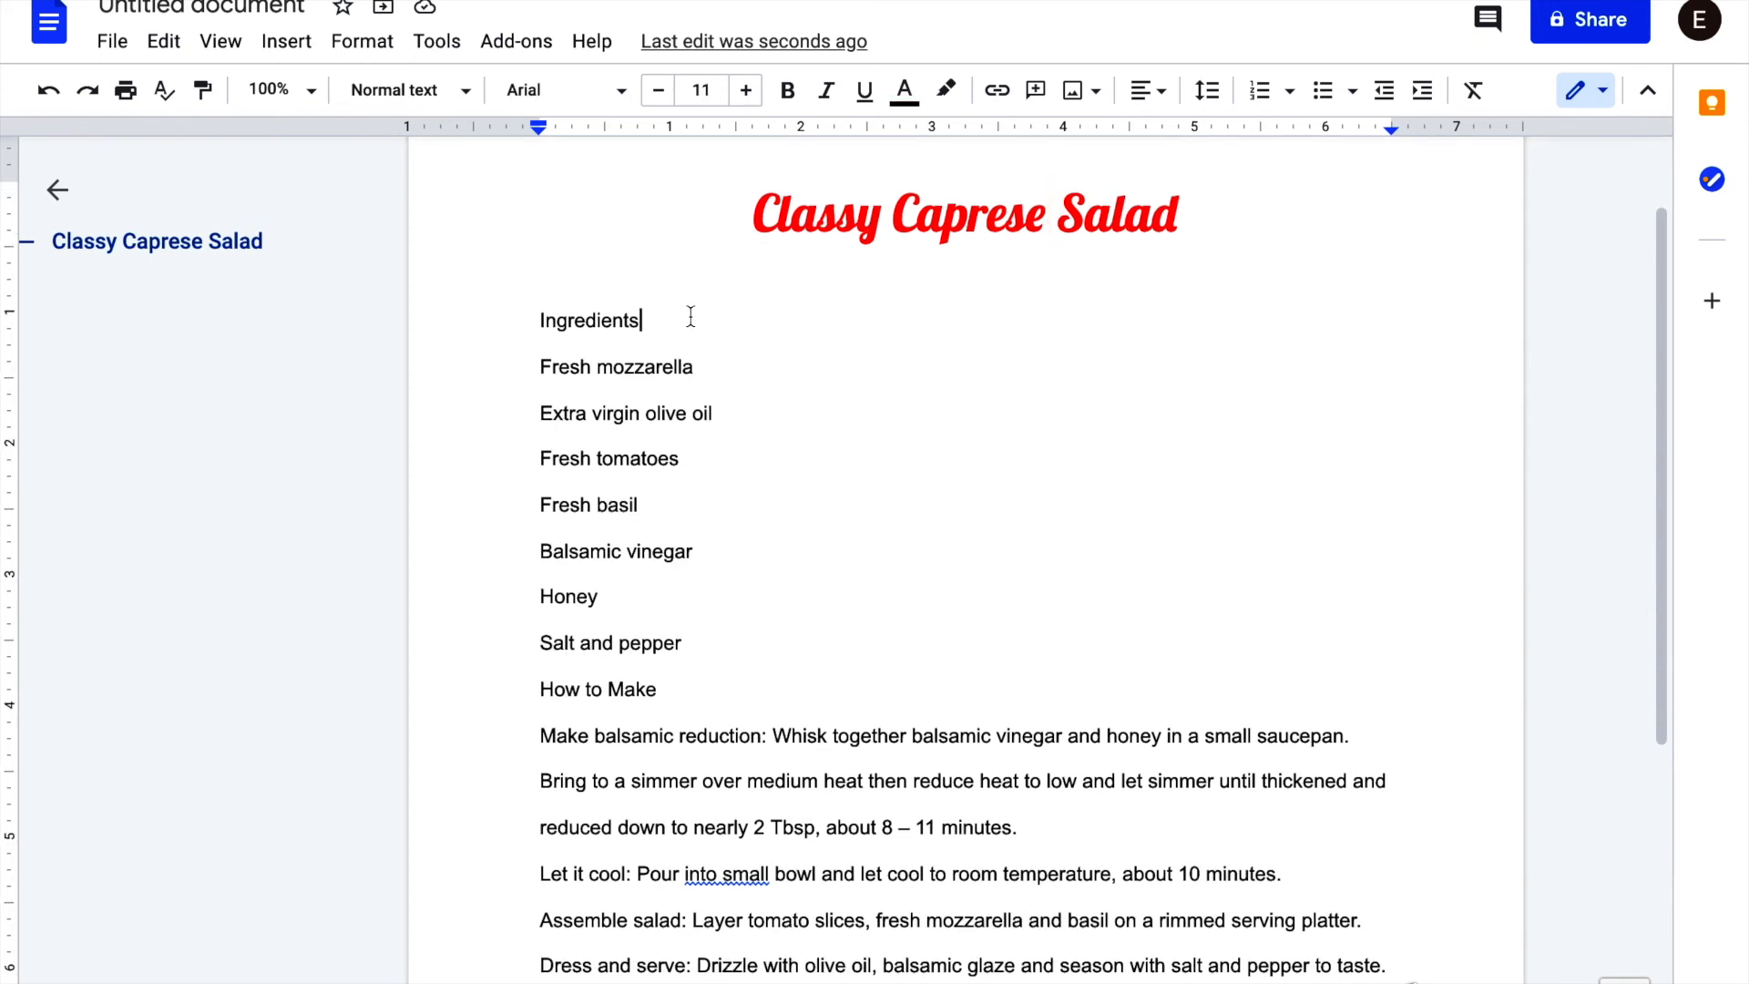
left_click_drag(642, 320, 542, 323)
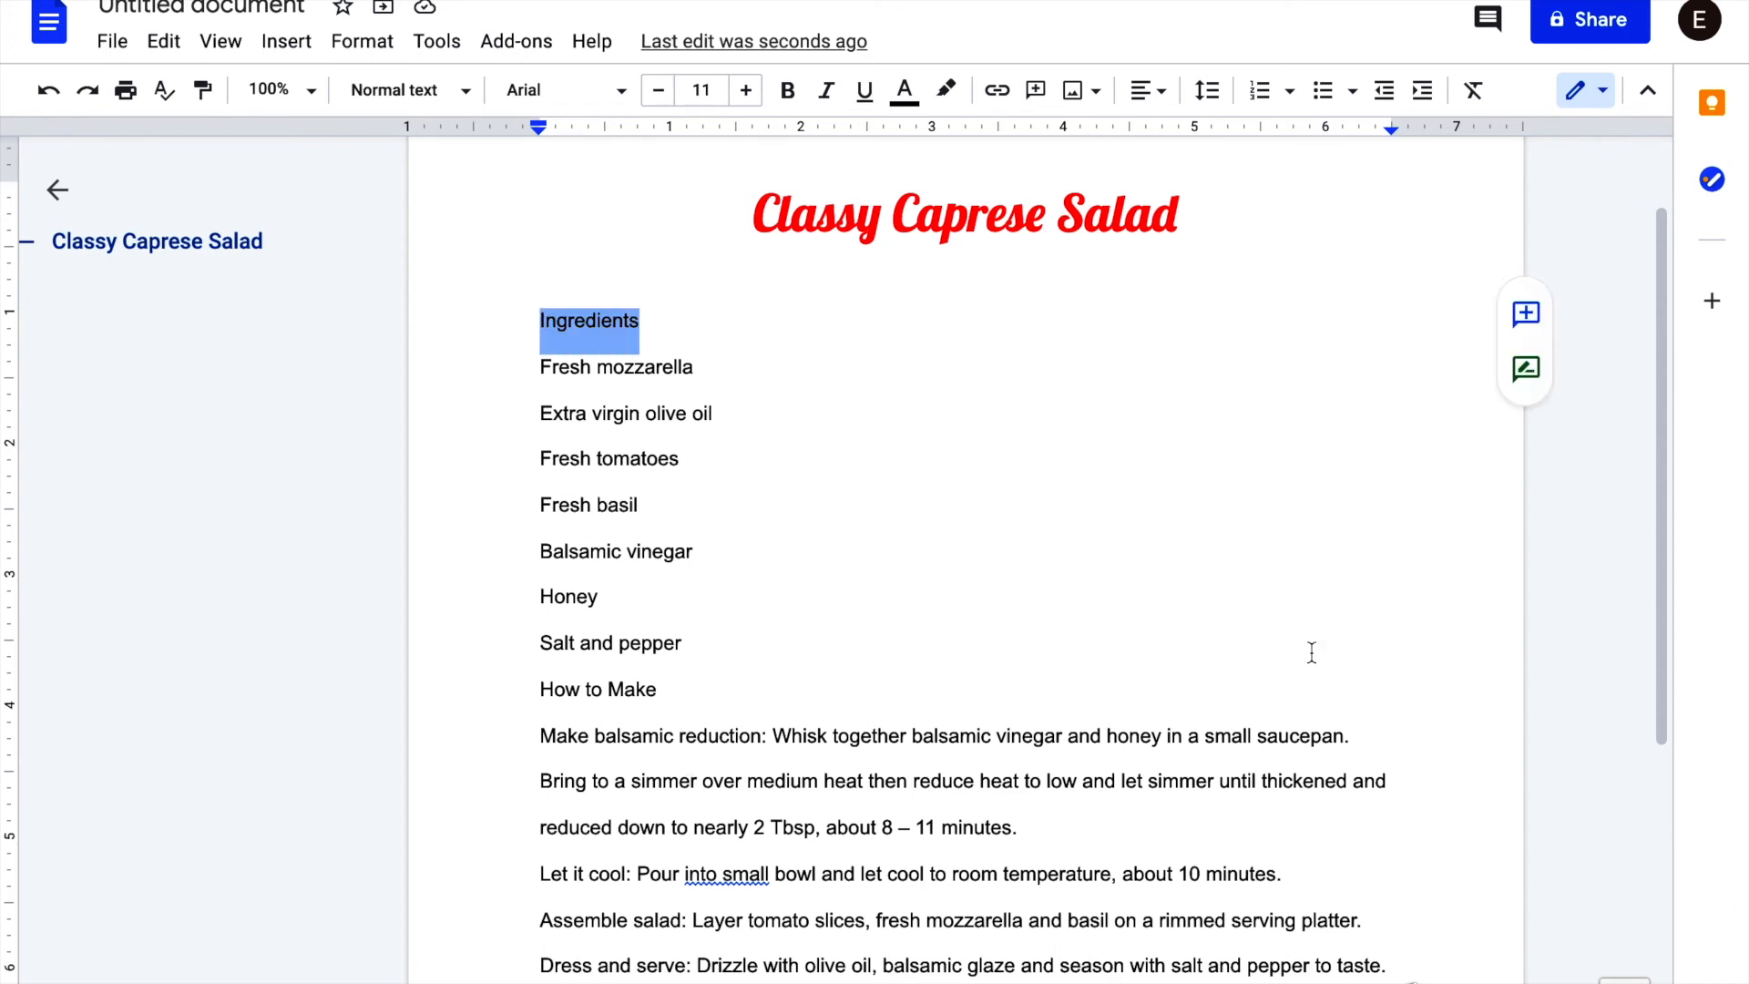
left_click(789, 91)
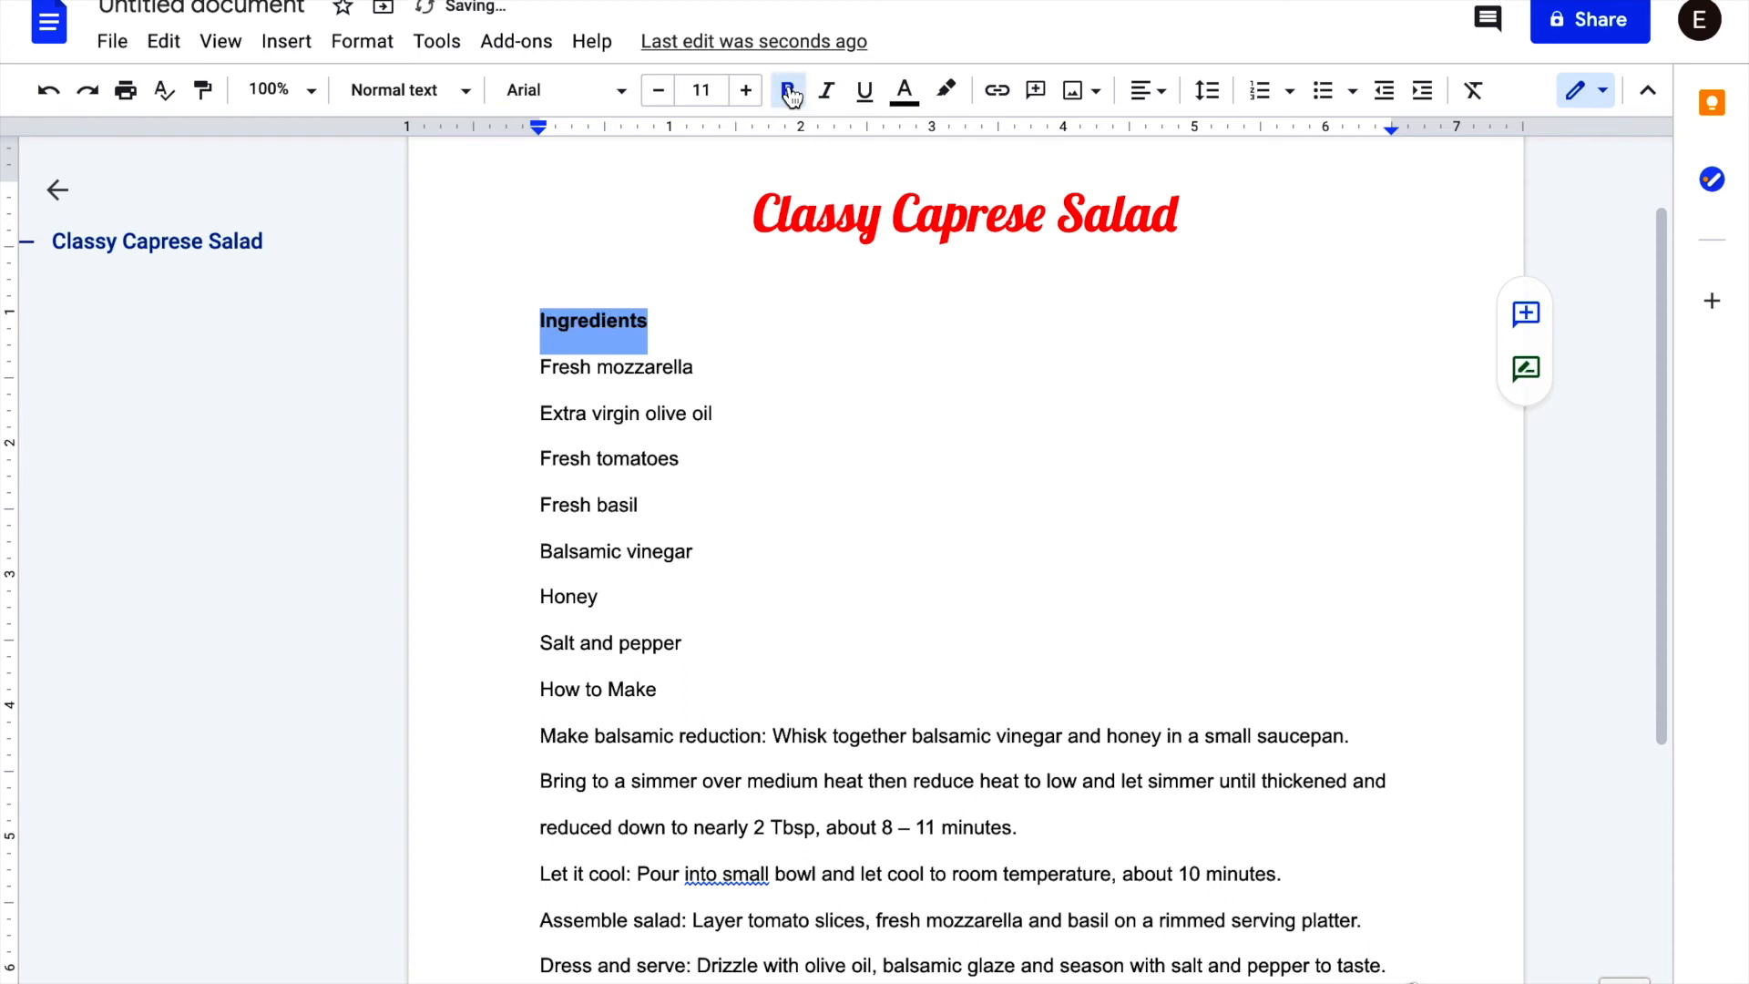
left_click(866, 91)
left_click(645, 412)
- Undo the accidental text move that scrambled the letters of the "Ingredients" heading
left_click_drag(685, 325, 747, 301)
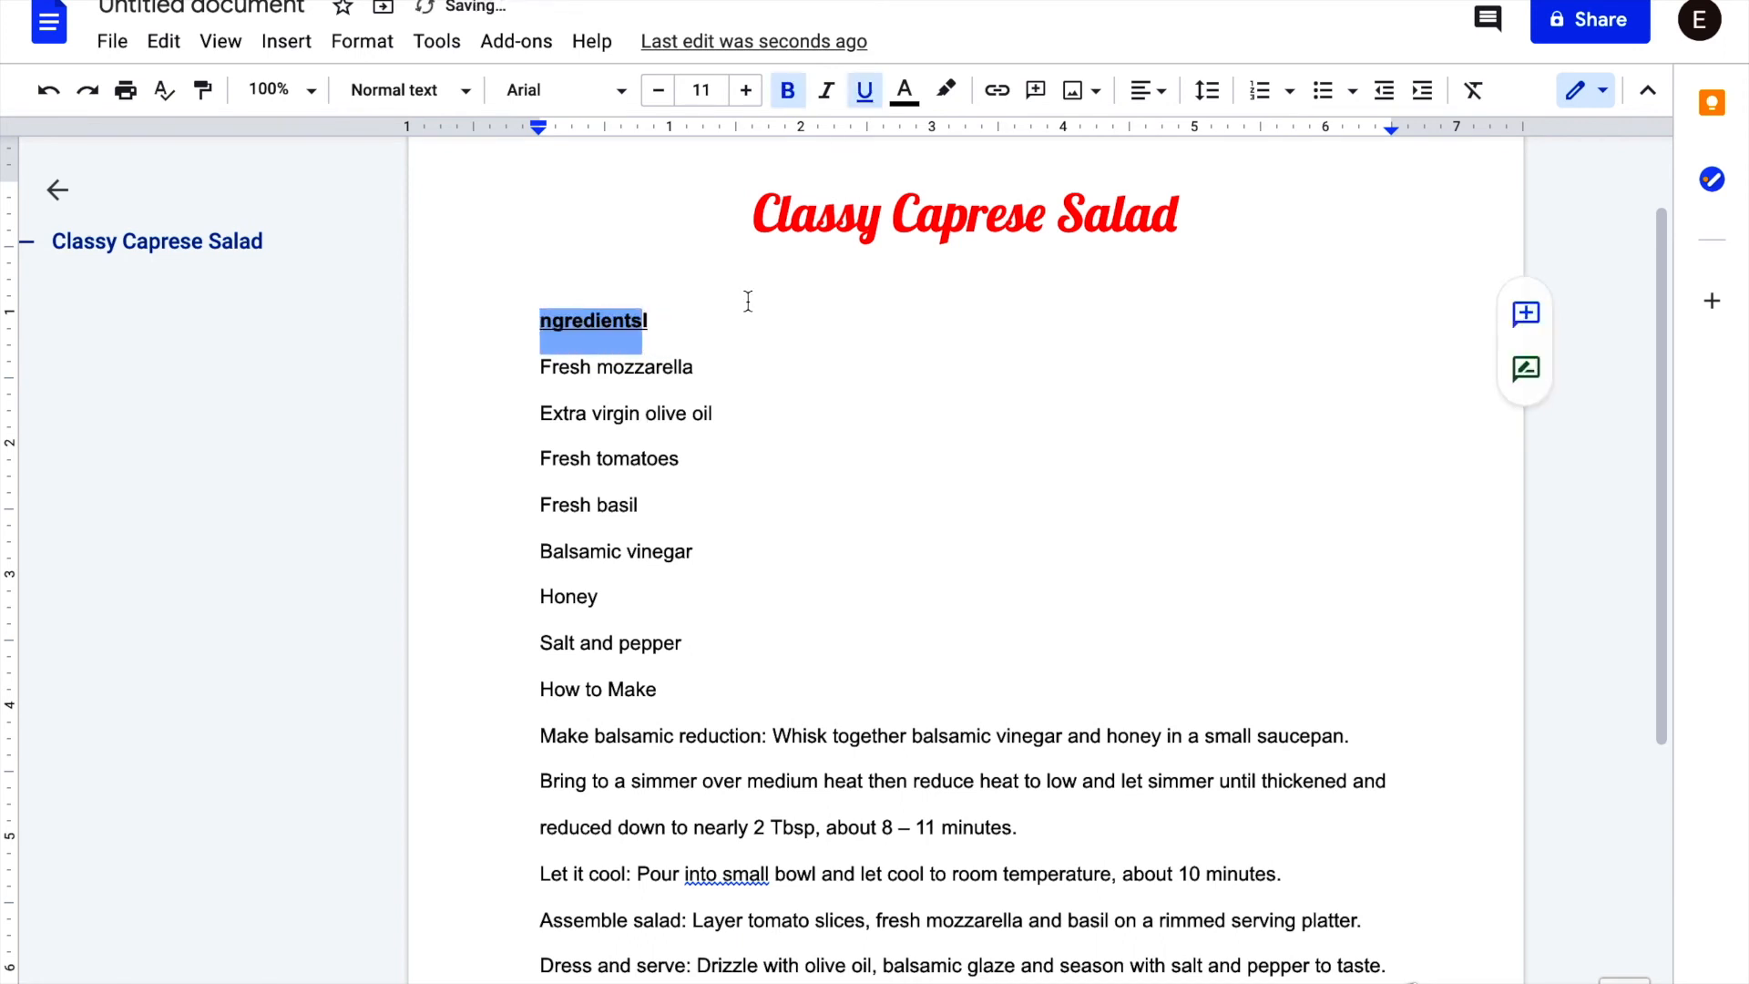
left_click(173, 55)
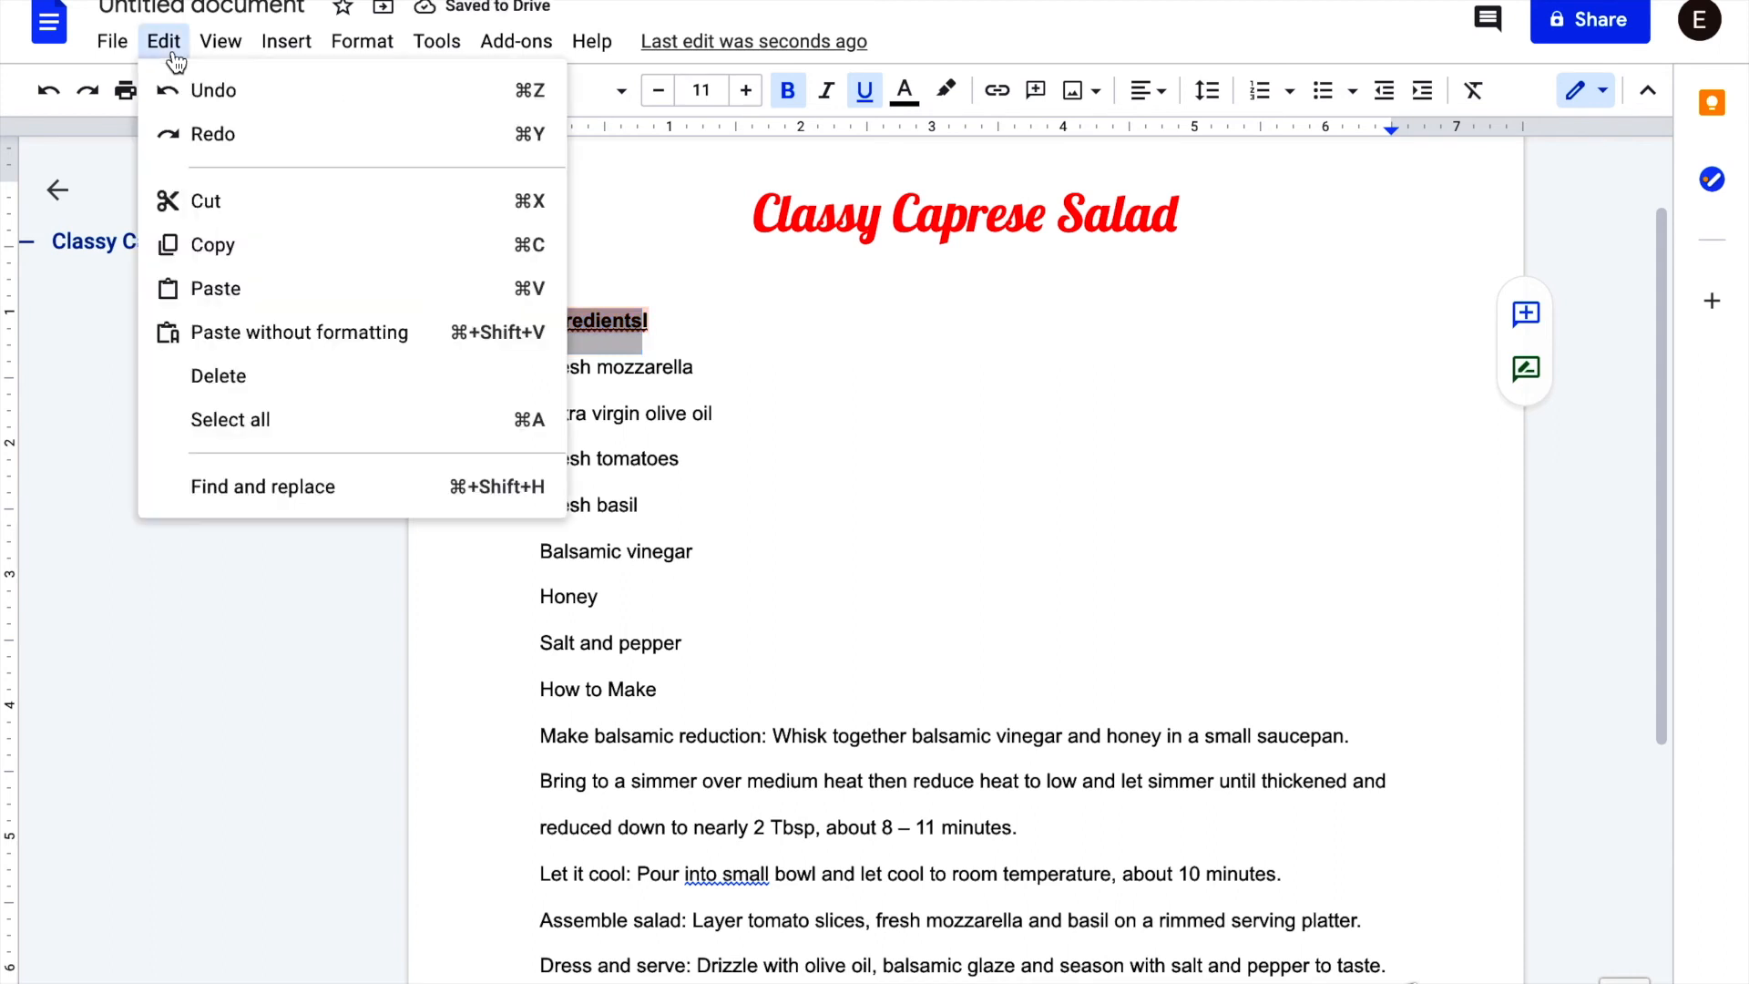
left_click(755, 344)
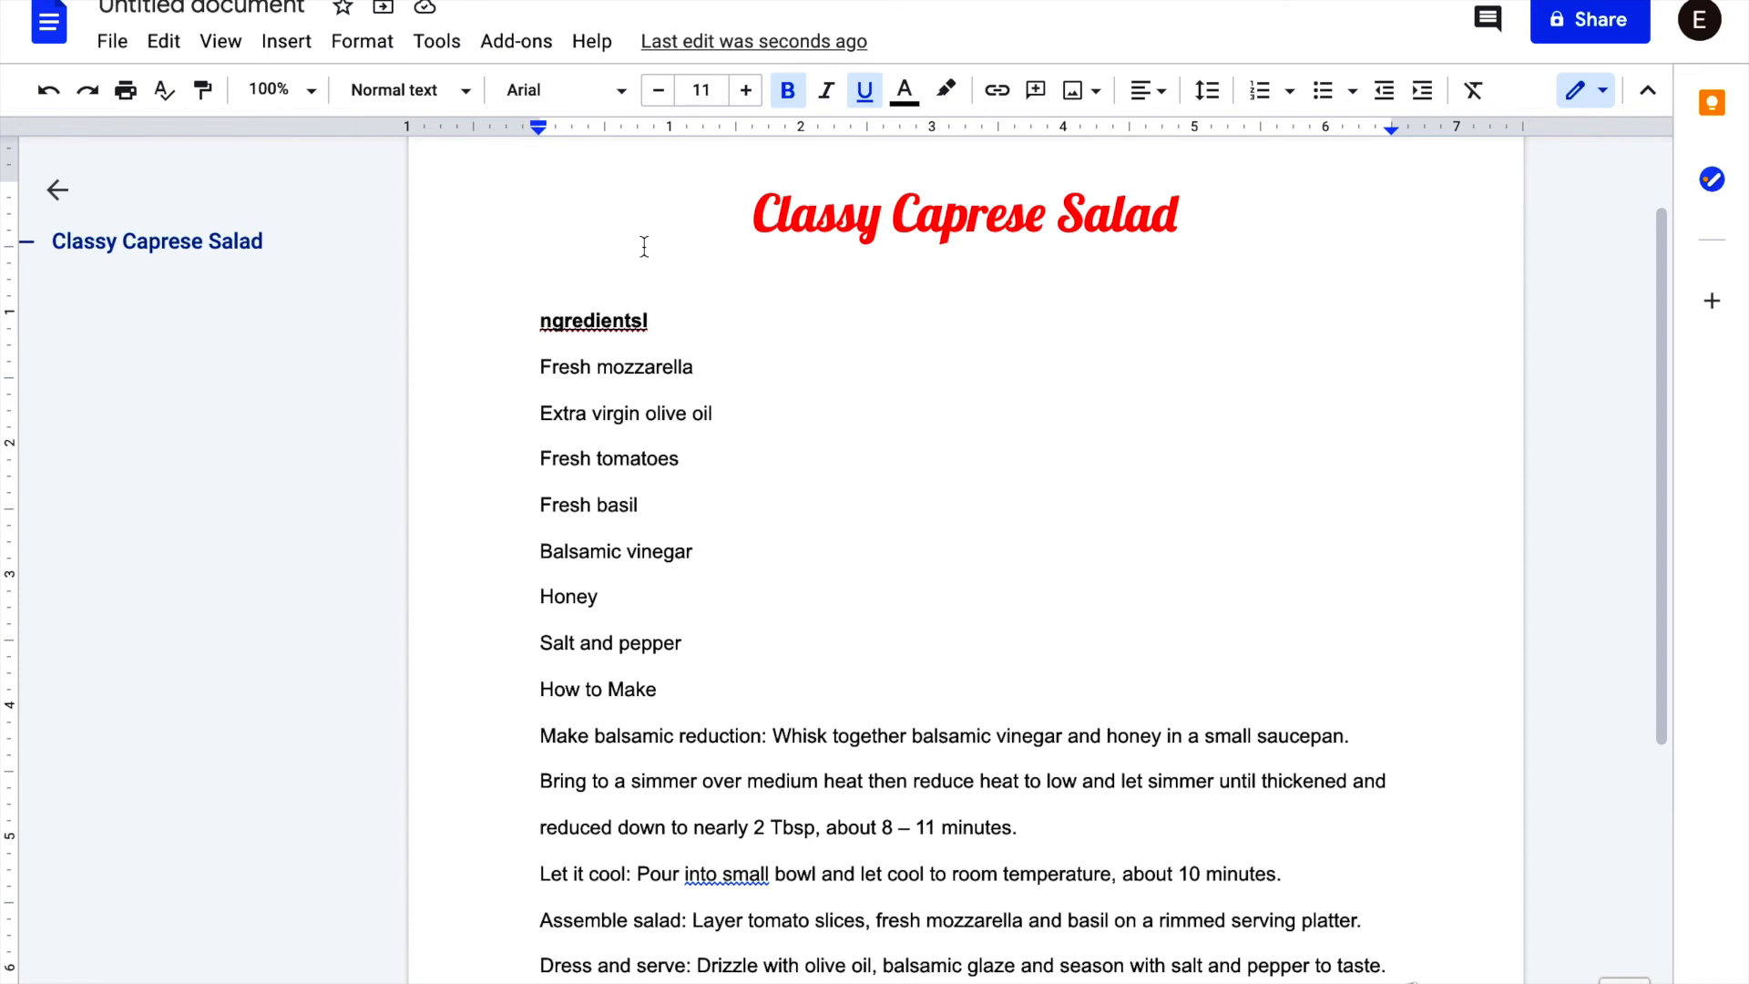
left_click(180, 57)
left_click(195, 91)
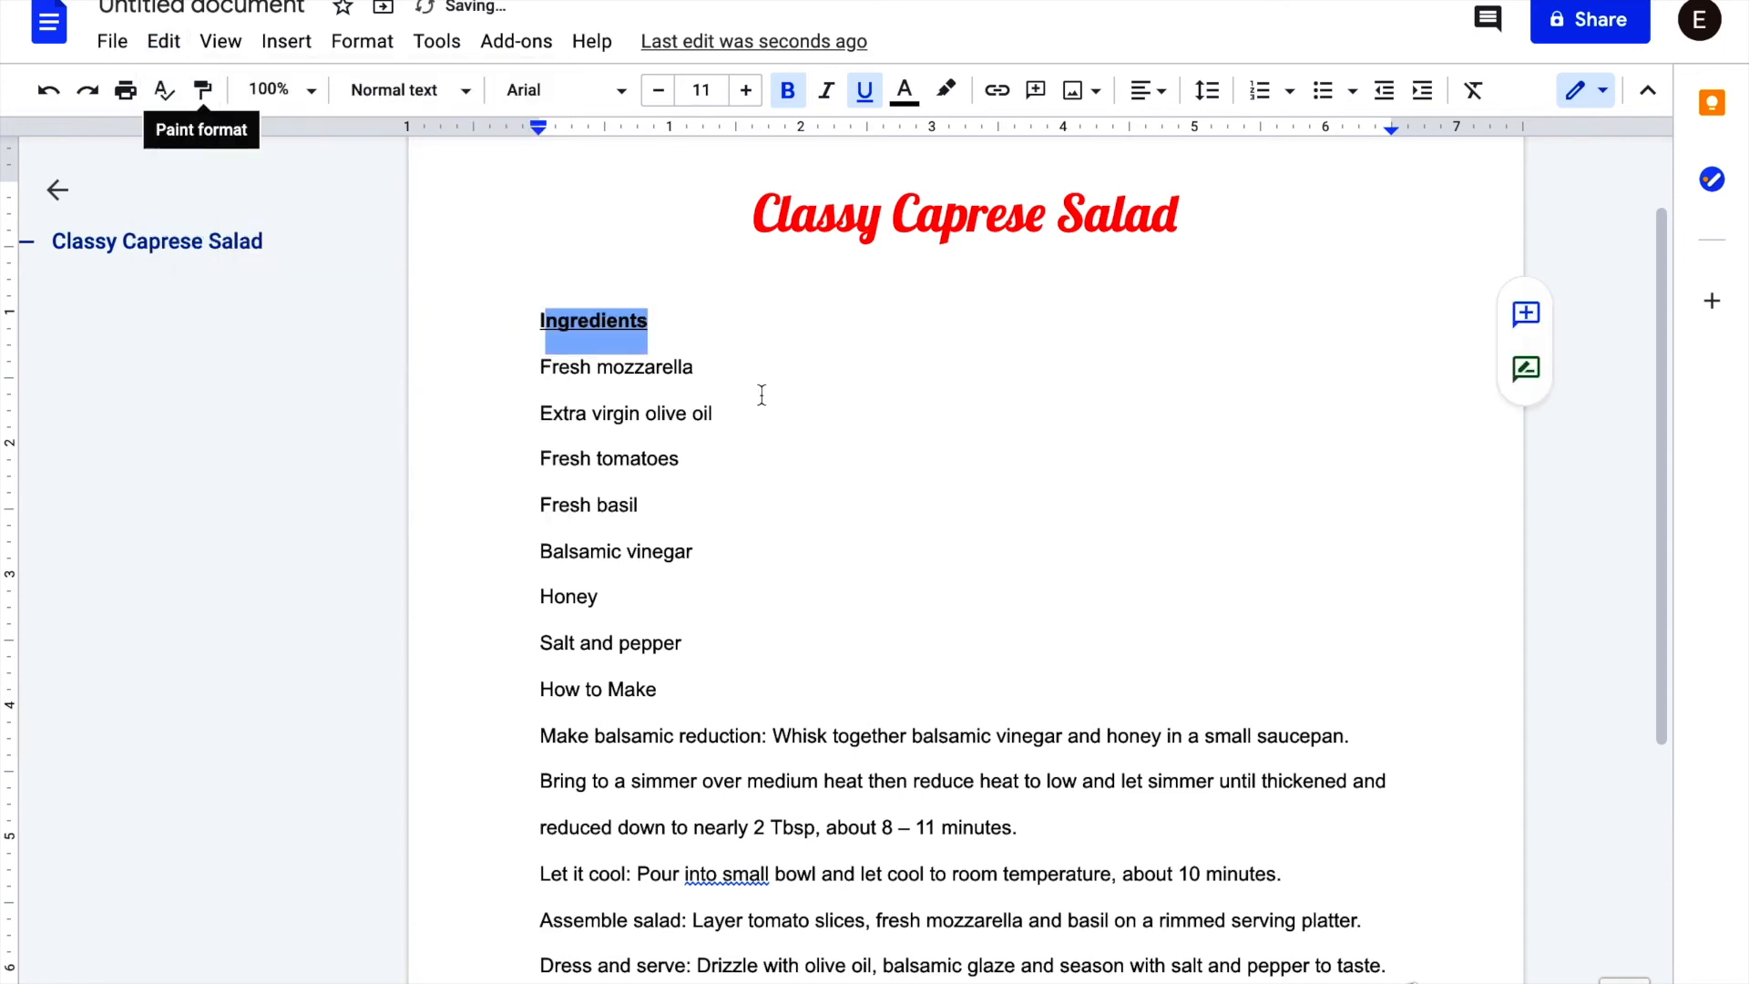
left_click(766, 343)
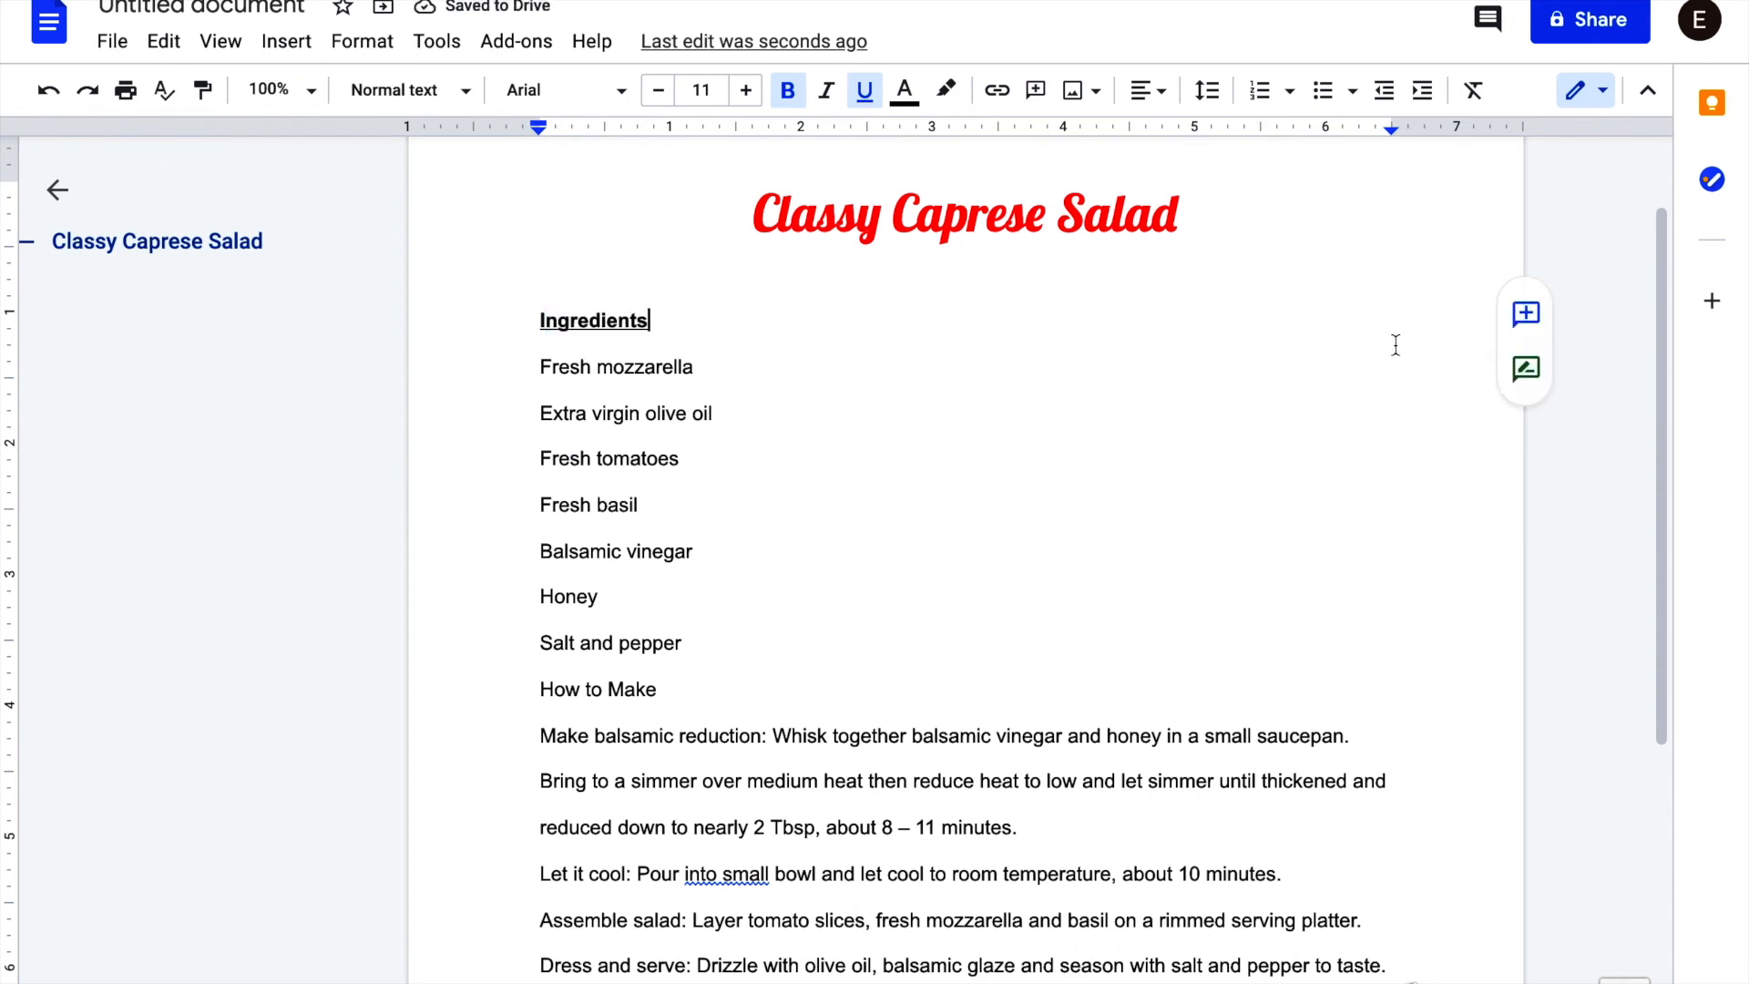
- Increase the font size of the "Ingredients" heading to 15 and deselect it
left_click_drag(649, 322, 538, 325)
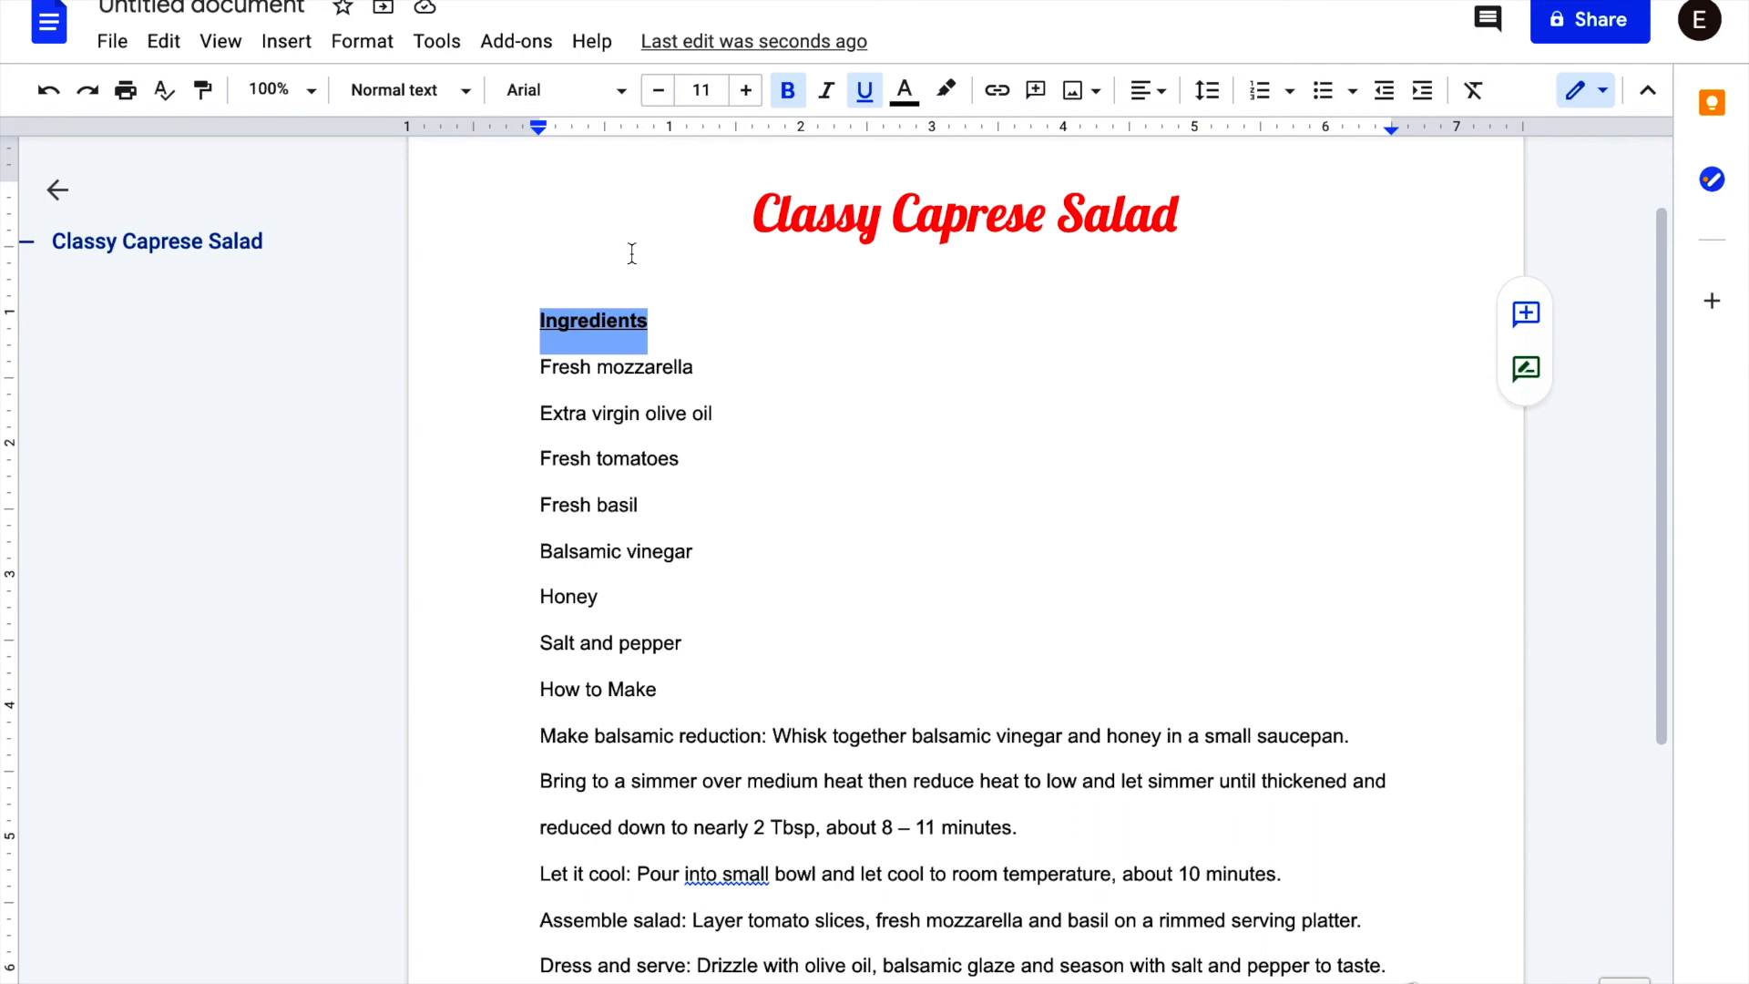
left_click(755, 102)
left_click(755, 102)
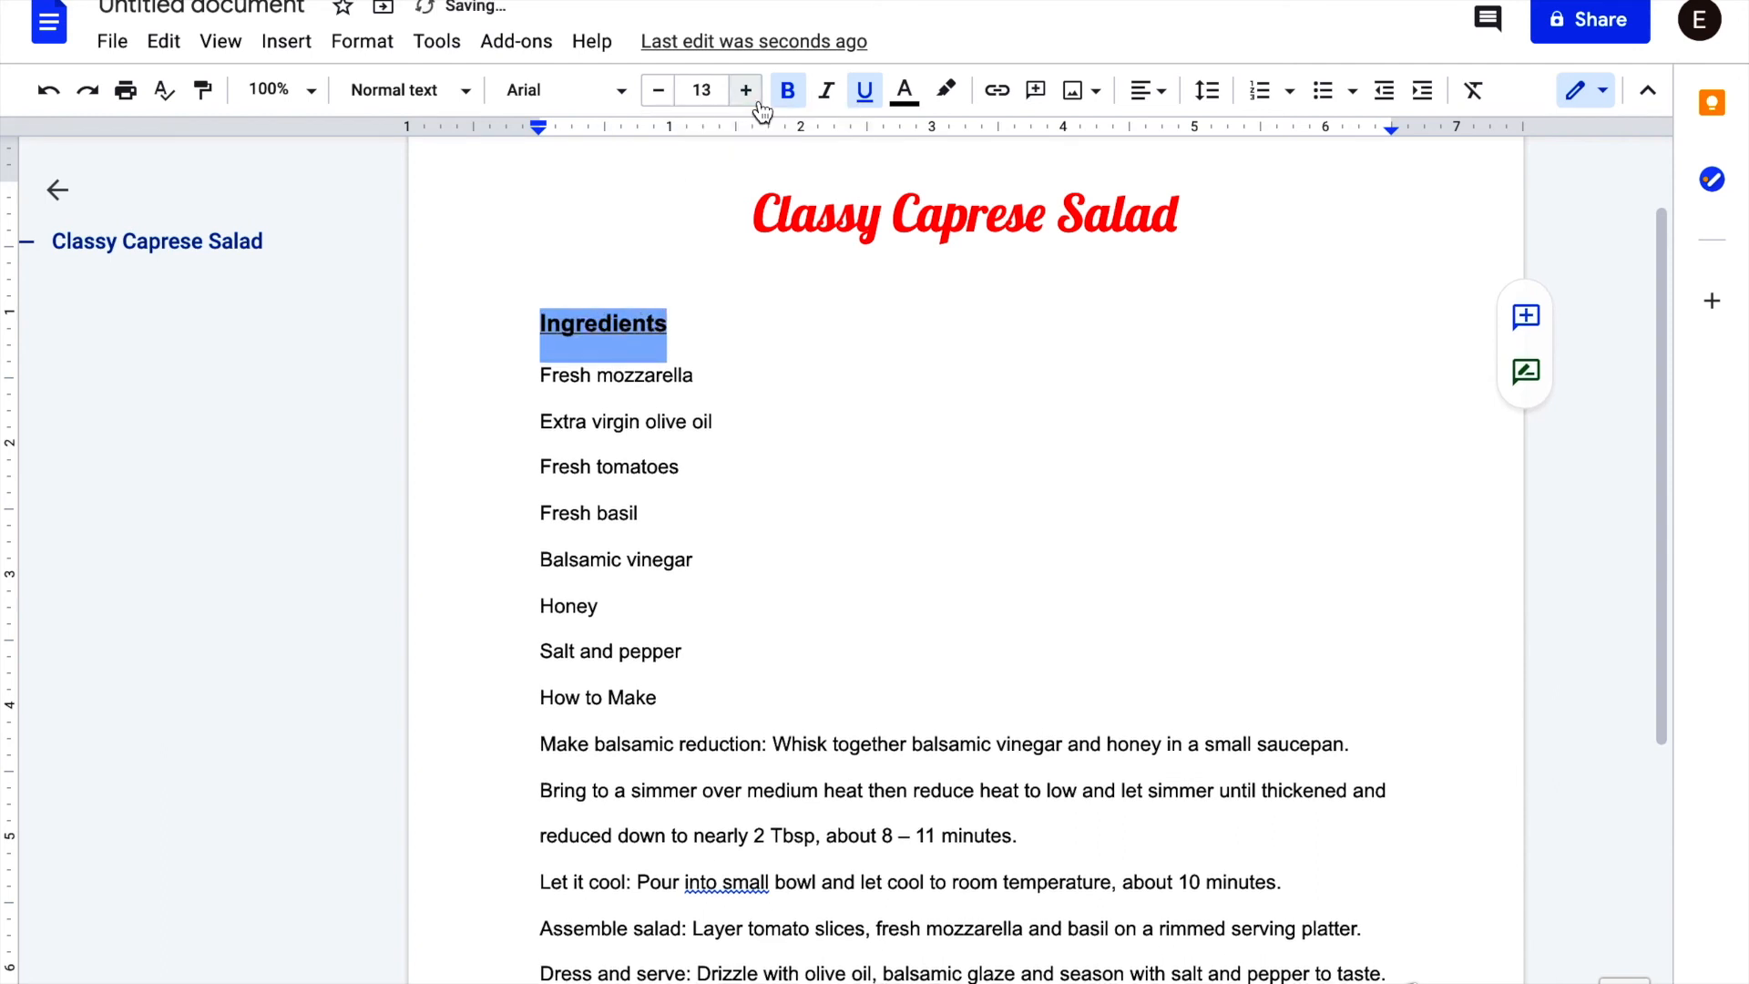
left_click(756, 102)
left_click(755, 102)
left_click(717, 436)
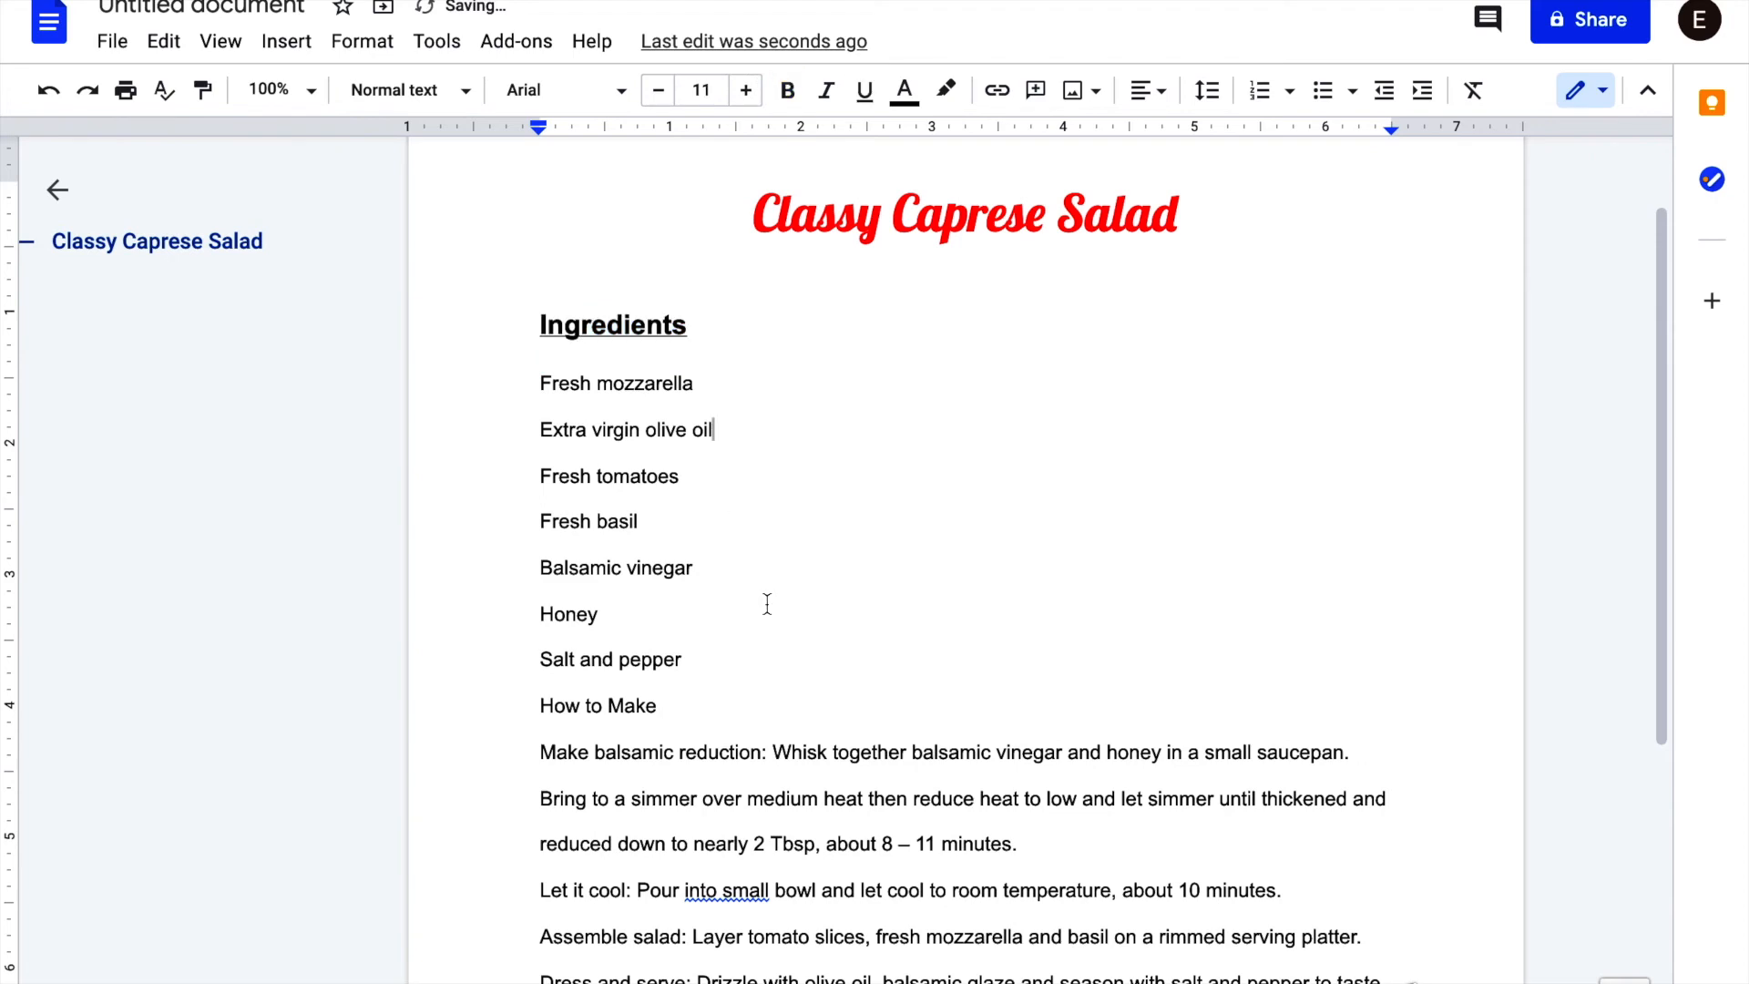
- Make the "How to Make" heading bold and underlined
scroll(774, 624, "down", 4)
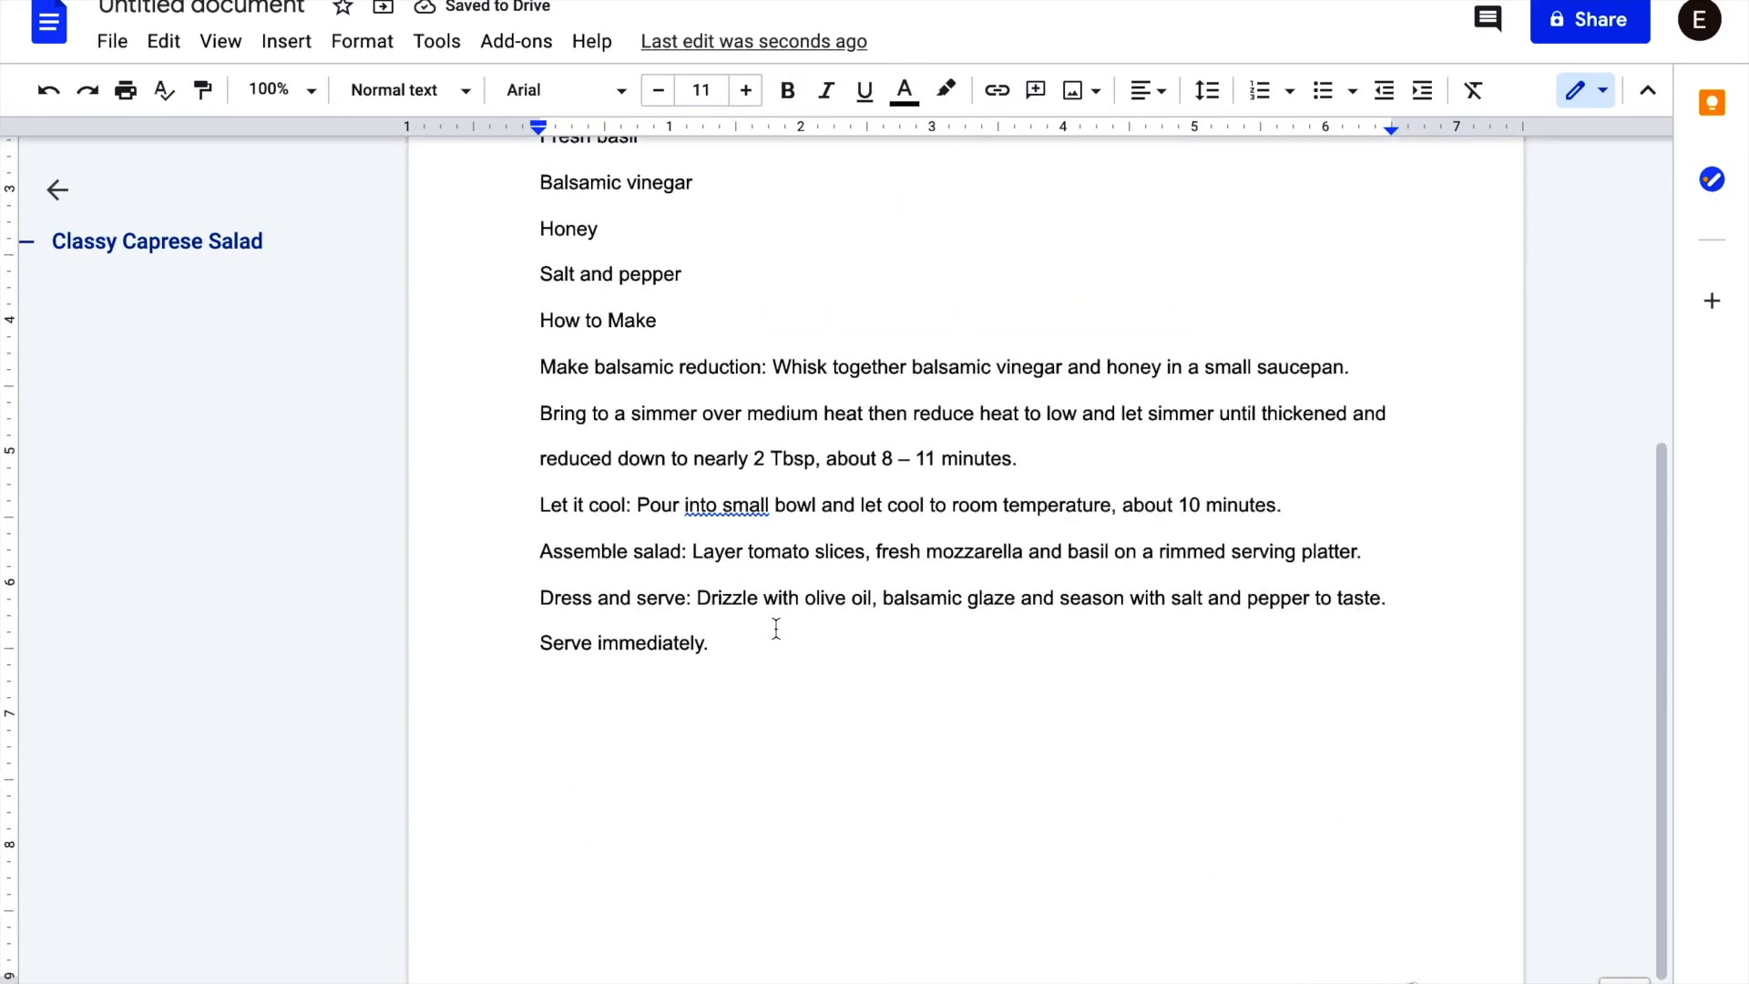
scroll(775, 628, "up", 3)
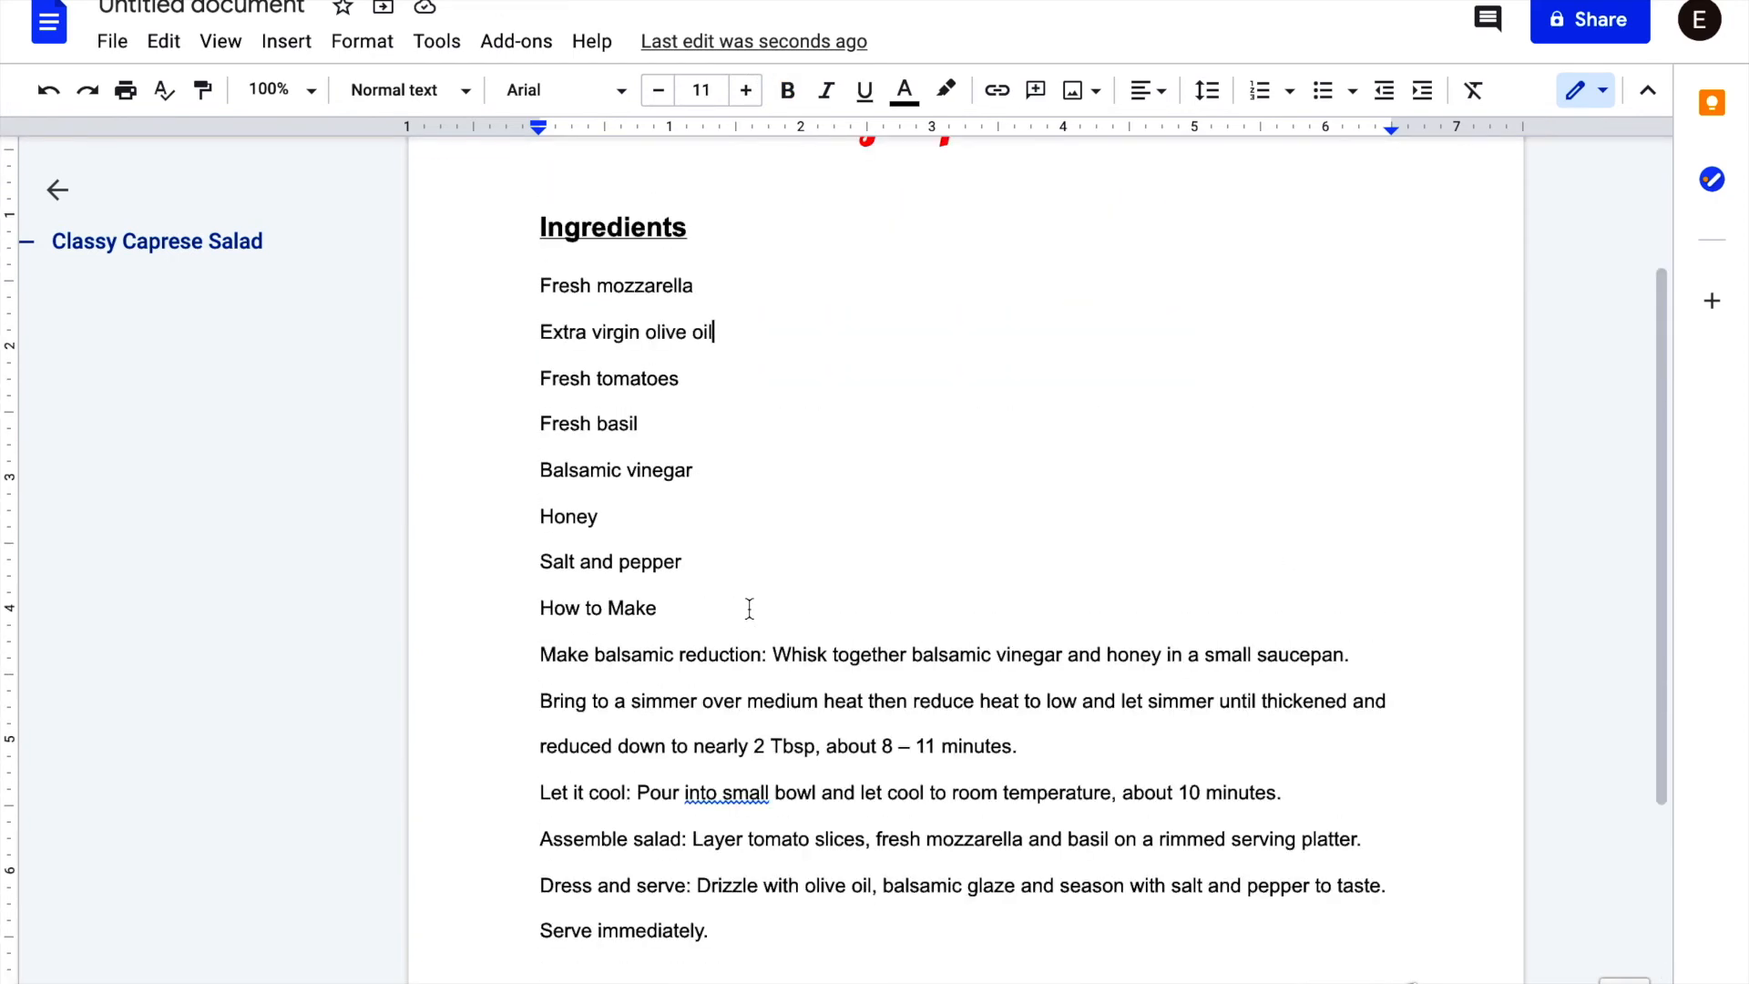
double_click(632, 608)
left_click_drag(554, 620, 542, 613)
left_click(788, 91)
left_click(865, 90)
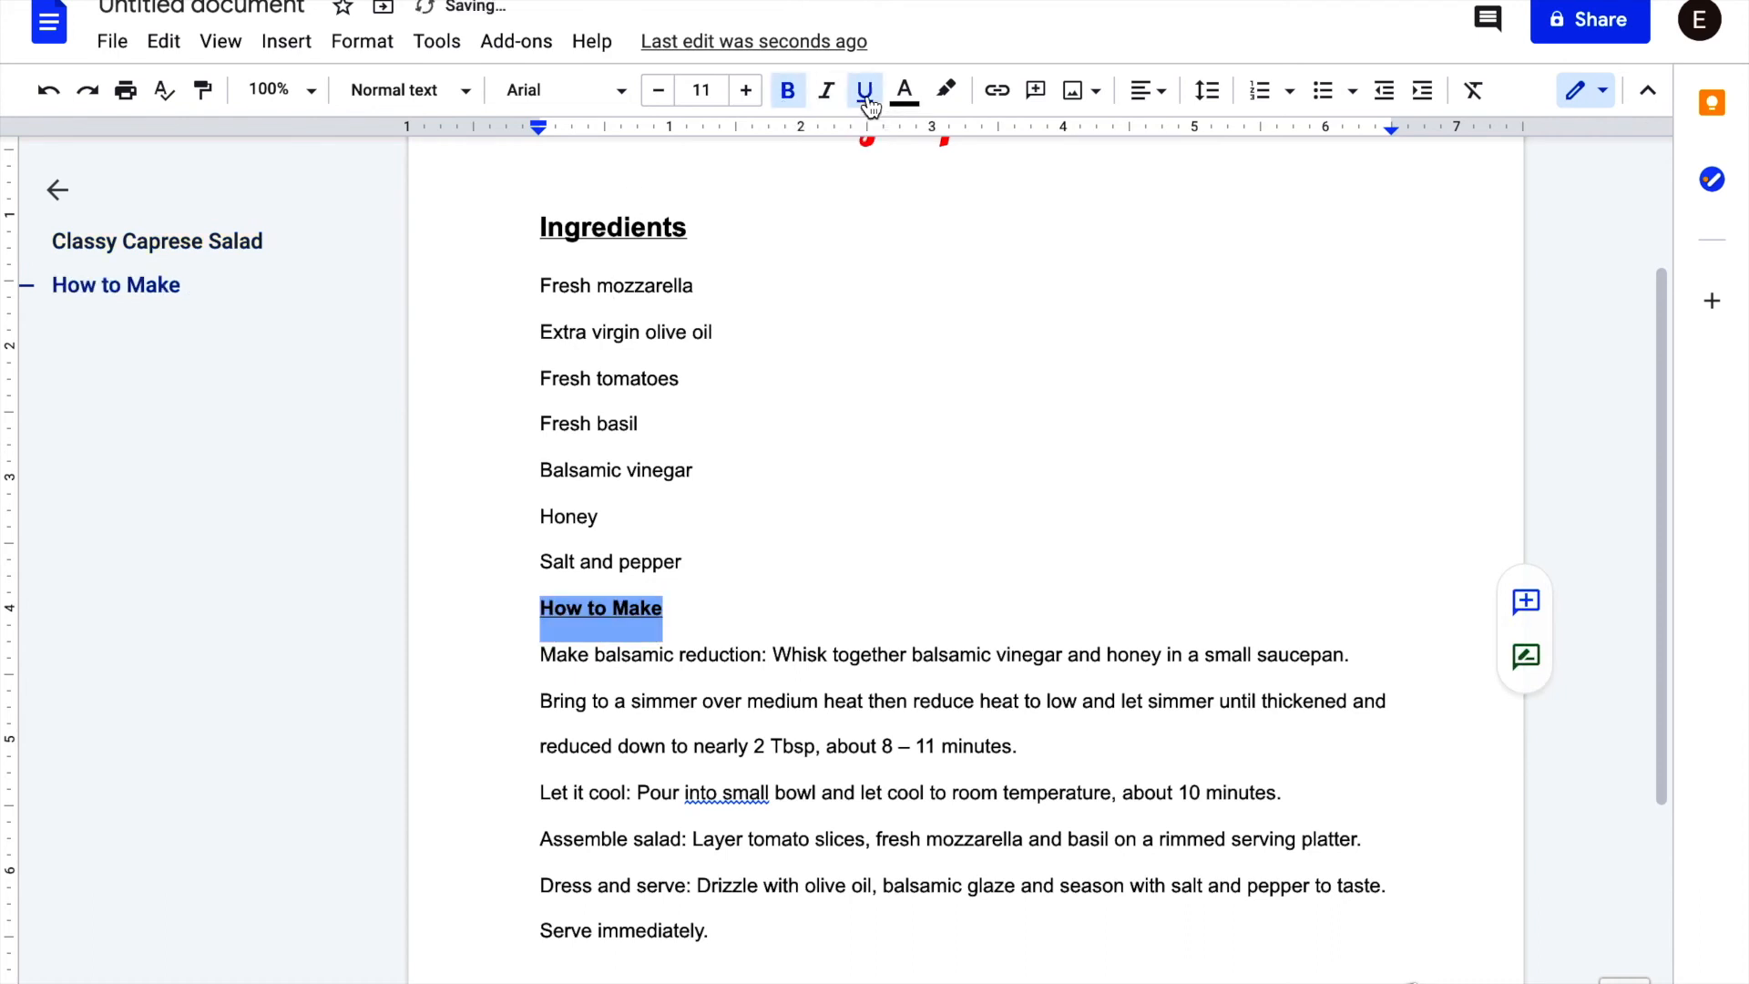
- Increase the font size of the "How to Make" heading to 15 and deselect it
left_click(746, 91)
left_click(746, 90)
left_click(746, 90)
left_click(746, 90)
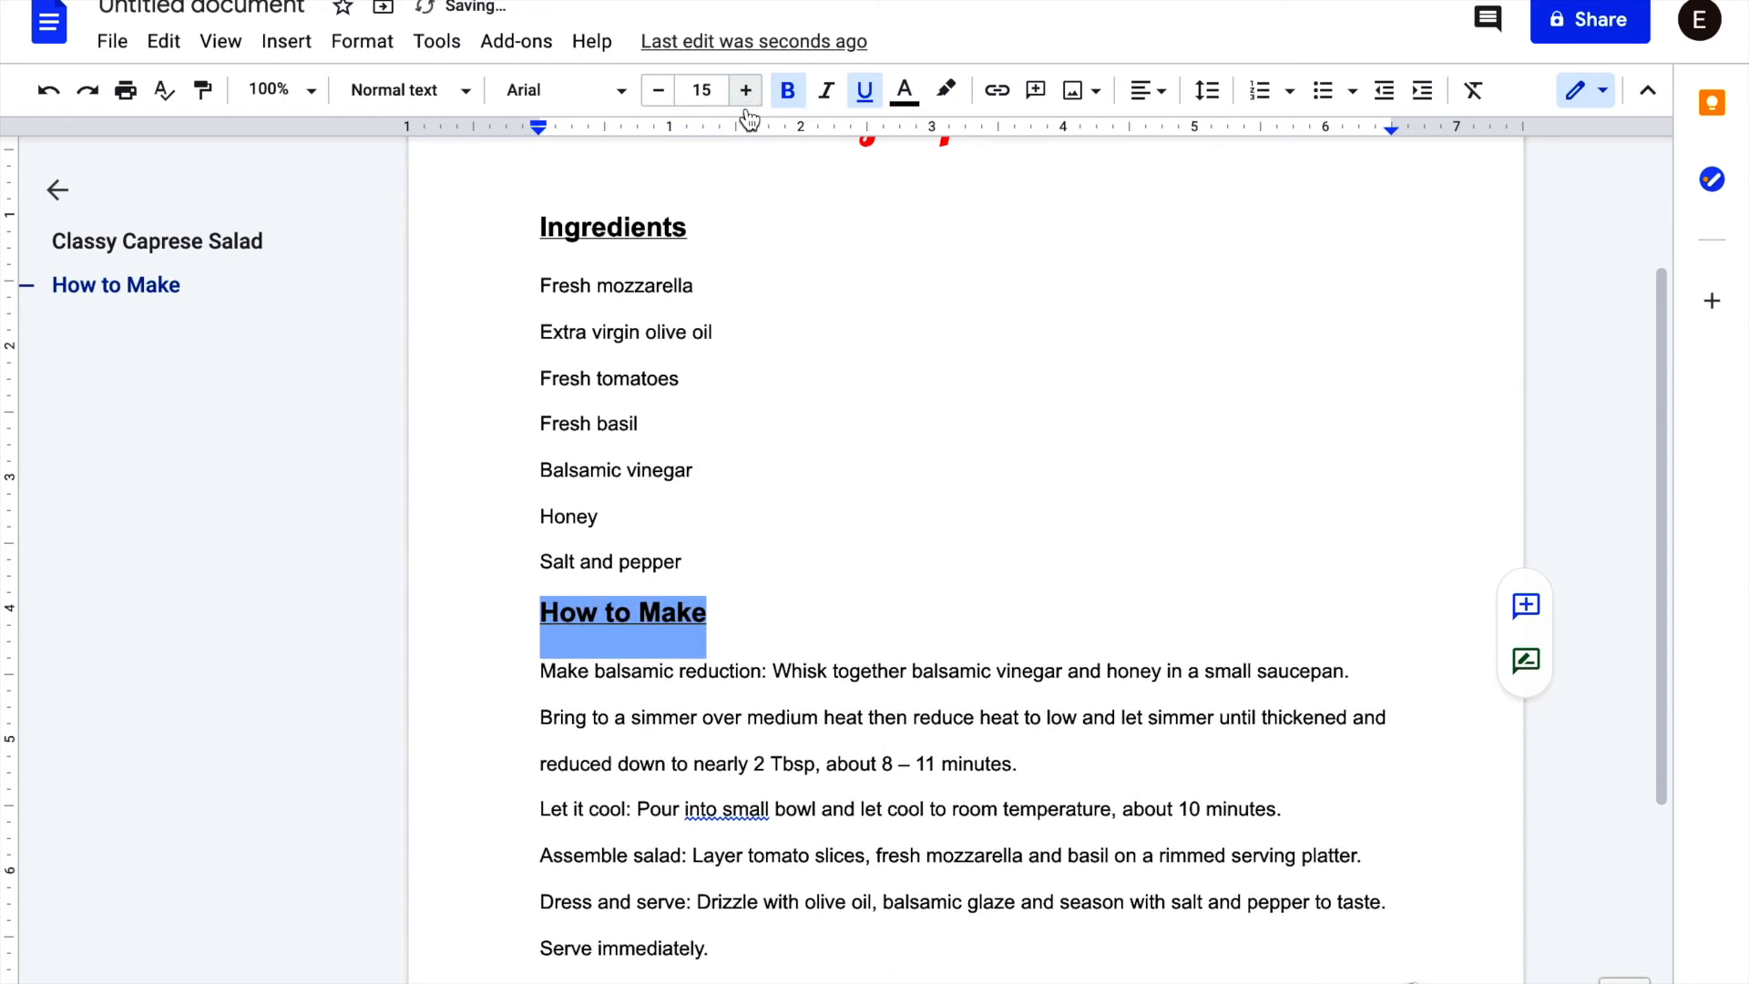
left_click(680, 416)
- Turn the seven ingredients, from "Fresh mozzarella" to "Salt and pepper", into a bulleted list
scroll(695, 453, "down", 2)
scroll(658, 450, "up", 4)
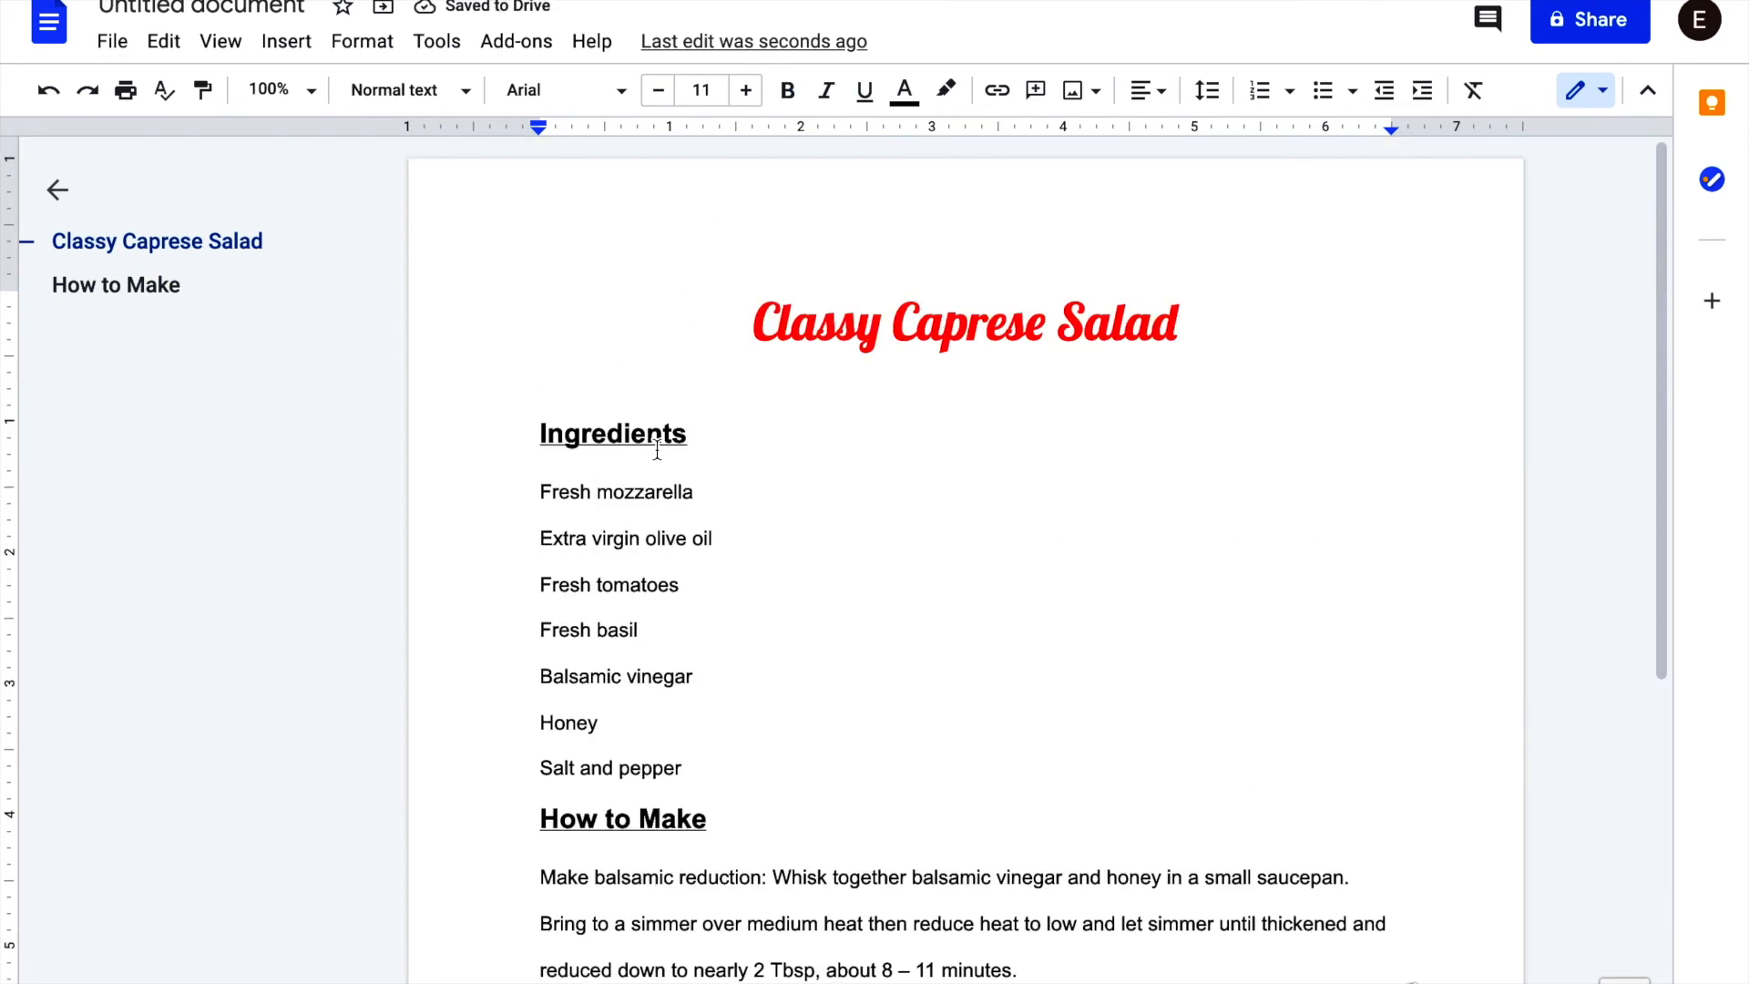
scroll(695, 477, "down", 3)
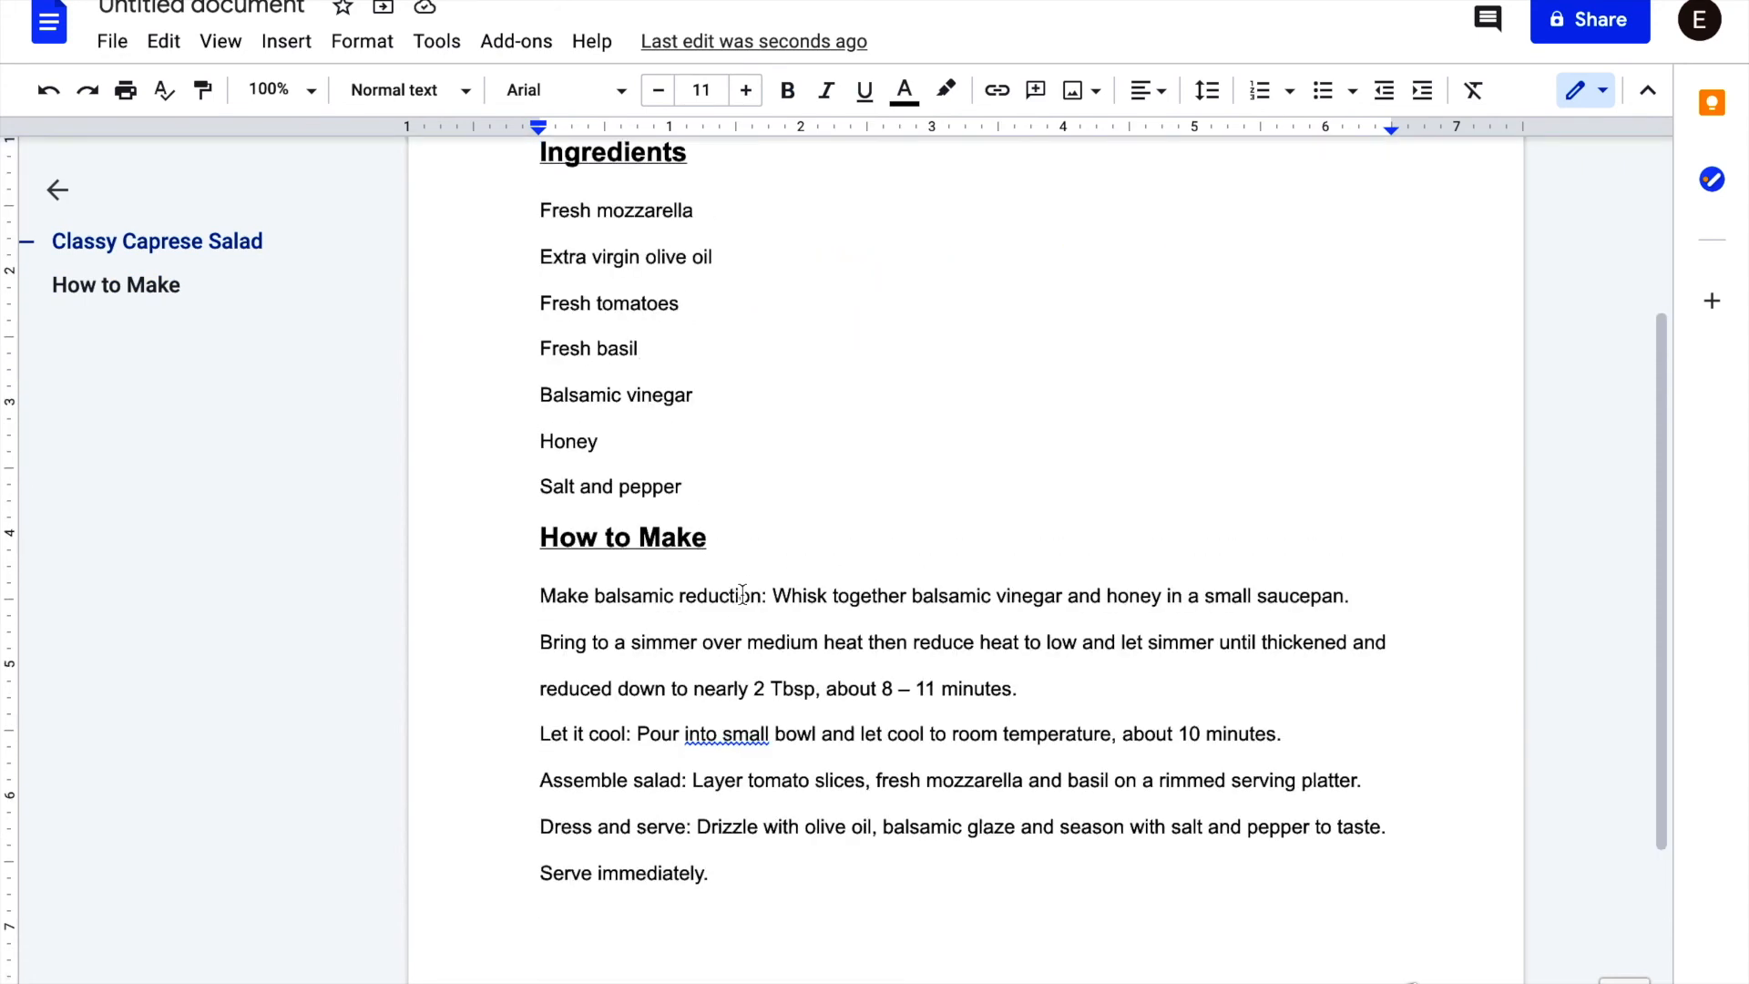
scroll(740, 590, "up", 1)
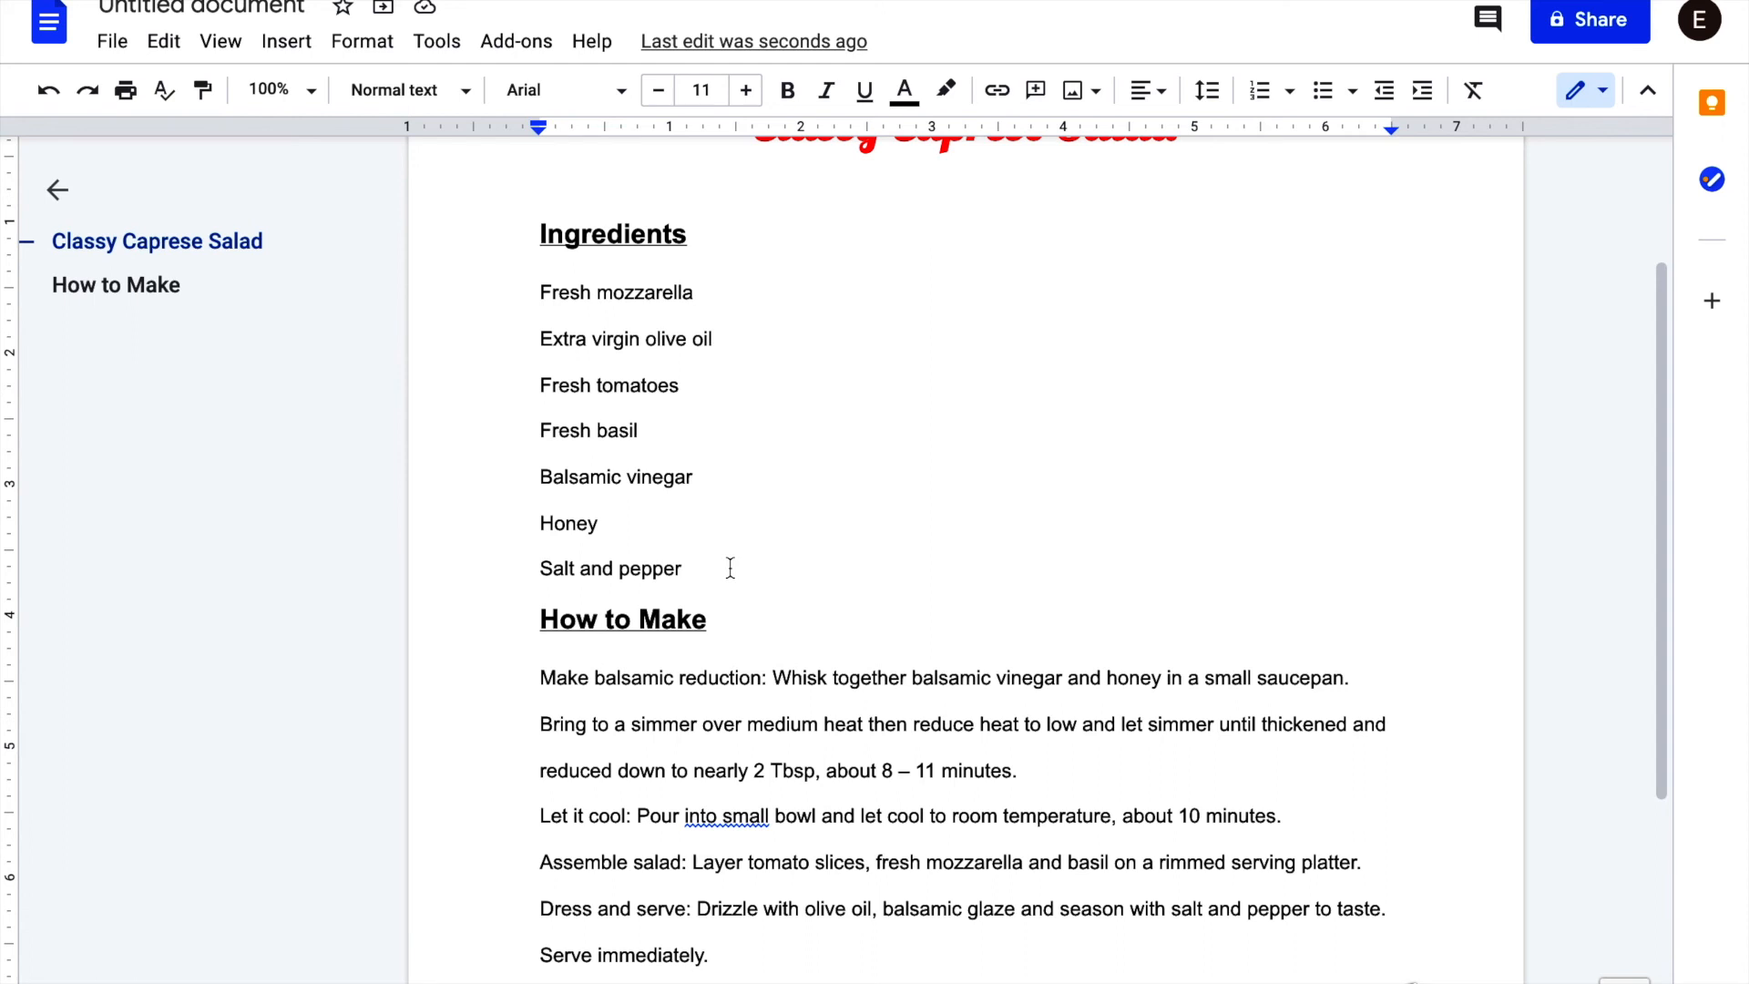
left_click_drag(718, 565, 539, 308)
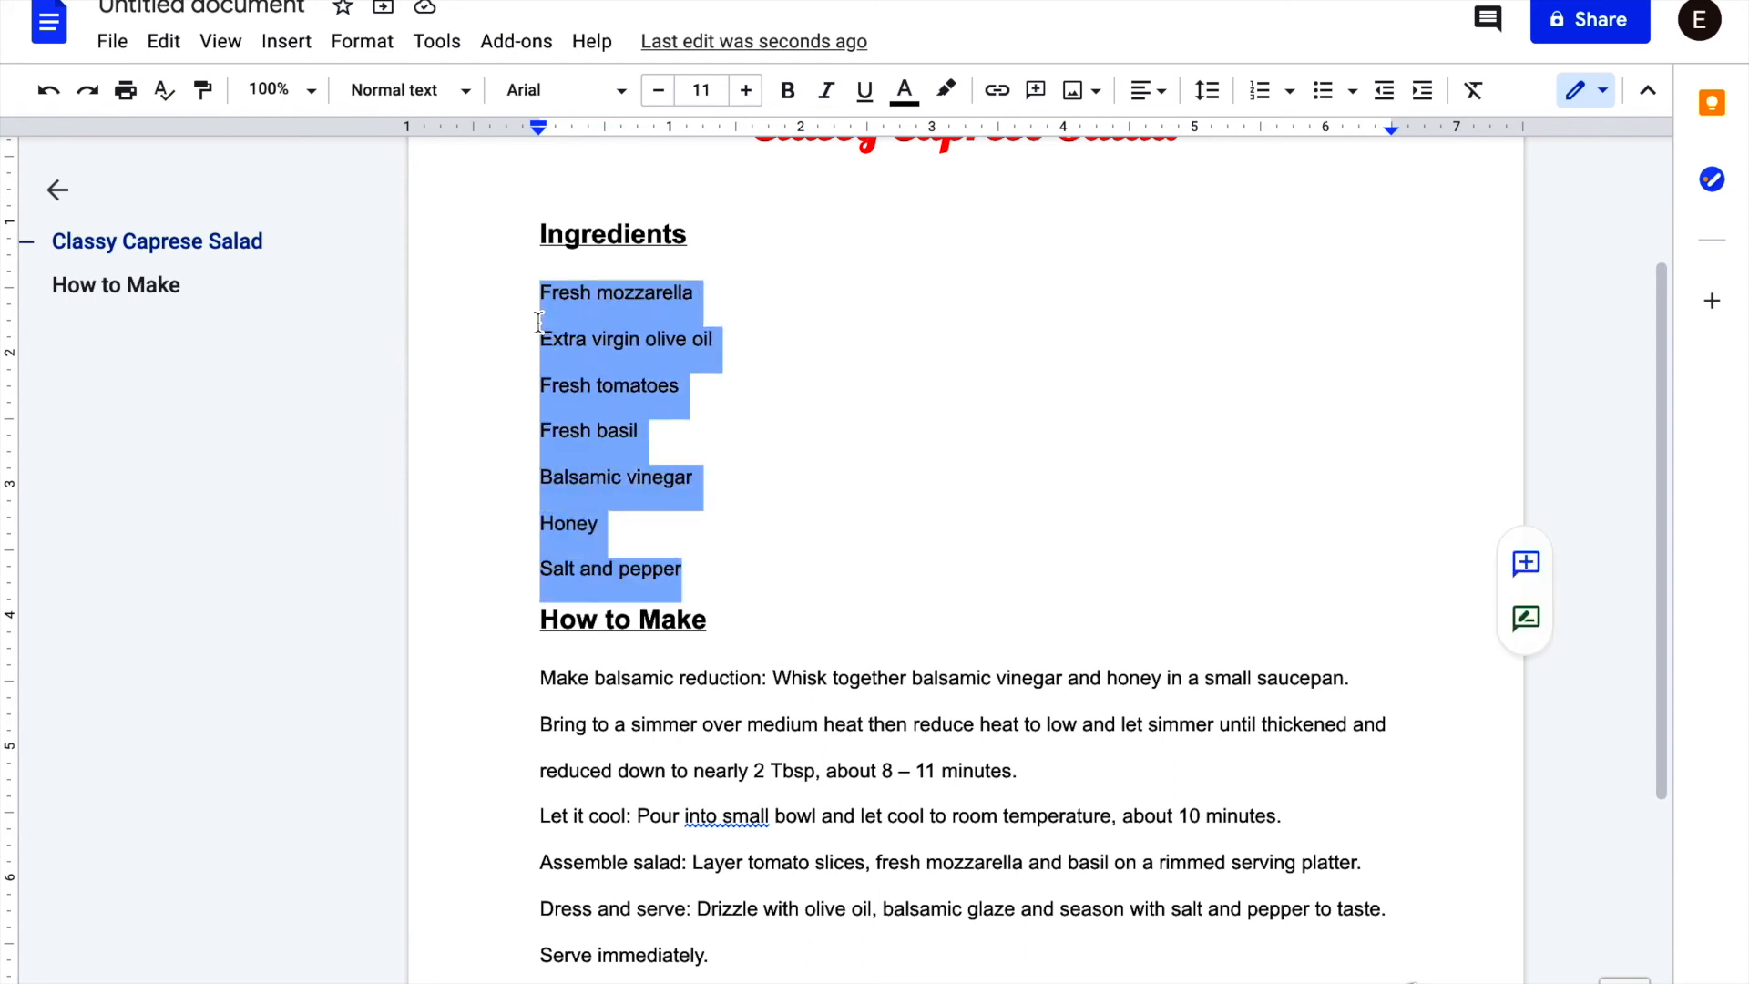
left_click(1325, 104)
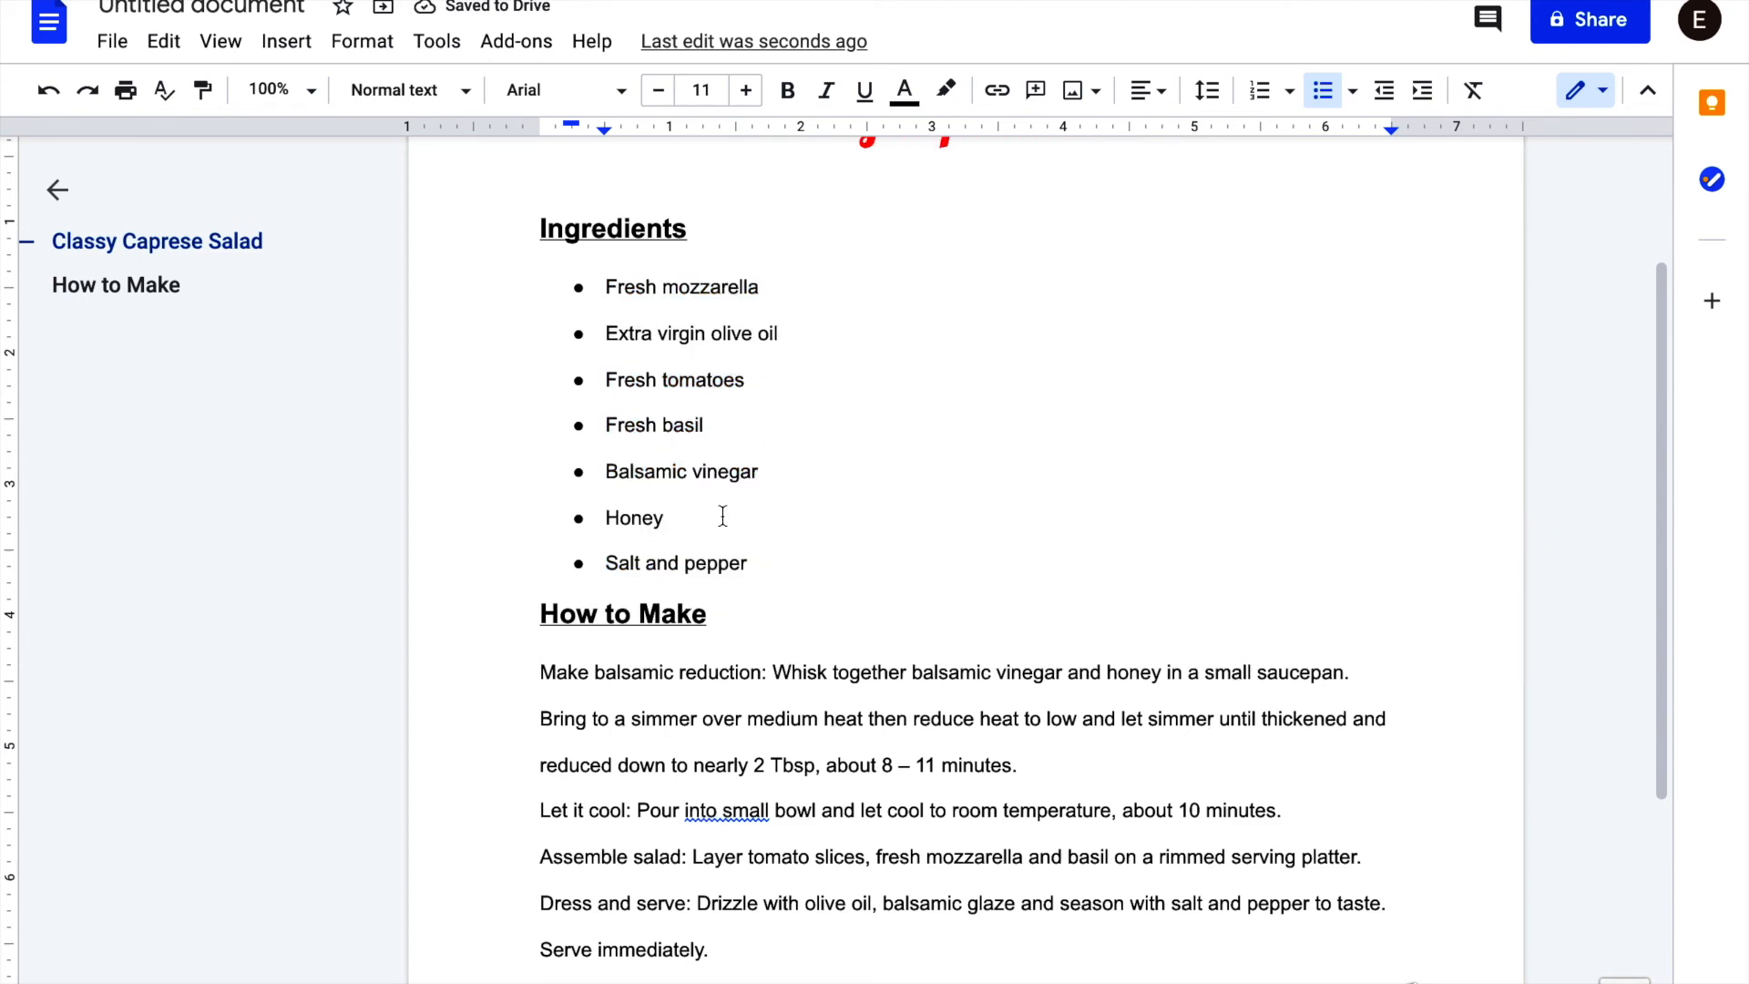
- Turn the instruction paragraphs under "How to Make" into a numbered list and deselect them
scroll(722, 512, "down", 2)
scroll(723, 512, "up", 5)
scroll(723, 517, "down", 6)
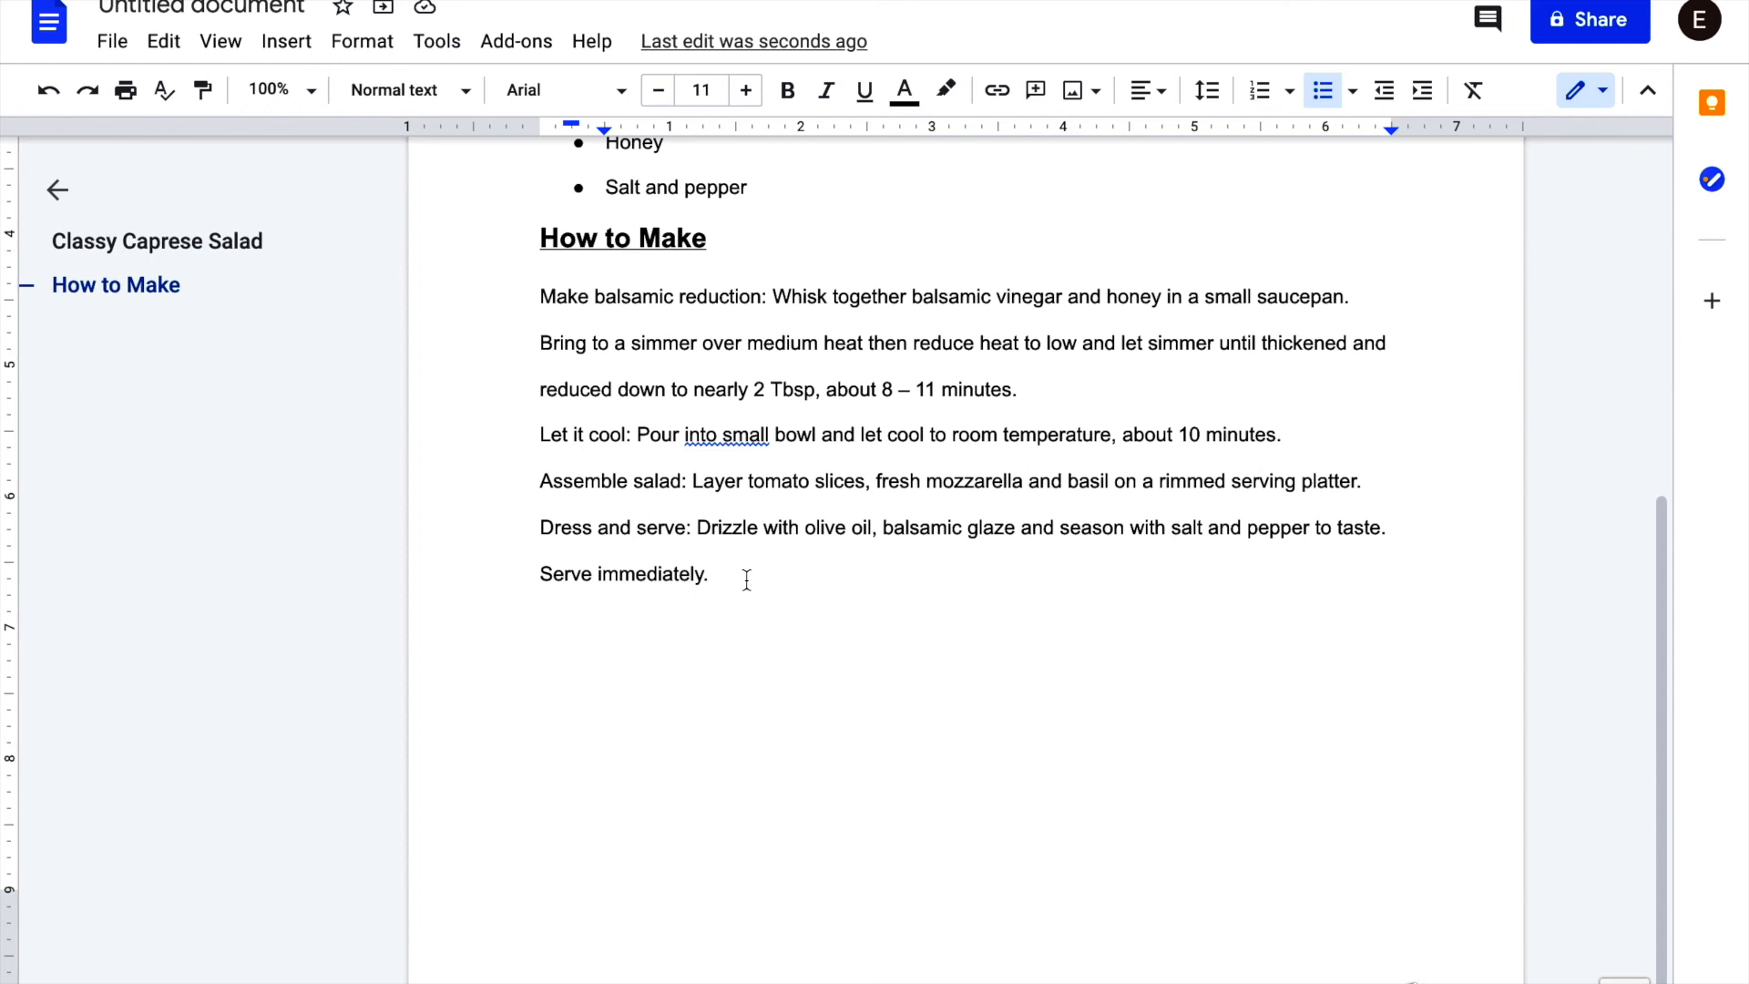
left_click_drag(747, 579, 538, 310)
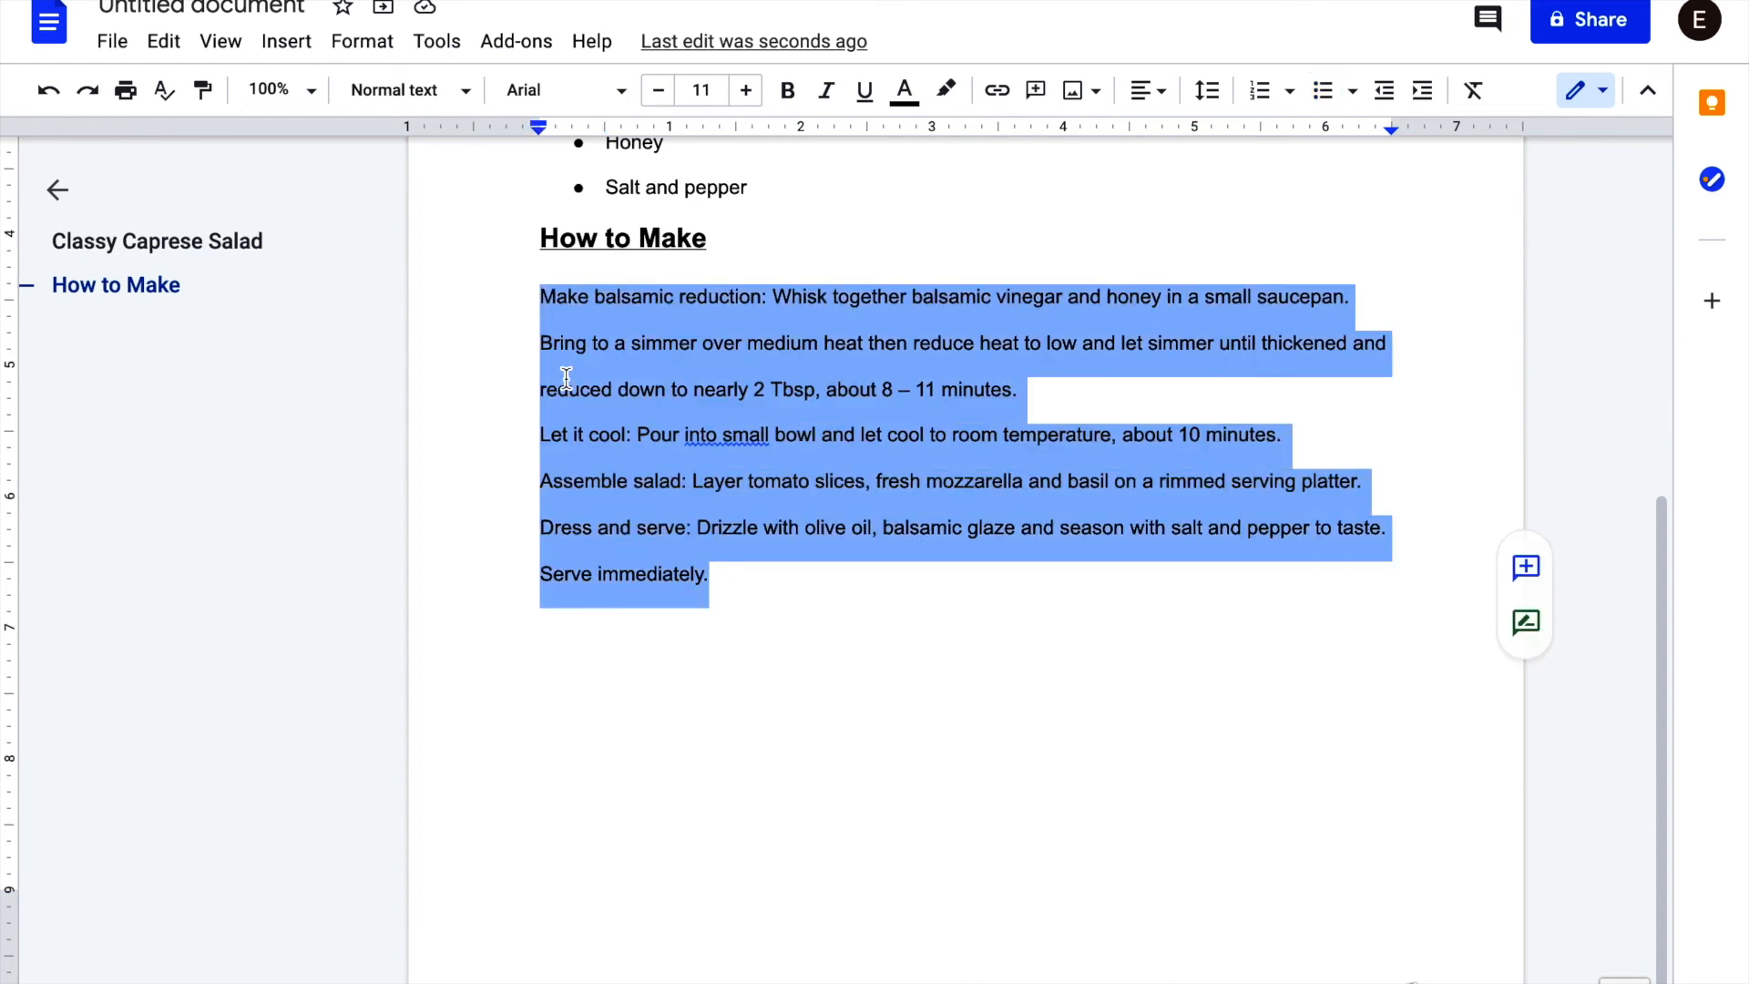
scroll(591, 396, "up", 1)
scroll(629, 456, "up", 1)
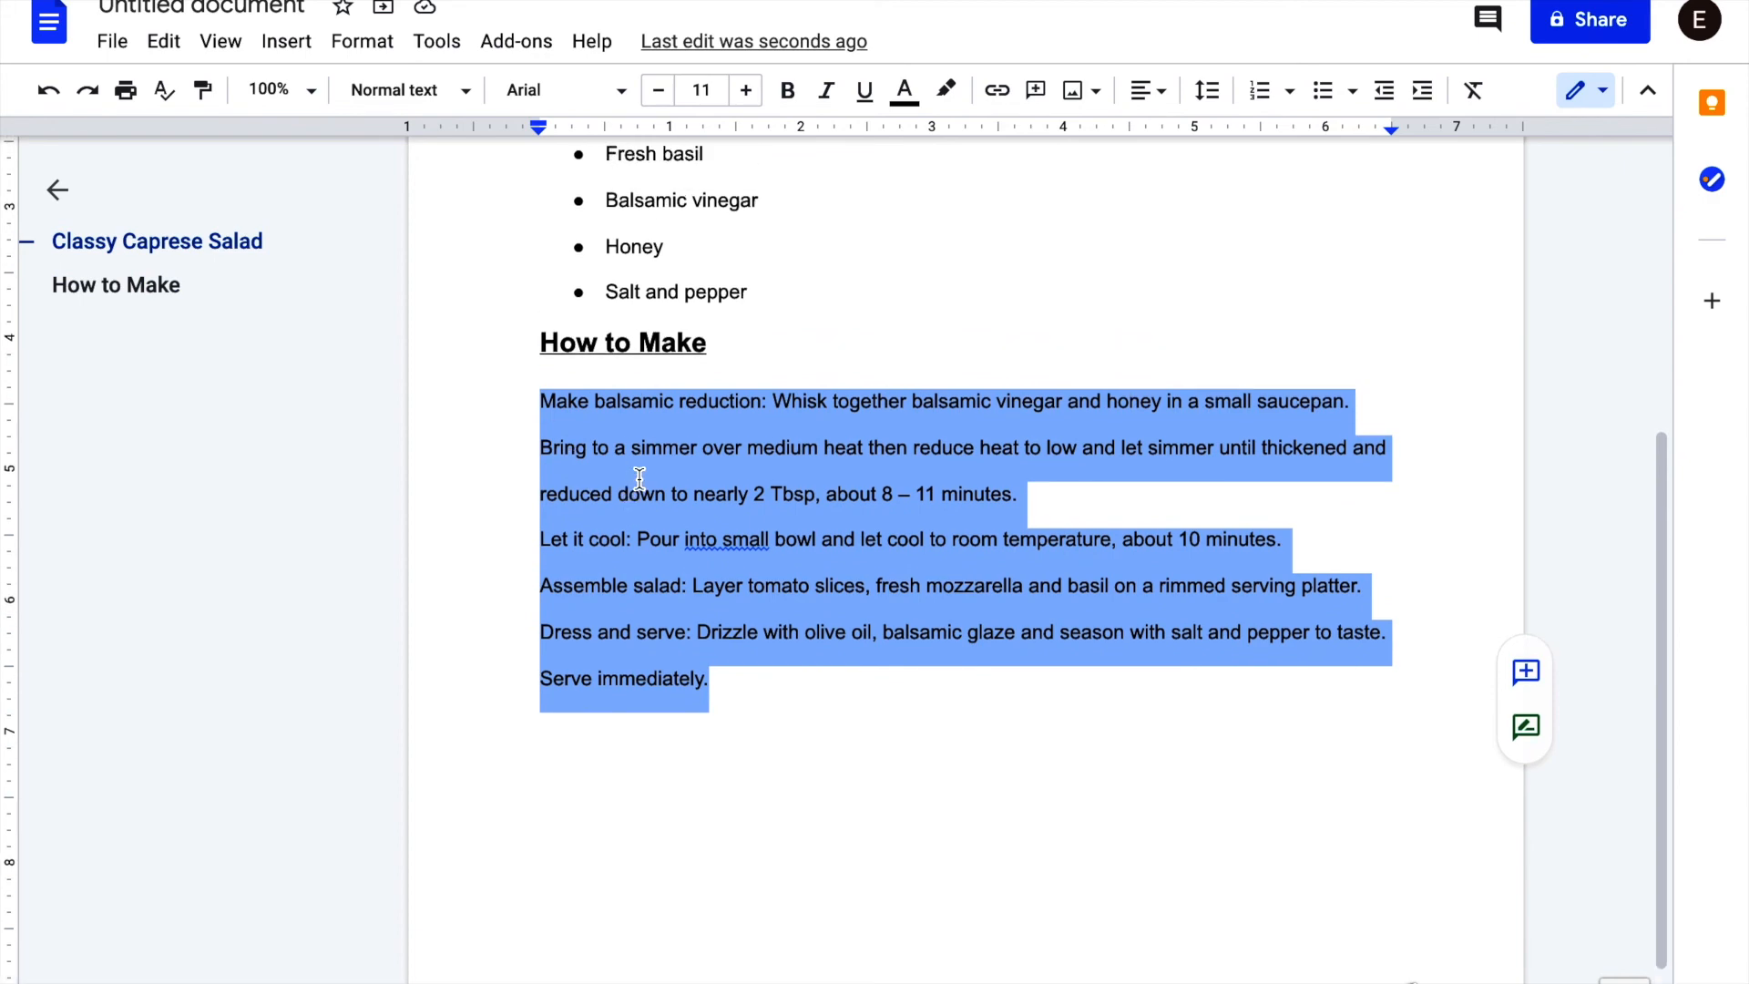
scroll(963, 510, "up", 6)
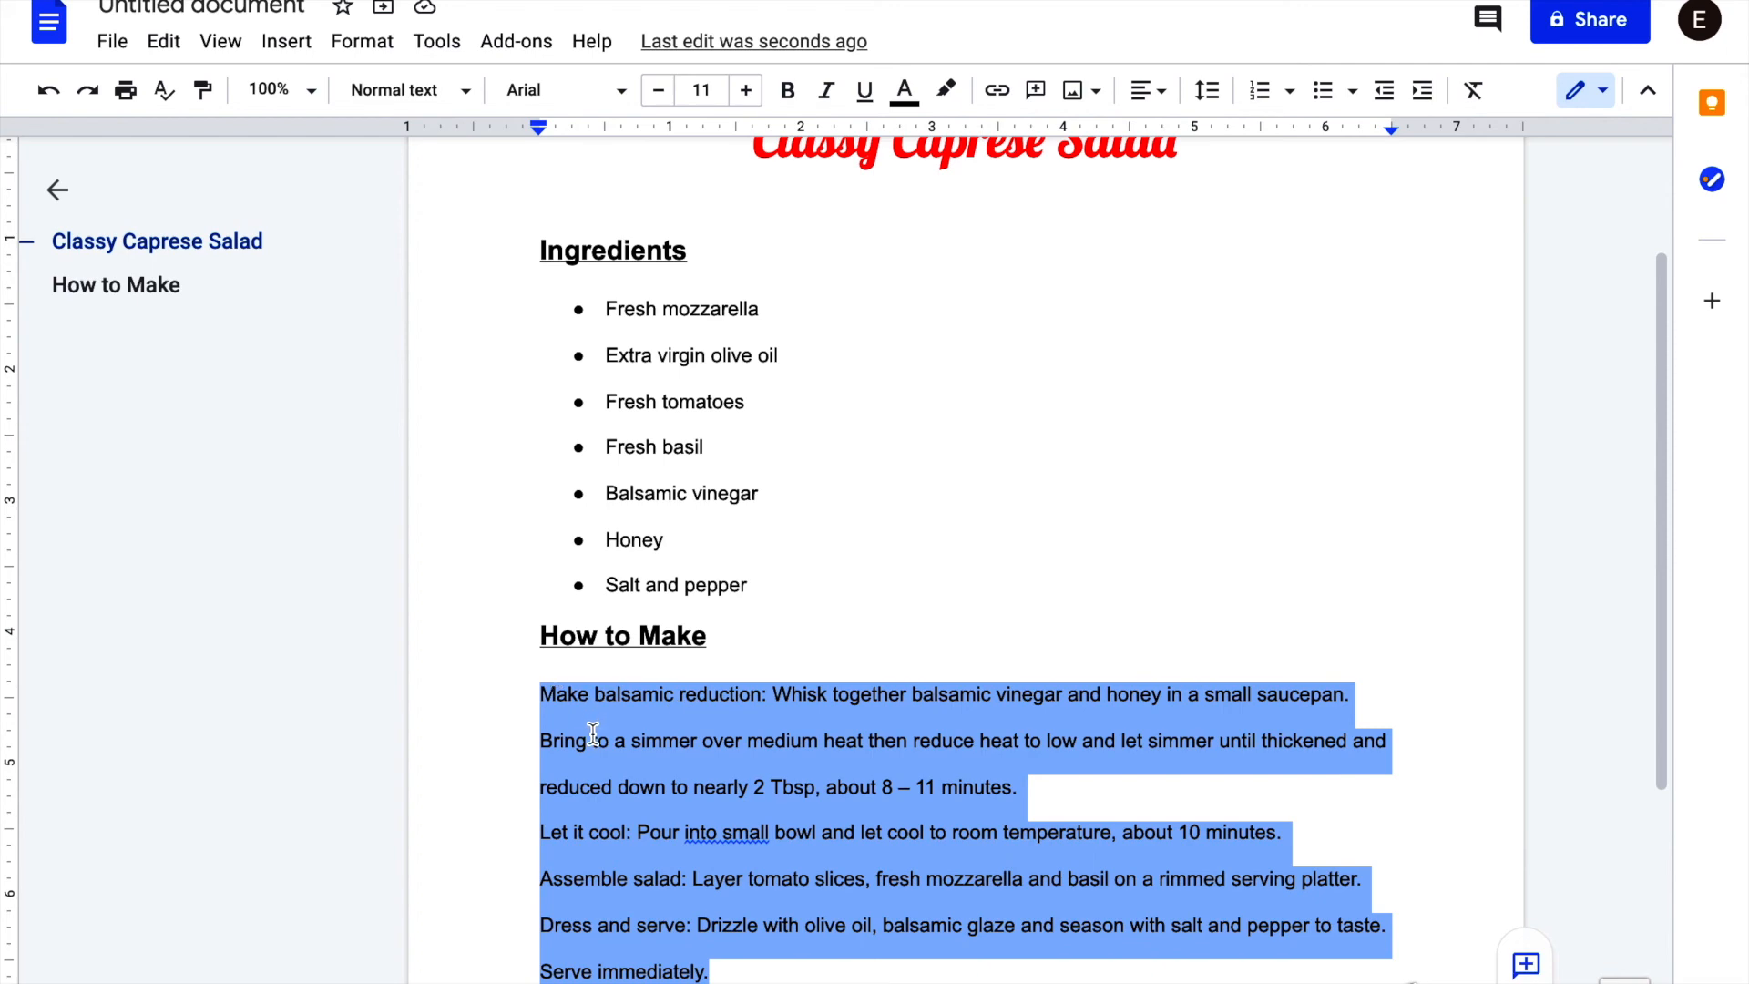
scroll(1020, 742, "down", 1)
scroll(1020, 742, "up", 3)
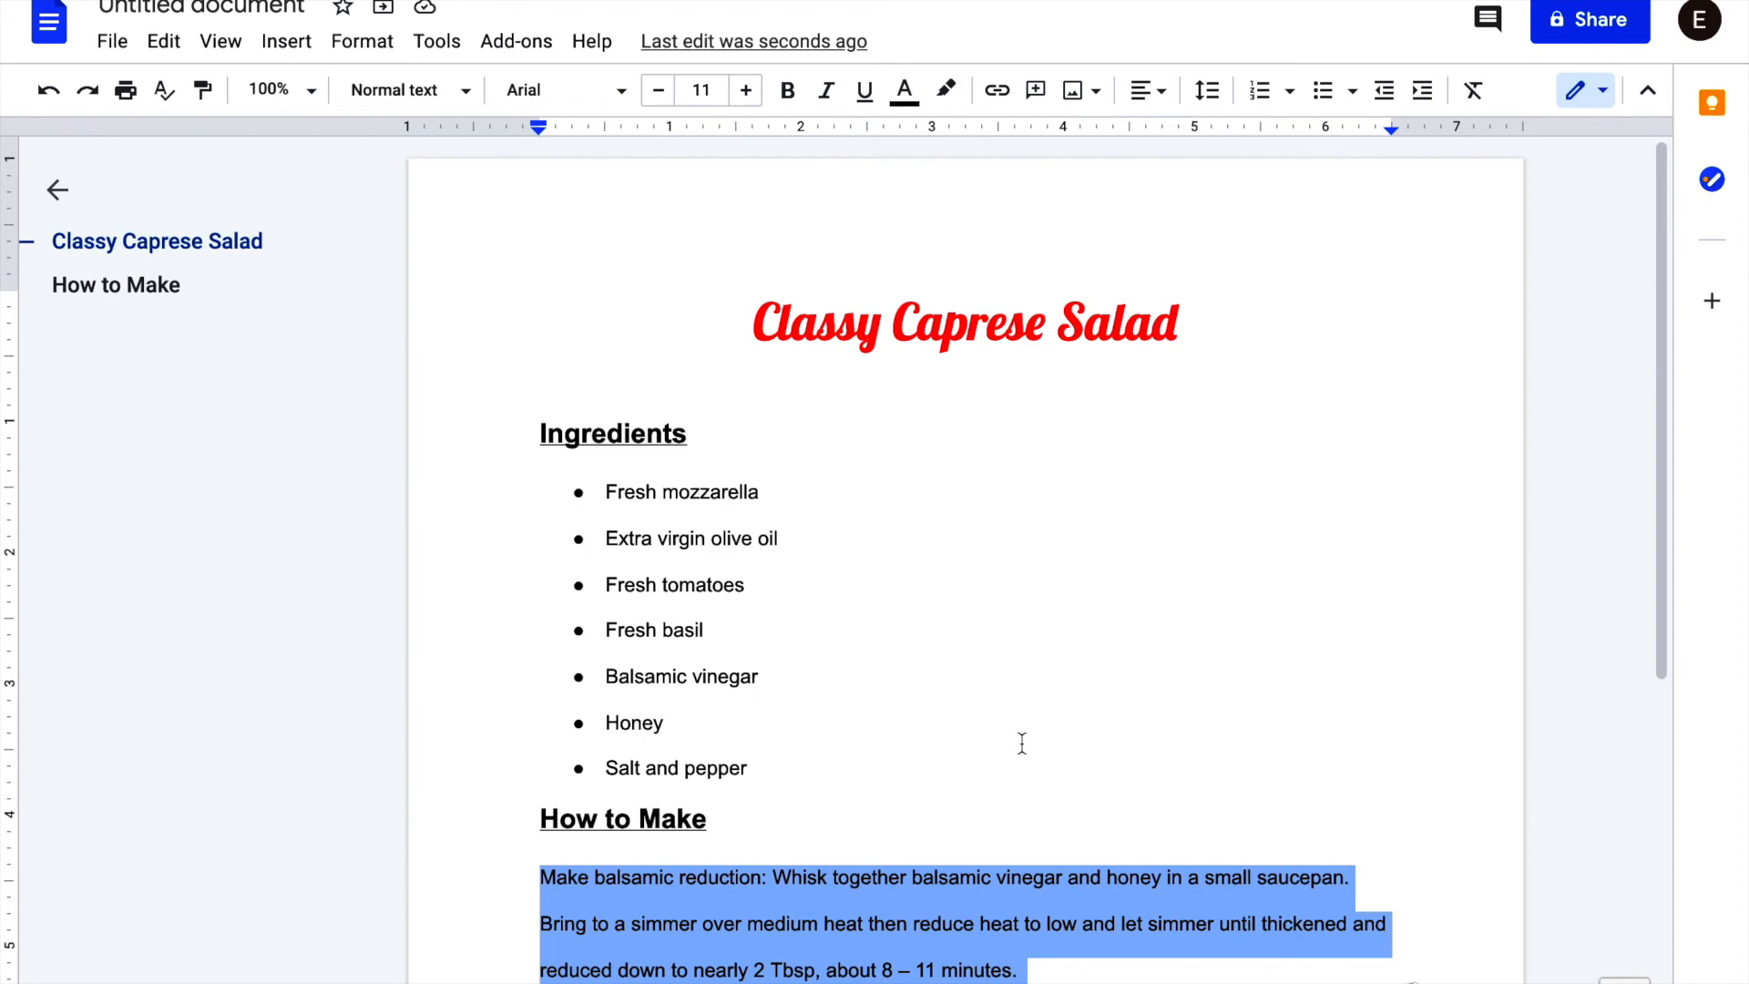
scroll(1021, 743, "down", 5)
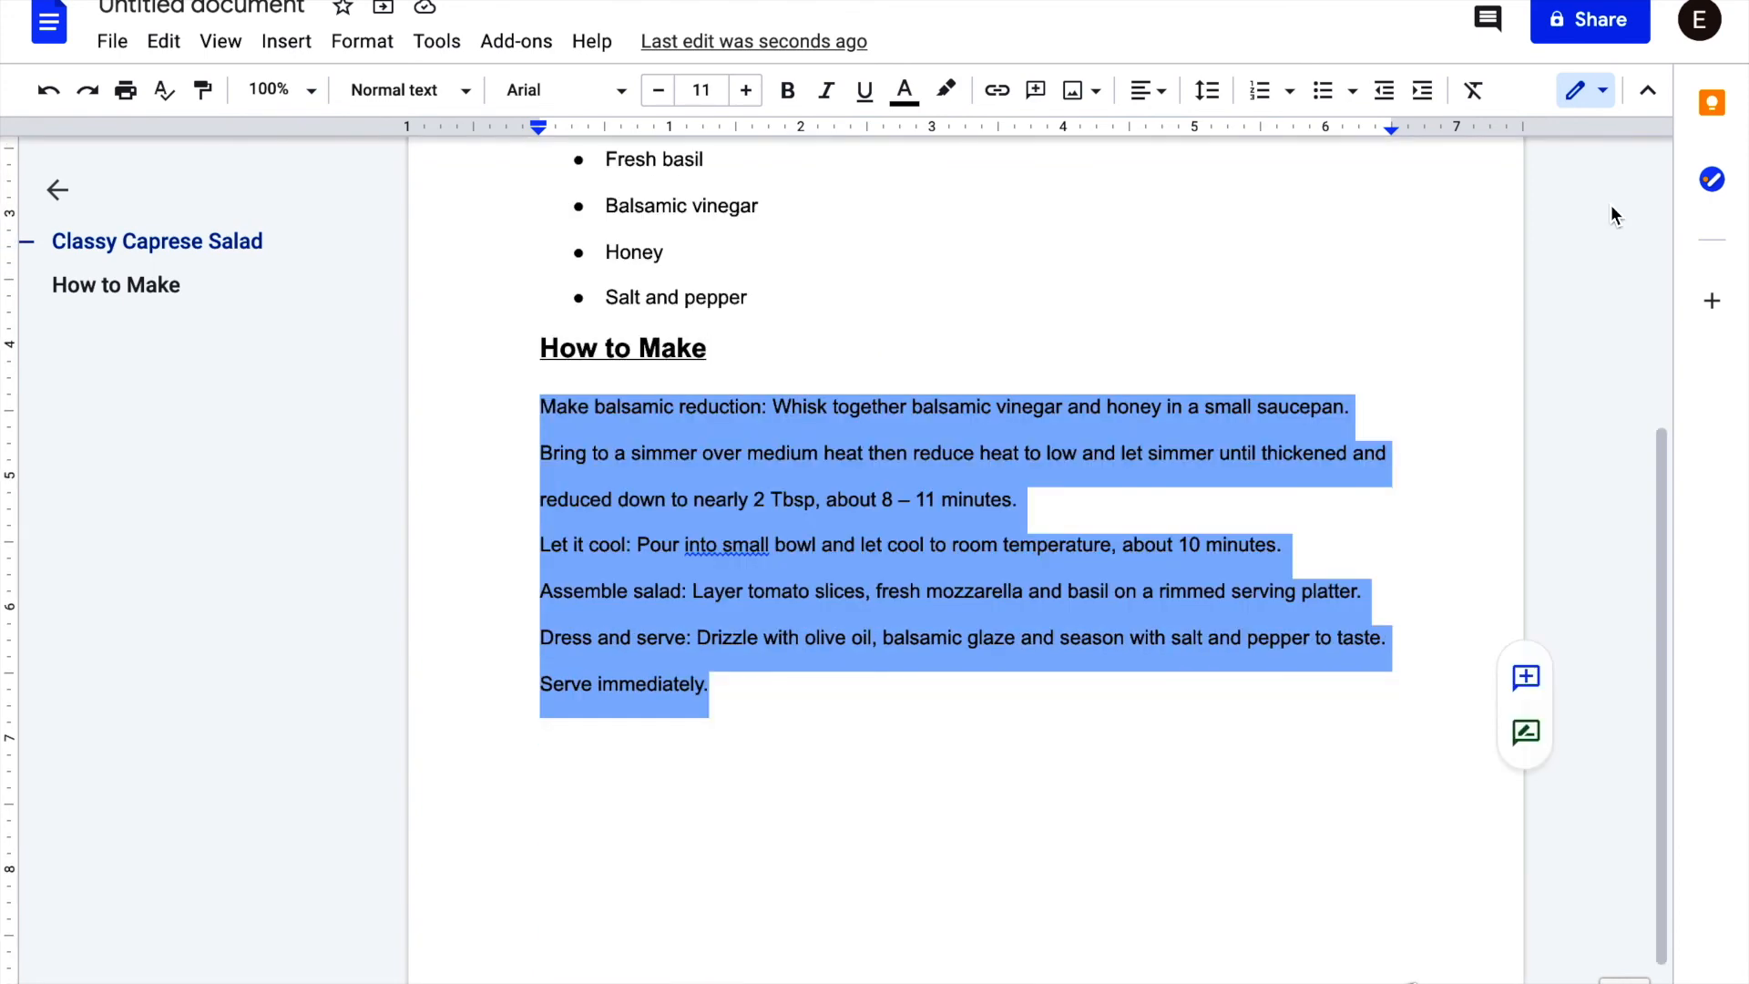
left_click(1263, 102)
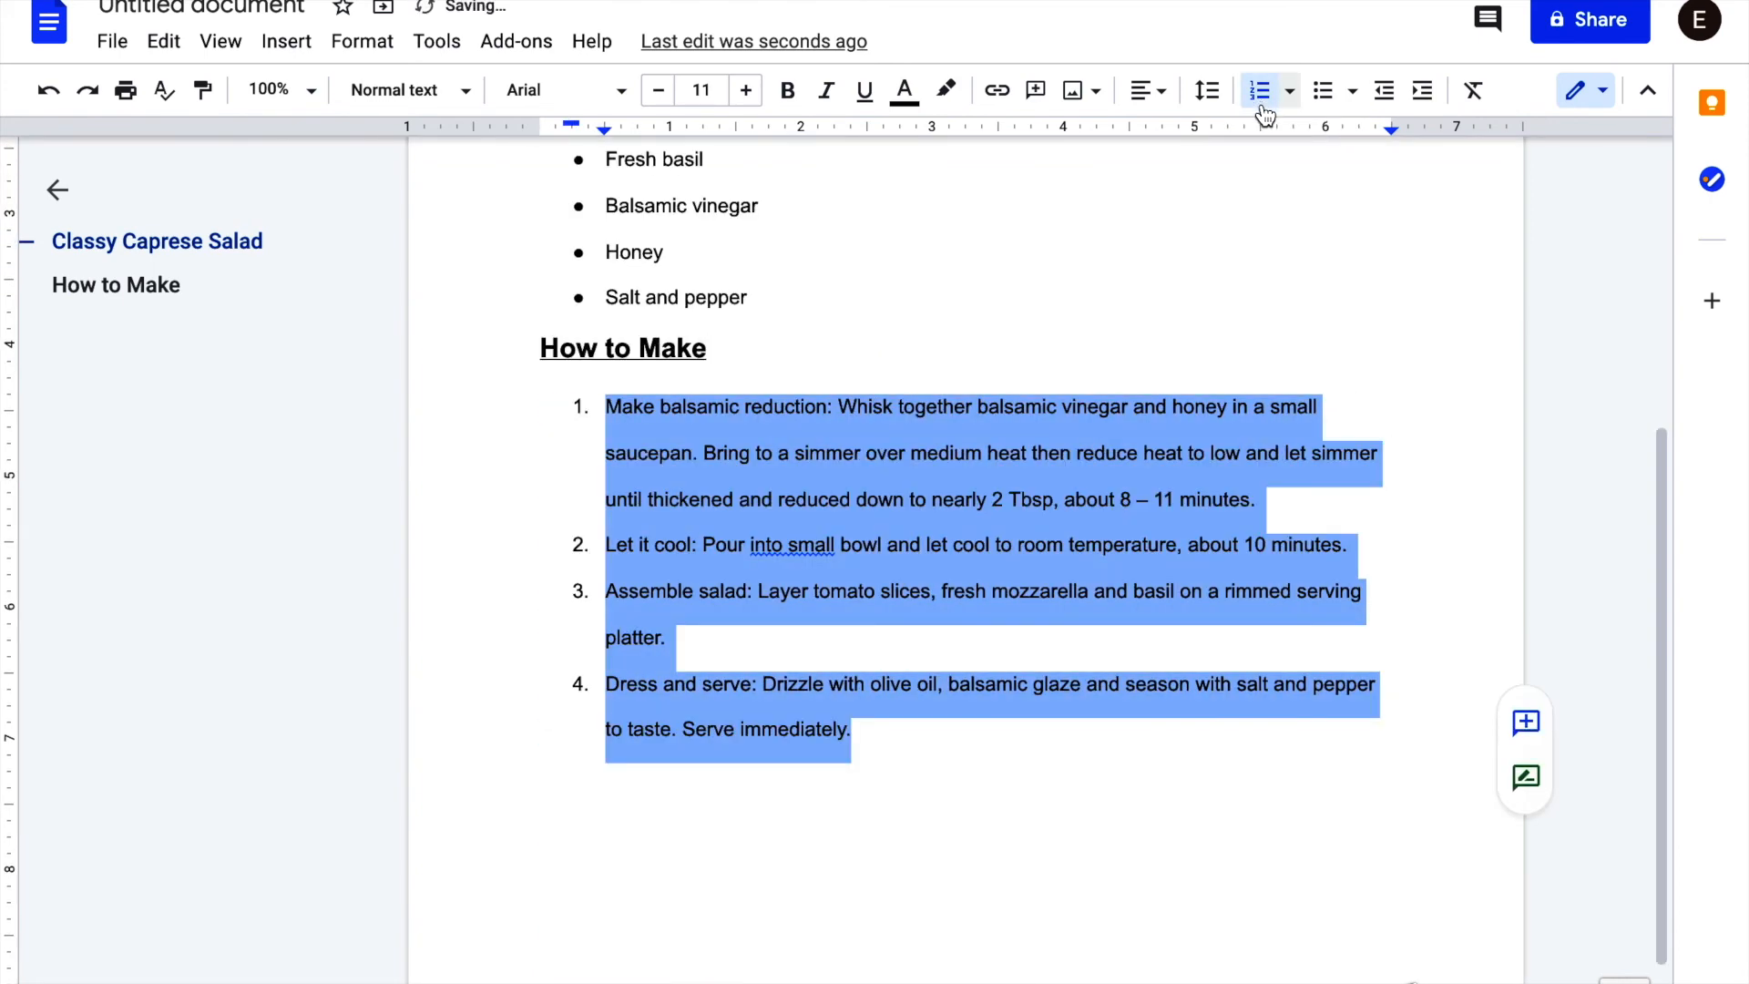
left_click(1212, 389)
- Review the formatting of the whole recipe, from the title to the last numbered instruction
scroll(1212, 508, "down", 1)
scroll(1227, 605, "up", 5)
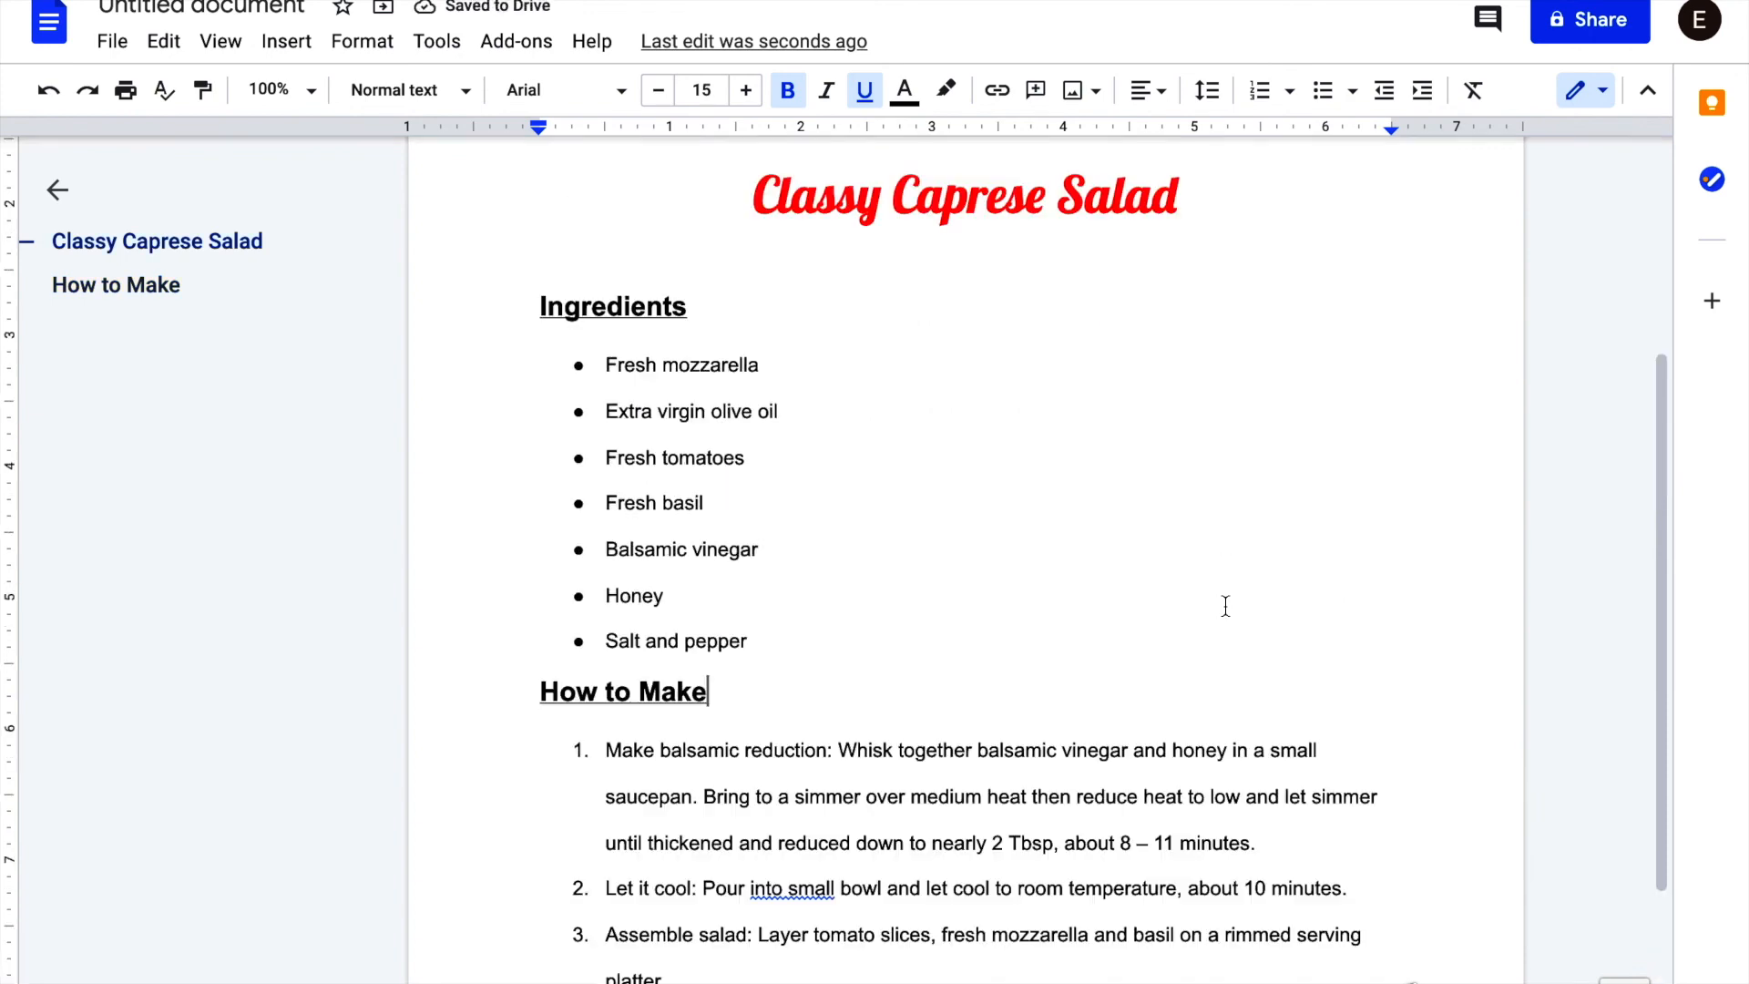
scroll(1226, 605, "down", 5)
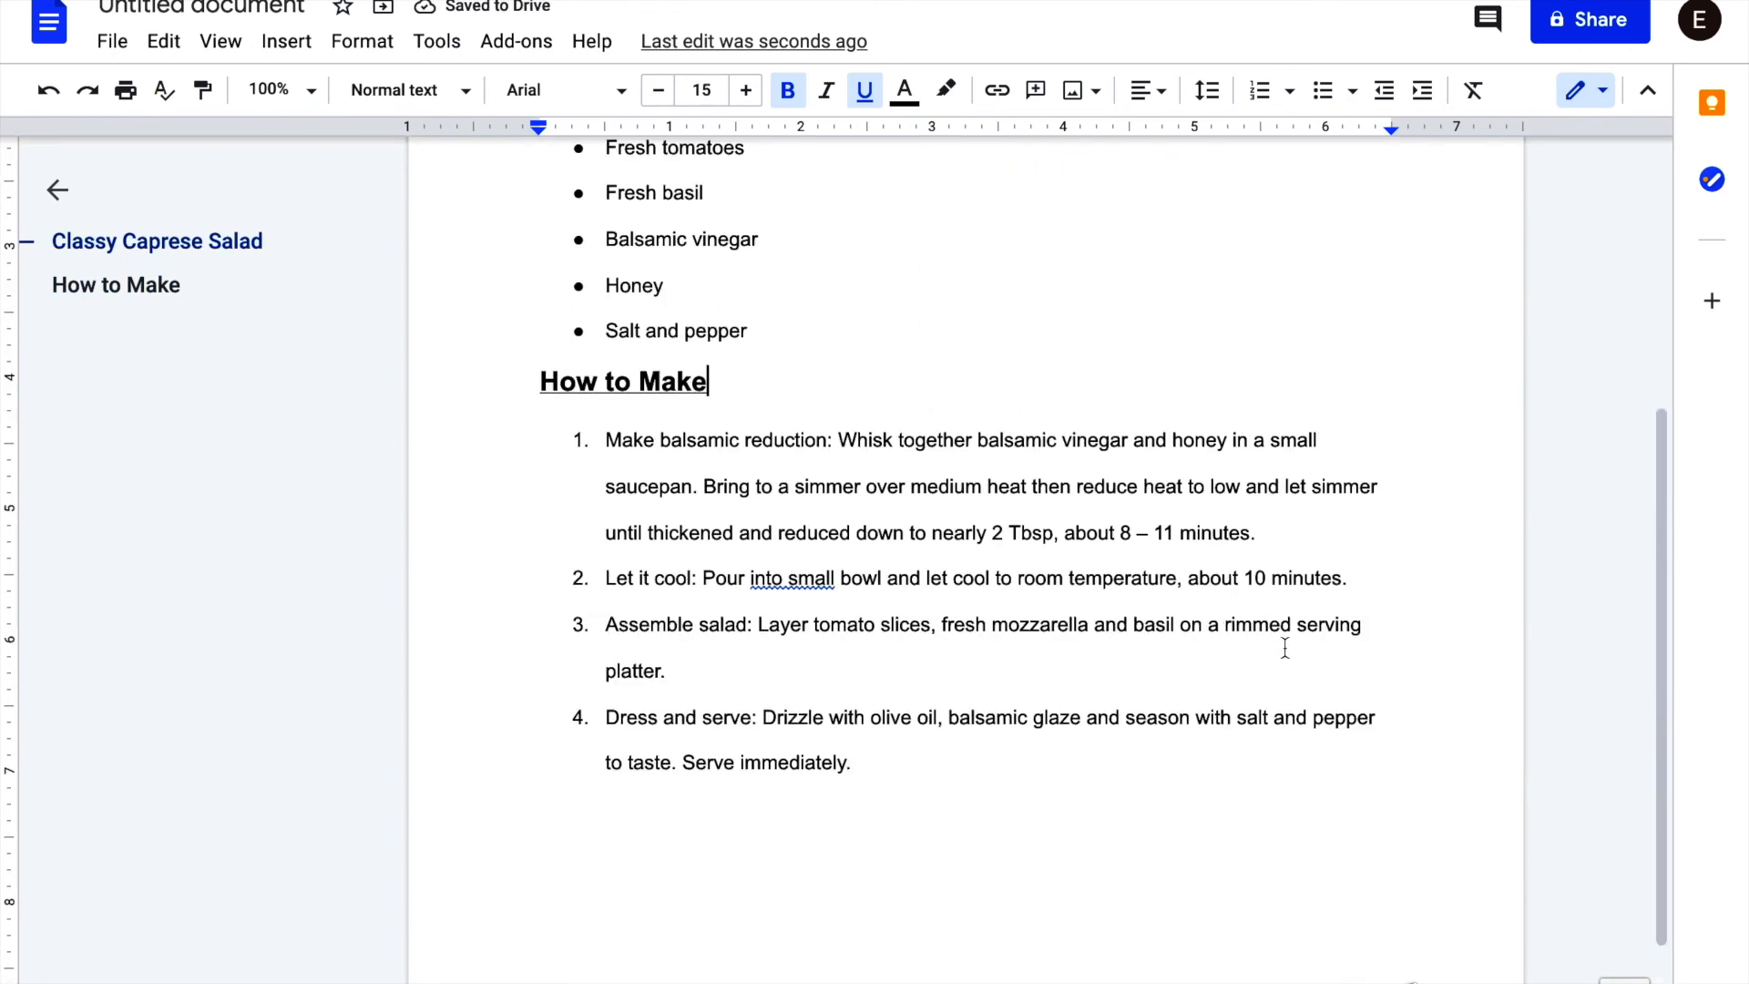
scroll(1291, 670, "up", 2)
scroll(1291, 669, "up", 4)
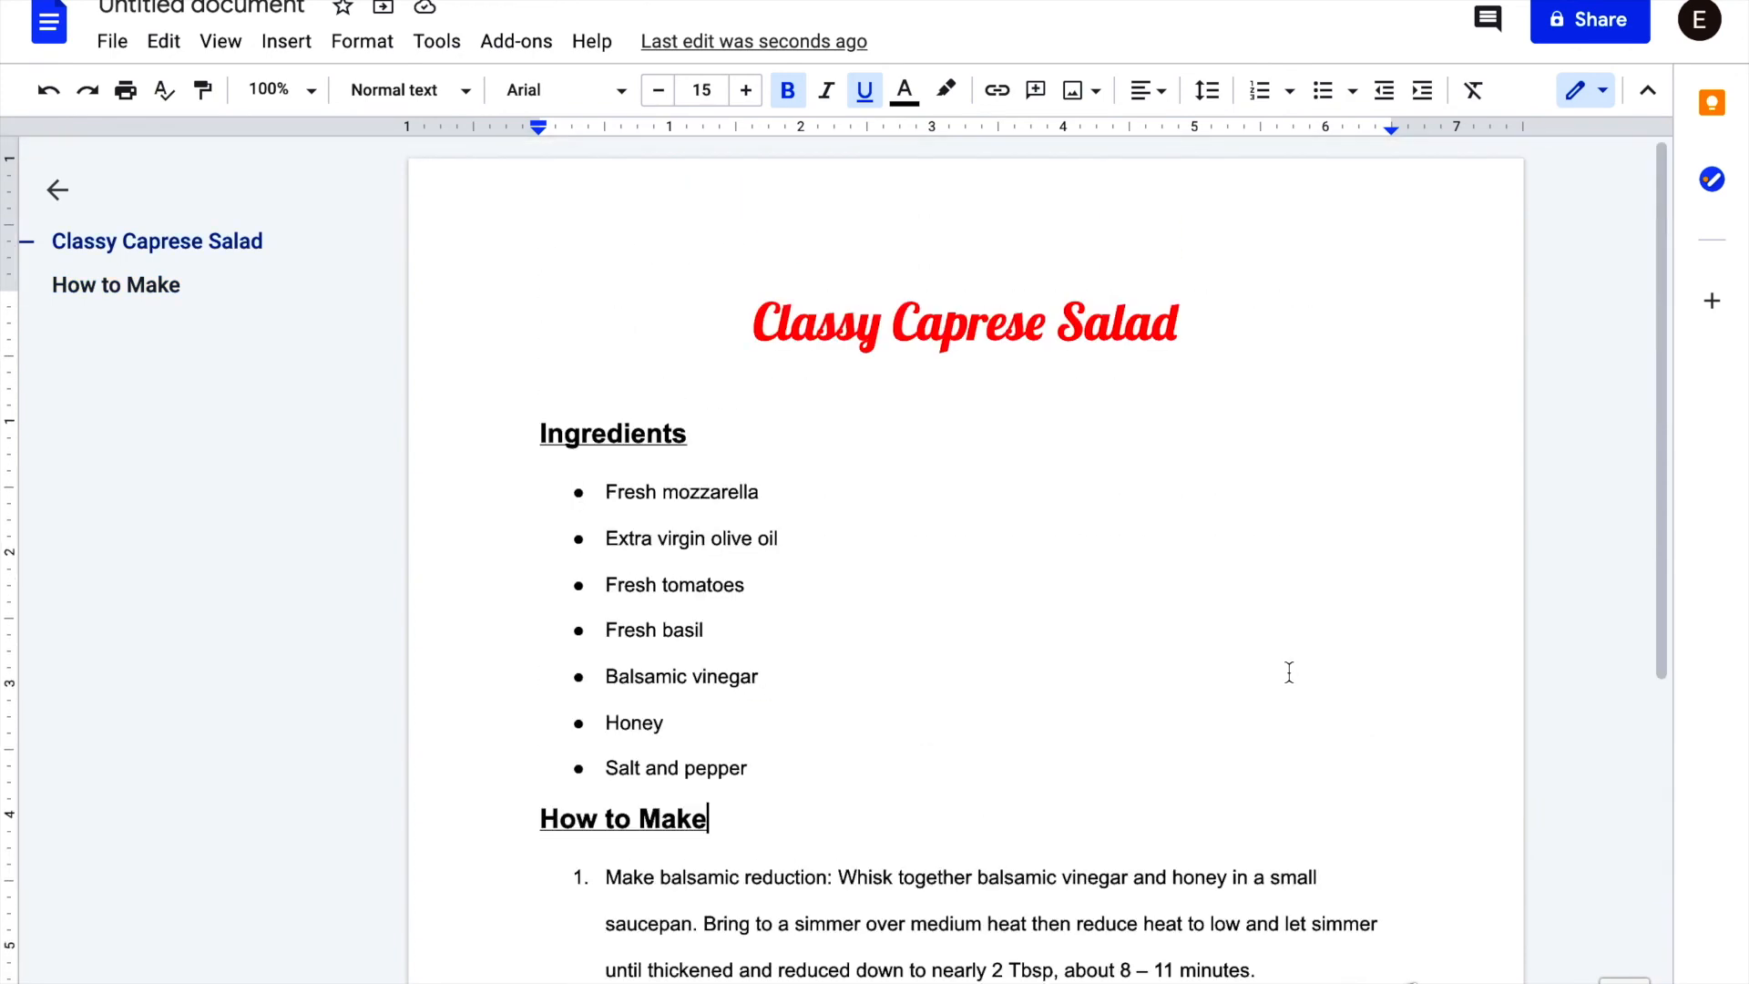
scroll(1288, 601, "down", 5)
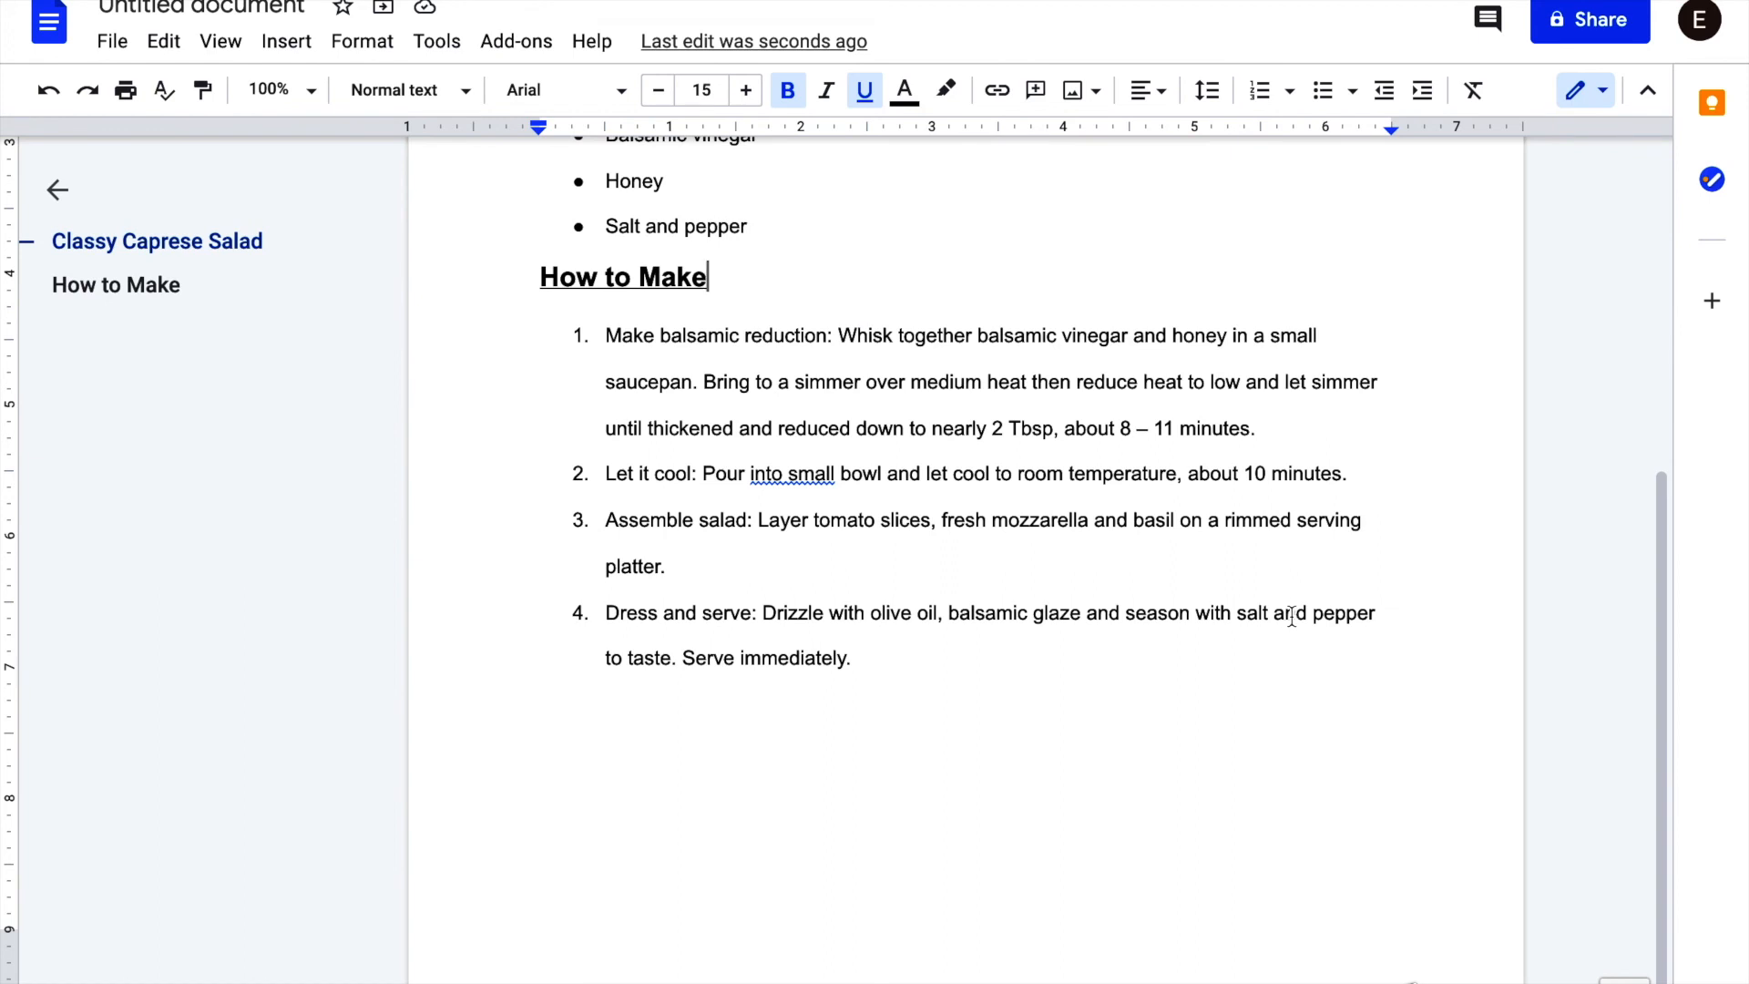
scroll(1291, 619, "up", 5)
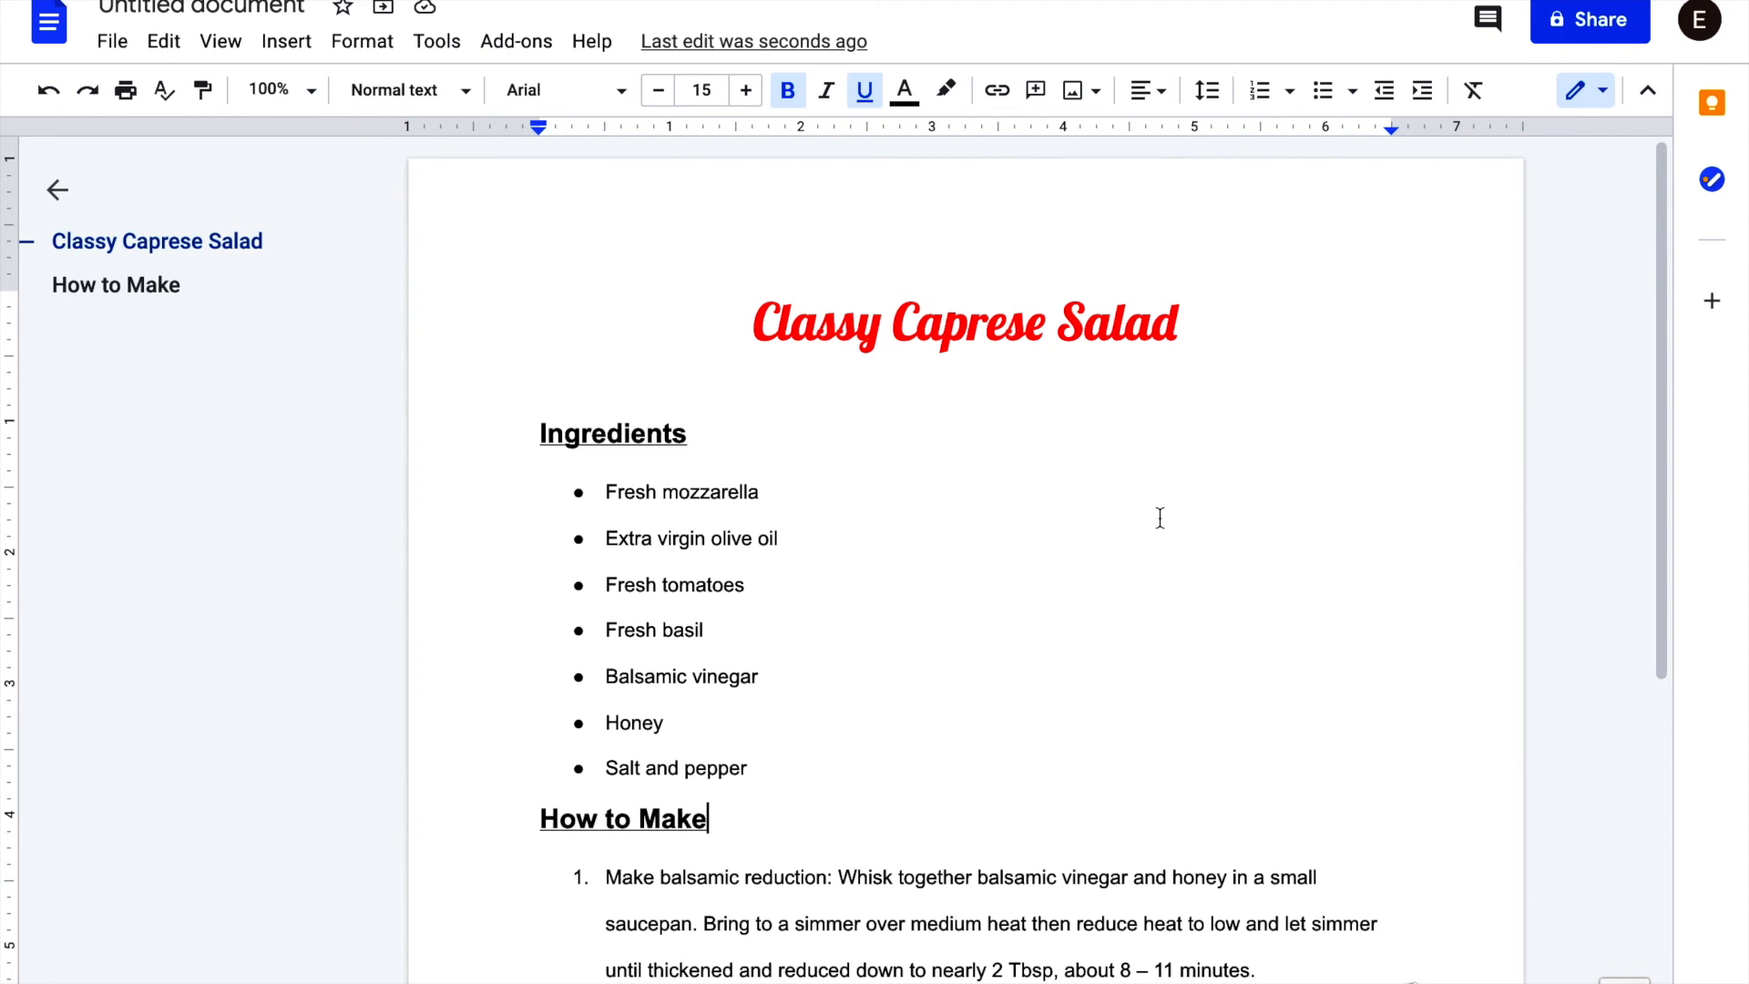
scroll(1160, 518, "down", 6)
scroll(1160, 516, "up", 6)
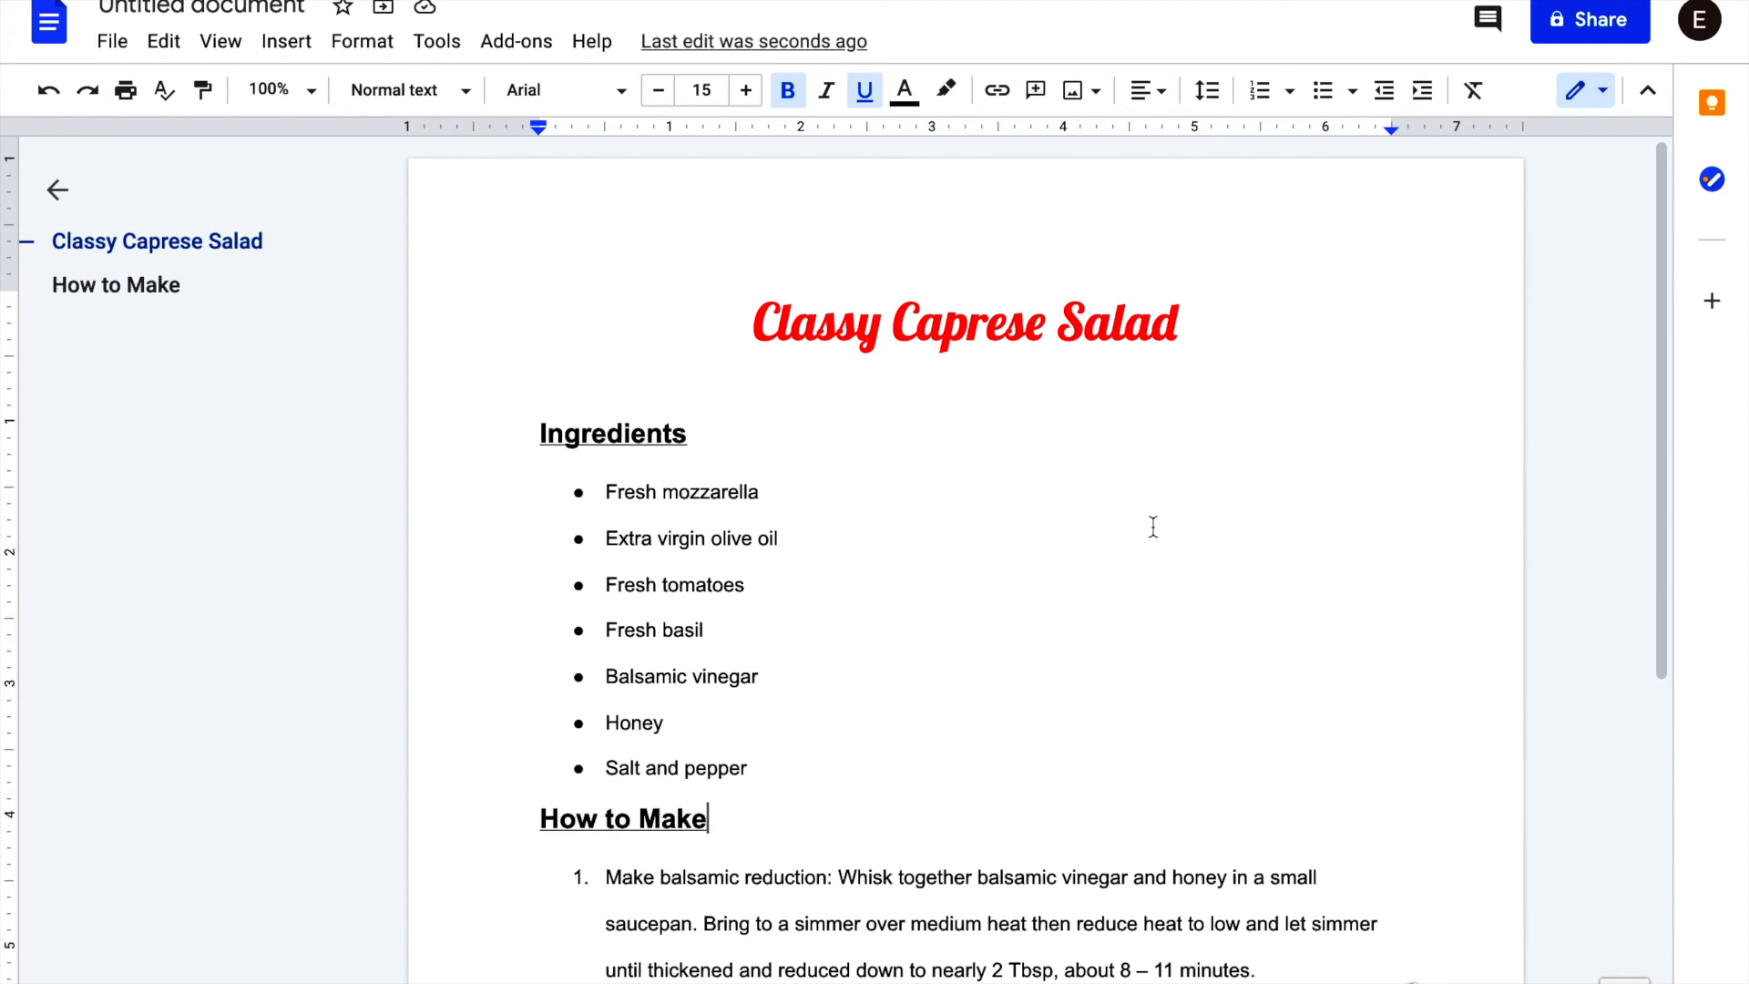
- Insert the image caprese-salad-5.jpg from the computer after the last numbered instruction and select the inserted picture
scroll(1170, 528, "down", 1)
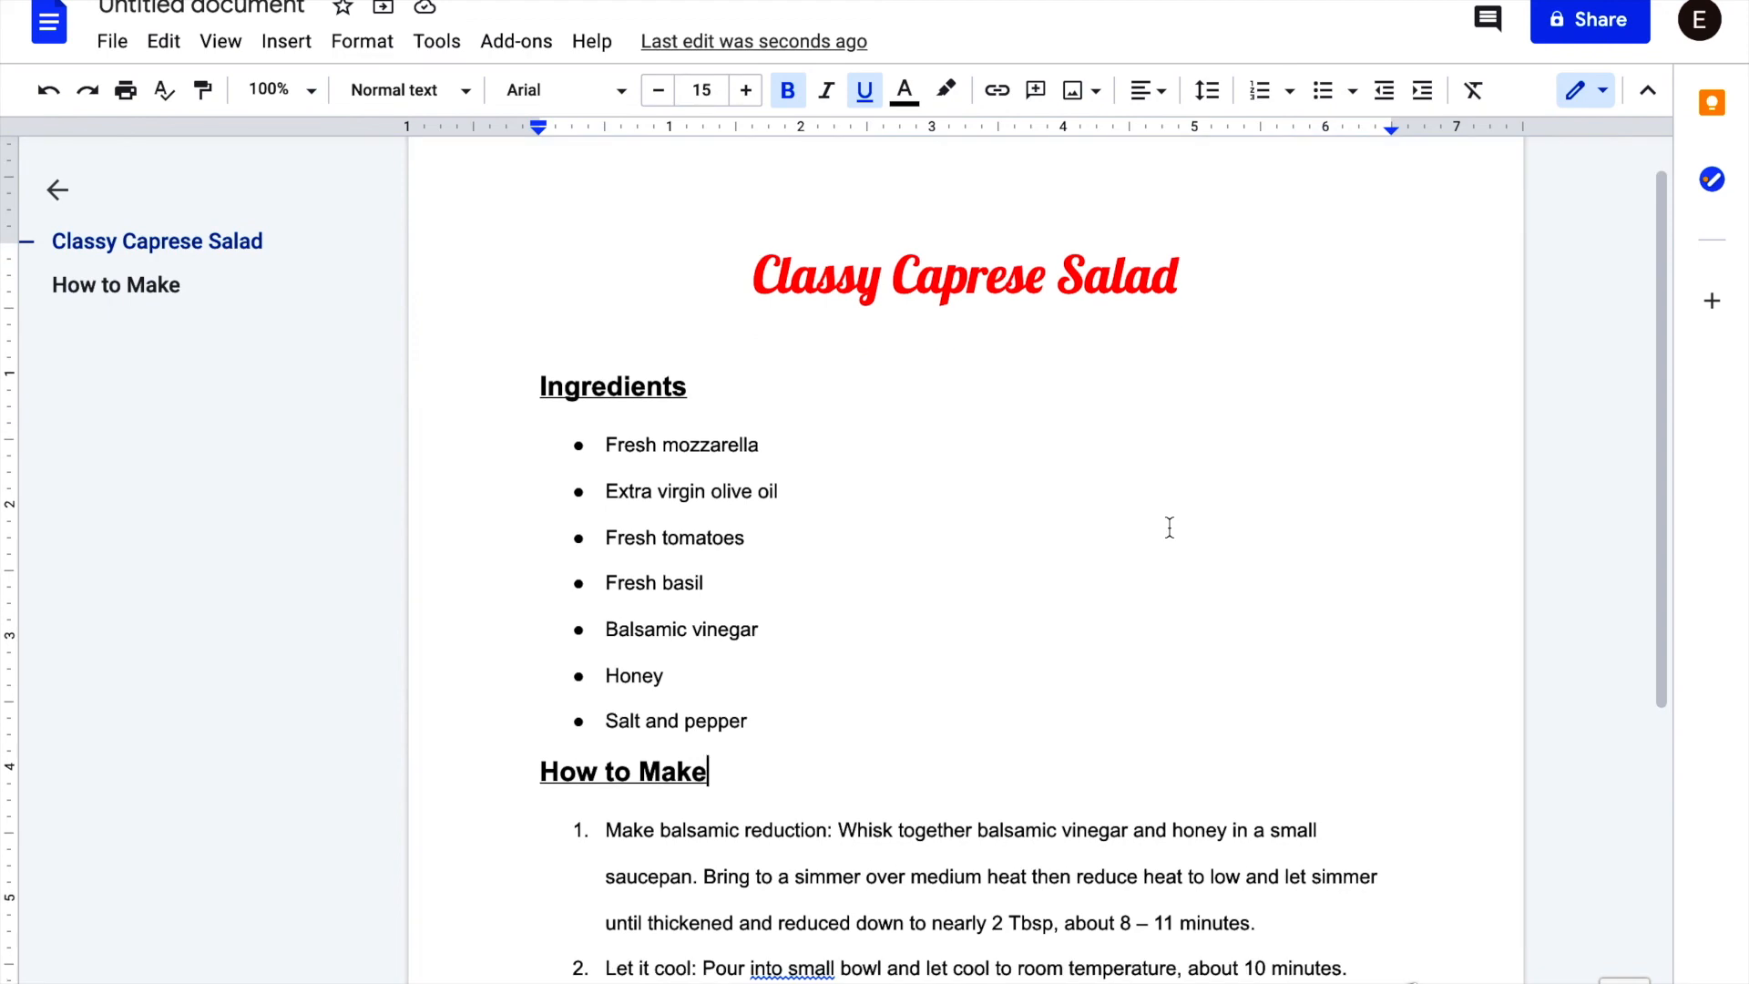
scroll(1170, 528, "down", 5)
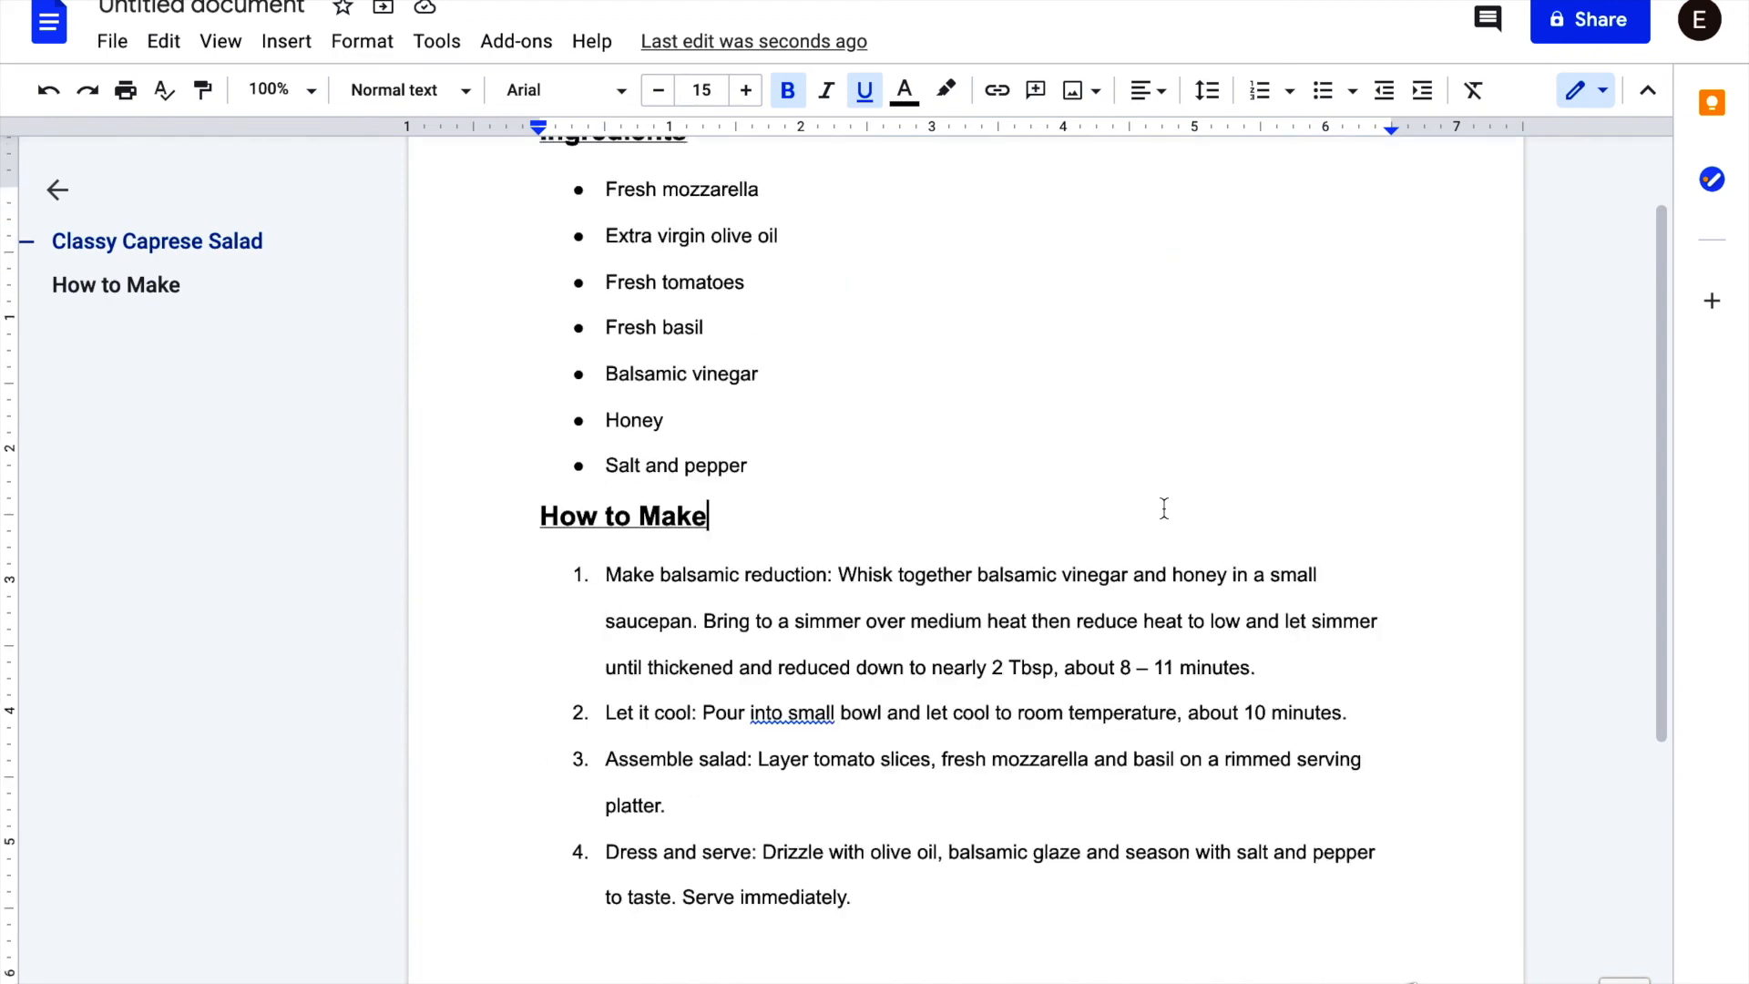
left_click(1152, 765)
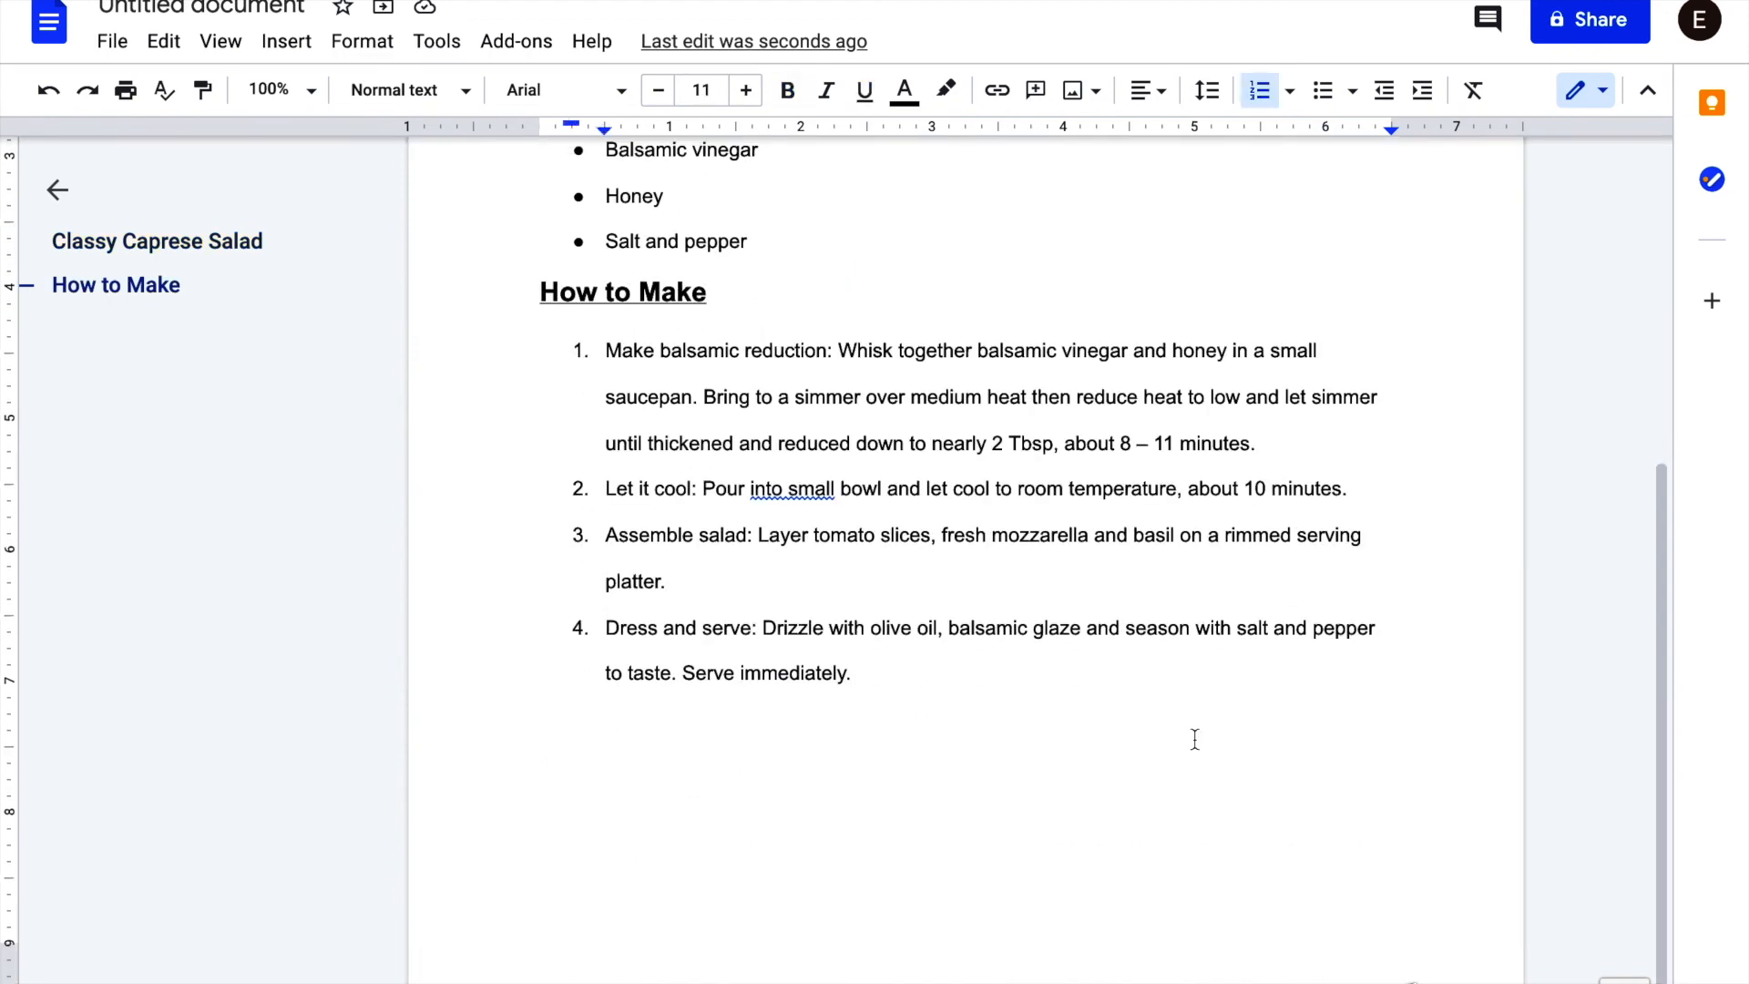
key("ctrl+Home")
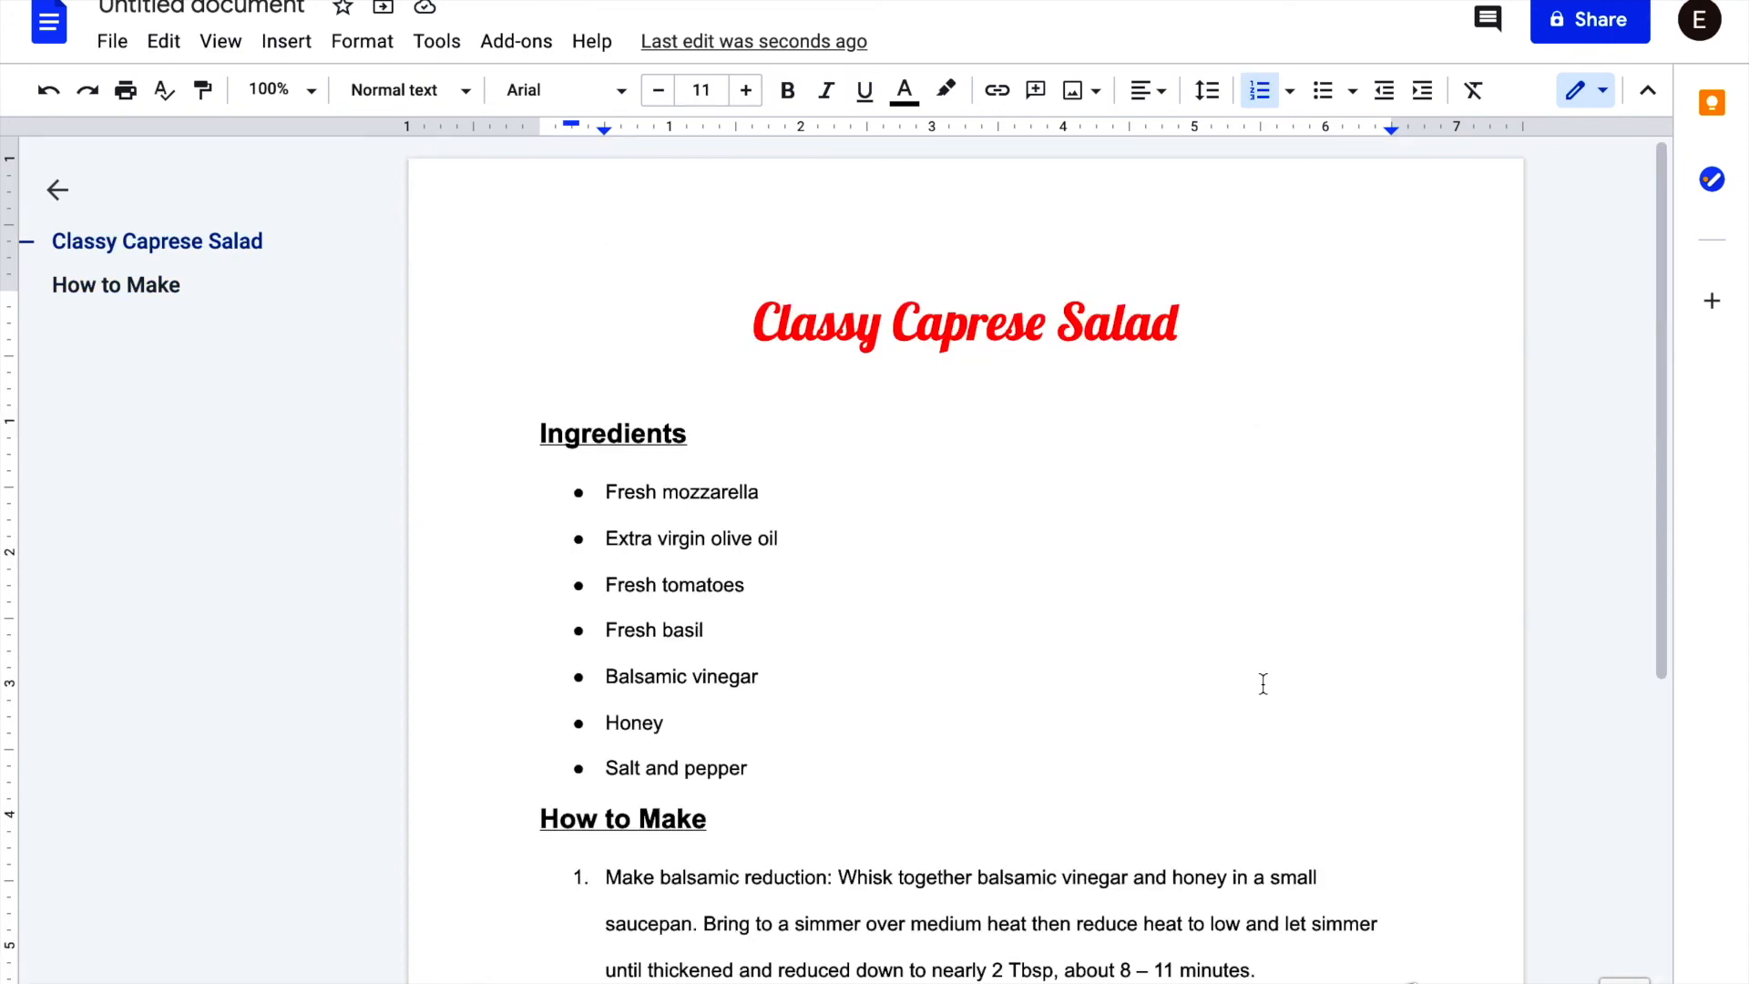
scroll(1263, 684, "down", 5)
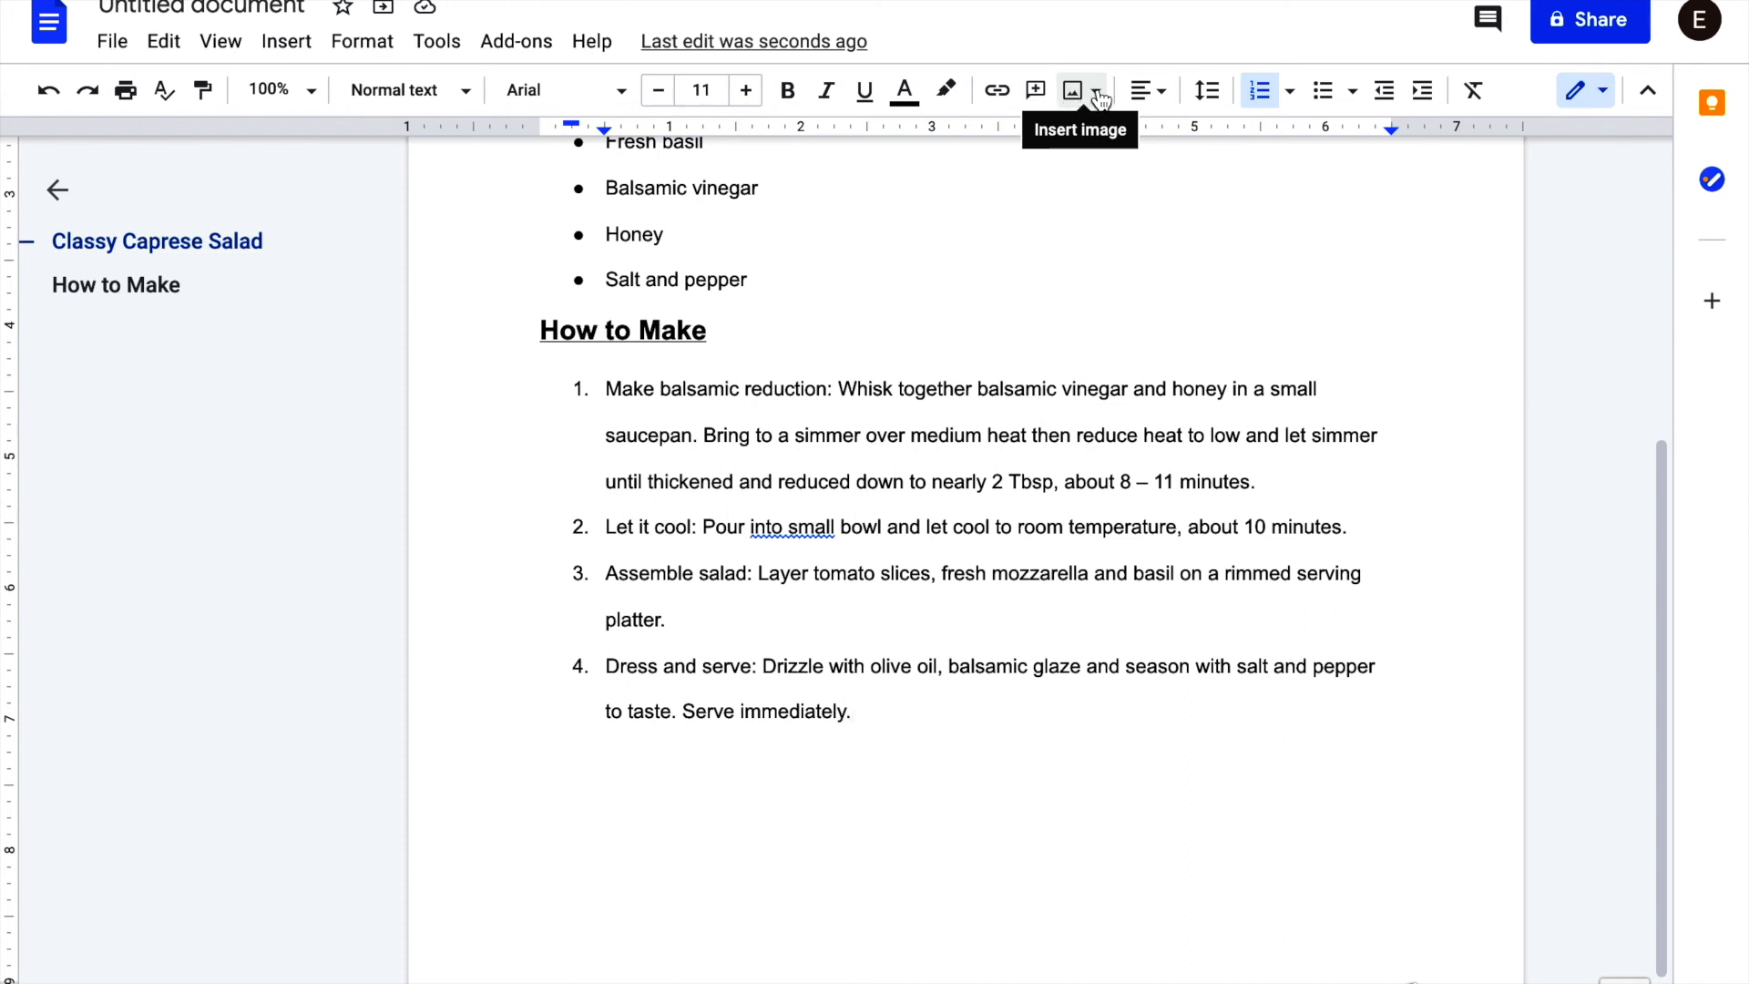
left_click(1099, 92)
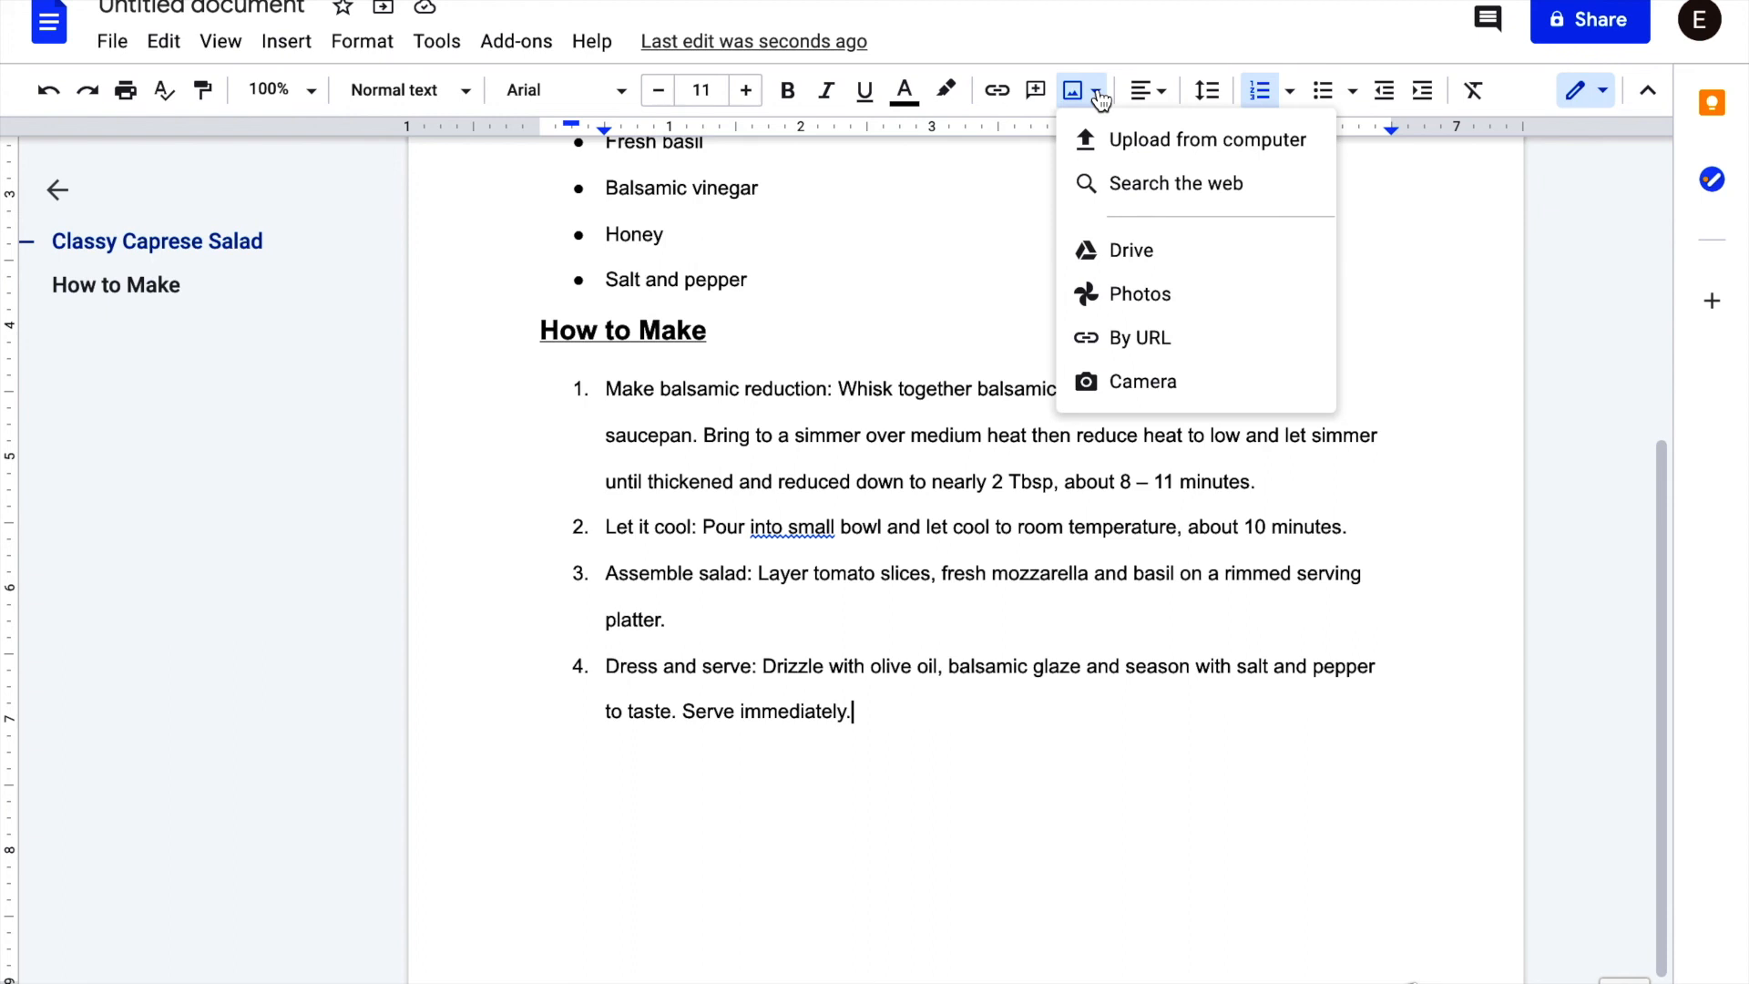
left_click(1129, 146)
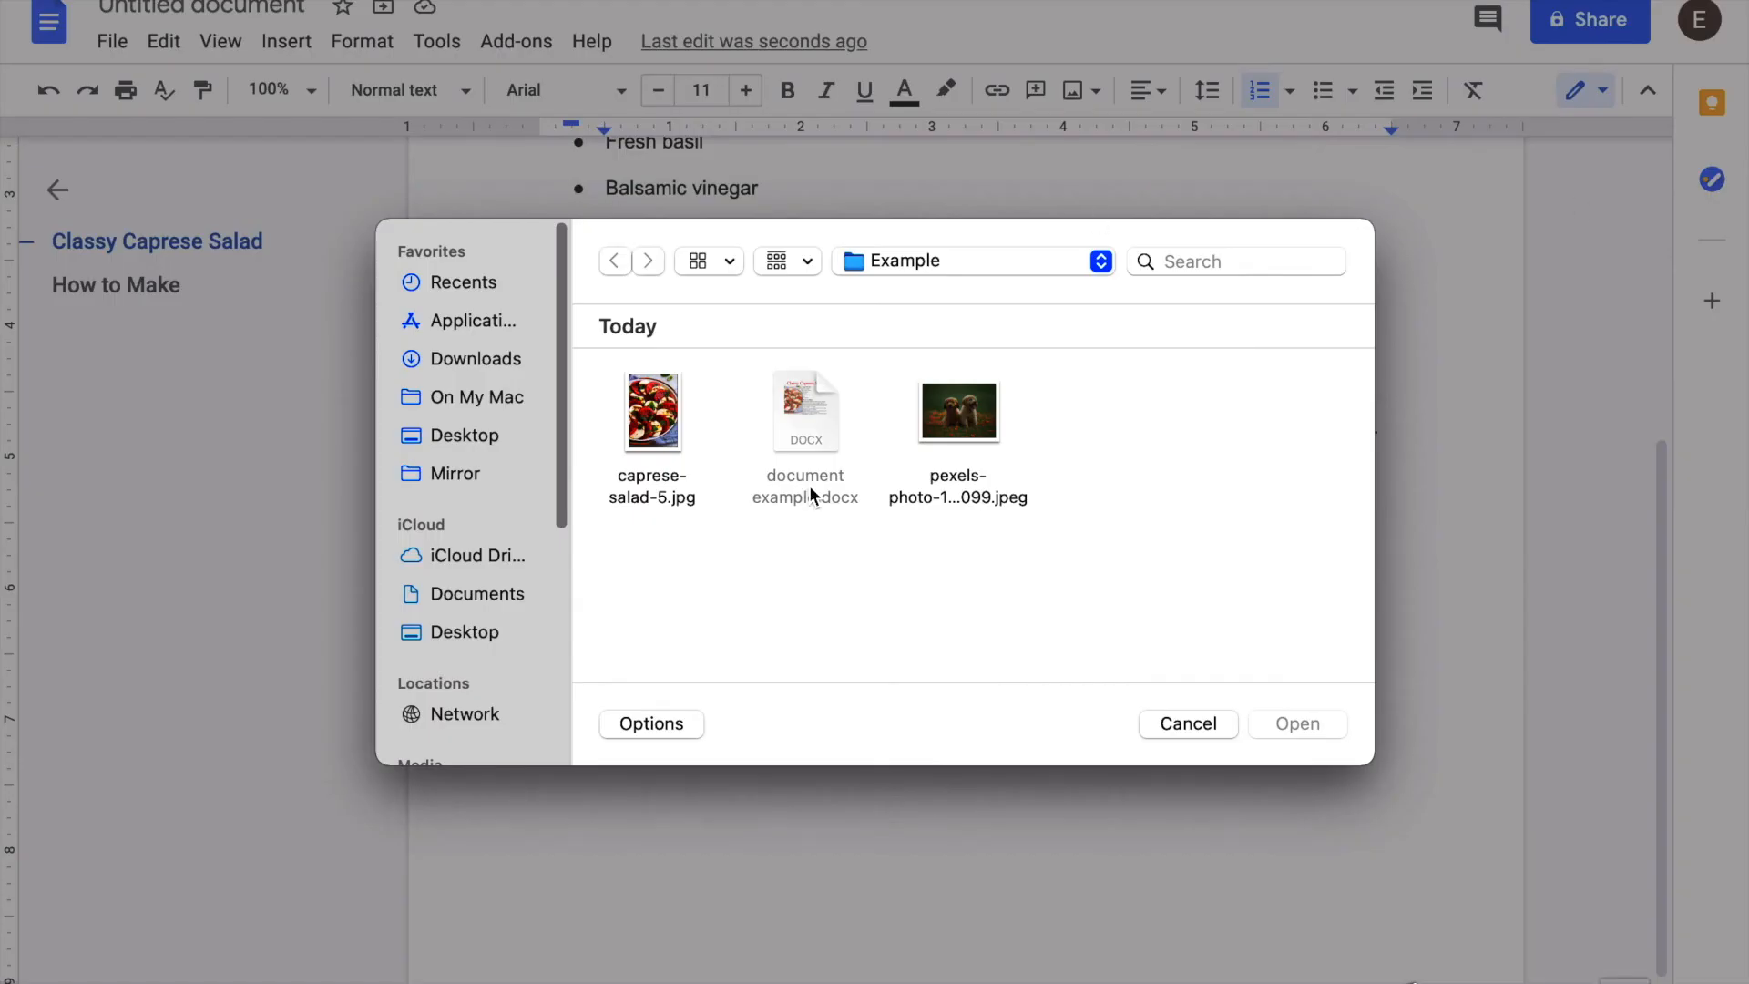
double_click(669, 424)
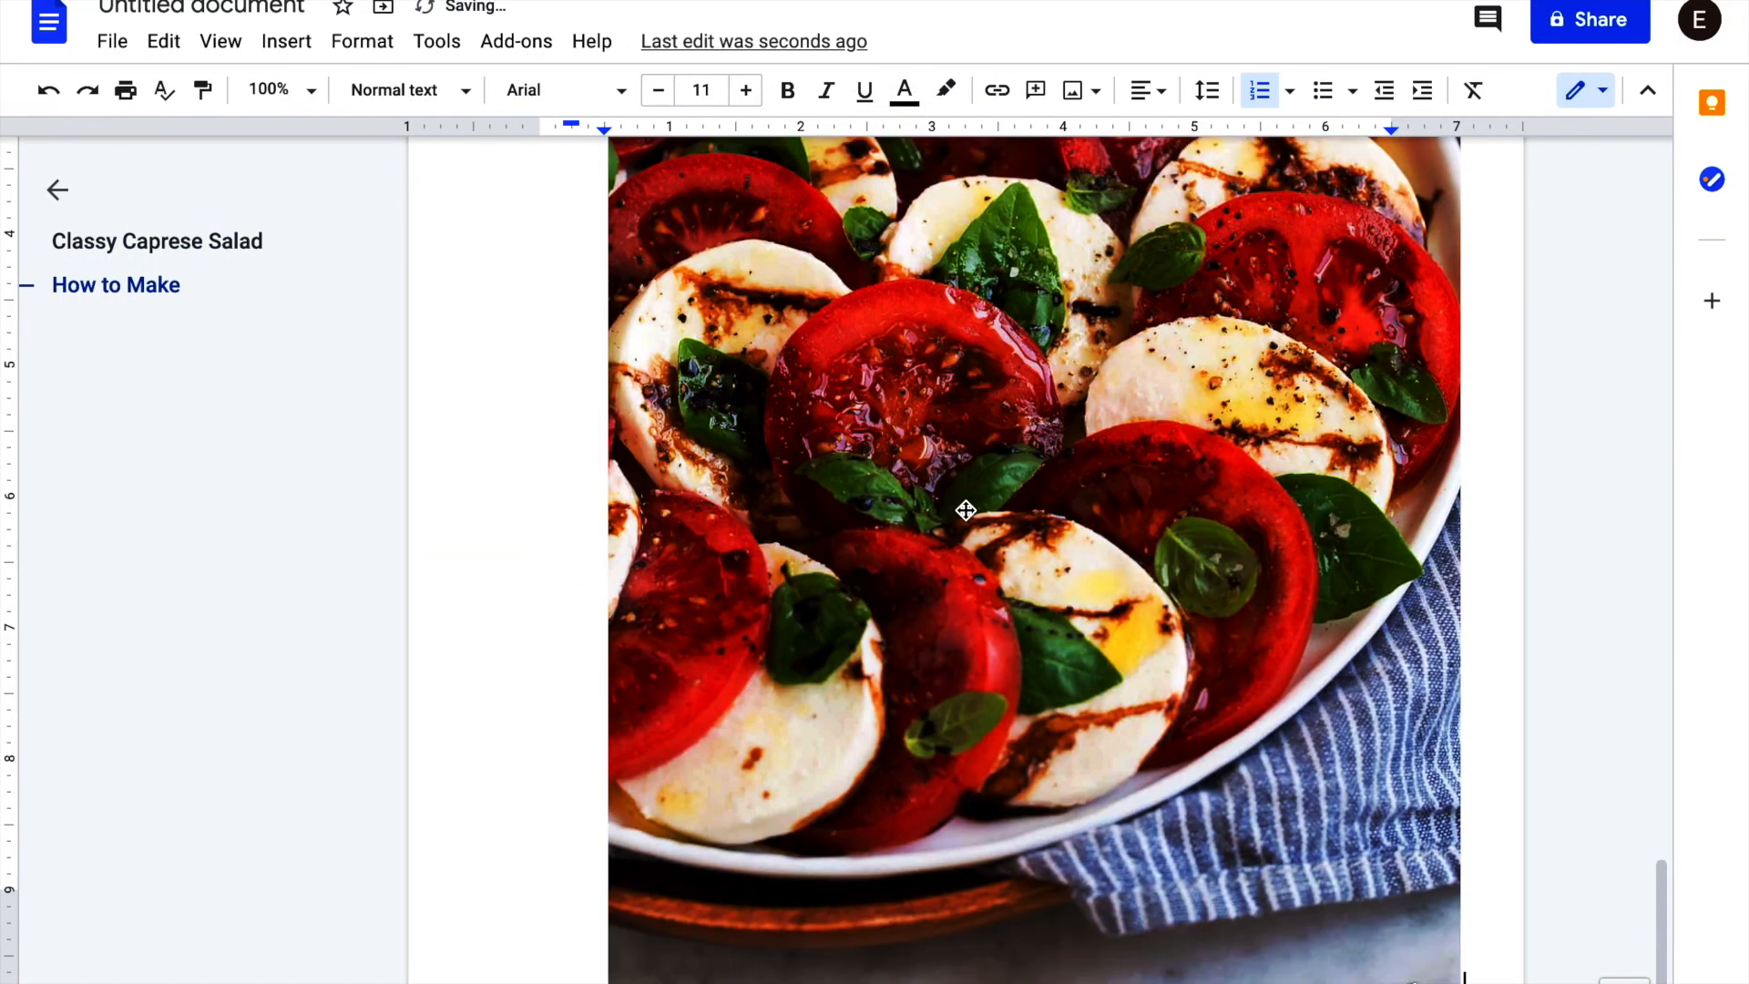
scroll(965, 507, "up", 10)
scroll(966, 510, "down", 5)
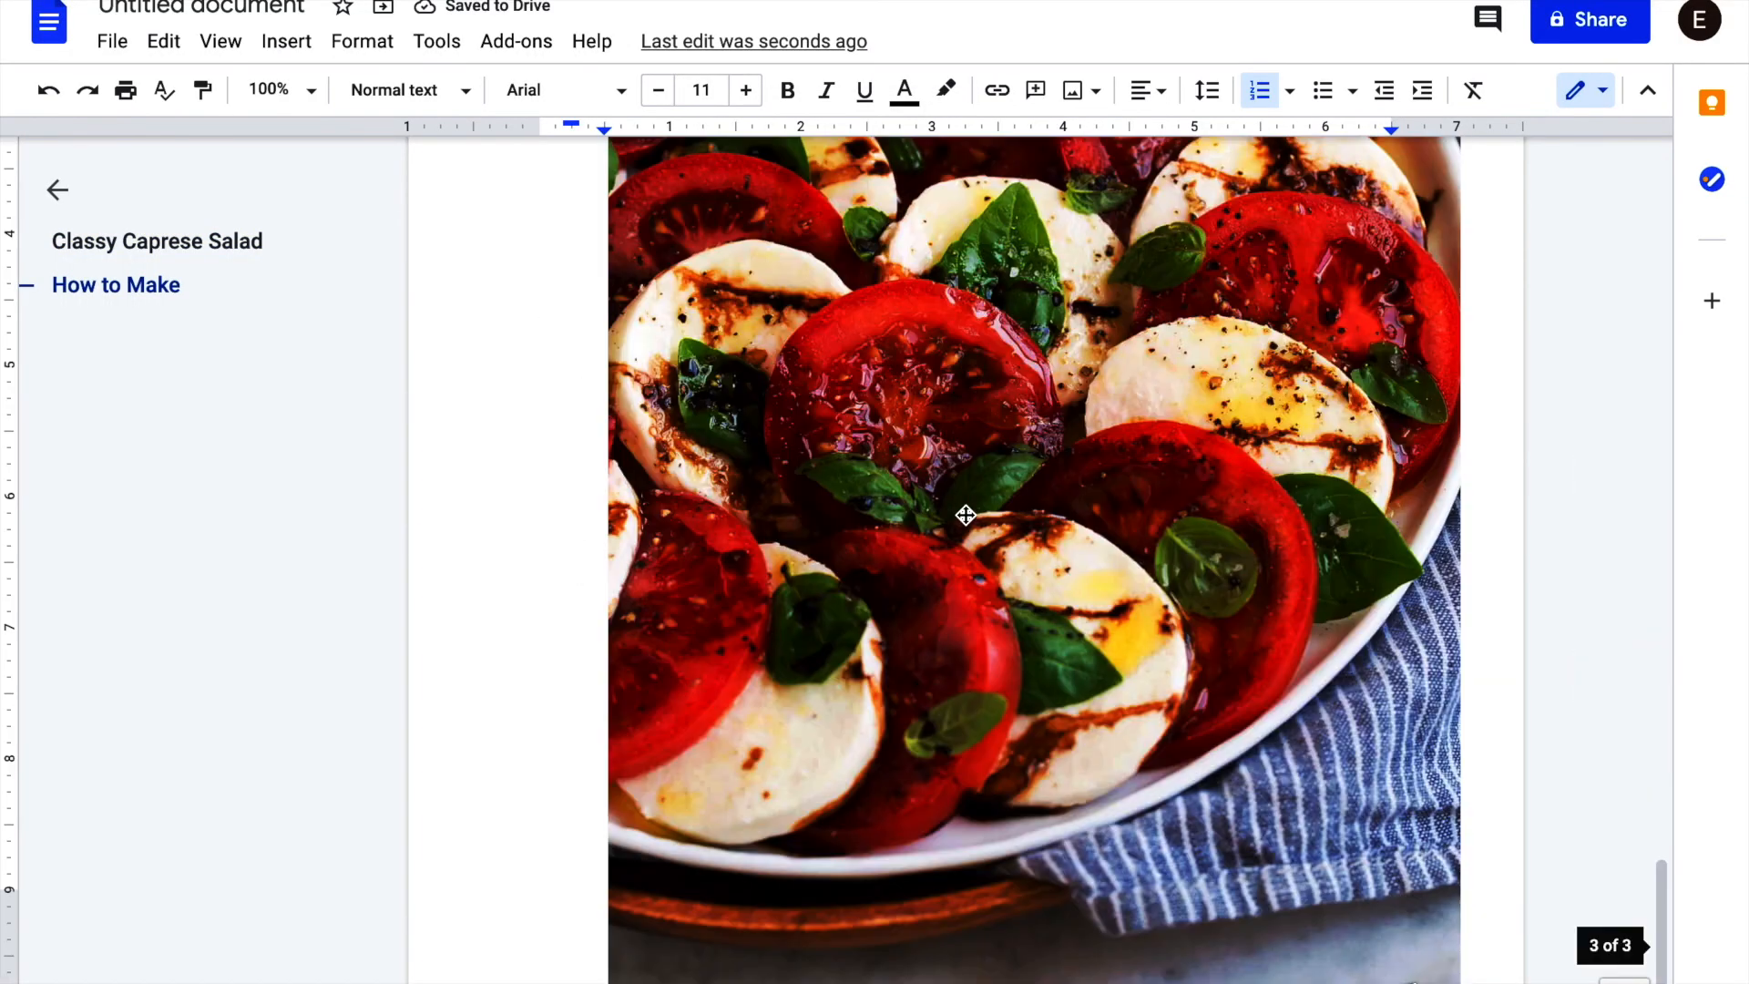
left_click(966, 515)
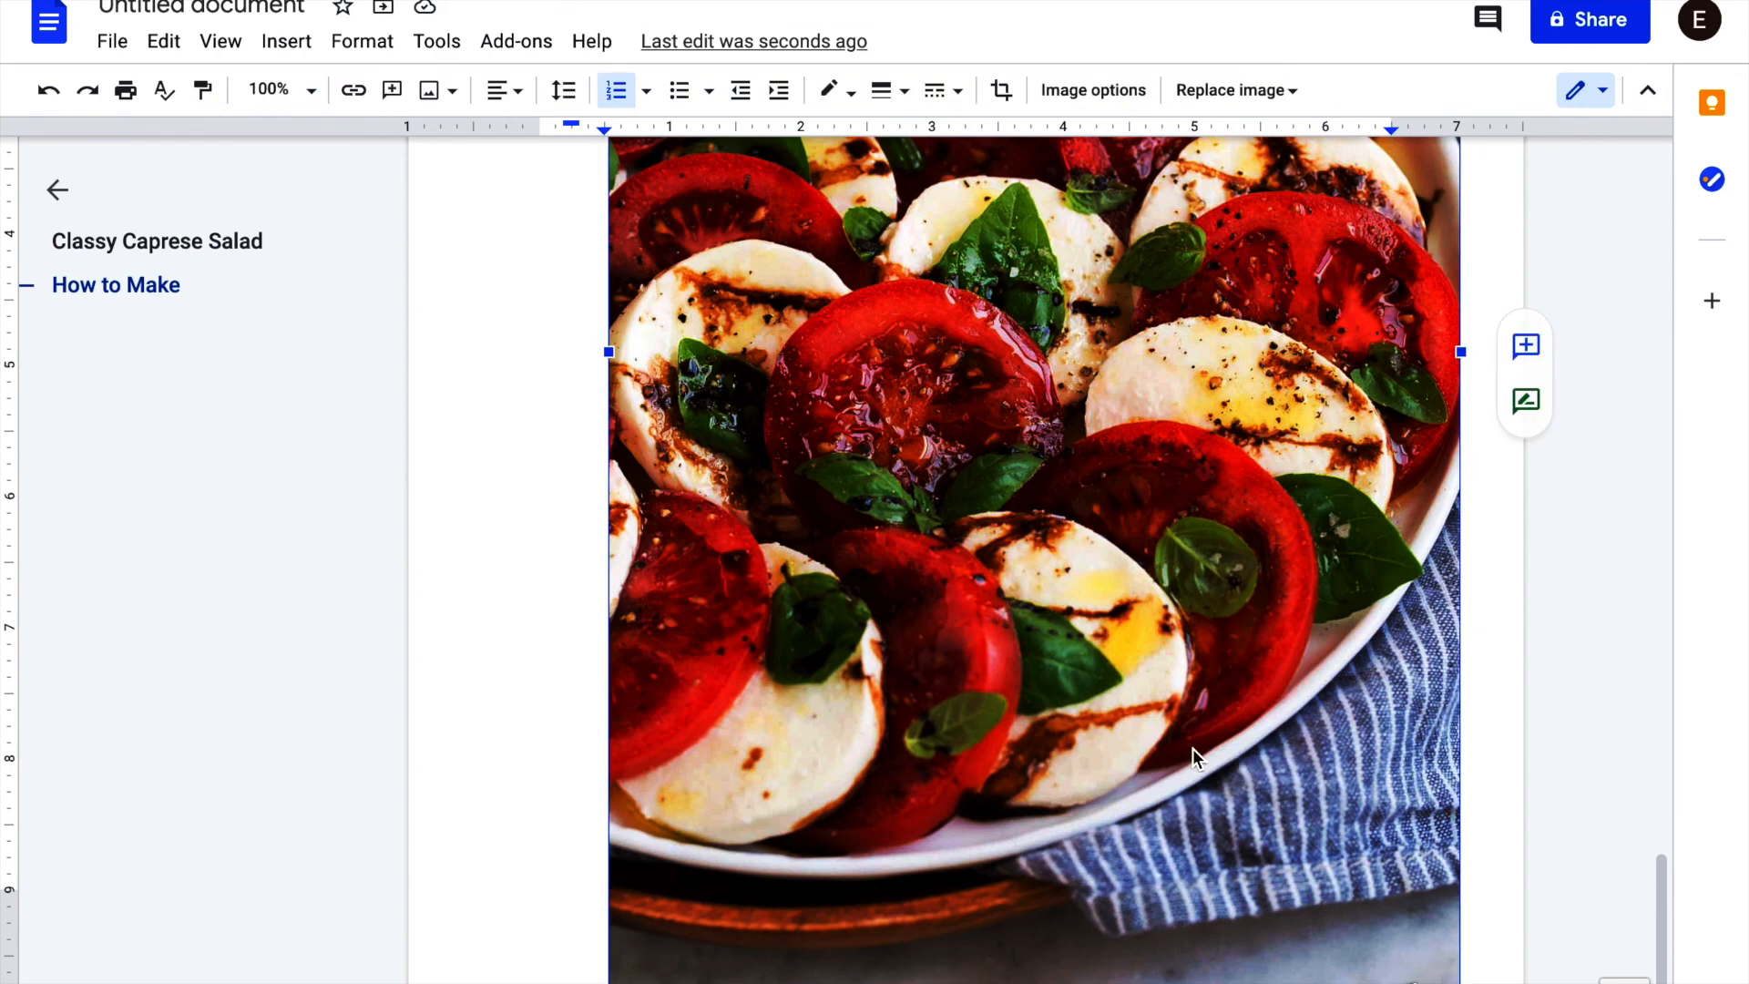
- Try to shrink the inserted salad picture slightly from its upper-left corner
scroll(1193, 757, "down", 1)
scroll(862, 893, "down", 8)
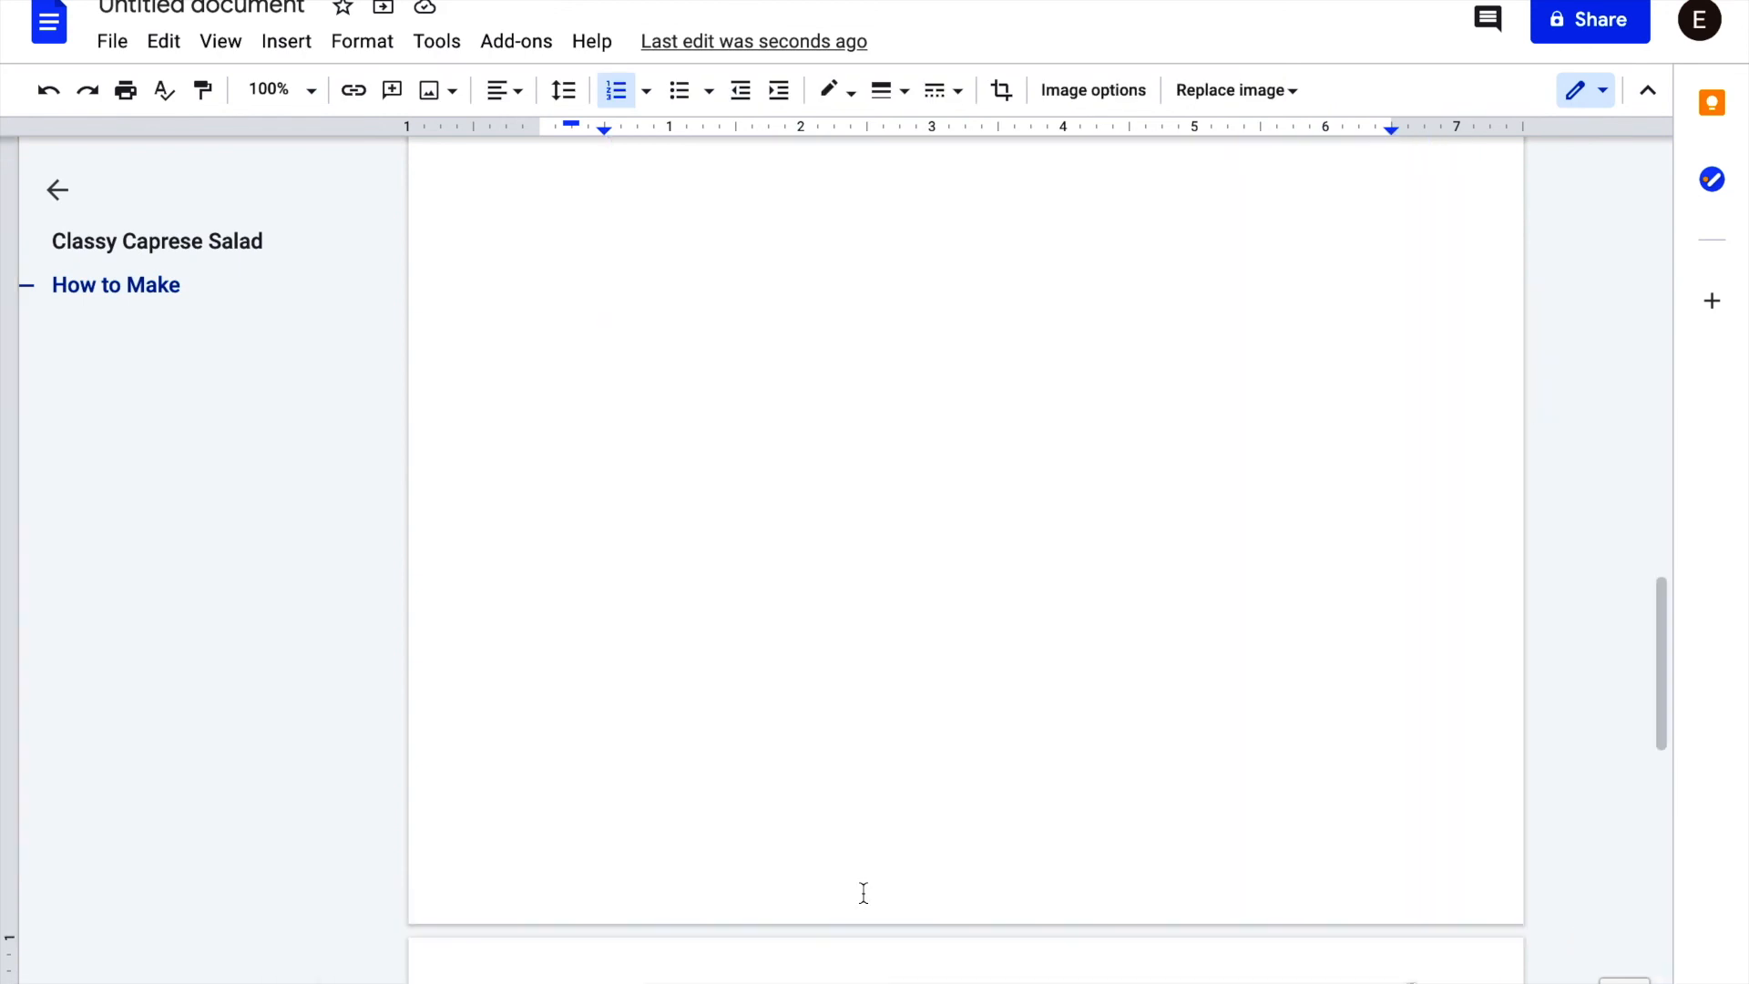
scroll(930, 824, "up", 10)
scroll(927, 817, "down", 1)
scroll(927, 816, "up", 5)
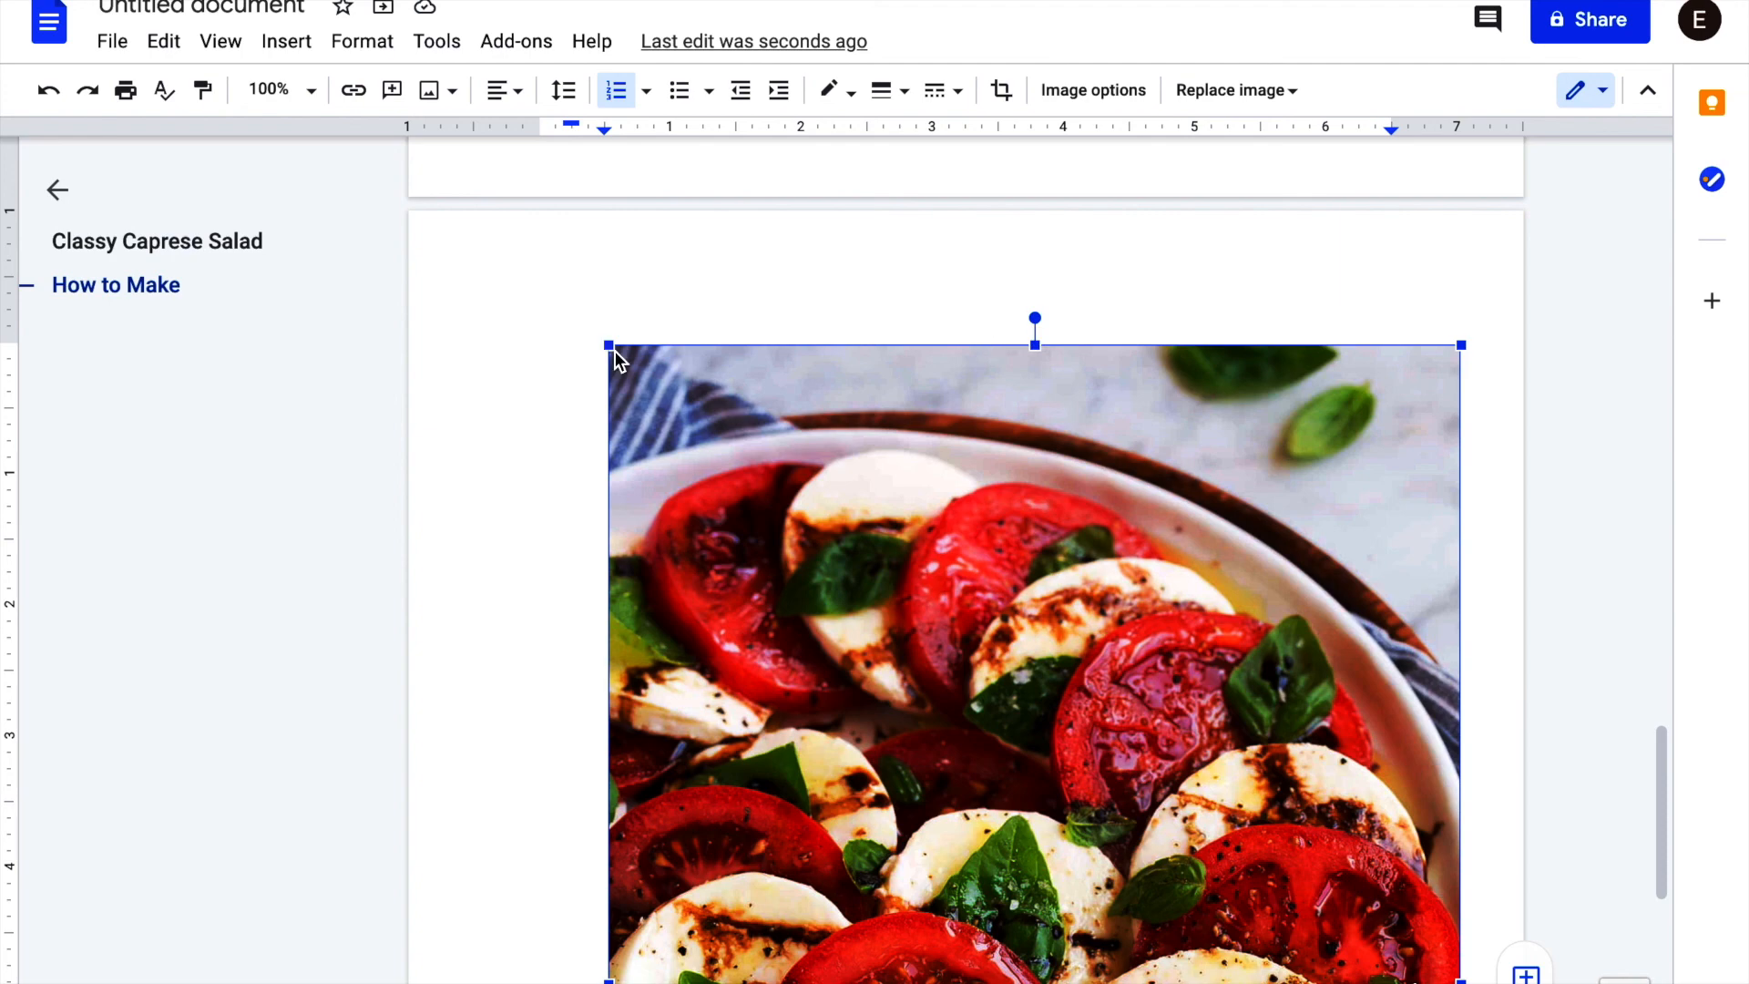
mouse_move(608, 346)
left_mouse_down()
mouse_move(720, 440)
mouse_move(704, 472)
mouse_move(608, 359)
left_mouse_up()
- Reduce the salad picture's height to 4.26 in with the aspect ratio locked, using its size and rotation options
scroll(877, 558, "down", 7)
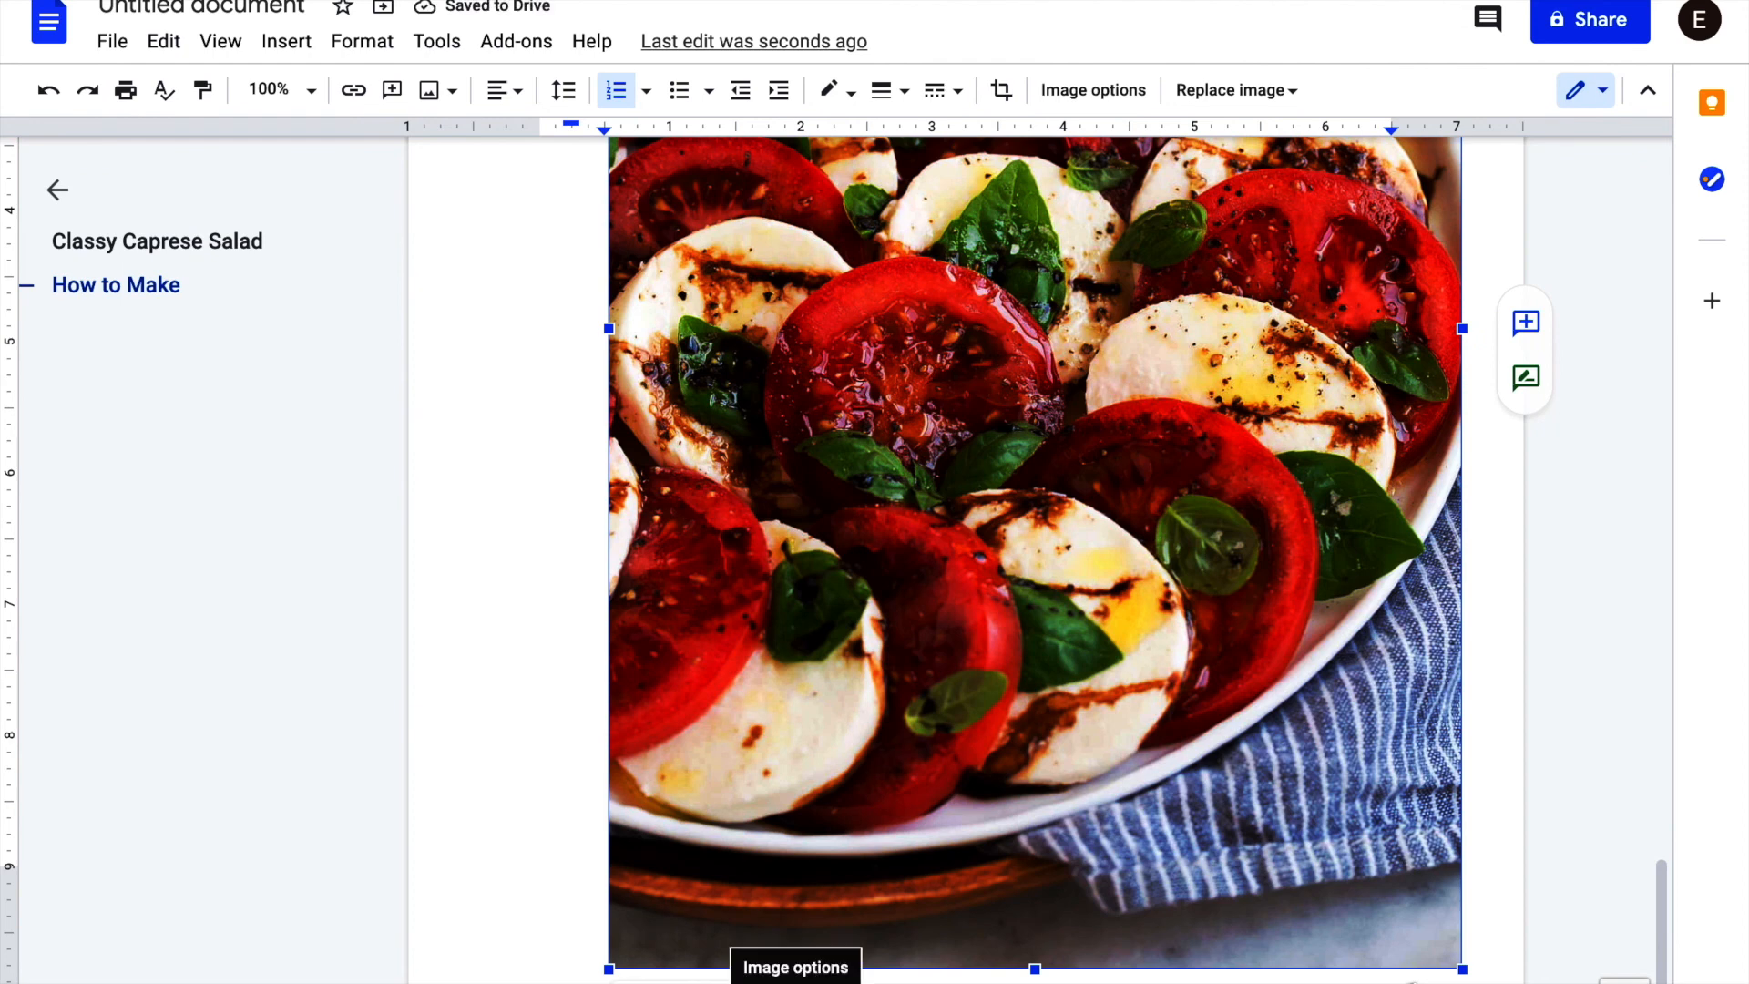
left_click(795, 979)
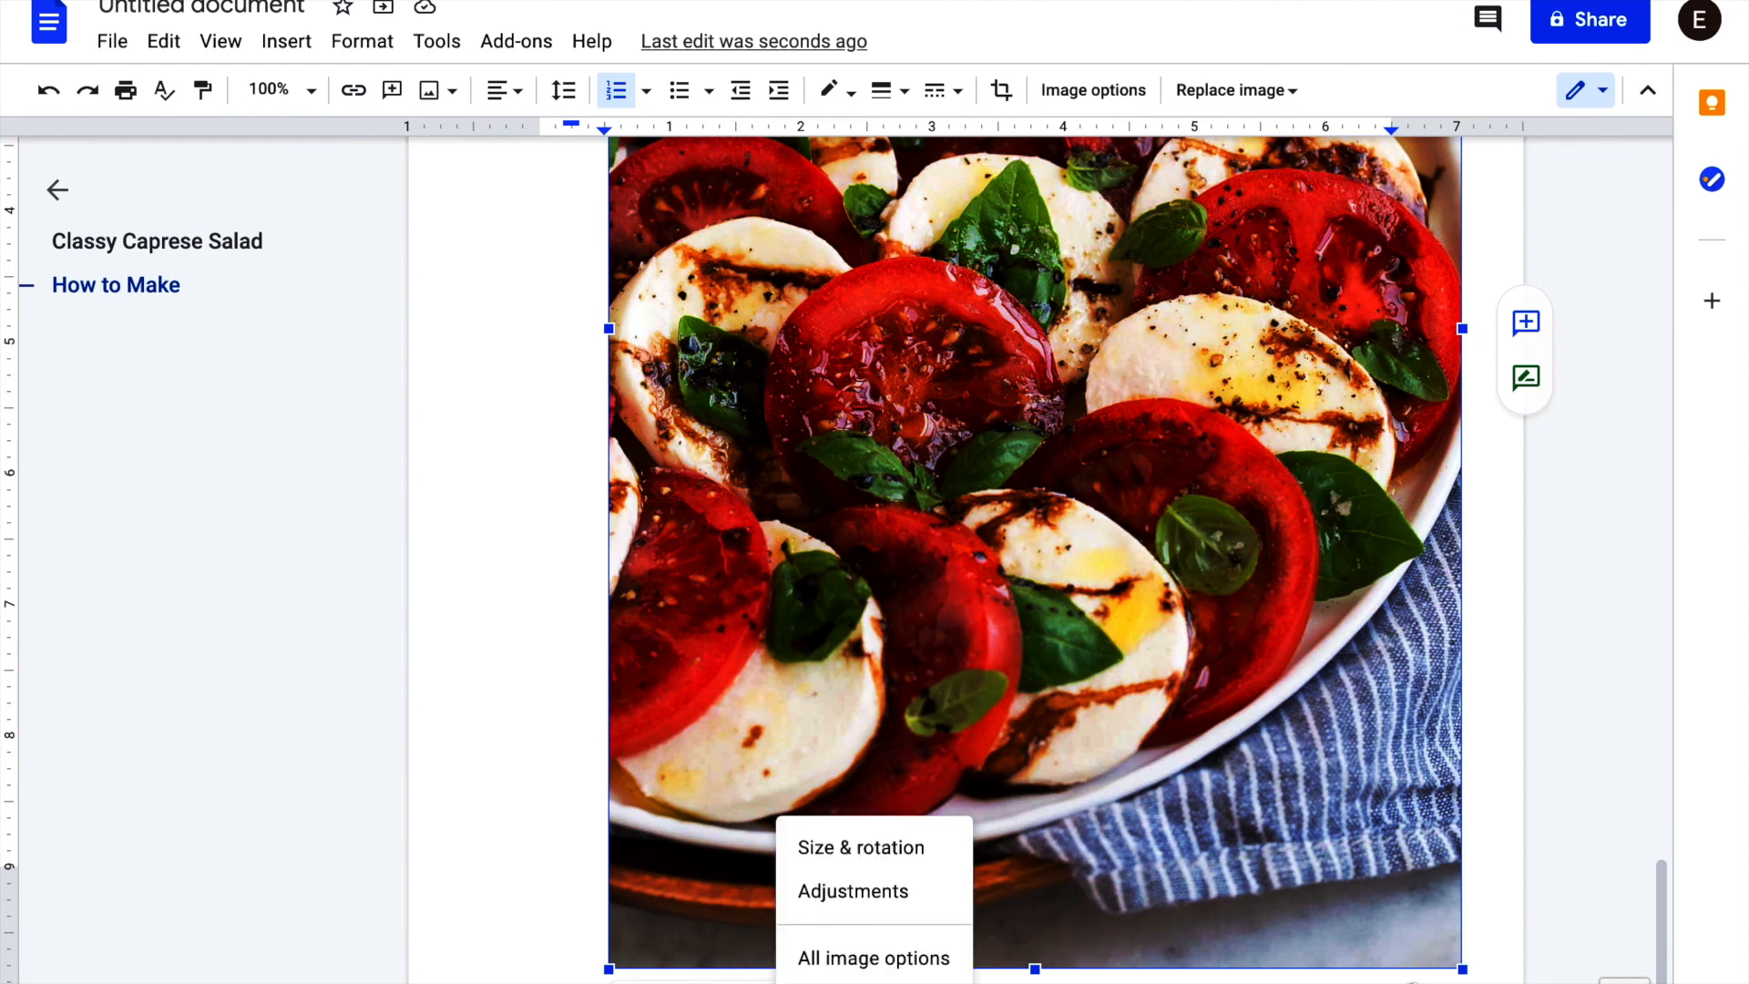
left_click(928, 897)
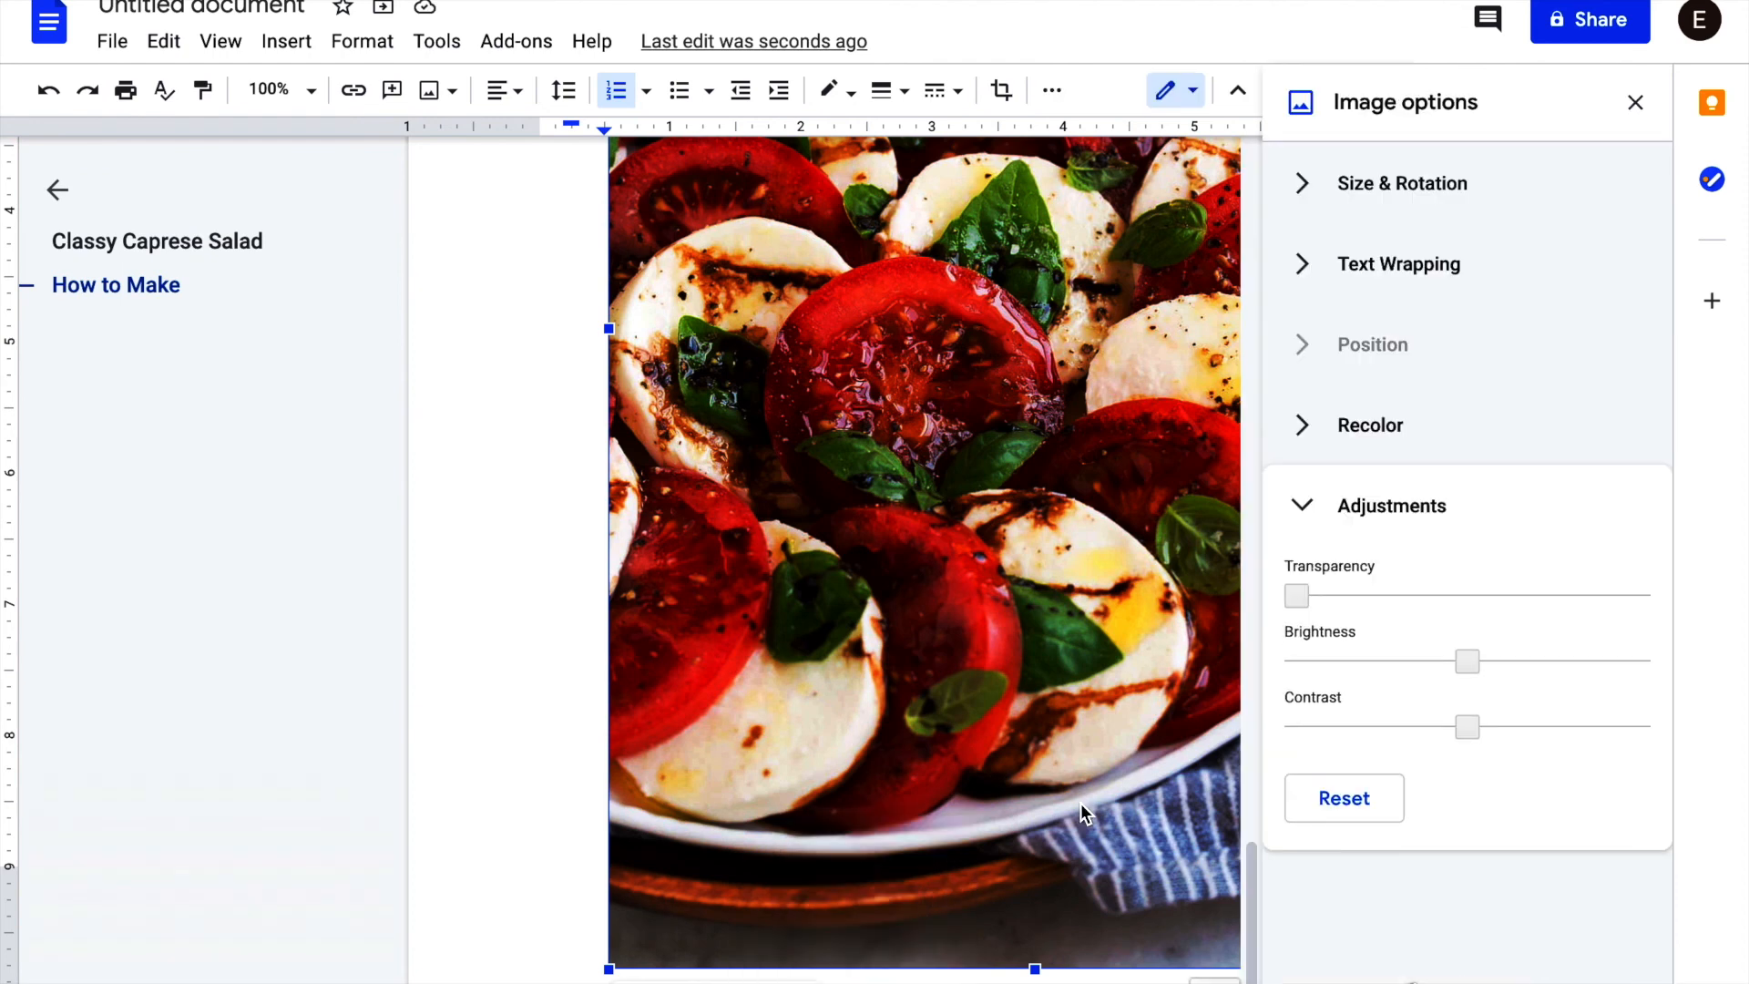
left_click(1303, 200)
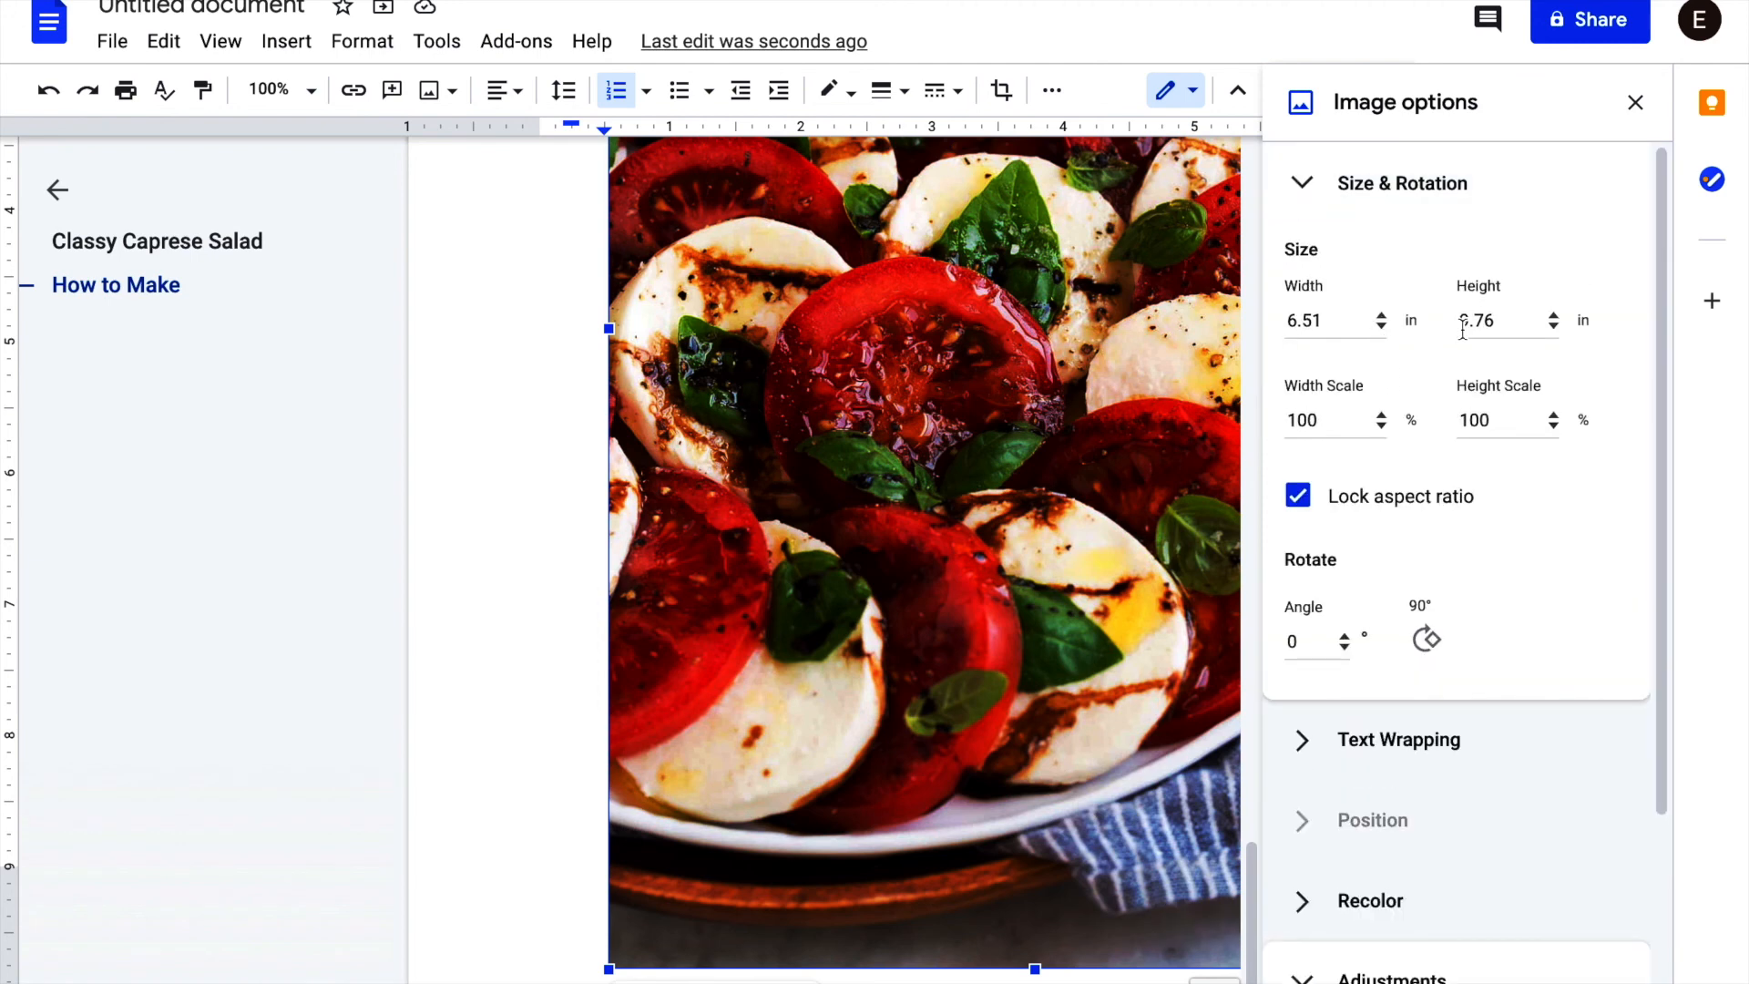
left_click(1555, 325)
left_click(1555, 325)
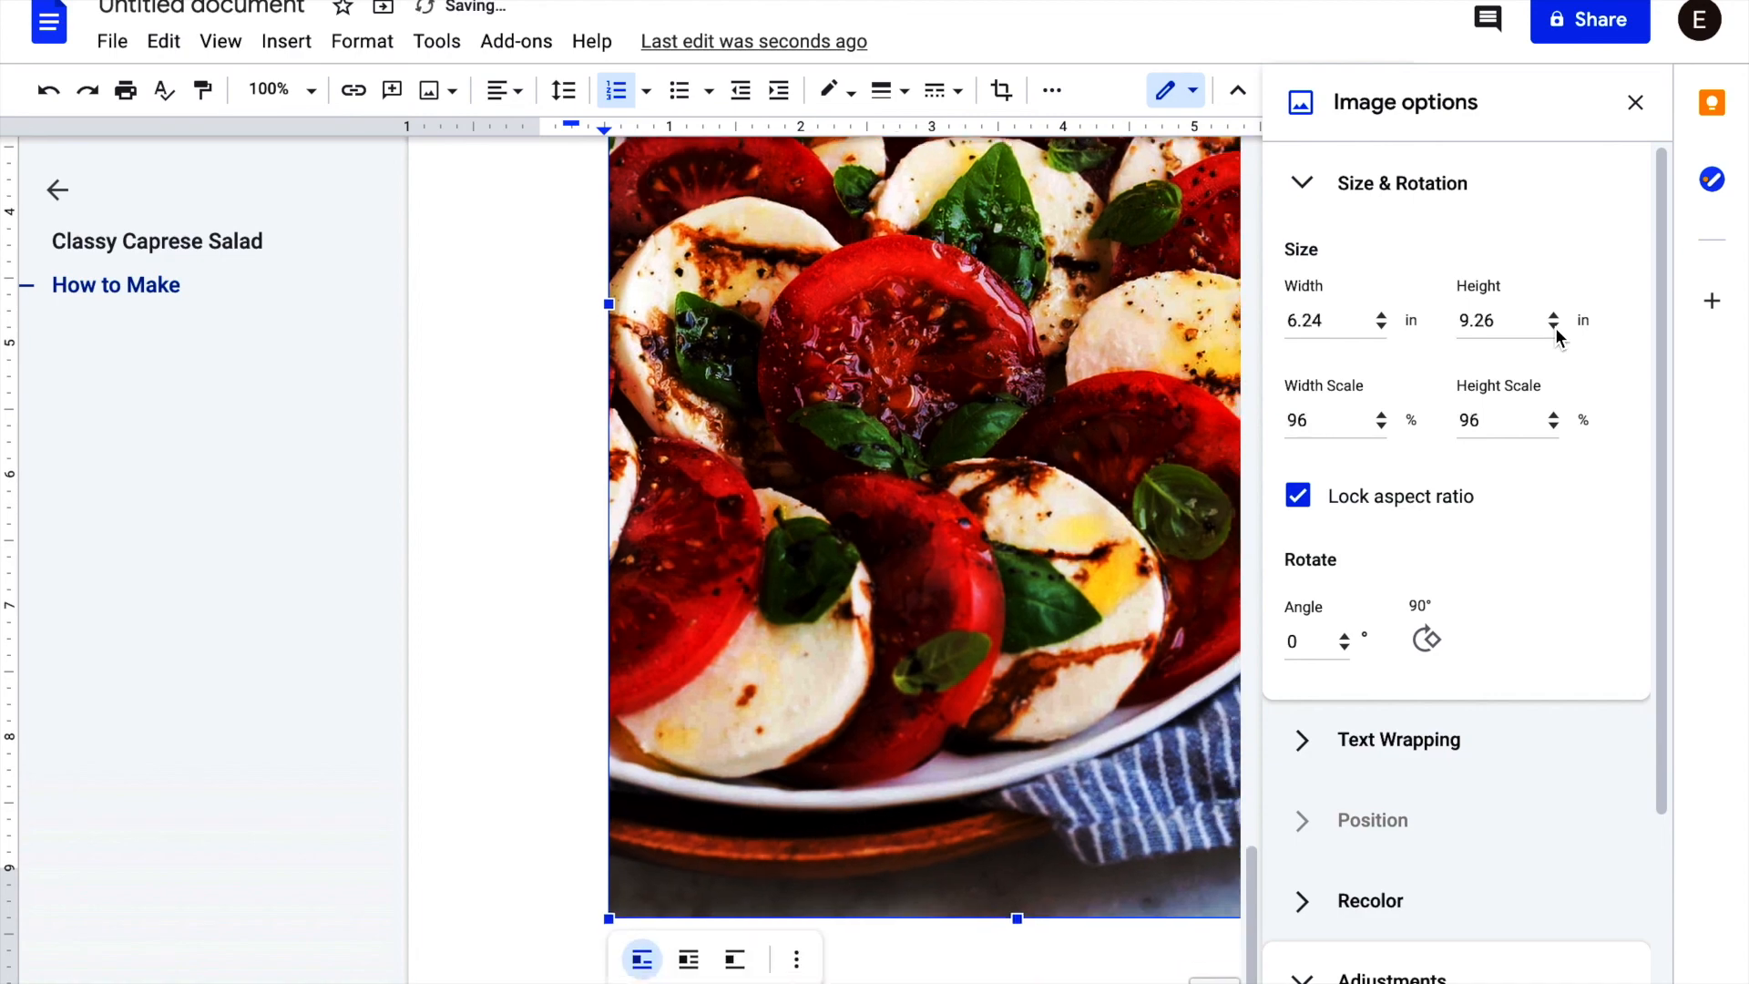
left_click(1554, 325)
left_click(1554, 325)
left_click(1554, 325)
left_click(1554, 325)
left_click(1554, 325)
left_click(1554, 325)
left_click(1554, 325)
left_click(1554, 325)
left_click(1554, 325)
left_click(1554, 326)
left_click(1554, 325)
left_click(1555, 325)
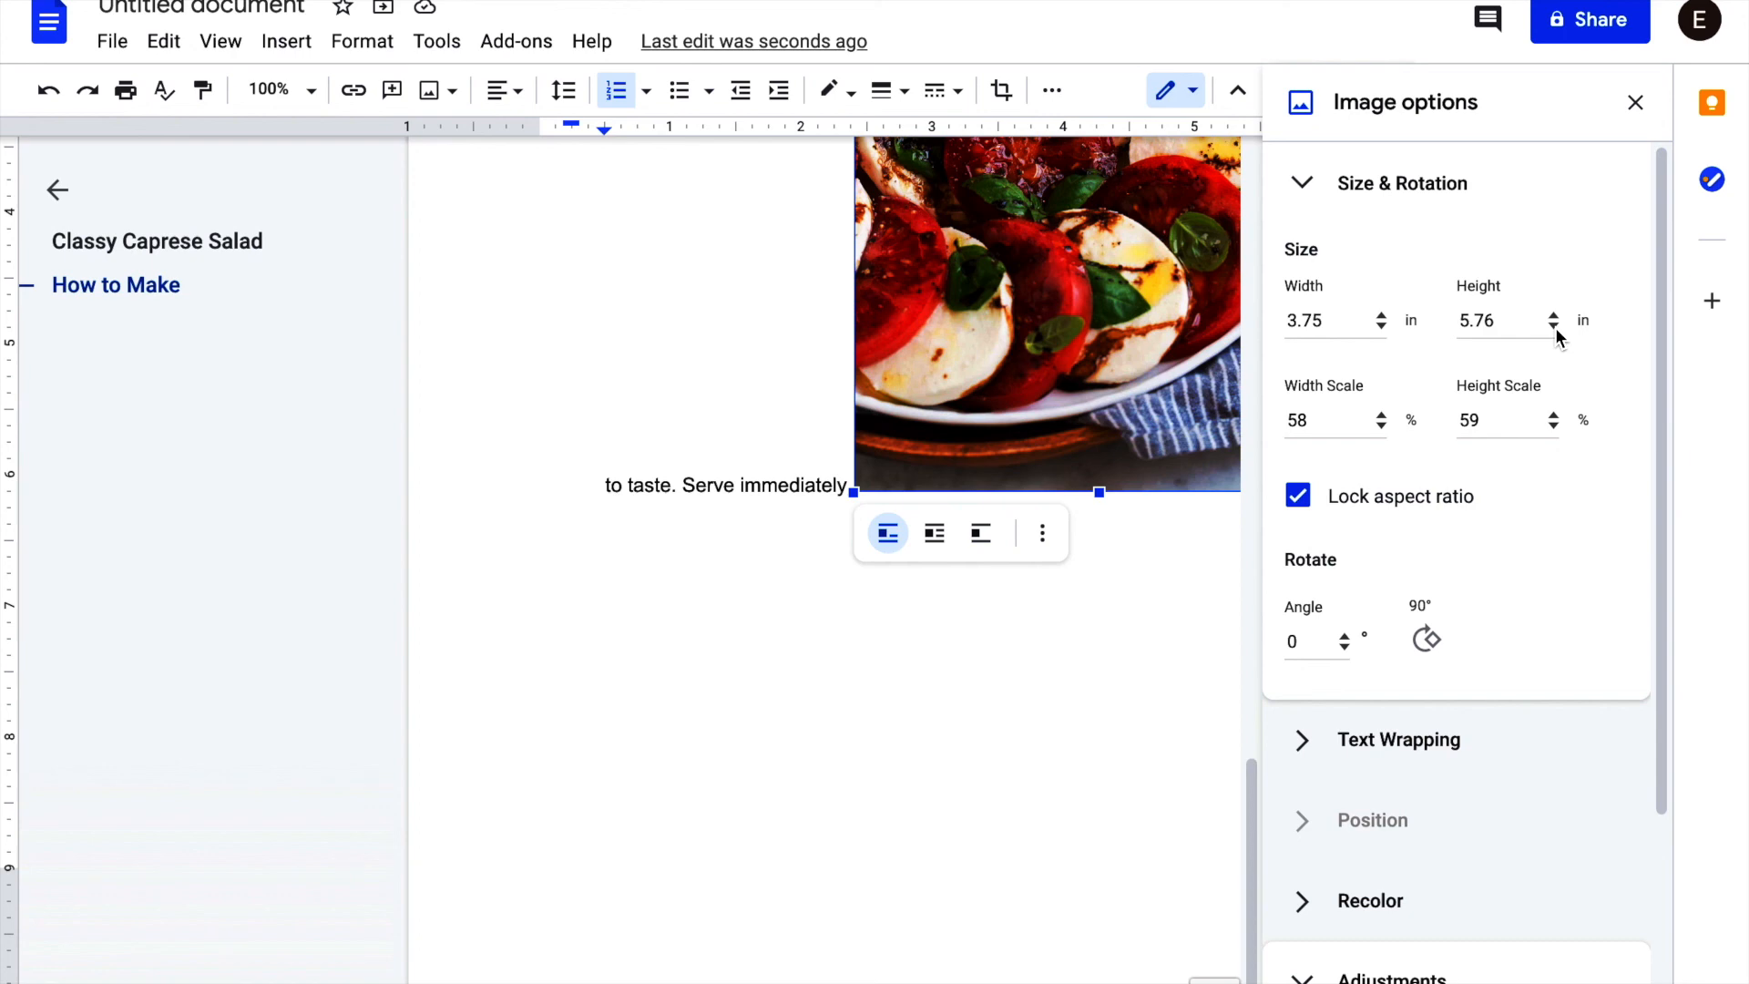
left_click(1555, 326)
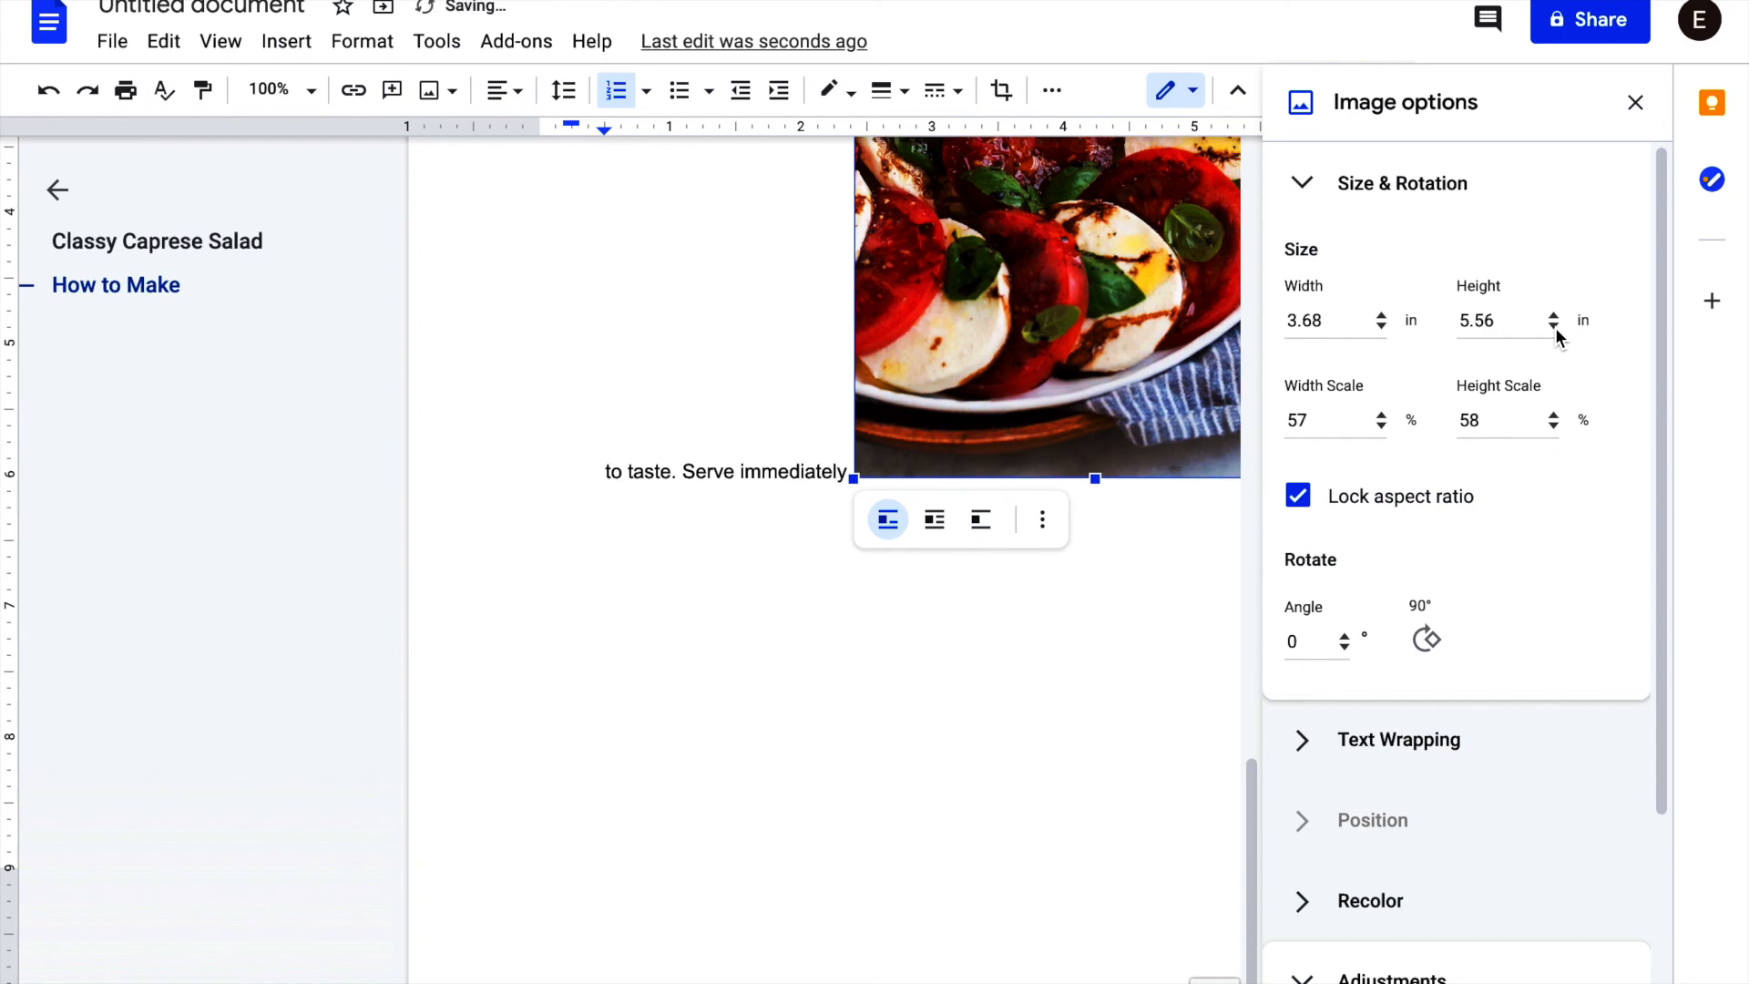
left_click(1554, 326)
left_click(1554, 325)
left_click(1554, 325)
left_click(1554, 326)
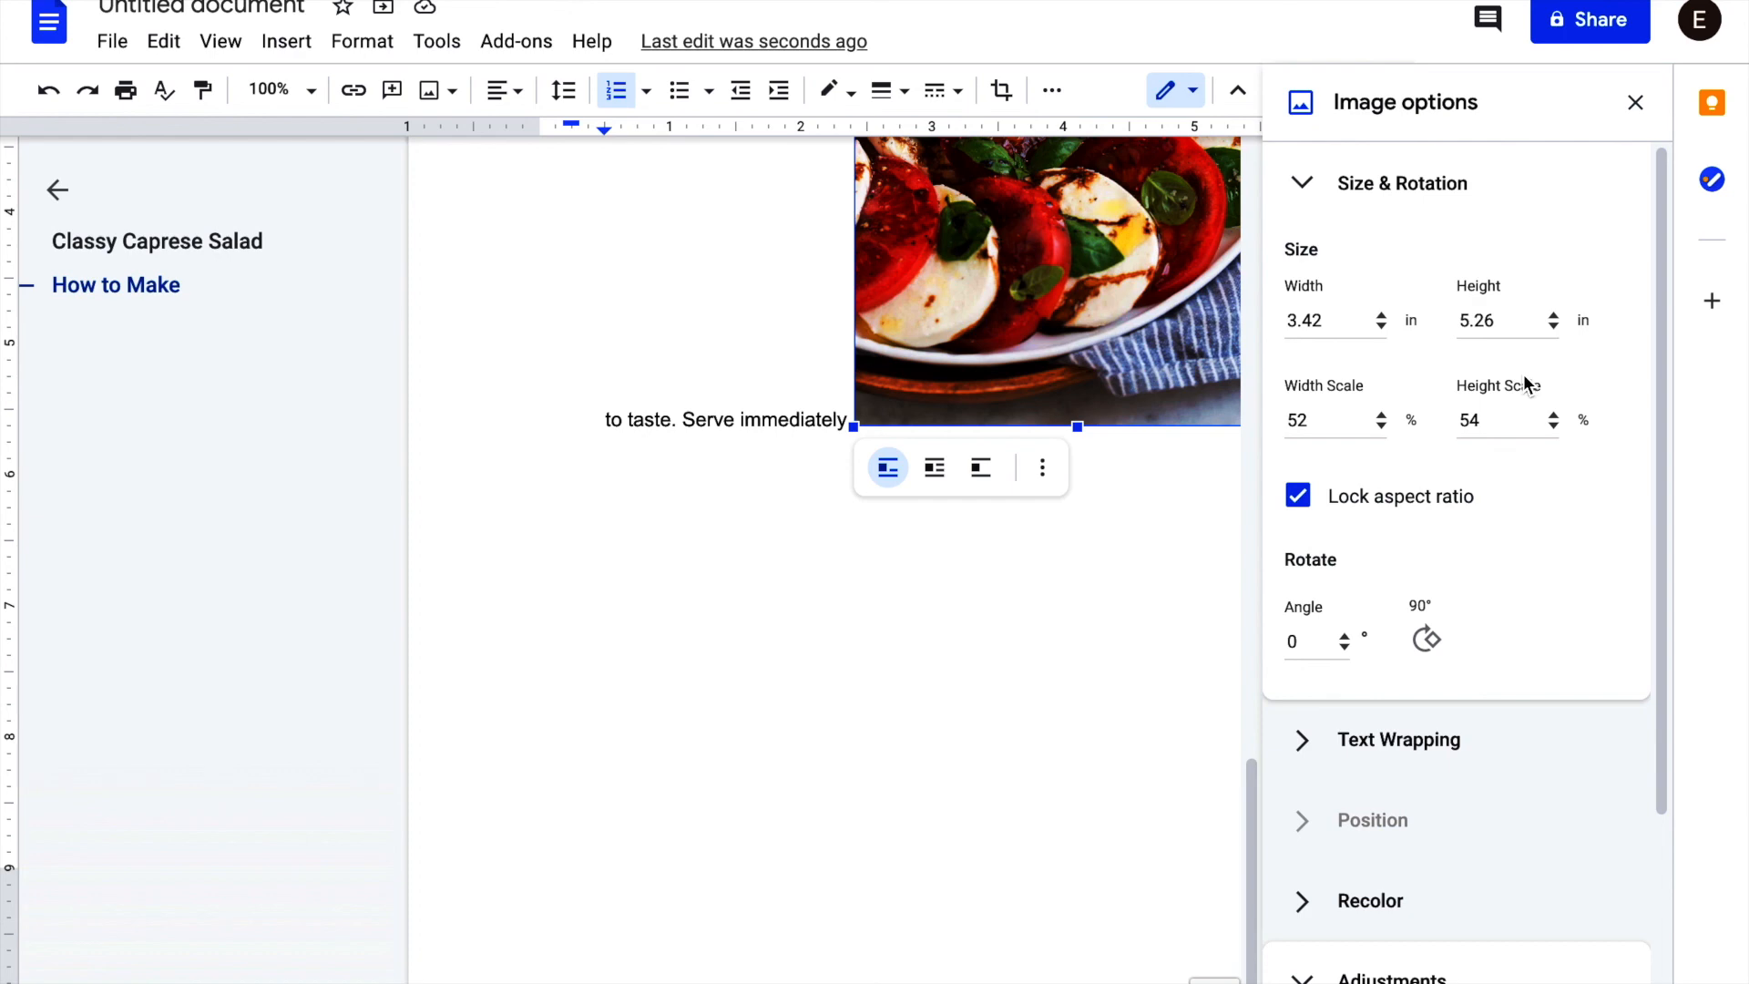
left_click(1475, 403)
left_click(1556, 331)
left_click(1556, 331)
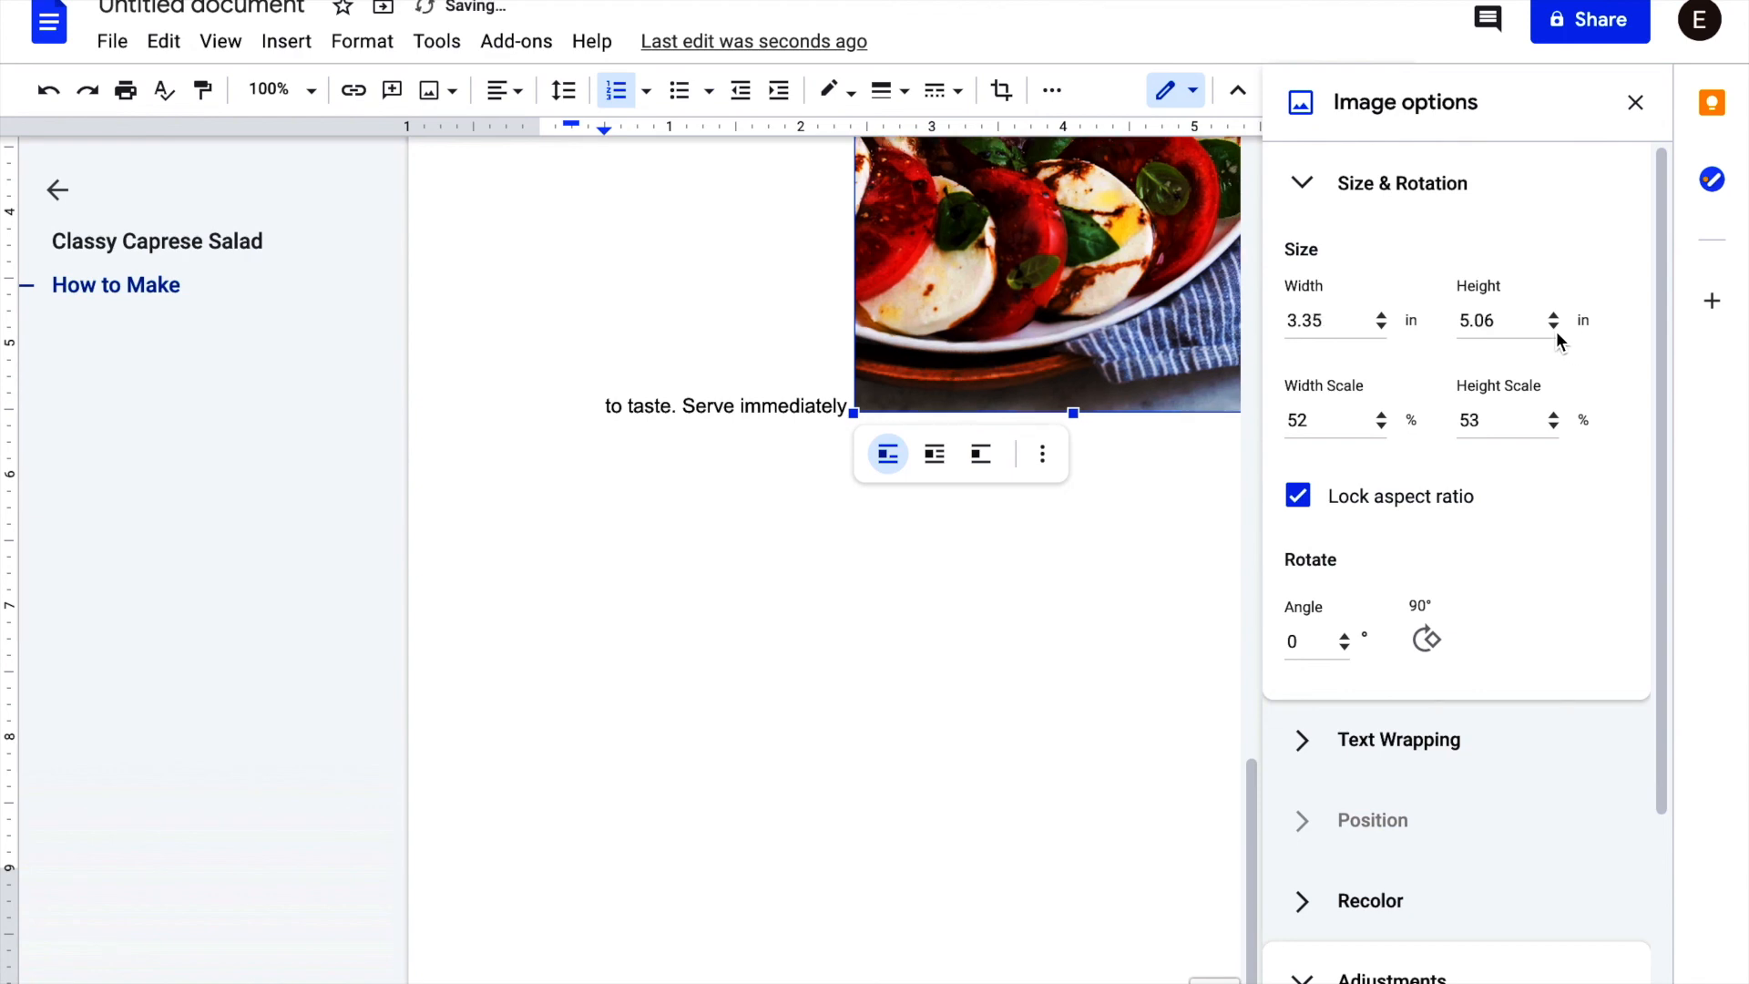
left_click(1556, 331)
left_click(1556, 331)
left_click(1556, 330)
left_click(1556, 330)
left_click(1556, 331)
left_click(1556, 331)
left_click(1556, 331)
left_click(1556, 330)
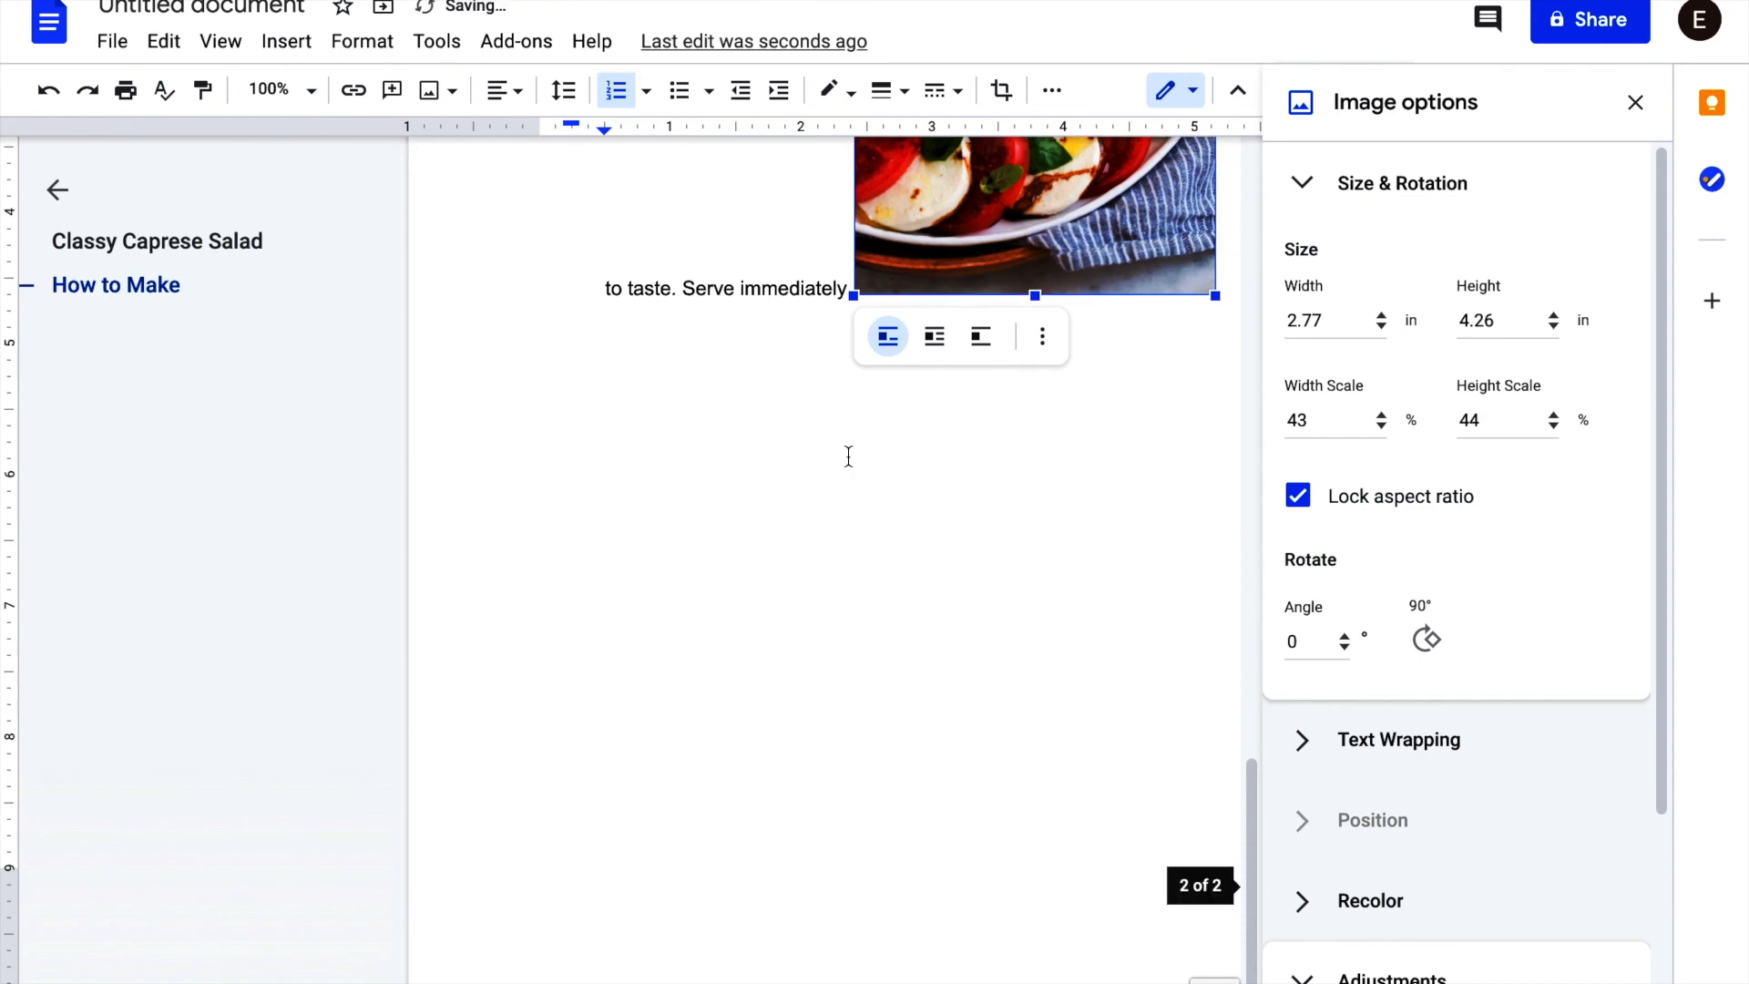
- Set the salad picture to wrap text and move it to the page's upper-left area, beside the title and ingredients
scroll(1052, 516, "up", 5)
scroll(1052, 515, "up", 3)
scroll(1052, 532, "down", 3)
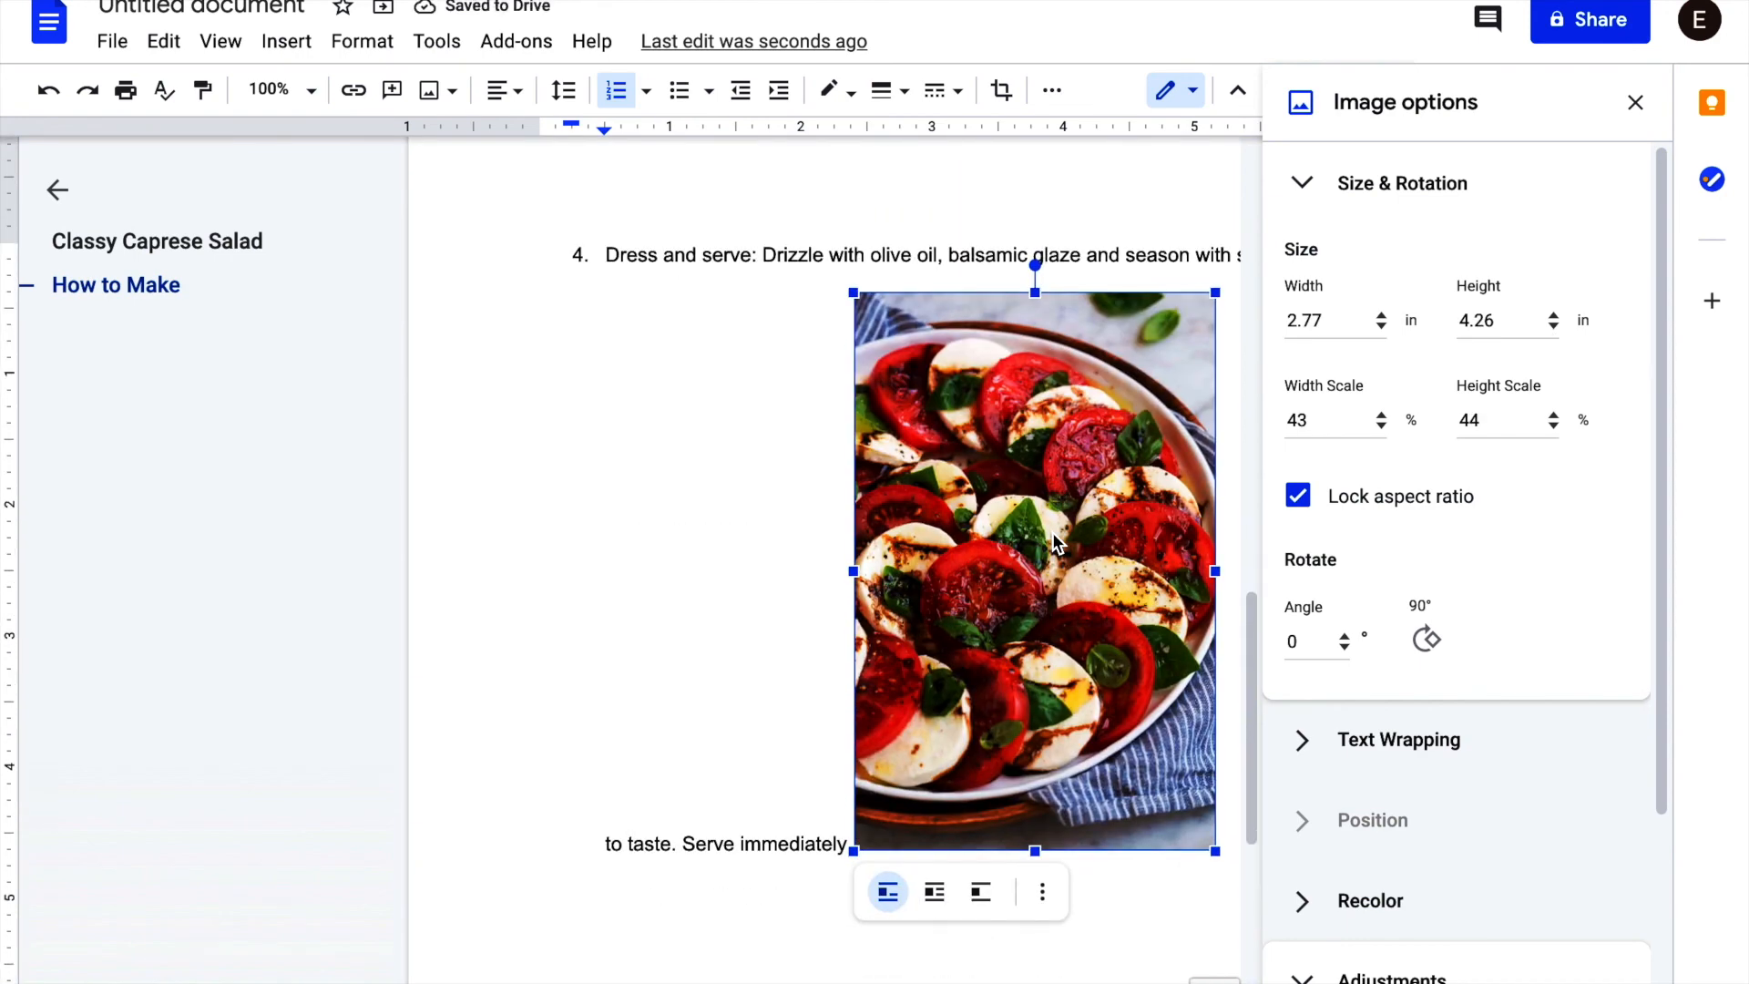
scroll(1068, 621, "down", 2)
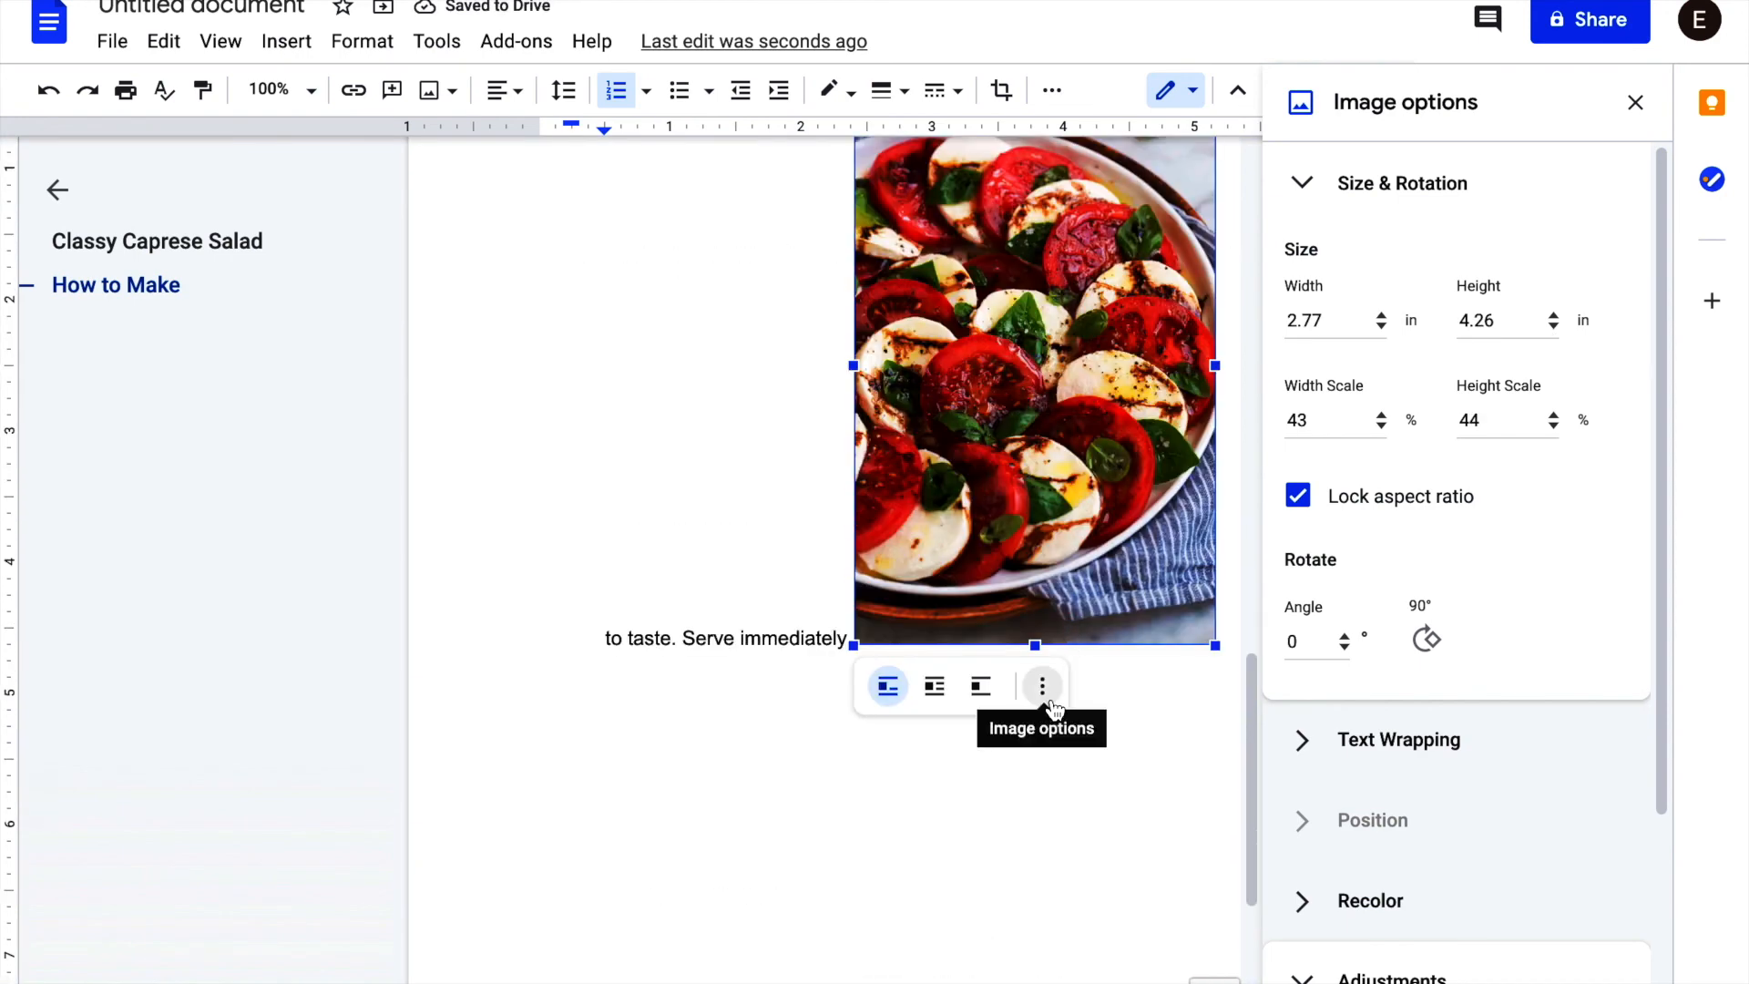
left_click(936, 688)
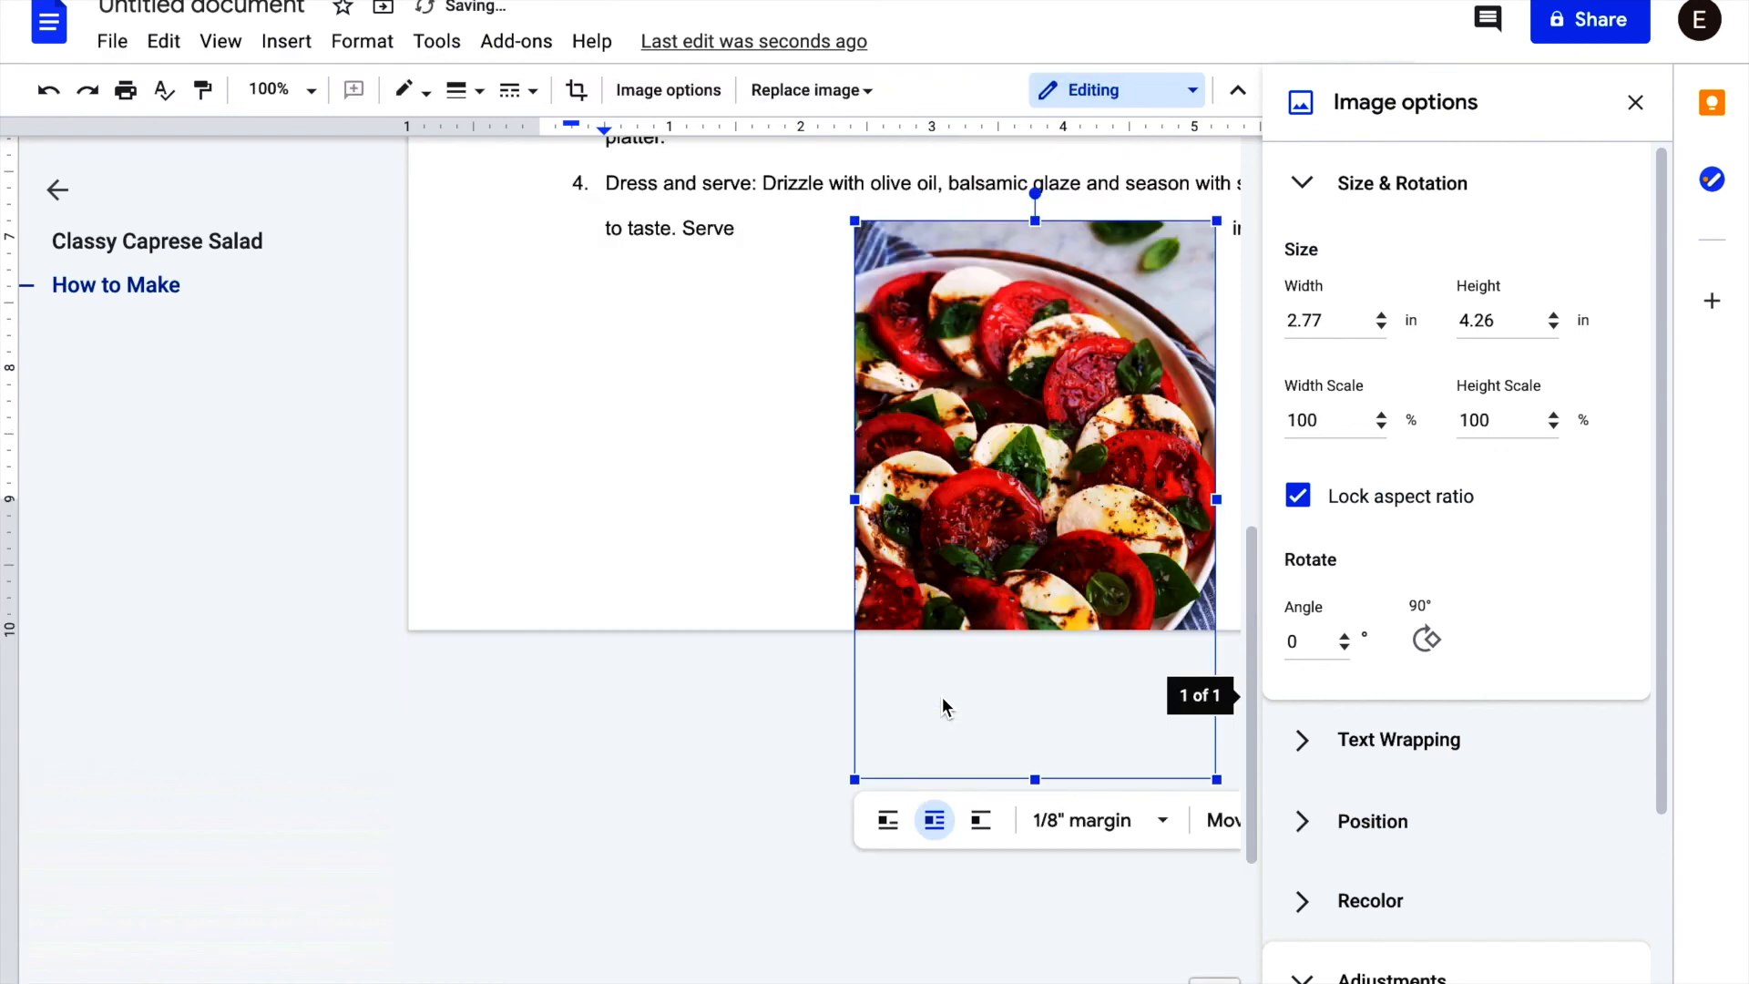
left_click_drag(931, 530, 681, 392)
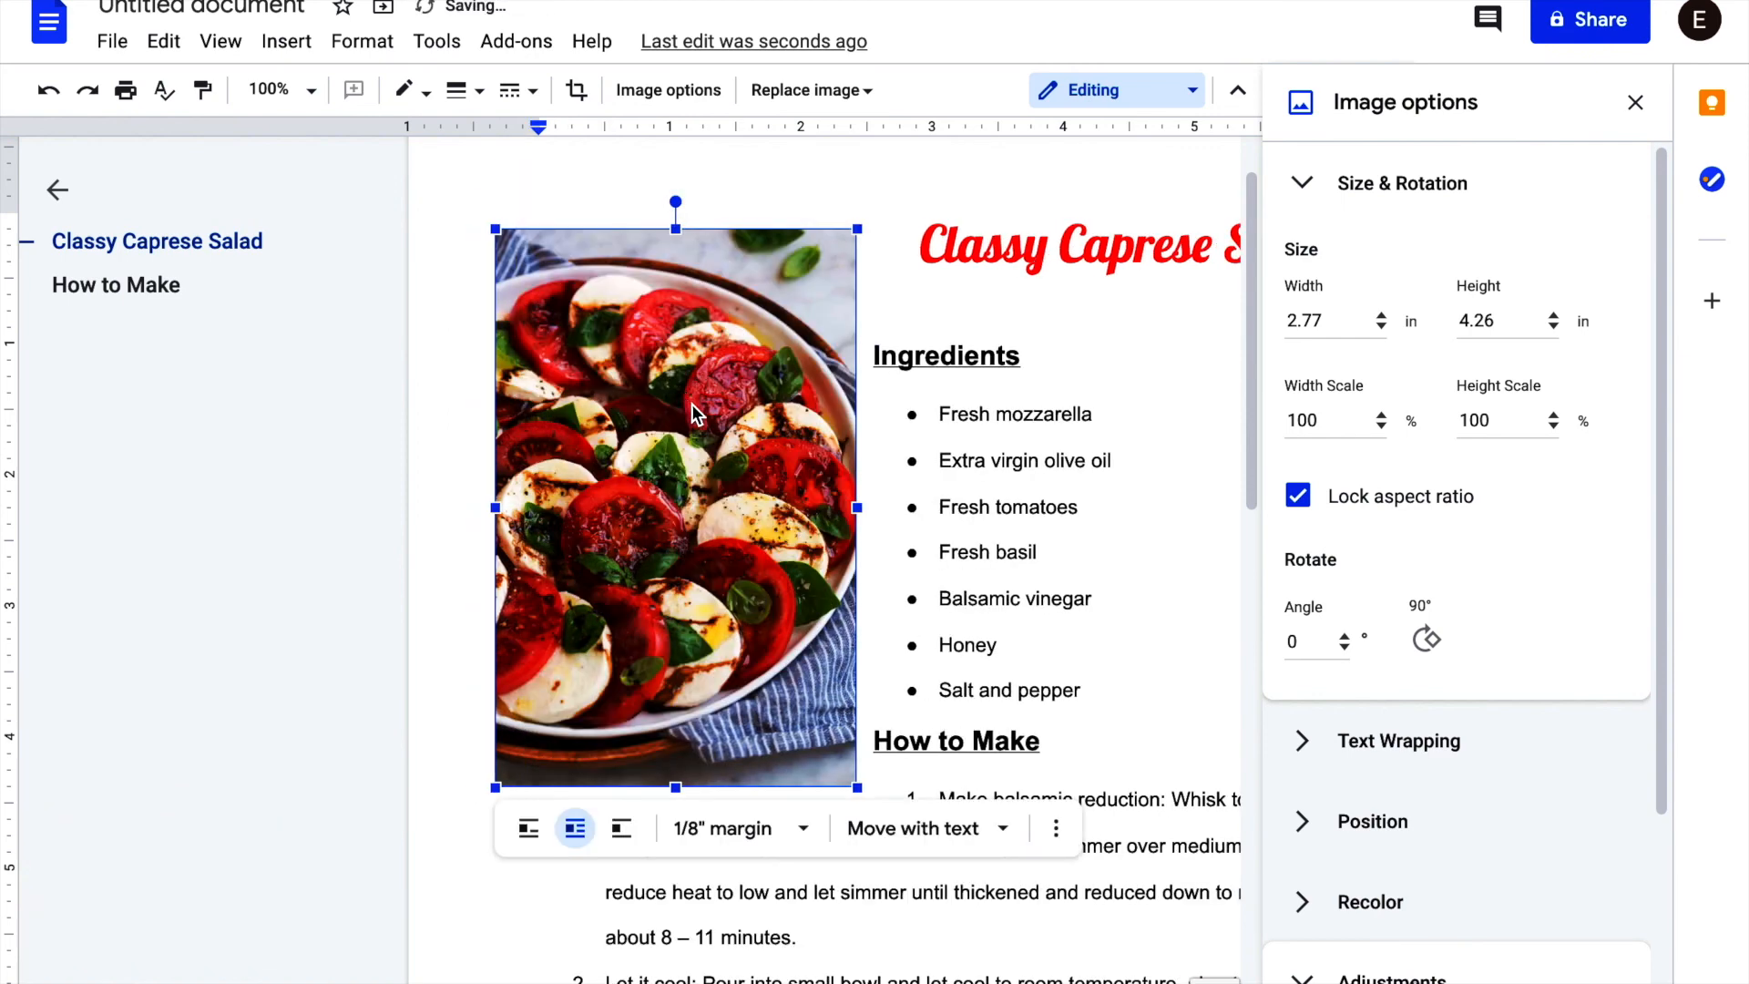
- Move the salad picture down below the title so it sits left of the Ingredients section, and deselect it
scroll(699, 432, "up", 1)
scroll(774, 460, "down", 3)
left_click(1046, 617)
scroll(1048, 728, "down", 3)
scroll(1048, 729, "up", 5)
scroll(1048, 730, "down", 3)
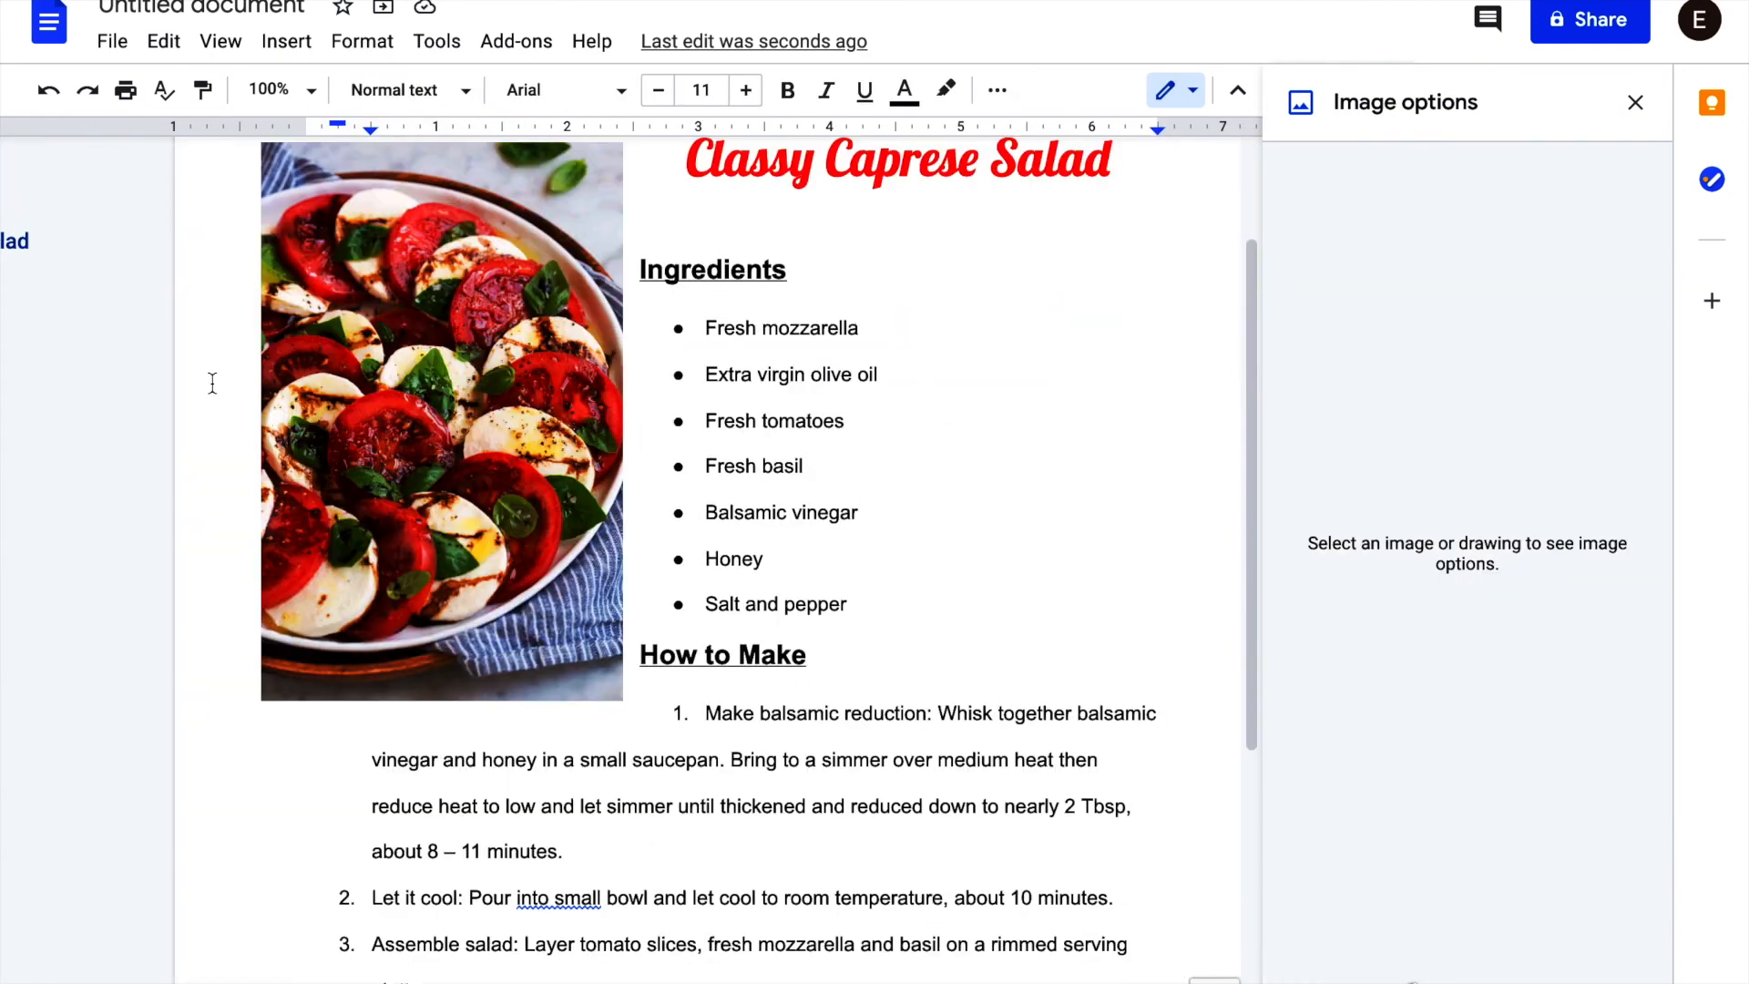
left_click_drag(477, 455, 479, 363)
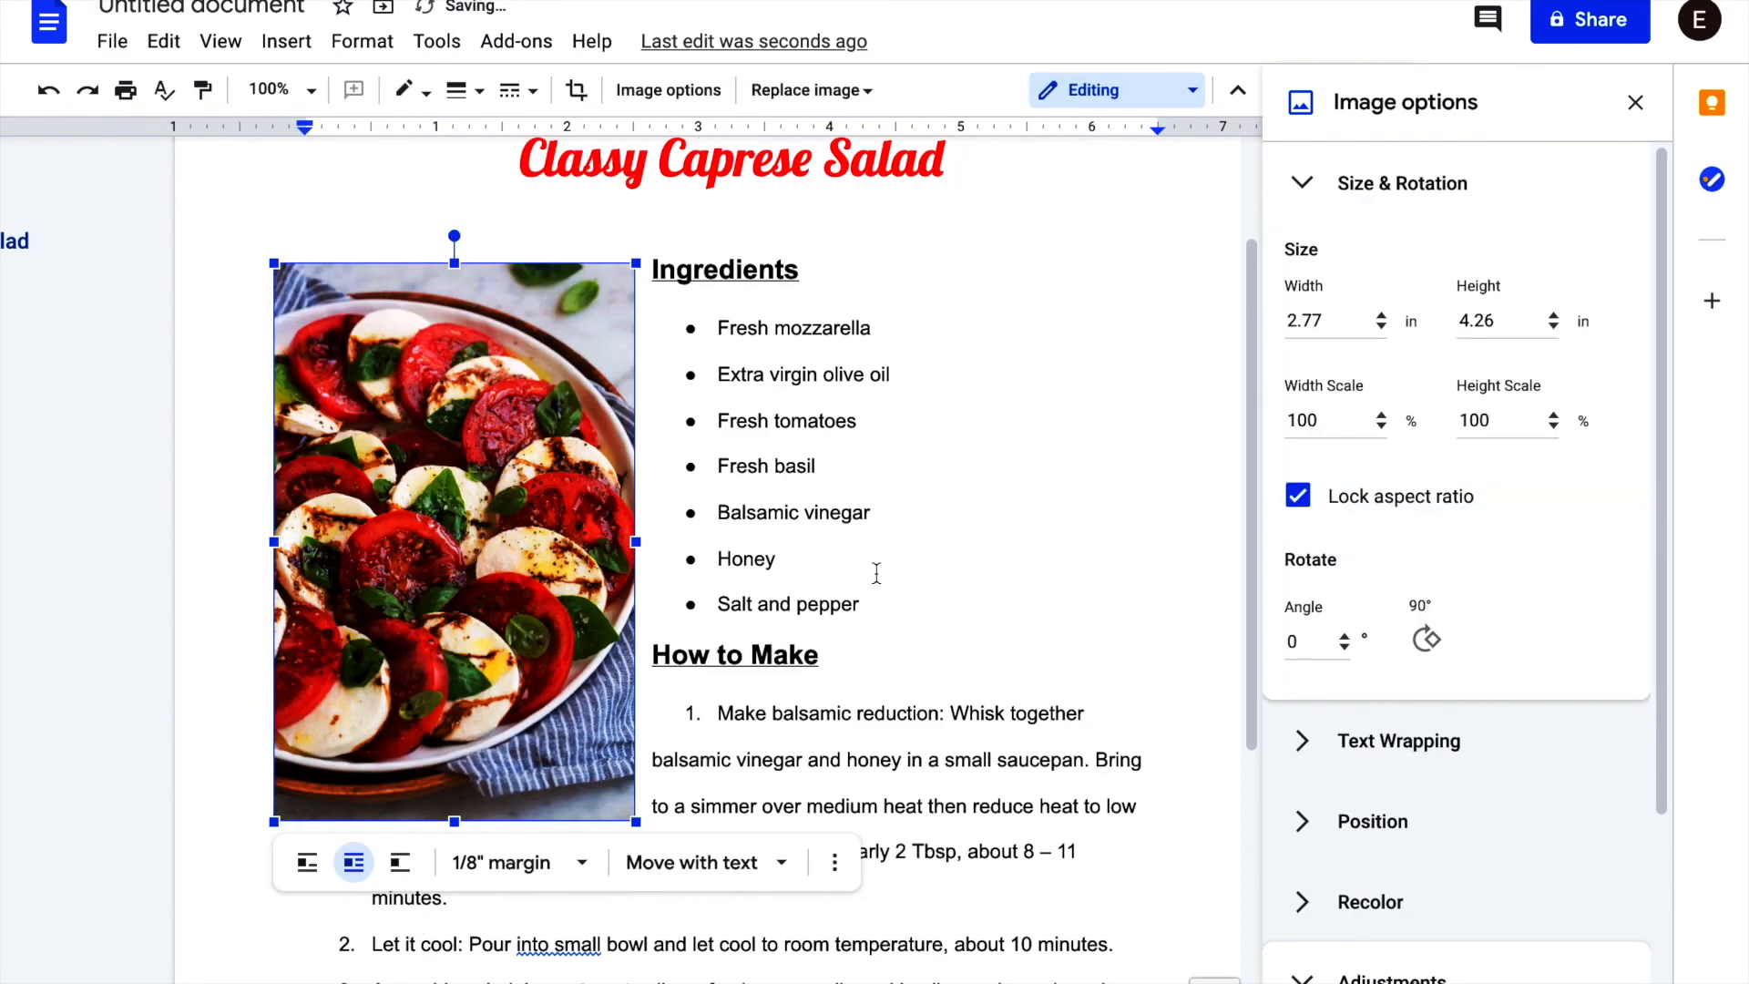
left_click(875, 574)
- Review the layout of the whole recipe around the picture, from the title to the last numbered instruction
scroll(914, 629, "up", 1)
scroll(945, 685, "down", 3)
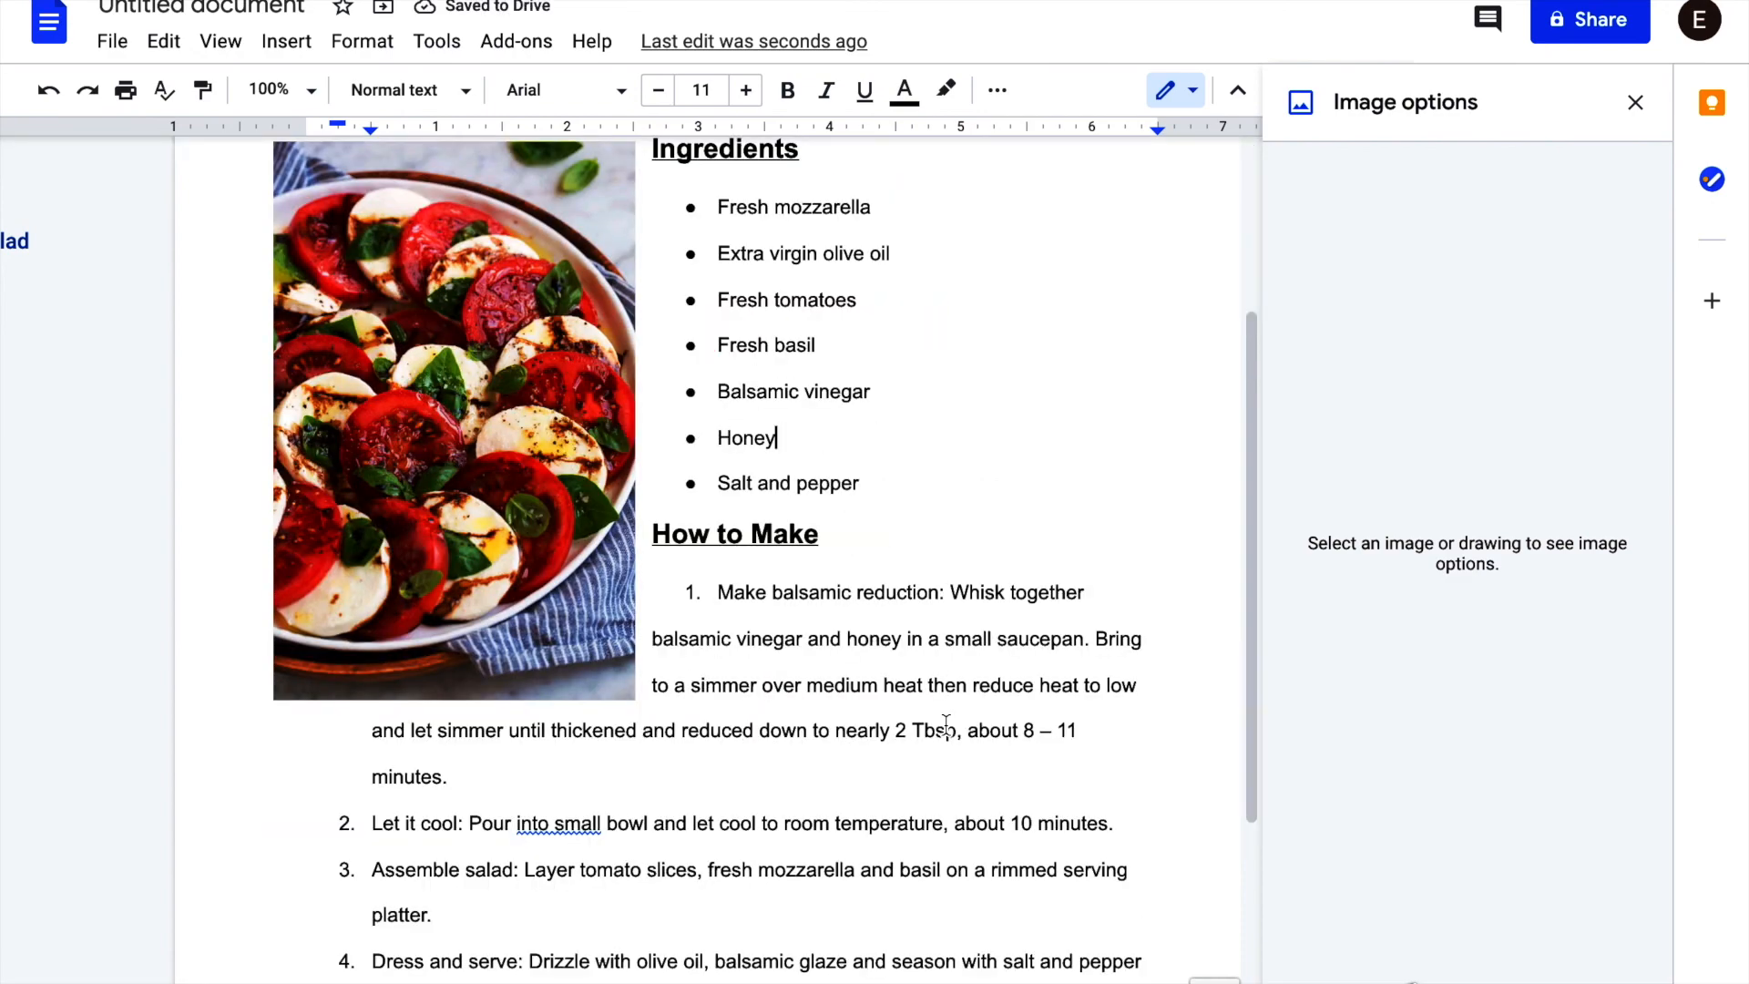
scroll(937, 746, "down", 2)
scroll(937, 745, "up", 5)
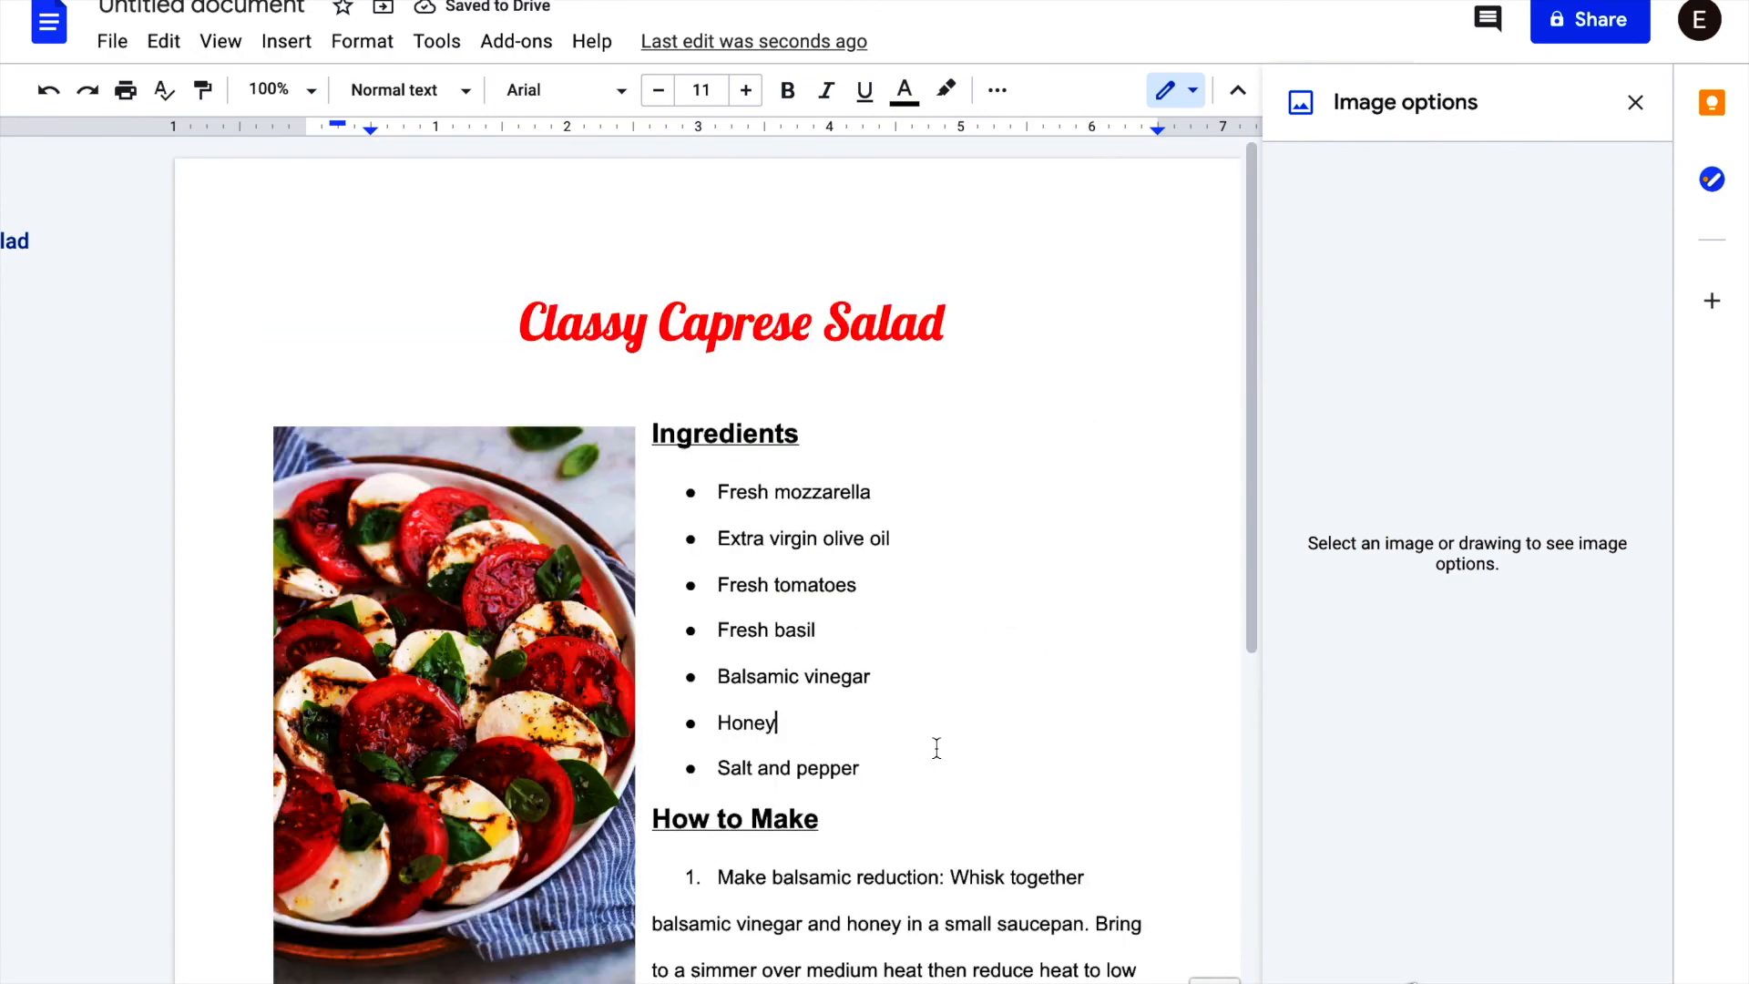
scroll(937, 745, "down", 3)
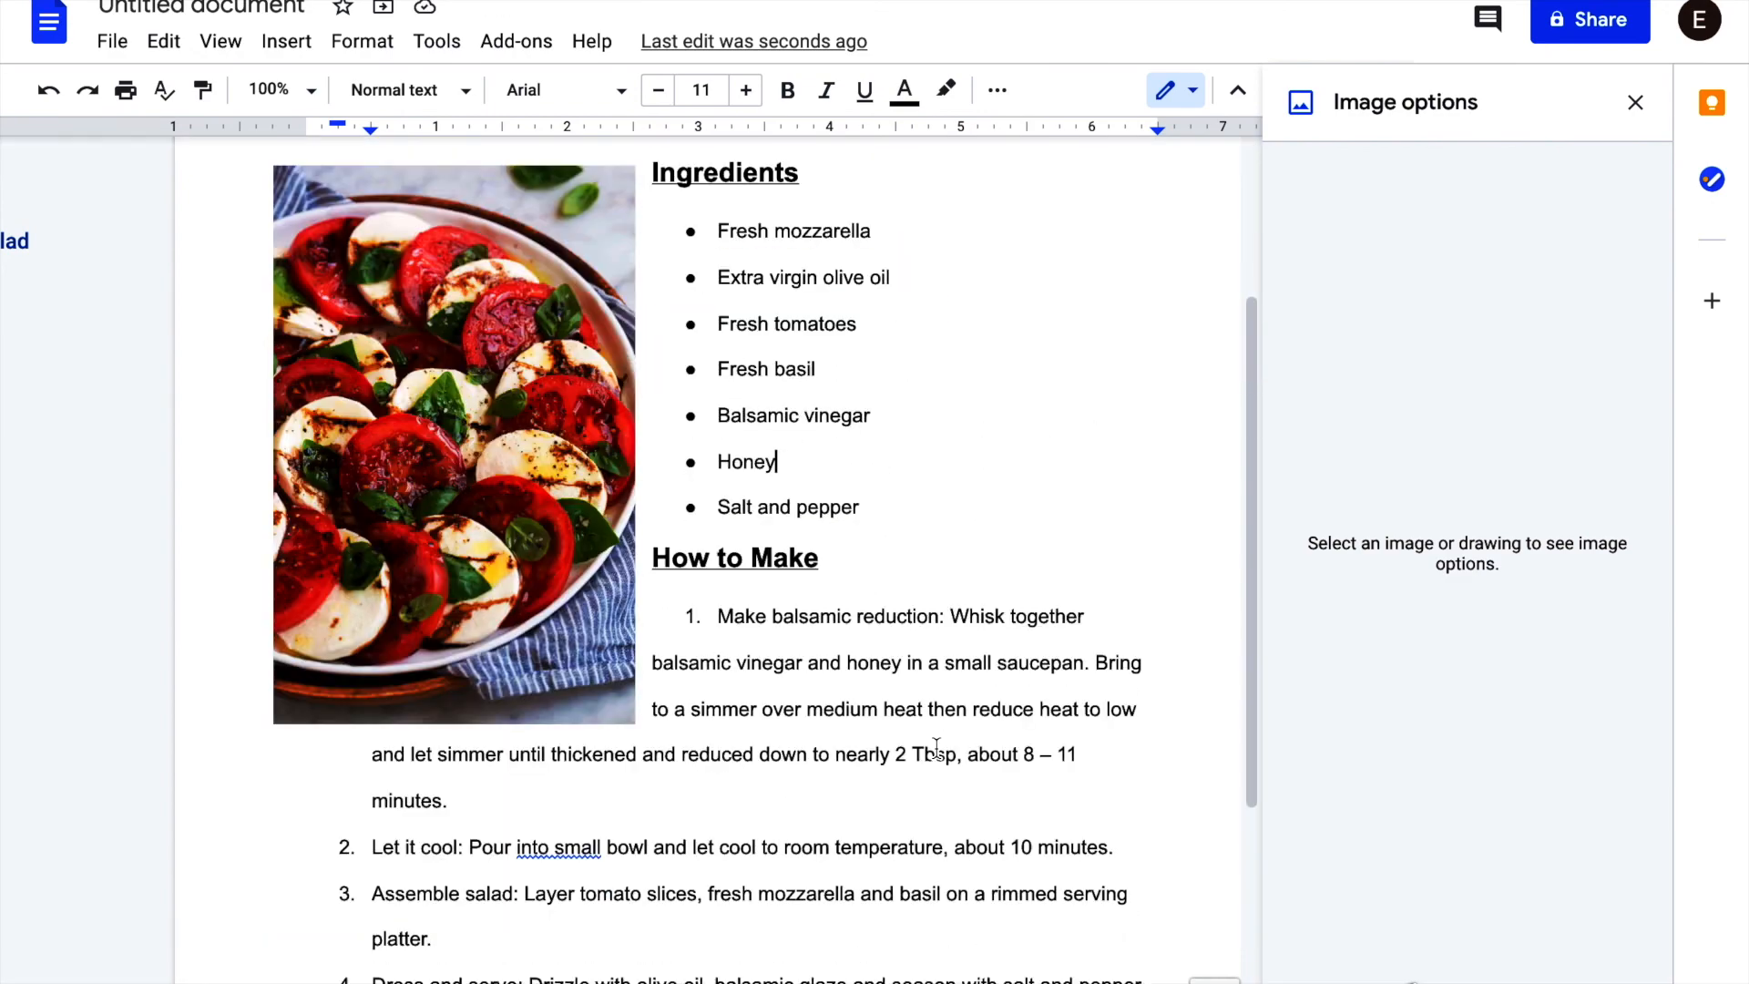
scroll(936, 745, "up", 2)
scroll(937, 742, "down", 3)
scroll(936, 742, "up", 1)
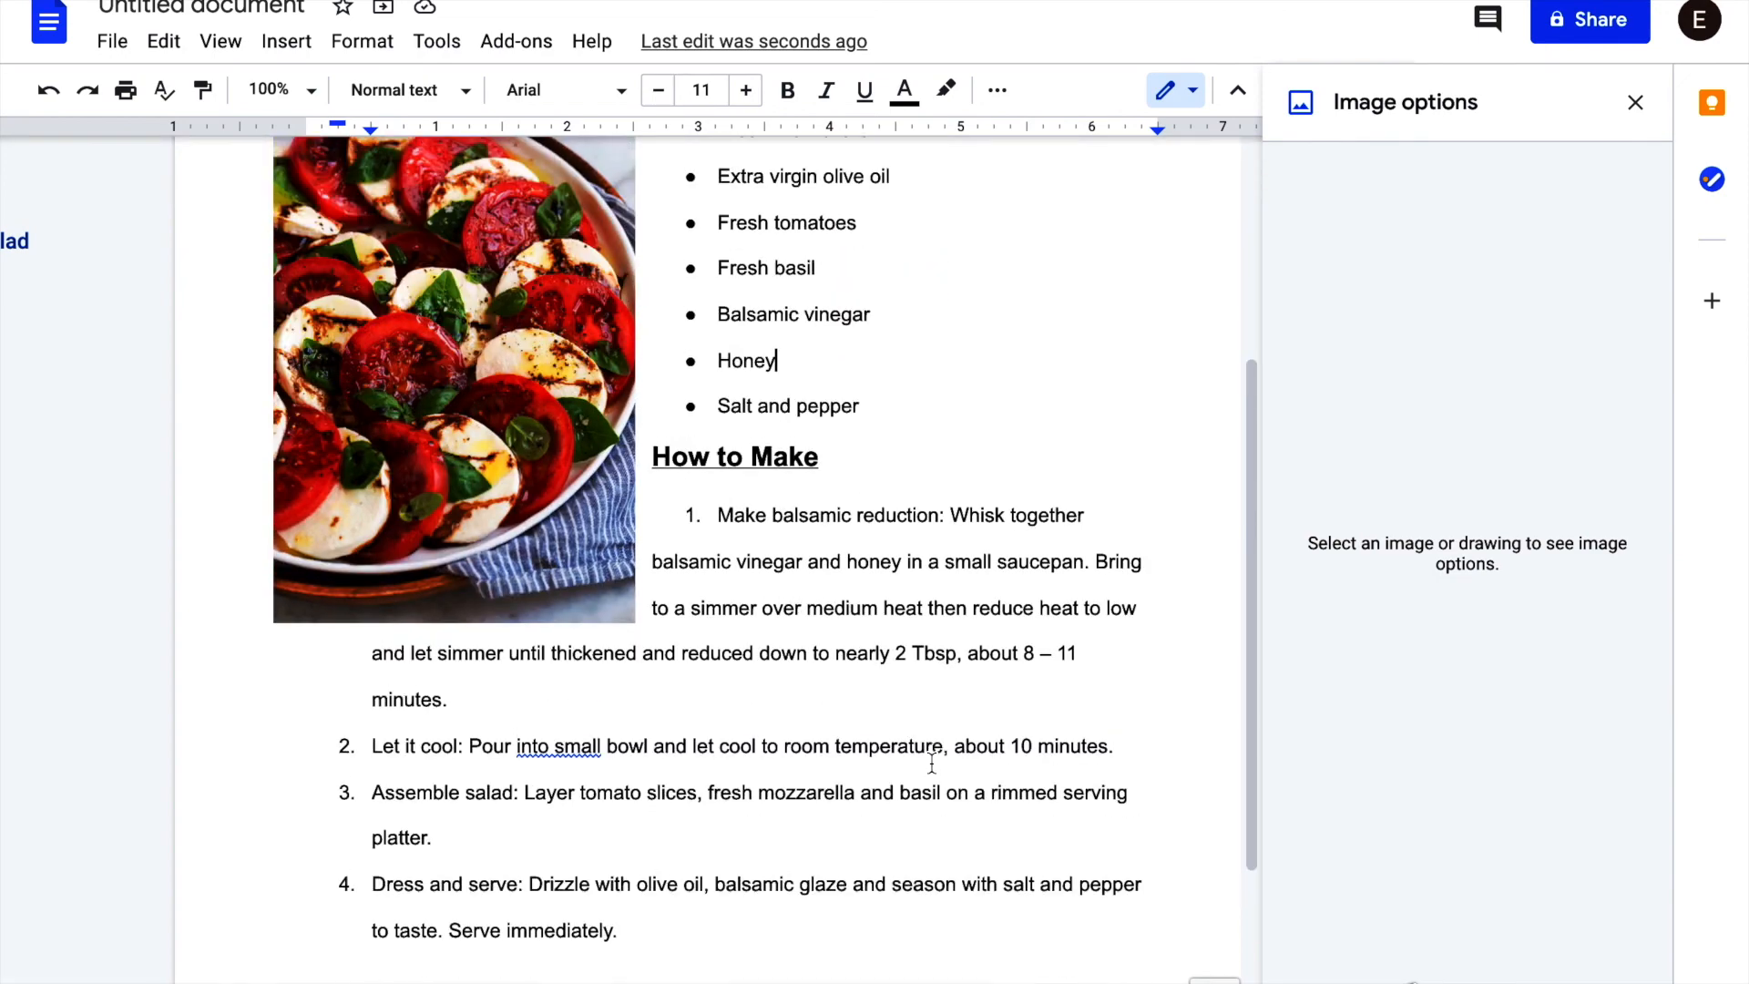
scroll(932, 763, "up", 3)
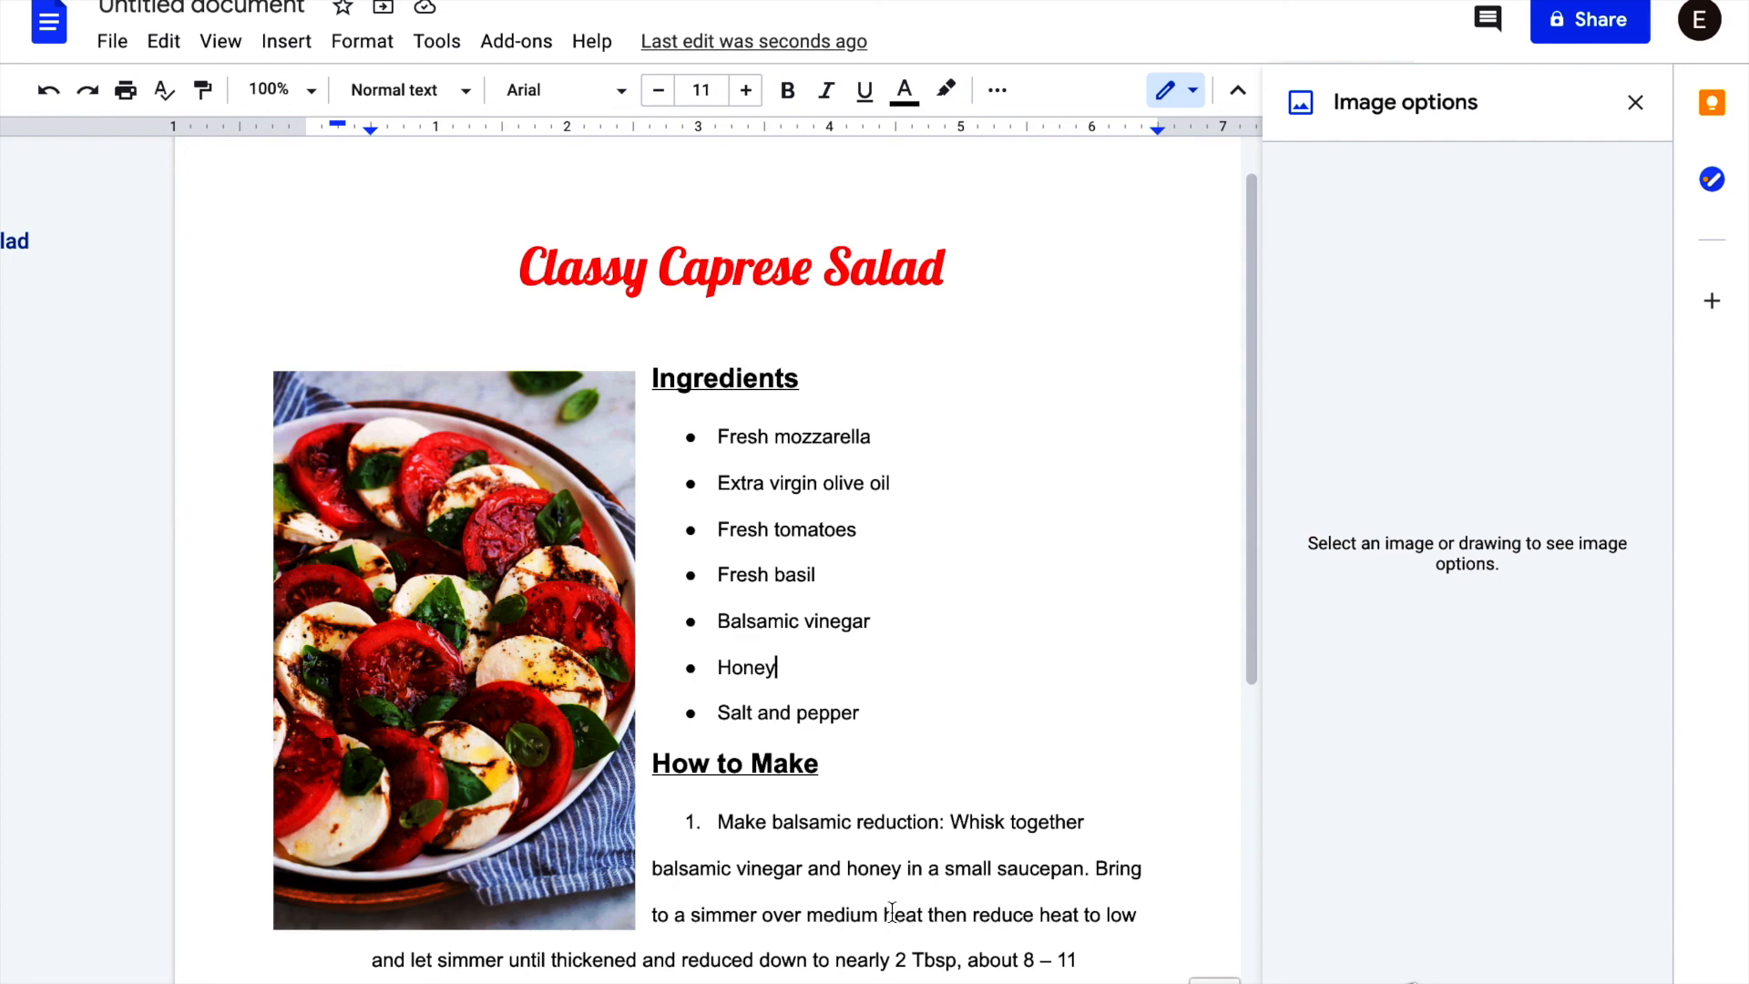
- Examine the document's download formats, email and print options without choosing any
left_click(114, 41)
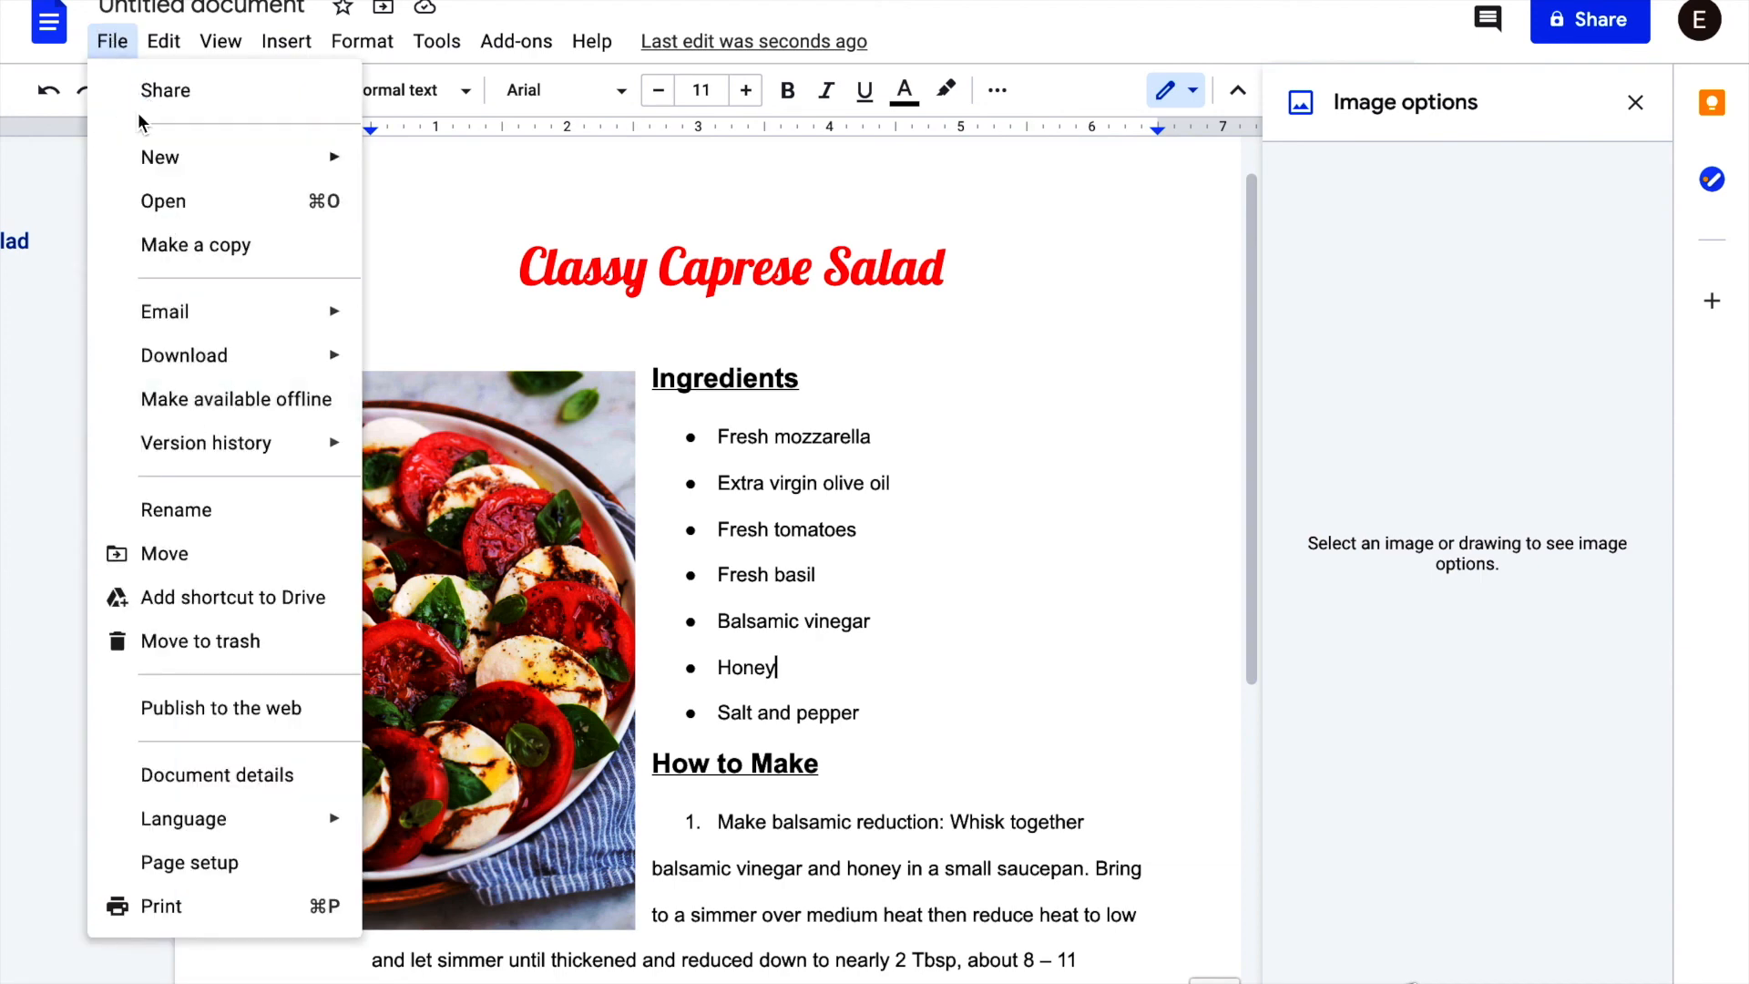
mouse_move(227, 355)
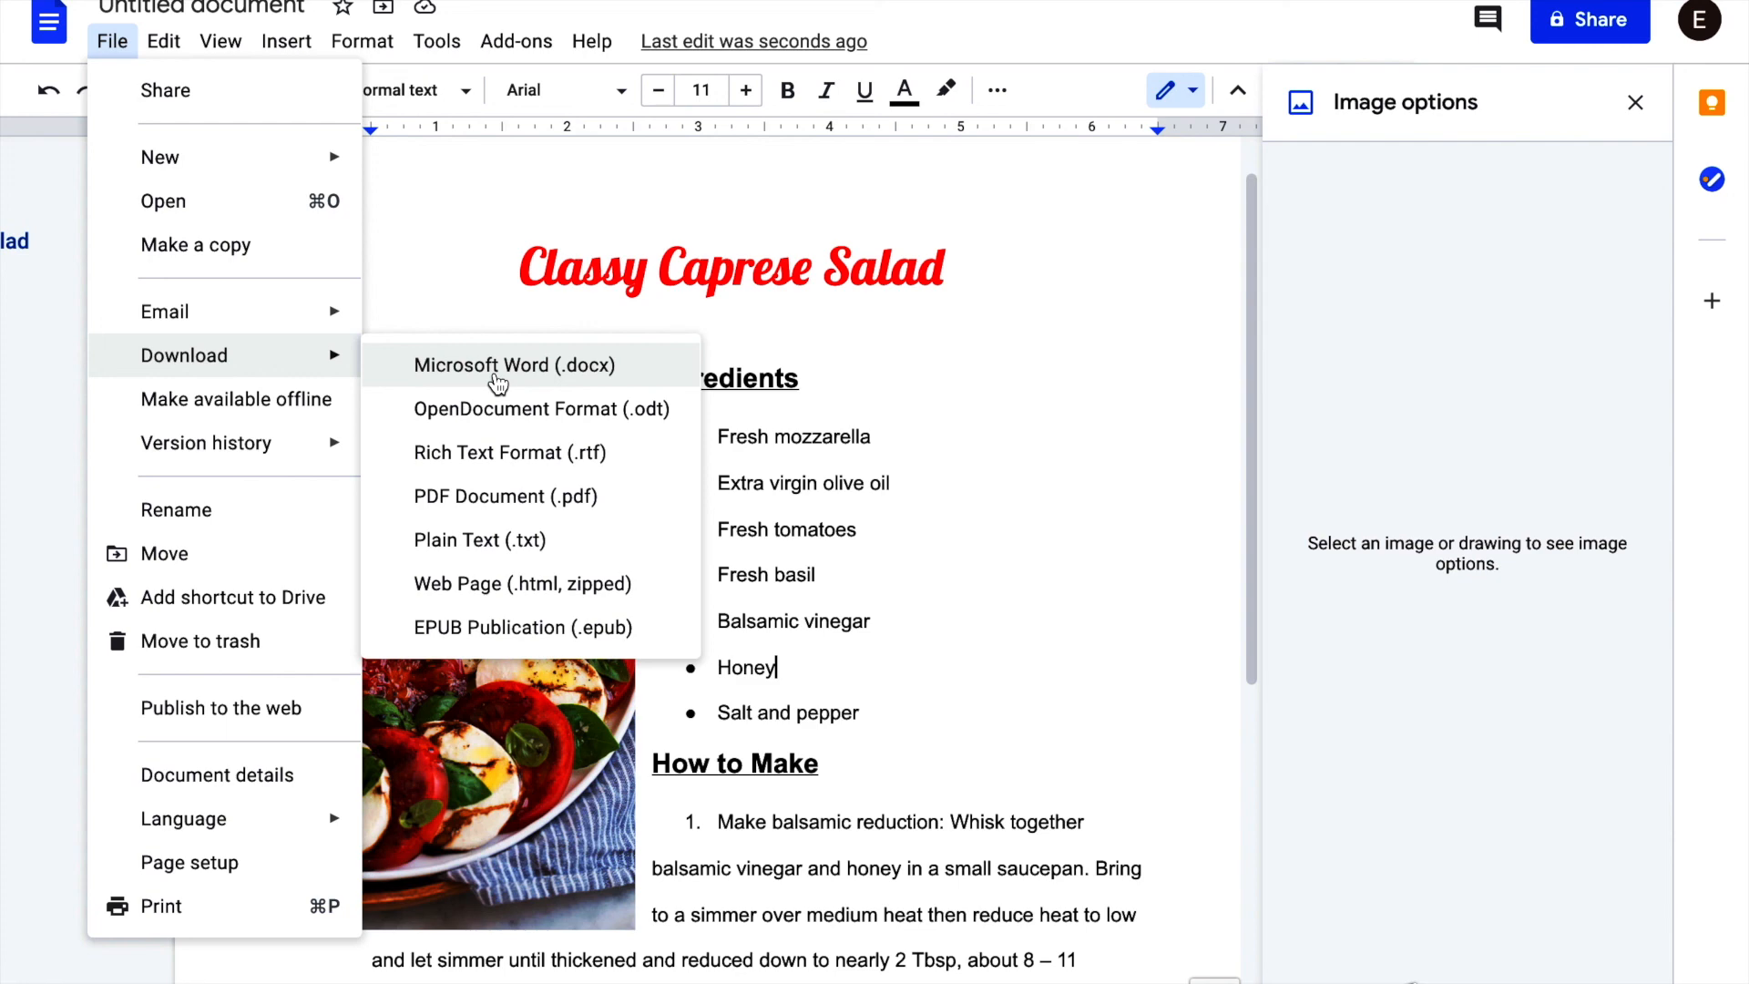
mouse_move(339, 312)
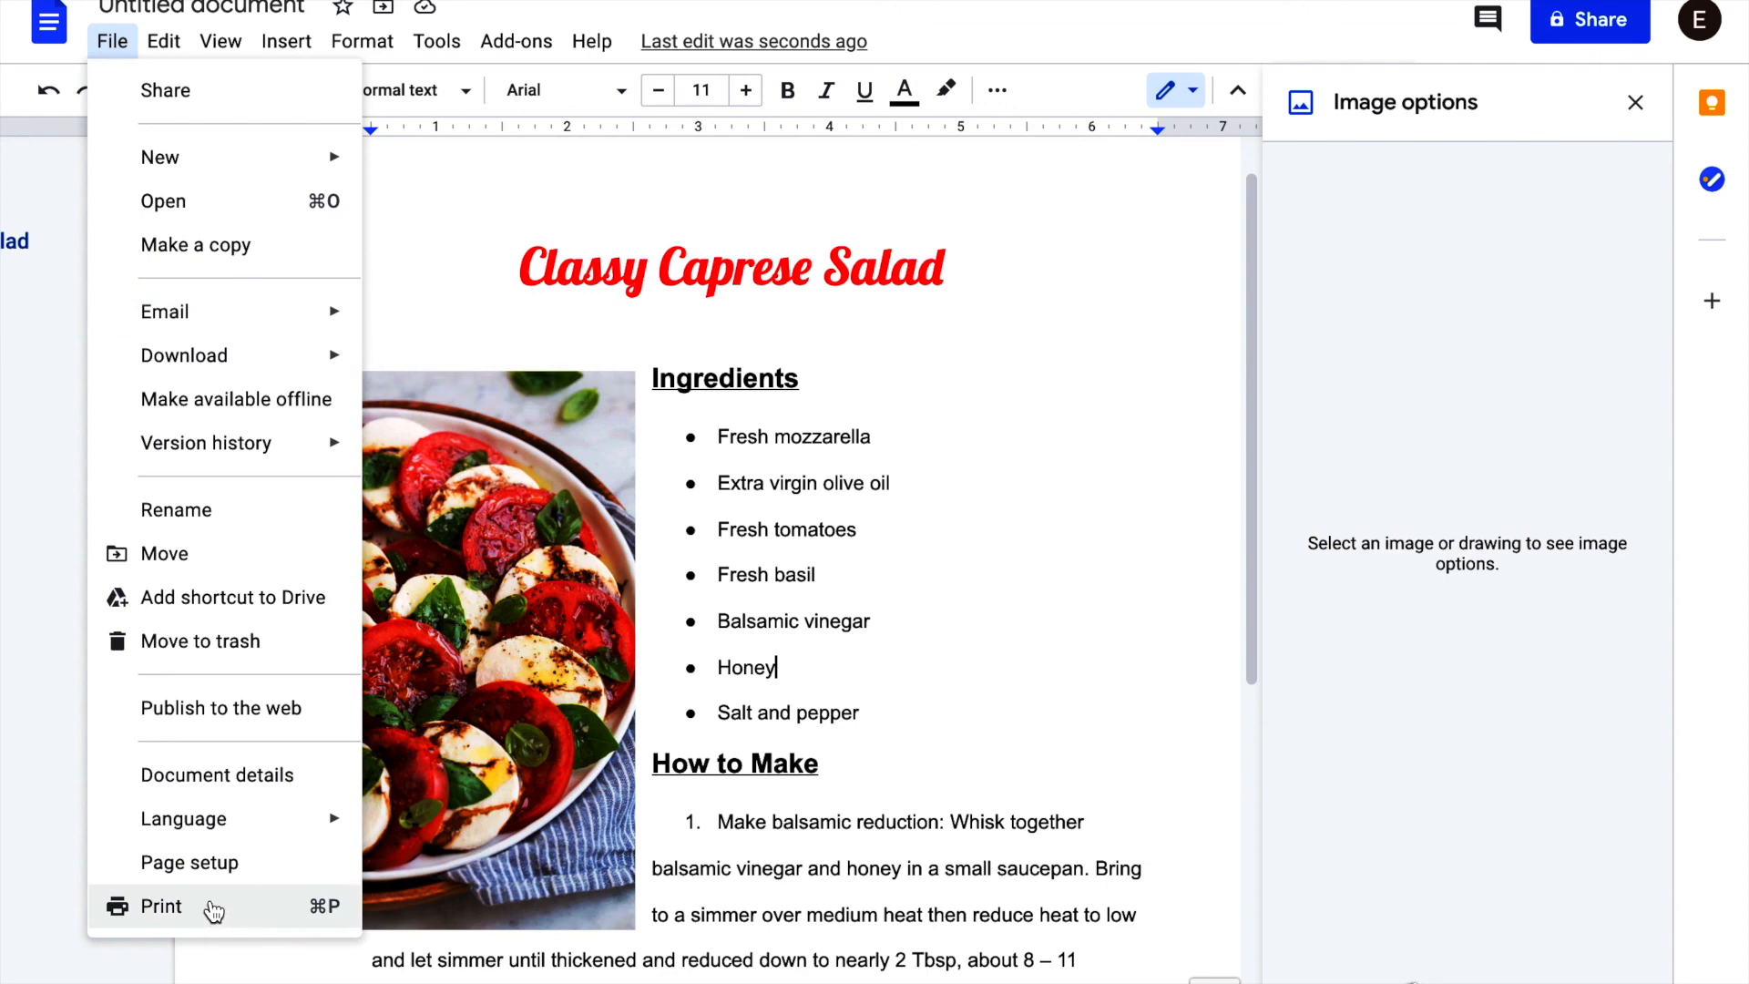
mouse_move(616, 40)
left_click(626, 3)
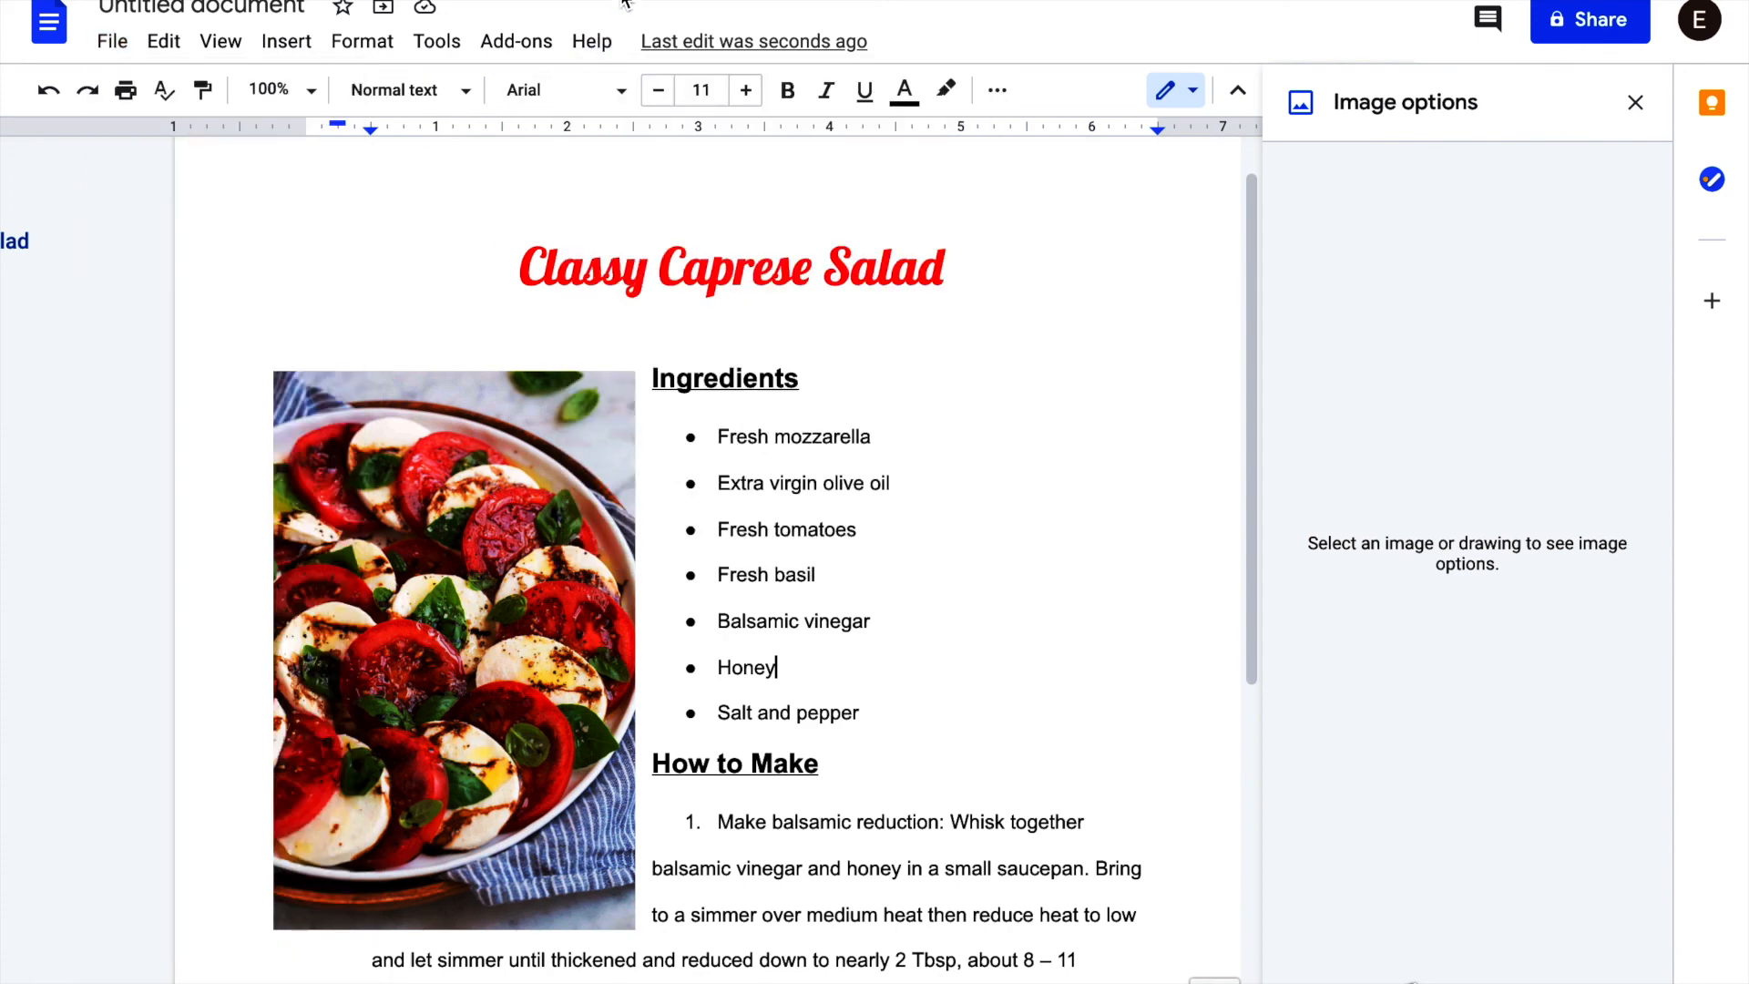
- Rename the document as Classy Caprese Salad
left_click(293, 8)
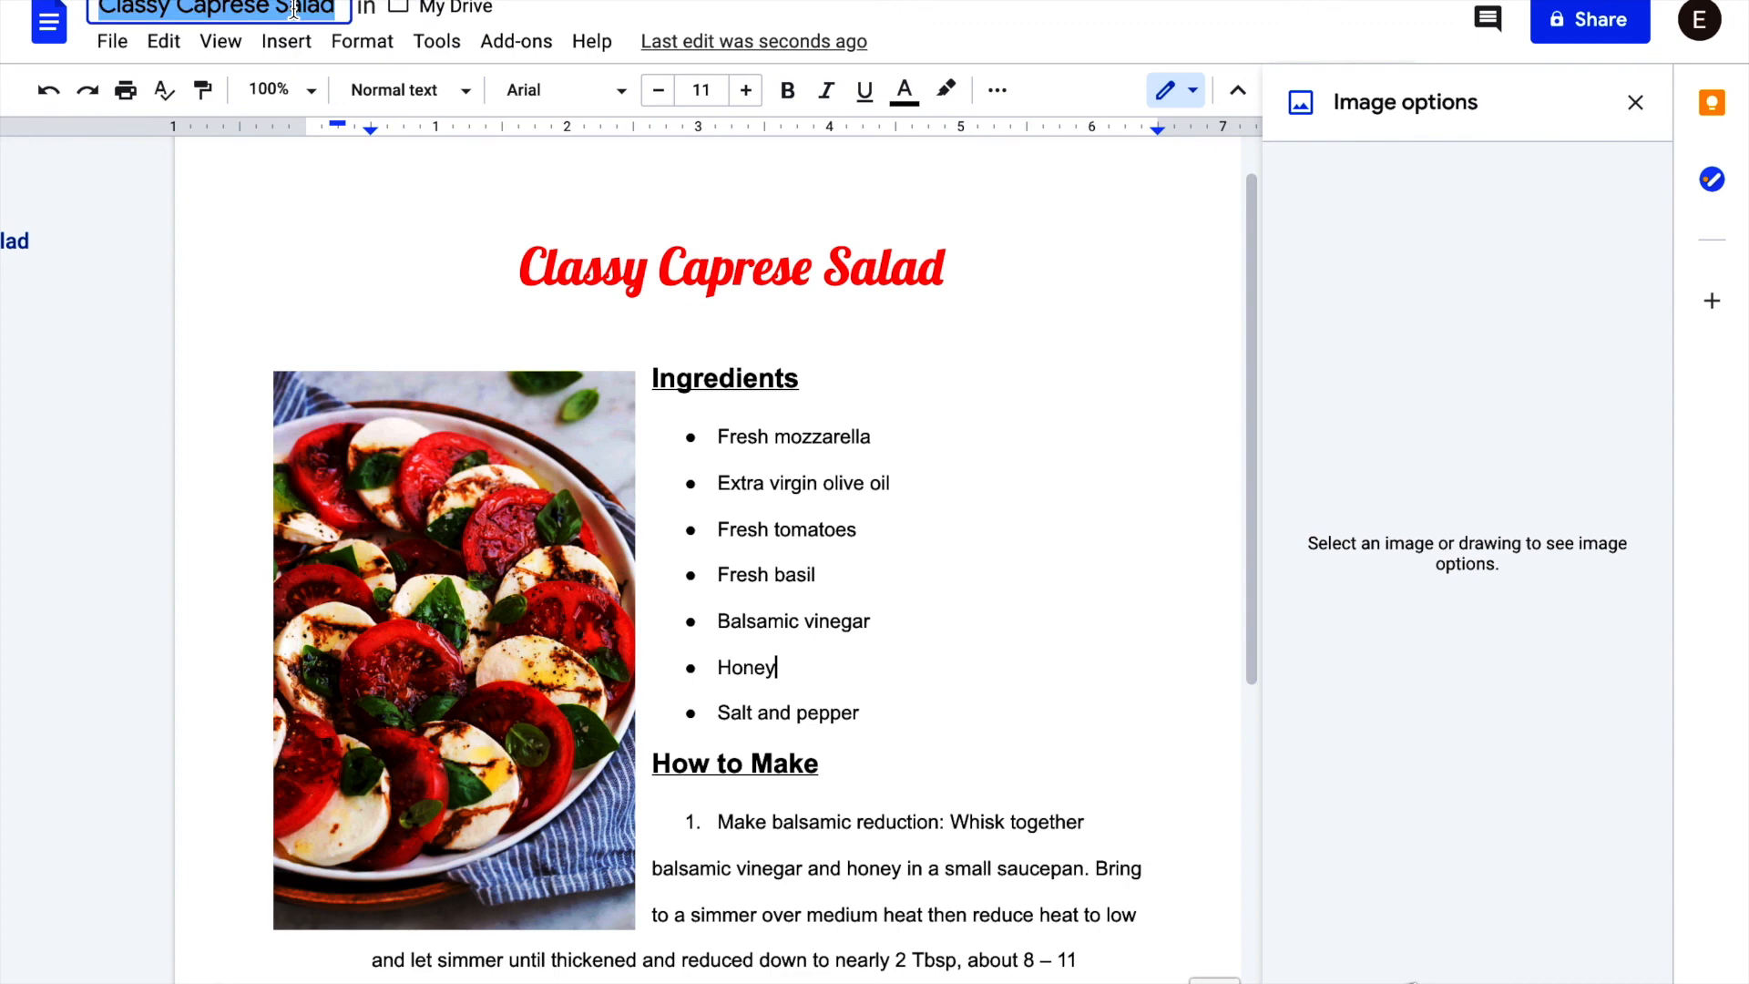
key("Return")
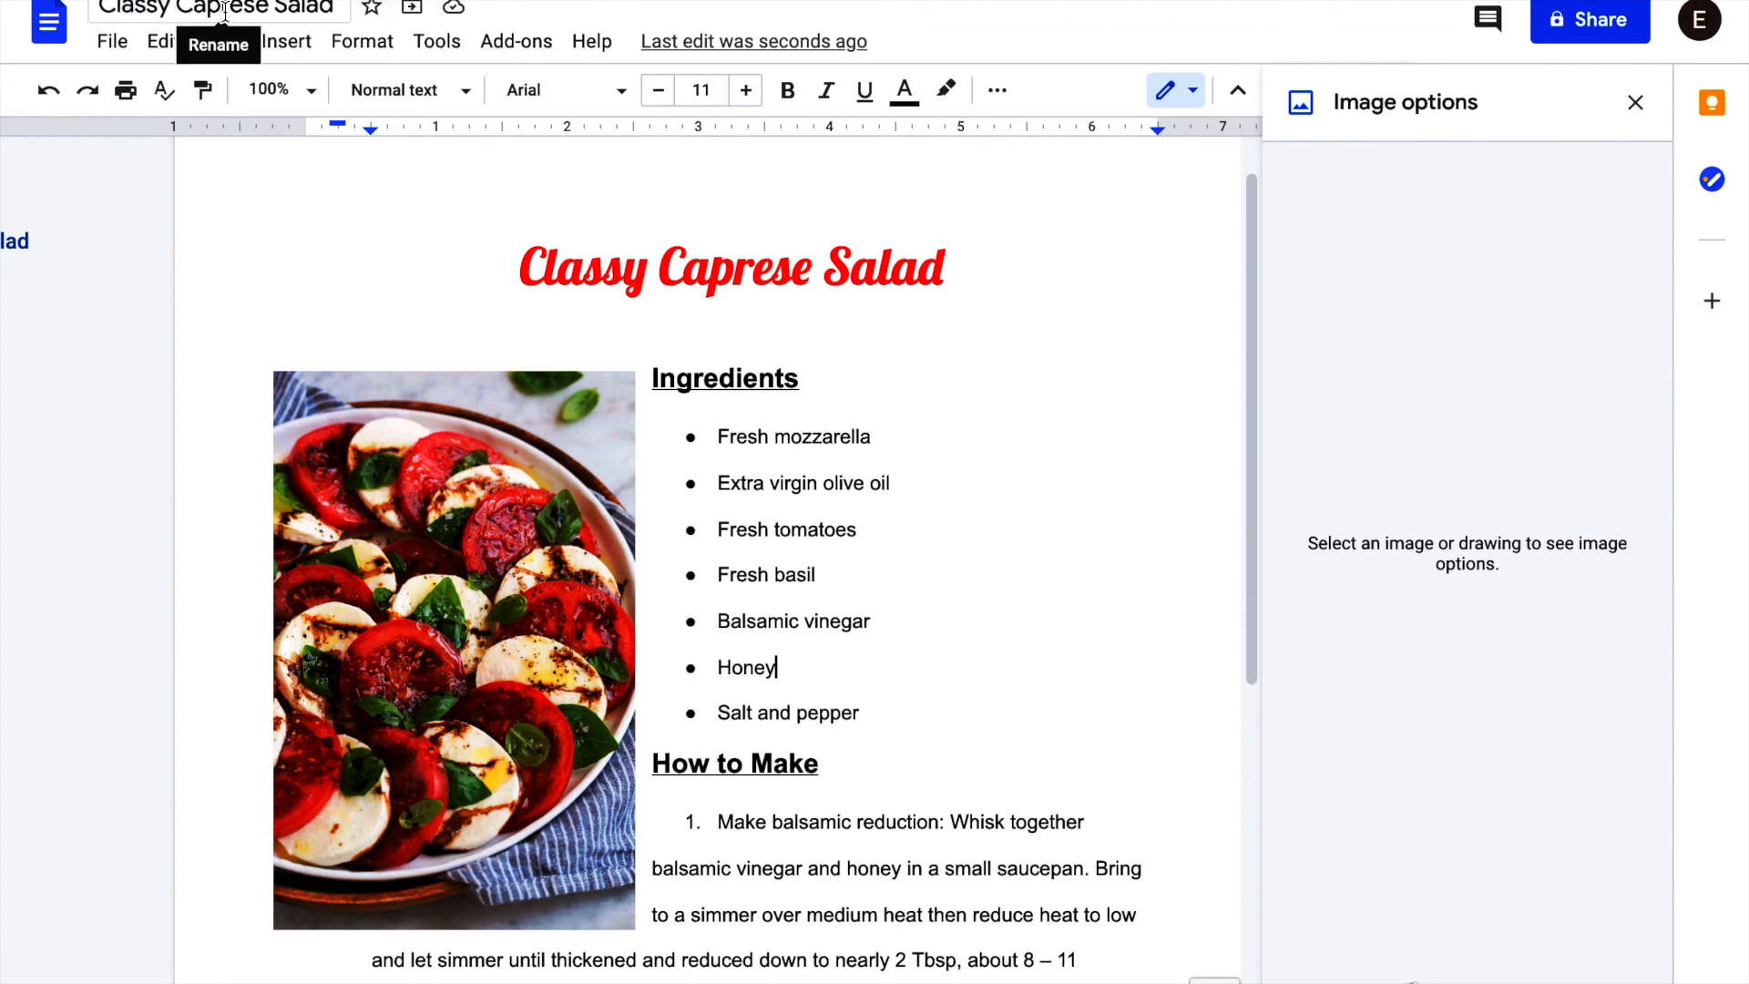